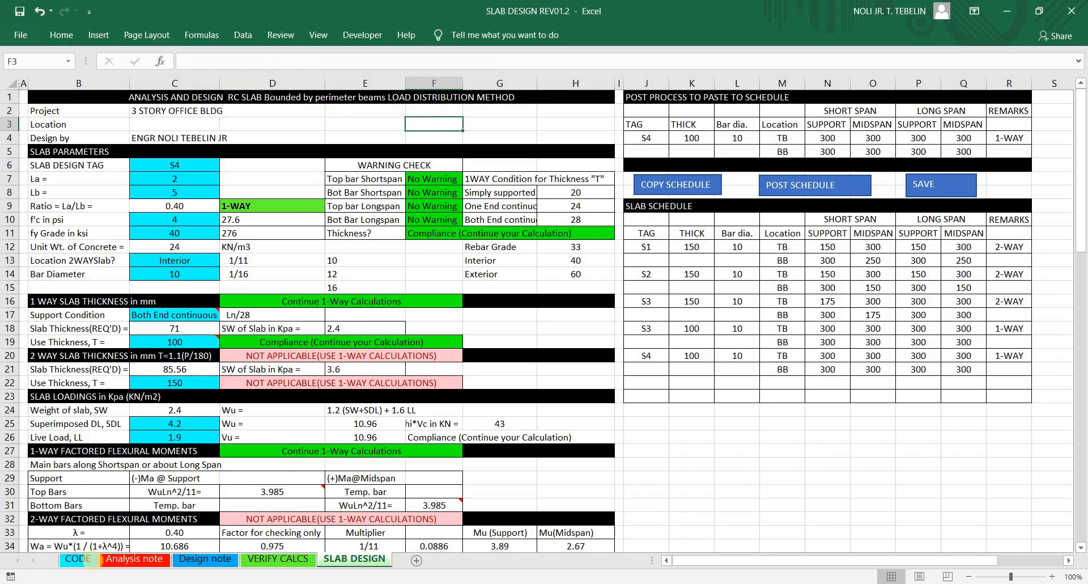
# Step: Review the workbook's CODE, Analysis note, Design note, VERIFY CALCS and SLAB DESIGN sheets by name, ending with the active design sheet
pyautogui.moveTo(93, 550)
pyautogui.mouseDown()
pyautogui.moveTo(83, 546)
pyautogui.moveTo(88, 567)
pyautogui.mouseUp()
pyautogui.moveTo(148, 549)
pyautogui.mouseDown()
pyautogui.moveTo(154, 558)
pyautogui.moveTo(140, 540)
pyautogui.mouseUp()
pyautogui.moveTo(220, 550)
pyautogui.mouseDown()
pyautogui.moveTo(210, 567)
pyautogui.moveTo(219, 555)
pyautogui.mouseUp()
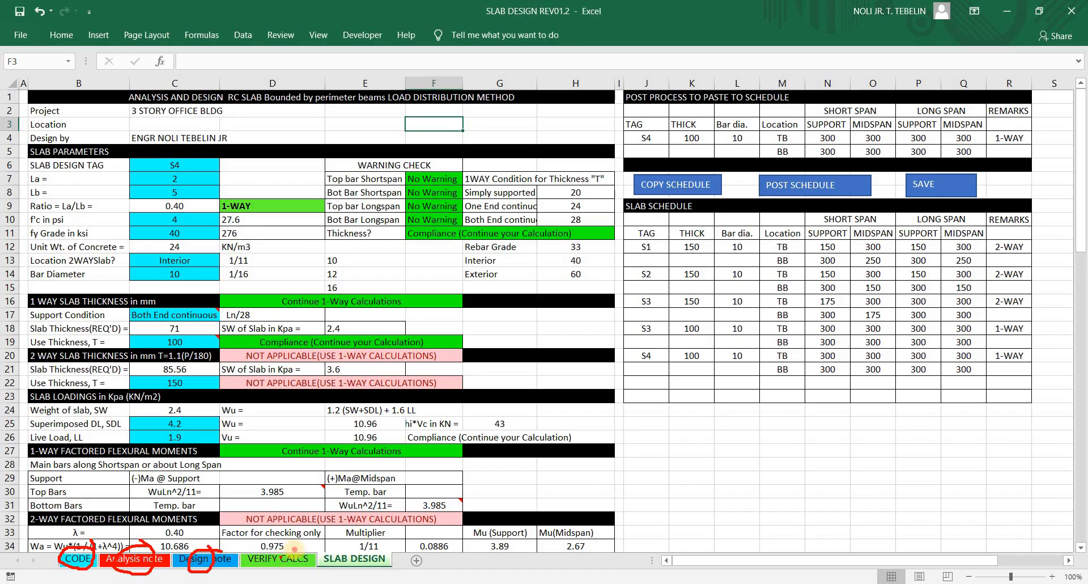
pyautogui.moveTo(294, 548)
pyautogui.mouseDown()
pyautogui.moveTo(265, 570)
pyautogui.moveTo(290, 548)
pyautogui.mouseUp()
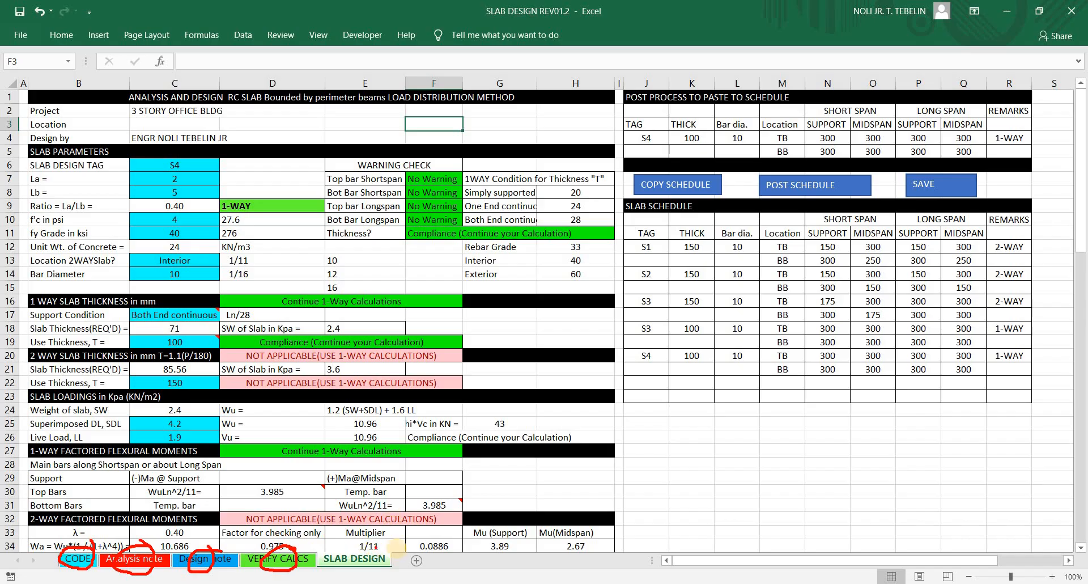
pyautogui.moveTo(391, 549)
pyautogui.mouseDown()
pyautogui.moveTo(337, 537)
pyautogui.moveTo(320, 567)
pyautogui.moveTo(391, 560)
pyautogui.moveTo(390, 545)
pyautogui.mouseUp()
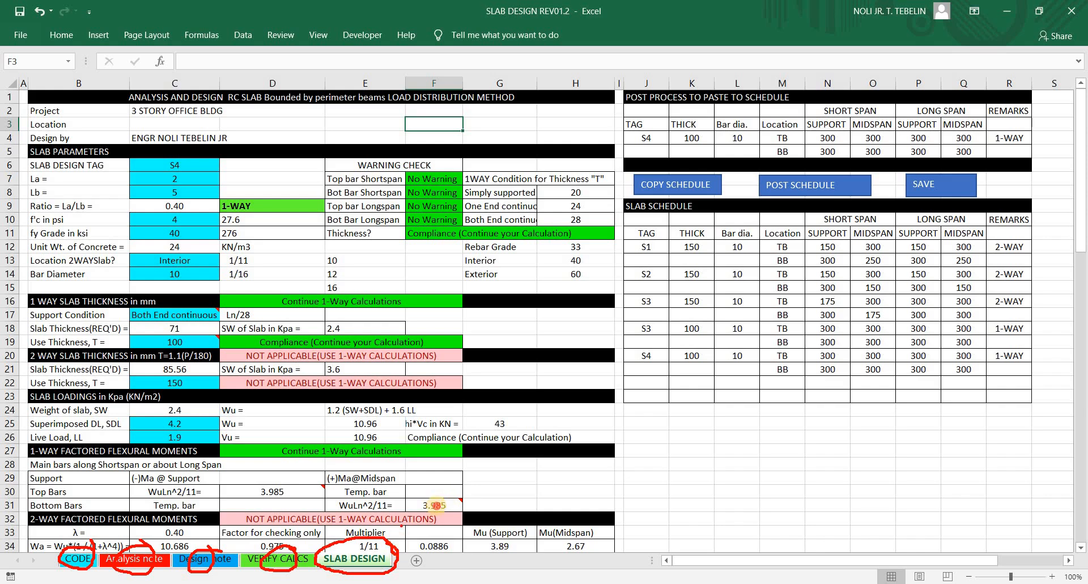
pyautogui.moveTo(487, 472); pyautogui.dragTo(398, 542)
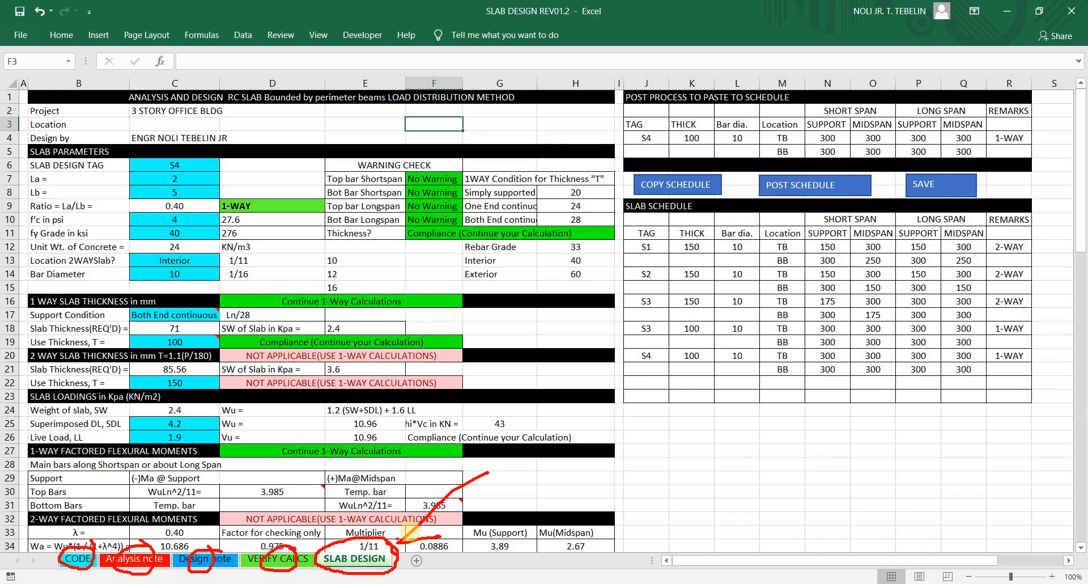
pyautogui.click(410, 532)
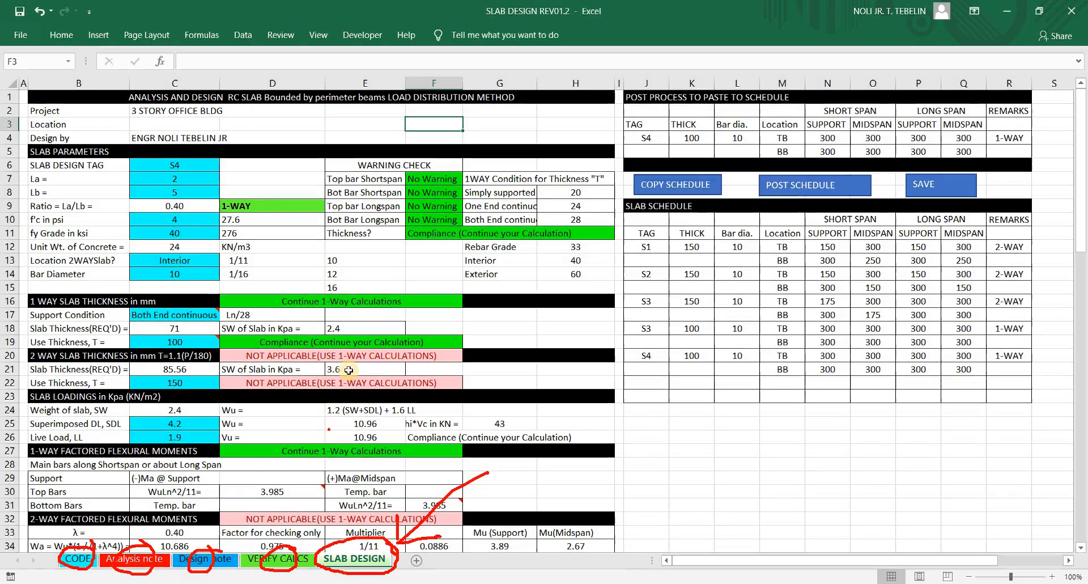
pyautogui.press('Escape')
pyautogui.click(272, 423)
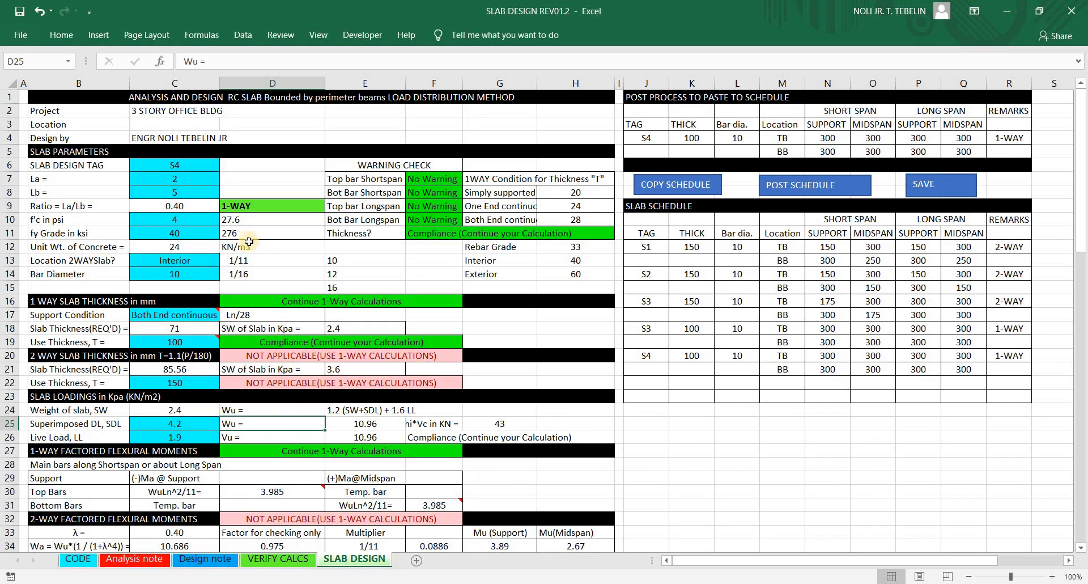
# Step: Examine the blue input cells in column C, from the slab design tag and spans through thicknesses to the superimposed dead and live loads
pyautogui.click(201, 166)
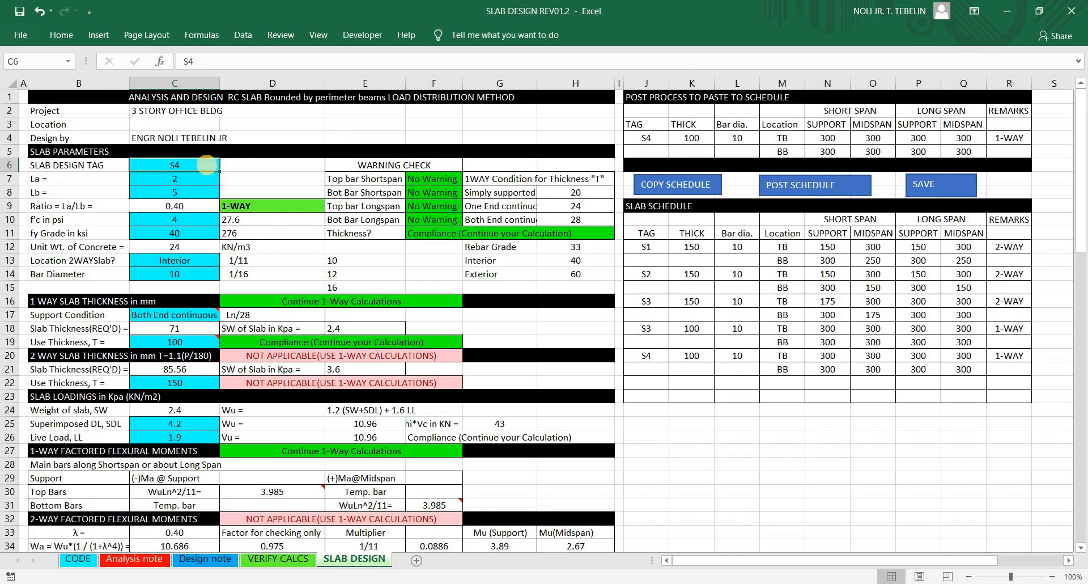
pyautogui.moveTo(206, 164)
pyautogui.mouseDown()
pyautogui.moveTo(165, 163)
pyautogui.moveTo(196, 185)
pyautogui.moveTo(188, 238)
pyautogui.moveTo(174, 213)
pyautogui.mouseUp()
pyautogui.click(180, 234)
pyautogui.moveTo(176, 261)
pyautogui.mouseDown()
pyautogui.moveTo(189, 260)
pyautogui.moveTo(172, 280)
pyautogui.moveTo(184, 262)
pyautogui.mouseUp()
pyautogui.click(183, 327)
pyautogui.moveTo(176, 312)
pyautogui.mouseDown()
pyautogui.moveTo(169, 341)
pyautogui.moveTo(184, 344)
pyautogui.mouseUp()
pyautogui.moveTo(181, 380); pyautogui.dragTo(183, 384)
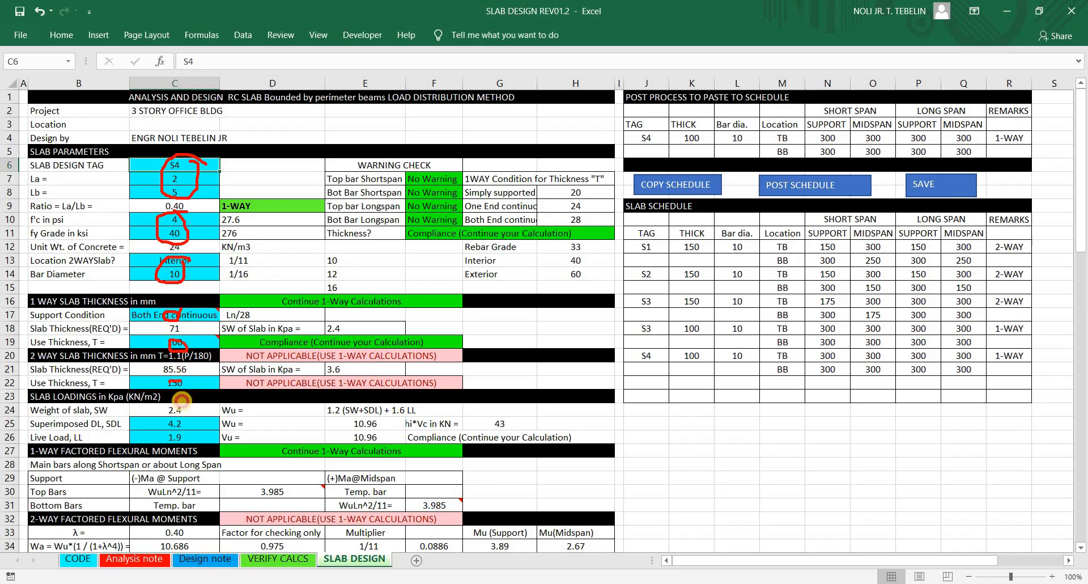
pyautogui.moveTo(180, 425)
pyautogui.mouseDown()
pyautogui.moveTo(172, 438)
pyautogui.moveTo(182, 407)
pyautogui.mouseUp()
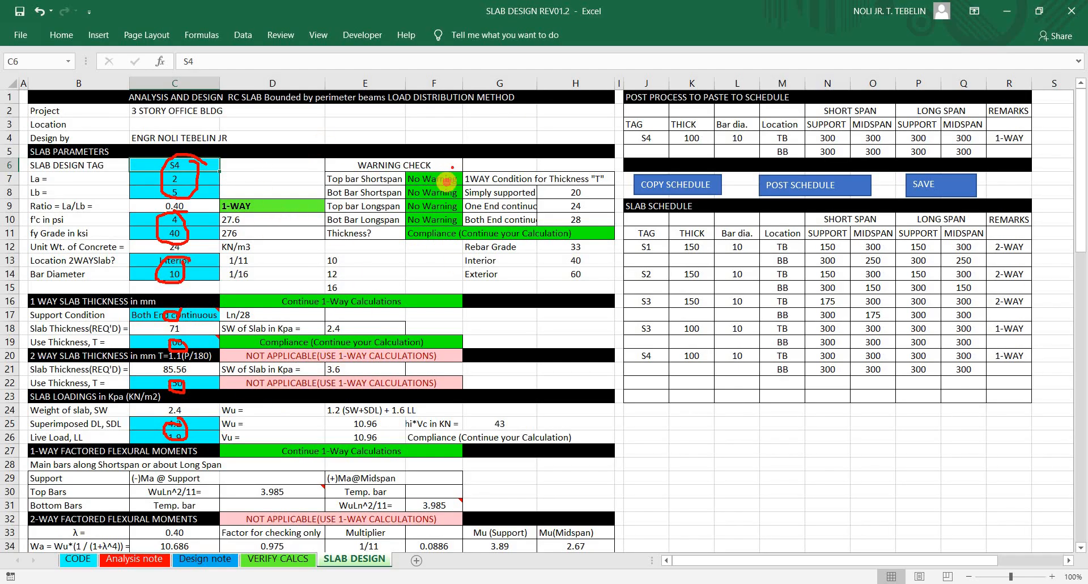
# Step: Examine the warning checks, the slab type result and the messages showing whether 1-way or 2-way calculations apply
pyautogui.moveTo(448, 180); pyautogui.dragTo(453, 167)
pyautogui.moveTo(292, 189); pyautogui.dragTo(306, 212)
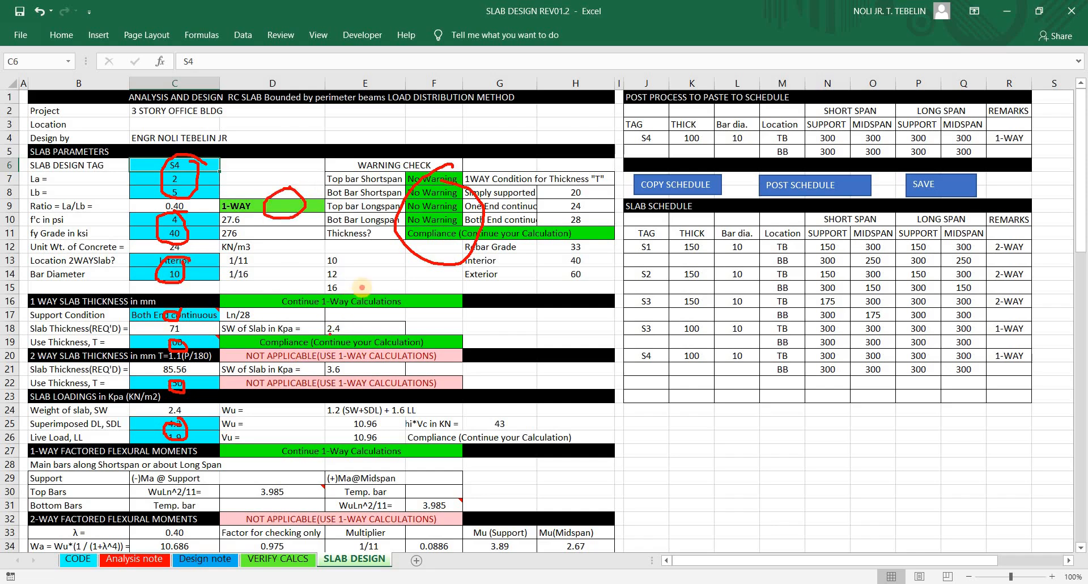
pyautogui.moveTo(361, 291); pyautogui.dragTo(356, 286)
pyautogui.click(347, 392)
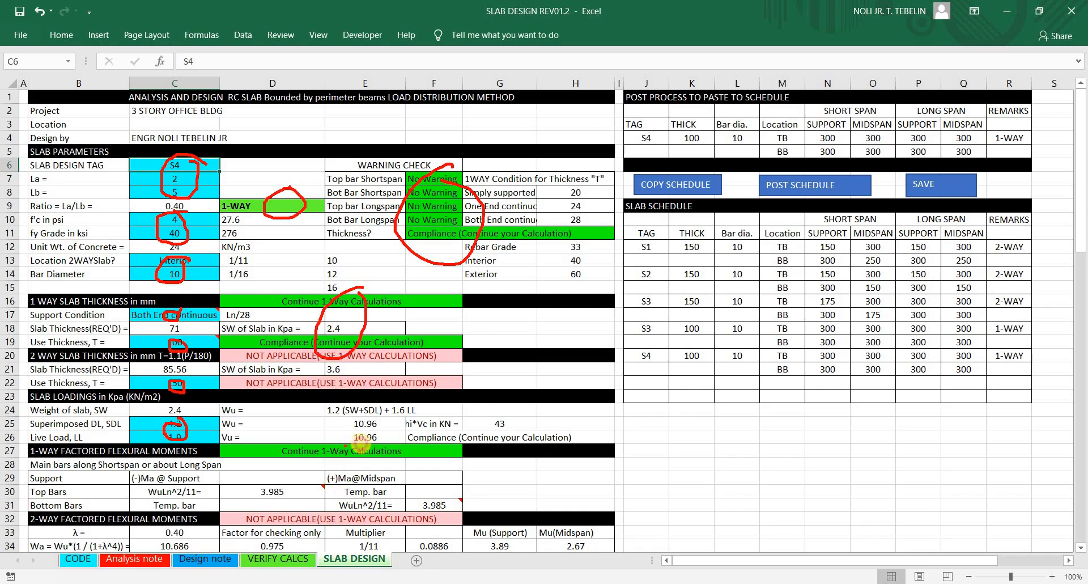
pyautogui.moveTo(356, 434); pyautogui.dragTo(363, 453)
pyautogui.moveTo(319, 509)
pyautogui.mouseDown()
pyautogui.moveTo(329, 521)
pyautogui.moveTo(347, 510)
pyautogui.mouseUp()
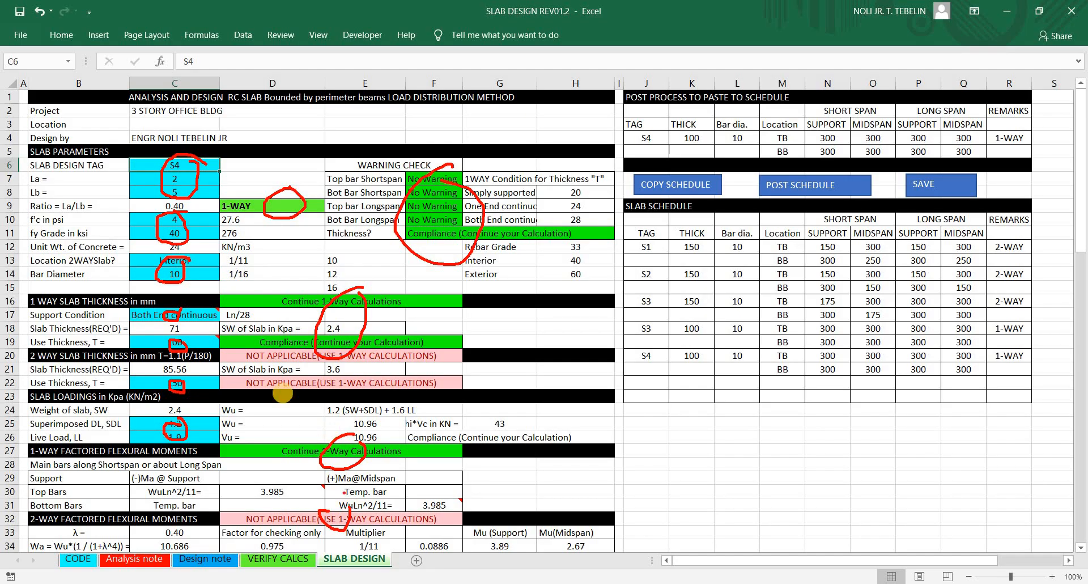
# Step: Go over the blue input cells again, grouping tag and spans, material grades, location and bar diameter, thicknesses and loads
pyautogui.click(203, 231)
pyautogui.moveTo(206, 165)
pyautogui.mouseDown()
pyautogui.moveTo(192, 159)
pyautogui.moveTo(156, 192)
pyautogui.moveTo(196, 160)
pyautogui.mouseUp()
pyautogui.click(187, 233)
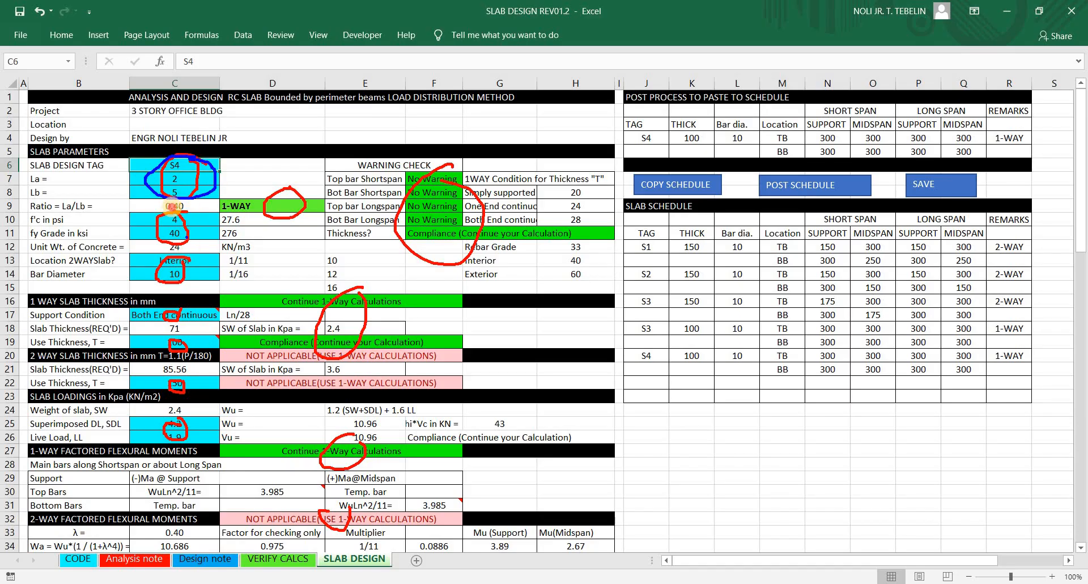
pyautogui.moveTo(172, 206)
pyautogui.mouseDown()
pyautogui.moveTo(190, 236)
pyautogui.moveTo(170, 213)
pyautogui.mouseUp()
pyautogui.moveTo(175, 250)
pyautogui.mouseDown()
pyautogui.moveTo(178, 274)
pyautogui.moveTo(186, 262)
pyautogui.mouseUp()
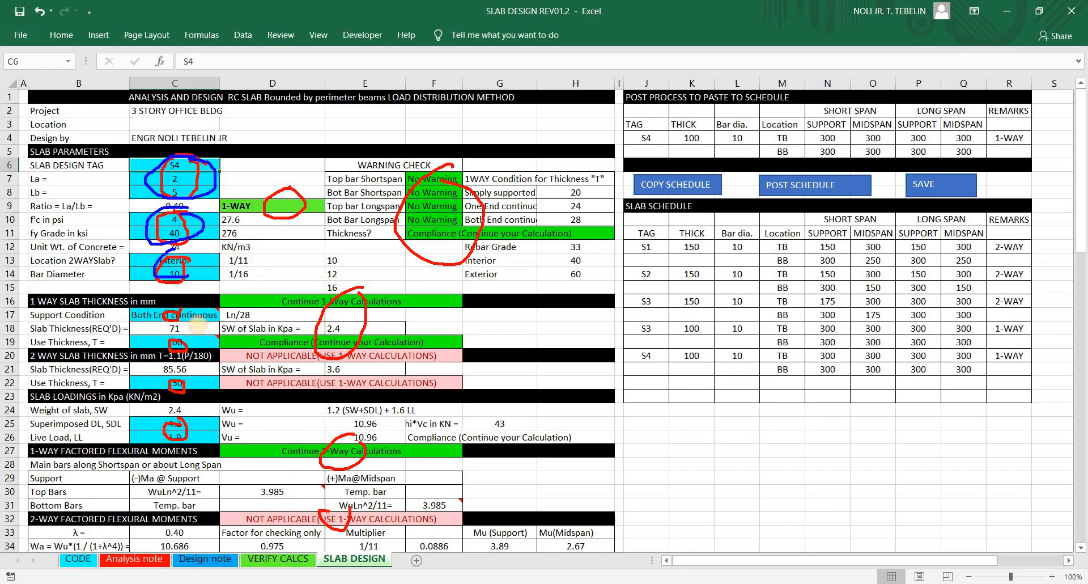
pyautogui.moveTo(180, 306)
pyautogui.mouseDown()
pyautogui.moveTo(192, 311)
pyautogui.moveTo(170, 348)
pyautogui.moveTo(186, 392)
pyautogui.mouseUp()
pyautogui.click(196, 358)
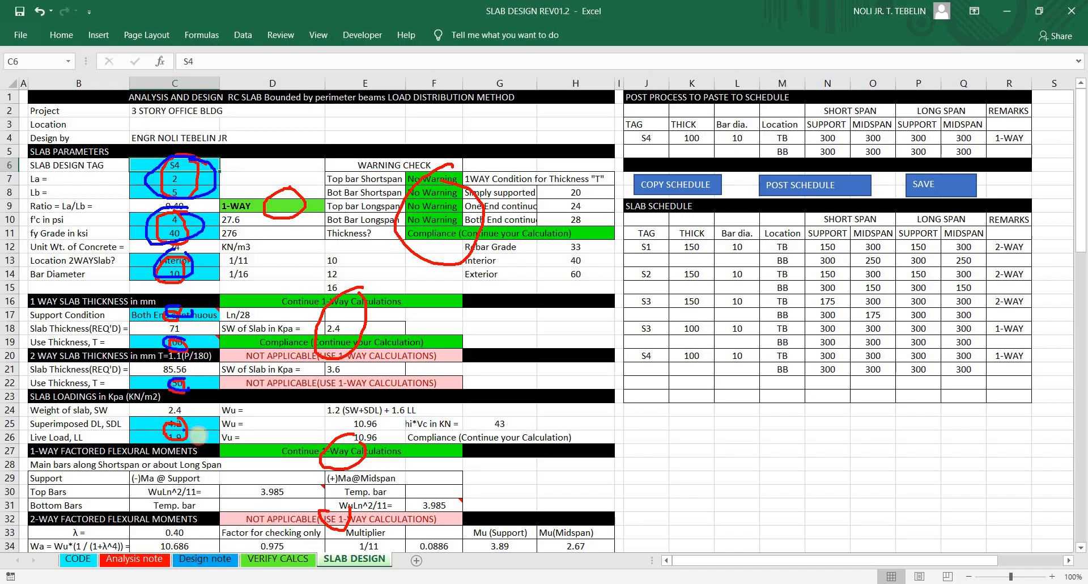
pyautogui.moveTo(198, 434); pyautogui.dragTo(199, 420)
pyautogui.press('Escape')
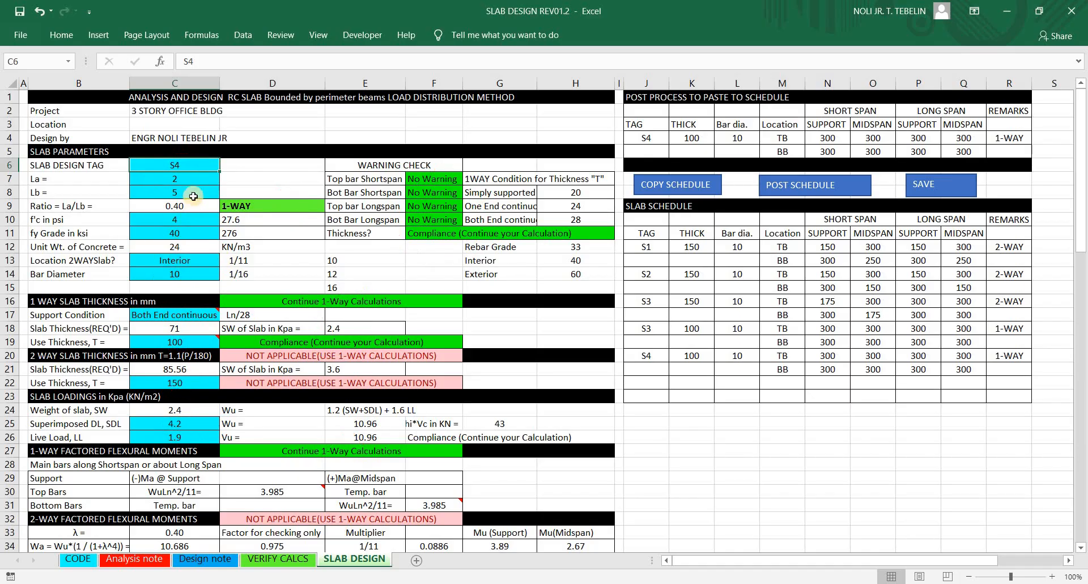
pyautogui.click(191, 182)
pyautogui.click(191, 167)
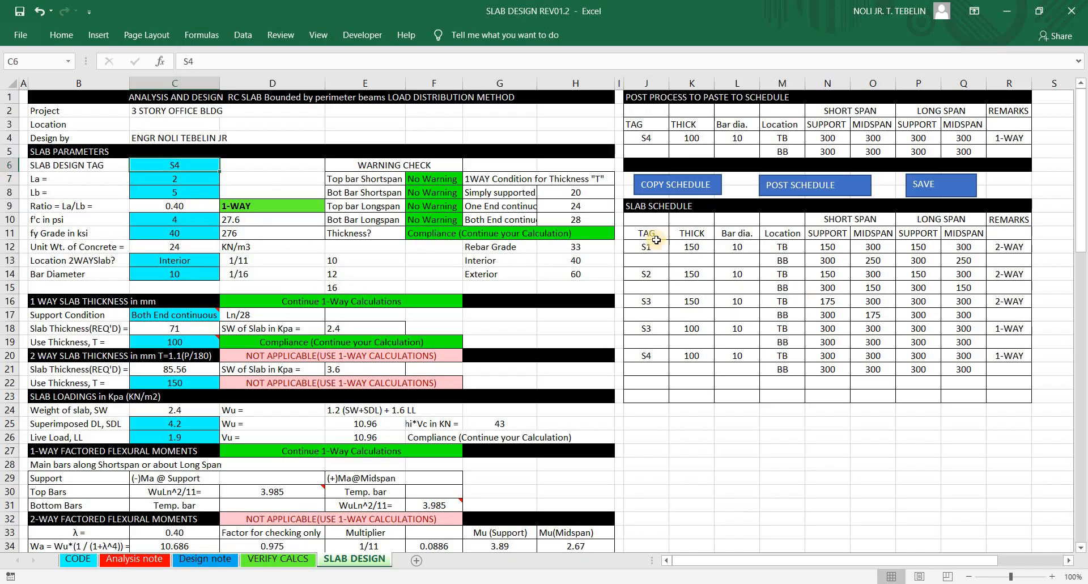
# Step: Clear all existing slab entries from the slab schedule, cells J12 to R21
pyautogui.moveTo(646, 246); pyautogui.dragTo(1008, 371)
pyautogui.press('Delete')
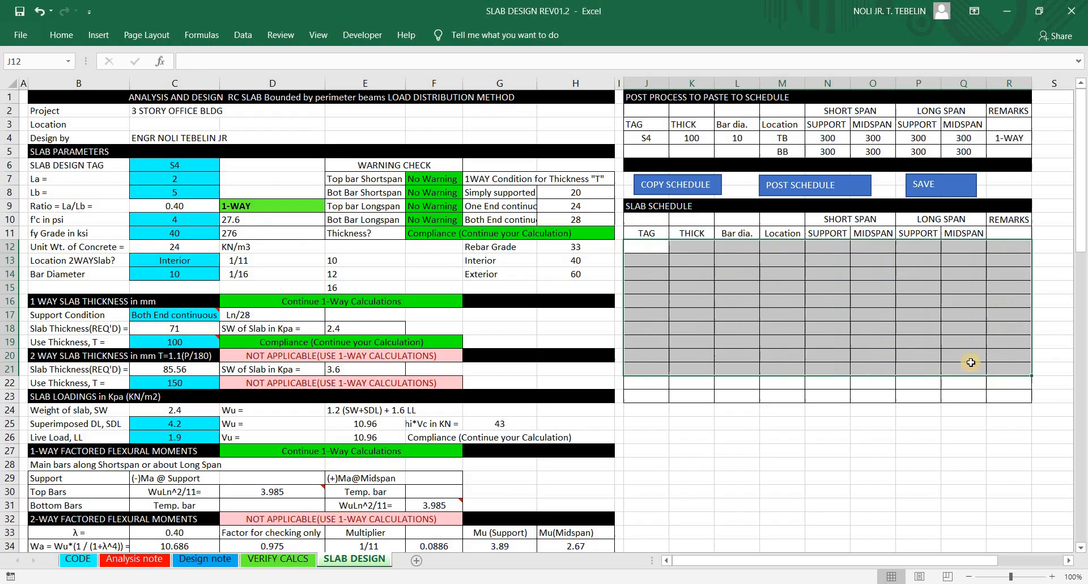
pyautogui.click(881, 354)
# Step: Examine the post-process table that feeds the schedule, including its tag, thickness, bar diameter, location and span spacing columns
pyautogui.click(644, 129)
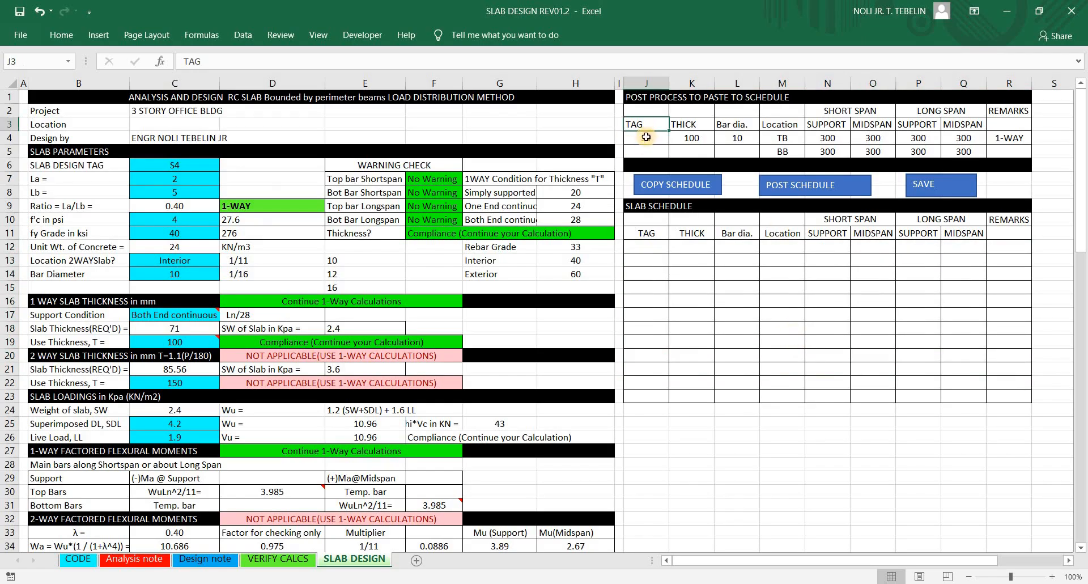
pyautogui.click(651, 138)
pyautogui.click(690, 138)
pyautogui.moveTo(646, 139); pyautogui.dragTo(1020, 152)
pyautogui.click(785, 139)
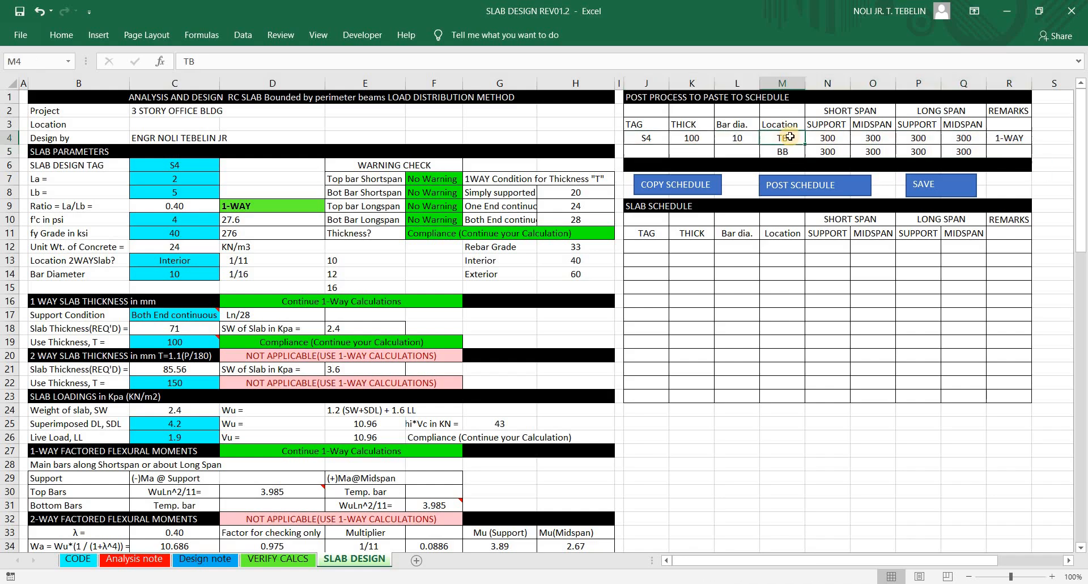
pyautogui.moveTo(772, 102); pyautogui.dragTo(1021, 145)
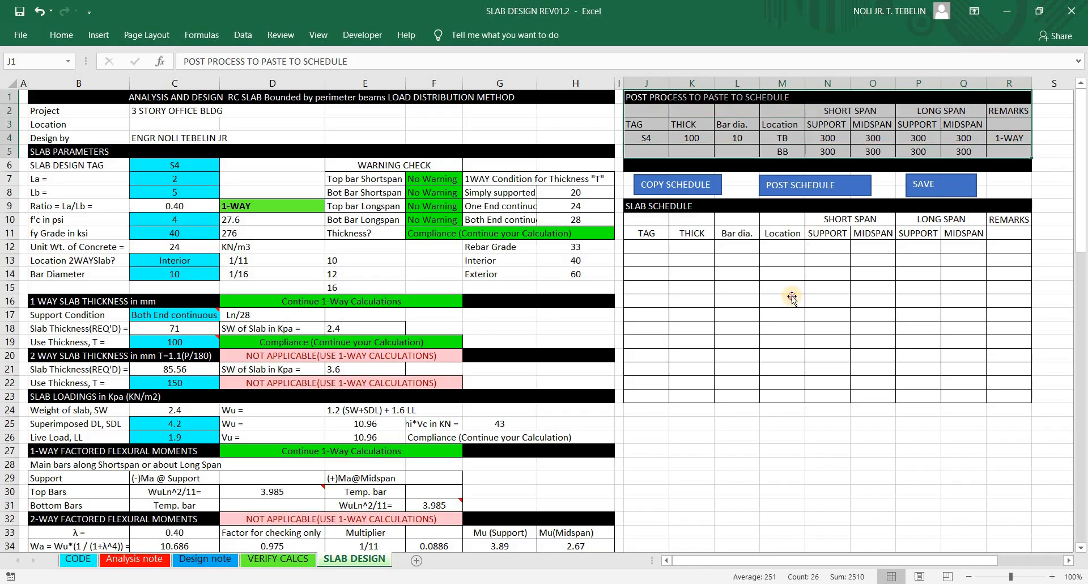
# Step: Save the workbook with the sheet's own save macro
pyautogui.click(772, 298)
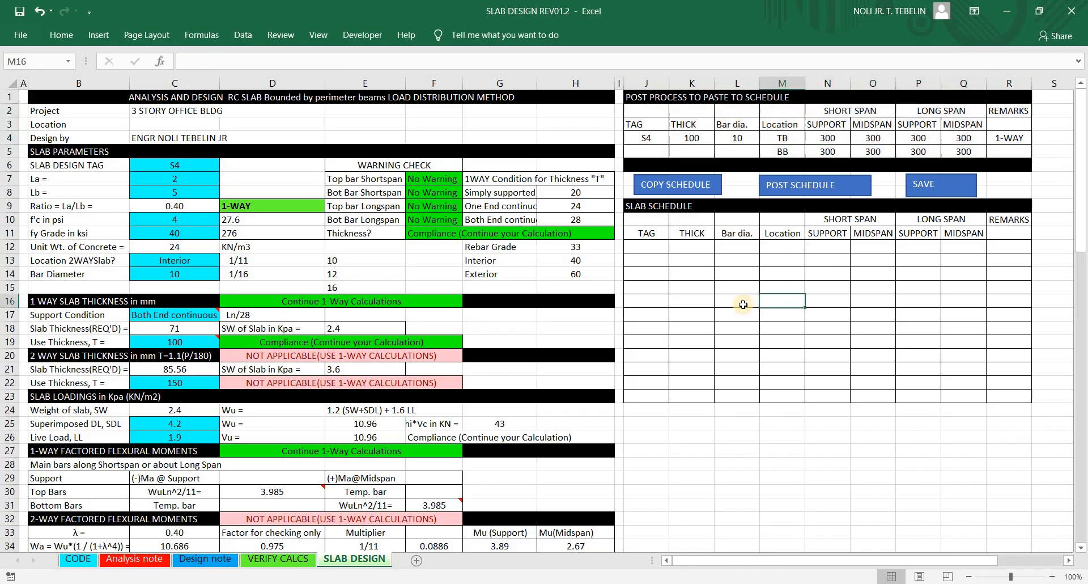
pyautogui.click(191, 166)
pyautogui.click(931, 185)
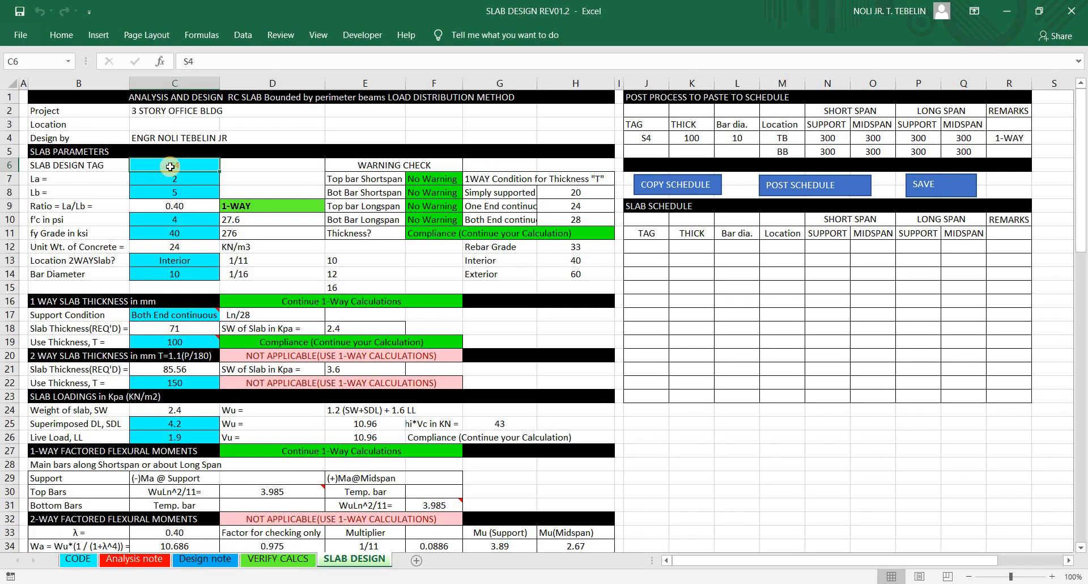
# Step: Set the slab design tag in C6 to S1
pyautogui.hotkey('ctrl', '2')
pyautogui.moveTo(157, 165)
pyautogui.mouseDown()
pyautogui.moveTo(194, 162)
pyautogui.moveTo(193, 172)
pyautogui.mouseUp()
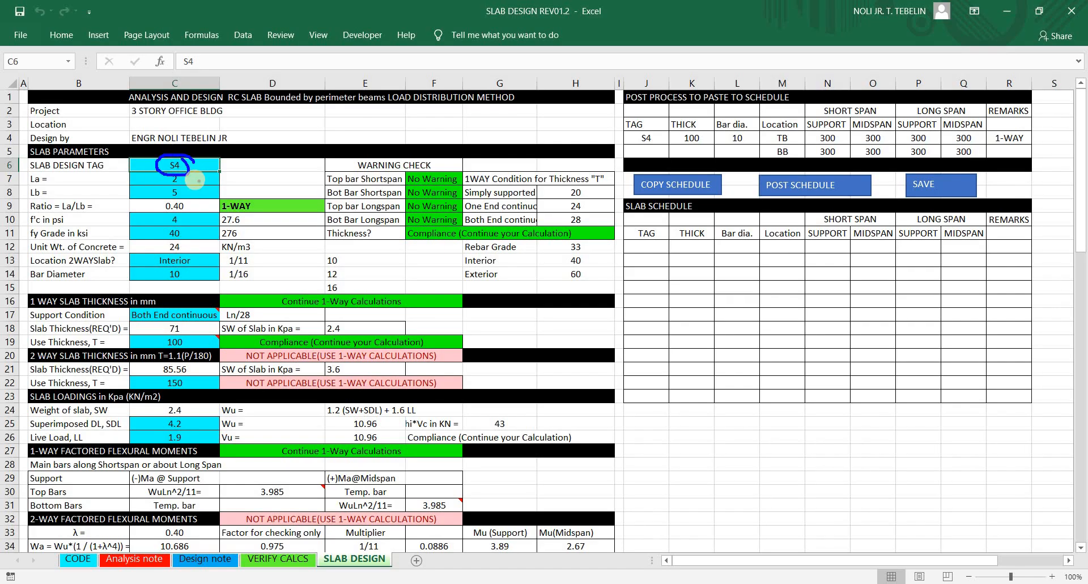
pyautogui.press('Escape')
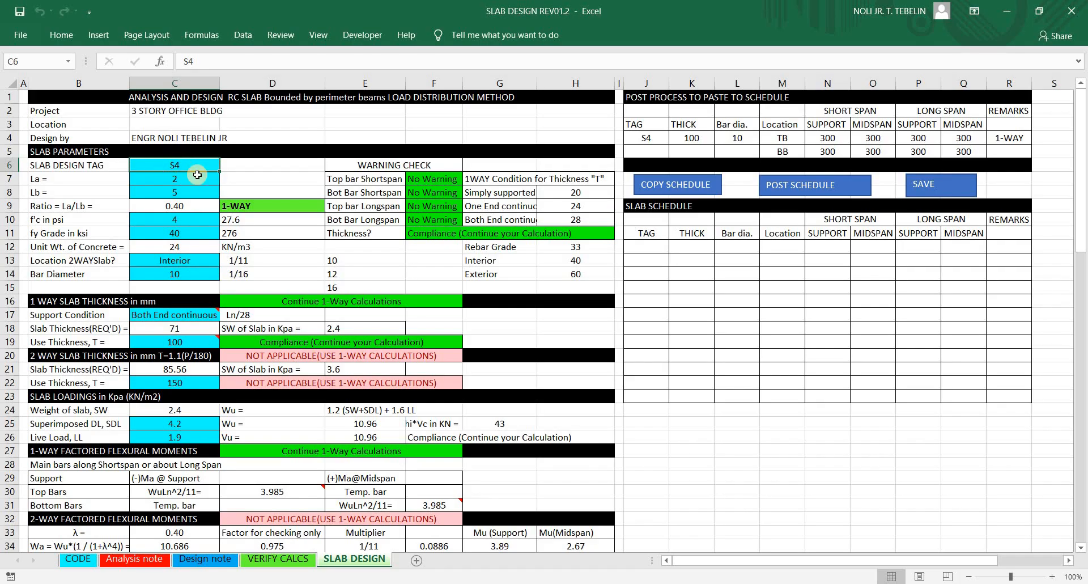
pyautogui.doubleClick(190, 169)
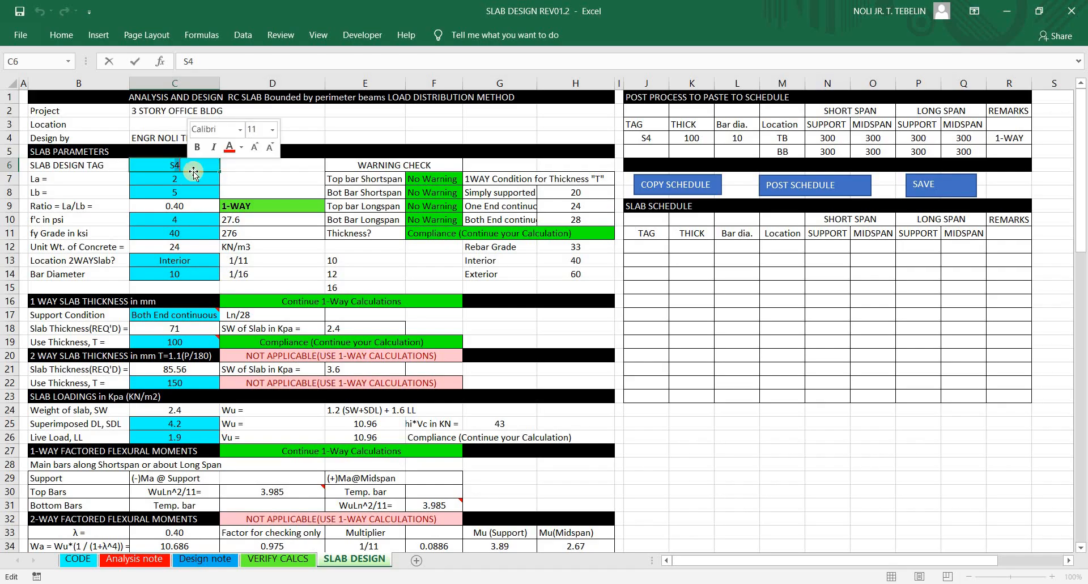
pyautogui.press('BackSpace')
pyautogui.write('1')
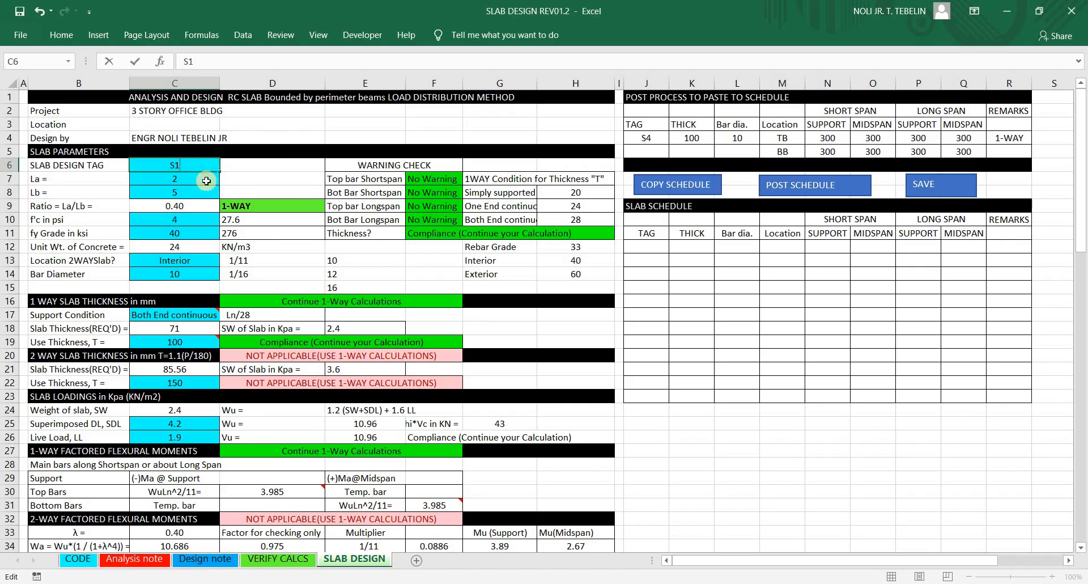
pyautogui.press('Return')
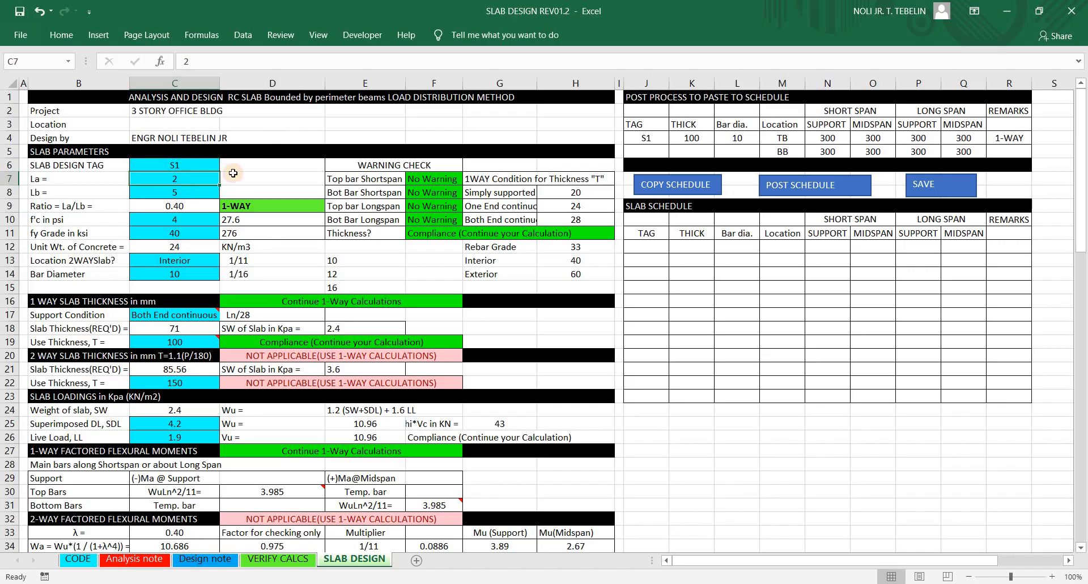
pyautogui.click(184, 163)
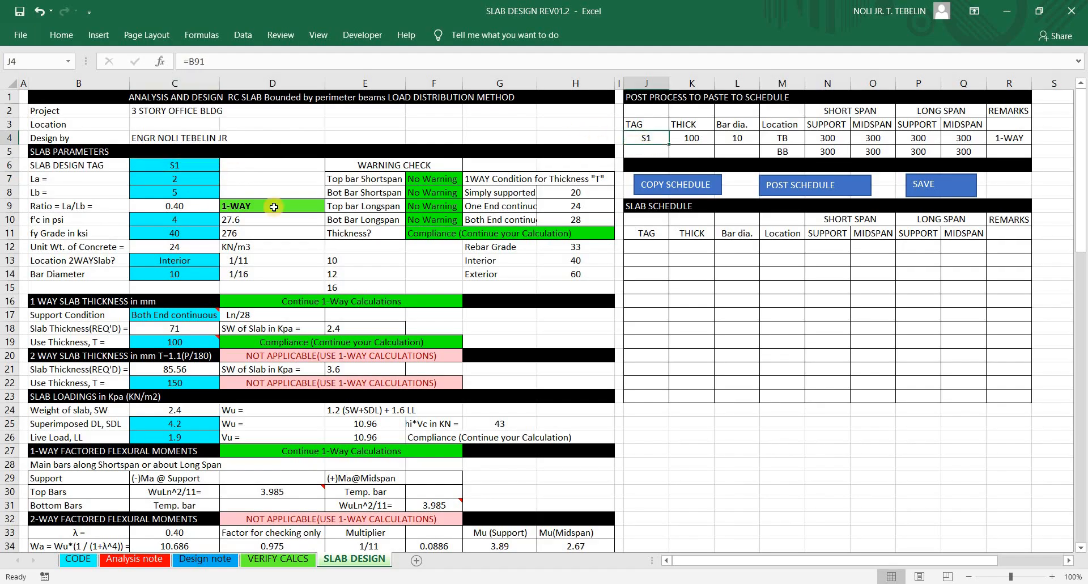
# Step: Set the slab's short span La to 3 and its long span Lb to 6
pyautogui.click(185, 180)
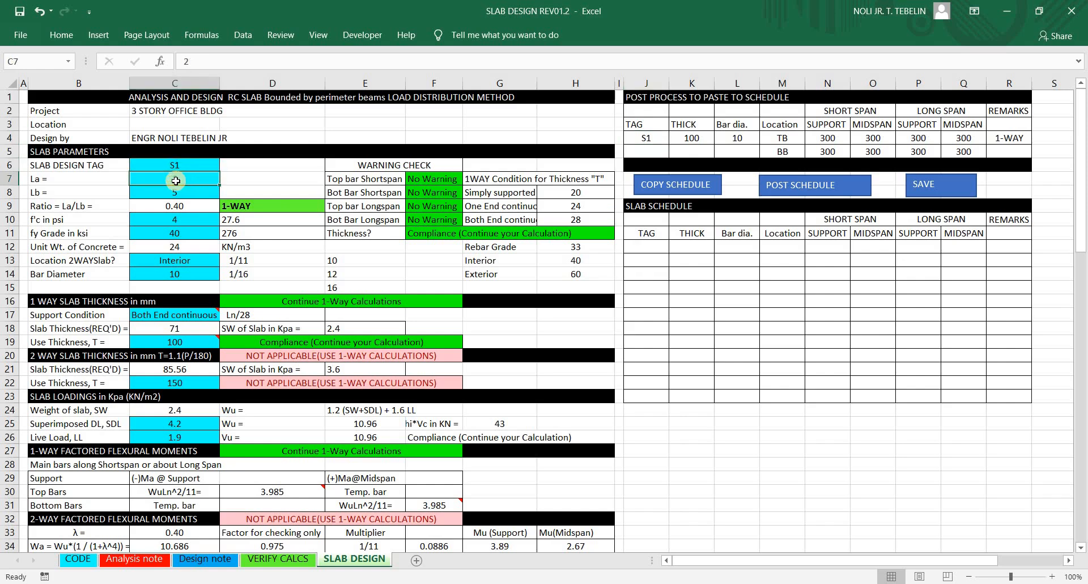
pyautogui.click(85, 182)
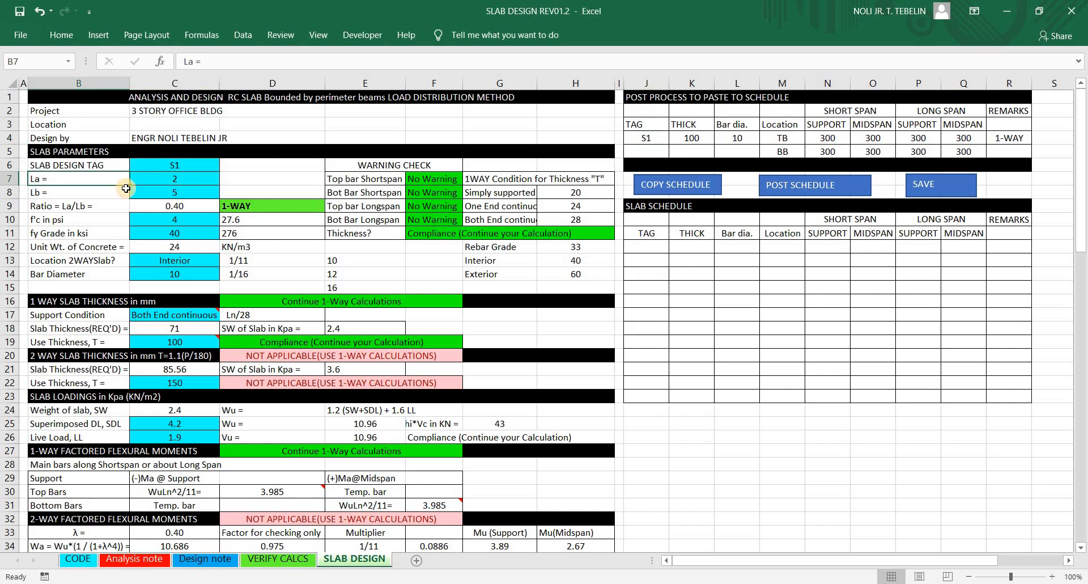
pyautogui.click(186, 182)
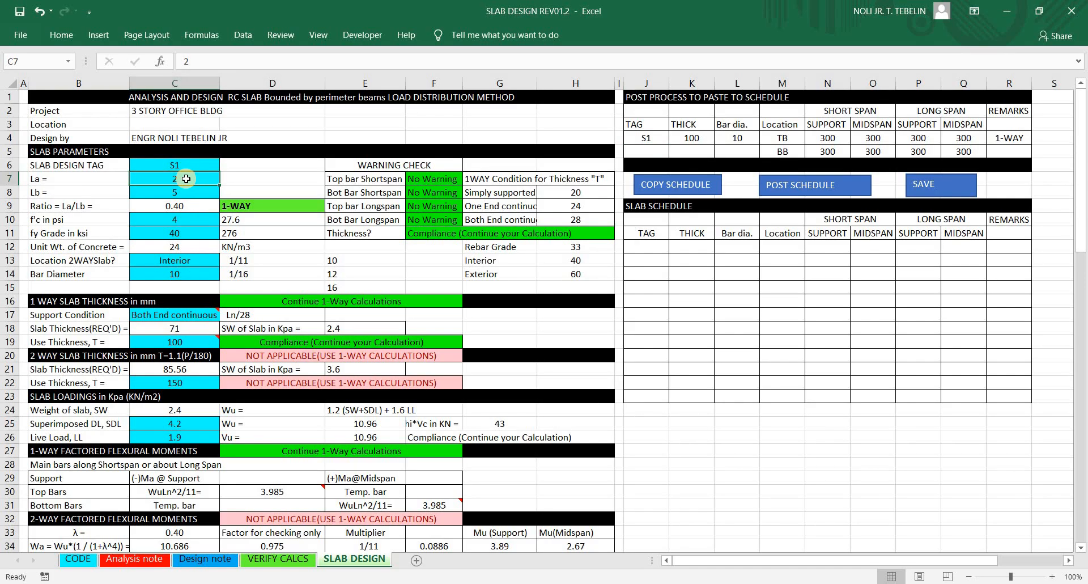
pyautogui.write('3')
pyautogui.press('Return')
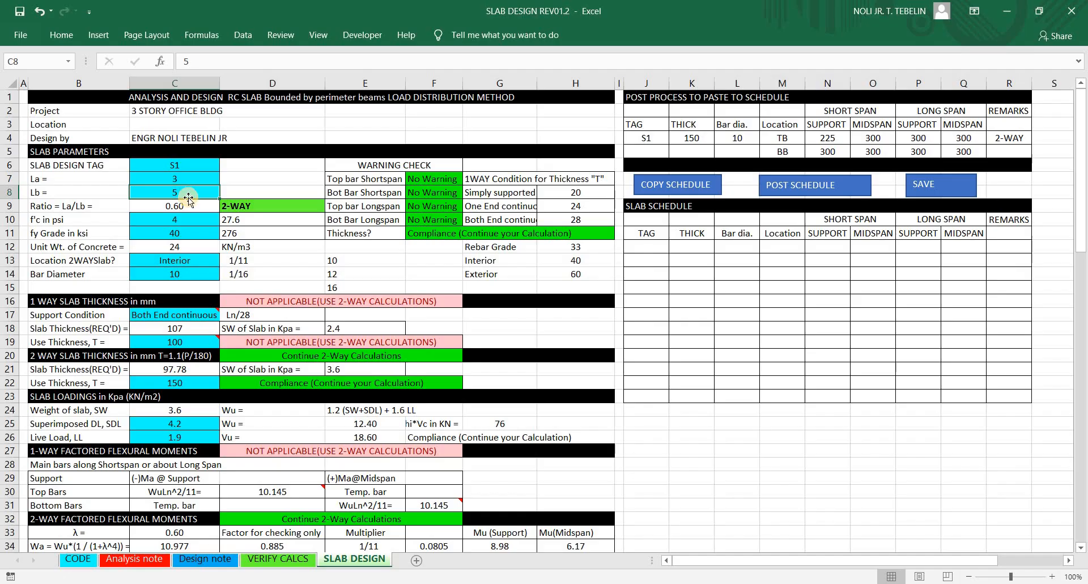
pyautogui.write('6')
pyautogui.press('Return')
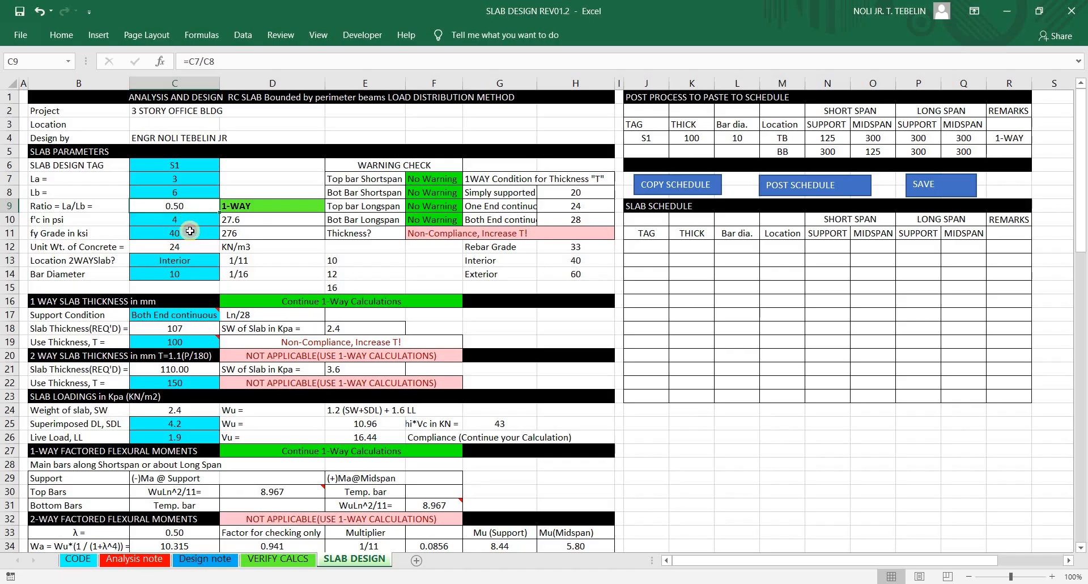
# Step: Set the concrete strength f'c in C10 to 3
pyautogui.click(187, 223)
pyautogui.click(188, 208)
pyautogui.click(188, 217)
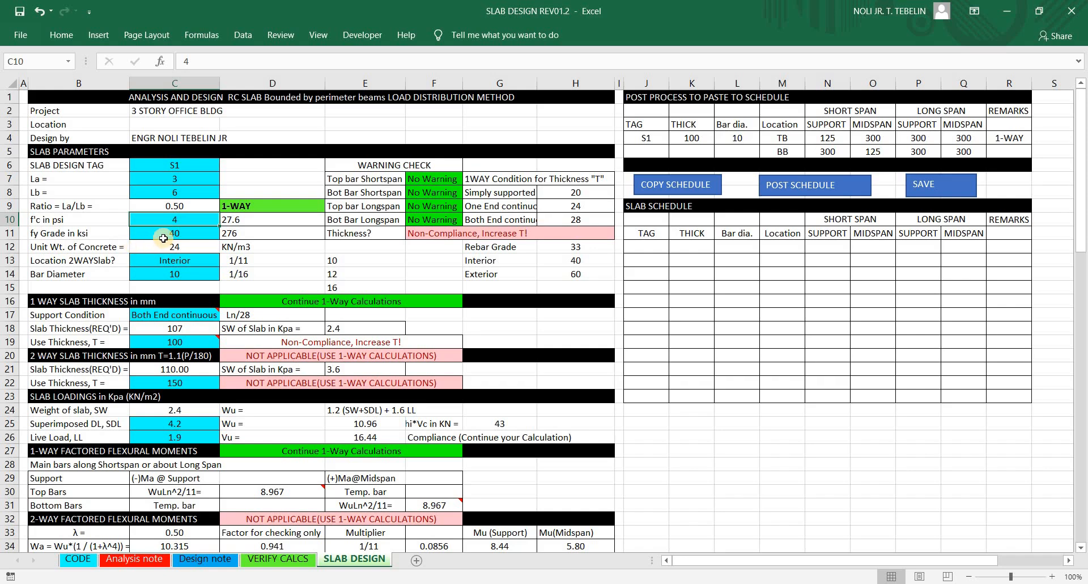
pyautogui.write('3')
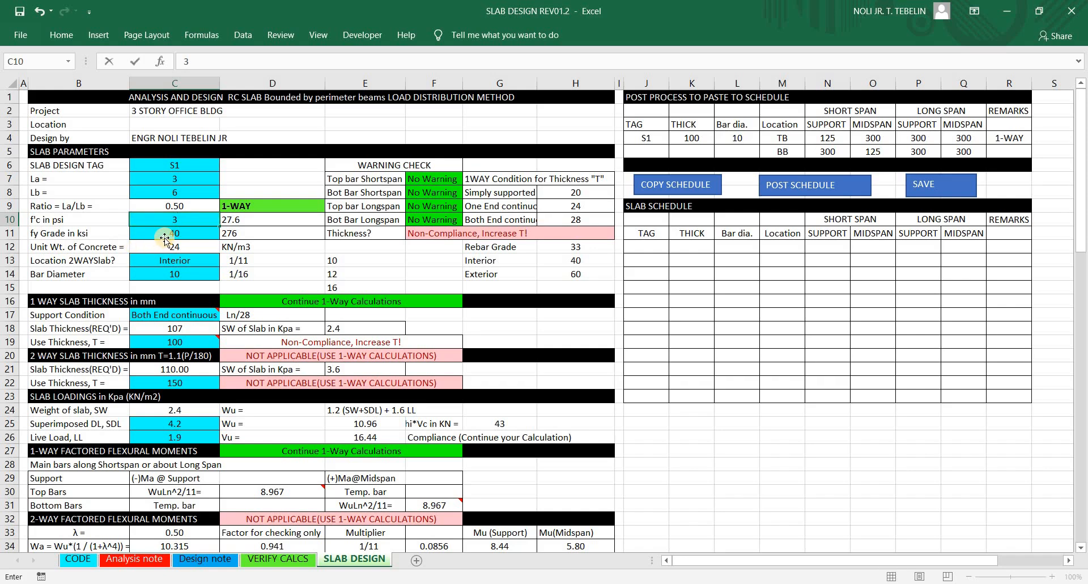
pyautogui.press('Return')
pyautogui.click(176, 221)
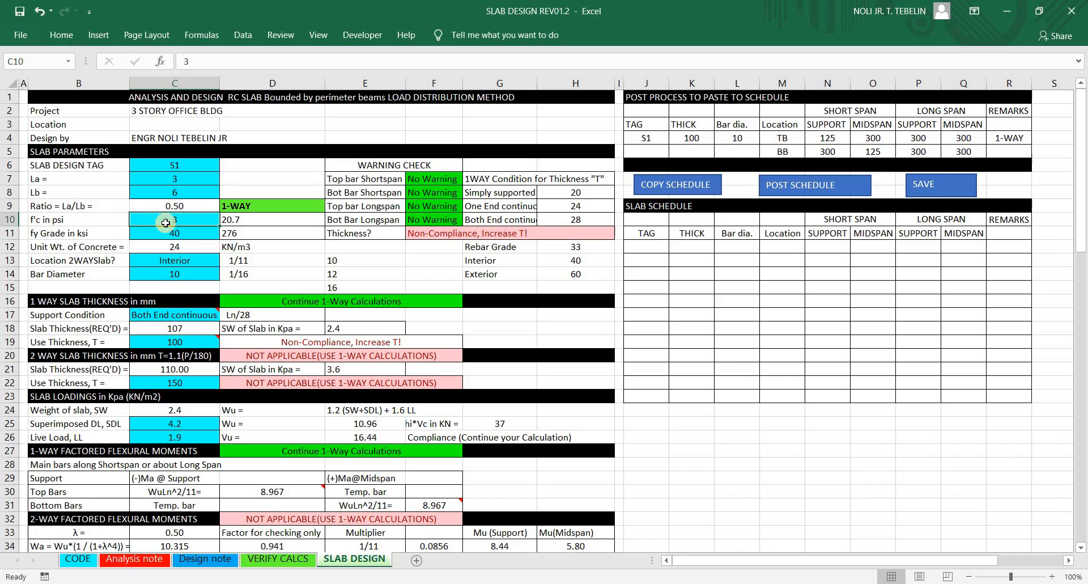
# Step: Examine the concrete strength f'c entry and its converted value in the adjoining cell
pyautogui.moveTo(29, 225); pyautogui.dragTo(74, 228)
pyautogui.moveTo(165, 224)
pyautogui.mouseDown()
pyautogui.moveTo(250, 219)
pyautogui.moveTo(218, 222)
pyautogui.mouseUp()
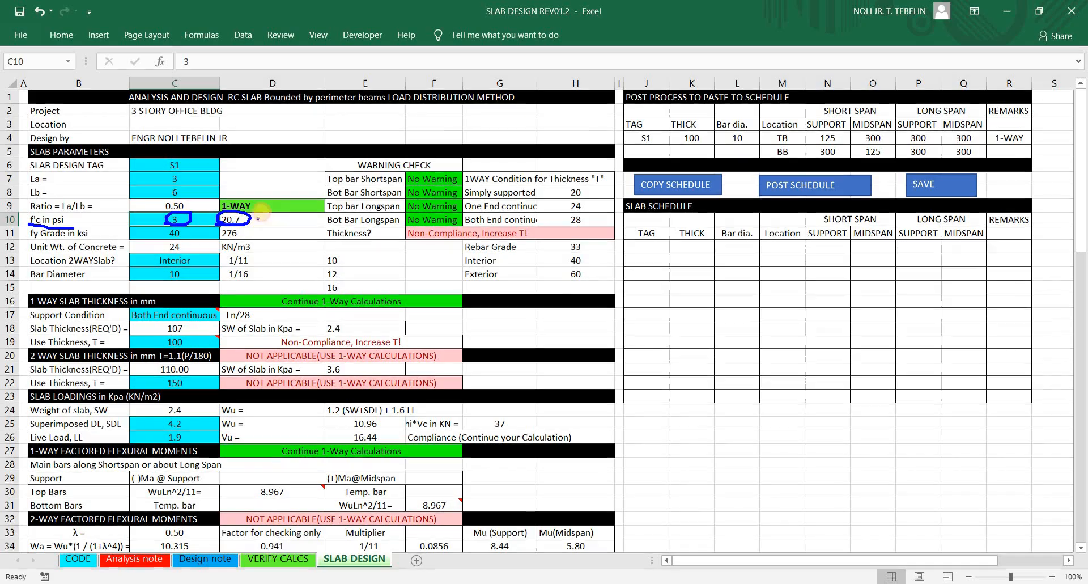
pyautogui.moveTo(279, 203); pyautogui.dragTo(249, 212)
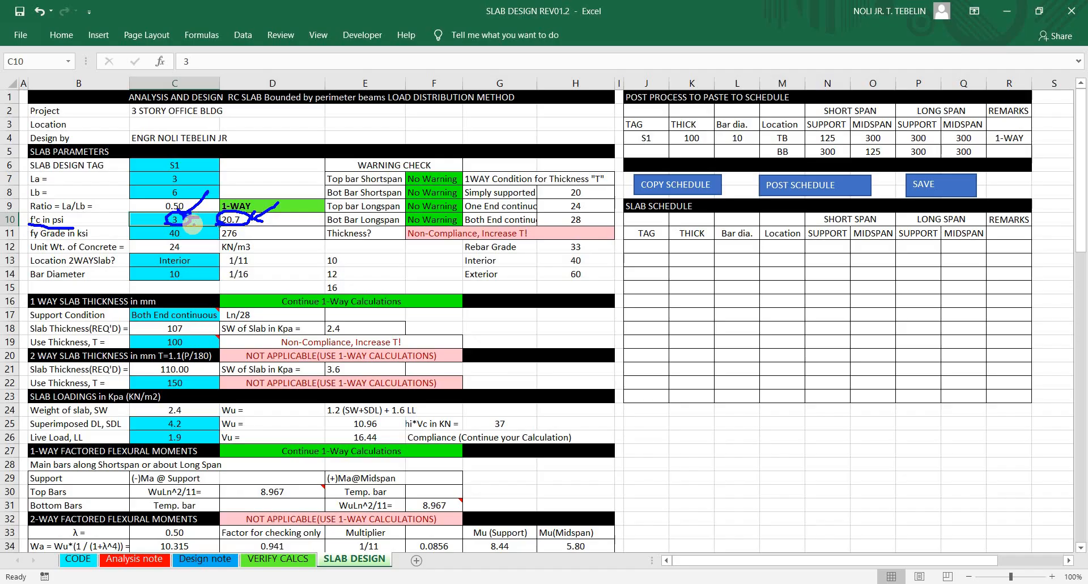
pyautogui.press('Escape')
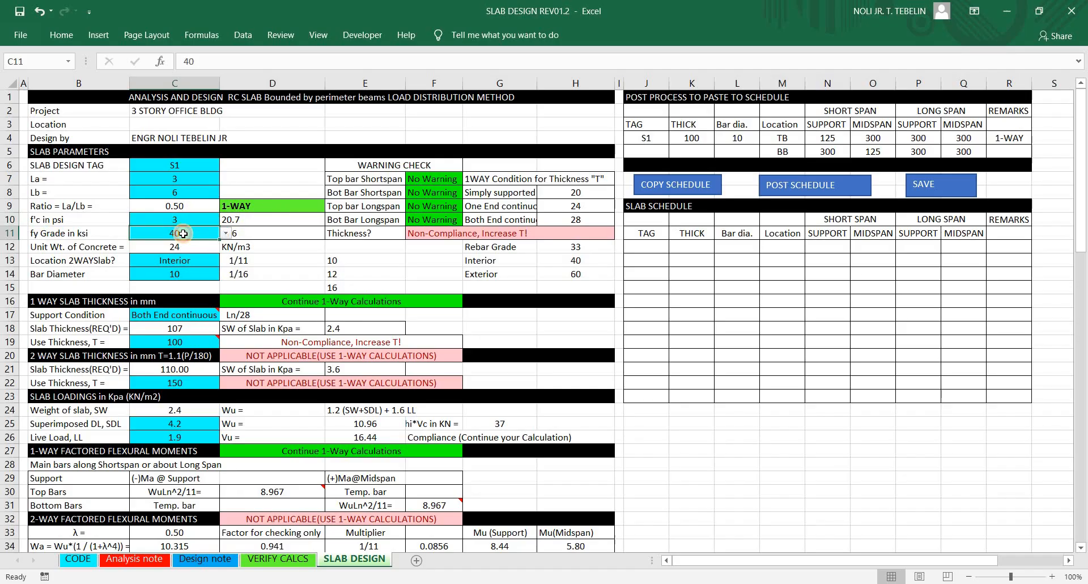
pyautogui.click(181, 233)
pyautogui.click(193, 220)
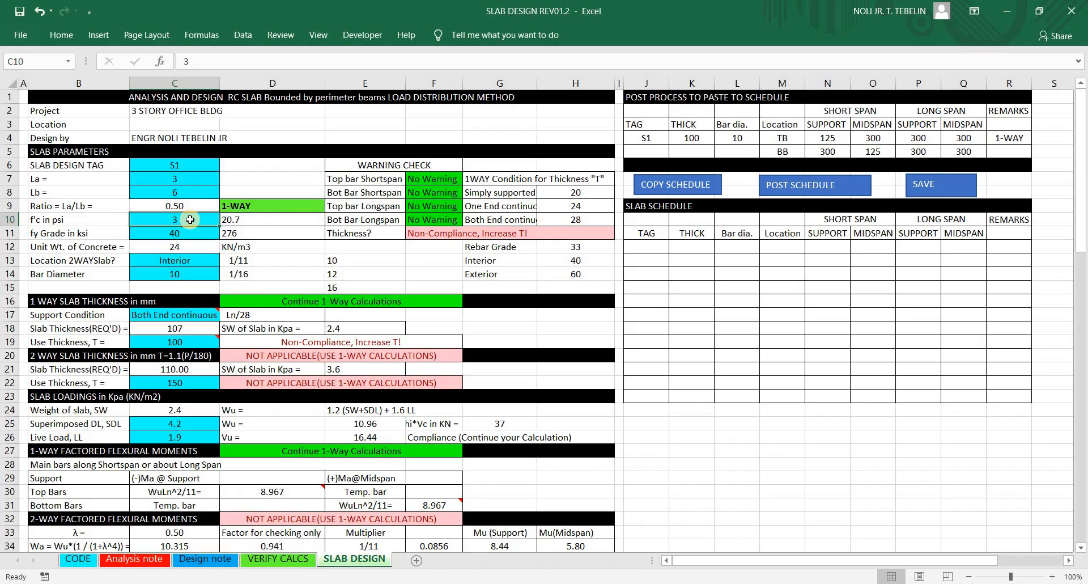
pyautogui.doubleClick(181, 221)
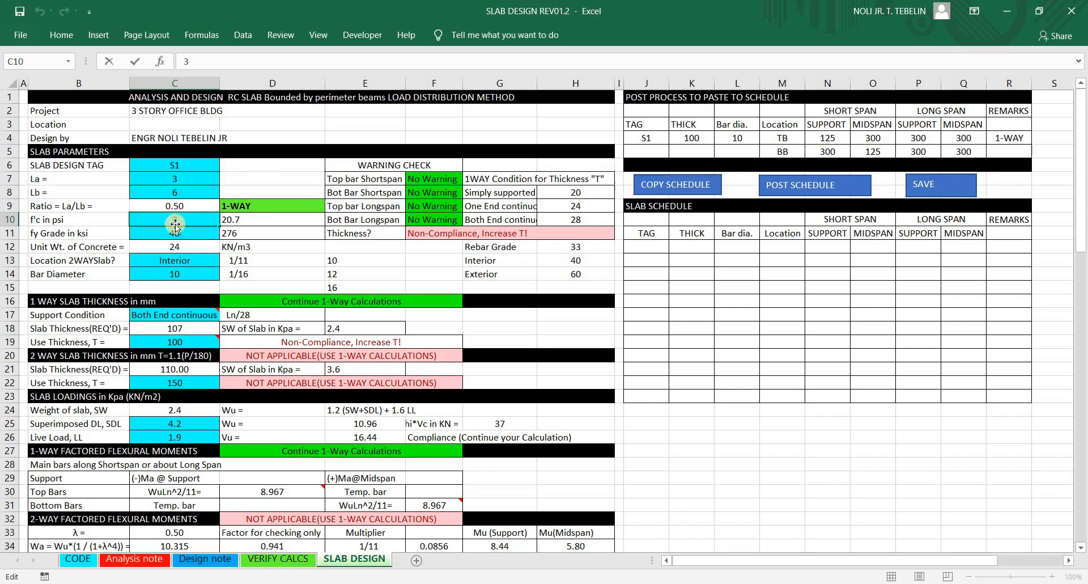
pyautogui.press('Return')
pyautogui.click(184, 220)
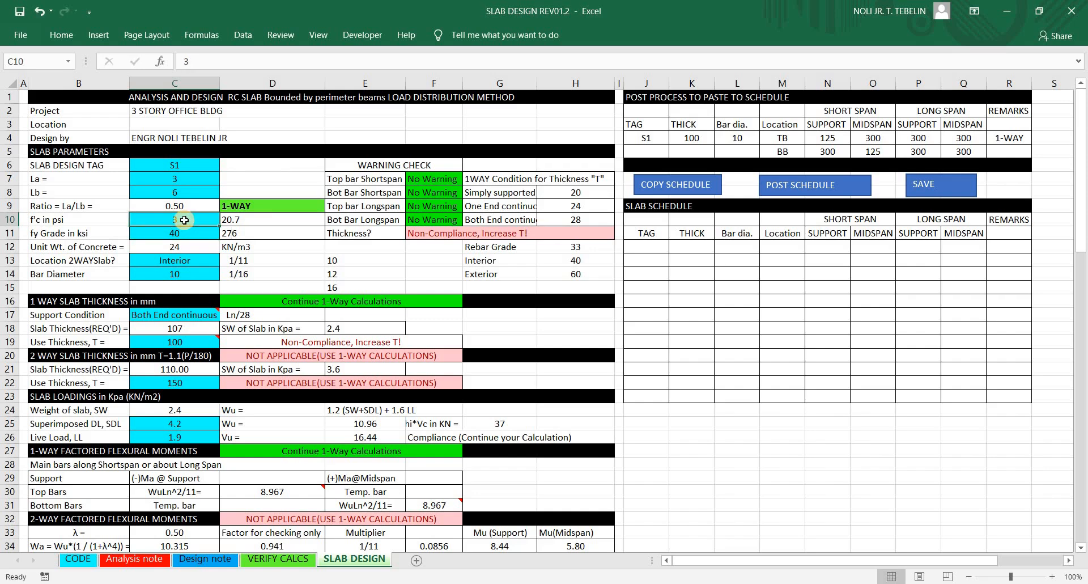
pyautogui.click(182, 220)
# Step: Choose 40 ksi as the steel grade fy in C11
pyautogui.click(185, 230)
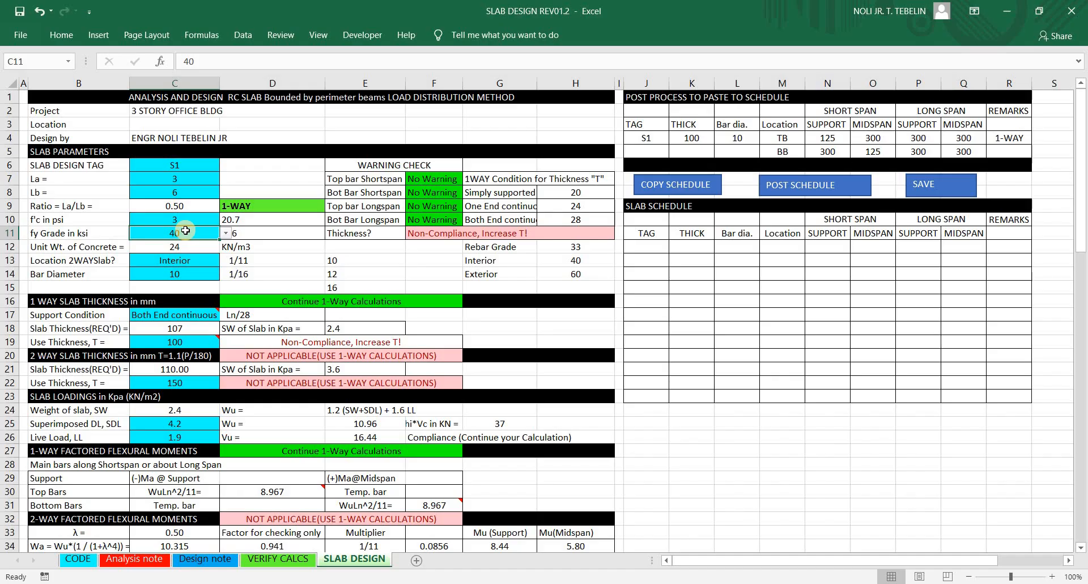
pyautogui.click(226, 233)
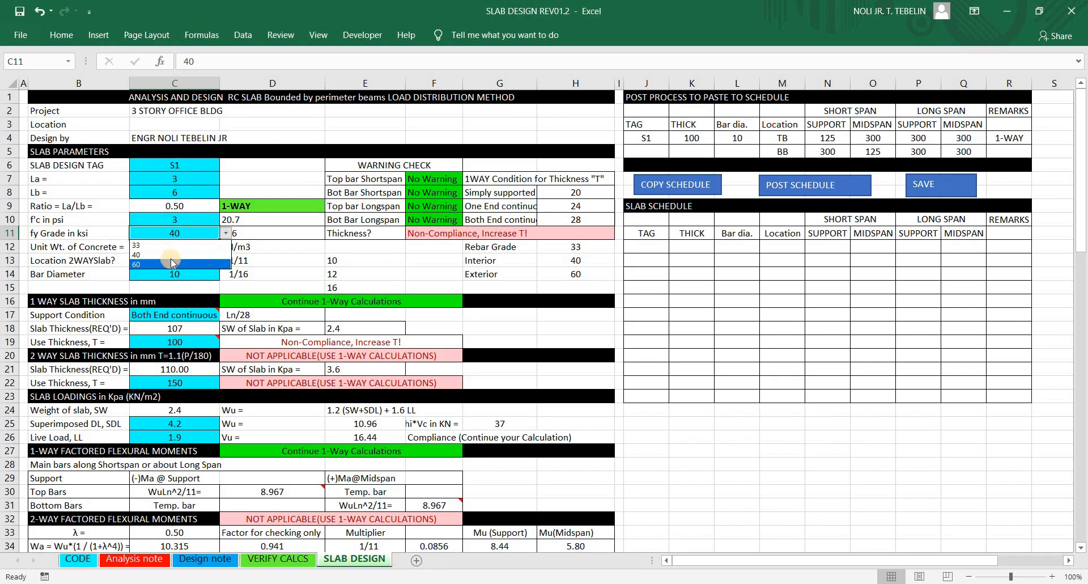
pyautogui.click(169, 255)
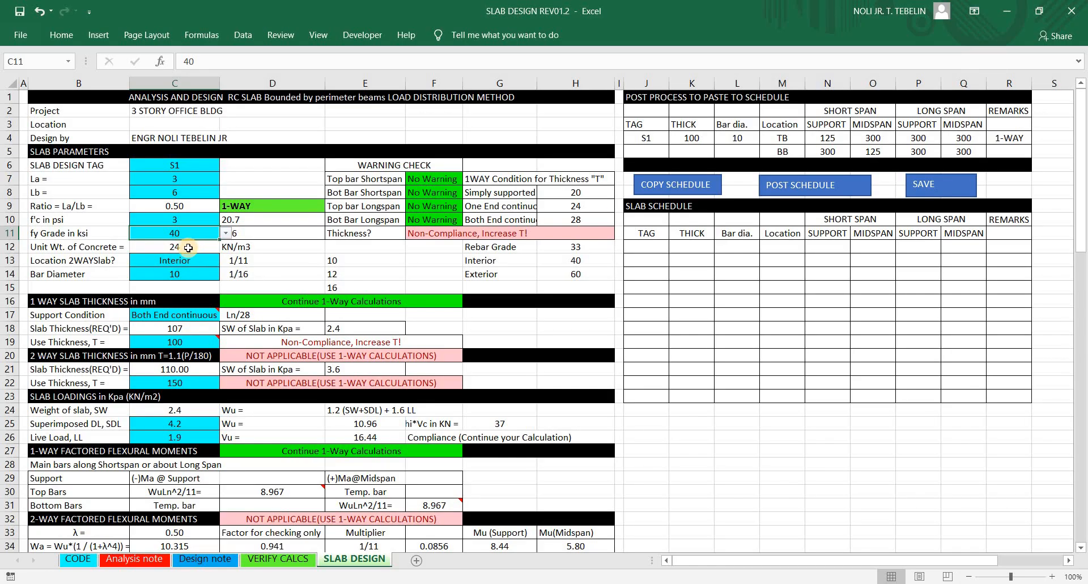
pyautogui.click(172, 182)
pyautogui.click(173, 195)
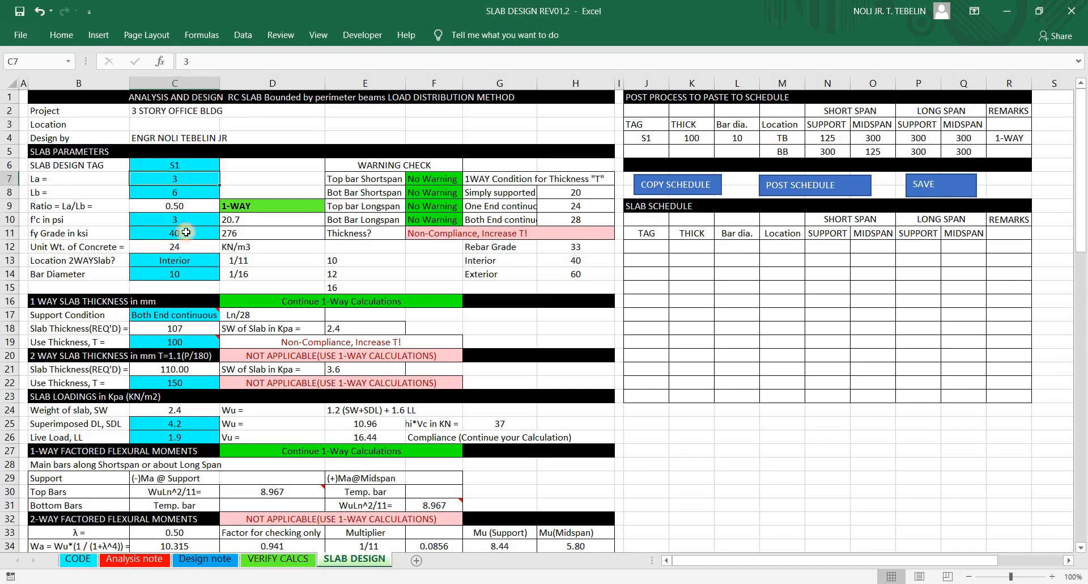
pyautogui.click(190, 233)
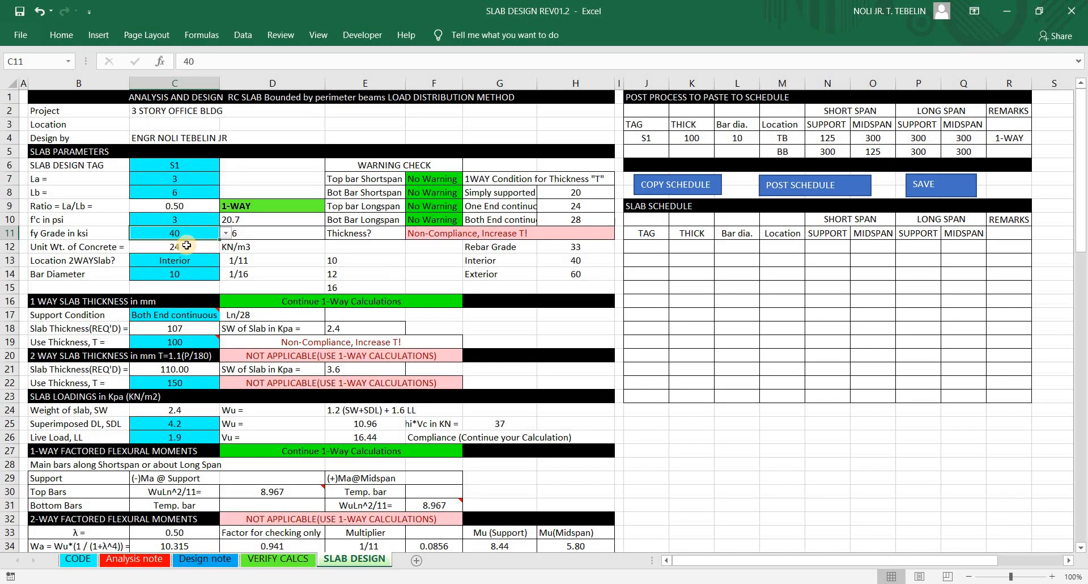
# Step: Review the concrete unit weight and the Interior and Exterior options for the two-way slab location against the slab type result
pyautogui.click(187, 247)
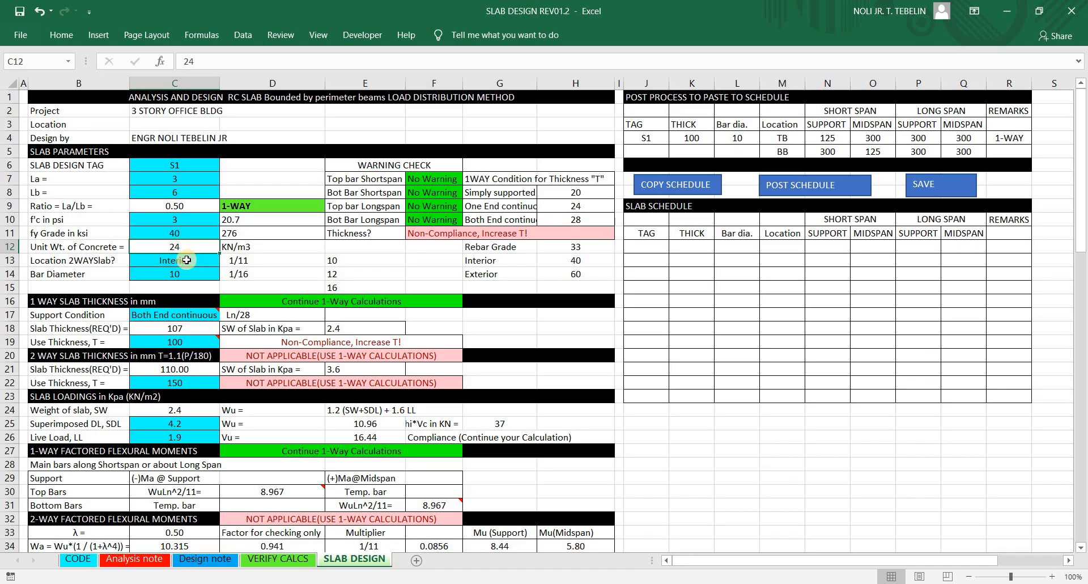
pyautogui.click(190, 262)
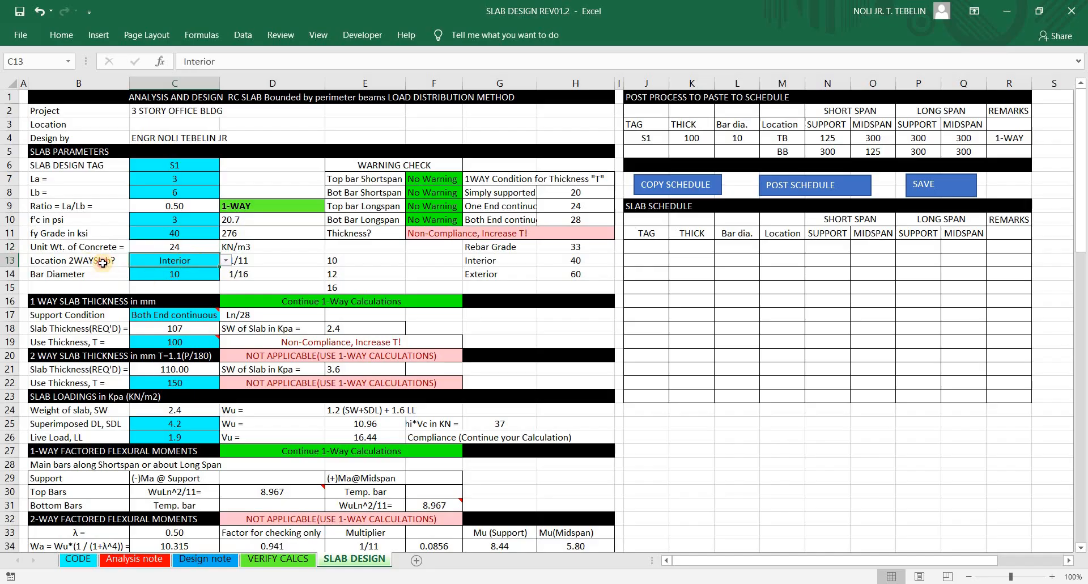
pyautogui.click(126, 262)
pyautogui.click(140, 262)
pyautogui.click(225, 260)
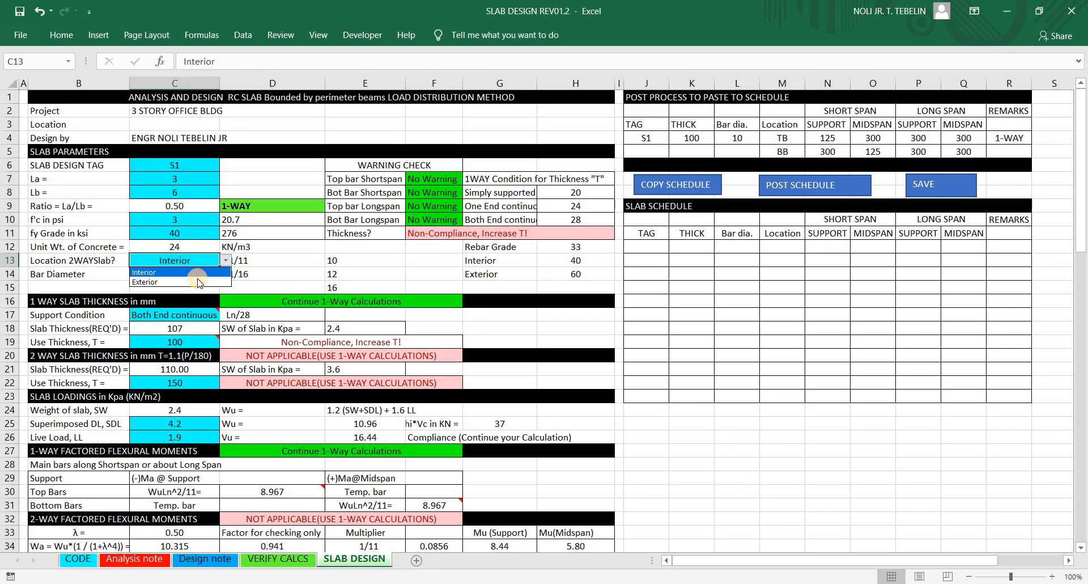
pyautogui.click(208, 260)
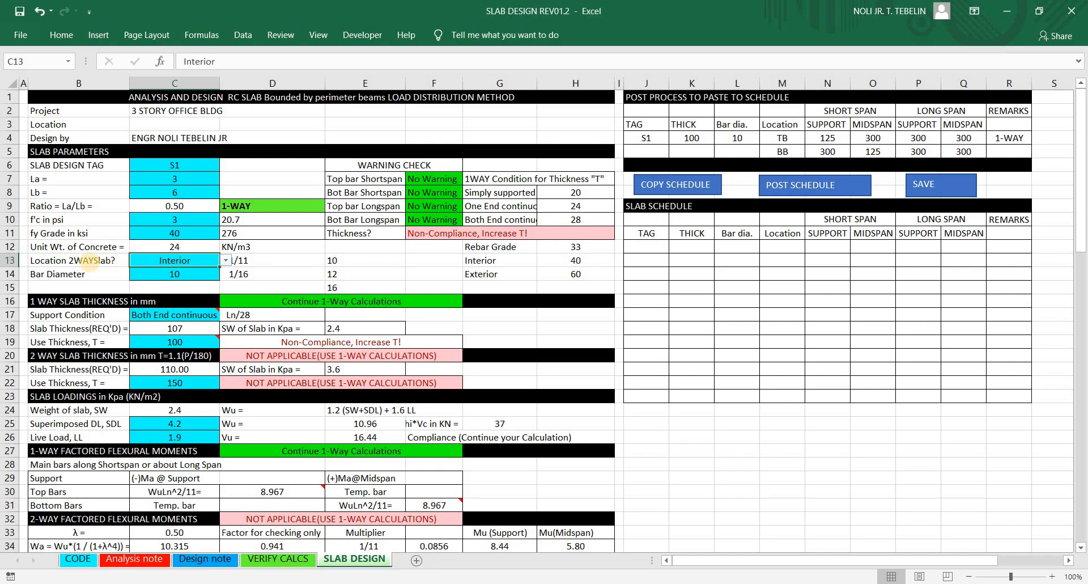
pyautogui.moveTo(28, 271)
pyautogui.mouseDown()
pyautogui.moveTo(119, 272)
pyautogui.moveTo(32, 265)
pyautogui.moveTo(116, 255)
pyautogui.mouseUp()
pyautogui.moveTo(248, 204); pyautogui.dragTo(252, 198)
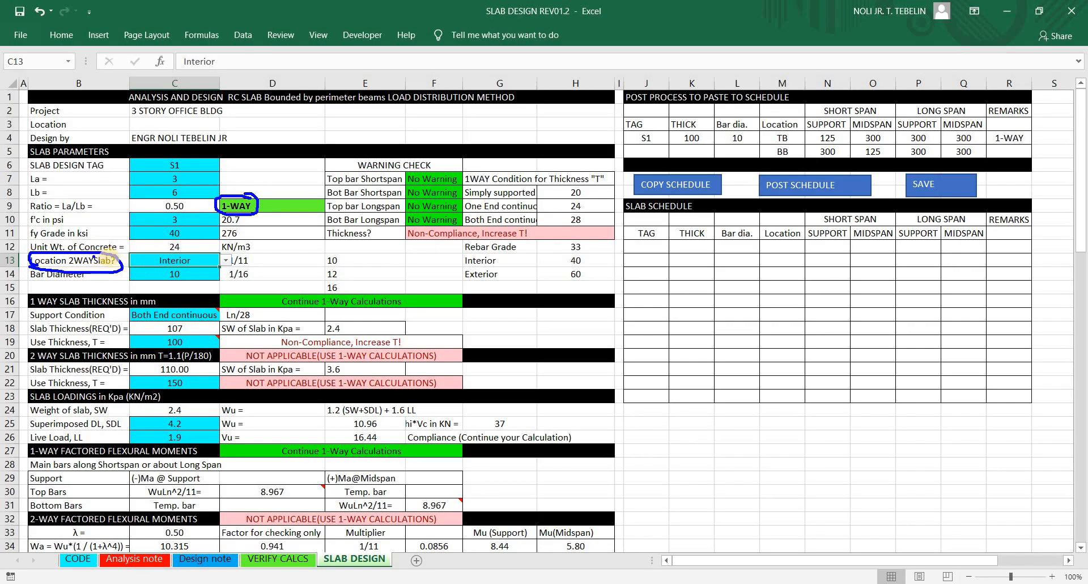
pyautogui.click(141, 261)
pyautogui.press('Escape')
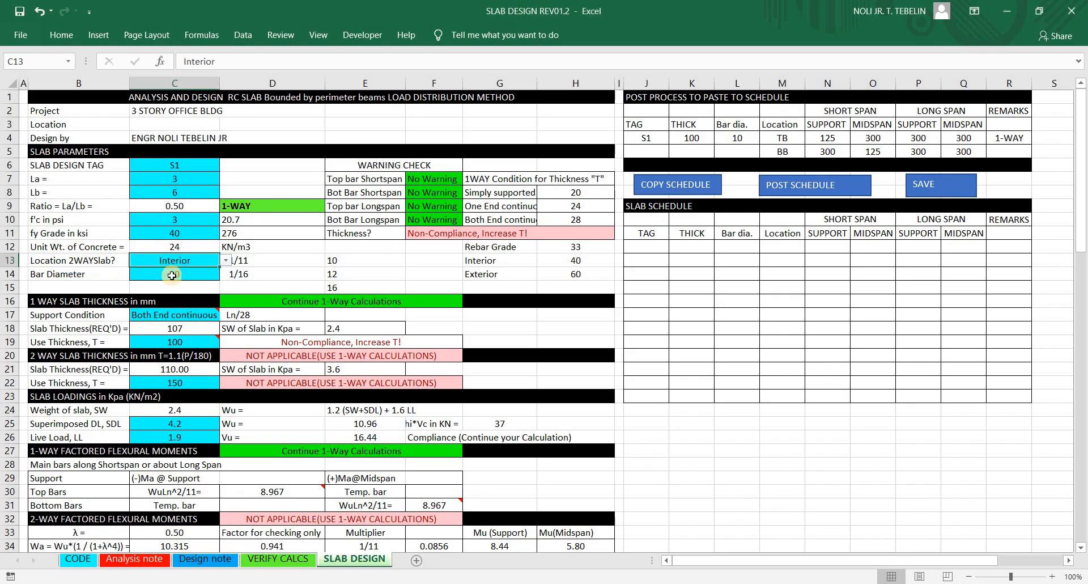
# Step: Choose 10 as the bar diameter in C14
pyautogui.click(171, 276)
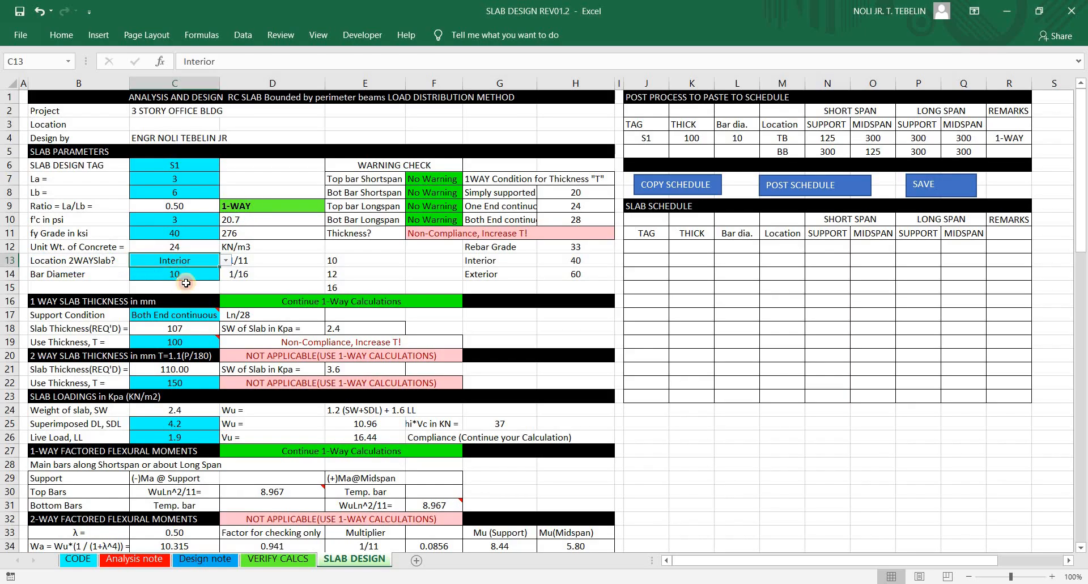
pyautogui.click(225, 275)
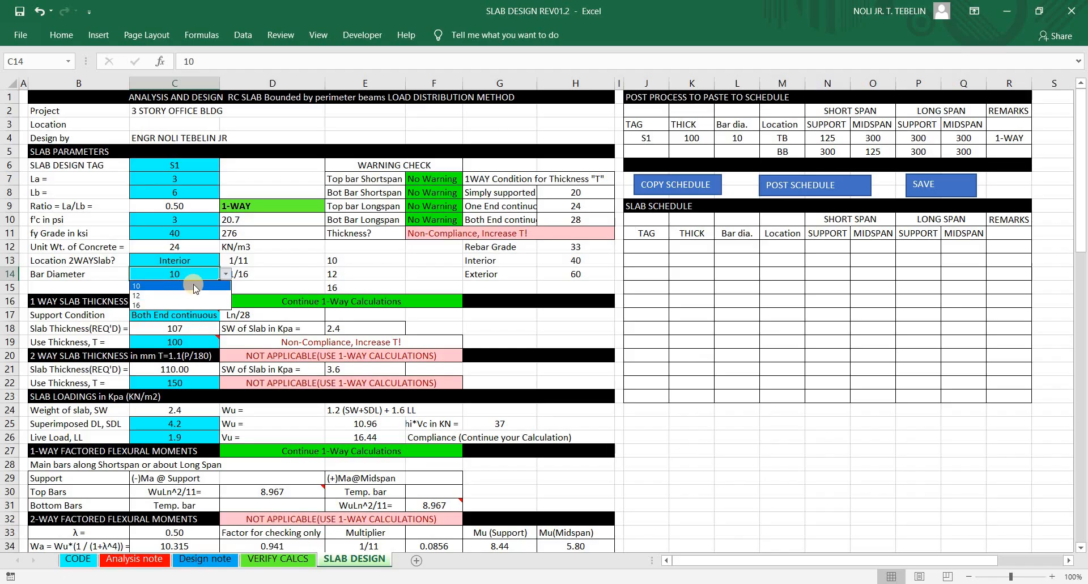
pyautogui.click(196, 286)
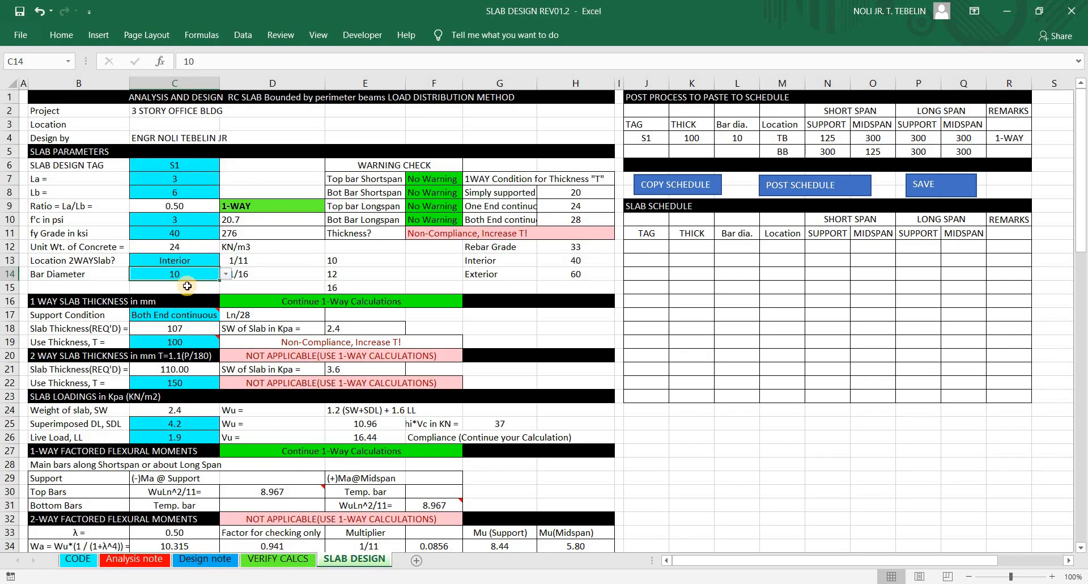
pyautogui.click(196, 286)
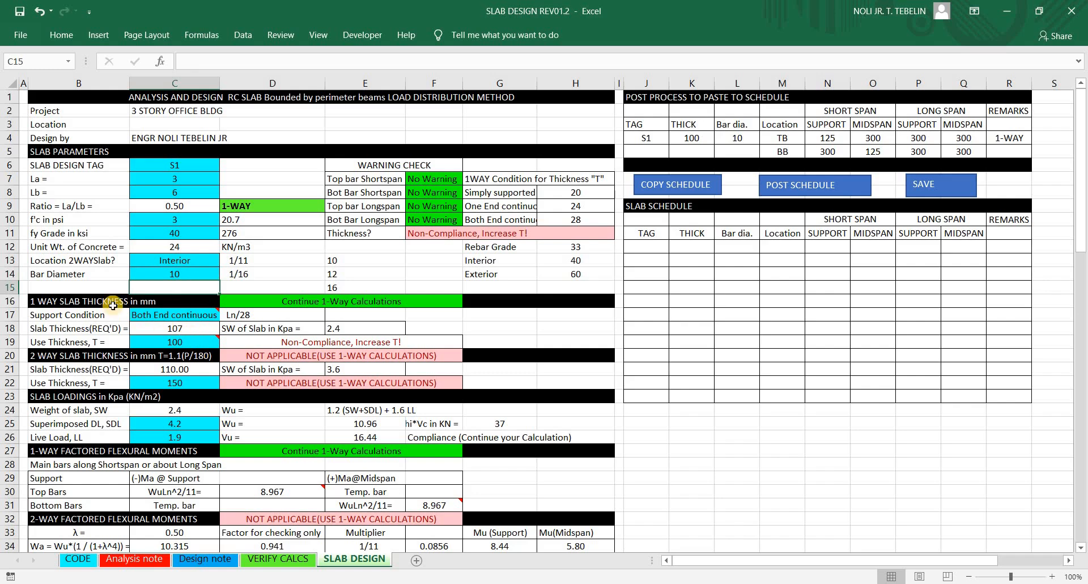
# Step: Examine the 1-way slab thickness heading in row 16 and how its status formula depends on the slab type in D9
pyautogui.click(77, 302)
pyautogui.moveTo(324, 305); pyautogui.dragTo(320, 305)
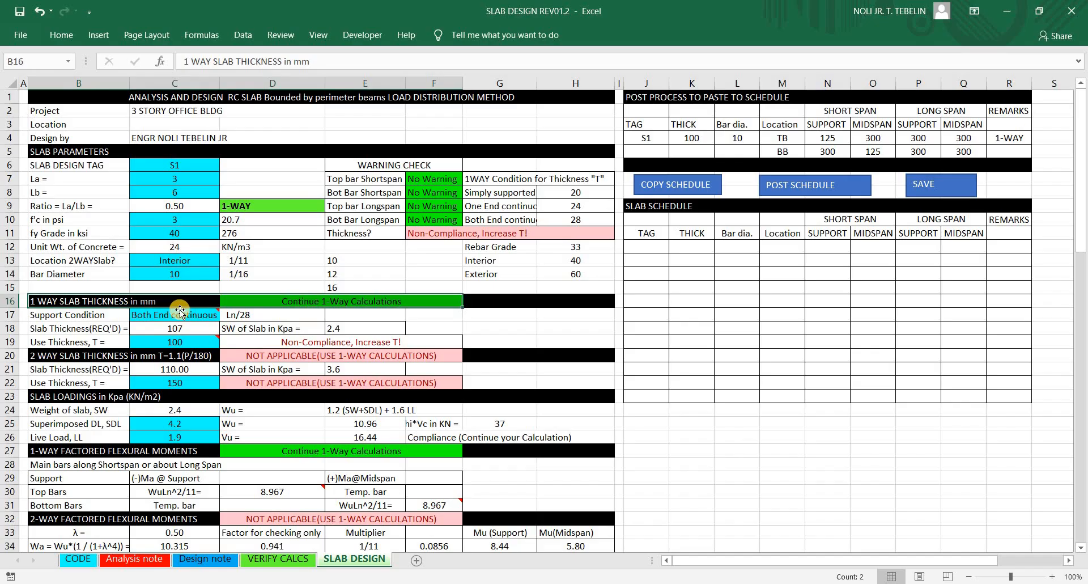
pyautogui.hotkey('shift', 'space')
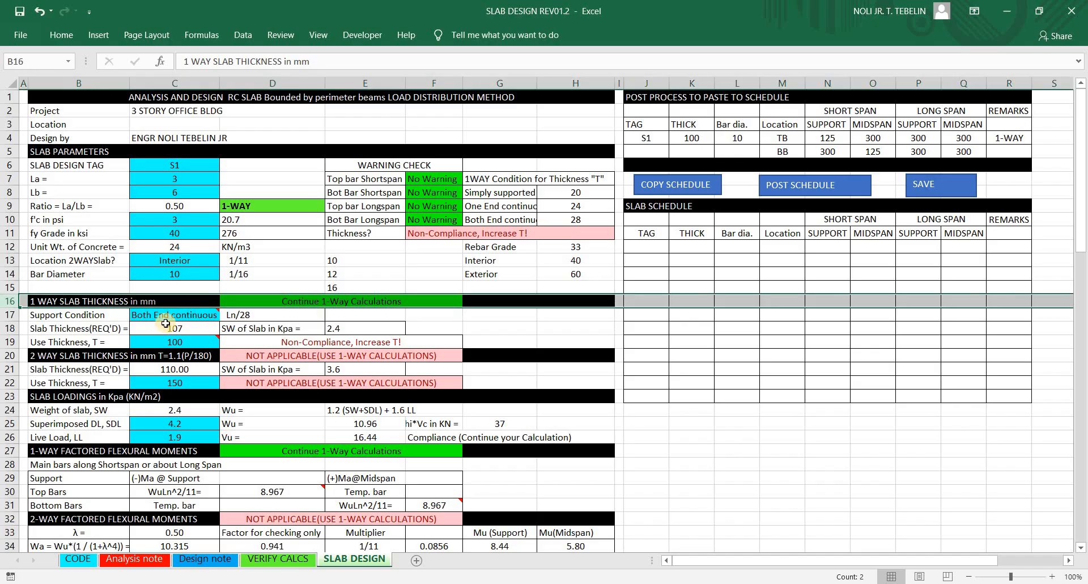
pyautogui.click(117, 305)
pyautogui.click(210, 306)
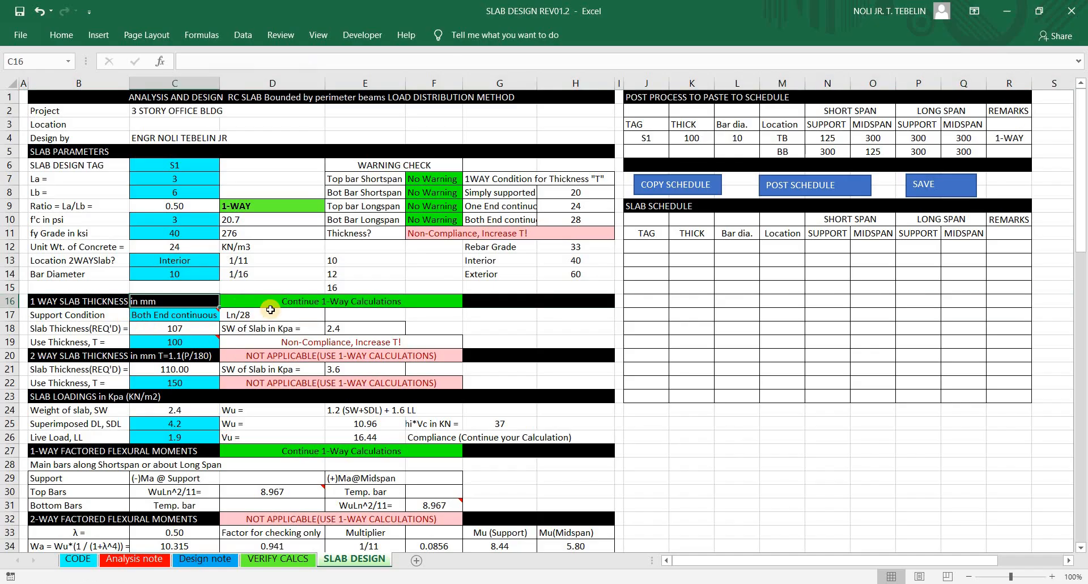
pyautogui.click(299, 306)
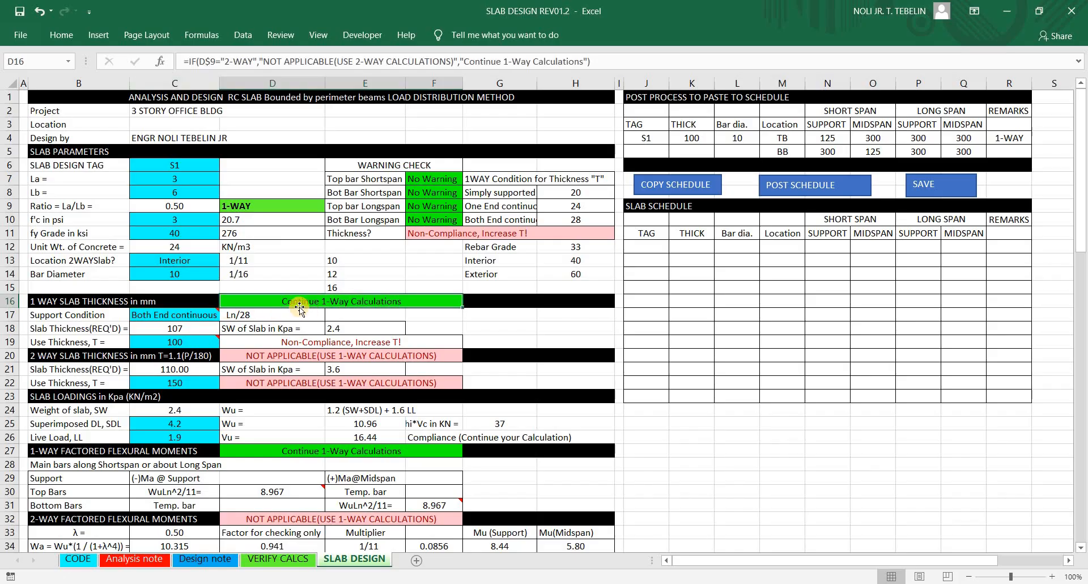
pyautogui.moveTo(264, 211)
pyautogui.mouseDown()
pyautogui.moveTo(215, 204)
pyautogui.moveTo(261, 198)
pyautogui.moveTo(333, 292)
pyautogui.mouseUp()
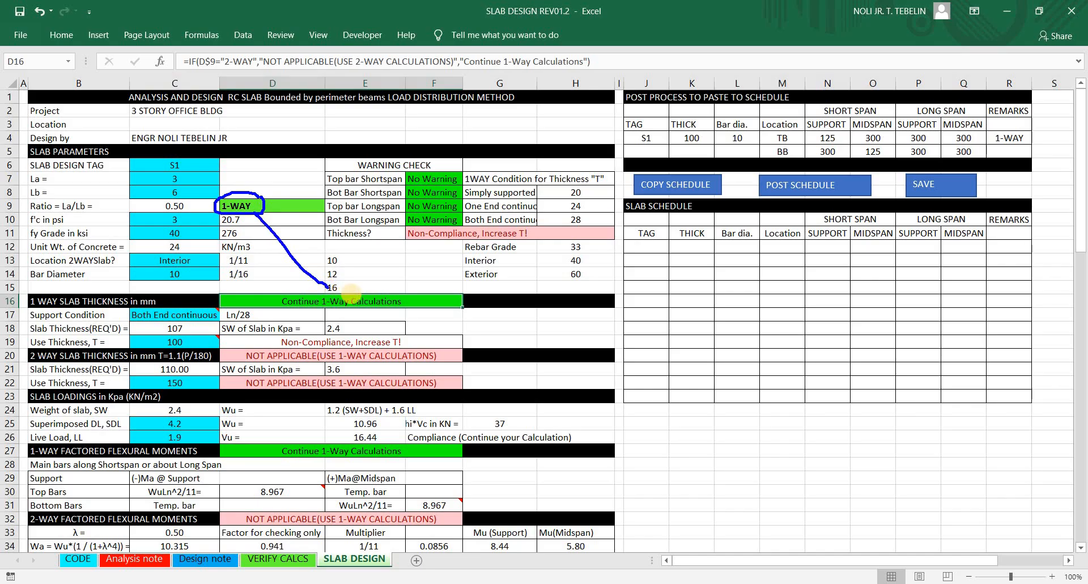
pyautogui.moveTo(267, 289); pyautogui.dragTo(347, 290)
pyautogui.moveTo(413, 310); pyautogui.dragTo(347, 291)
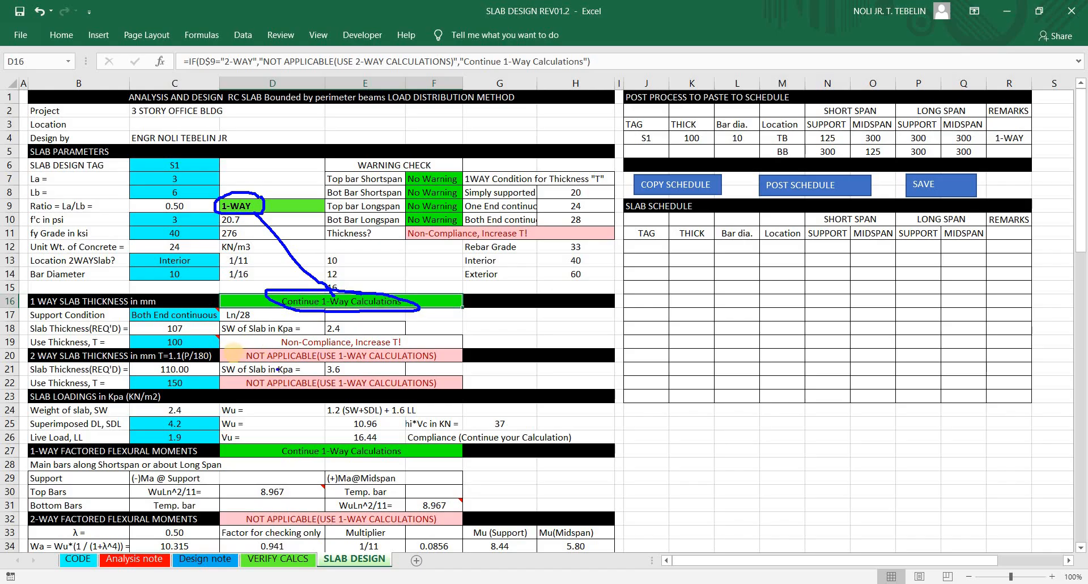
# Step: Set the one-way slab's support condition in C17 to Simply supported, Ln/20
pyautogui.click(99, 319)
pyautogui.hotkey('shift', 'space')
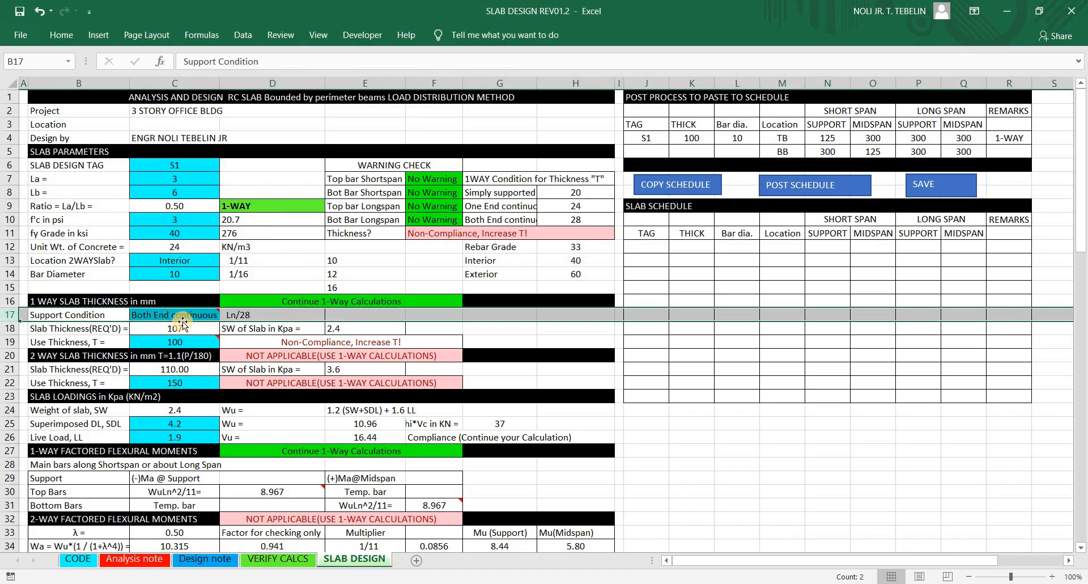
pyautogui.click(196, 316)
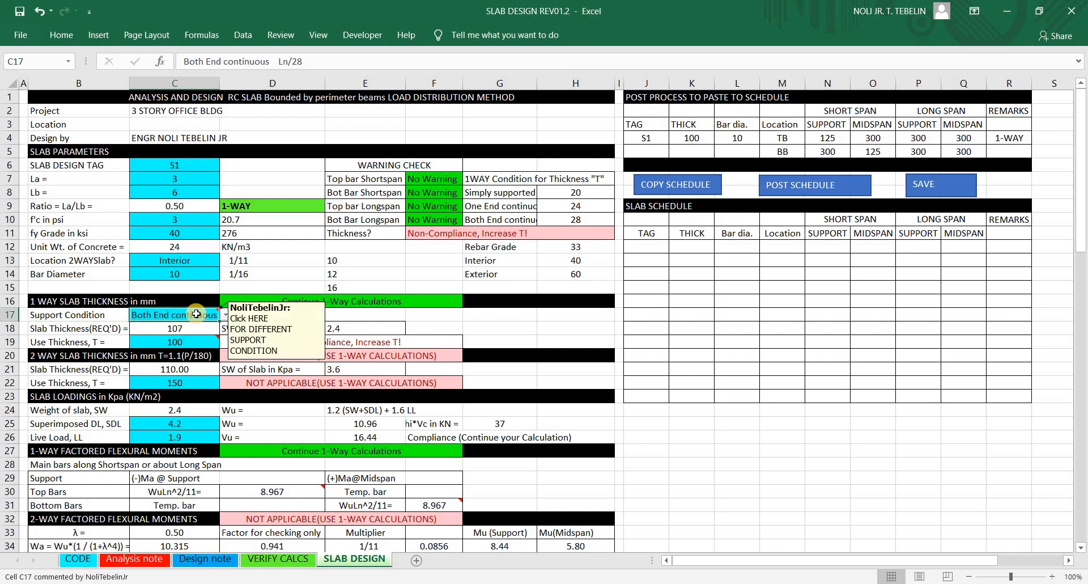
pyautogui.click(225, 315)
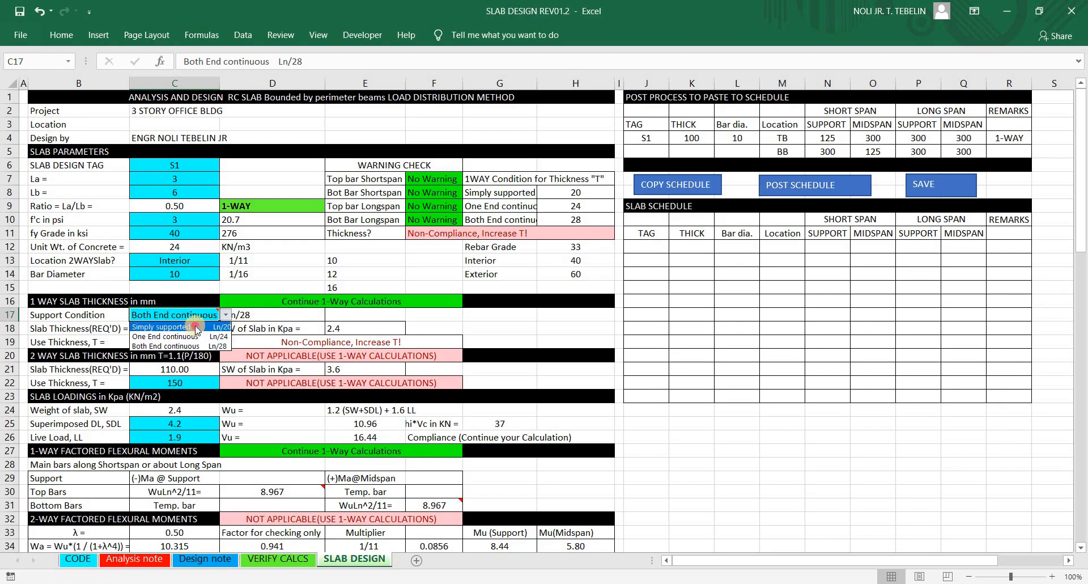
pyautogui.click(196, 327)
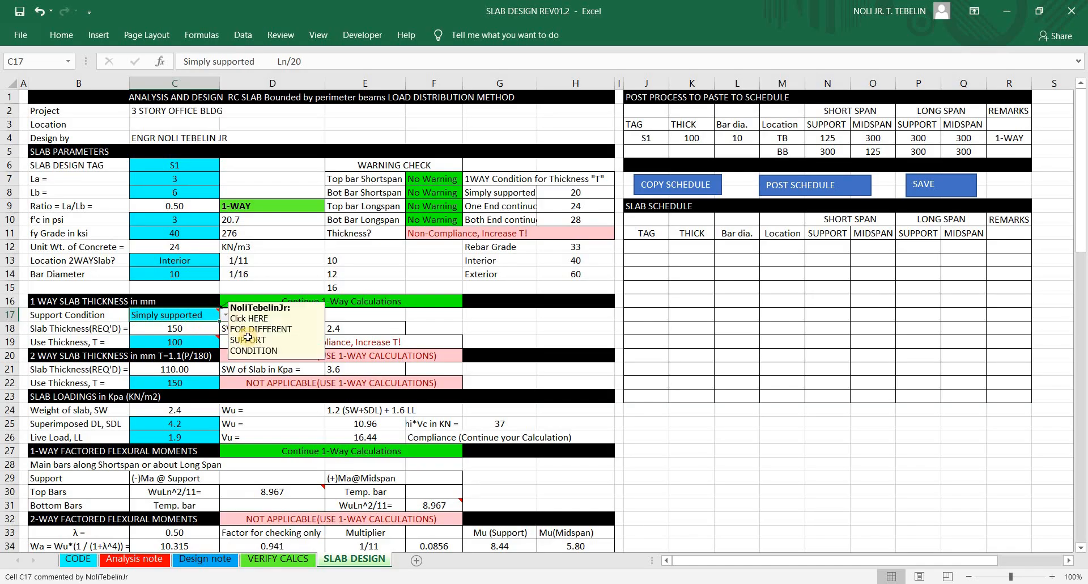
pyautogui.click(243, 318)
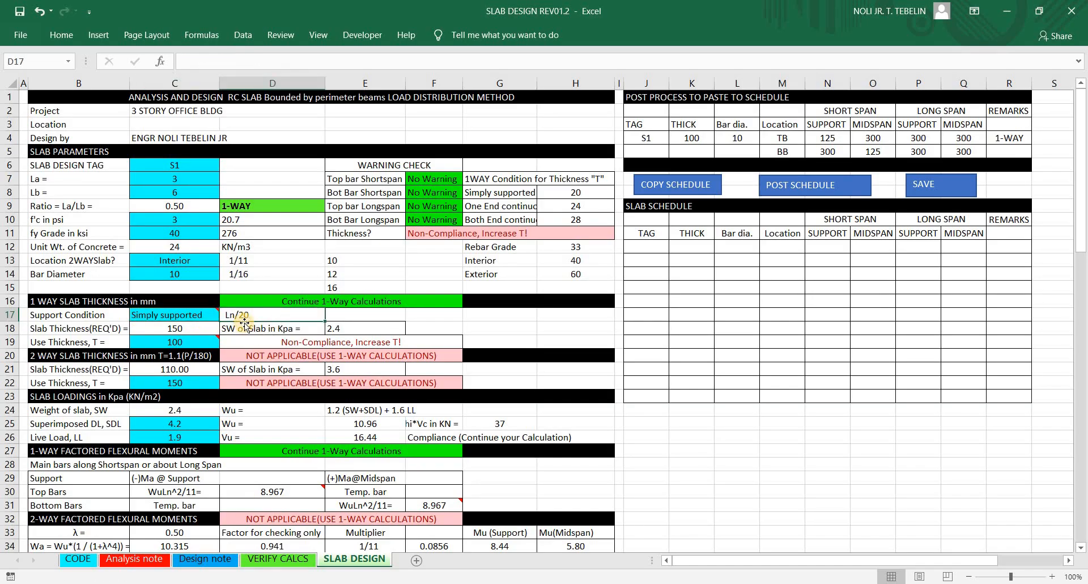
# Step: Mark the Ln/20 factor and try One End continuous, Ln/24 as the one-way slab's support condition in C17
pyautogui.moveTo(225, 319)
pyautogui.mouseDown()
pyautogui.moveTo(256, 309)
pyautogui.moveTo(229, 317)
pyautogui.mouseUp()
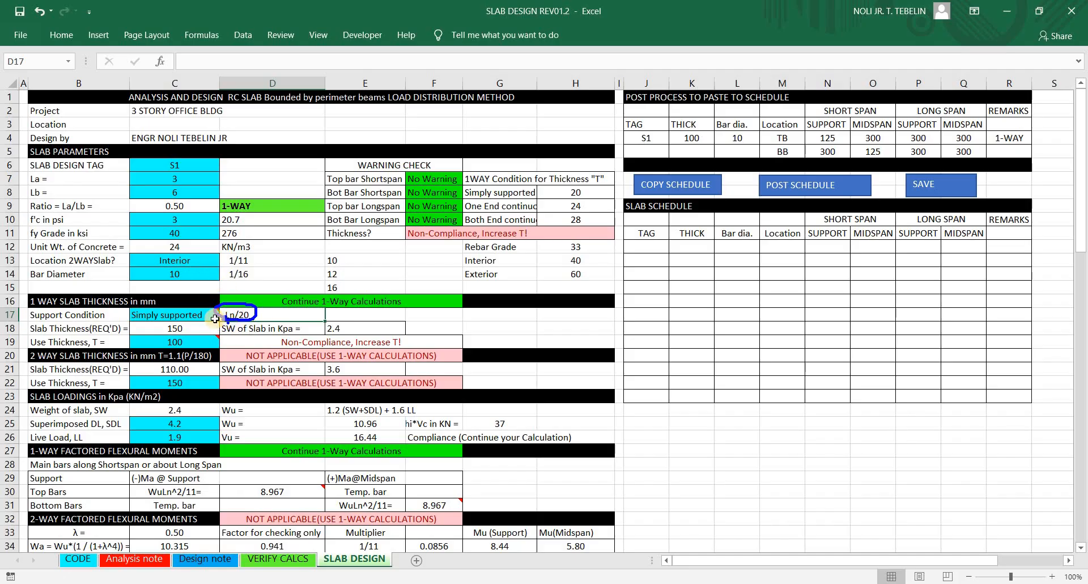
pyautogui.click(215, 316)
pyautogui.click(225, 315)
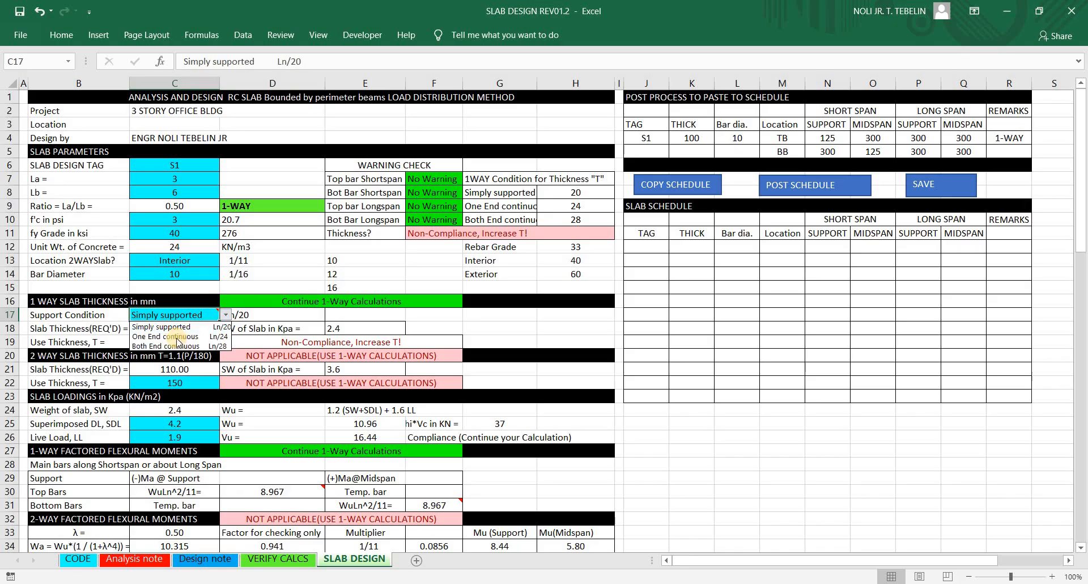
pyautogui.click(177, 337)
pyautogui.click(245, 317)
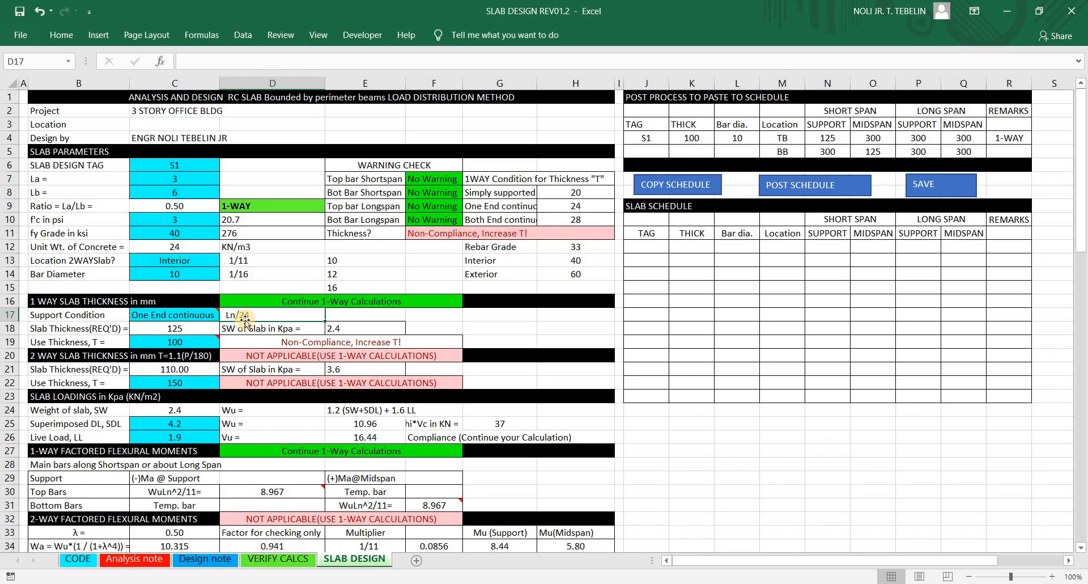
# Step: Set the one-way slab's support condition in C17 to Both End continuous, Ln/28
pyautogui.click(213, 316)
pyautogui.click(225, 315)
pyautogui.click(184, 342)
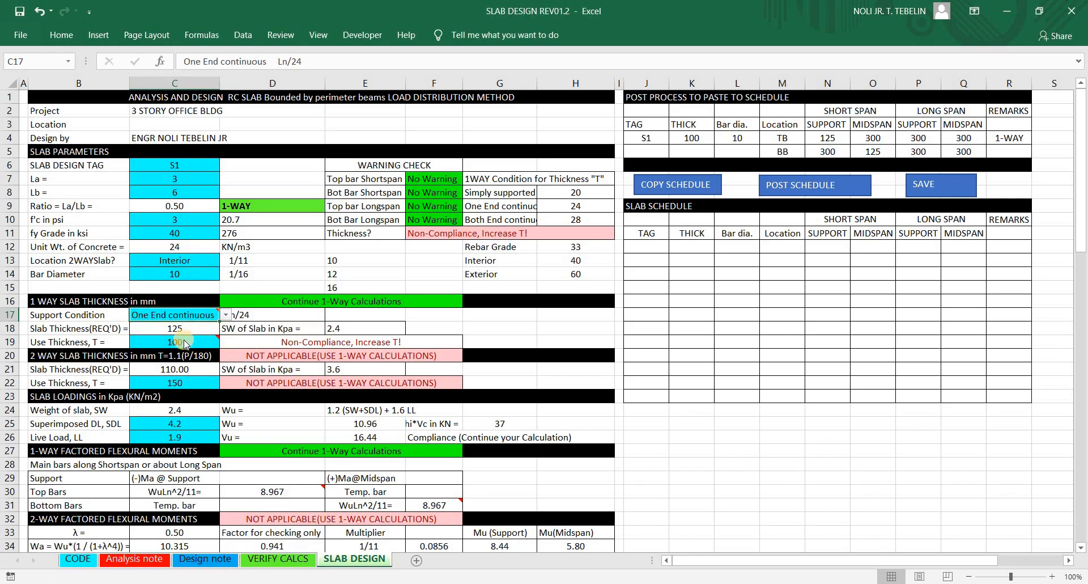
pyautogui.click(200, 328)
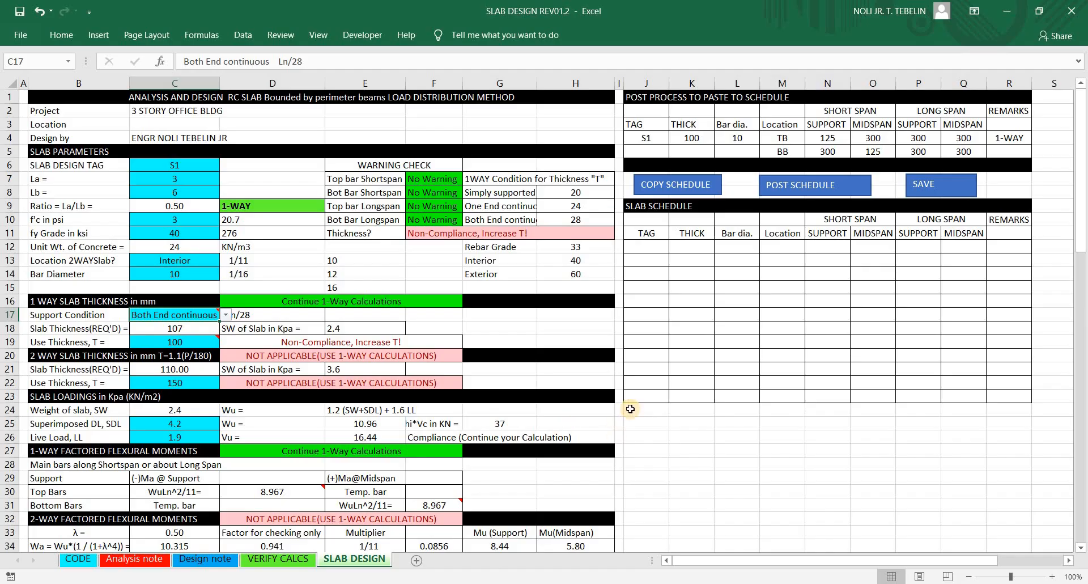
# Step: Sketch the blue outline of a three-bay slab plan as an annotation below the slab schedule
pyautogui.moveTo(702, 410); pyautogui.dragTo(716, 522)
pyautogui.moveTo(750, 408); pyautogui.dragTo(769, 516)
pyautogui.moveTo(807, 411); pyautogui.dragTo(829, 500)
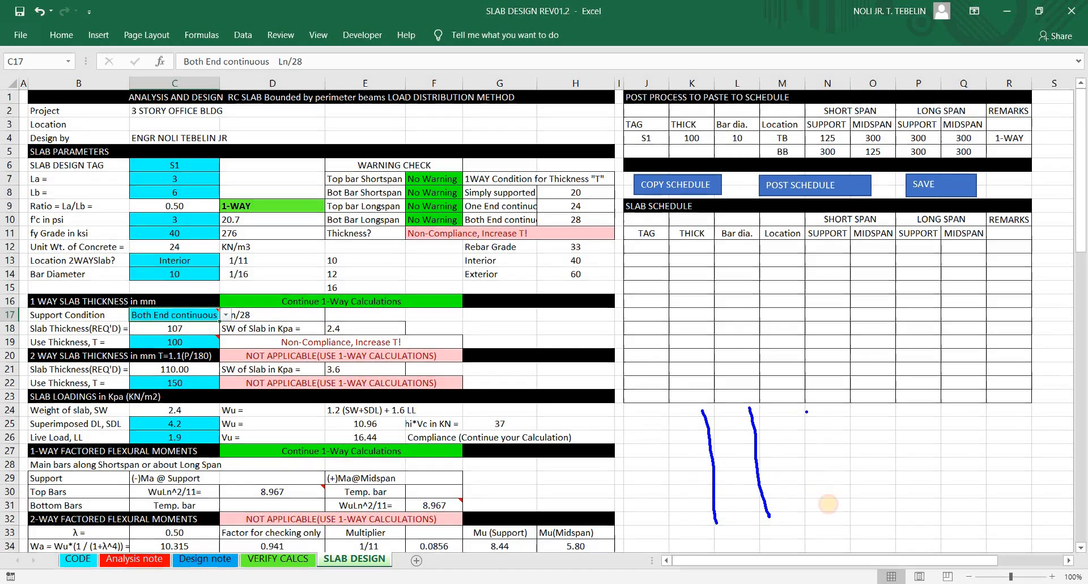
pyautogui.moveTo(876, 407); pyautogui.dragTo(900, 512)
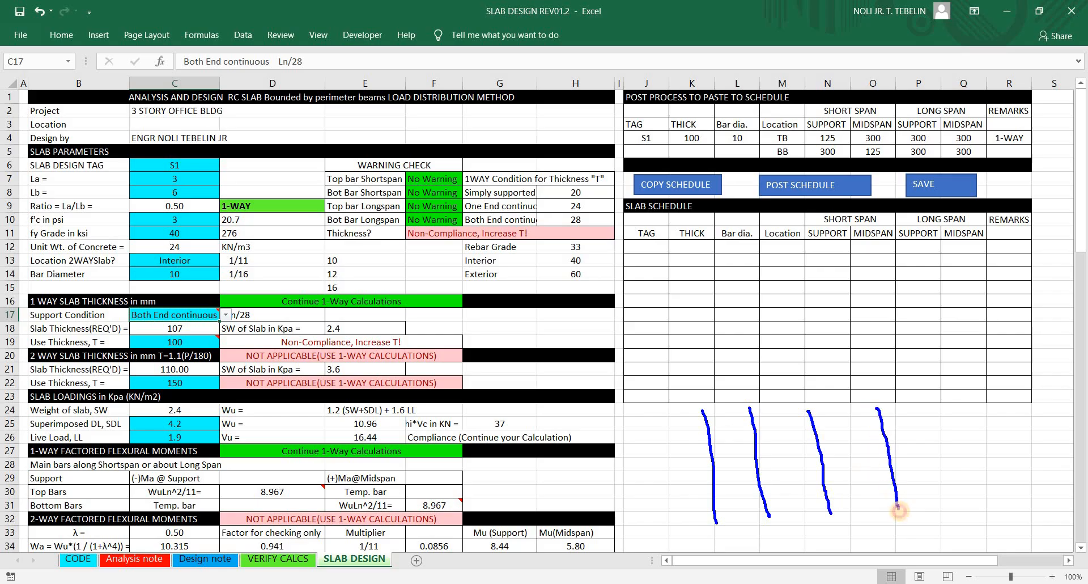
pyautogui.moveTo(716, 521); pyautogui.dragTo(759, 521)
pyautogui.moveTo(883, 514); pyautogui.dragTo(900, 510)
pyautogui.moveTo(701, 409); pyautogui.dragTo(809, 405)
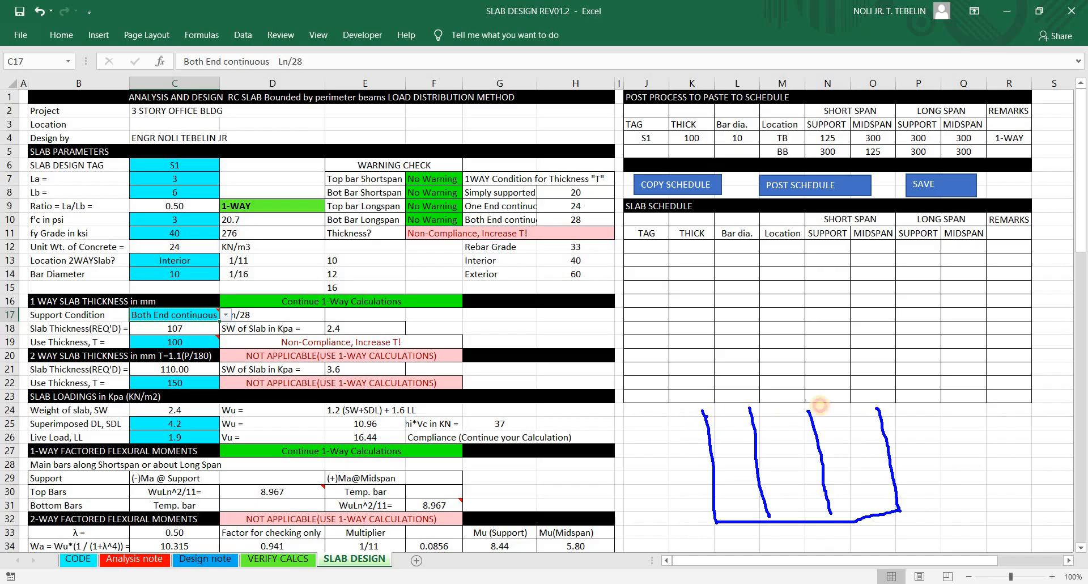
pyautogui.moveTo(883, 403); pyautogui.dragTo(894, 405)
# Step: Add columns at the three-bay plan's corners and label the first panel 3 by 6 with a short-span arrow
pyautogui.moveTo(763, 521); pyautogui.dragTo(831, 513)
pyautogui.moveTo(874, 514); pyautogui.dragTo(891, 499)
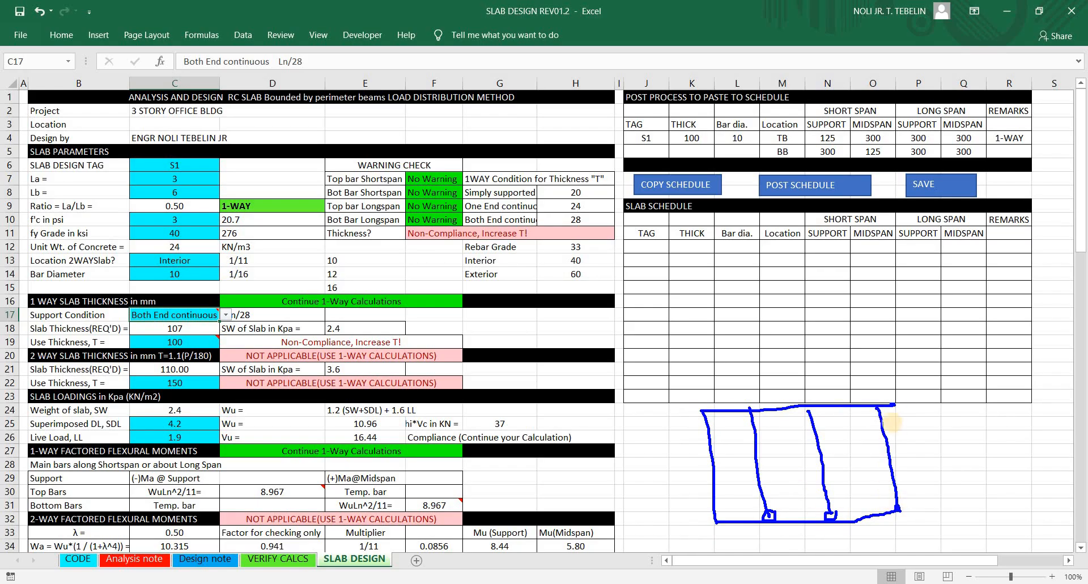
pyautogui.moveTo(876, 404)
pyautogui.mouseDown()
pyautogui.moveTo(812, 417)
pyautogui.moveTo(806, 404)
pyautogui.mouseUp()
pyautogui.moveTo(740, 412)
pyautogui.mouseDown()
pyautogui.moveTo(751, 410)
pyautogui.moveTo(703, 405)
pyautogui.mouseUp()
pyautogui.moveTo(725, 517)
pyautogui.mouseDown()
pyautogui.moveTo(718, 524)
pyautogui.moveTo(717, 504)
pyautogui.mouseUp()
pyautogui.moveTo(718, 389)
pyautogui.mouseDown()
pyautogui.moveTo(727, 388)
pyautogui.moveTo(725, 425)
pyautogui.mouseUp()
pyautogui.moveTo(694, 459)
pyautogui.mouseDown()
pyautogui.moveTo(689, 471)
pyautogui.moveTo(751, 467)
pyautogui.moveTo(727, 471)
pyautogui.mouseUp()
pyautogui.click(745, 480)
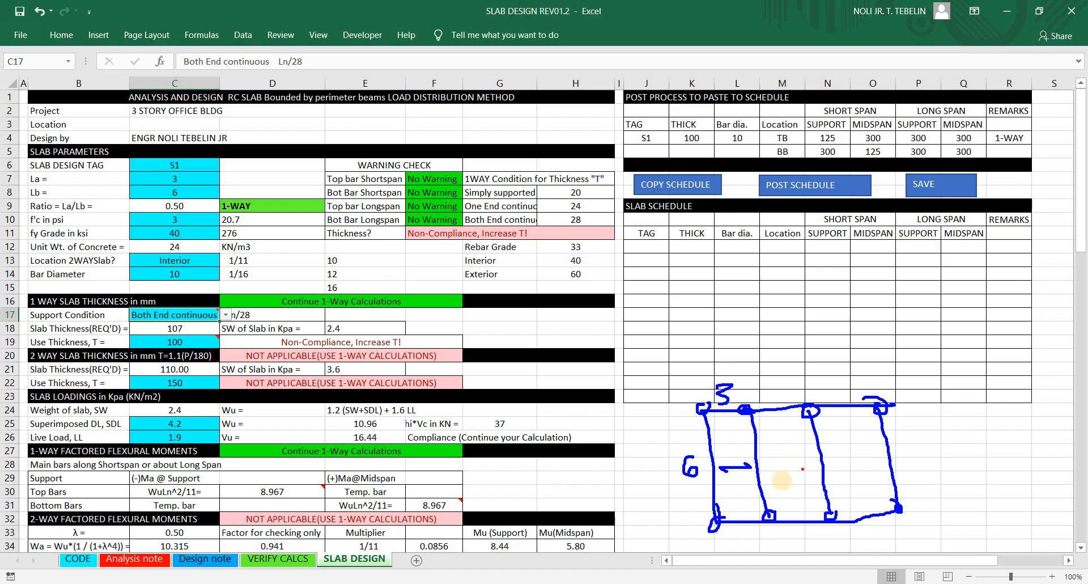
# Step: Mark the middle panel's two continuous ends in red and circle Both End continuous, 28 and "T" in the thickness table
pyautogui.moveTo(794, 446)
pyautogui.mouseDown()
pyautogui.moveTo(781, 447)
pyautogui.moveTo(790, 480)
pyautogui.moveTo(821, 456)
pyautogui.mouseUp()
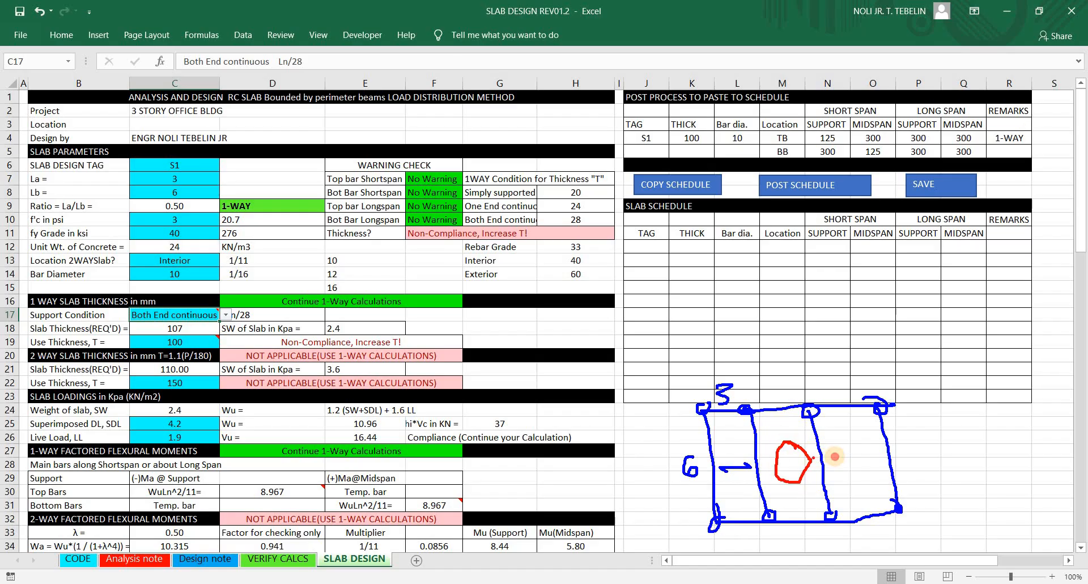
pyautogui.moveTo(745, 455); pyautogui.dragTo(768, 457)
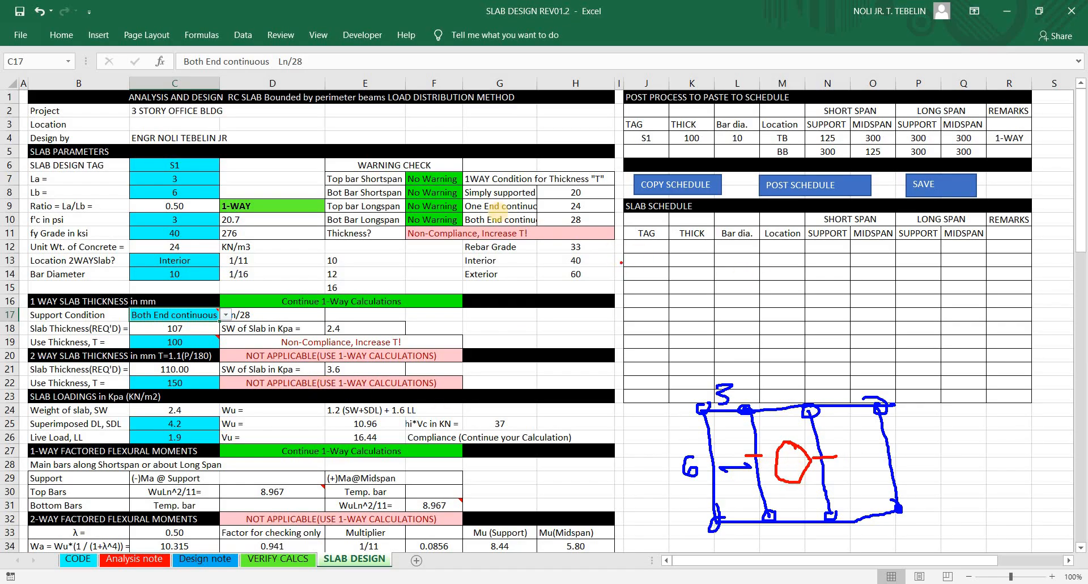
pyautogui.moveTo(471, 222); pyautogui.dragTo(539, 216)
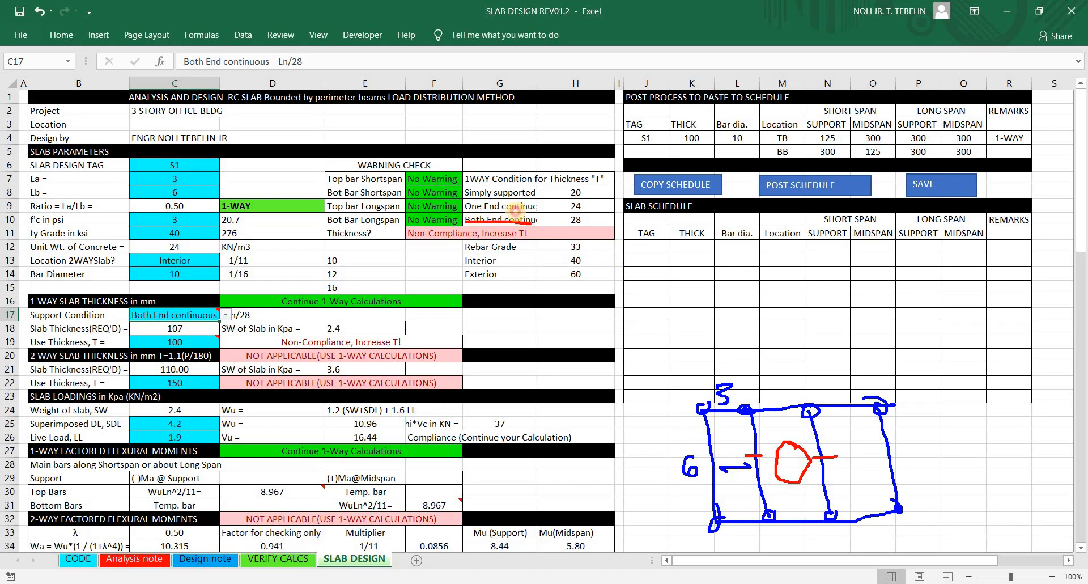
pyautogui.moveTo(461, 211); pyautogui.dragTo(469, 223)
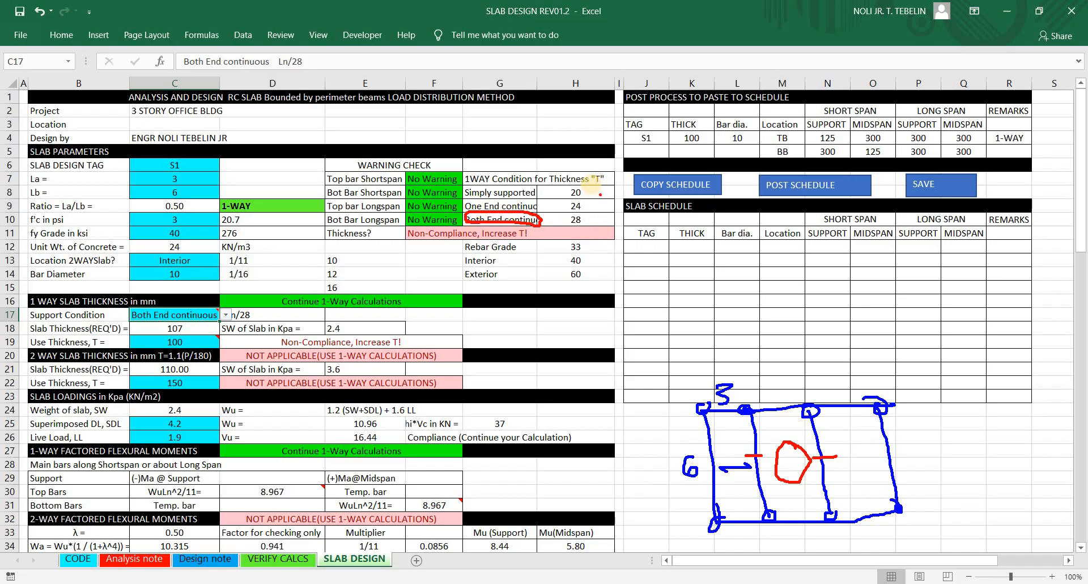
pyautogui.moveTo(582, 175)
pyautogui.mouseDown()
pyautogui.moveTo(586, 221)
pyautogui.moveTo(570, 225)
pyautogui.mouseUp()
# Step: Circle the two outer panels of the sketched plan in green, with end marks and span arrows on the last panel
pyautogui.click(855, 426)
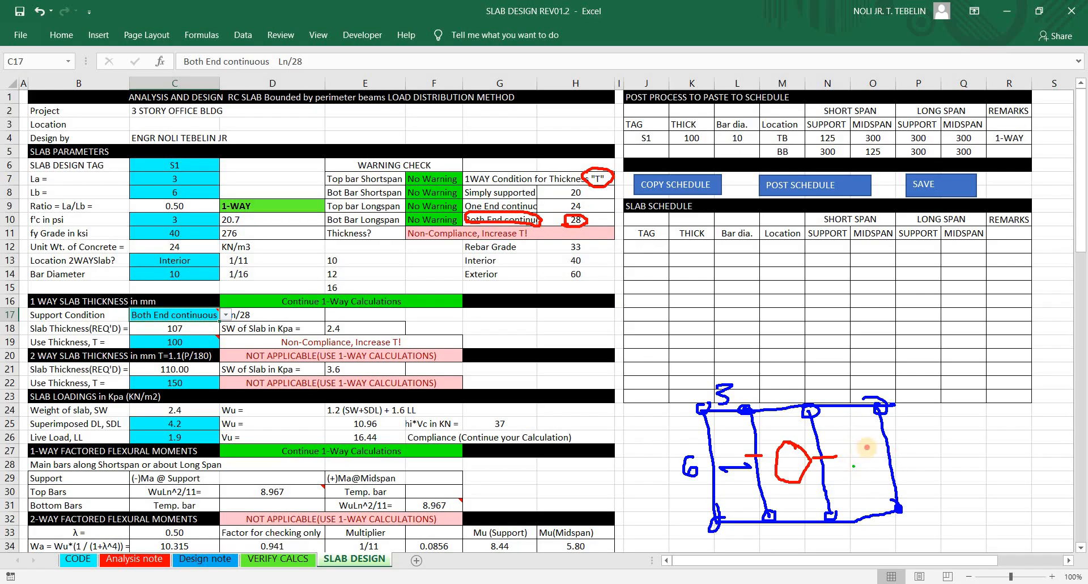
pyautogui.moveTo(872, 468)
pyautogui.mouseDown()
pyautogui.moveTo(839, 467)
pyautogui.moveTo(914, 466)
pyautogui.mouseUp()
pyautogui.click(881, 467)
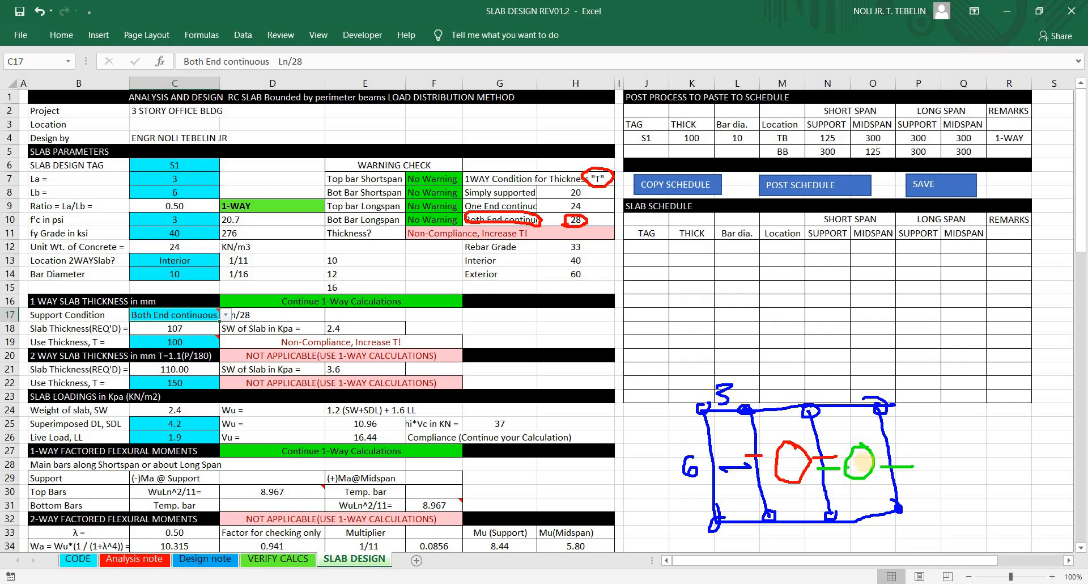
pyautogui.moveTo(840, 438)
pyautogui.mouseDown()
pyautogui.moveTo(874, 437)
pyautogui.moveTo(861, 441)
pyautogui.mouseUp()
pyautogui.click(836, 440)
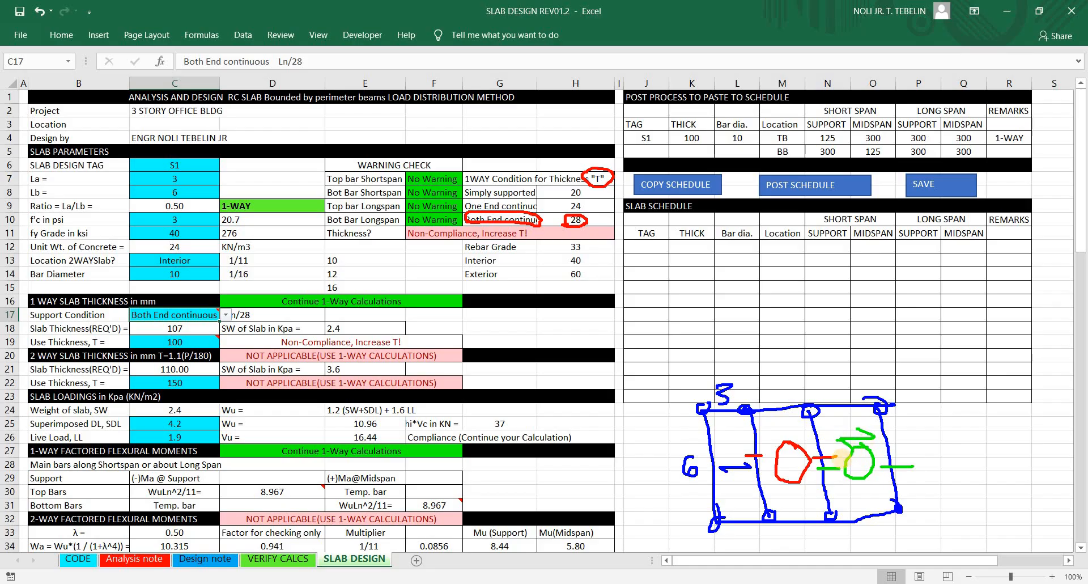
pyautogui.moveTo(731, 439); pyautogui.dragTo(735, 436)
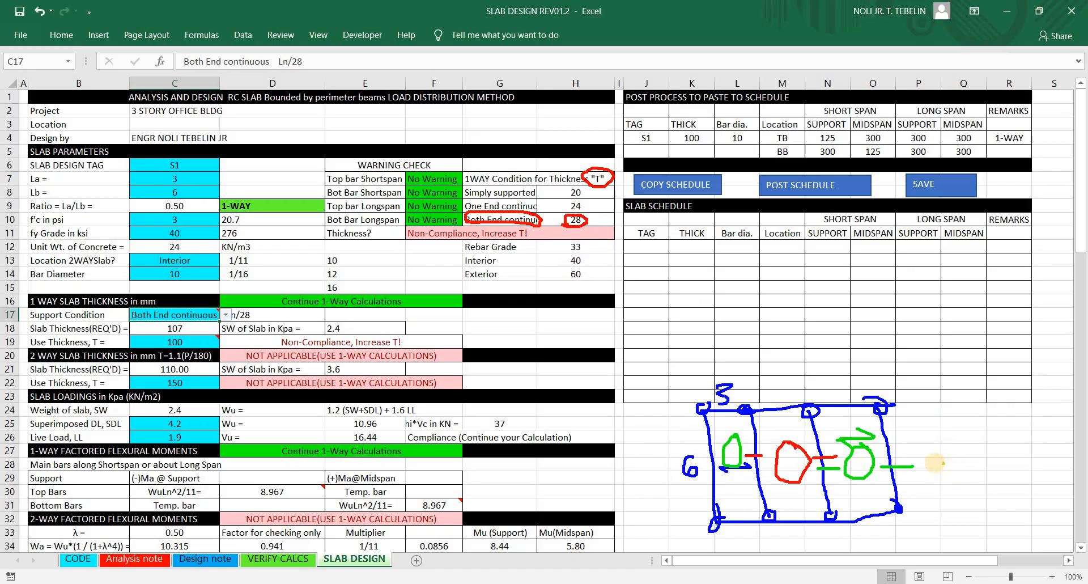
# Step: Sketch a separate single-panel slab plan beside the three-bay plan, with corner columns and a short-span arrow
pyautogui.moveTo(955, 400); pyautogui.dragTo(980, 516)
pyautogui.click(1018, 403)
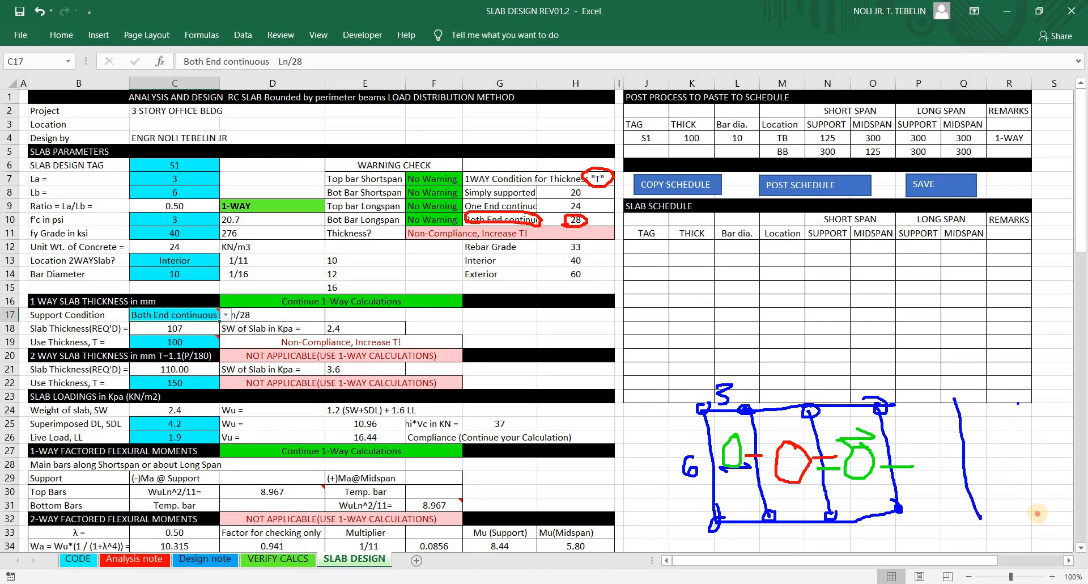
pyautogui.moveTo(1018, 403); pyautogui.dragTo(1039, 512)
pyautogui.moveTo(955, 417)
pyautogui.mouseDown()
pyautogui.moveTo(1021, 400)
pyautogui.moveTo(952, 409)
pyautogui.mouseUp()
pyautogui.moveTo(973, 517); pyautogui.dragTo(1039, 504)
pyautogui.moveTo(979, 461); pyautogui.dragTo(1014, 457)
pyautogui.click(1010, 438)
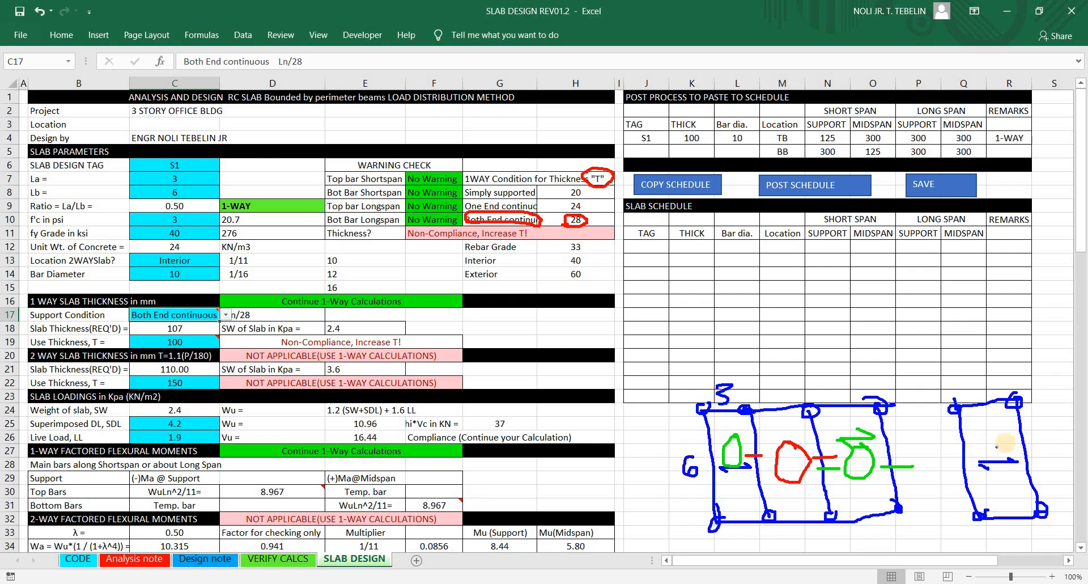
# Step: Mark the supports along the single panel's two long sides and draw a section line across its short span
pyautogui.moveTo(1020, 435)
pyautogui.mouseDown()
pyautogui.moveTo(1037, 439)
pyautogui.moveTo(983, 468)
pyautogui.mouseUp()
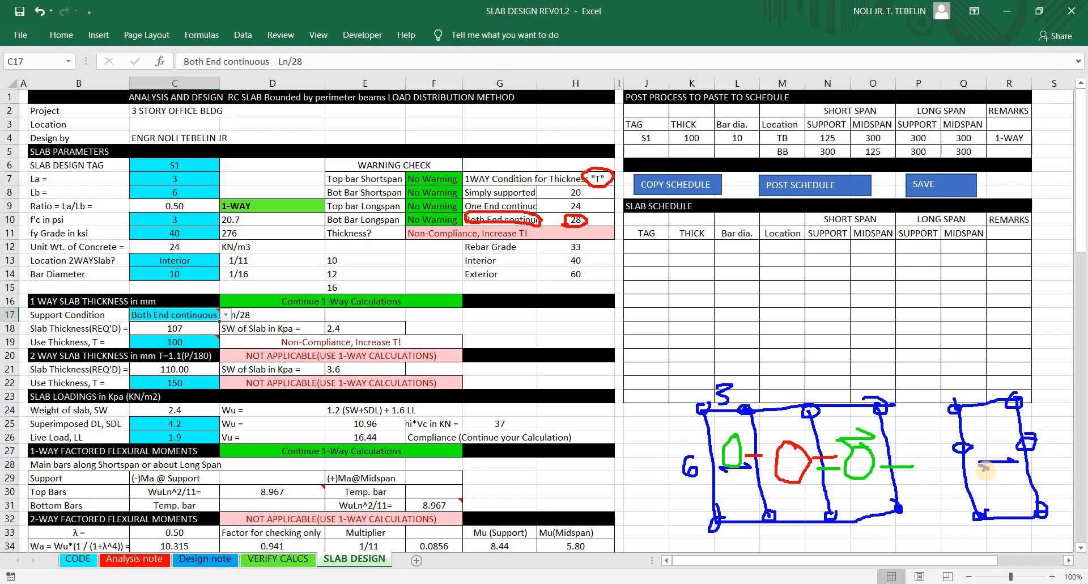
pyautogui.click(928, 458)
pyautogui.click(999, 446)
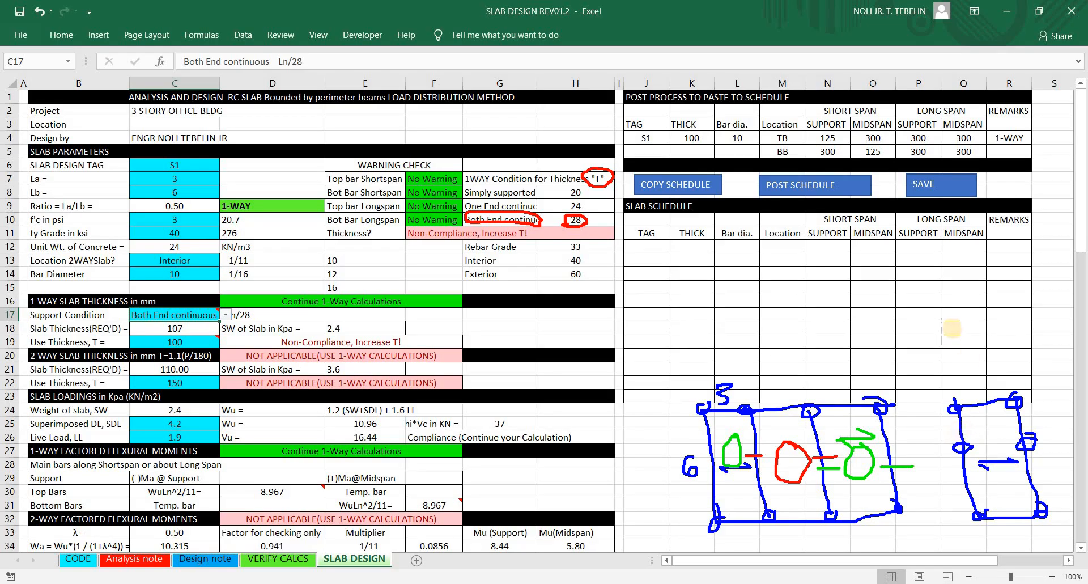
pyautogui.click(938, 433)
pyautogui.moveTo(1041, 405)
pyautogui.mouseDown()
pyautogui.moveTo(938, 433)
pyautogui.moveTo(938, 413)
pyautogui.mouseUp()
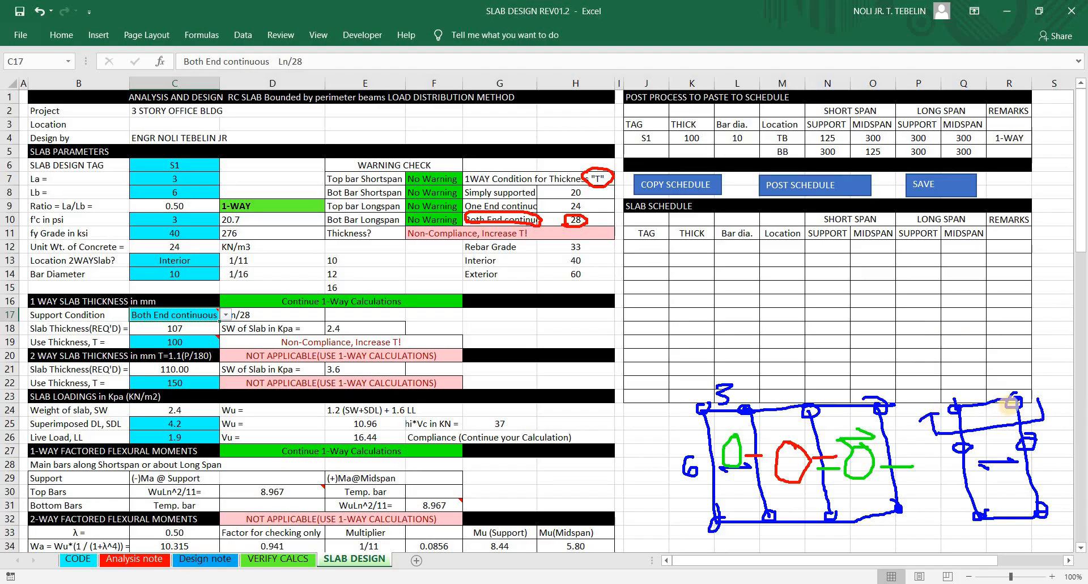
pyautogui.moveTo(1034, 399); pyautogui.dragTo(1050, 401)
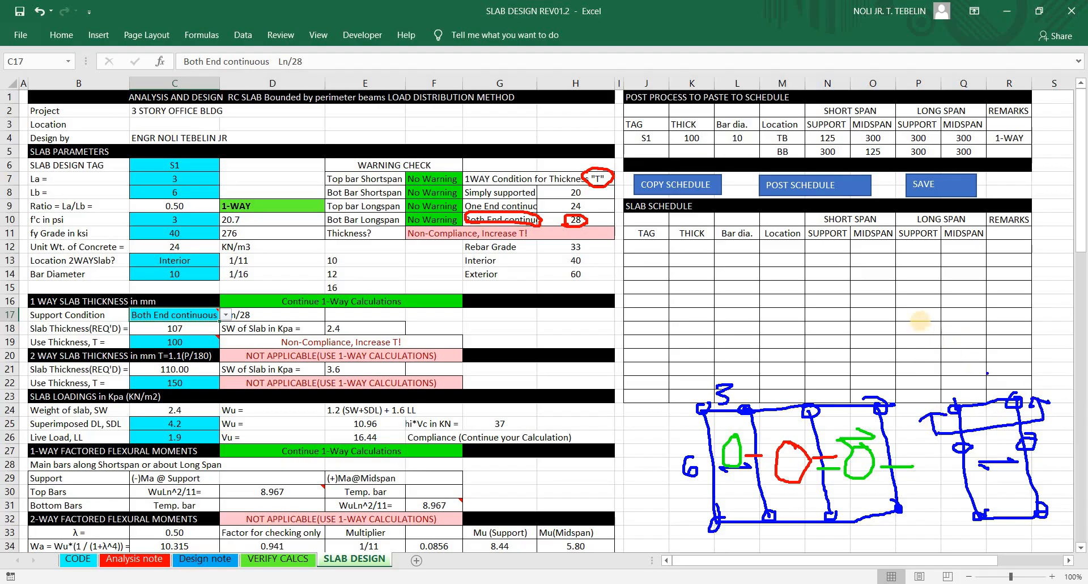
# Step: Sketch the single panel's slab-and-beam section with a red simply supported line and its downward deflection curve beneath
pyautogui.moveTo(913, 310)
pyautogui.mouseDown()
pyautogui.moveTo(1027, 308)
pyautogui.moveTo(1037, 320)
pyautogui.moveTo(920, 317)
pyautogui.mouseUp()
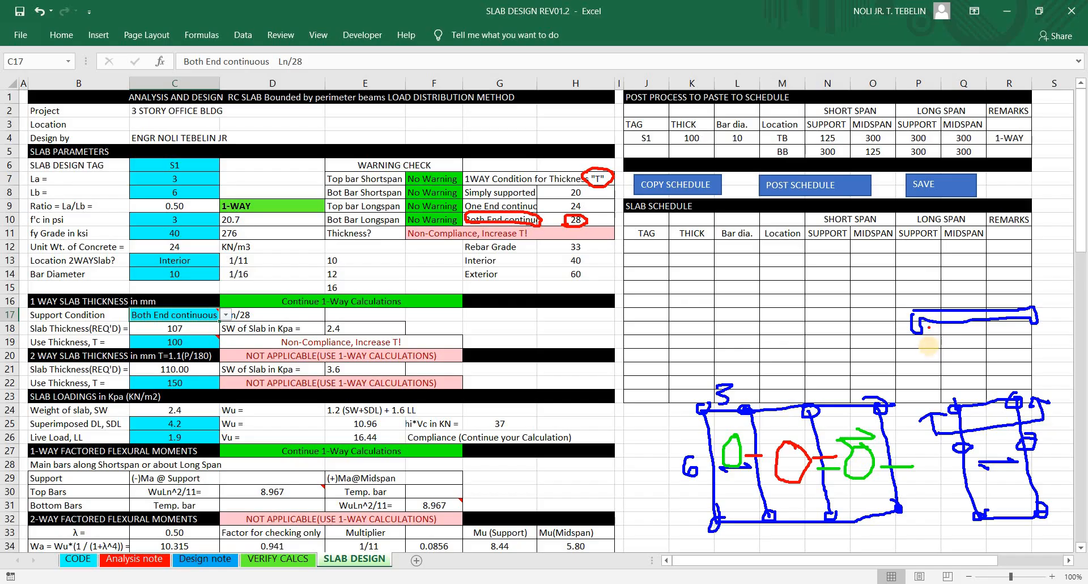
pyautogui.moveTo(918, 347); pyautogui.dragTo(1037, 345)
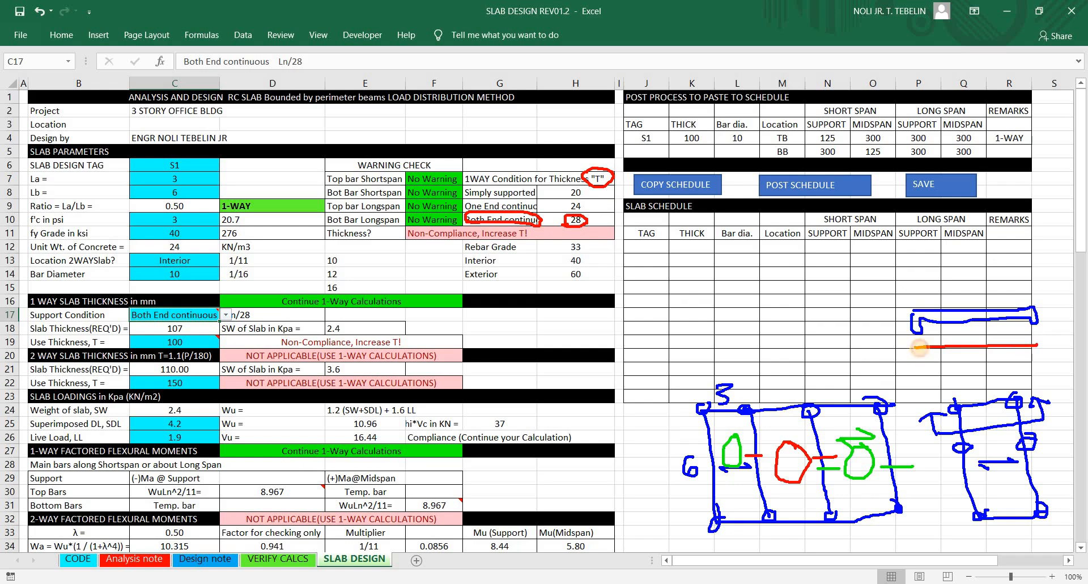
pyautogui.moveTo(919, 347)
pyautogui.mouseDown()
pyautogui.moveTo(970, 365)
pyautogui.moveTo(1038, 344)
pyautogui.mouseUp()
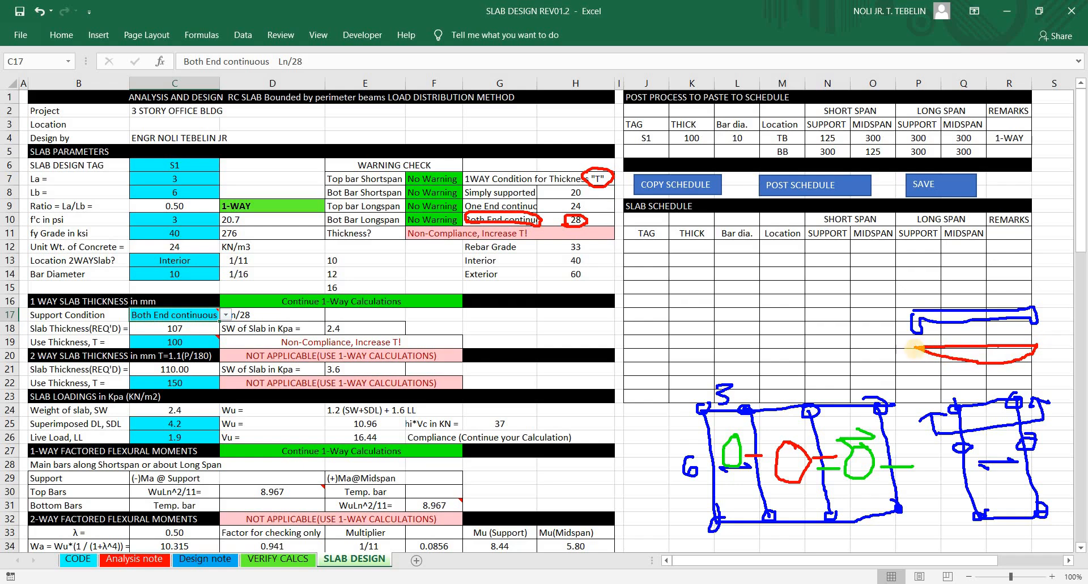
pyautogui.moveTo(910, 347); pyautogui.dragTo(914, 350)
pyautogui.moveTo(1041, 340)
pyautogui.mouseDown()
pyautogui.moveTo(1033, 354)
pyautogui.moveTo(1037, 344)
pyautogui.mouseUp()
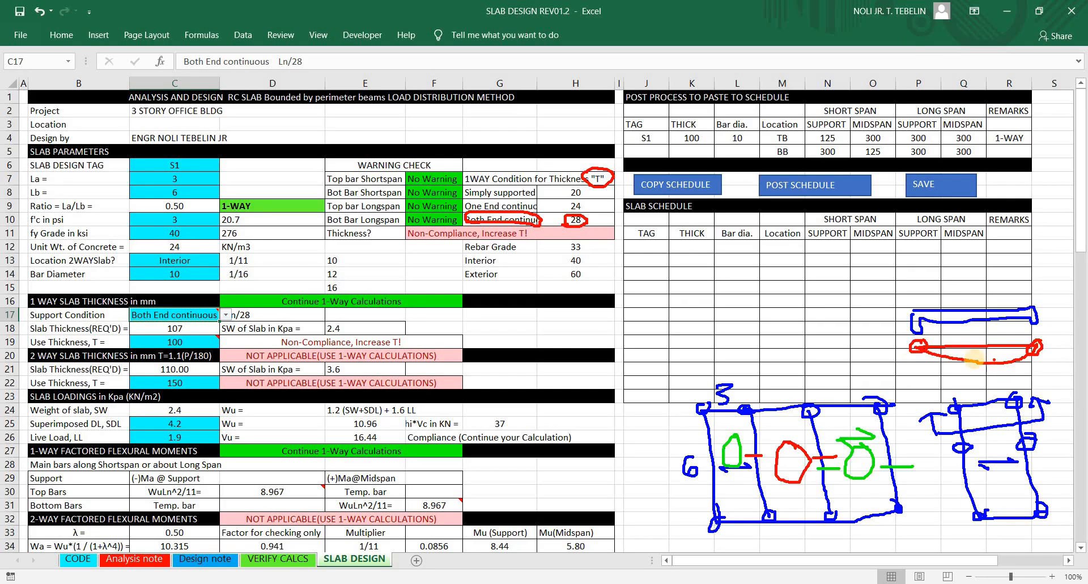
pyautogui.moveTo(987, 347)
pyautogui.mouseDown()
pyautogui.moveTo(989, 367)
pyautogui.moveTo(976, 351)
pyautogui.mouseUp()
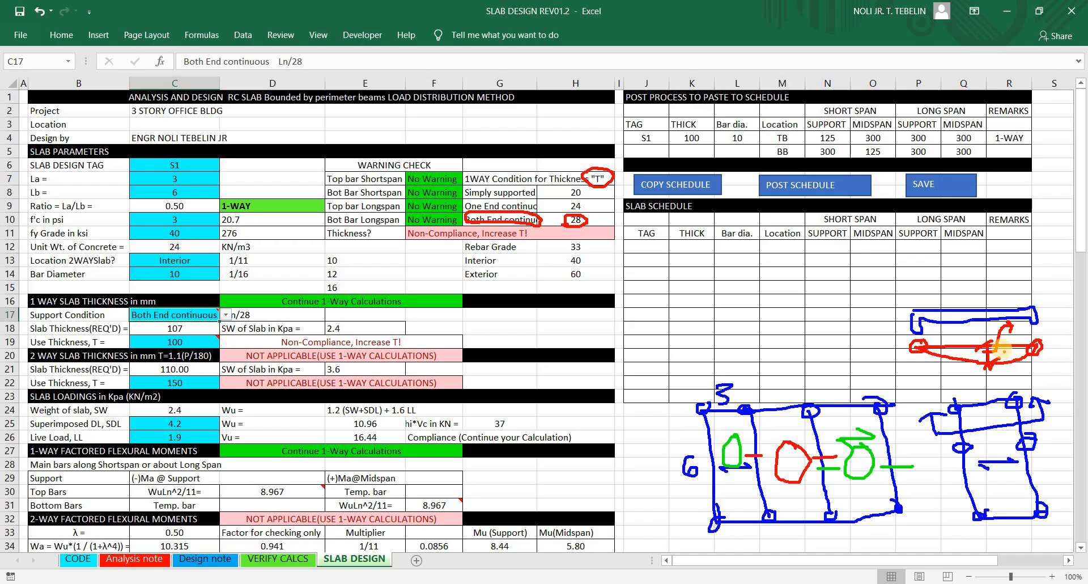
pyautogui.click(952, 318)
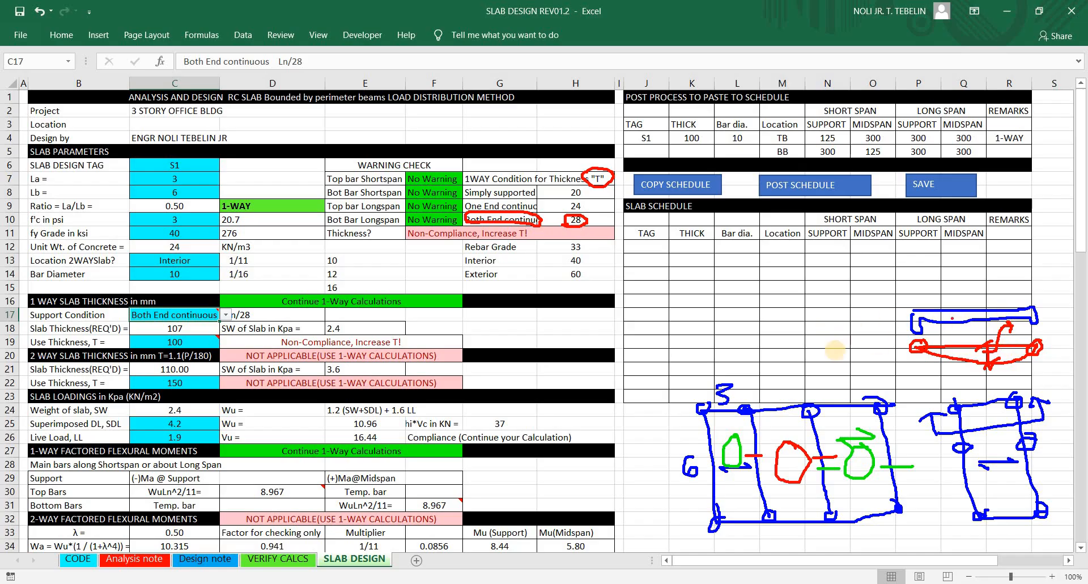
# Step: Circle the Analysis note and Design note sheet names in red as references
pyautogui.click(821, 373)
pyautogui.moveTo(122, 573); pyautogui.dragTo(142, 543)
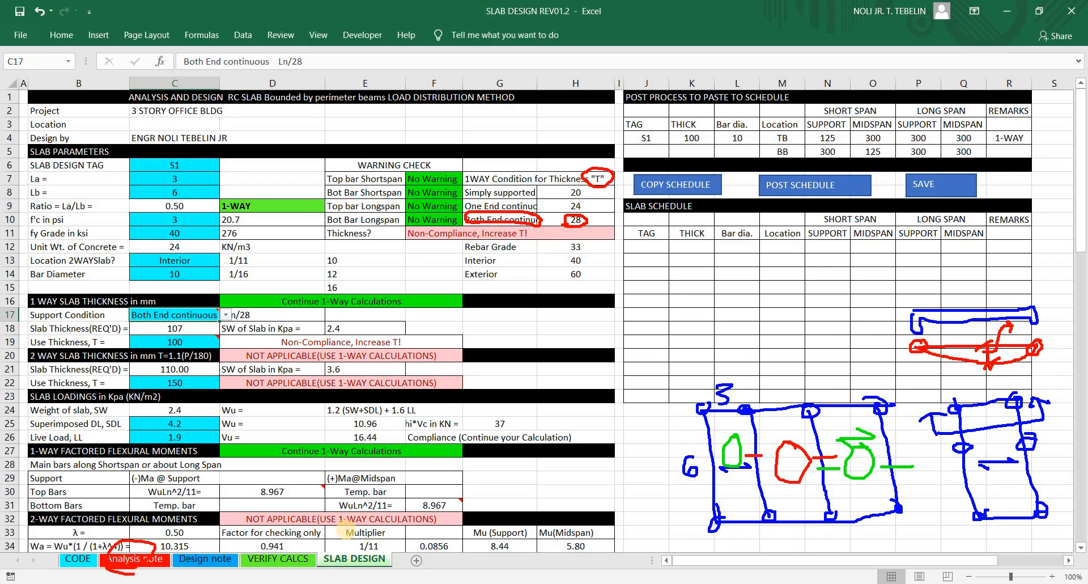
pyautogui.moveTo(184, 573)
pyautogui.mouseDown()
pyautogui.moveTo(194, 545)
pyautogui.moveTo(232, 547)
pyautogui.mouseUp()
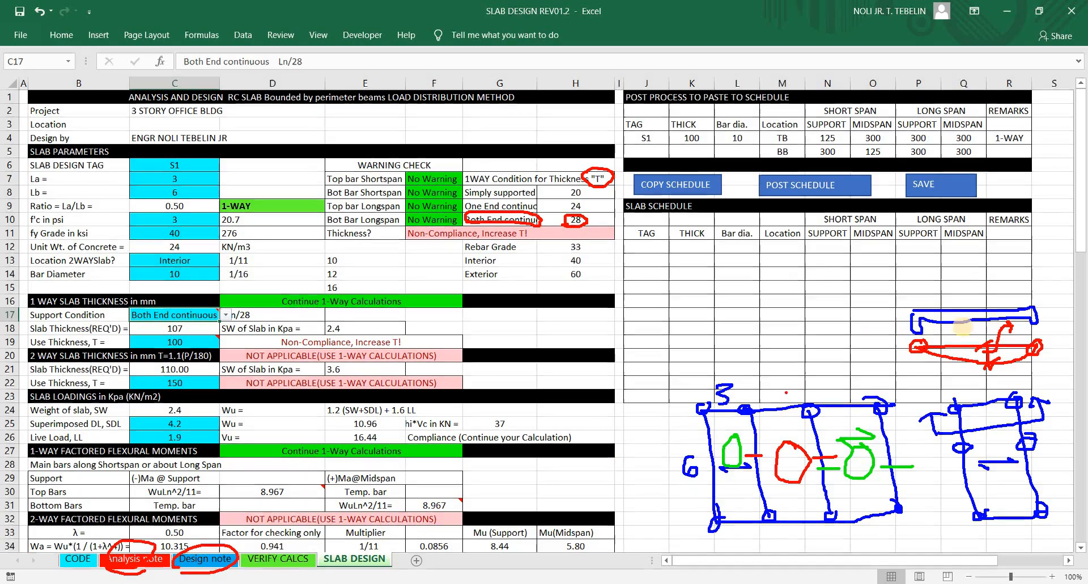
# Step: Draw a red section line across the three-bay plan and sketch the continuous slab's baseline and wavy deflection curve above it
pyautogui.click(746, 436)
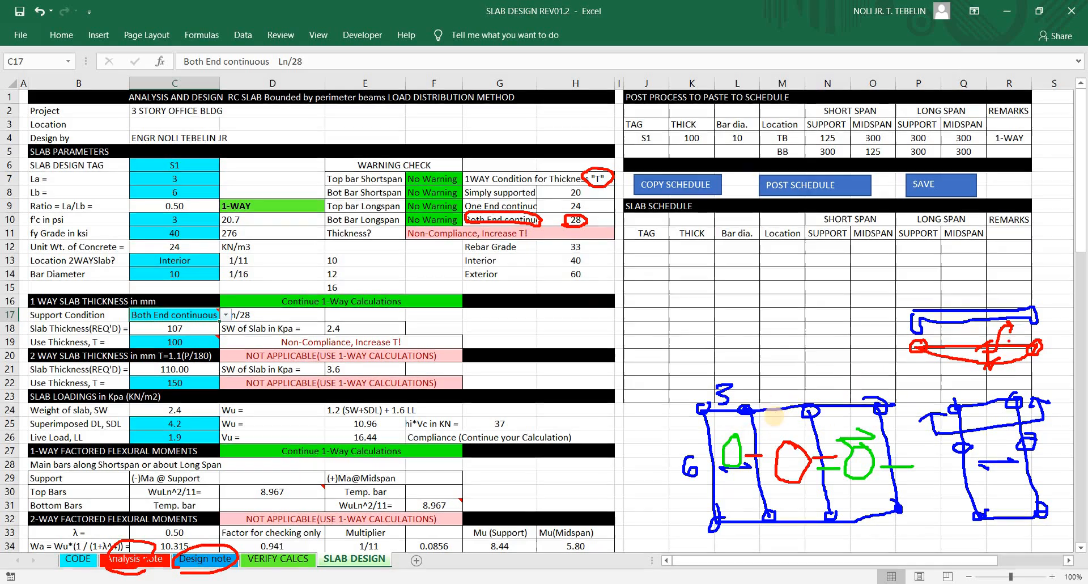
pyautogui.moveTo(685, 434); pyautogui.dragTo(898, 418)
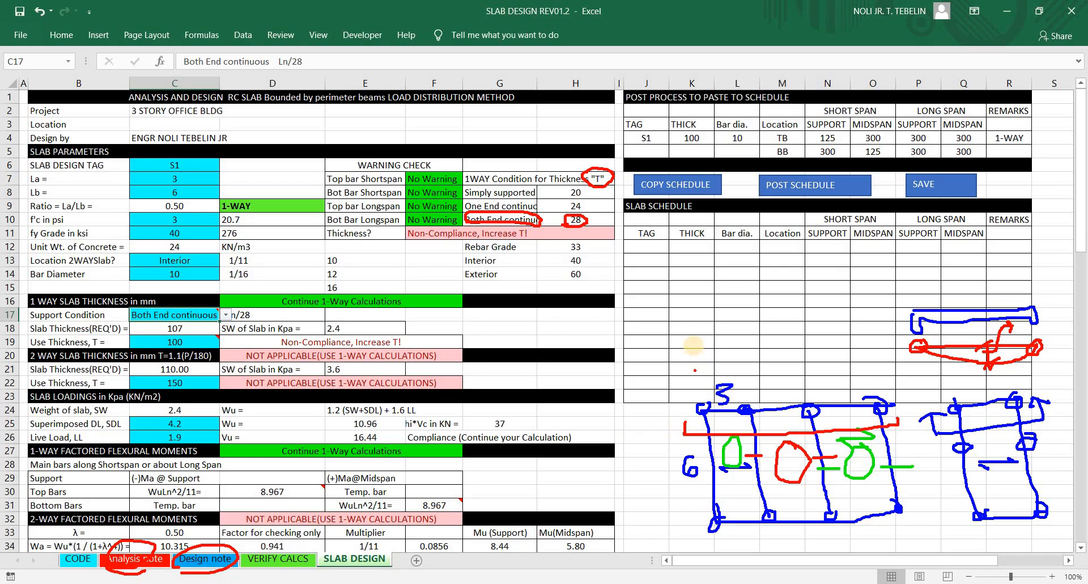
pyautogui.moveTo(687, 316); pyautogui.dragTo(898, 310)
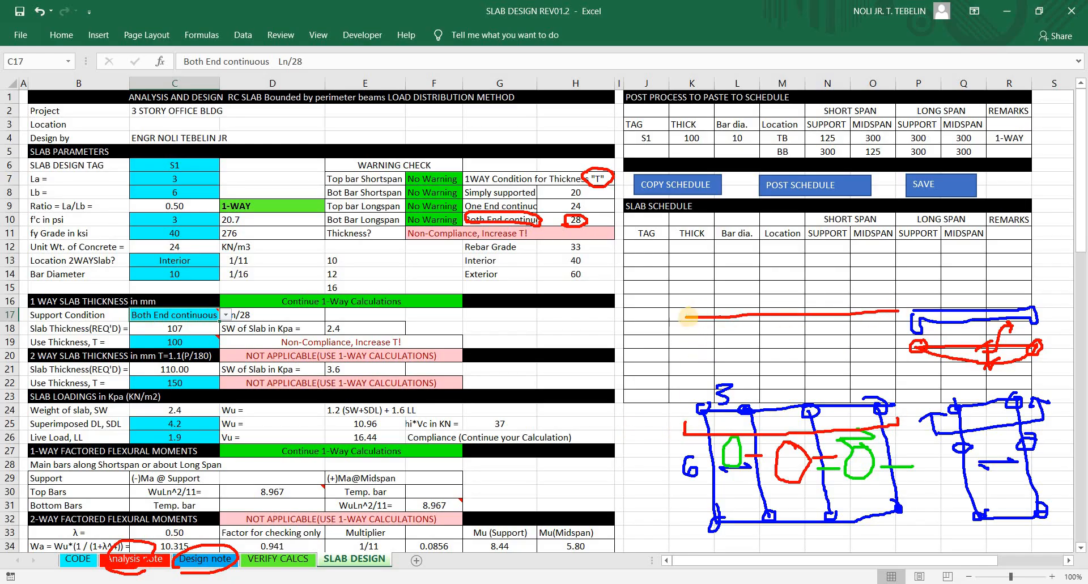
pyautogui.moveTo(685, 318)
pyautogui.mouseDown()
pyautogui.moveTo(775, 315)
pyautogui.moveTo(805, 326)
pyautogui.moveTo(850, 296)
pyautogui.moveTo(896, 311)
pyautogui.mouseUp()
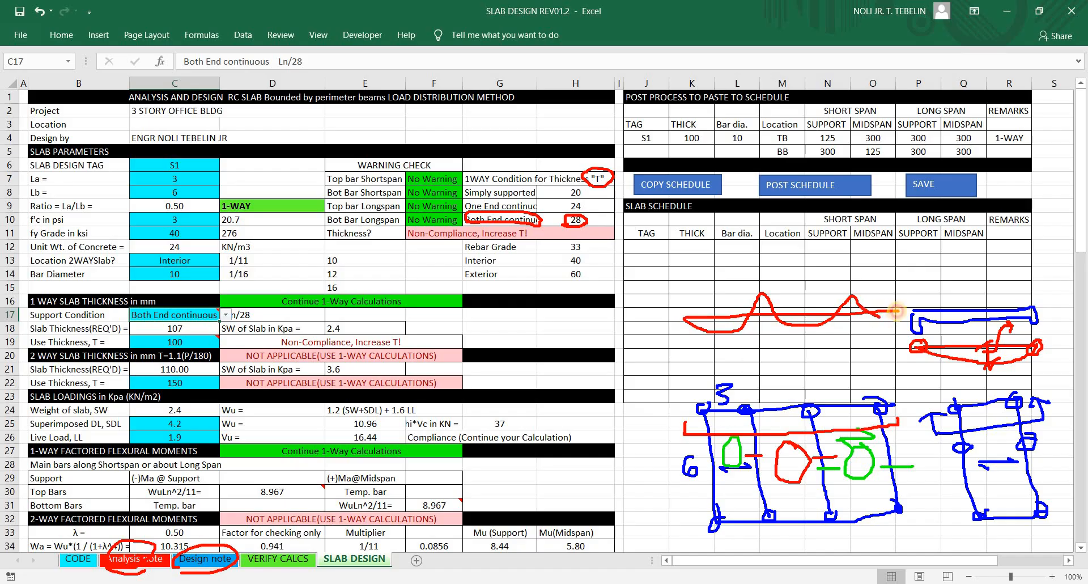
# Step: Mark the first and middle bays' midspan deflections with red arrows and circle them, along with the single panel's midspan deflection
pyautogui.click(768, 359)
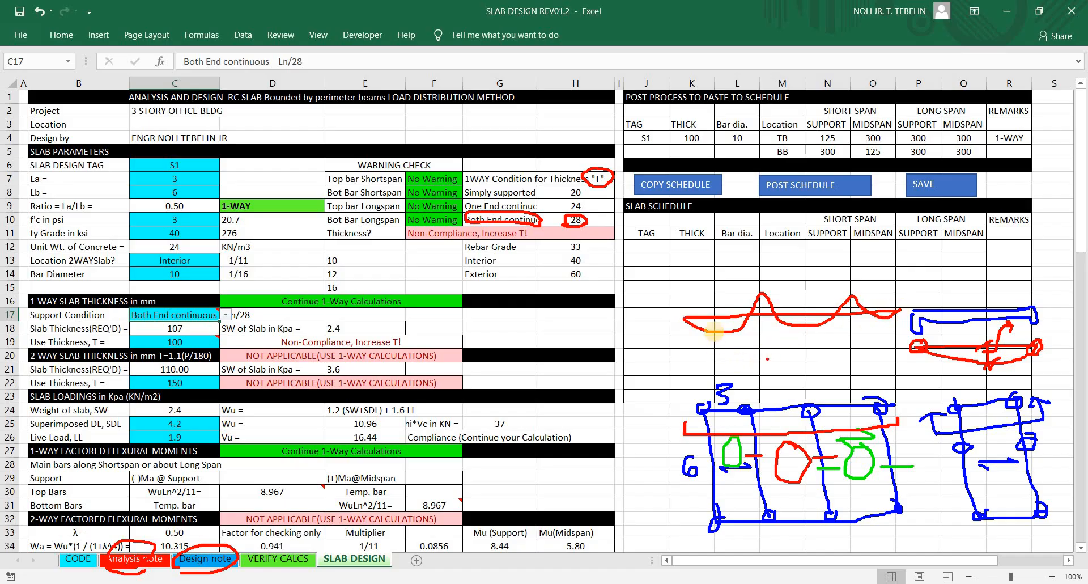
pyautogui.moveTo(719, 330); pyautogui.dragTo(728, 325)
pyautogui.moveTo(720, 311)
pyautogui.mouseDown()
pyautogui.moveTo(711, 339)
pyautogui.moveTo(722, 334)
pyautogui.moveTo(704, 321)
pyautogui.mouseUp()
pyautogui.click(759, 328)
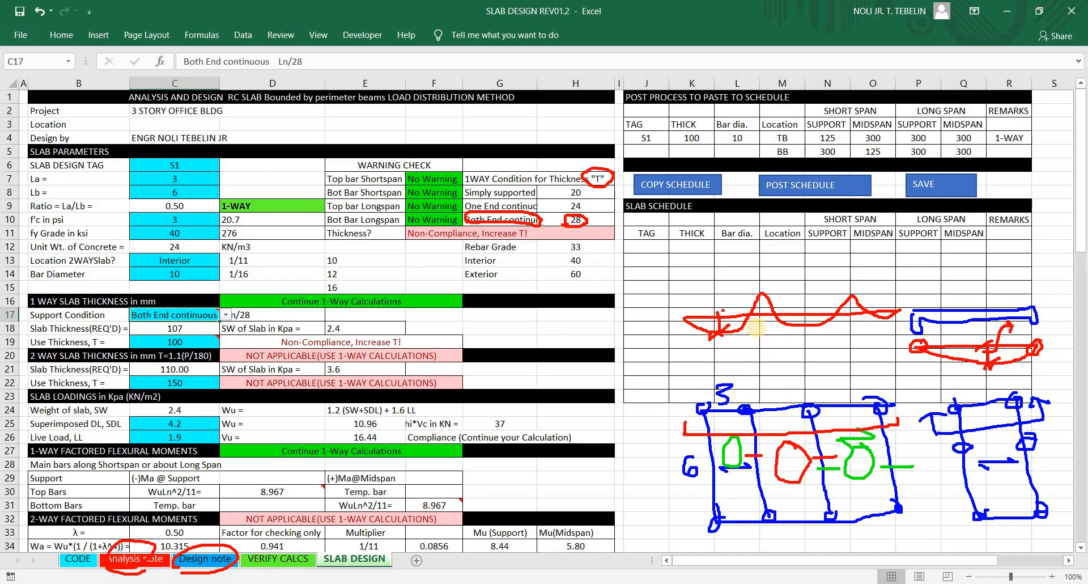
pyautogui.moveTo(804, 312)
pyautogui.mouseDown()
pyautogui.moveTo(800, 329)
pyautogui.moveTo(792, 319)
pyautogui.moveTo(808, 313)
pyautogui.mouseUp()
pyautogui.moveTo(735, 313)
pyautogui.mouseDown()
pyautogui.moveTo(711, 306)
pyautogui.moveTo(724, 314)
pyautogui.mouseUp()
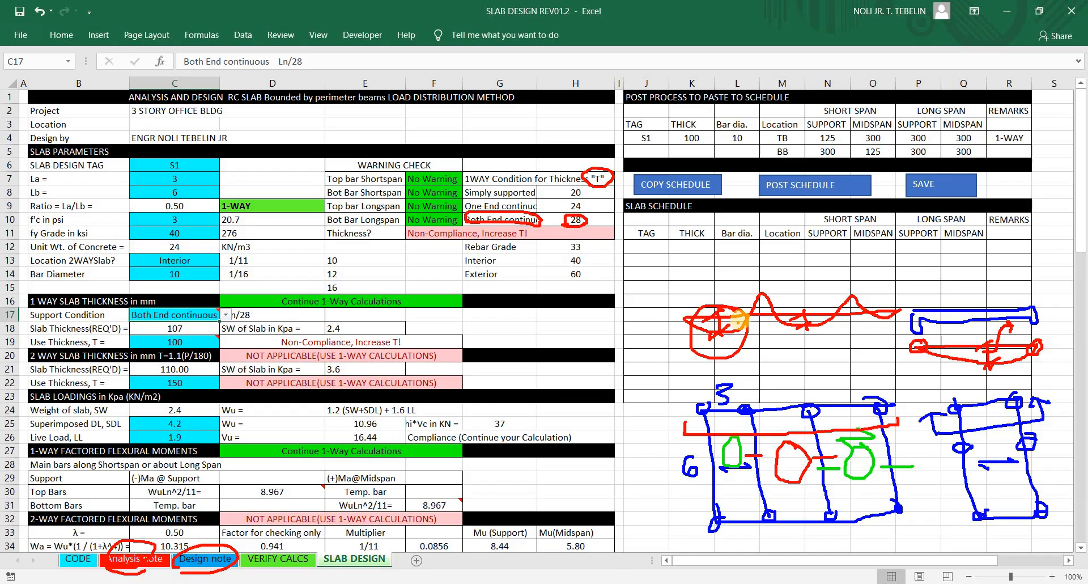
pyautogui.moveTo(796, 309)
pyautogui.mouseDown()
pyautogui.moveTo(817, 340)
pyautogui.moveTo(808, 309)
pyautogui.mouseUp()
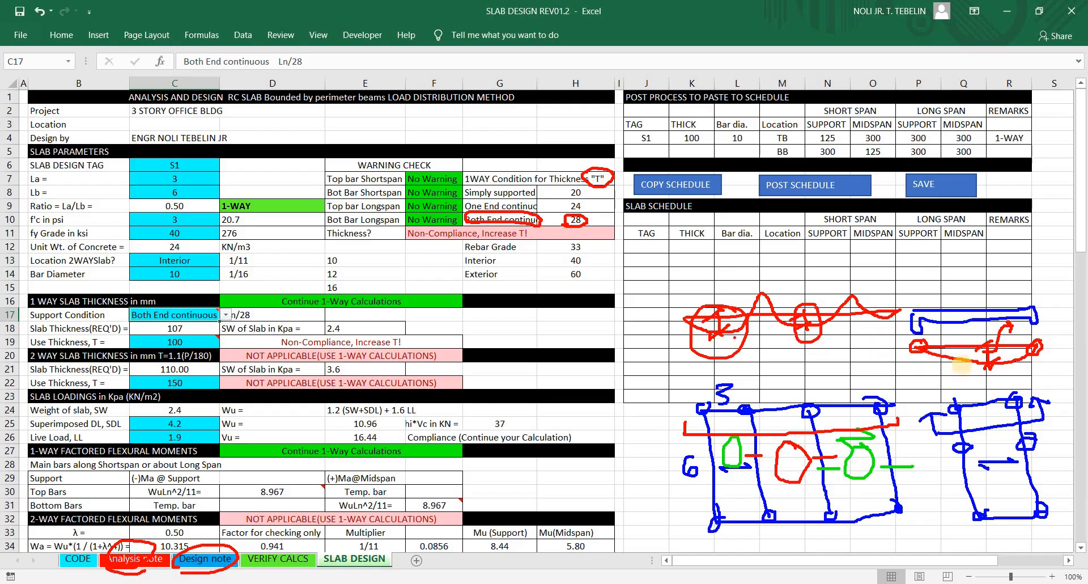
pyautogui.moveTo(962, 365)
pyautogui.mouseDown()
pyautogui.moveTo(1015, 346)
pyautogui.moveTo(997, 368)
pyautogui.moveTo(982, 354)
pyautogui.mouseUp()
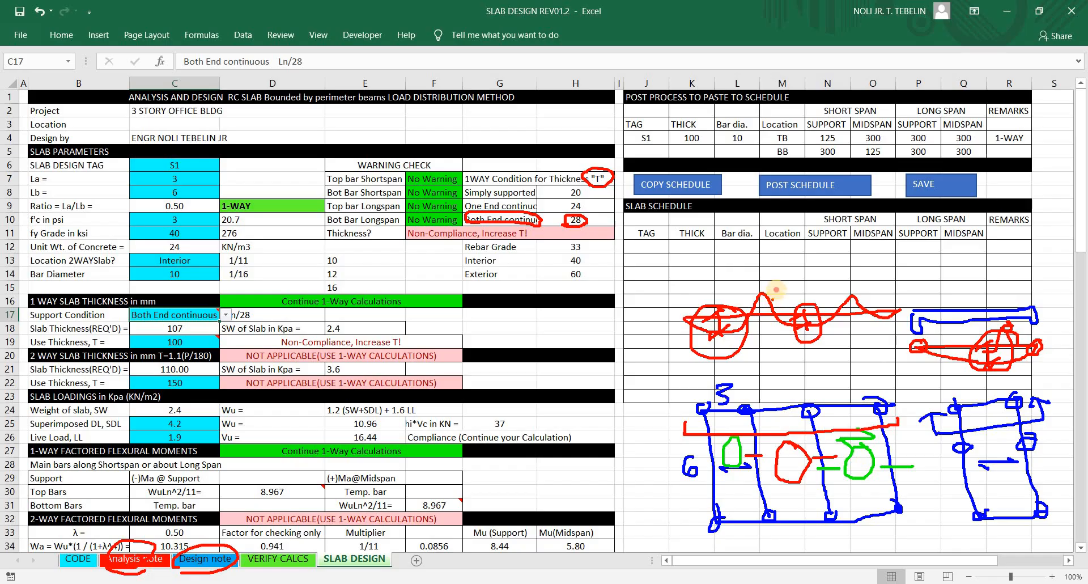
# Step: Circle the curve's two interior-support peaks and the middle bay's sag in blue, and clear all sketches from the sheet
pyautogui.moveTo(776, 289)
pyautogui.mouseDown()
pyautogui.moveTo(756, 317)
pyautogui.moveTo(771, 282)
pyautogui.mouseUp()
pyautogui.click(859, 292)
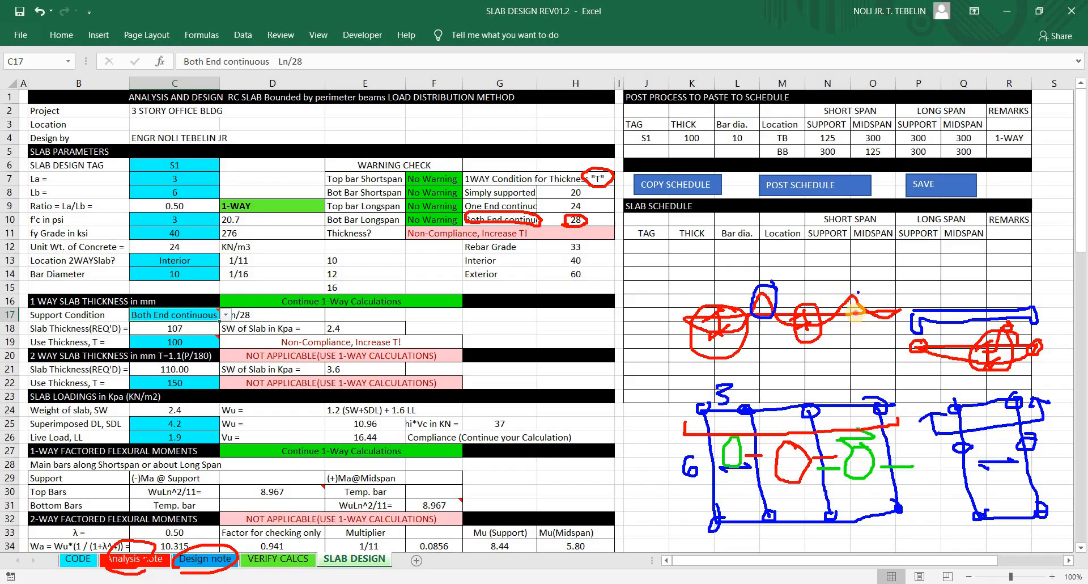
pyautogui.moveTo(855, 311); pyautogui.dragTo(849, 311)
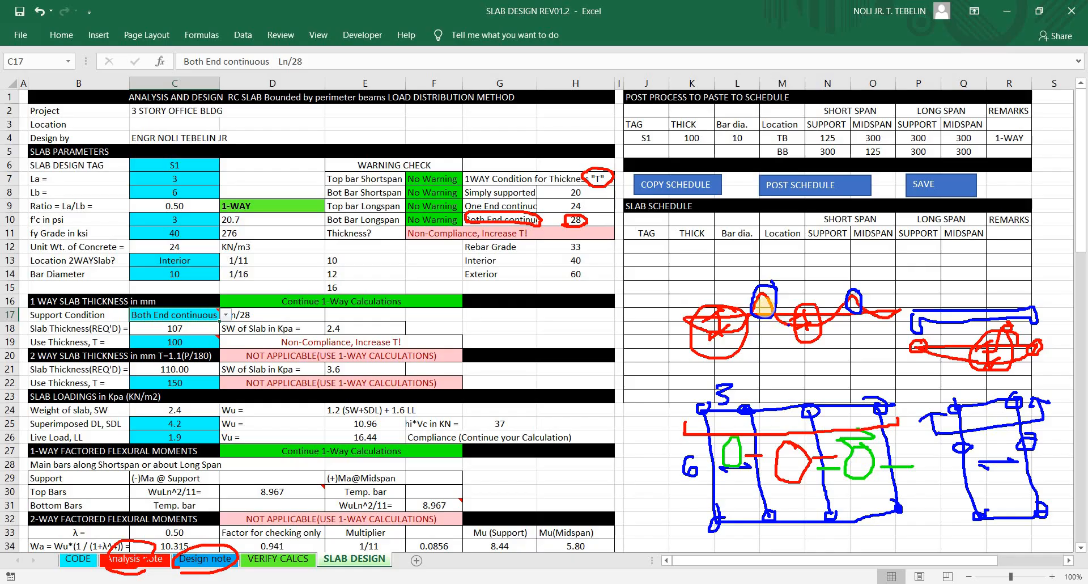
pyautogui.moveTo(814, 334)
pyautogui.mouseDown()
pyautogui.moveTo(819, 311)
pyautogui.moveTo(796, 321)
pyautogui.moveTo(810, 306)
pyautogui.moveTo(804, 326)
pyautogui.mouseUp()
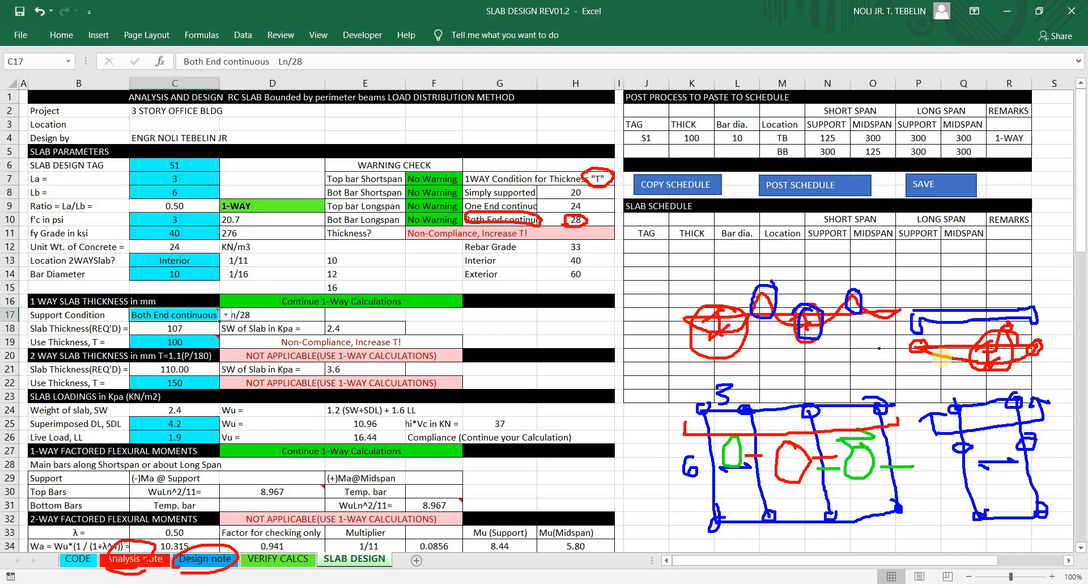
pyautogui.click(984, 378)
pyautogui.click(883, 370)
pyautogui.press('Escape')
# Step: Set the one-way slab's support condition to Simply supported, Ln/20
pyautogui.click(197, 326)
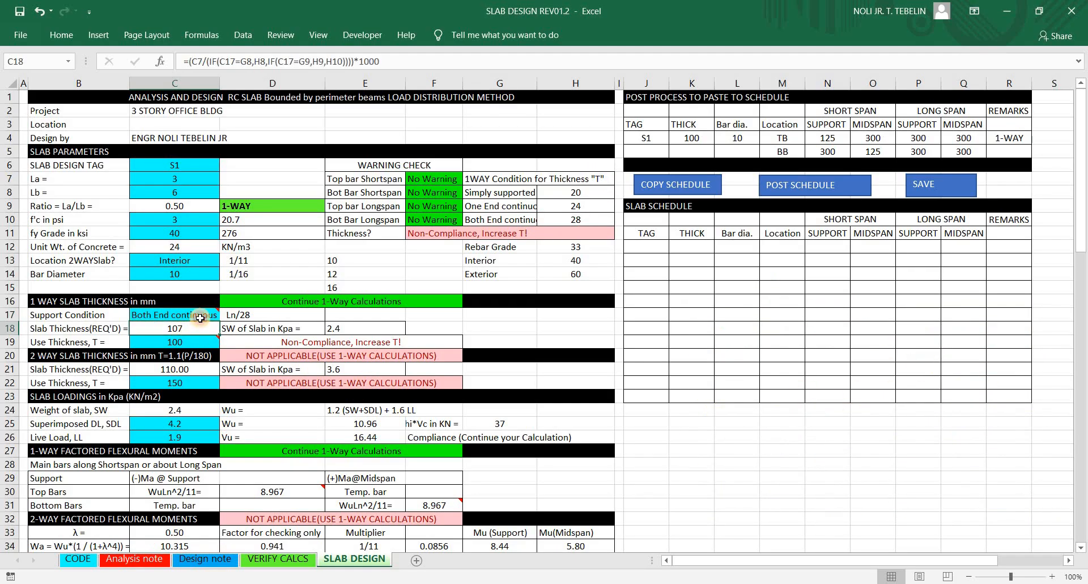
pyautogui.click(200, 316)
pyautogui.click(185, 328)
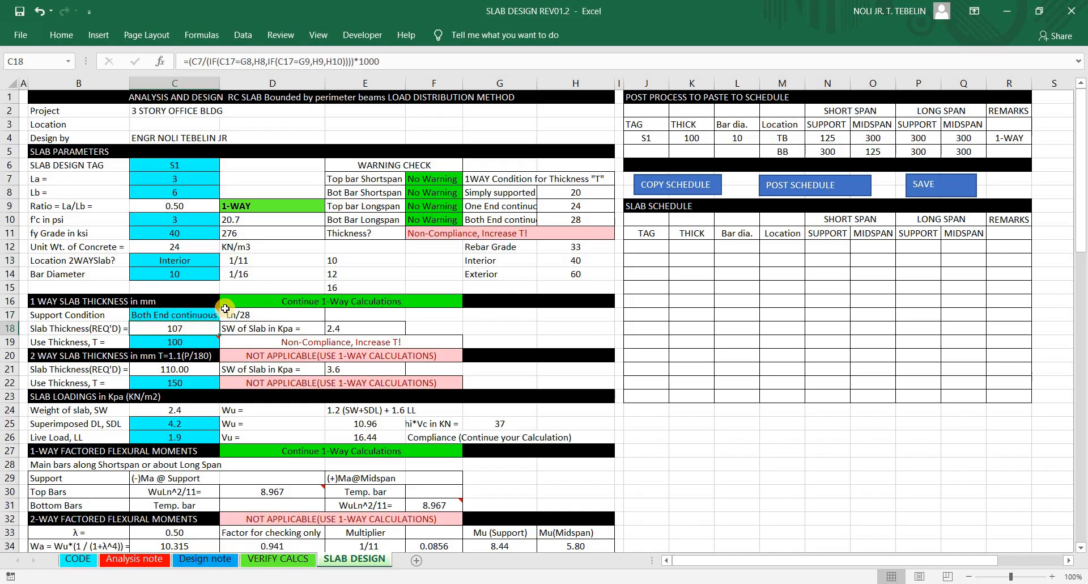
pyautogui.click(278, 301)
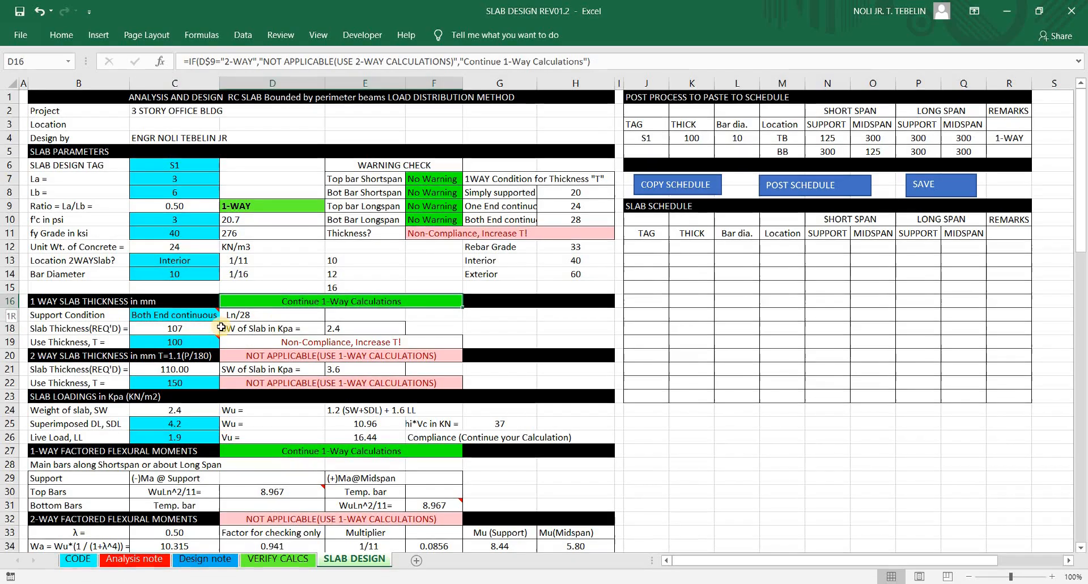
pyautogui.click(187, 315)
pyautogui.click(226, 315)
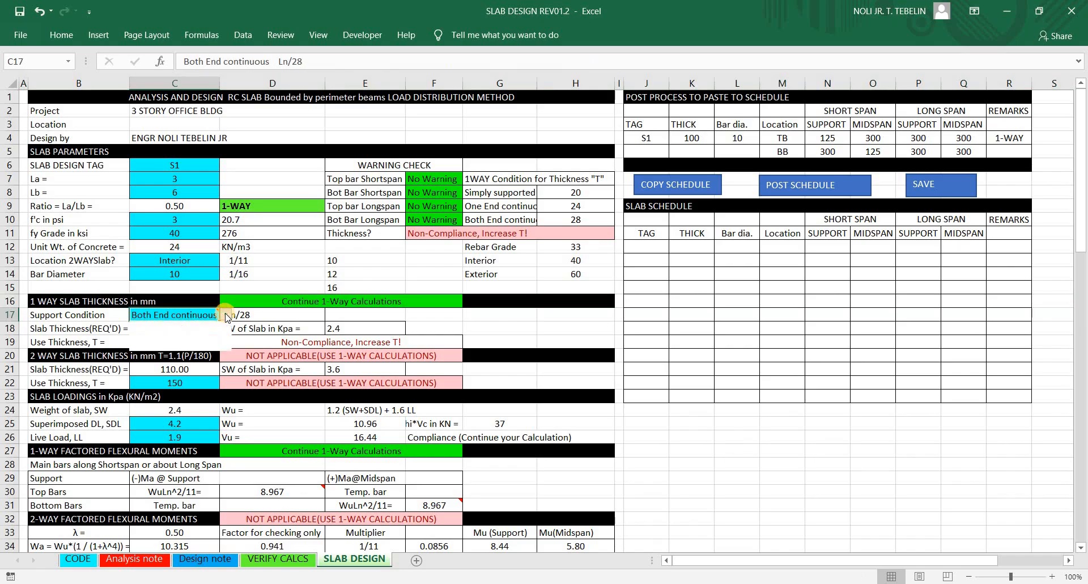
pyautogui.click(170, 327)
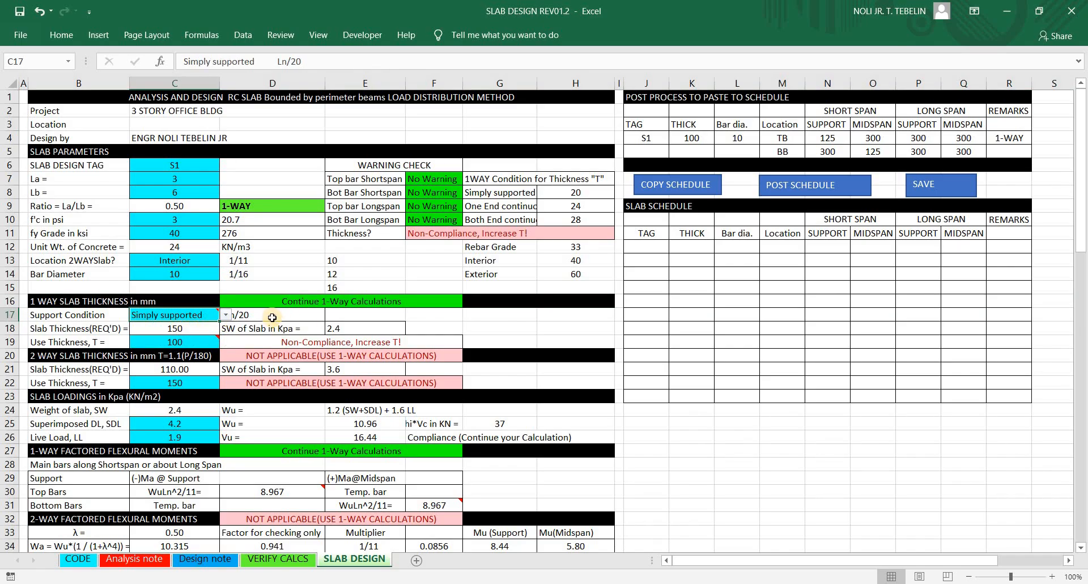
# Step: Circle the Ln/20 expression and the continuous-end divisors 24 and 28 in blue, and clear the markings
pyautogui.click(249, 315)
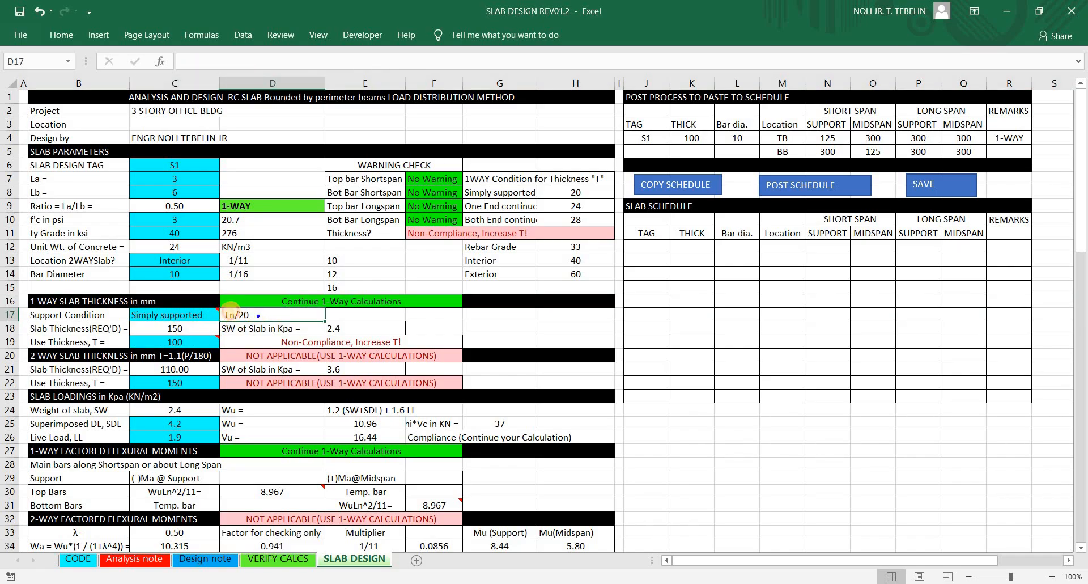
pyautogui.moveTo(232, 311)
pyautogui.mouseDown()
pyautogui.moveTo(246, 325)
pyautogui.moveTo(228, 311)
pyautogui.moveTo(265, 318)
pyautogui.moveTo(281, 298)
pyautogui.mouseUp()
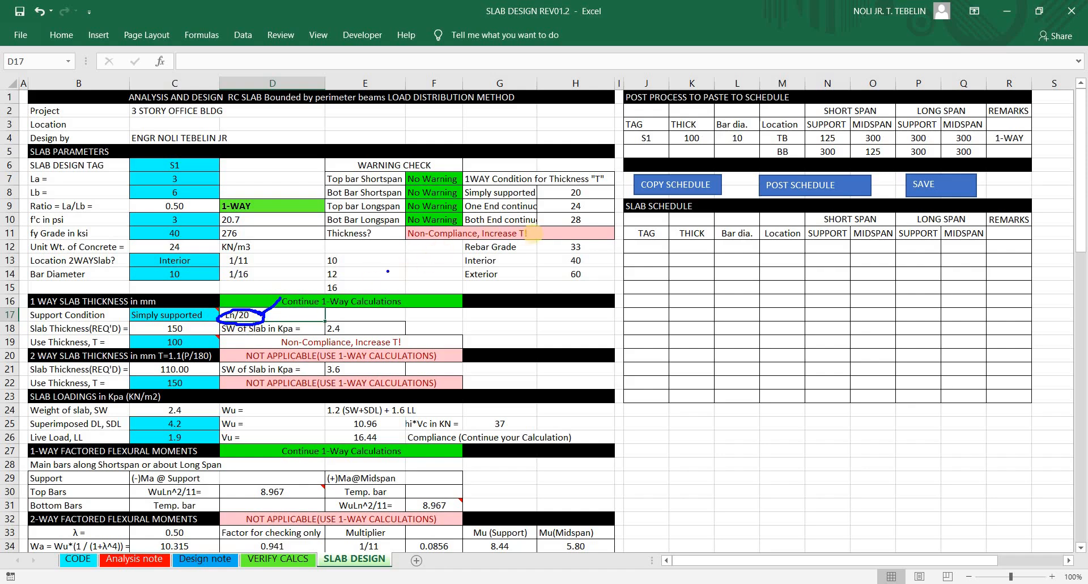
pyautogui.moveTo(569, 209)
pyautogui.mouseDown()
pyautogui.moveTo(581, 201)
pyautogui.moveTo(581, 223)
pyautogui.moveTo(561, 221)
pyautogui.mouseUp()
pyautogui.click(497, 263)
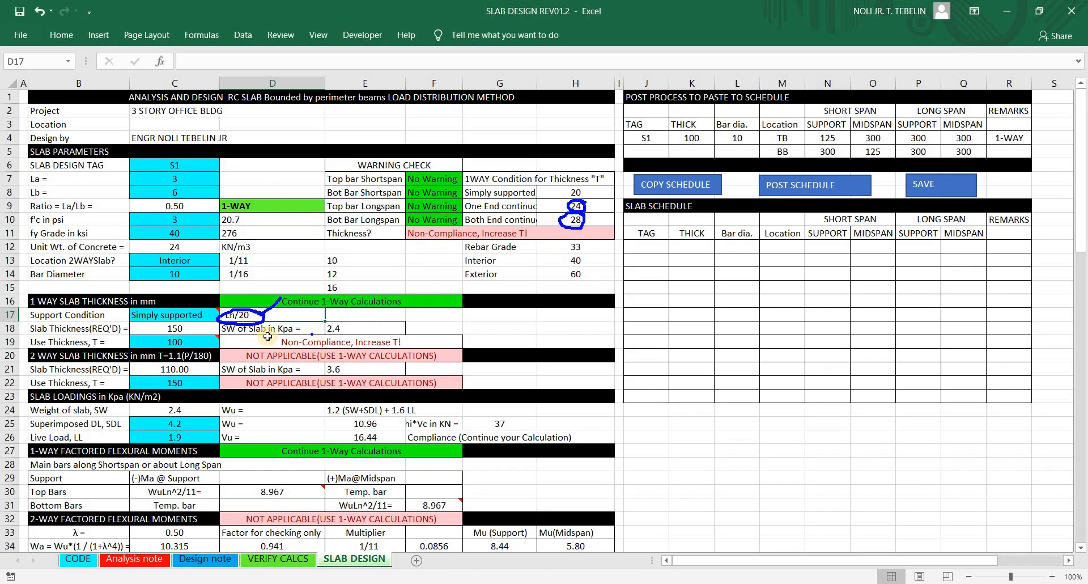
pyautogui.press('Escape')
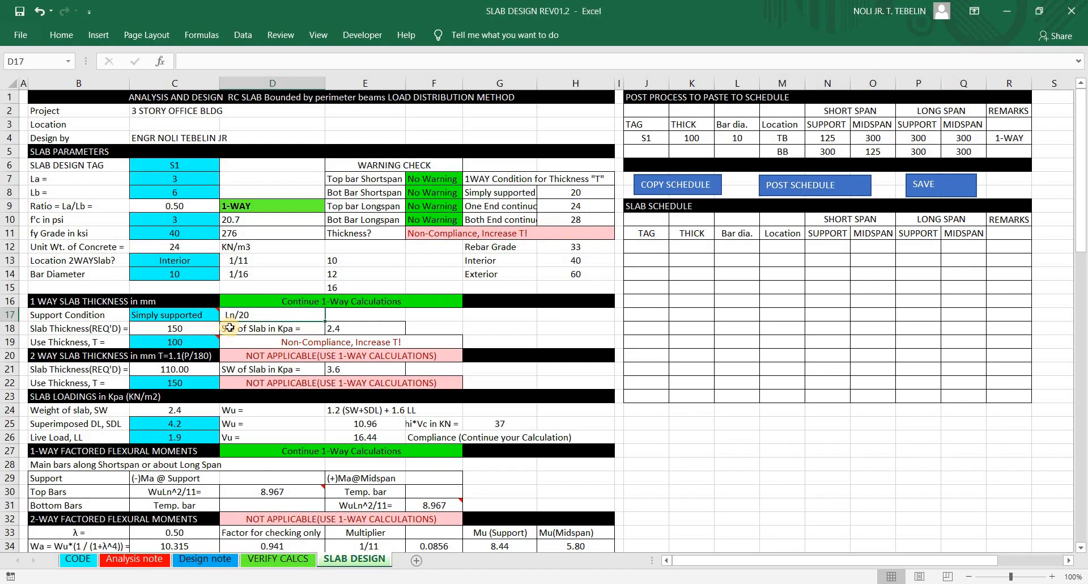
# Step: Examine the one-way slab's support condition, required thickness formula, used thickness note and compliance check
pyautogui.click(191, 316)
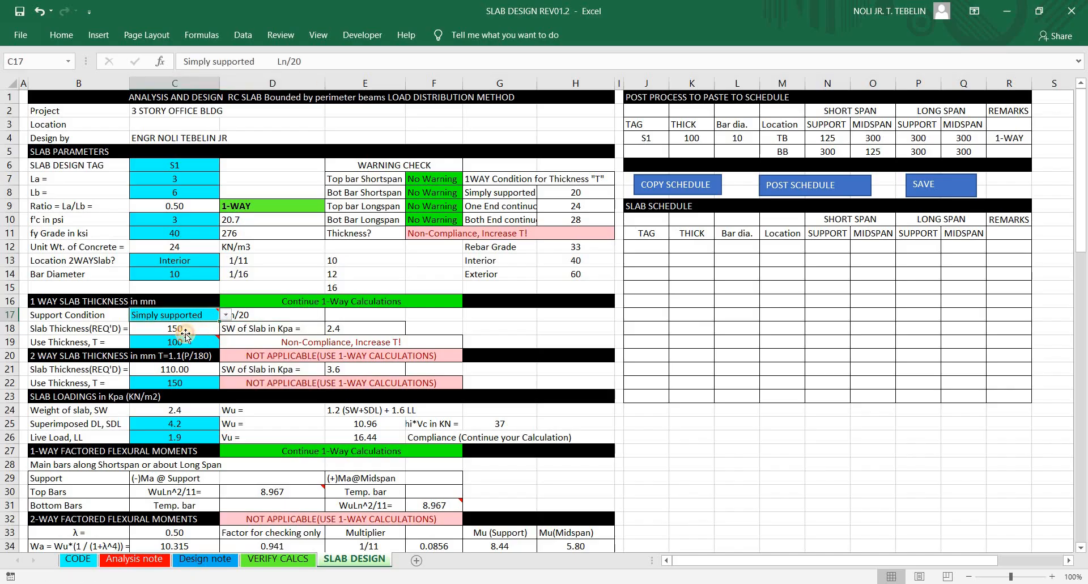
pyautogui.click(186, 334)
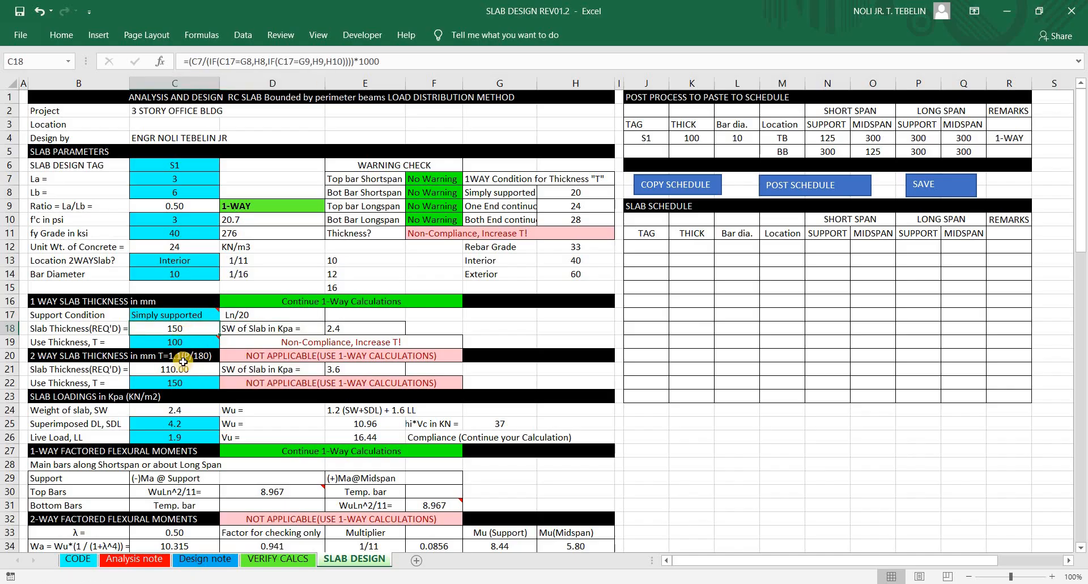
pyautogui.click(183, 342)
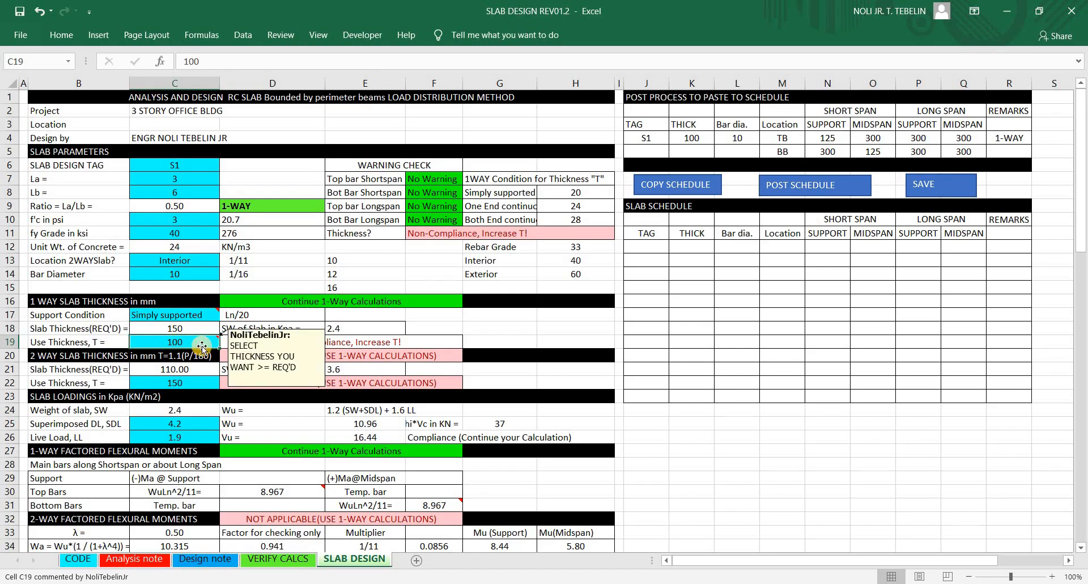
pyautogui.moveTo(196, 343)
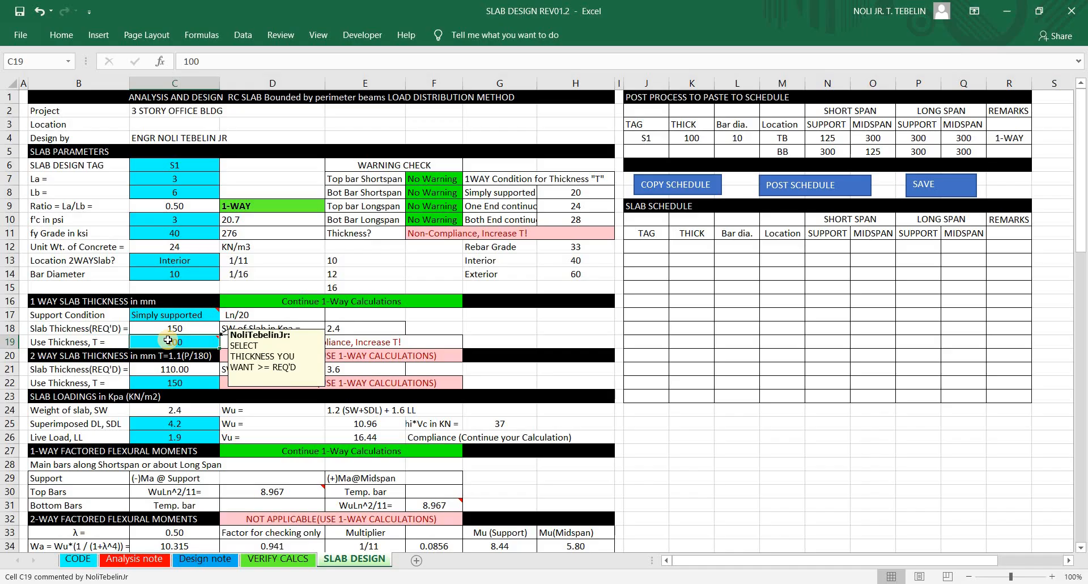
pyautogui.click(172, 329)
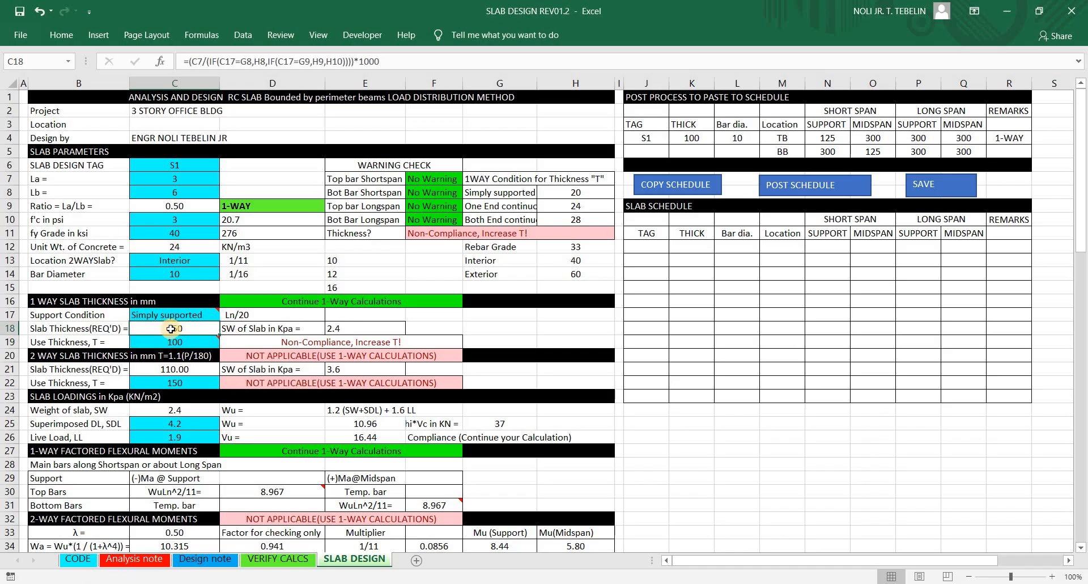
pyautogui.hotkey('shift', 'space')
pyautogui.click(196, 330)
pyautogui.press('Right')
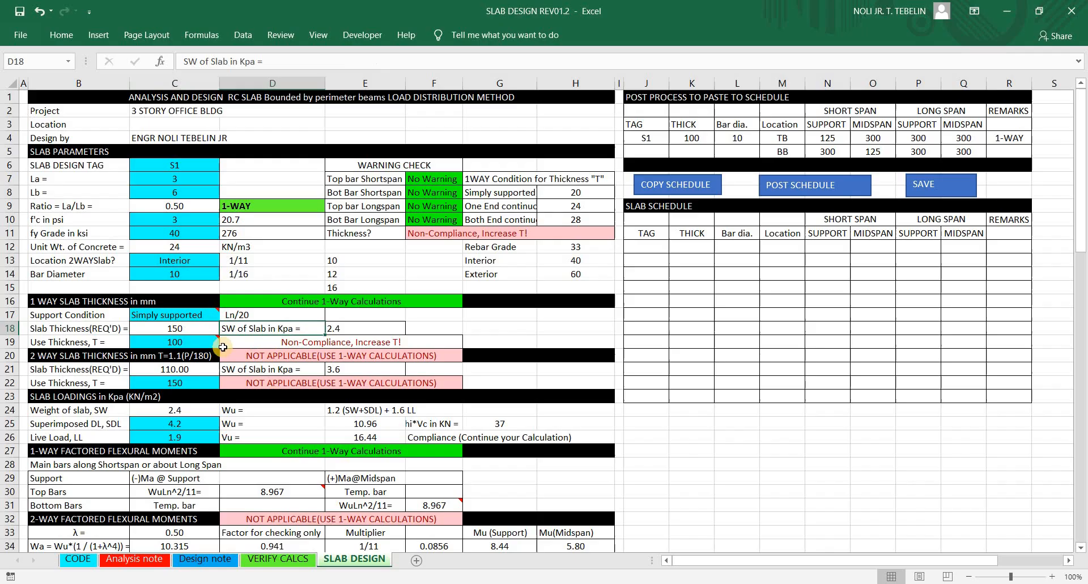
pyautogui.click(192, 343)
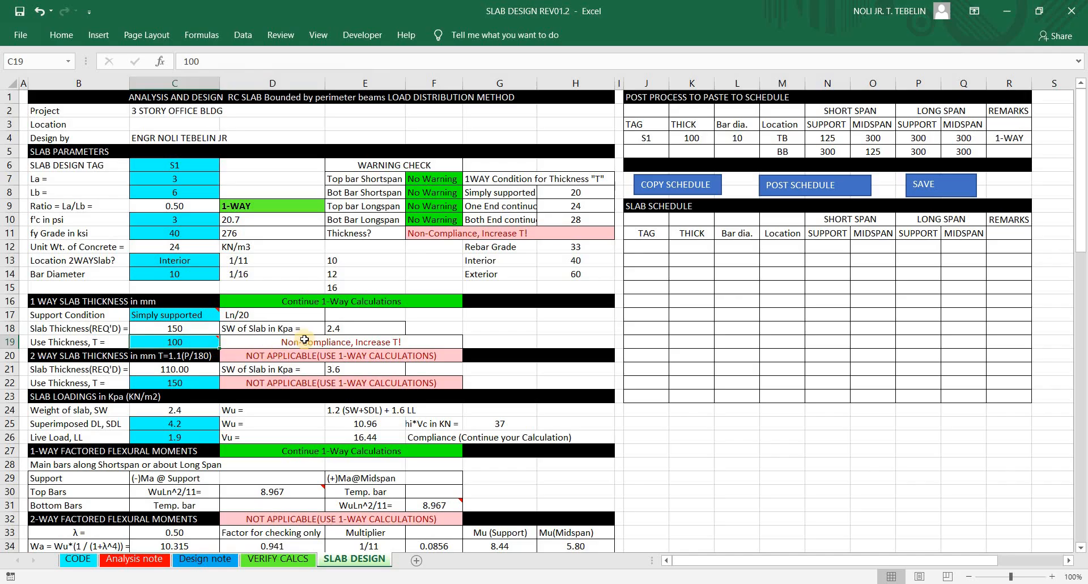
pyautogui.click(365, 346)
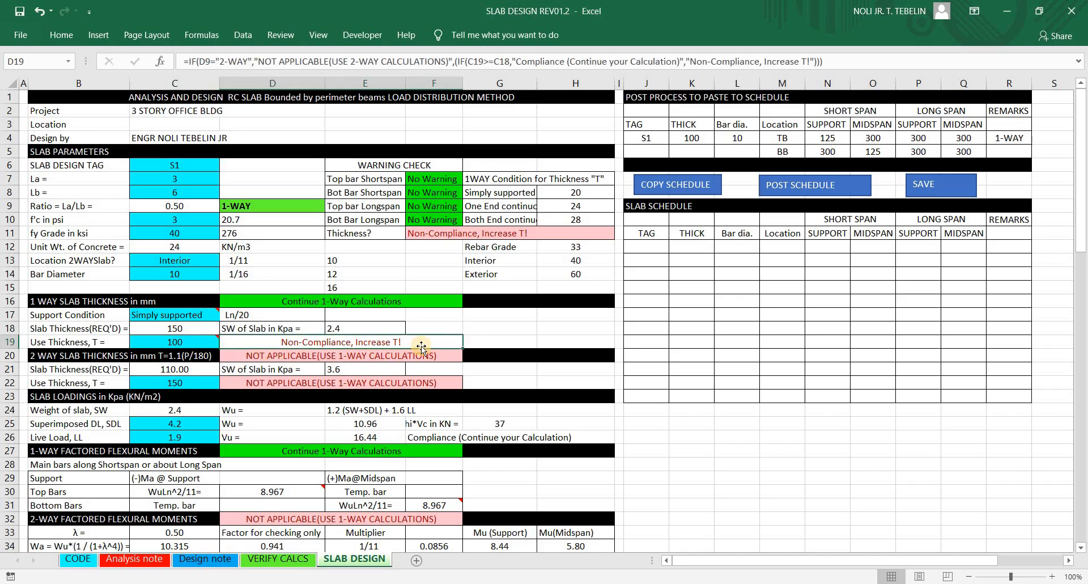
# Step: Set the one-way slab's used thickness T to 150 mm
pyautogui.click(199, 344)
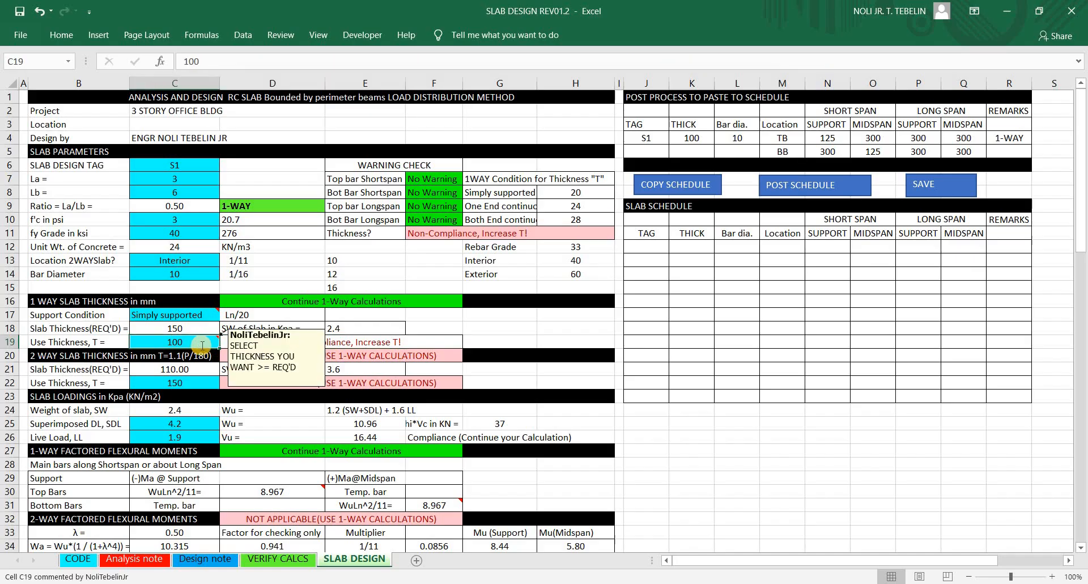
pyautogui.write('150')
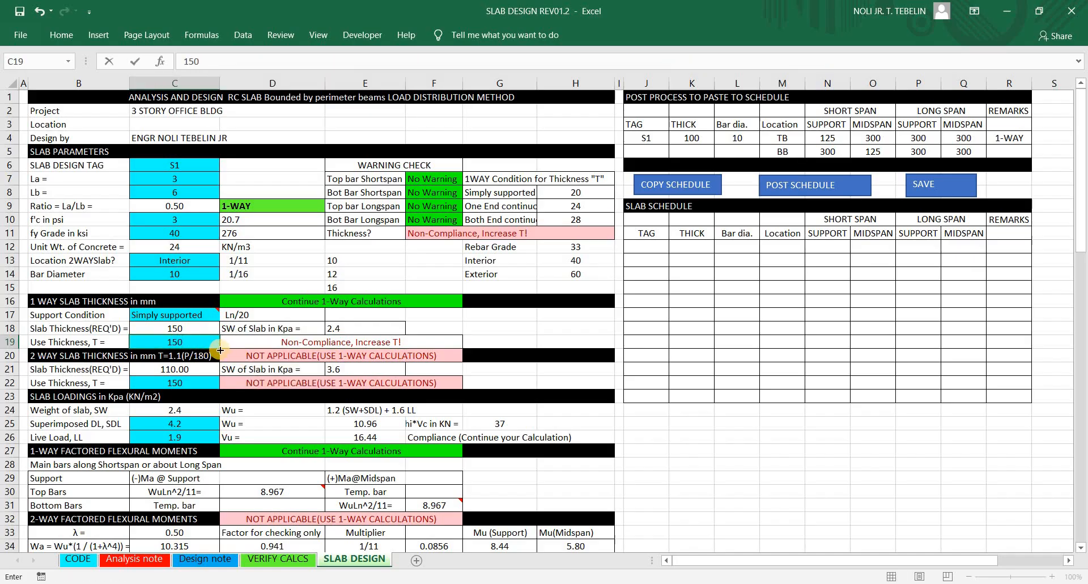
pyautogui.press('Return')
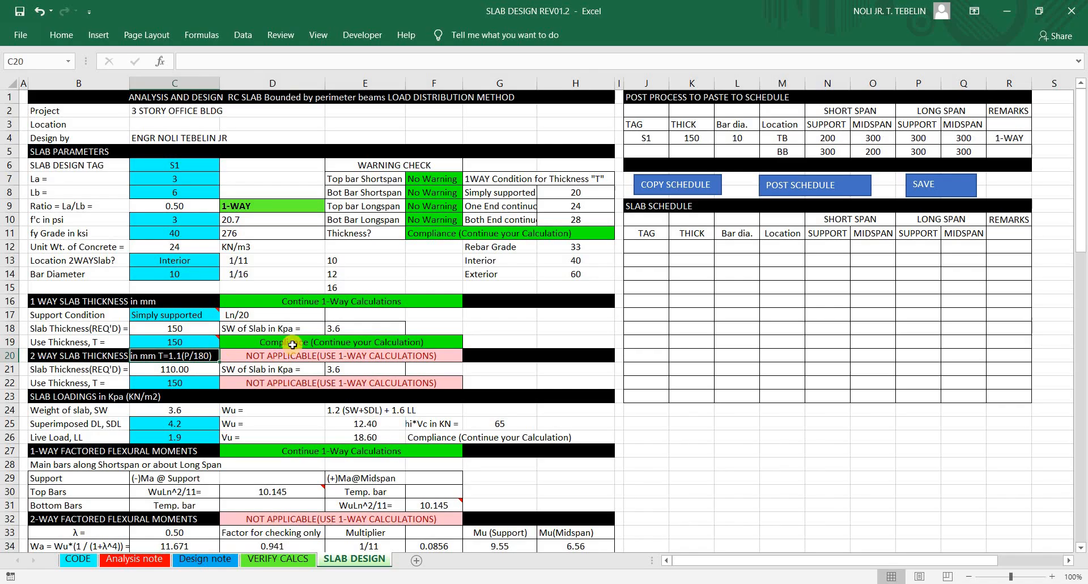
# Step: Circle the one-way thickness compliance result in blue and tick the La, Lb, f'c and fy inputs
pyautogui.click(332, 340)
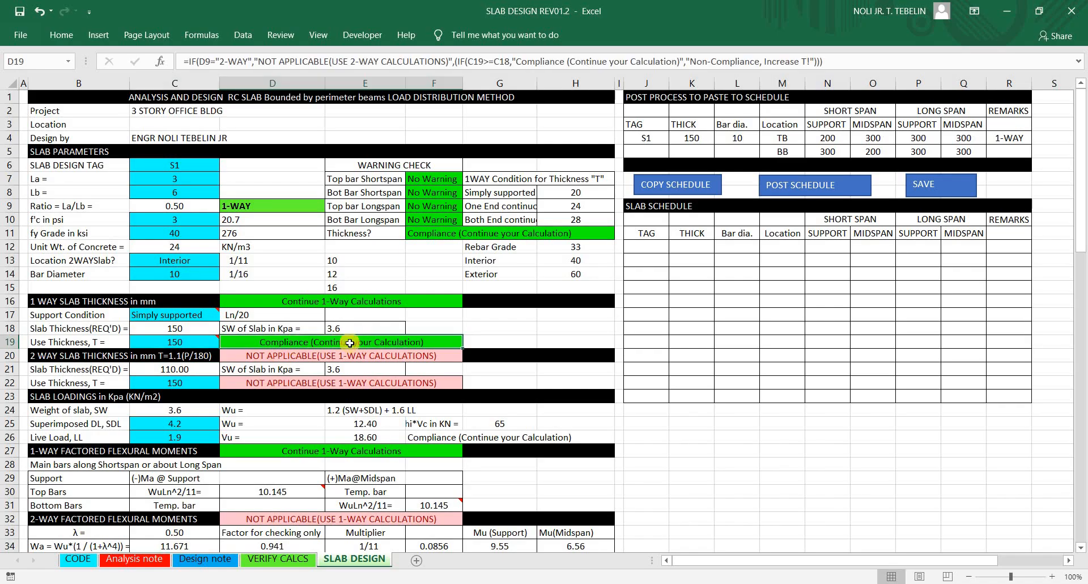
pyautogui.moveTo(390, 355)
pyautogui.mouseDown()
pyautogui.moveTo(252, 353)
pyautogui.moveTo(419, 335)
pyautogui.moveTo(264, 344)
pyautogui.mouseUp()
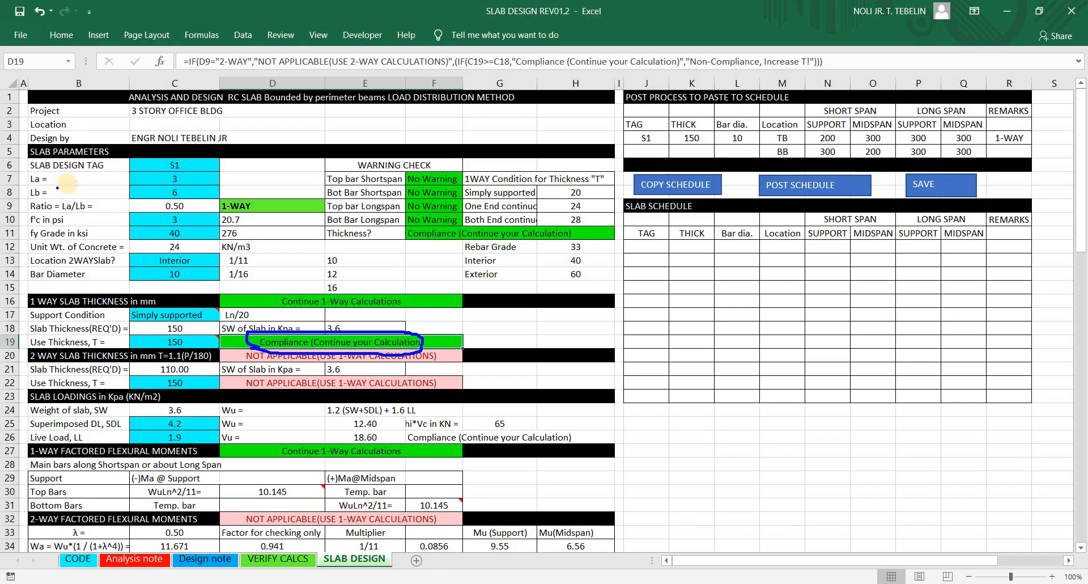
pyautogui.moveTo(188, 183)
pyautogui.mouseDown()
pyautogui.moveTo(205, 176)
pyautogui.moveTo(204, 225)
pyautogui.mouseUp()
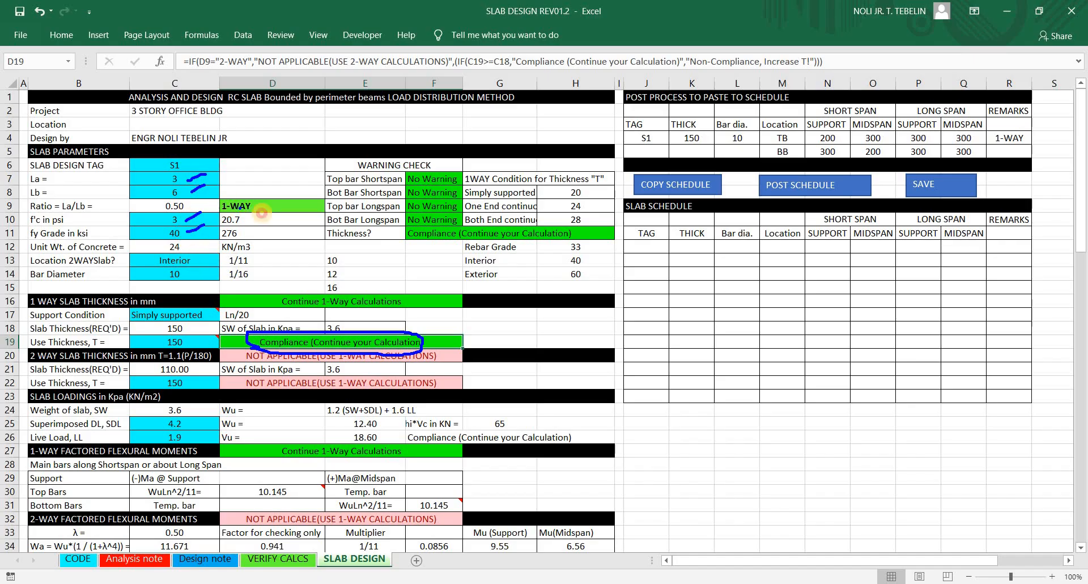
# Step: Circle the 1-WAY result, support condition and used one-way thickness in blue, tick the bar diameter, and clear the markings
pyautogui.moveTo(224, 190)
pyautogui.mouseDown()
pyautogui.moveTo(250, 221)
pyautogui.moveTo(226, 214)
pyautogui.mouseUp()
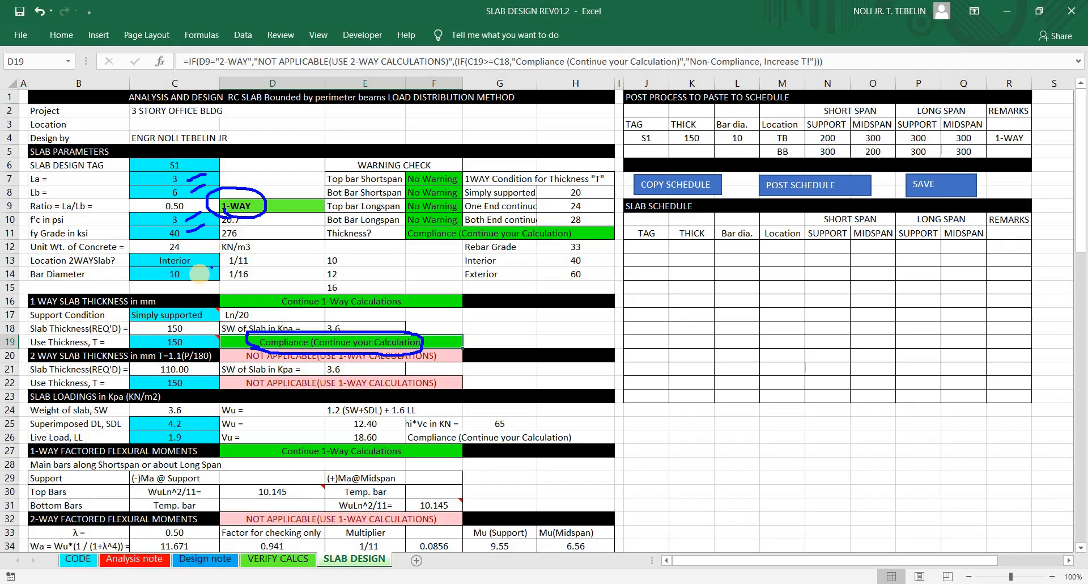
pyautogui.moveTo(189, 277); pyautogui.dragTo(205, 269)
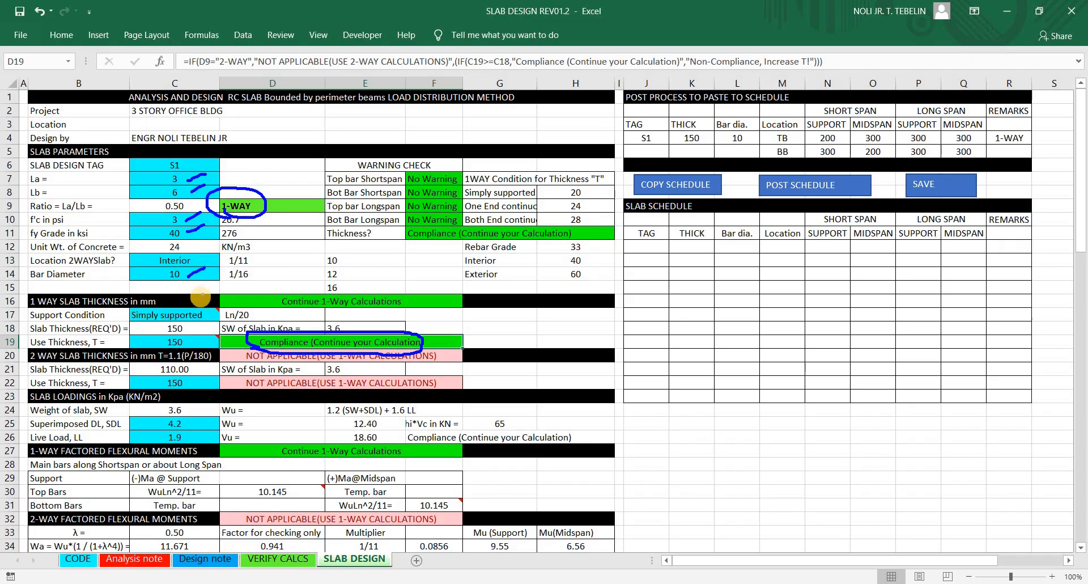
pyautogui.moveTo(132, 318); pyautogui.dragTo(222, 310)
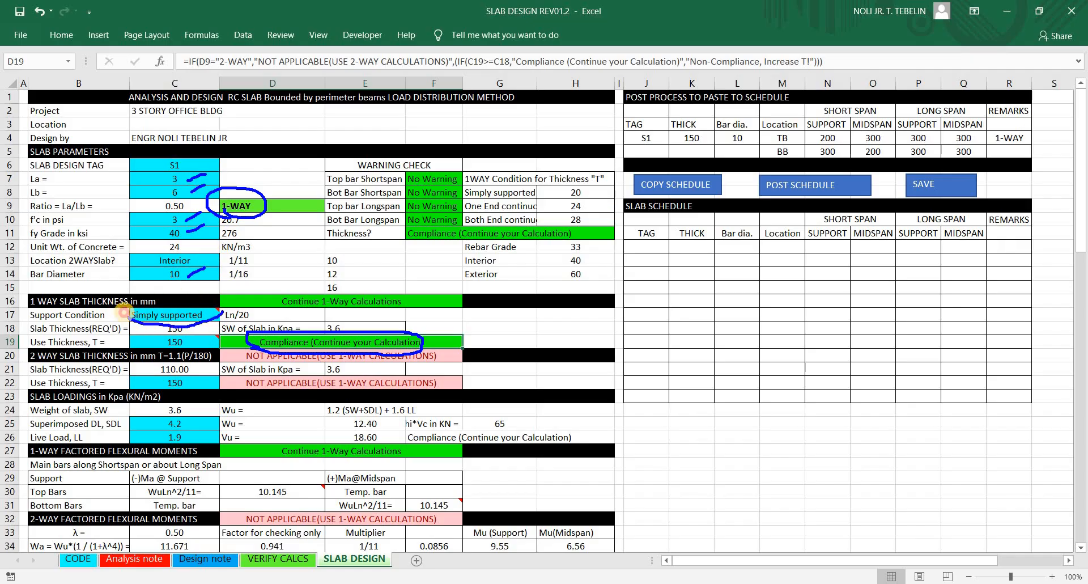
pyautogui.moveTo(123, 312); pyautogui.dragTo(221, 306)
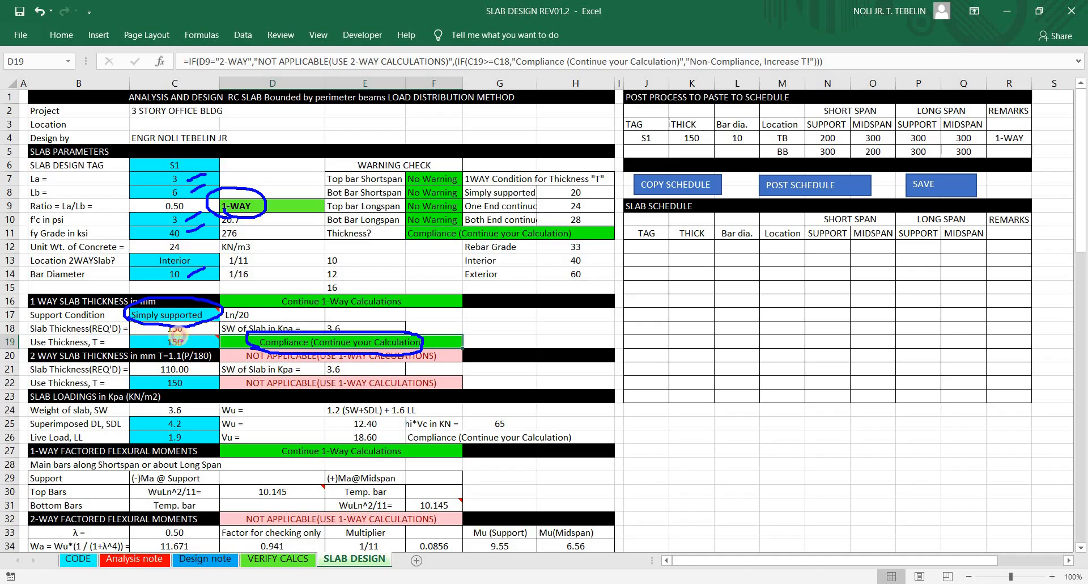
pyautogui.moveTo(175, 338)
pyautogui.mouseDown()
pyautogui.moveTo(166, 341)
pyautogui.moveTo(185, 348)
pyautogui.moveTo(190, 336)
pyautogui.mouseUp()
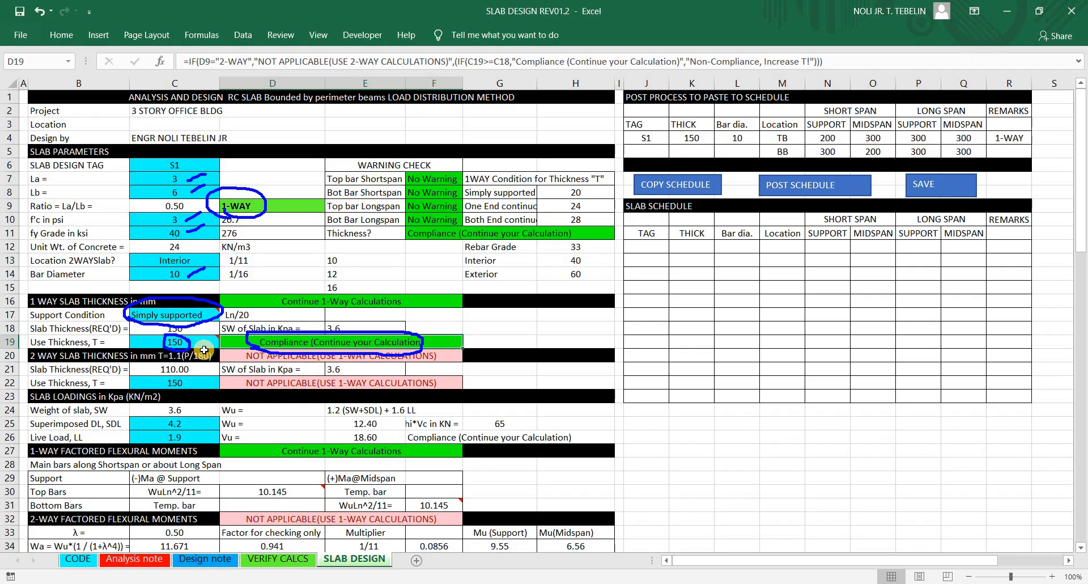
pyautogui.press('Escape')
pyautogui.click(186, 346)
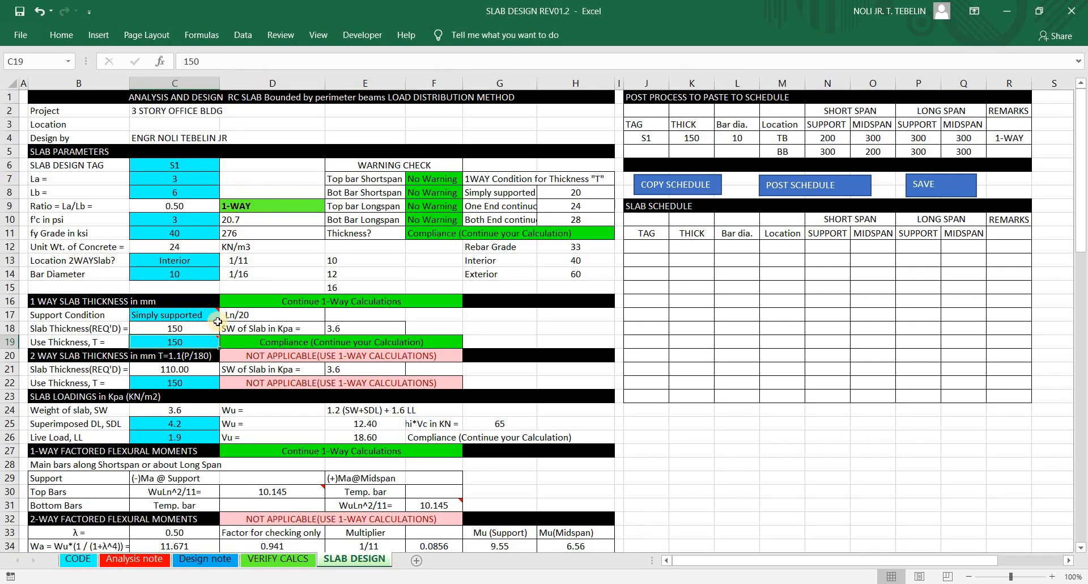
# Step: Mark the two-way thickness section's not-applicable notes and the slab's 1-WAY classification in blue, and clear the markings
pyautogui.click(84, 356)
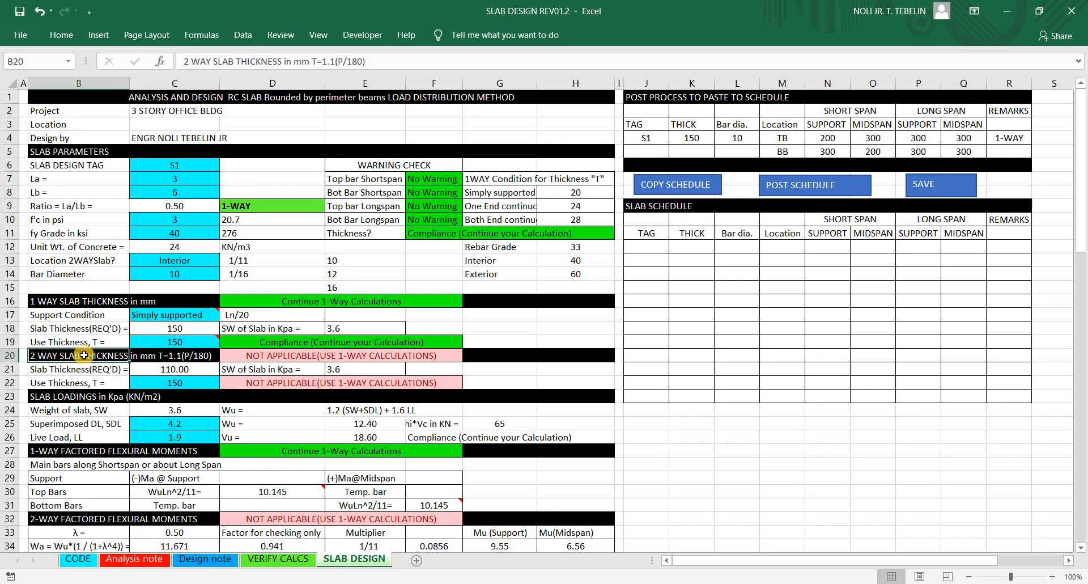
pyautogui.hotkey('shift', 'space')
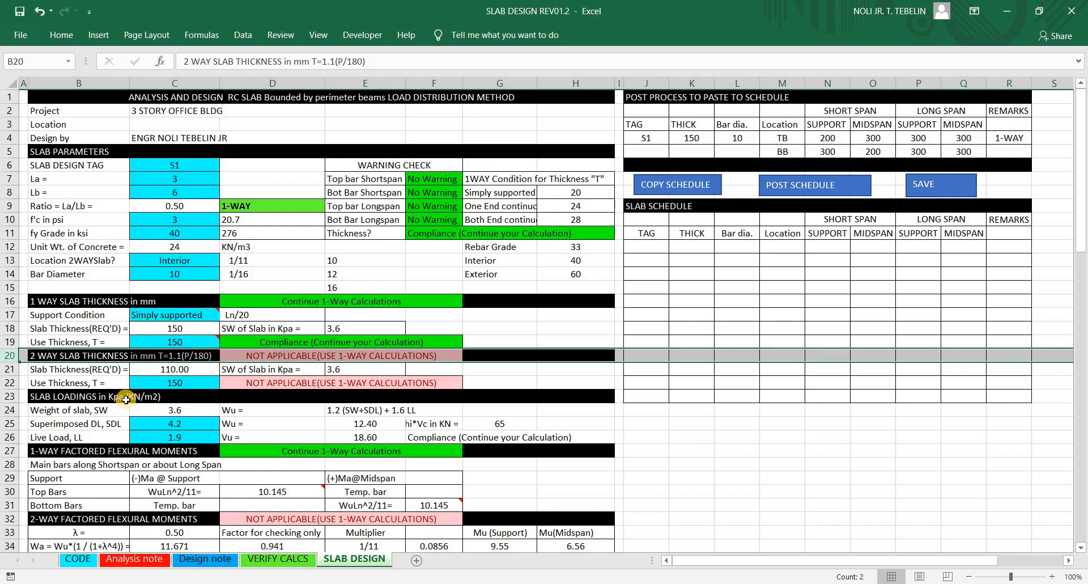
pyautogui.click(243, 386)
pyautogui.hotkey('shift', 'space')
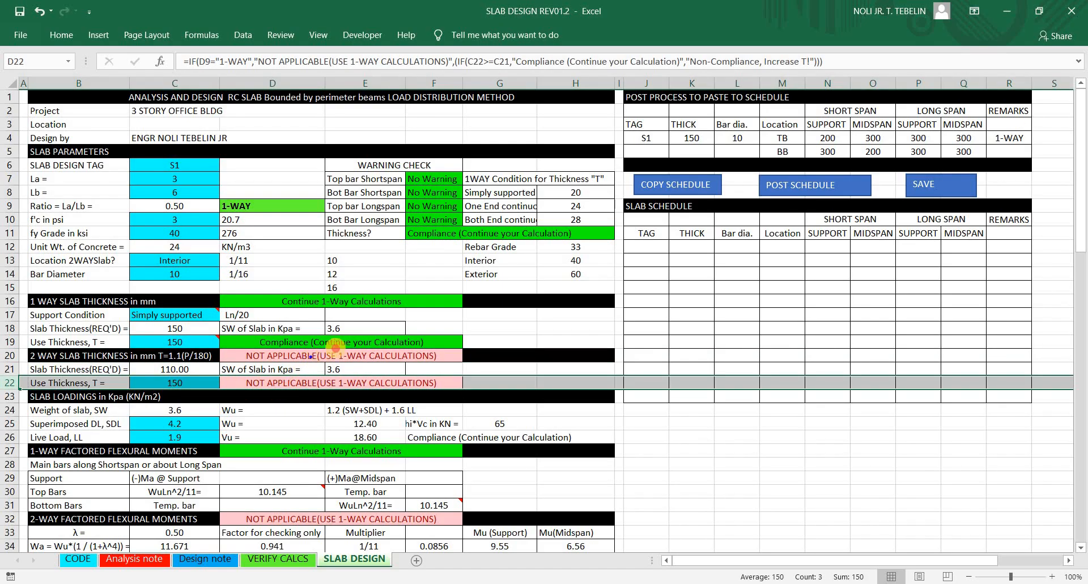
pyautogui.moveTo(334, 344)
pyautogui.mouseDown()
pyautogui.moveTo(351, 359)
pyautogui.moveTo(318, 369)
pyautogui.moveTo(312, 387)
pyautogui.moveTo(322, 377)
pyautogui.moveTo(340, 386)
pyautogui.mouseUp()
pyautogui.moveTo(237, 391); pyautogui.dragTo(284, 391)
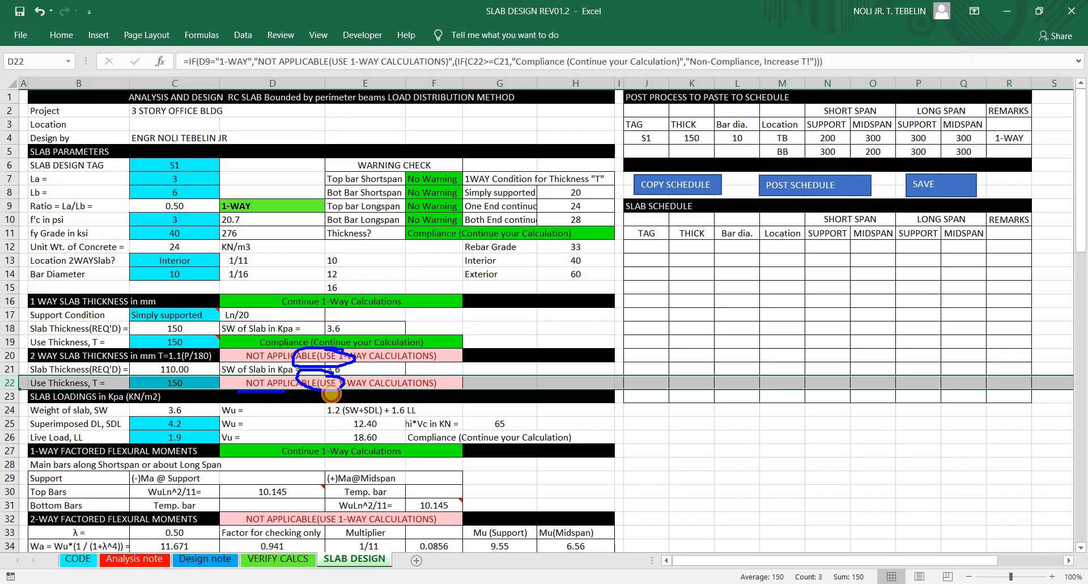
pyautogui.press('Escape')
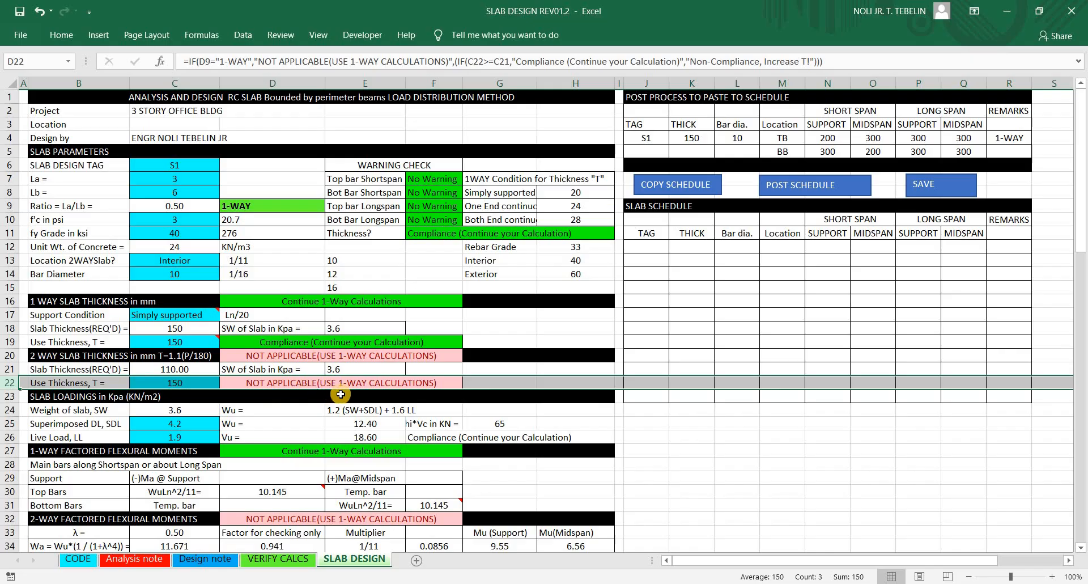
pyautogui.click(263, 207)
pyautogui.moveTo(275, 200)
pyautogui.mouseDown()
pyautogui.moveTo(246, 194)
pyautogui.moveTo(275, 198)
pyautogui.mouseUp()
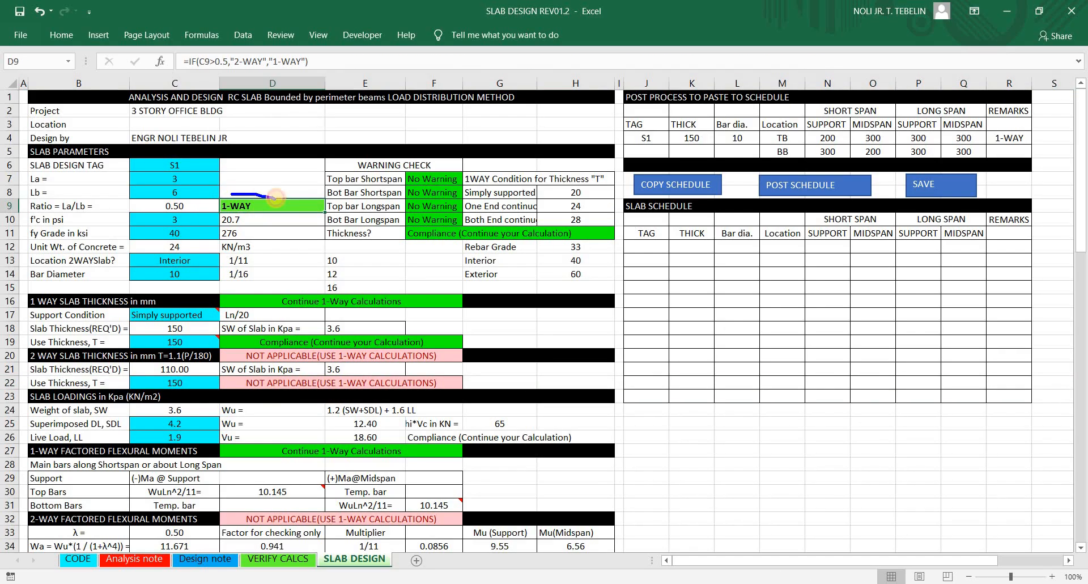
pyautogui.press('Escape')
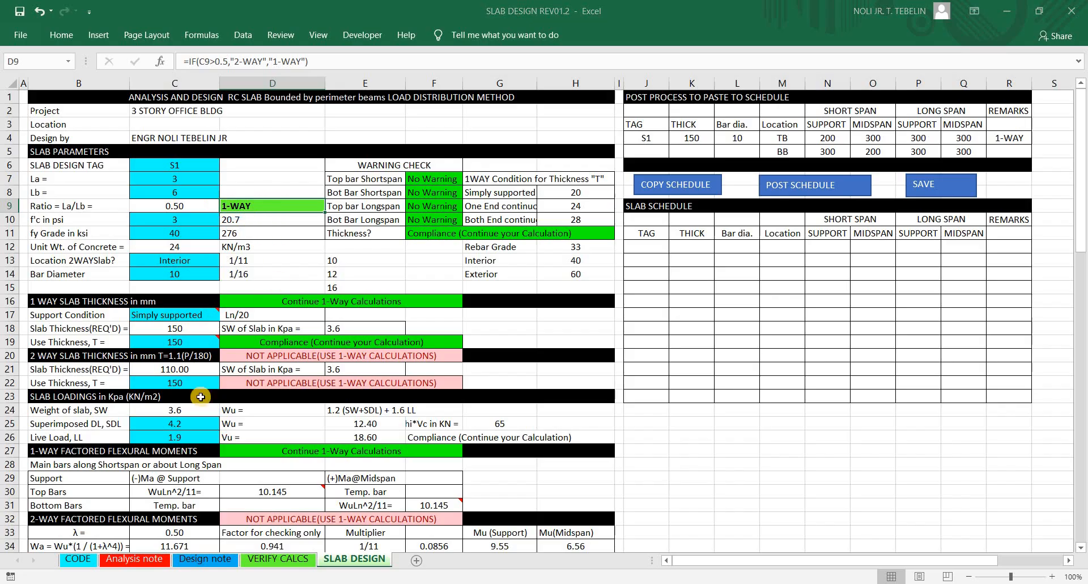
# Step: Circle the used one-way thickness, link its slab self-weight to the weight of slab SW in blue, and clear the markings
pyautogui.click(182, 422)
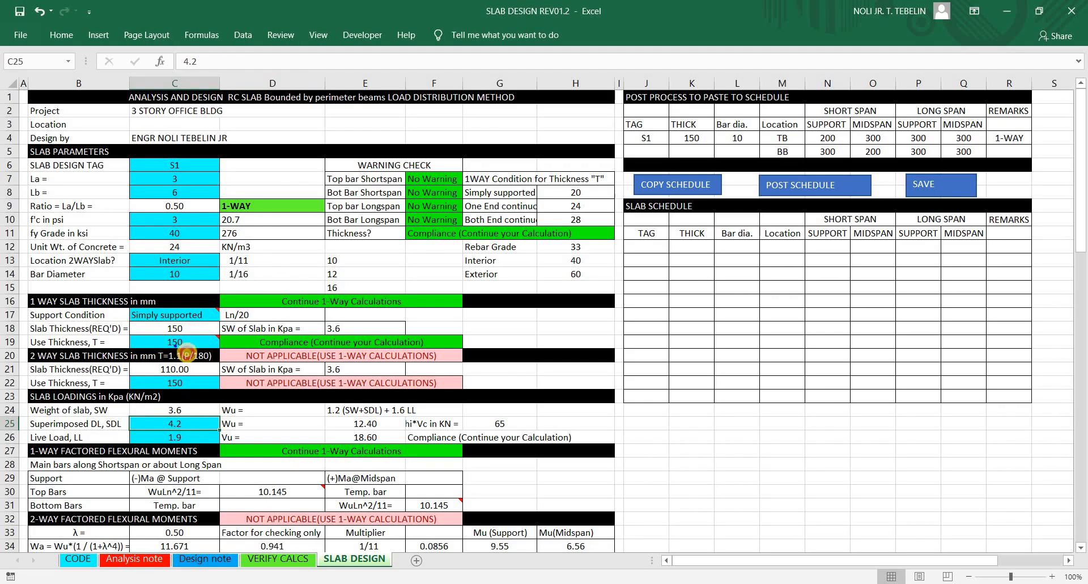
pyautogui.moveTo(184, 353)
pyautogui.mouseDown()
pyautogui.moveTo(163, 331)
pyautogui.moveTo(163, 348)
pyautogui.mouseUp()
pyautogui.click(216, 333)
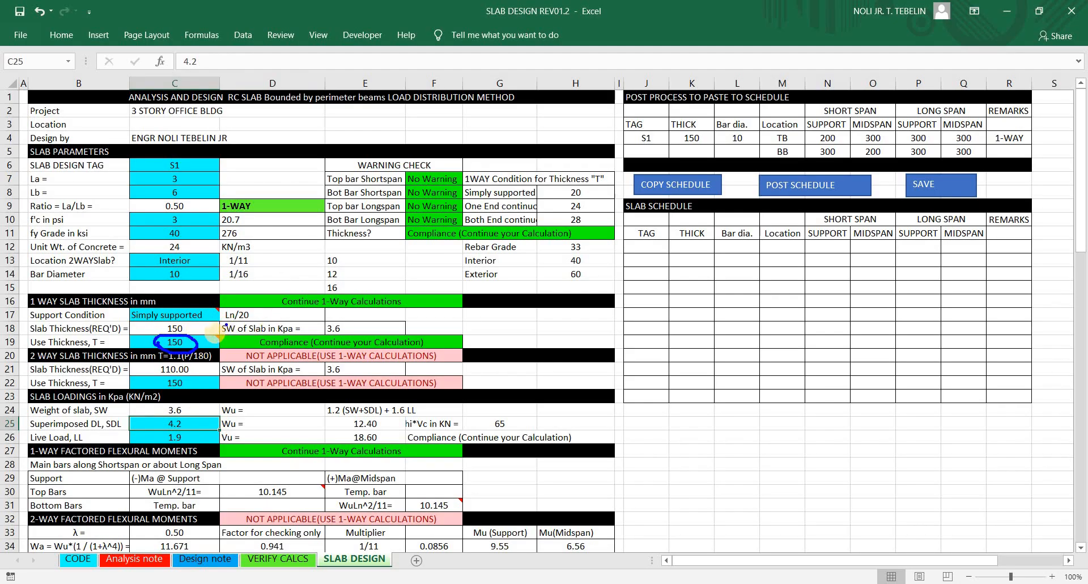
pyautogui.moveTo(237, 335)
pyautogui.mouseDown()
pyautogui.moveTo(356, 326)
pyautogui.moveTo(170, 415)
pyautogui.moveTo(197, 408)
pyautogui.mouseUp()
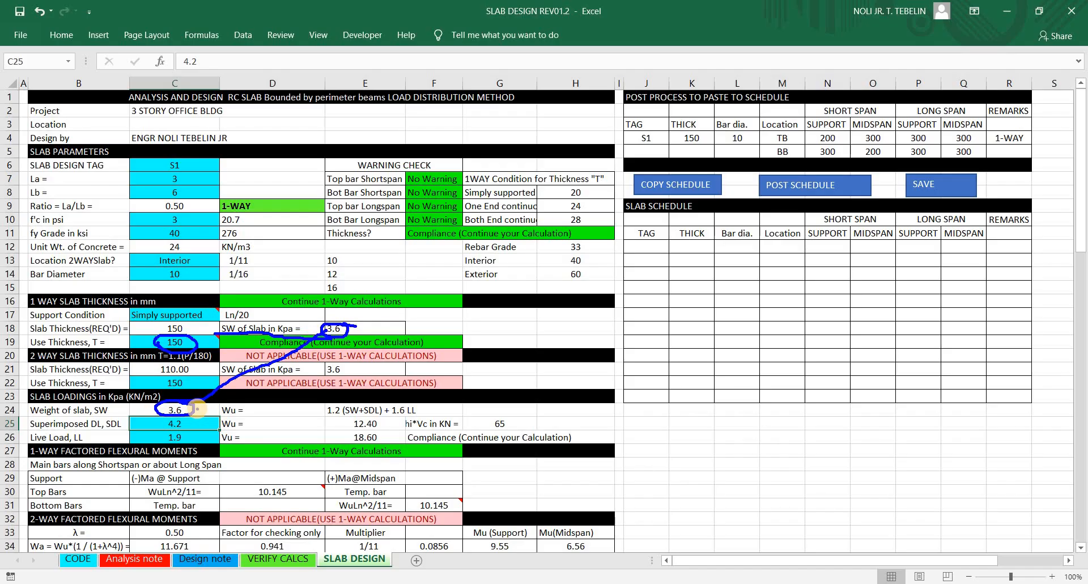
pyautogui.click(169, 437)
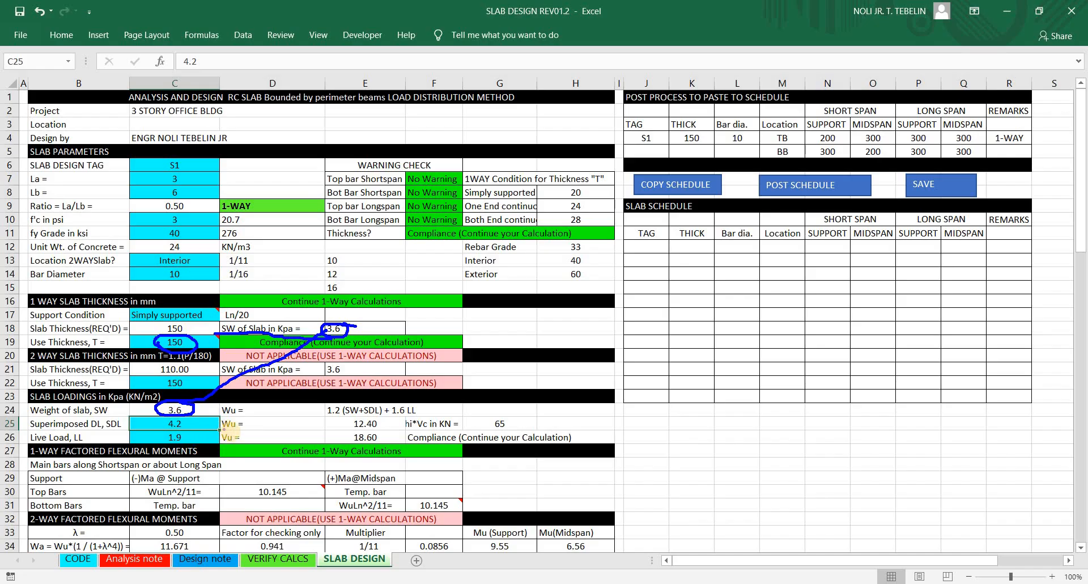
pyautogui.click(202, 417)
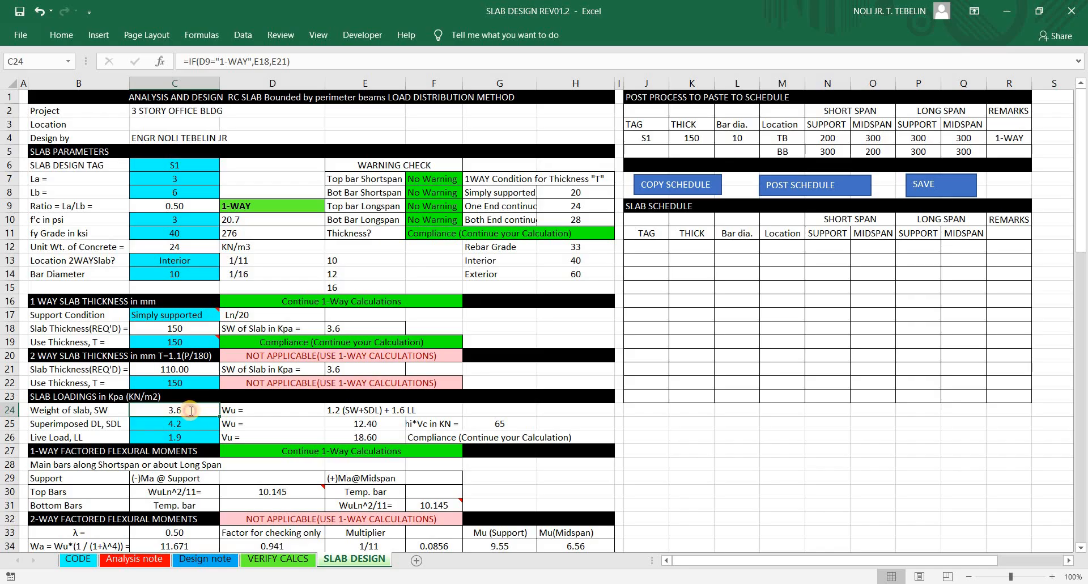
# Step: Examine the weight of slab formula and the superimposed dead load and live load inputs in the slab loadings
pyautogui.doubleClick(191, 411)
pyautogui.press('Escape')
pyautogui.click(195, 423)
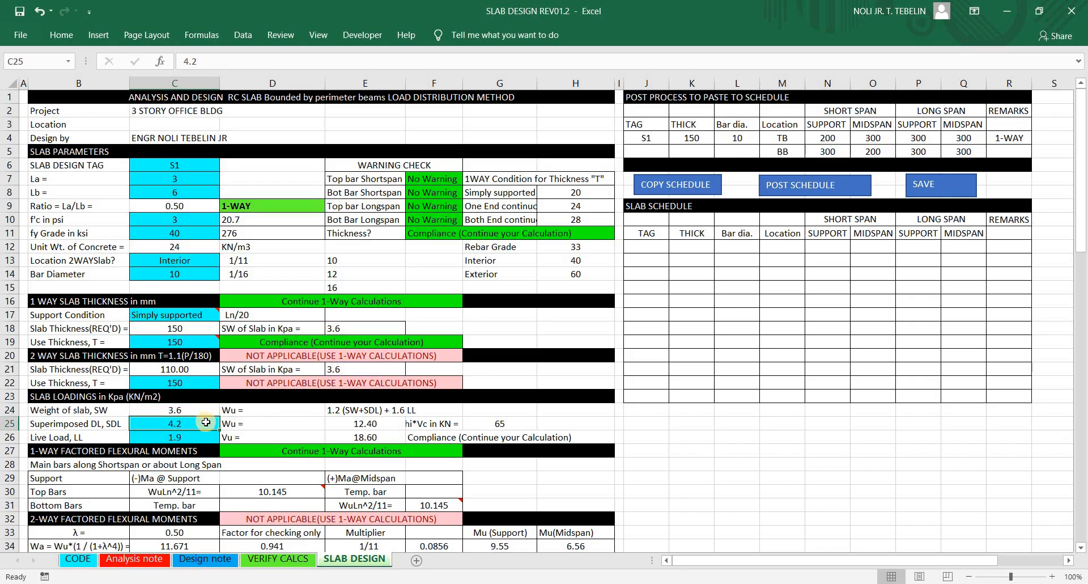
pyautogui.scroll(-1, 204, 419)
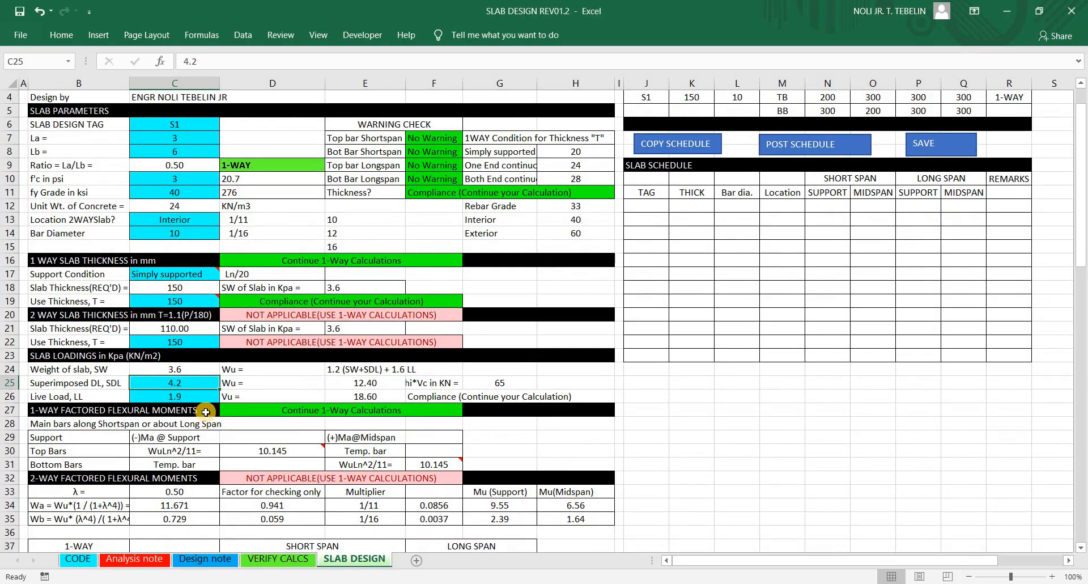
pyautogui.click(188, 391)
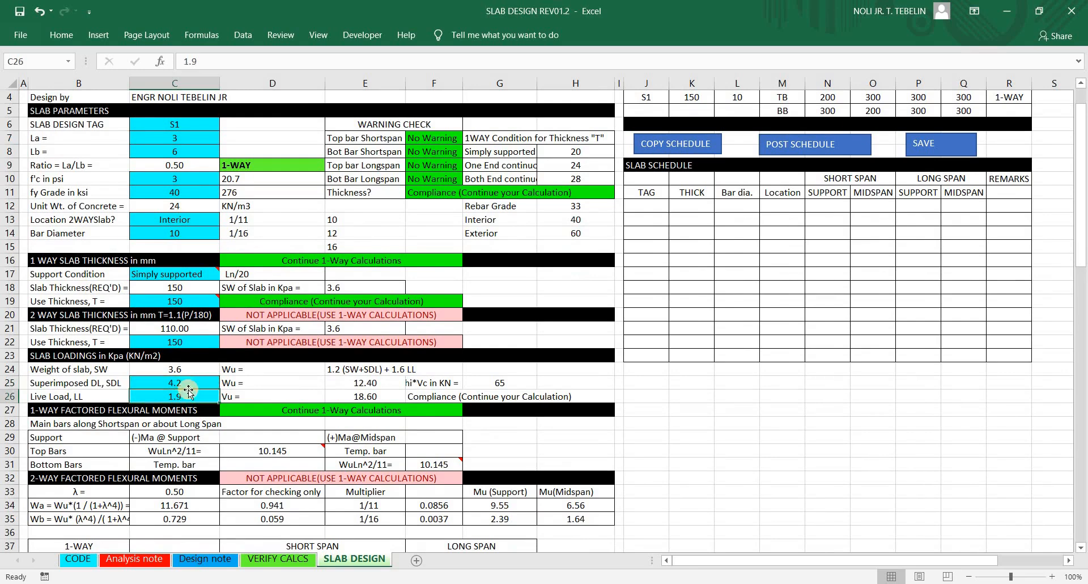
pyautogui.click(74, 383)
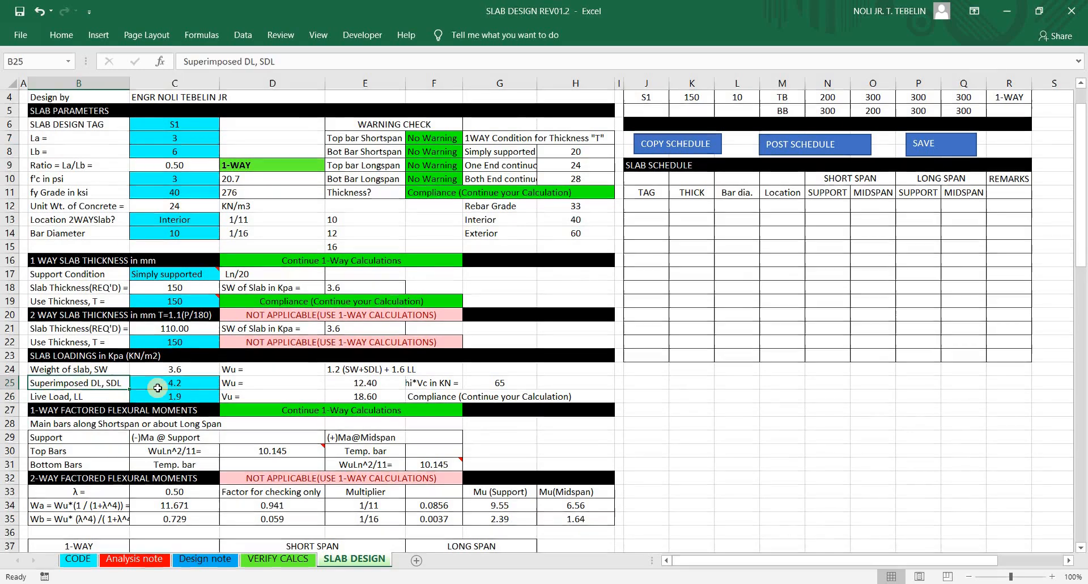
pyautogui.click(182, 385)
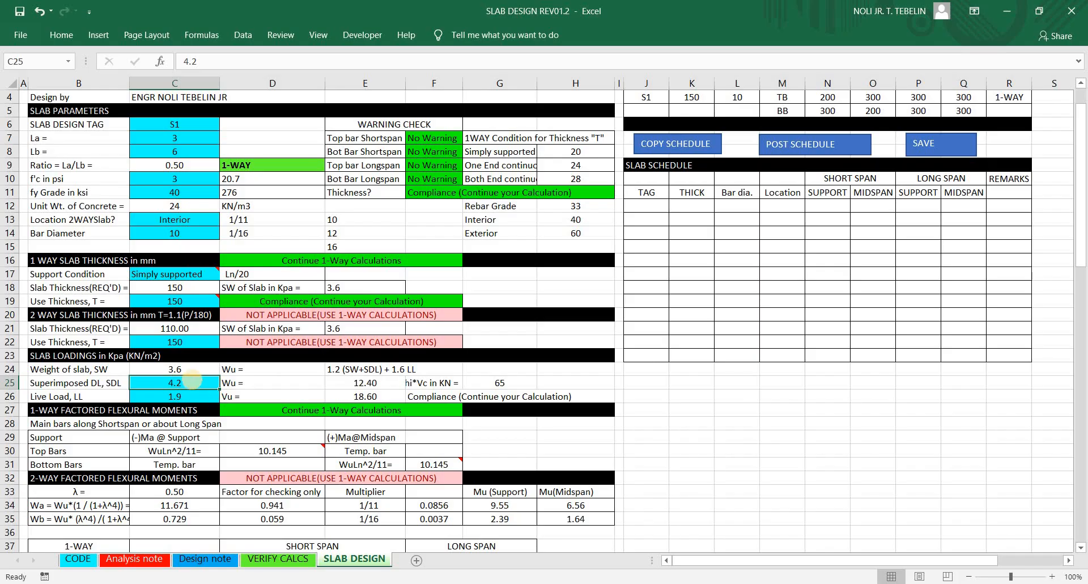
pyautogui.moveTo(179, 375)
pyautogui.mouseDown()
pyautogui.moveTo(162, 378)
pyautogui.moveTo(187, 377)
pyautogui.mouseUp()
# Step: Label cell K25 "topping" and calculate its load beside it in L25 with =0.05*24
pyautogui.click(690, 384)
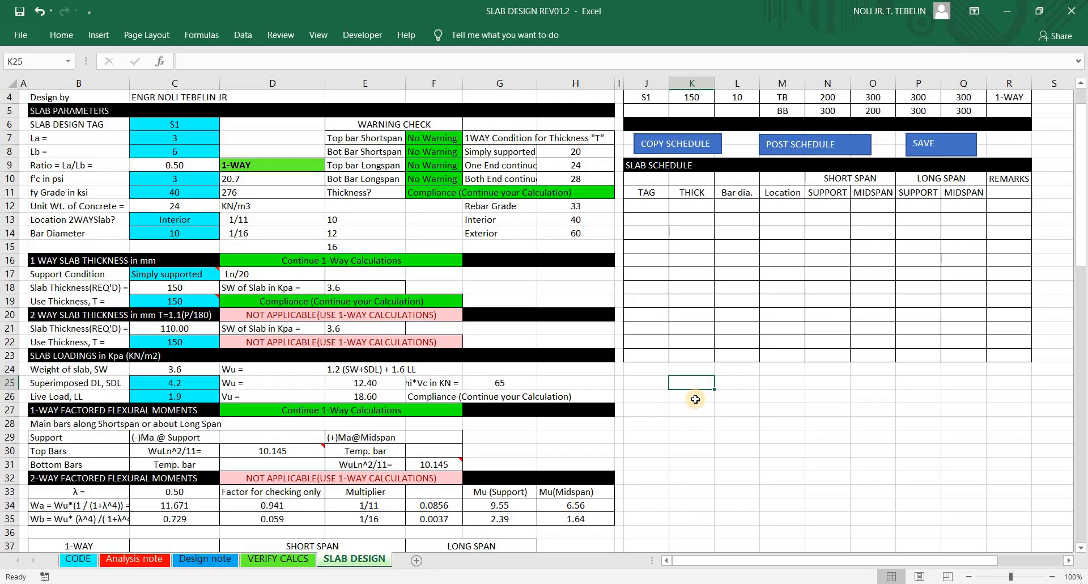
pyautogui.write('topping')
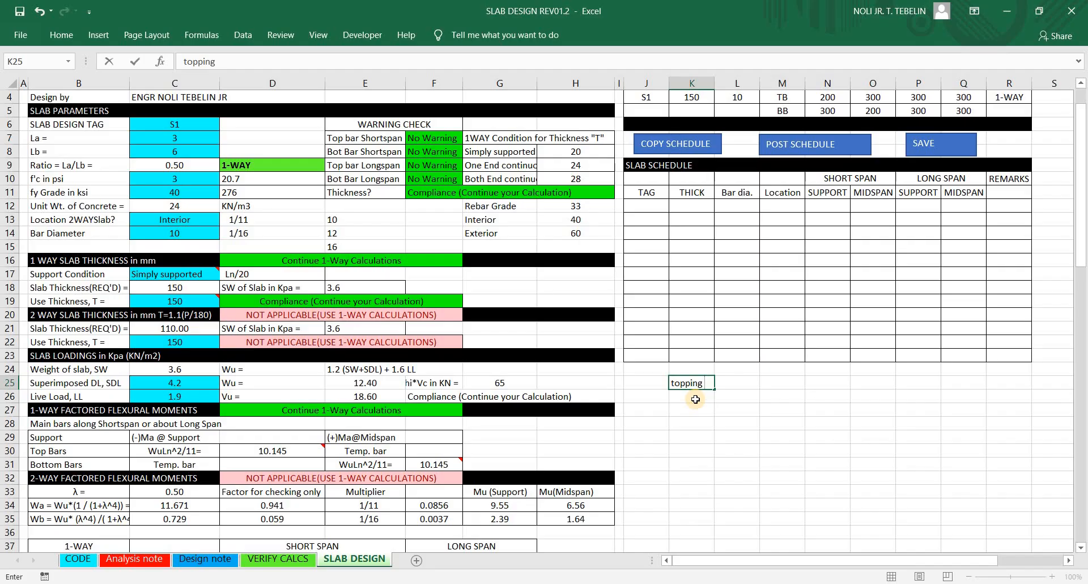
pyautogui.press('Return')
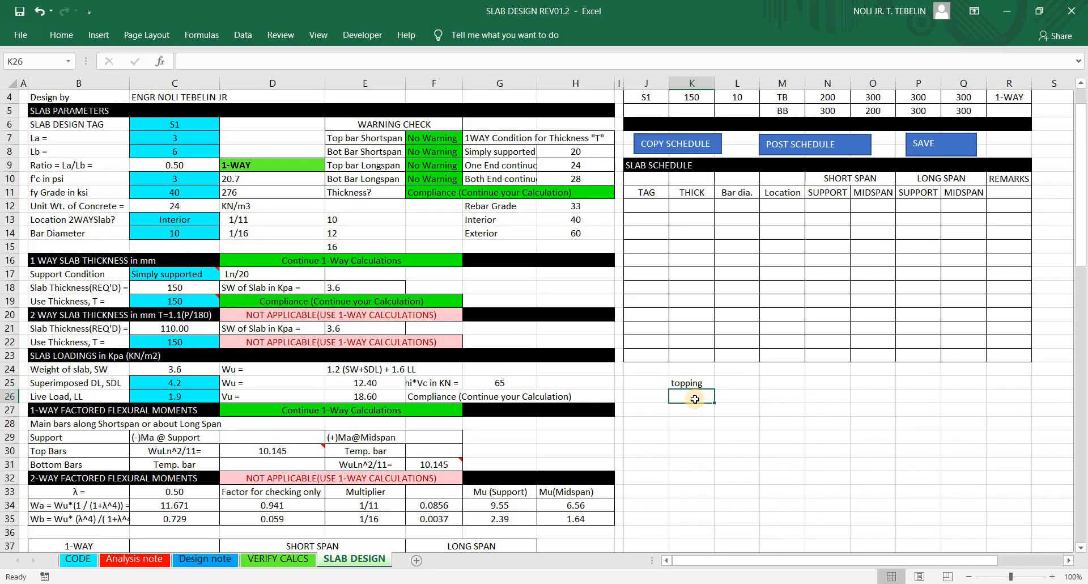
pyautogui.press('Menu')
pyautogui.press('Escape')
pyautogui.click(751, 387)
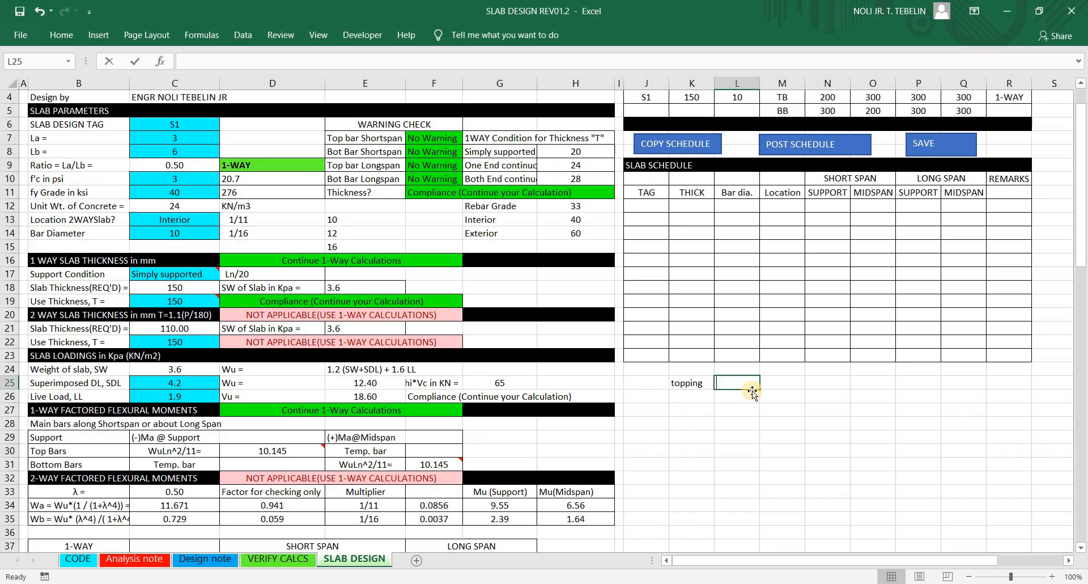
pyautogui.write('=0.05*24')
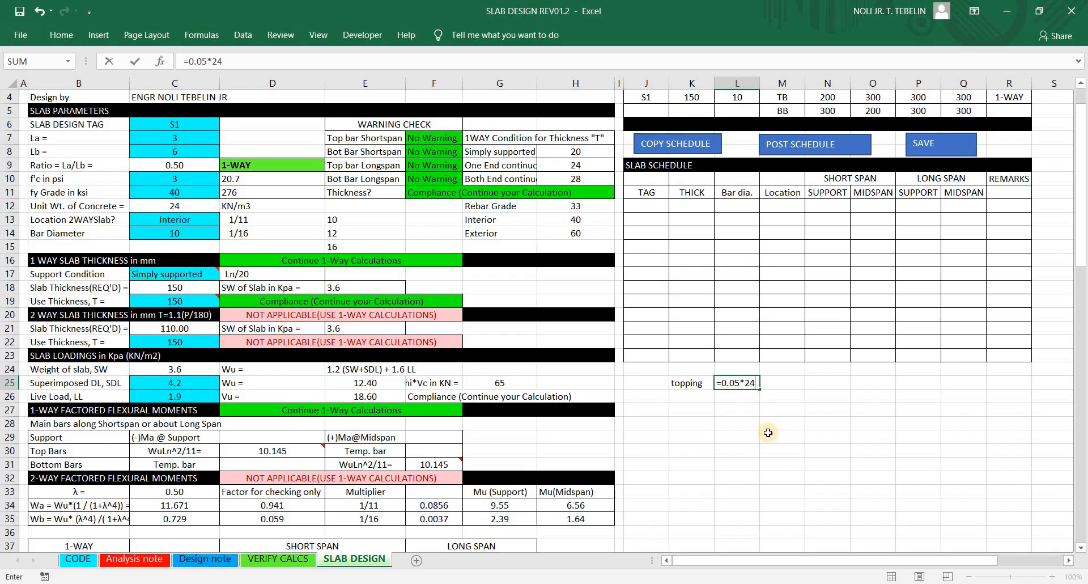
pyautogui.press('Return')
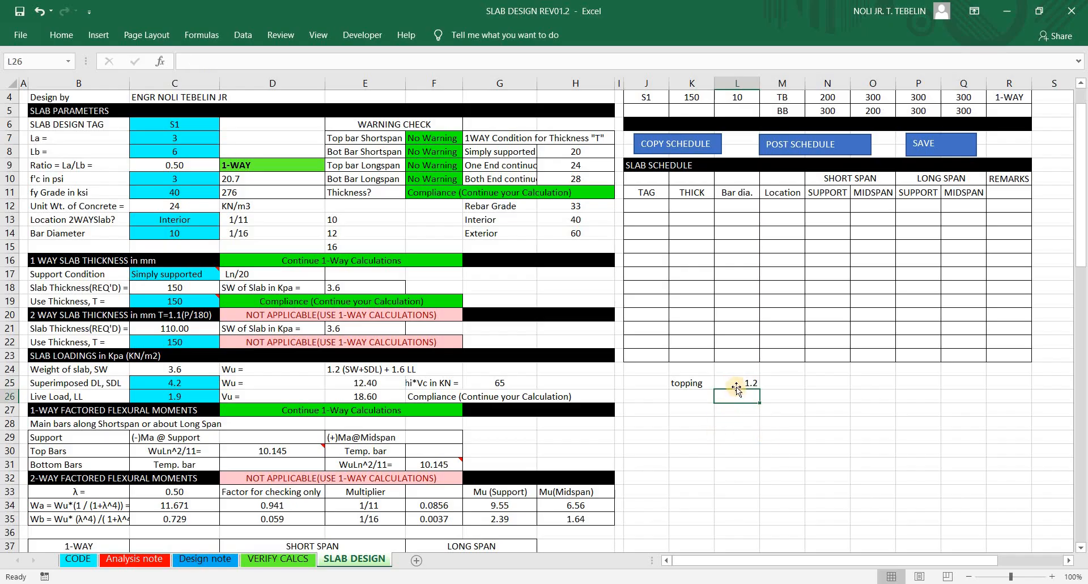
pyautogui.press('Up')
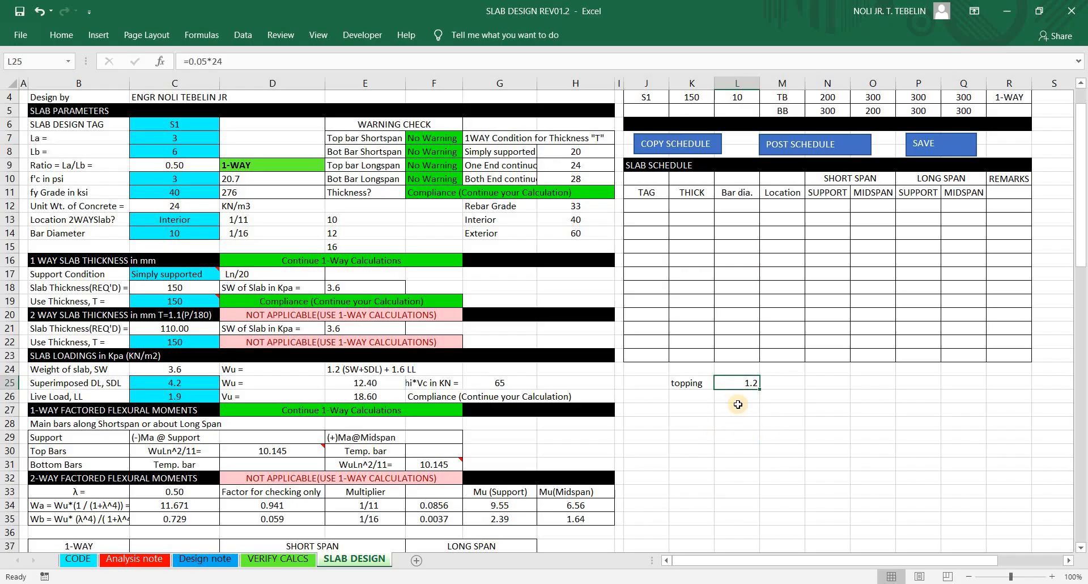
# Step: Enter 1 in cell L26 under the topping load, and clear it
pyautogui.click(686, 397)
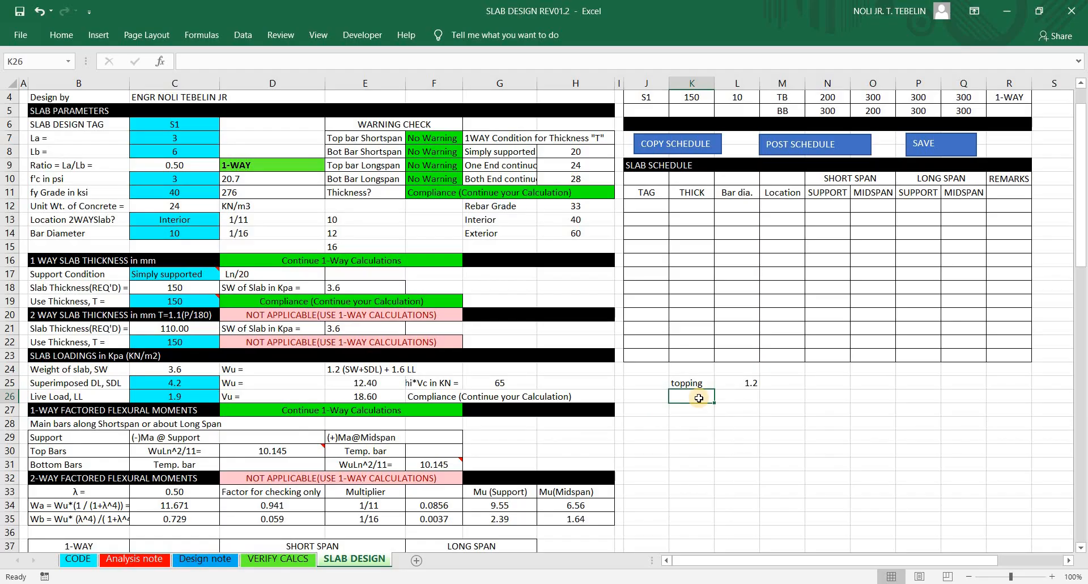
pyautogui.press('Right')
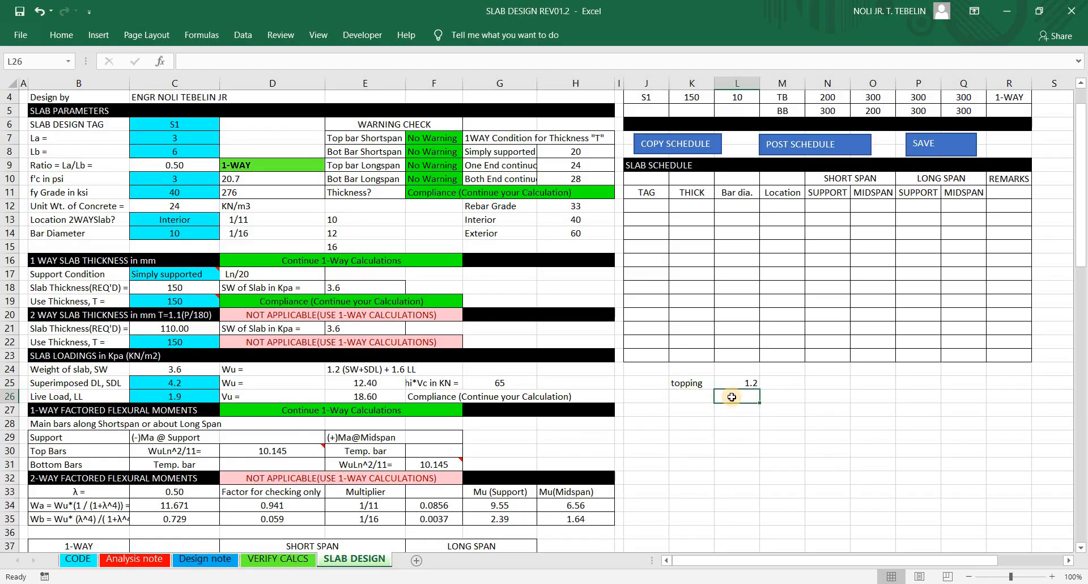
pyautogui.press('Left')
pyautogui.press('Right')
pyautogui.write('1')
pyautogui.press('Return')
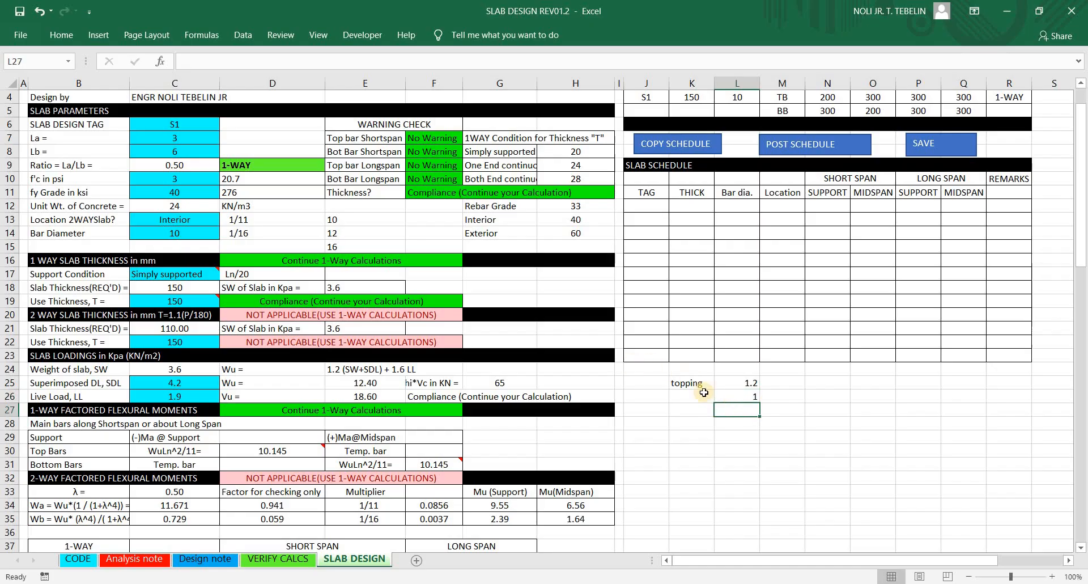
pyautogui.click(738, 395)
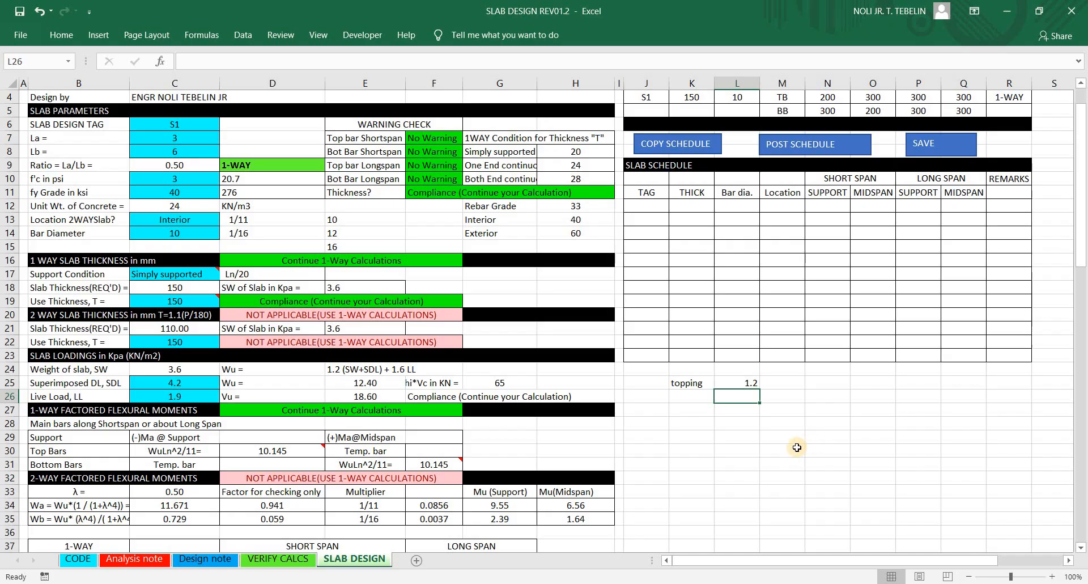
# Step: Sketch in blue a rectangular slab plan with partition walls enclosing two opposite corner rooms, below the slab schedule
pyautogui.moveTo(794, 387)
pyautogui.mouseDown()
pyautogui.moveTo(801, 512)
pyautogui.moveTo(928, 543)
pyautogui.moveTo(930, 381)
pyautogui.mouseUp()
pyautogui.click(813, 395)
pyautogui.moveTo(793, 388)
pyautogui.mouseDown()
pyautogui.moveTo(889, 362)
pyautogui.moveTo(934, 384)
pyautogui.mouseUp()
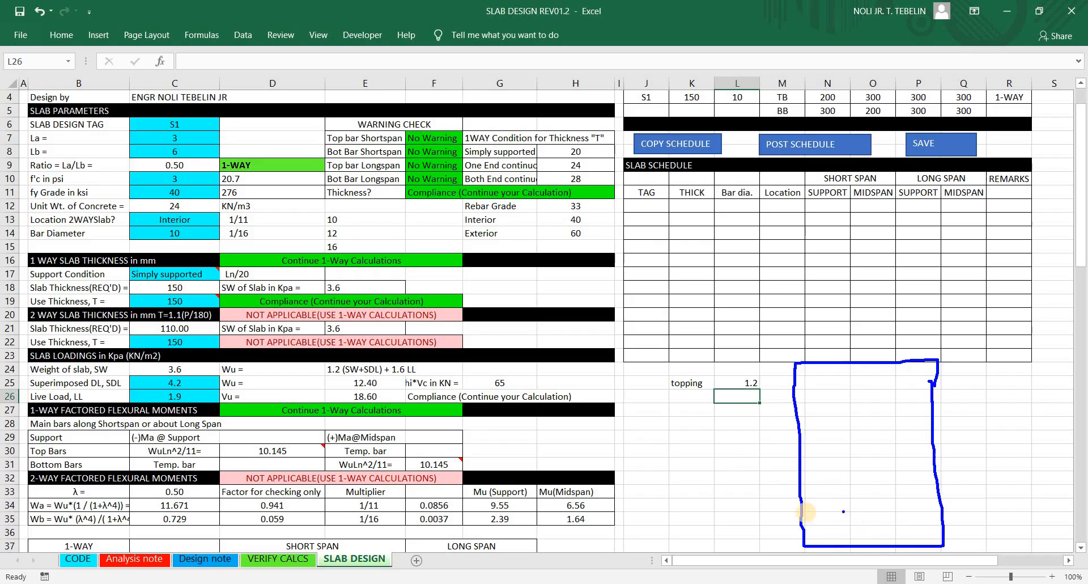
pyautogui.moveTo(801, 502)
pyautogui.mouseDown()
pyautogui.moveTo(864, 500)
pyautogui.moveTo(868, 546)
pyautogui.mouseUp()
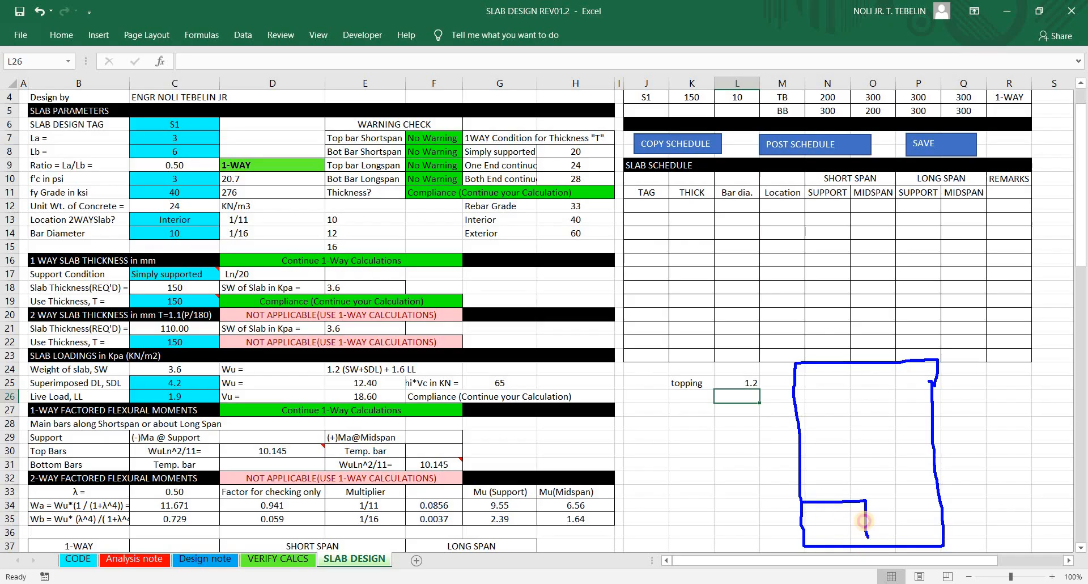
pyautogui.click(876, 412)
pyautogui.moveTo(803, 433); pyautogui.dragTo(818, 432)
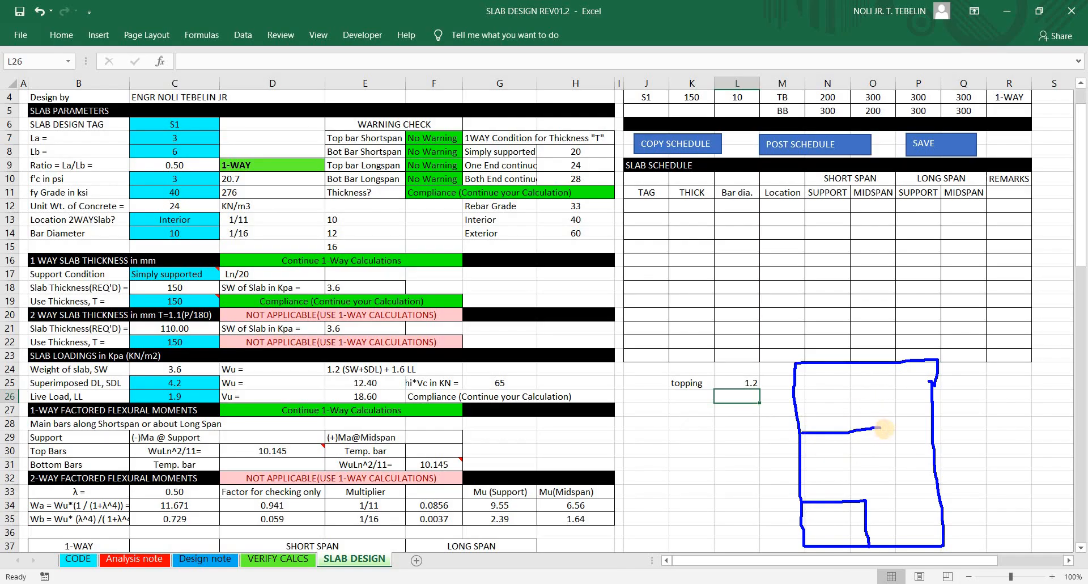
pyautogui.moveTo(877, 362); pyautogui.dragTo(879, 436)
pyautogui.click(877, 456)
# Step: Label the partition wall segments on the sketched plan L1, L2, L3 and L4
pyautogui.moveTo(885, 390); pyautogui.dragTo(897, 403)
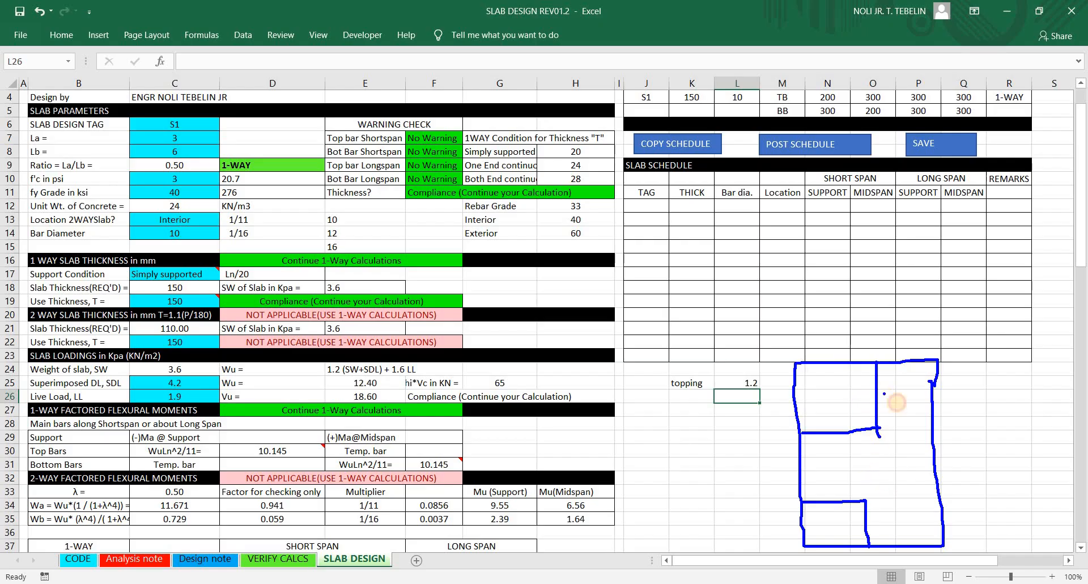
pyautogui.click(837, 450)
pyautogui.moveTo(858, 451); pyautogui.dragTo(859, 460)
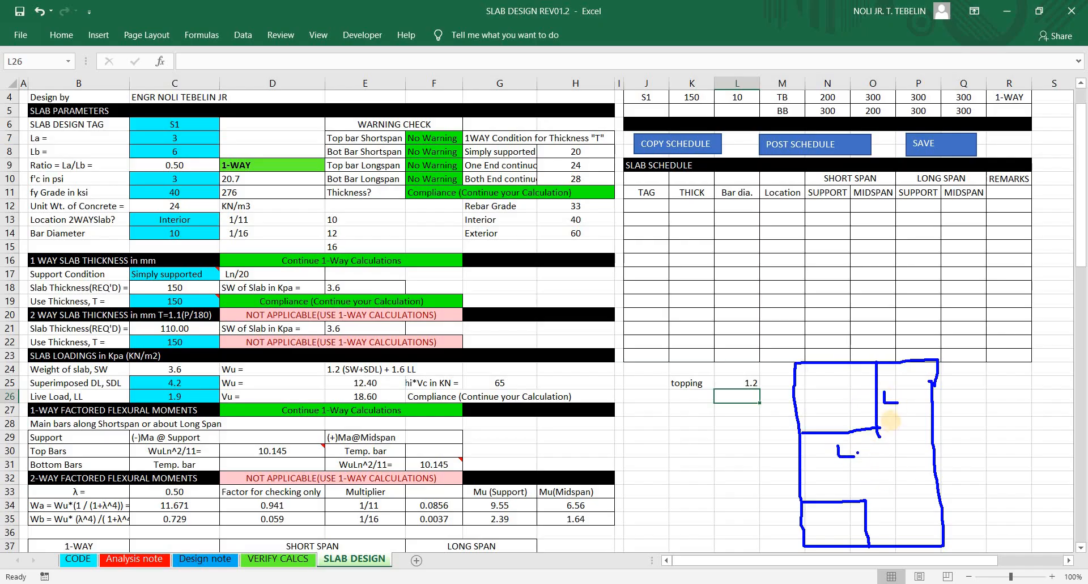
pyautogui.moveTo(901, 400); pyautogui.dragTo(913, 409)
pyautogui.click(910, 424)
pyautogui.click(873, 512)
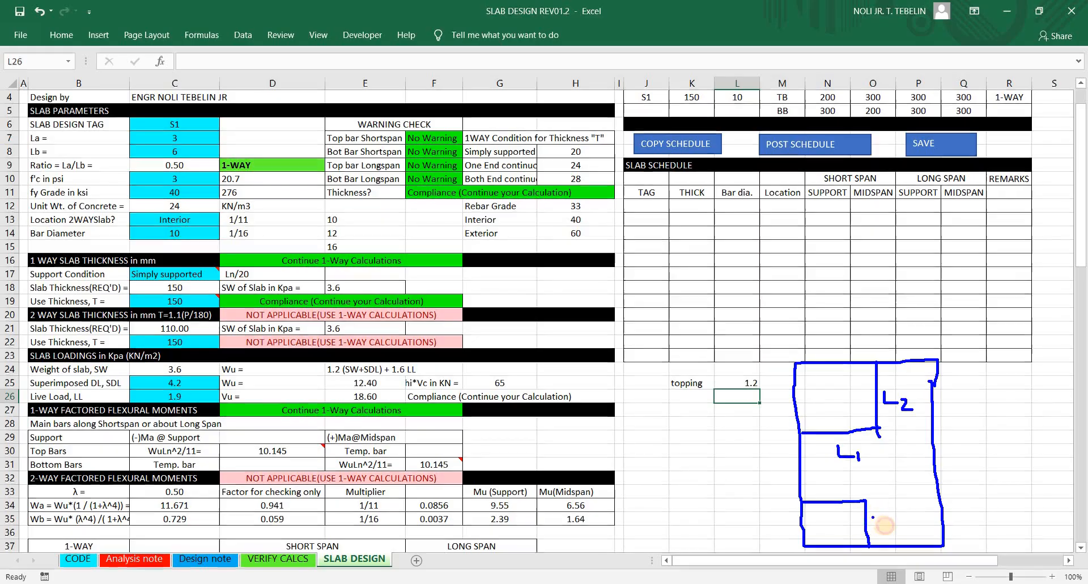
pyautogui.moveTo(877, 509); pyautogui.dragTo(895, 530)
pyautogui.click(830, 479)
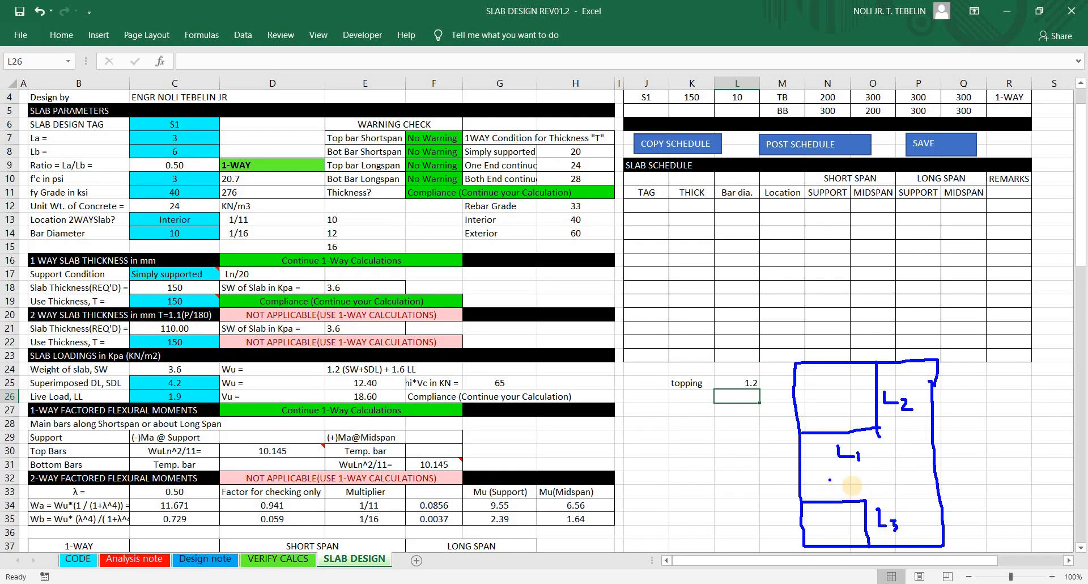
pyautogui.click(867, 494)
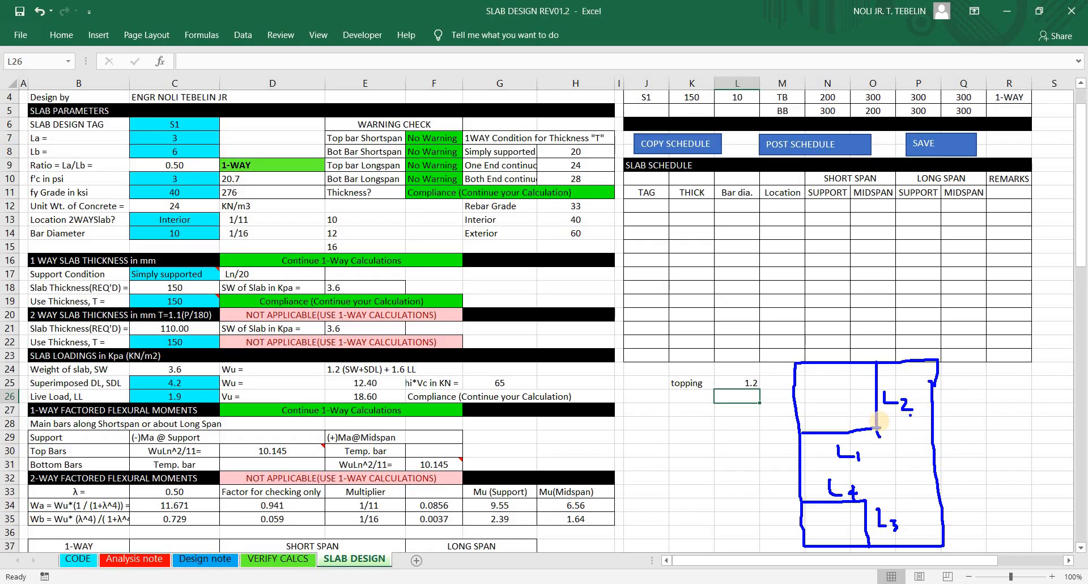
# Step: Mark and loop around walls L1 and L2 on the sketched plan, and clear the whole sketch
pyautogui.moveTo(865, 436)
pyautogui.mouseDown()
pyautogui.moveTo(856, 440)
pyautogui.moveTo(861, 426)
pyautogui.mouseUp()
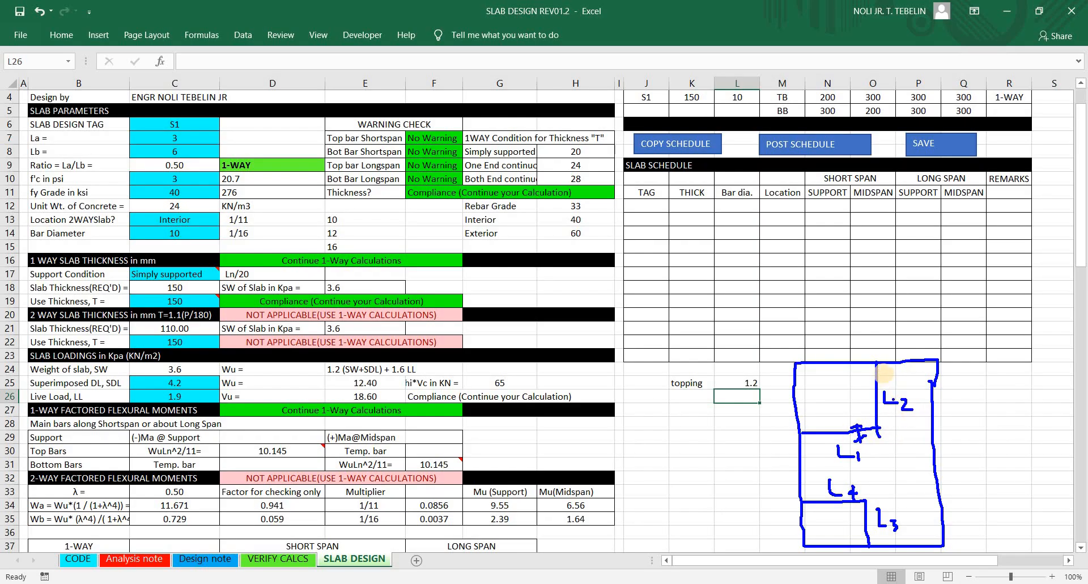
pyautogui.moveTo(884, 373); pyautogui.dragTo(857, 434)
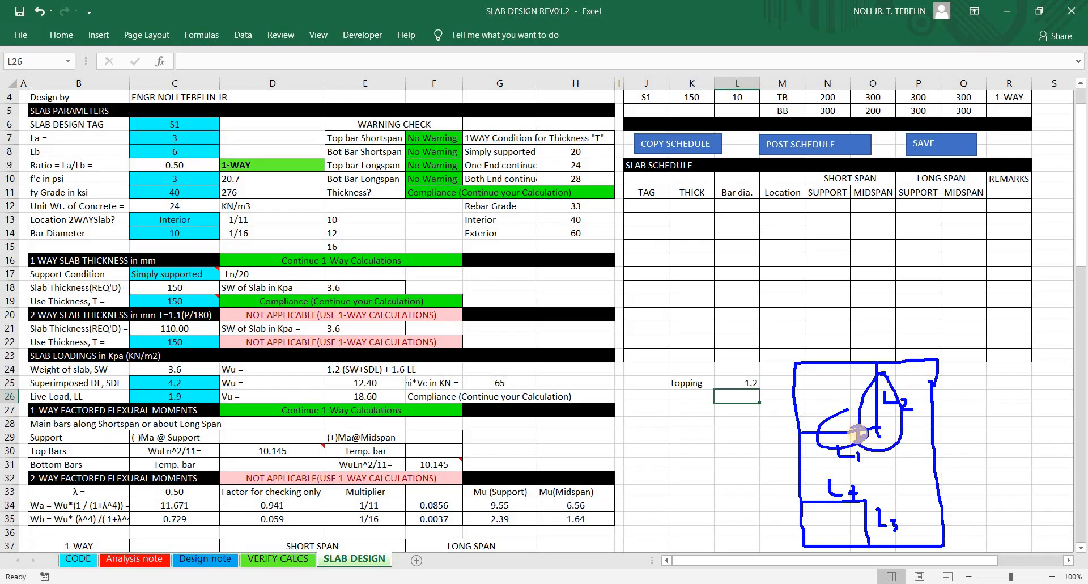
pyautogui.press('Escape')
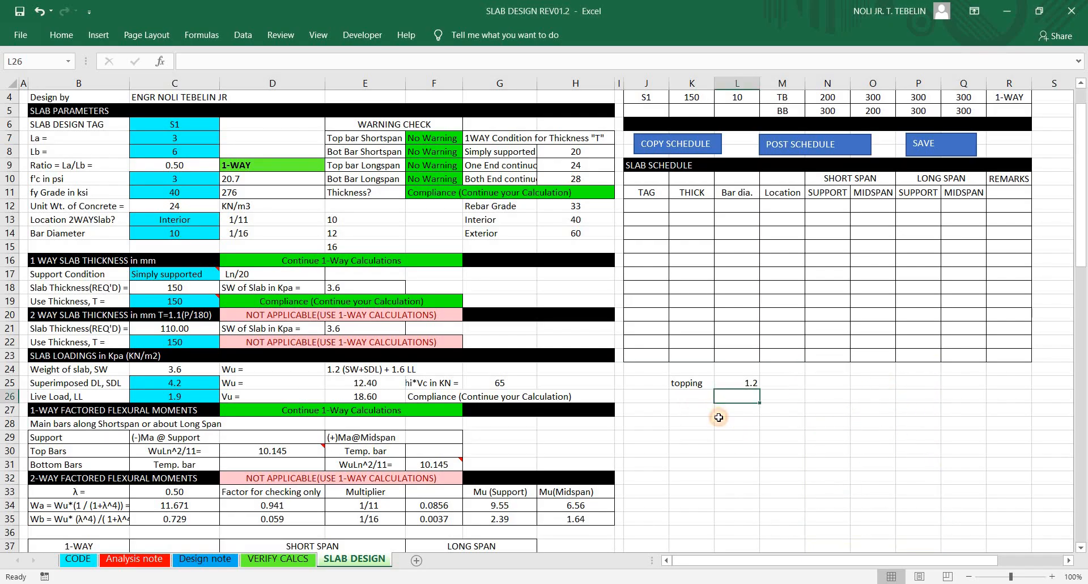
# Step: Label cell K26 "part" under topping and enter a load of 2.5 beside it in L26
pyautogui.press('Left')
pyautogui.write('pa')
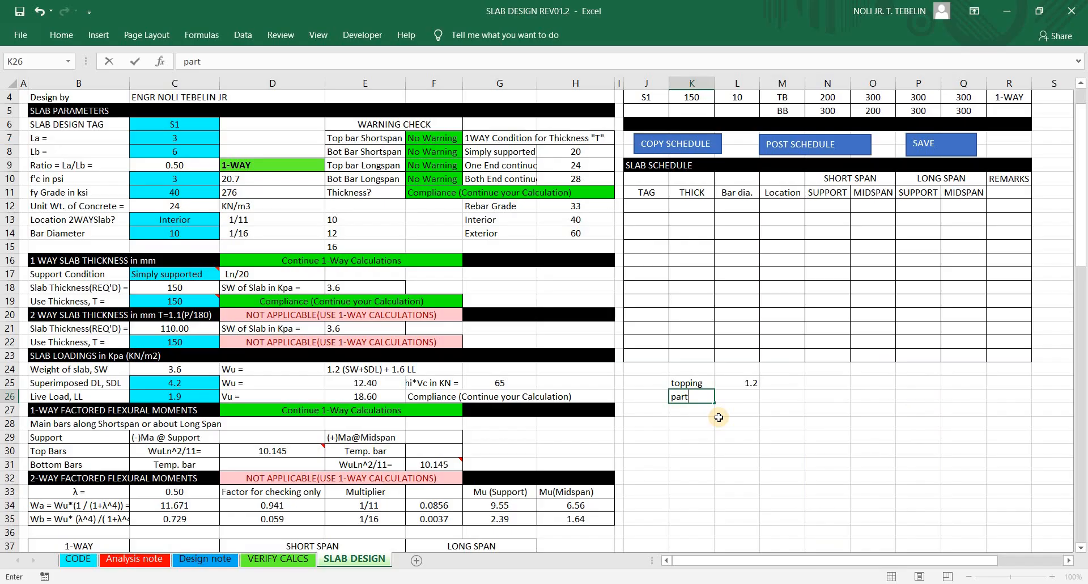
pyautogui.write('rt')
pyautogui.press('Tab')
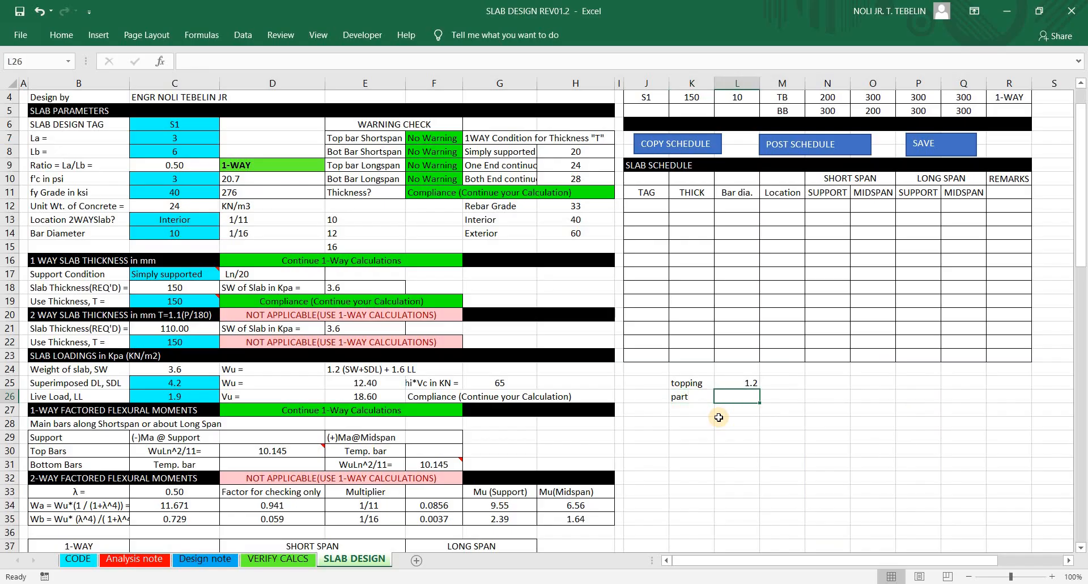
pyautogui.write('2.5')
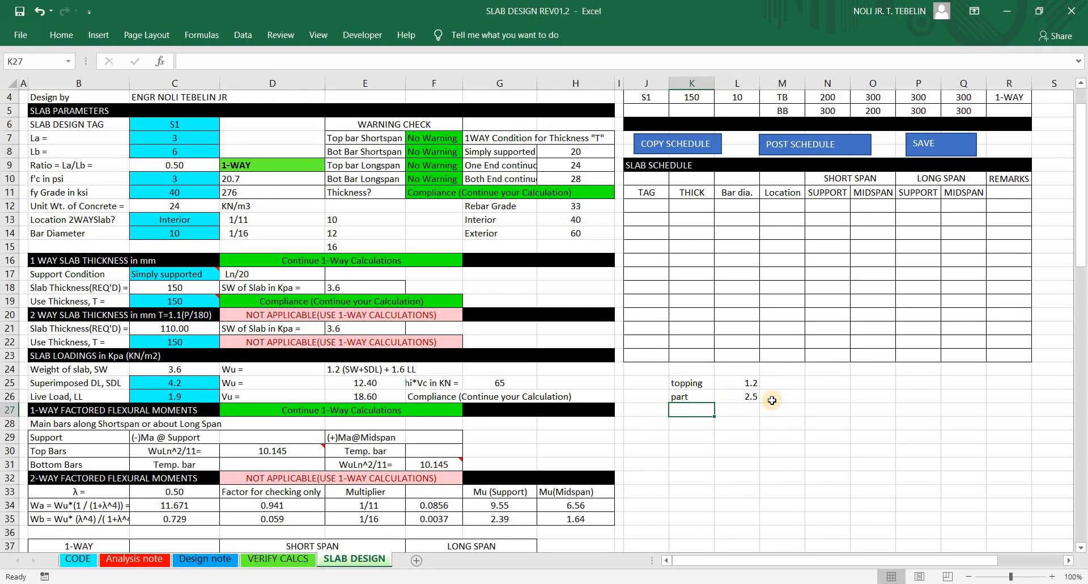
pyautogui.hotkey('ctrl', 'Return')
# Step: Extend the label in cell K26 to read "part wall"
pyautogui.click(778, 387)
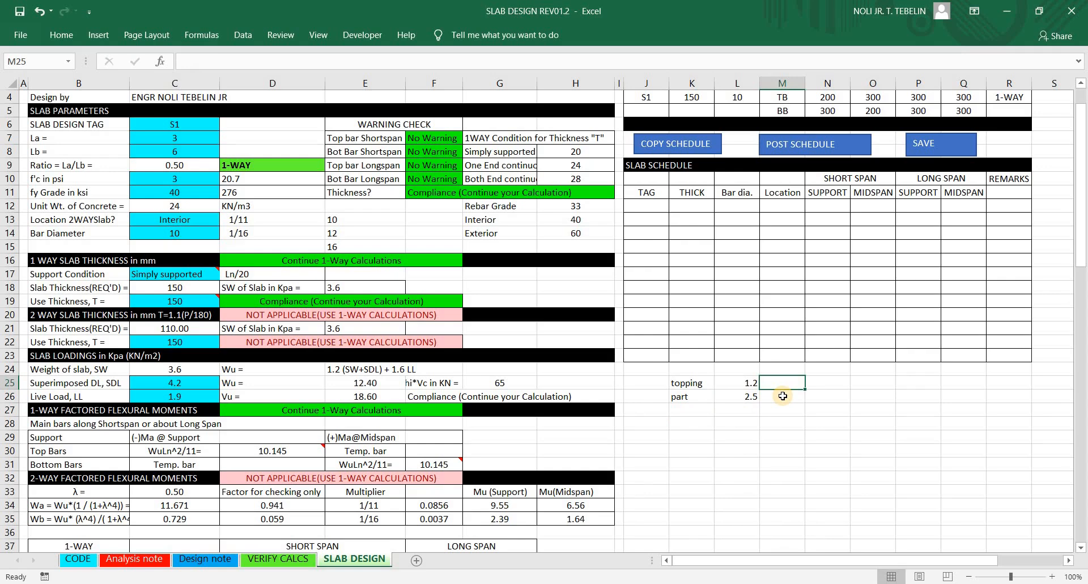
pyautogui.click(694, 384)
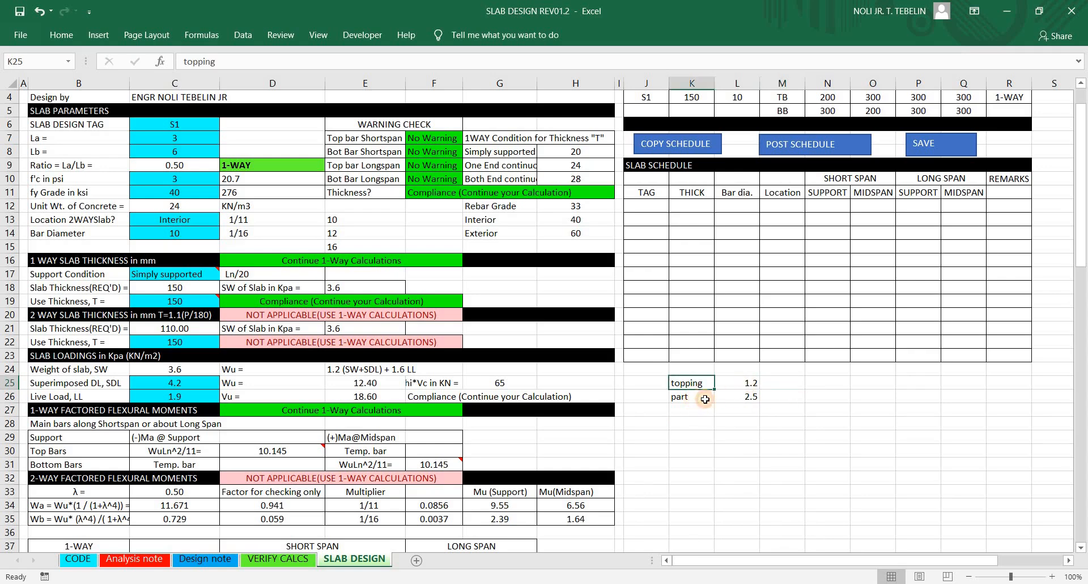
pyautogui.click(697, 399)
pyautogui.doubleClick(697, 399)
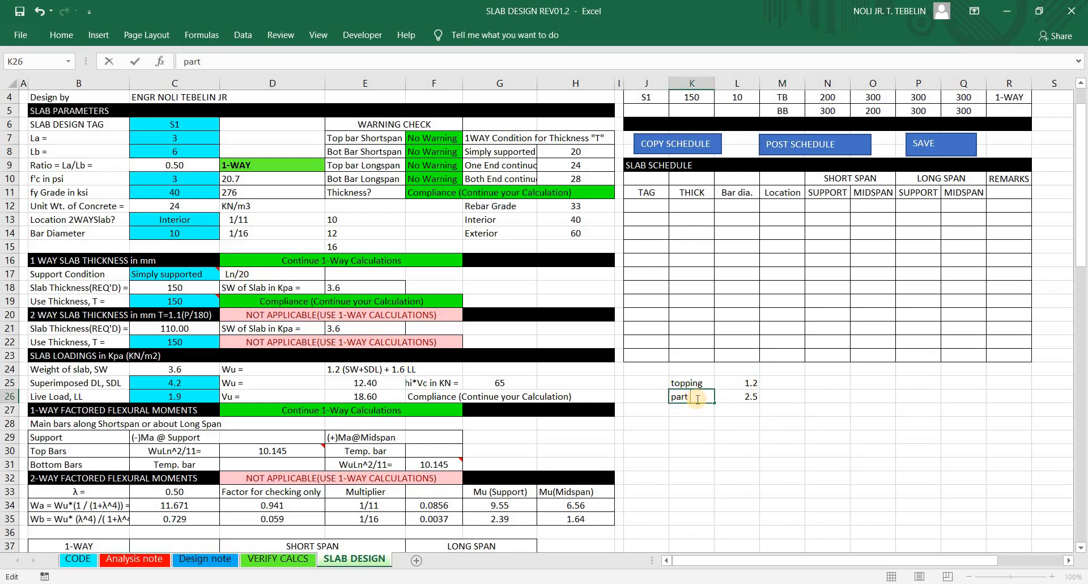
pyautogui.press('Return')
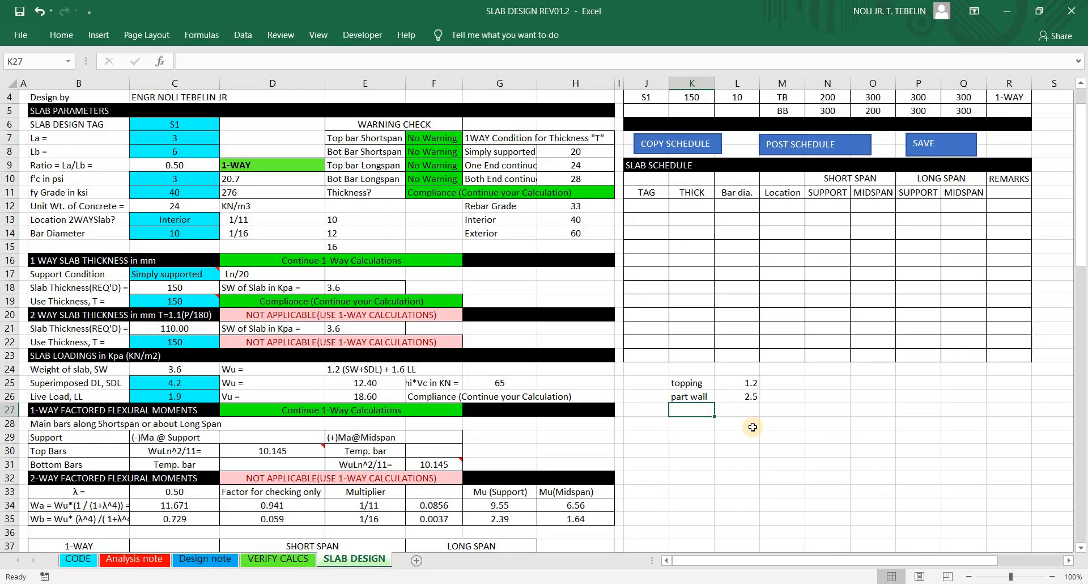
# Step: Enter 0.5 in cell L27 and label it "ceiling" in K27
pyautogui.click(743, 412)
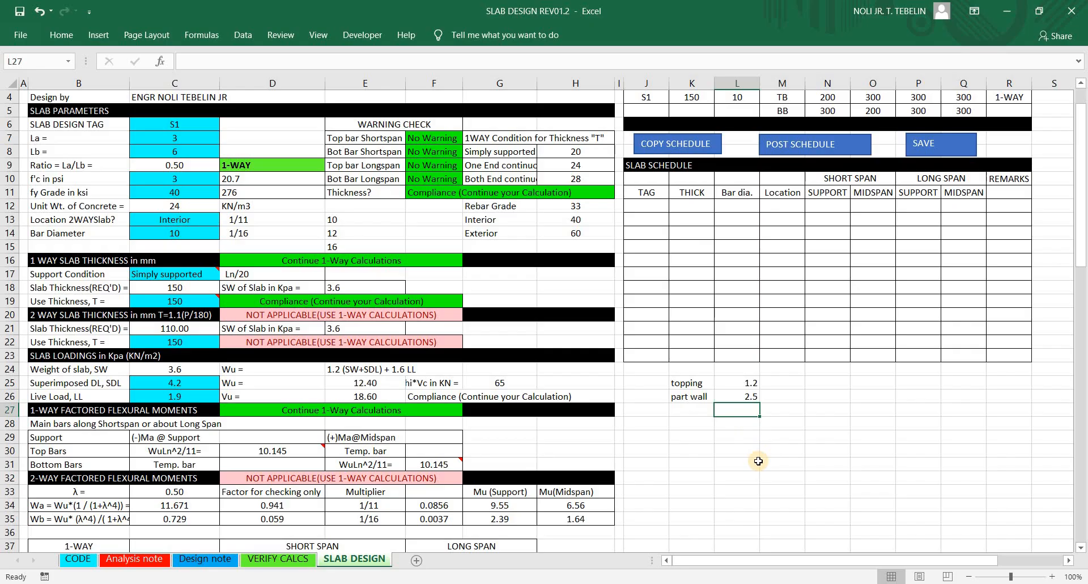
pyautogui.write('0.5')
pyautogui.click(751, 449)
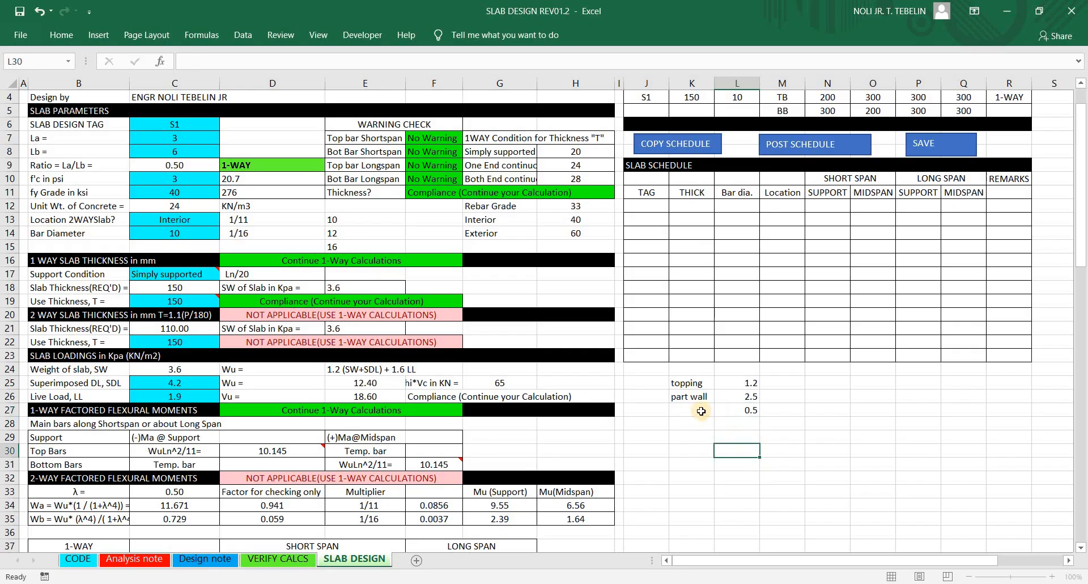
pyautogui.click(709, 416)
pyautogui.write('ceiling')
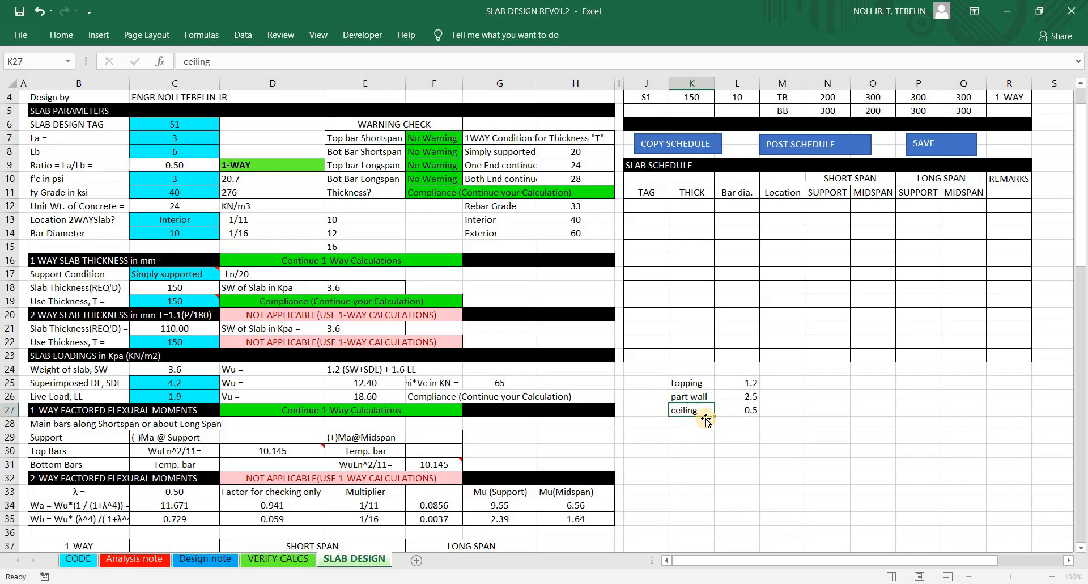
# Step: Total the topping, part wall and ceiling loads in L28 with a SUM of L25:L27, and compare it with the superimposed DL input
pyautogui.moveTo(744, 384); pyautogui.dragTo(737, 427)
pyautogui.click(737, 427)
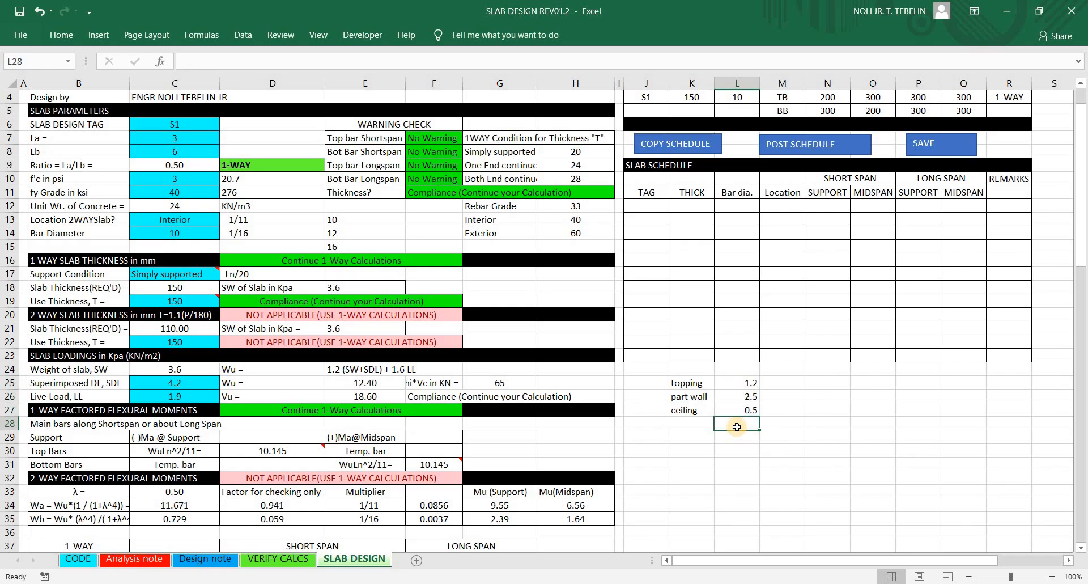
pyautogui.write('=sum(')
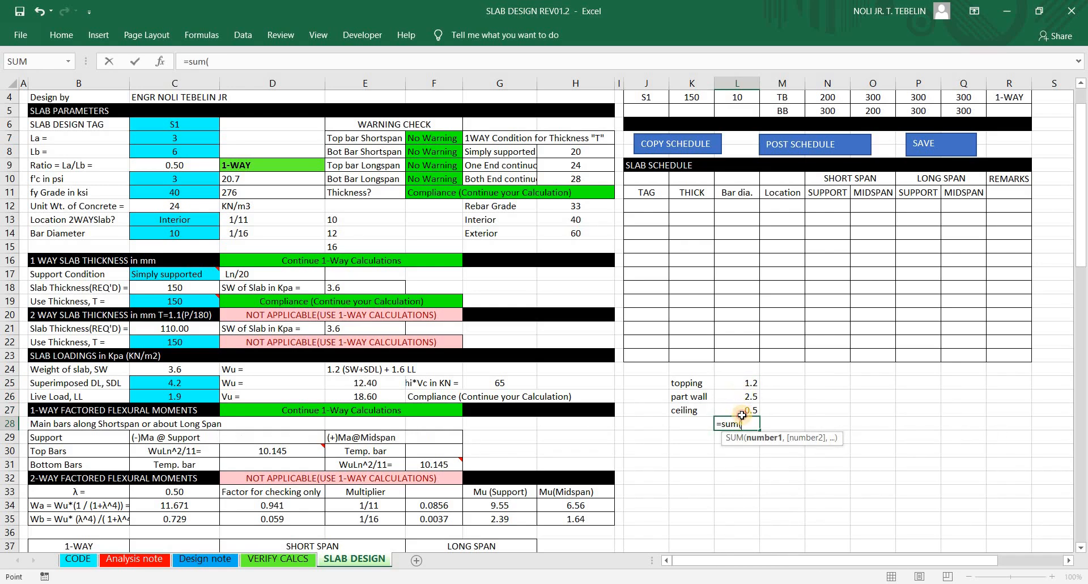
pyautogui.moveTo(740, 385); pyautogui.dragTo(741, 415)
pyautogui.write(')')
pyautogui.press('Return')
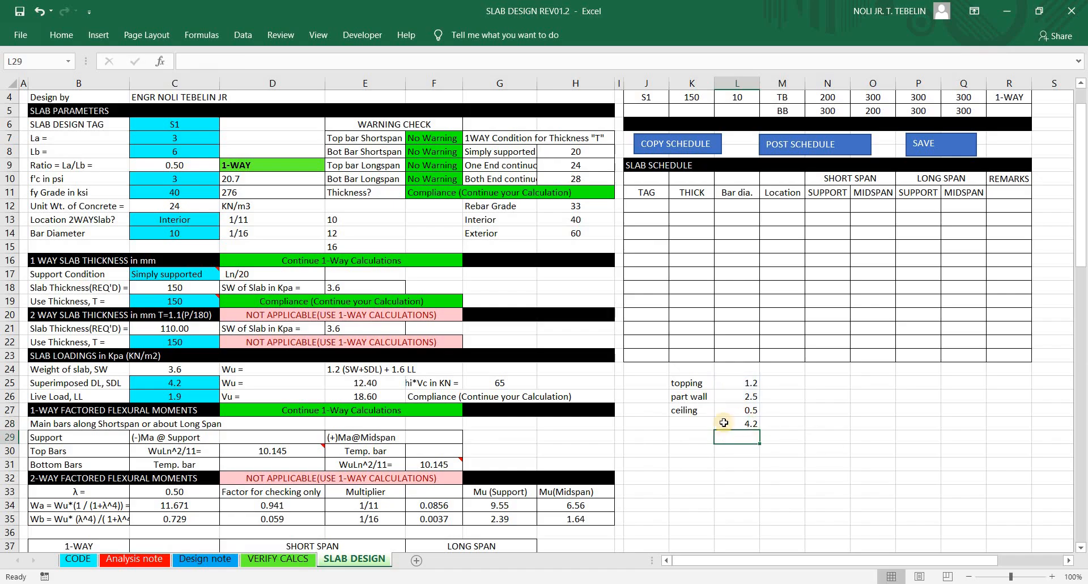
pyautogui.click(724, 424)
pyautogui.click(196, 384)
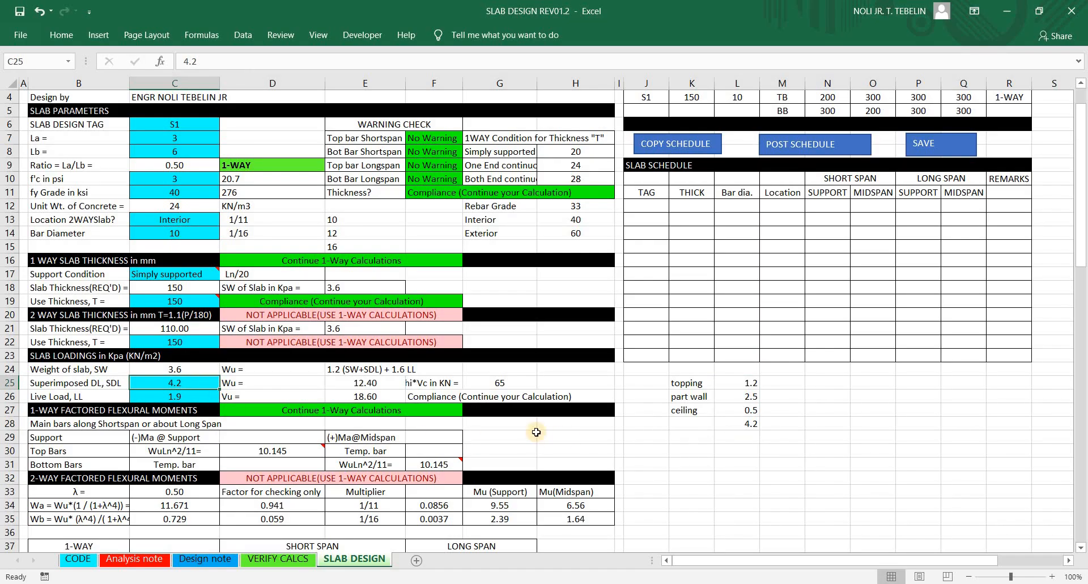
# Step: Delete the superimposed dead load working in K25:L28
pyautogui.moveTo(683, 383); pyautogui.dragTo(745, 423)
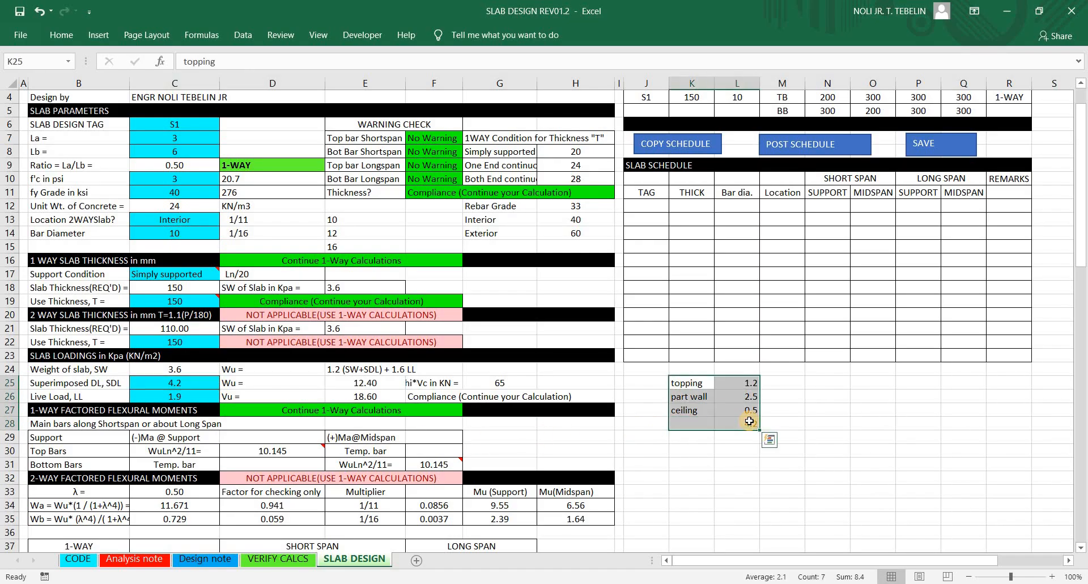
pyautogui.press('Delete')
pyautogui.click(737, 437)
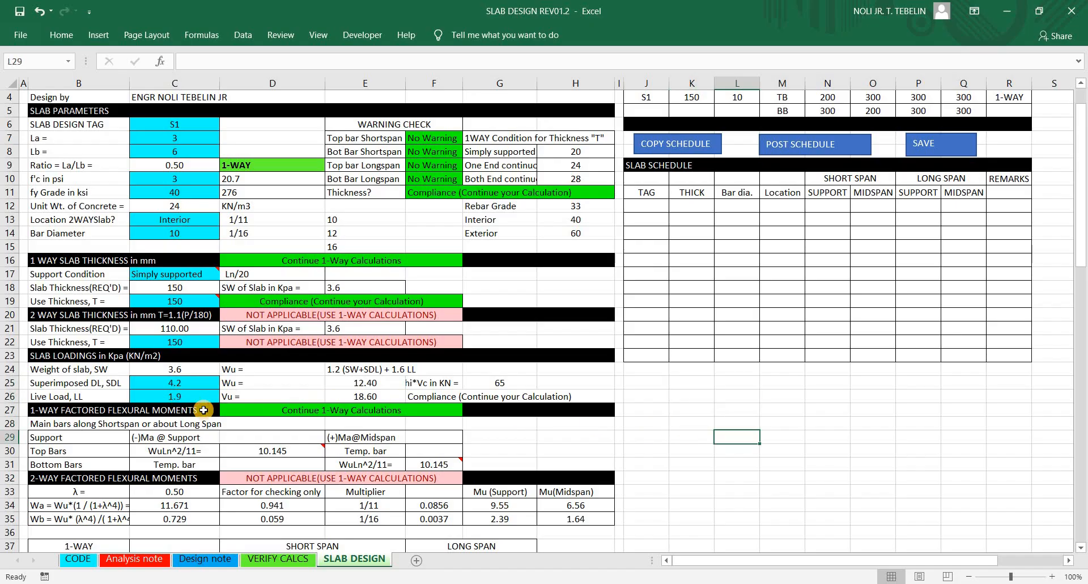
# Step: Examine the live load input, the factored moments, and the rebar area and spacing calculations for both spans
pyautogui.click(202, 399)
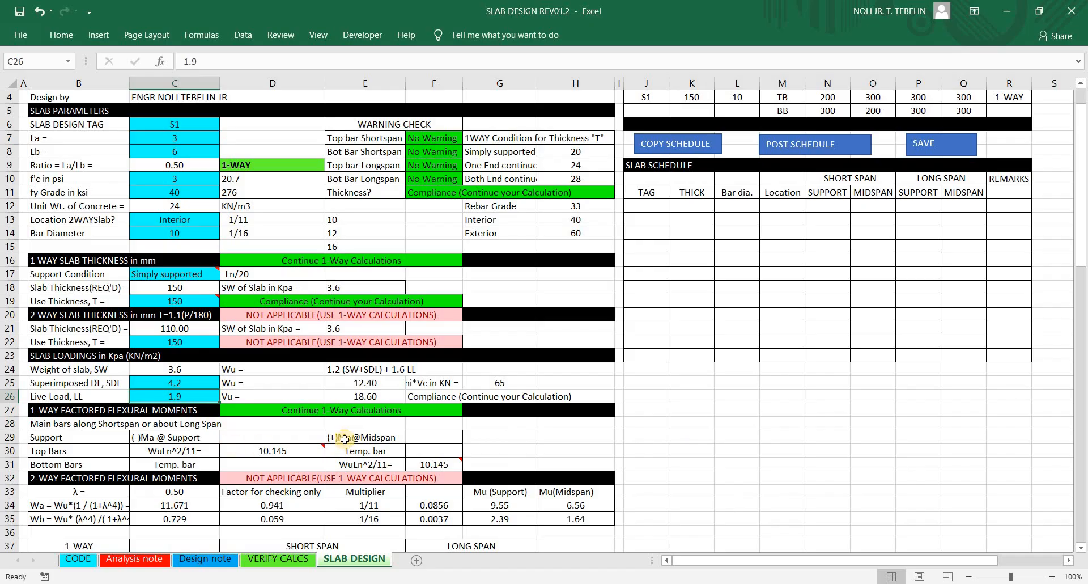
pyautogui.scroll(1, 349, 436)
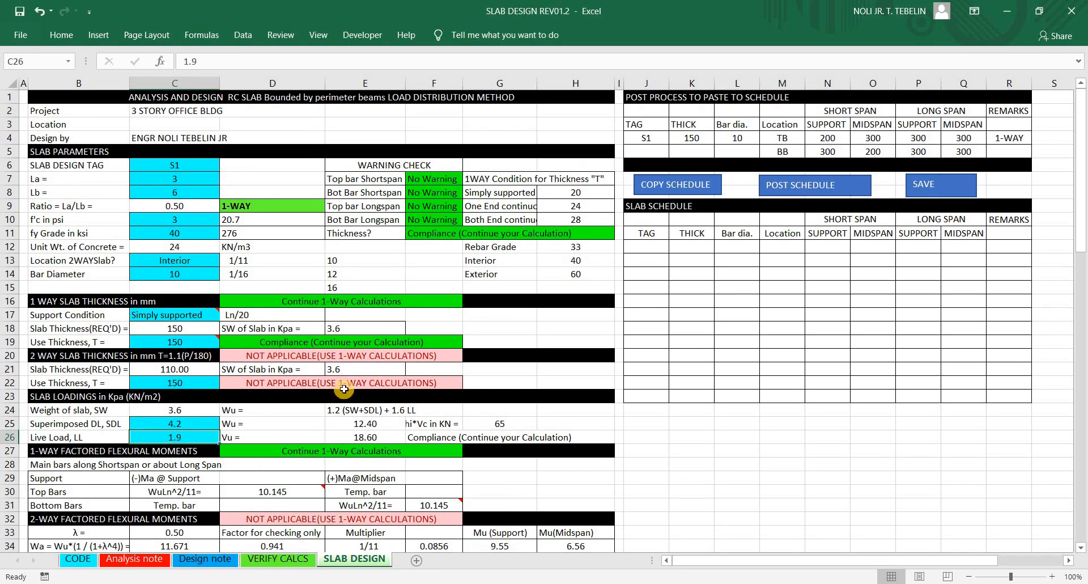
pyautogui.scroll(-3, 397, 406)
pyautogui.scroll(-11, 304, 376)
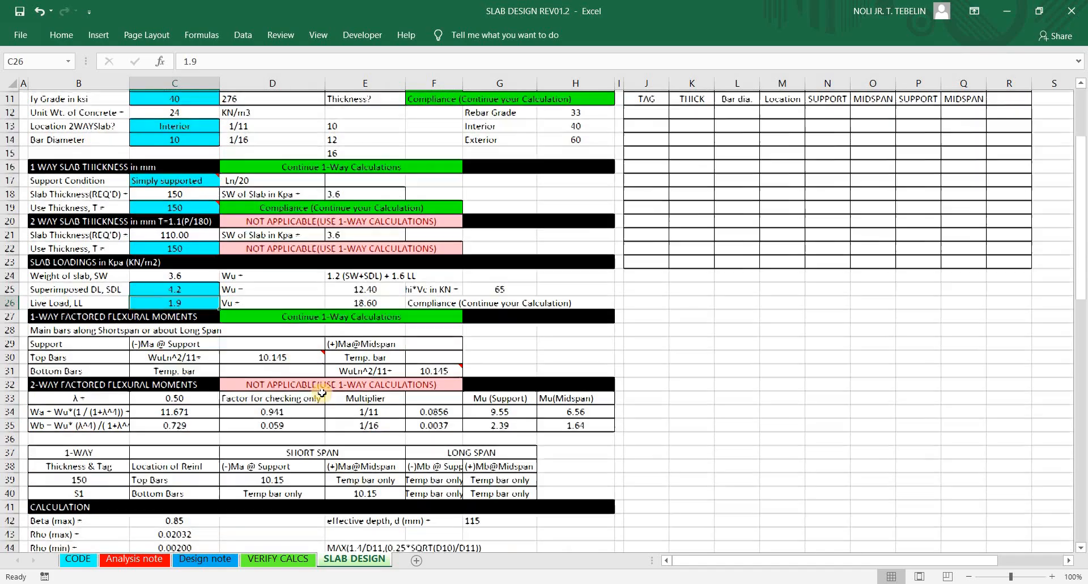
pyautogui.scroll(-2, 327, 398)
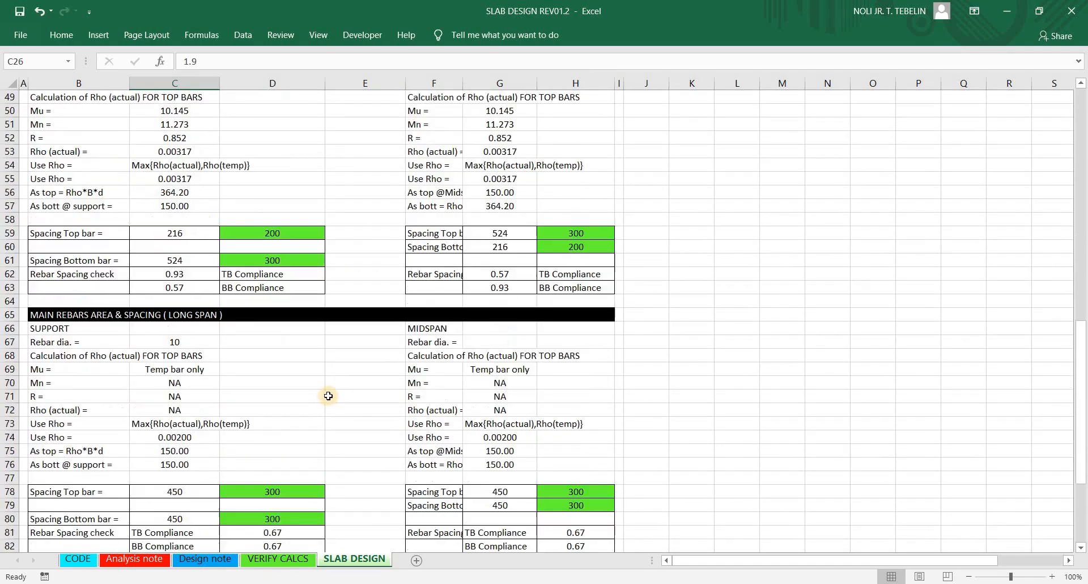
pyautogui.scroll(16, 327, 394)
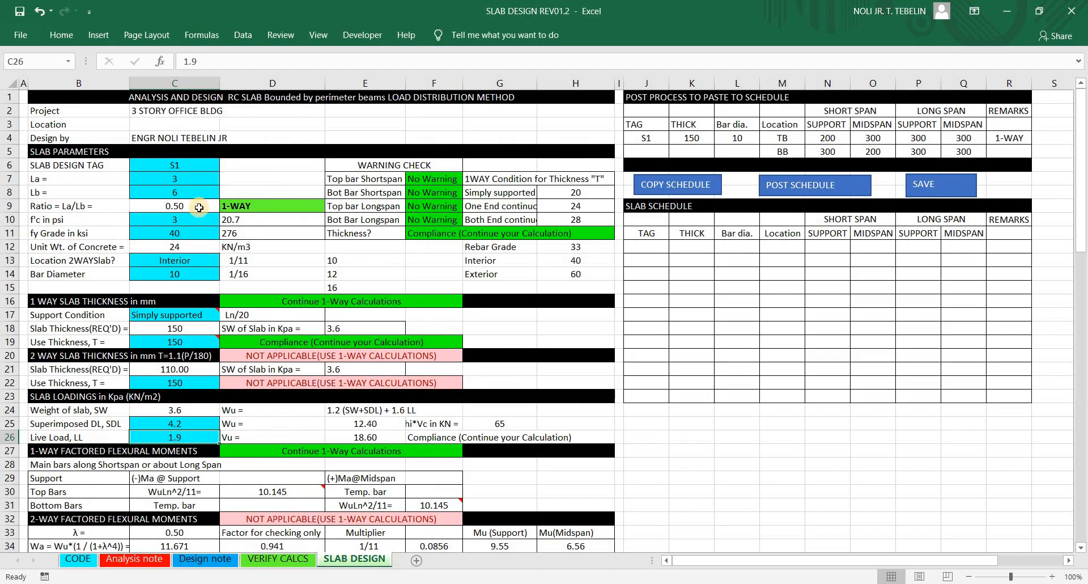
pyautogui.scroll(-1, 281, 339)
pyautogui.scroll(-2, 282, 339)
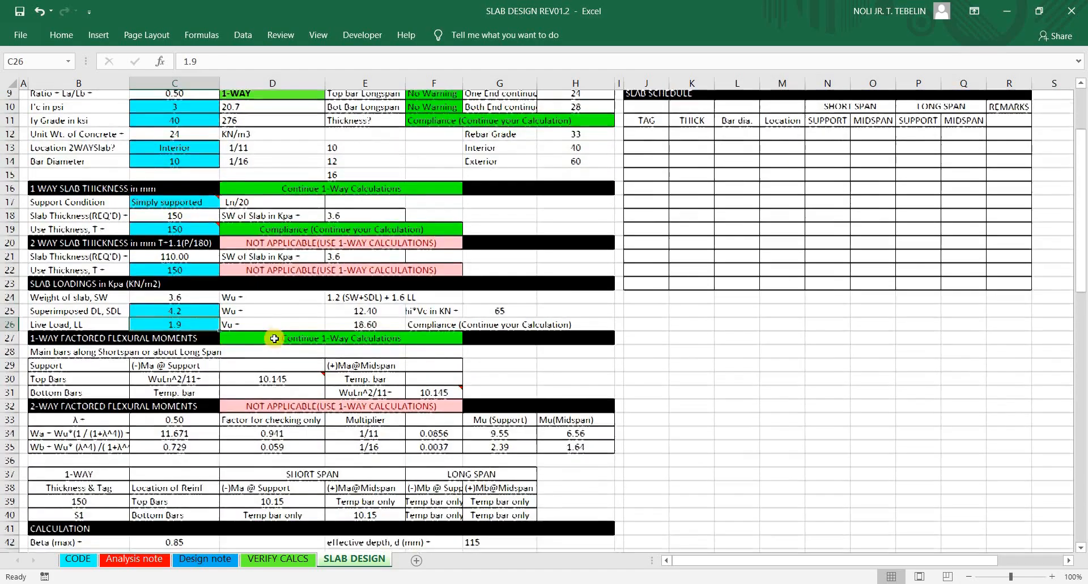
pyautogui.scroll(4, 271, 331)
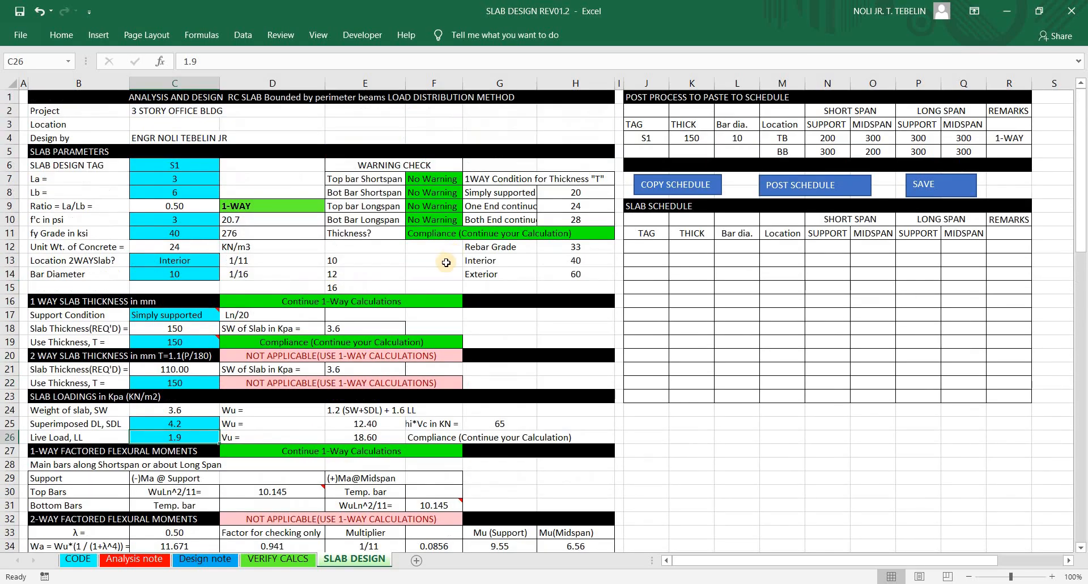
# Step: Examine slab S1's post-process row, checking the source references of the tag, thickness, bar diameter, bar location and short-span support cells
pyautogui.moveTo(1049, 117)
pyautogui.mouseDown()
pyautogui.moveTo(682, 109)
pyautogui.moveTo(757, 170)
pyautogui.moveTo(1075, 131)
pyautogui.moveTo(987, 123)
pyautogui.mouseUp()
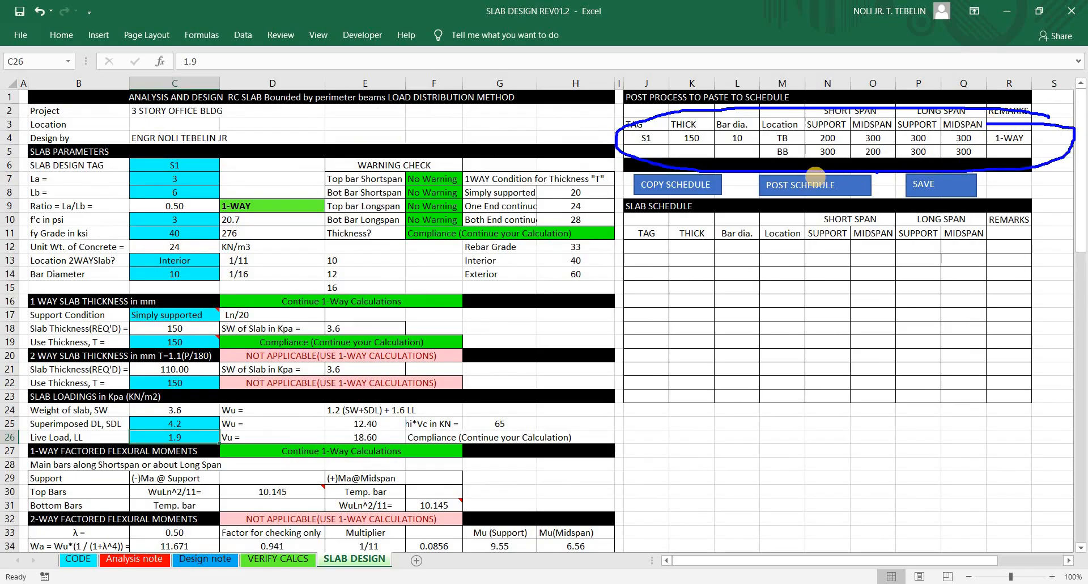
pyautogui.press('Escape')
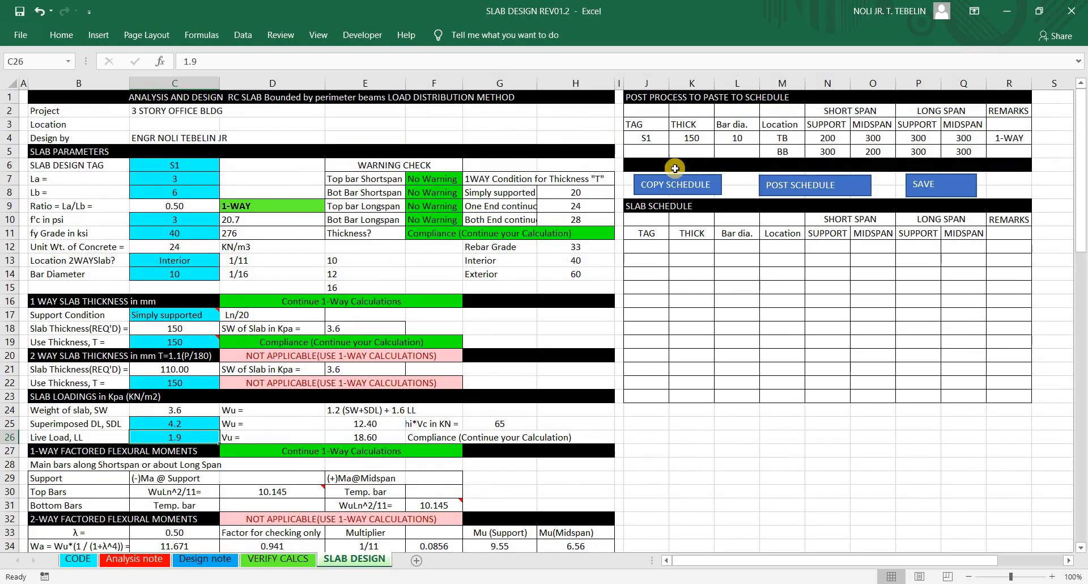
pyautogui.click(667, 138)
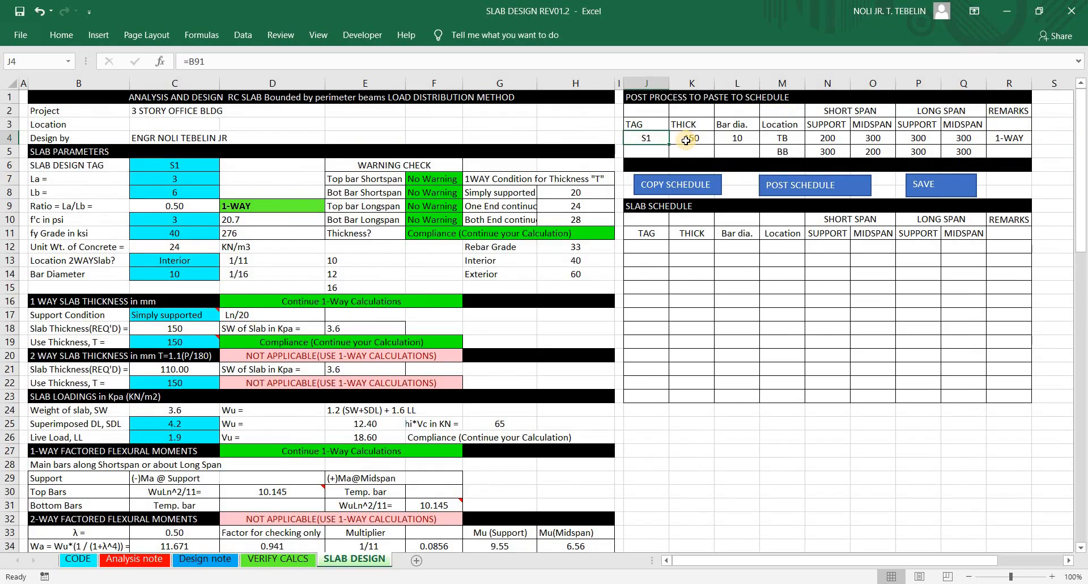
pyautogui.moveTo(657, 126)
pyautogui.mouseDown()
pyautogui.moveTo(643, 136)
pyautogui.moveTo(661, 143)
pyautogui.moveTo(659, 125)
pyautogui.mouseUp()
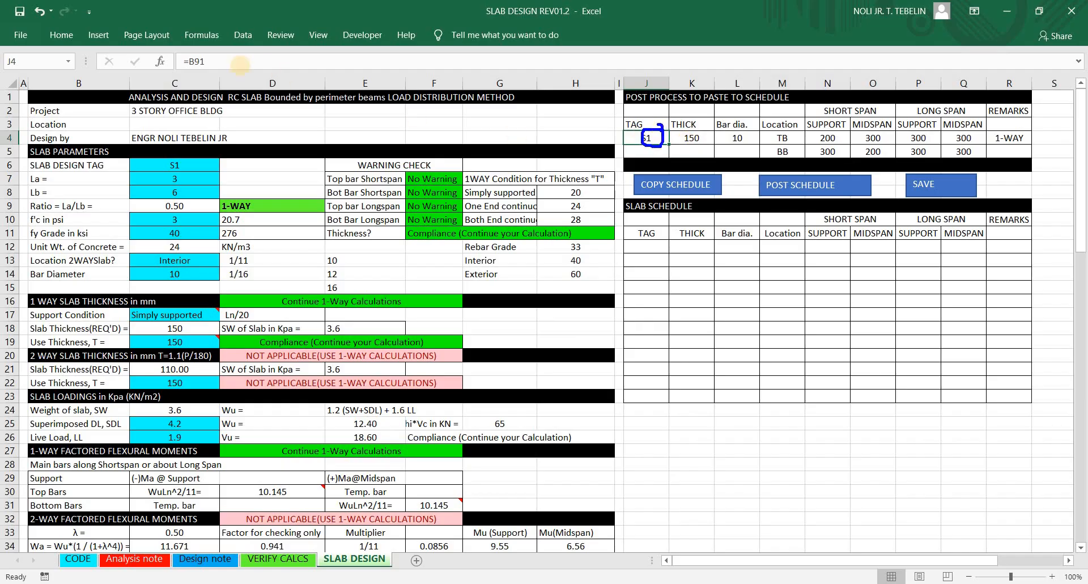
pyautogui.moveTo(211, 48)
pyautogui.mouseDown()
pyautogui.moveTo(181, 84)
pyautogui.moveTo(234, 57)
pyautogui.mouseUp()
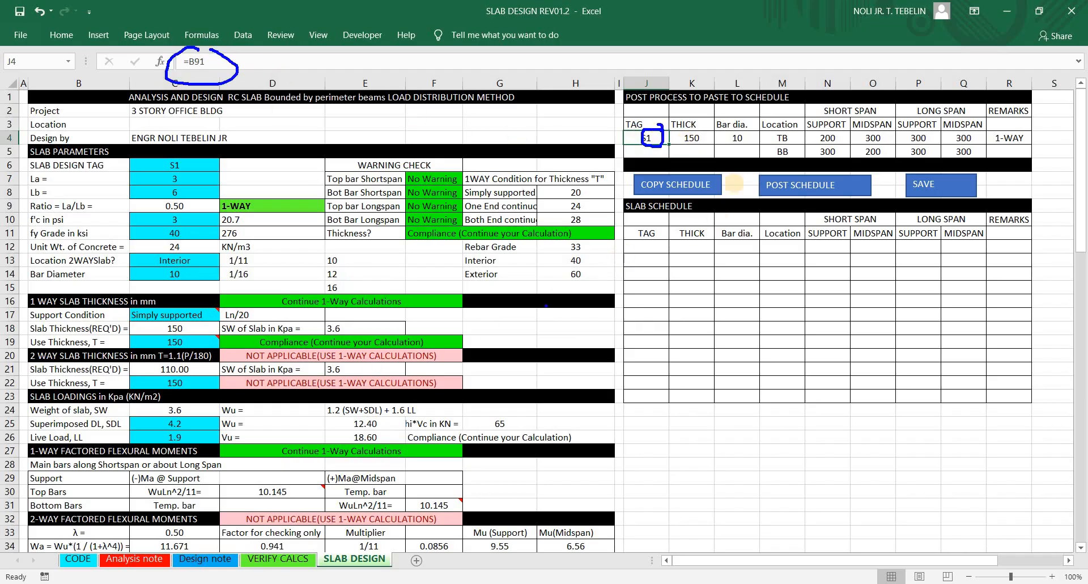
pyautogui.click(703, 139)
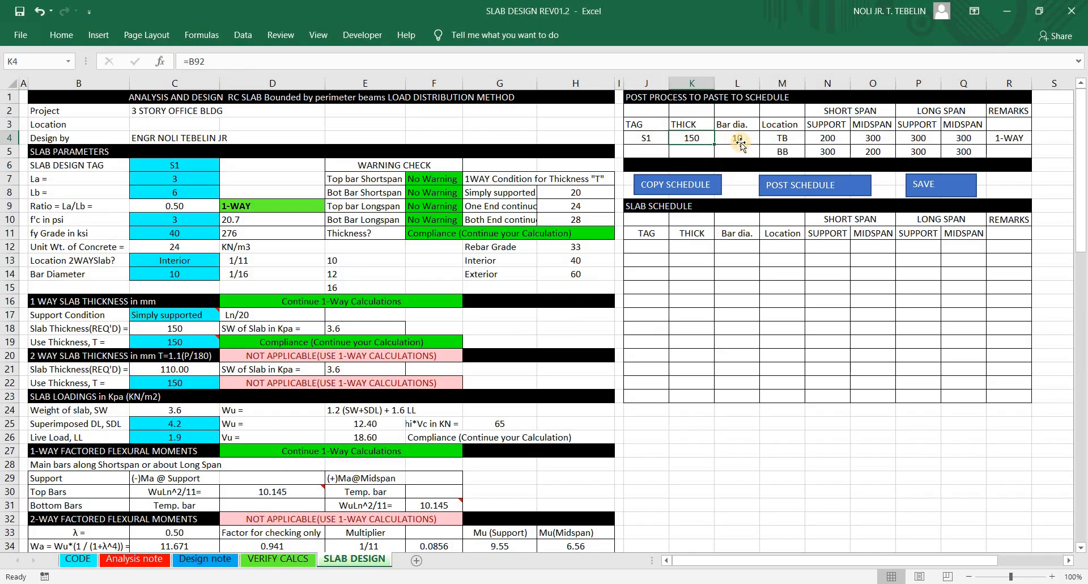
pyautogui.click(737, 138)
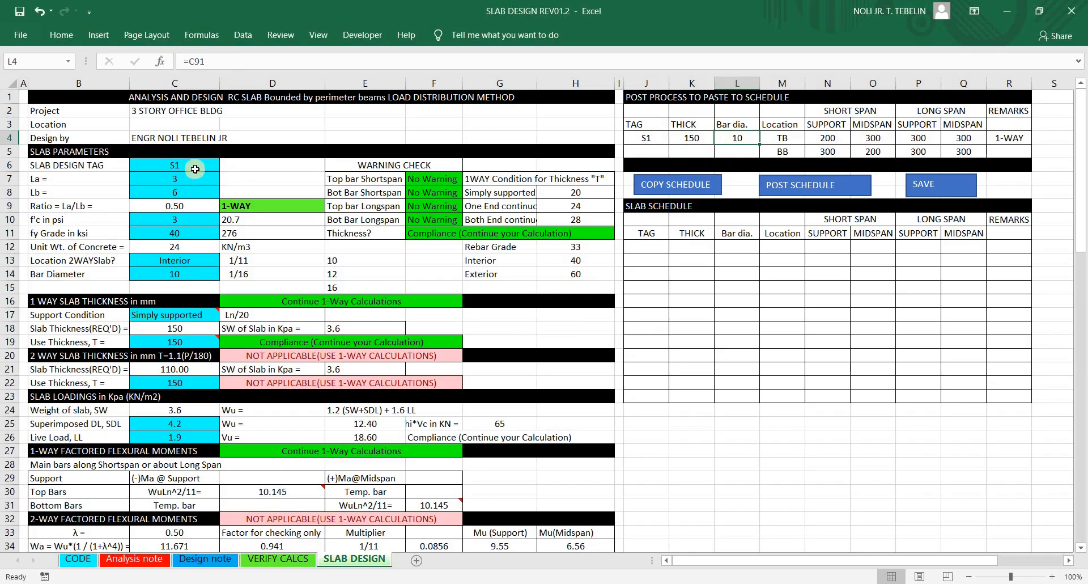
pyautogui.click(665, 139)
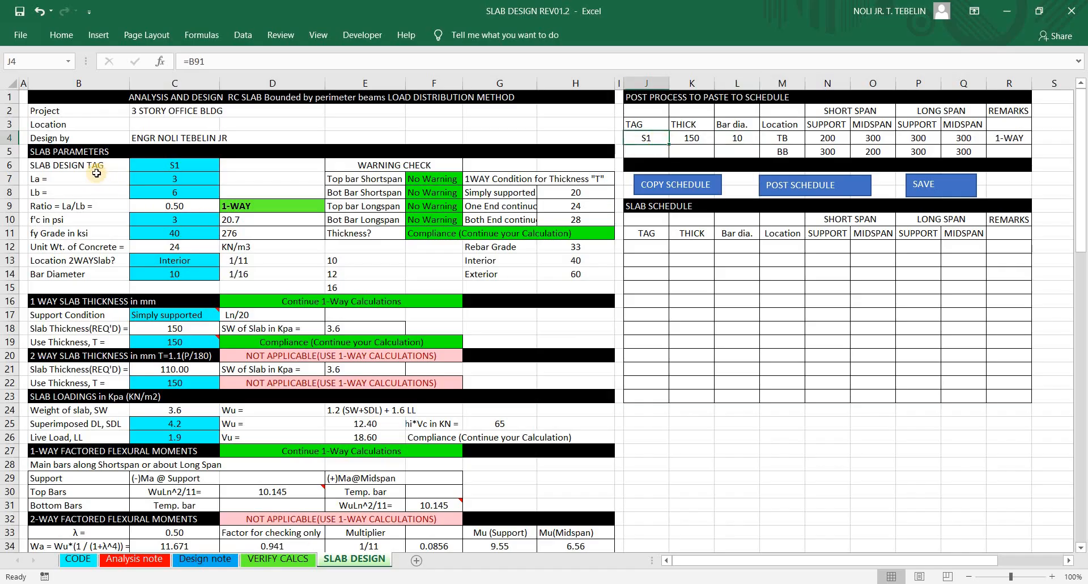
pyautogui.click(692, 142)
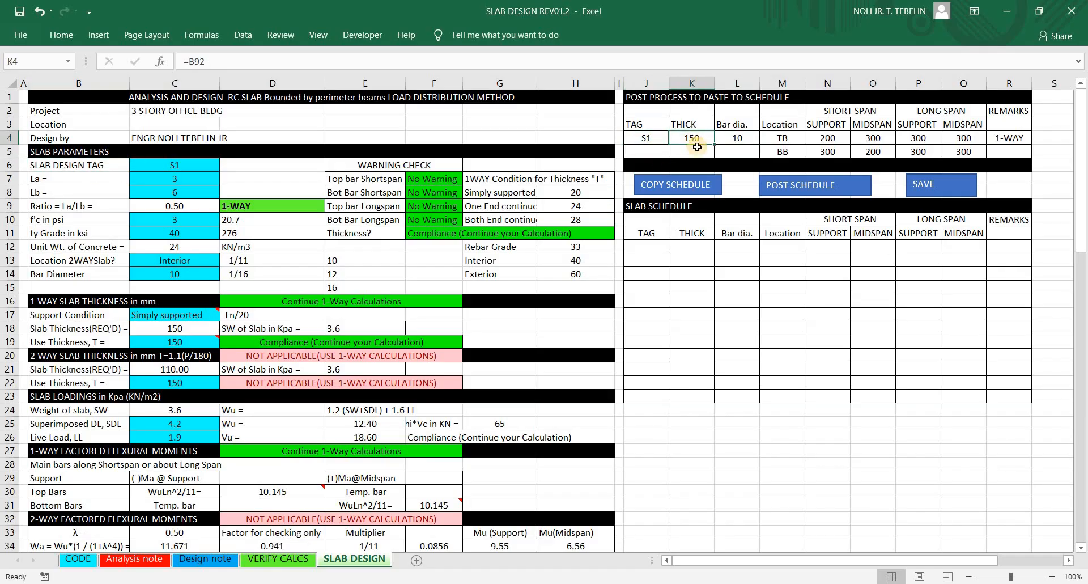
pyautogui.click(739, 140)
pyautogui.click(785, 142)
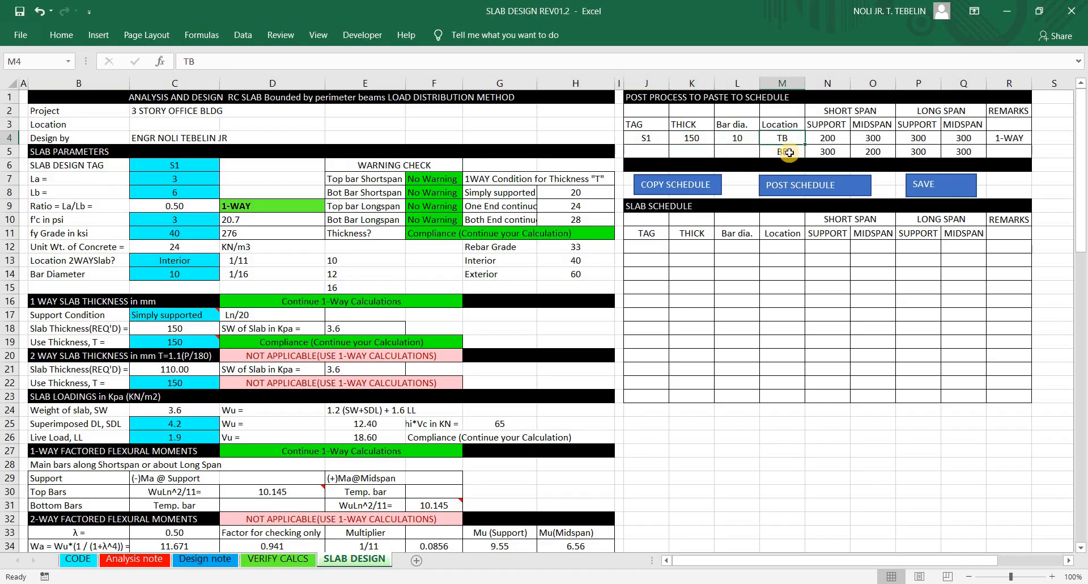
pyautogui.click(794, 154)
pyautogui.click(834, 143)
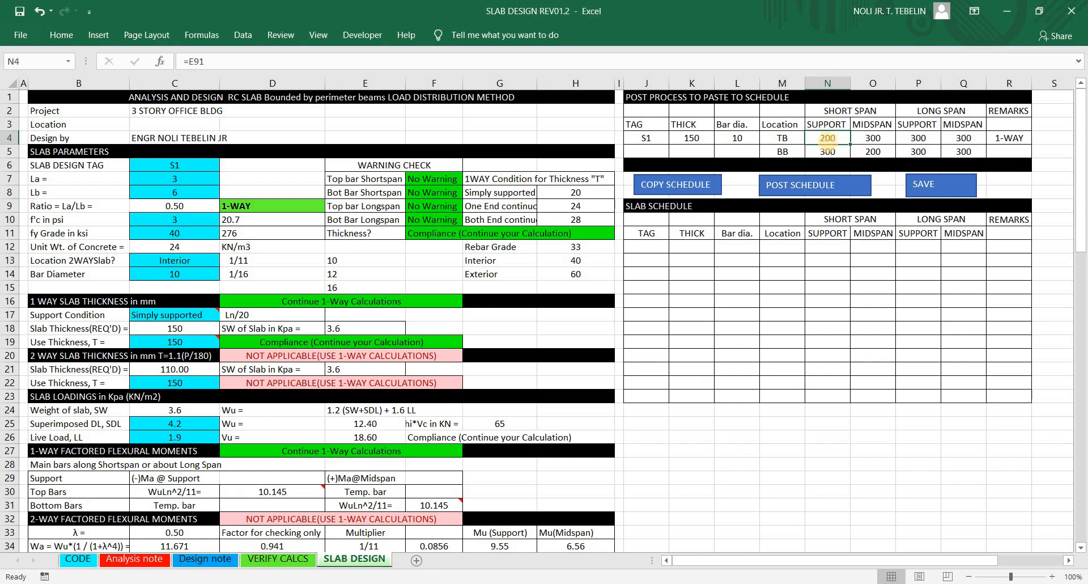
# Step: Review the post-process top and bottom bar spacings at support and midspan for slab S1's short and long spans
pyautogui.moveTo(840, 130)
pyautogui.mouseDown()
pyautogui.moveTo(822, 143)
pyautogui.moveTo(843, 131)
pyautogui.mouseUp()
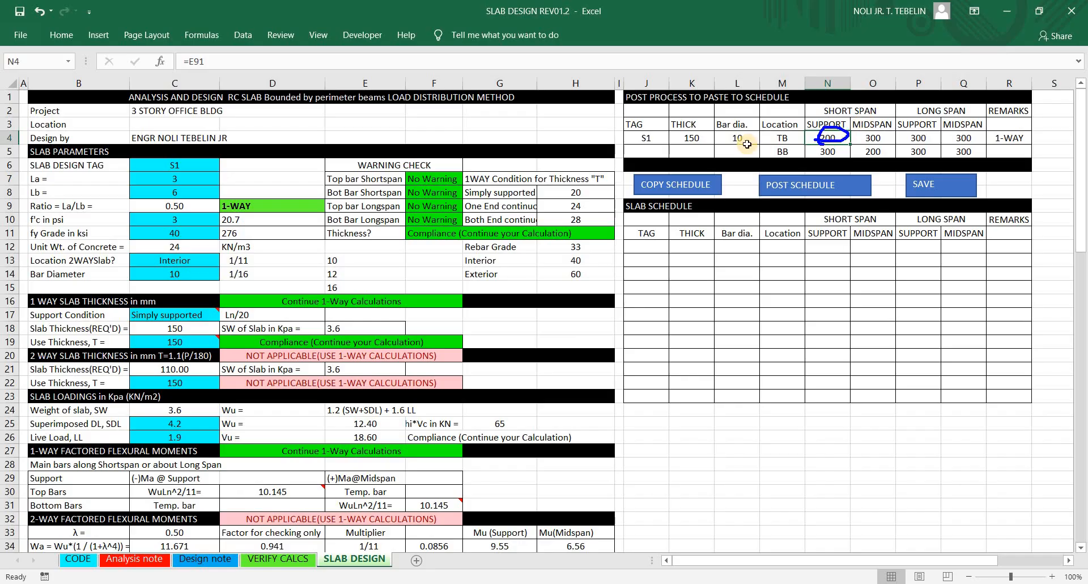
pyautogui.moveTo(725, 142)
pyautogui.mouseDown()
pyautogui.moveTo(753, 141)
pyautogui.moveTo(751, 127)
pyautogui.moveTo(796, 130)
pyautogui.moveTo(820, 145)
pyautogui.moveTo(867, 146)
pyautogui.moveTo(863, 161)
pyautogui.moveTo(886, 156)
pyautogui.mouseUp()
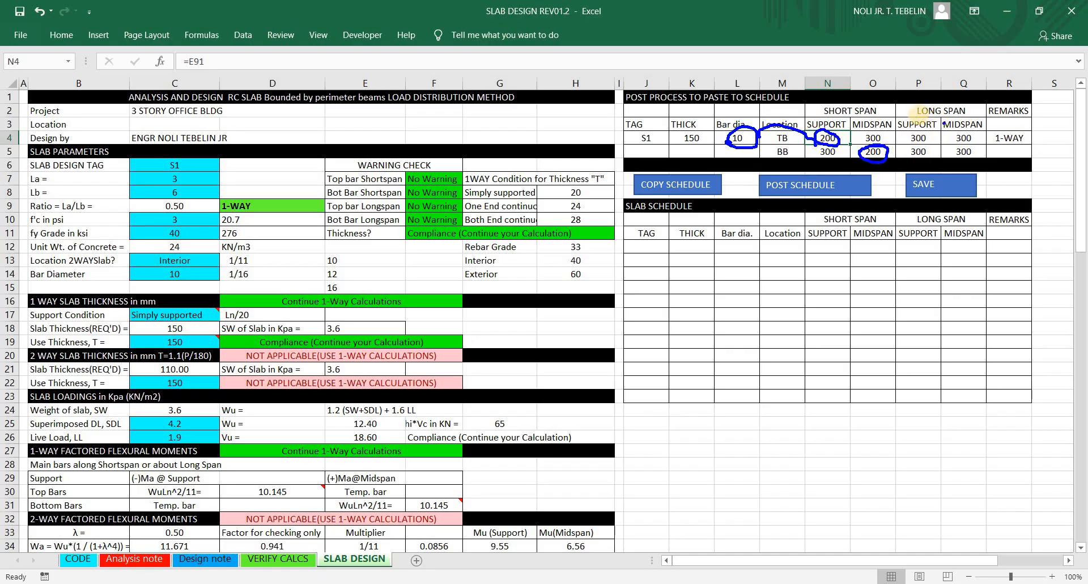
pyautogui.moveTo(918, 115)
pyautogui.mouseDown()
pyautogui.moveTo(967, 101)
pyautogui.moveTo(957, 99)
pyautogui.mouseUp()
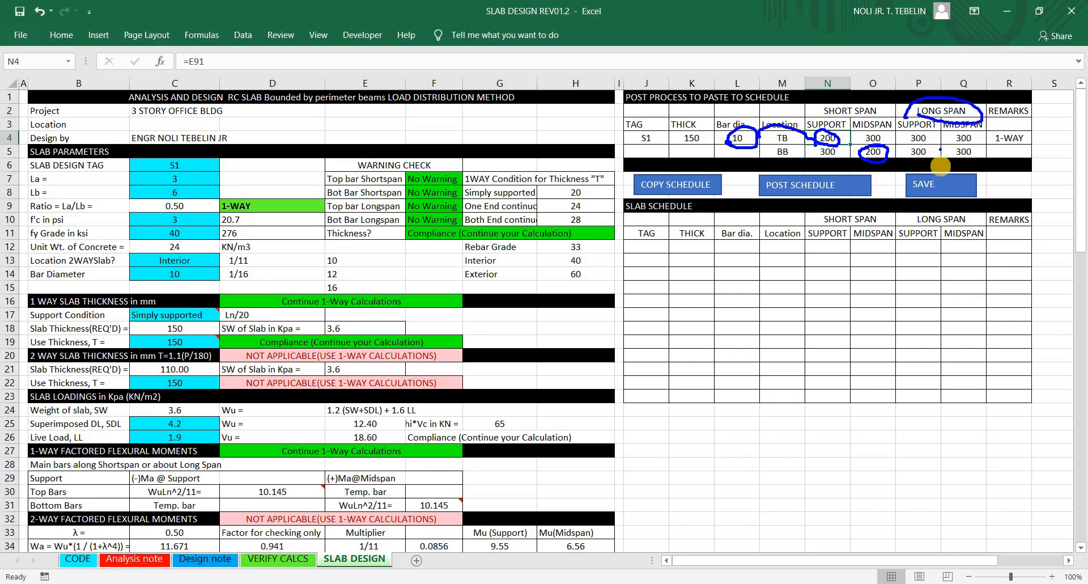
pyautogui.moveTo(911, 137)
pyautogui.mouseDown()
pyautogui.moveTo(935, 141)
pyautogui.moveTo(930, 133)
pyautogui.moveTo(967, 156)
pyautogui.moveTo(968, 135)
pyautogui.mouseUp()
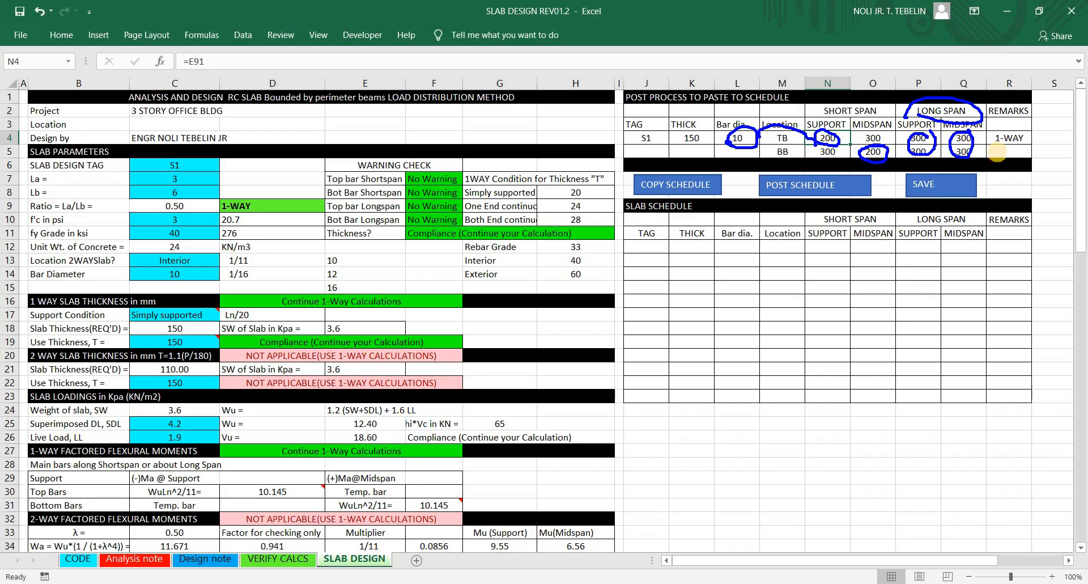
pyautogui.click(985, 162)
pyautogui.moveTo(968, 151)
pyautogui.mouseDown()
pyautogui.moveTo(950, 157)
pyautogui.moveTo(971, 149)
pyautogui.mouseUp()
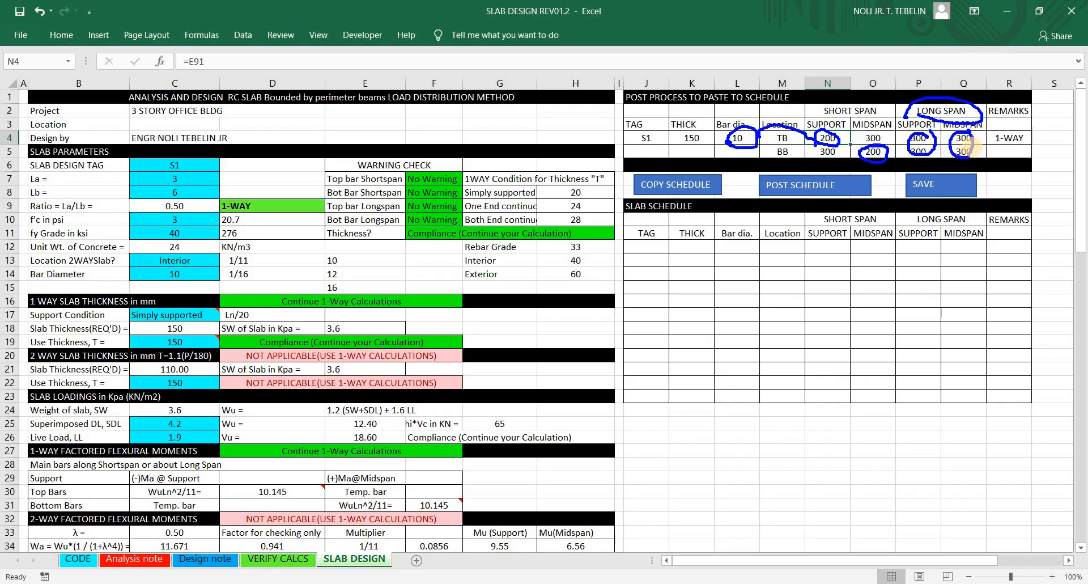
pyautogui.press('Escape')
pyautogui.click(872, 154)
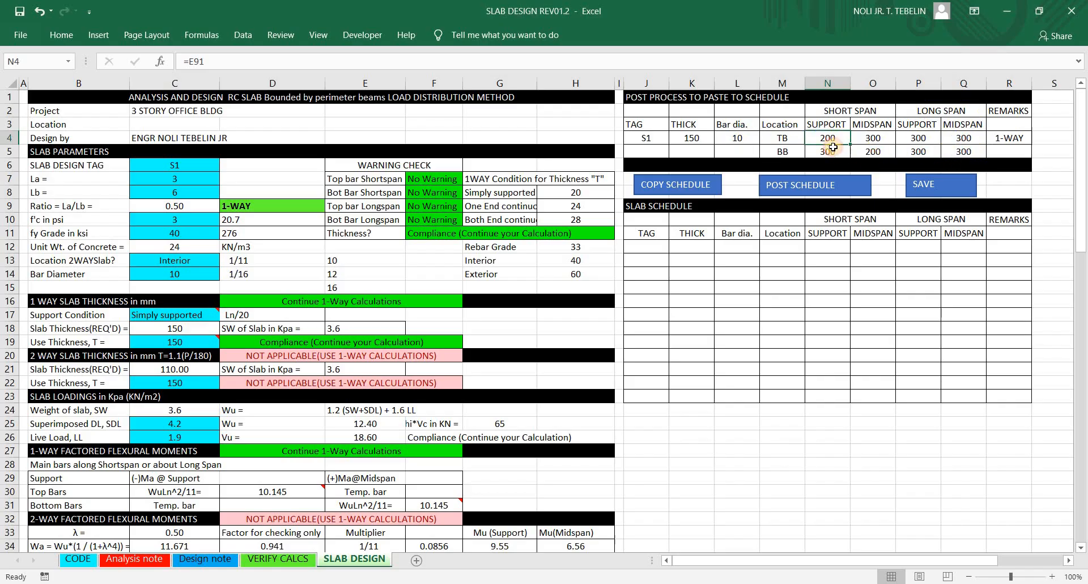
pyautogui.click(827, 138)
# Step: Copy slab S1's post-process results, post them into the slab schedule starting at J12, and save the workbook
pyautogui.hotkey('ctrl', 'z')
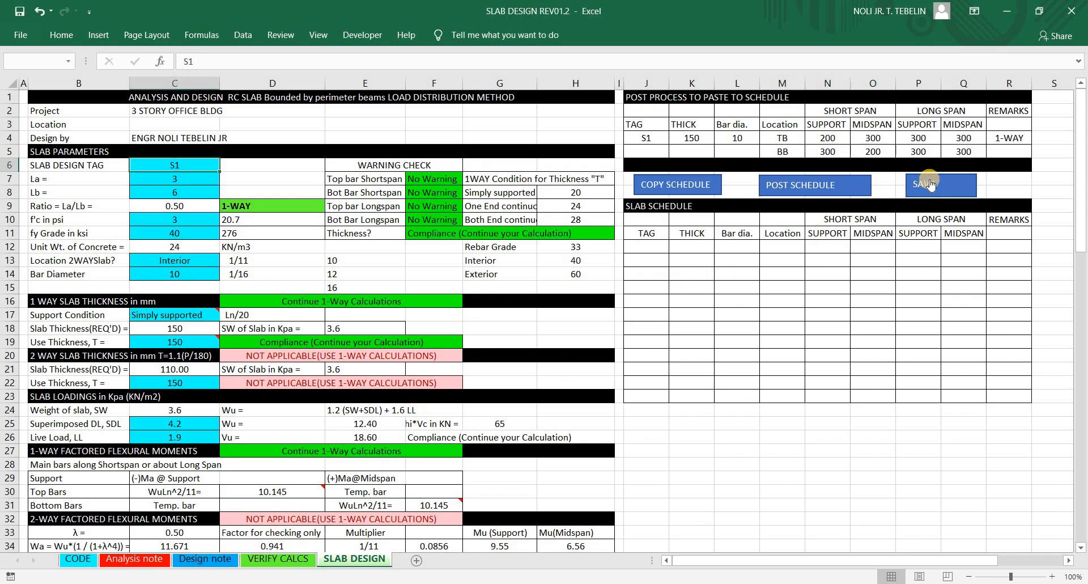
pyautogui.click(681, 184)
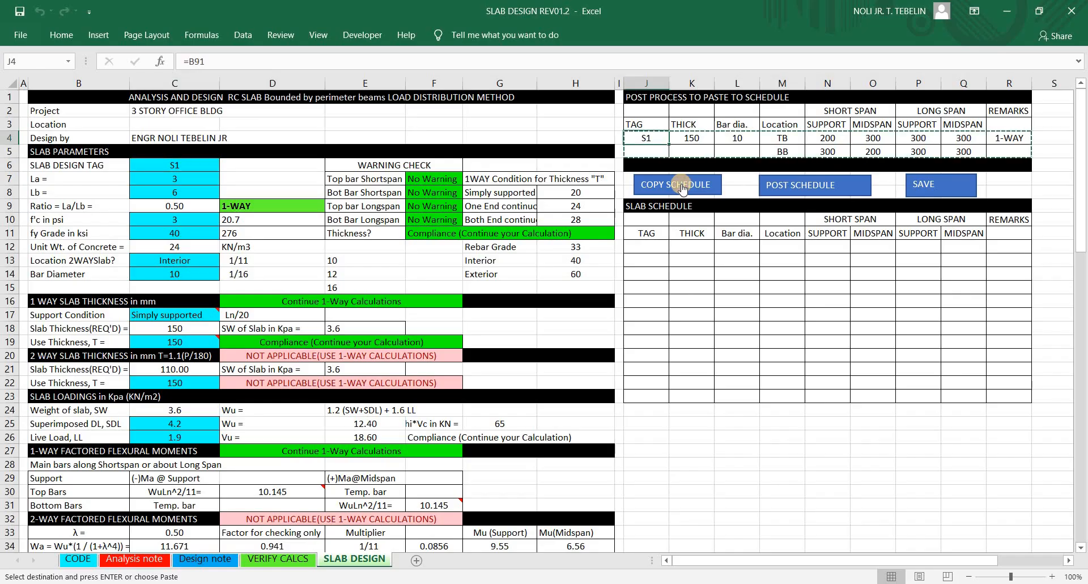
pyautogui.click(652, 246)
pyautogui.click(785, 196)
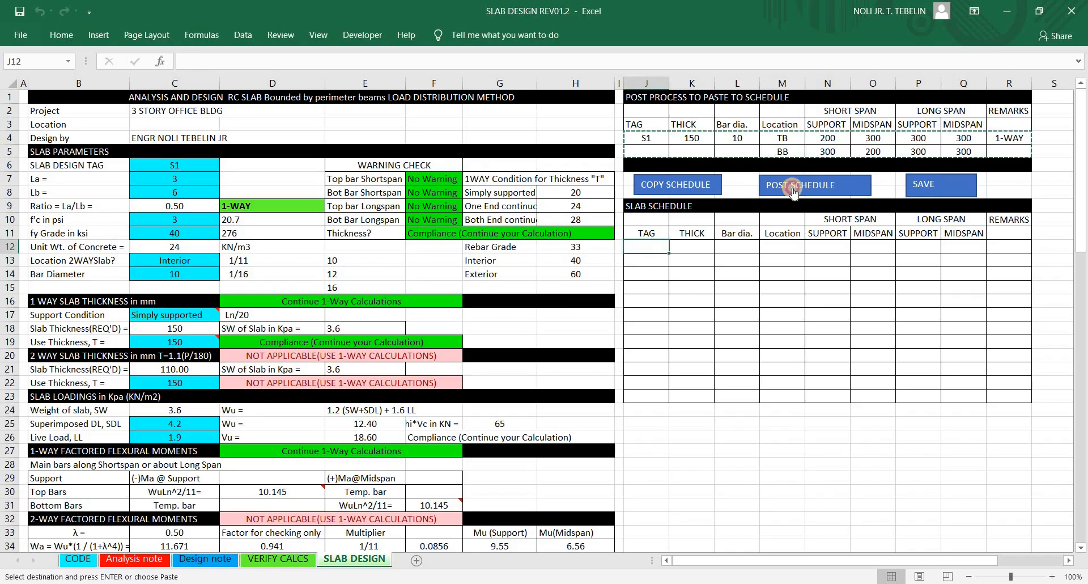
pyautogui.click(925, 187)
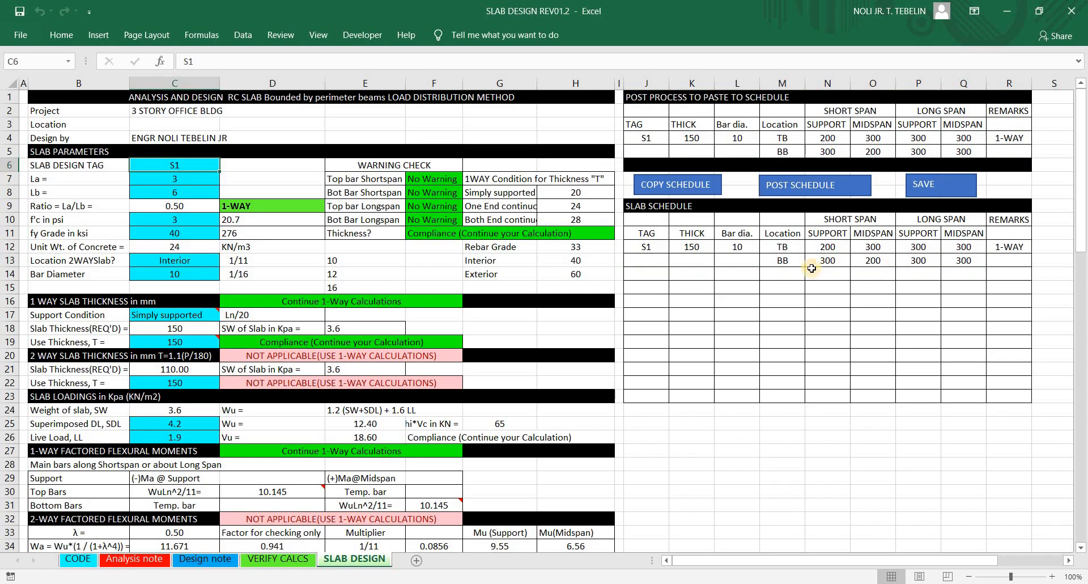
# Step: Check the top bar (TB) and bottom bar (BB) rows posted for S1 in the slab schedule
pyautogui.click(873, 248)
pyautogui.click(800, 252)
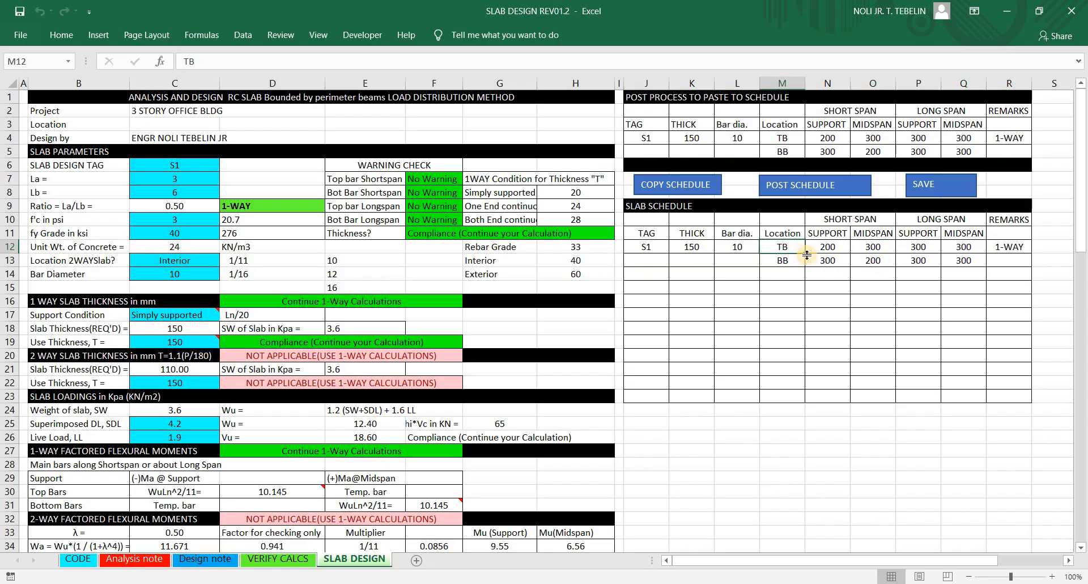
pyautogui.hotkey('shift', 'space')
pyautogui.click(804, 261)
pyautogui.hotkey('shift', 'space')
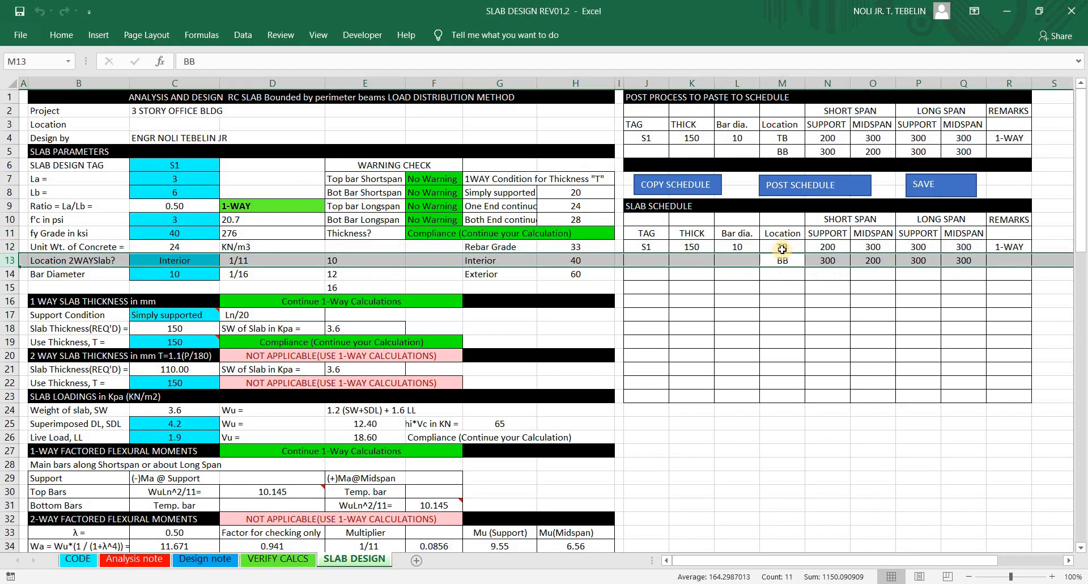
pyautogui.click(782, 260)
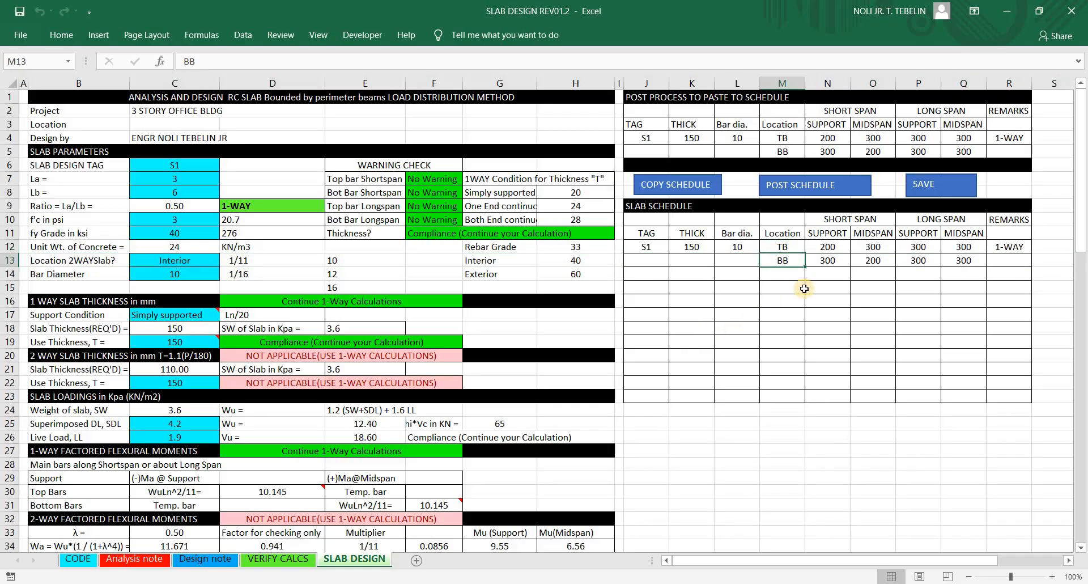
# Step: Clear S1's top-bar midspan spacings for the short and long spans in O12 and Q12 of the slab schedule
pyautogui.click(882, 244)
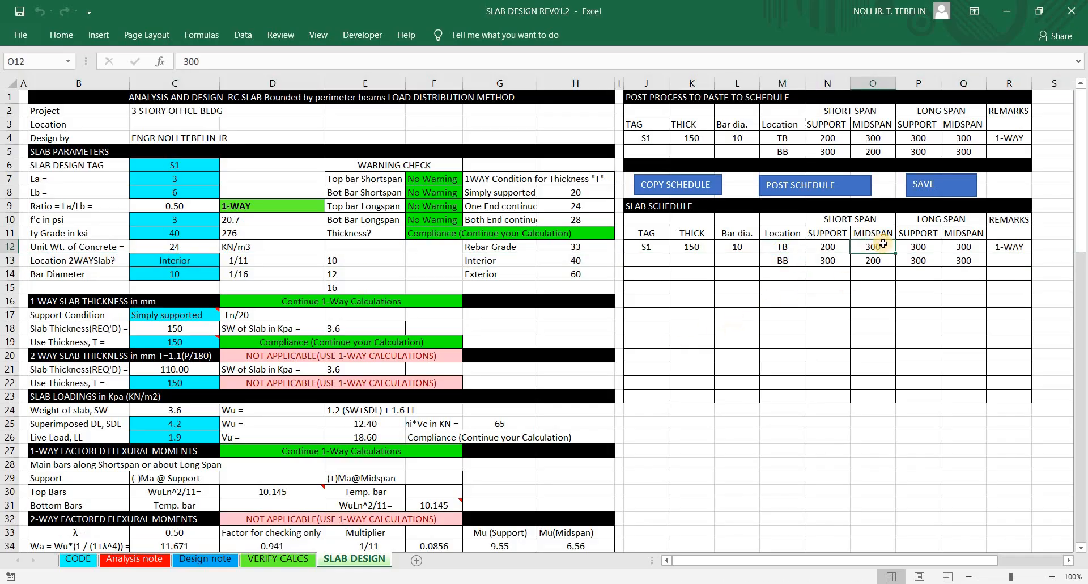
pyautogui.click(964, 247)
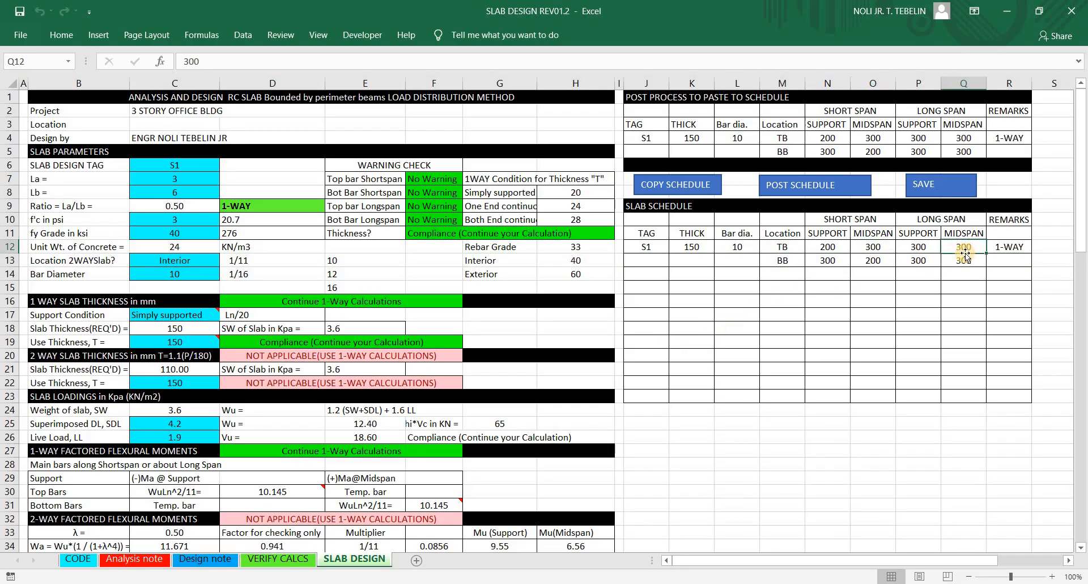
pyautogui.click(884, 250)
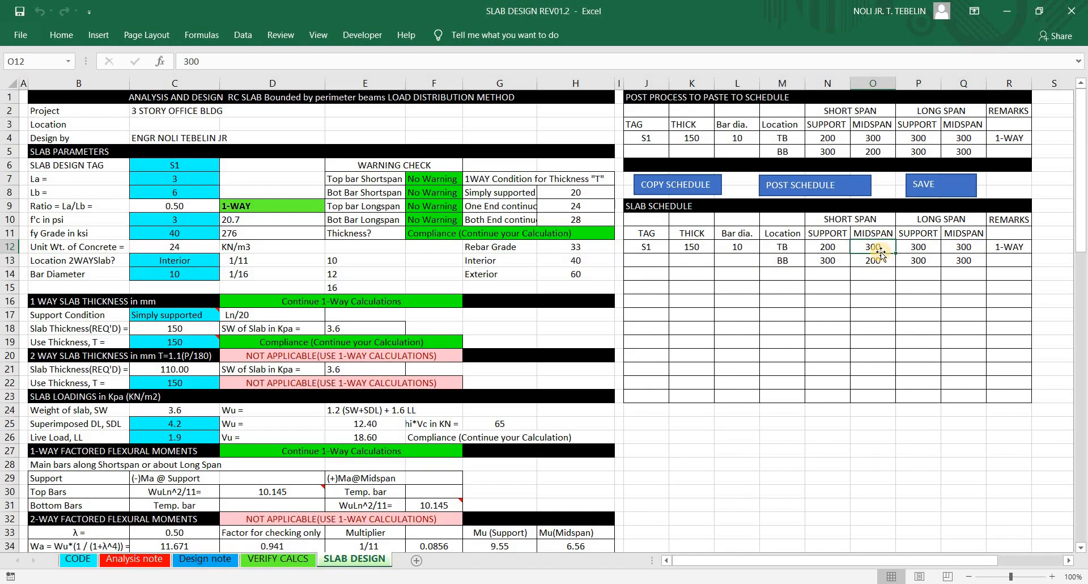
pyautogui.press('Delete')
pyautogui.click(963, 252)
pyautogui.press('Delete')
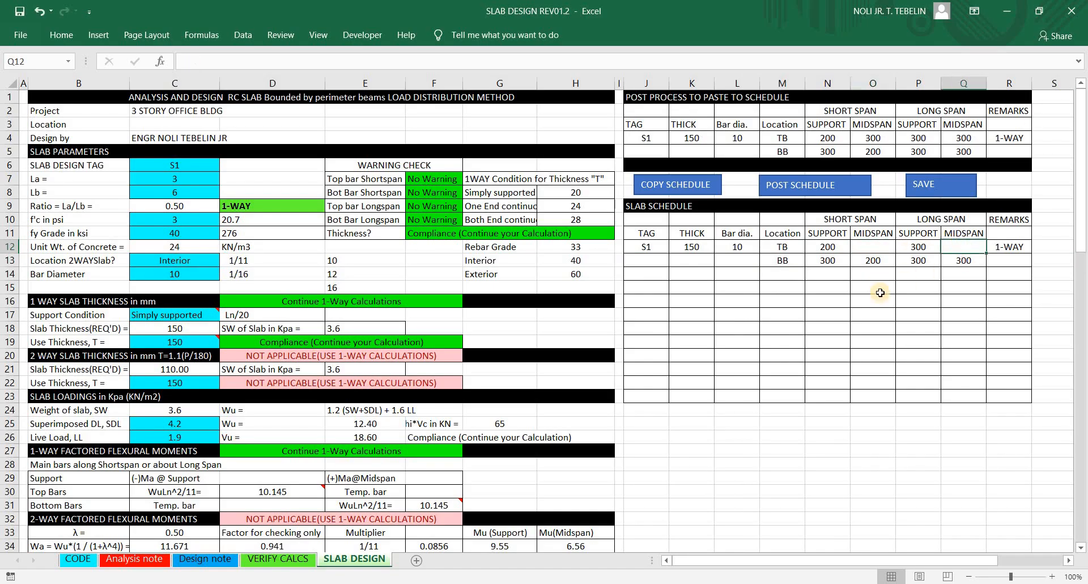
# Step: Examine S1's remaining support and midspan spacings in the slab schedule against the La input and the short-span and long-span headings
pyautogui.moveTo(841, 261); pyautogui.dragTo(873, 260)
pyautogui.click(830, 260)
pyautogui.click(870, 260)
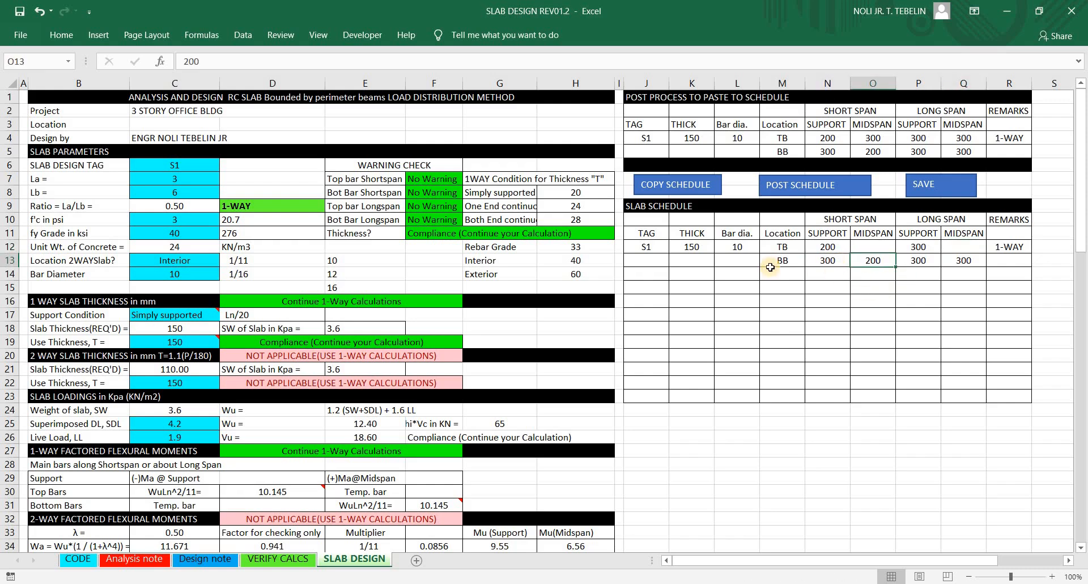
pyautogui.click(200, 178)
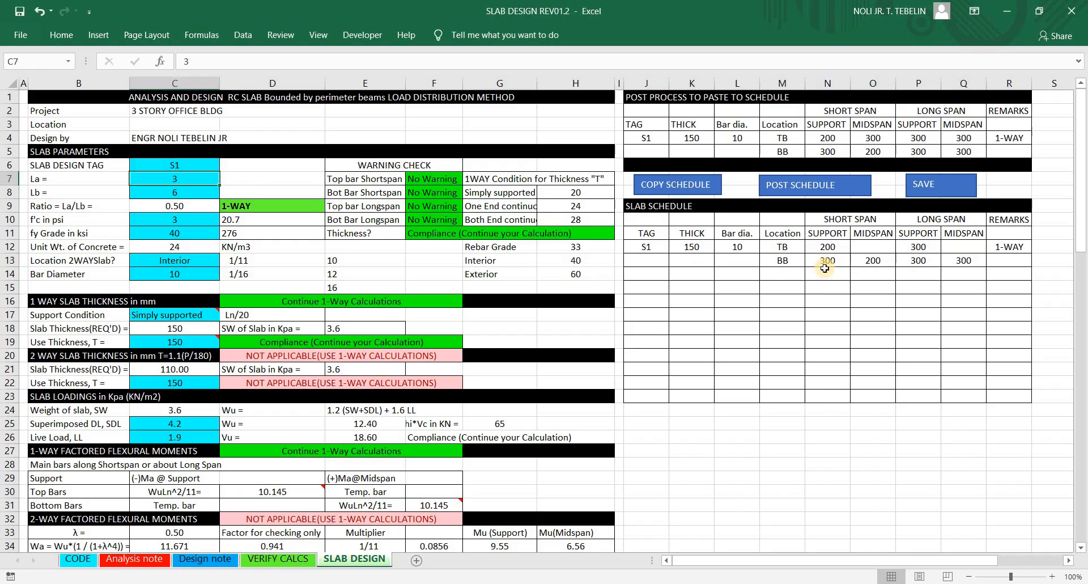
pyautogui.click(826, 262)
pyautogui.click(882, 260)
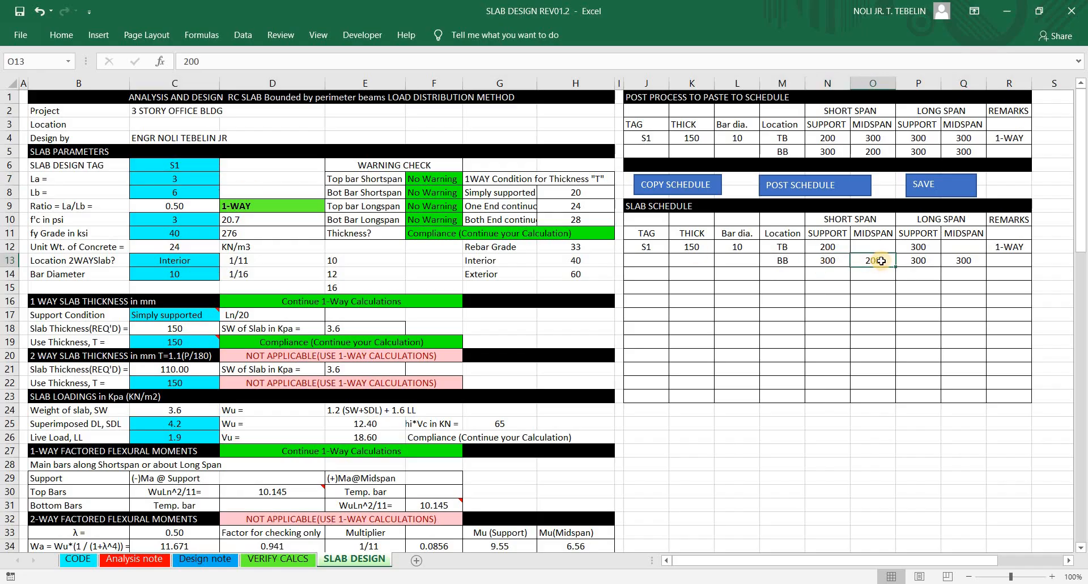
pyautogui.click(844, 248)
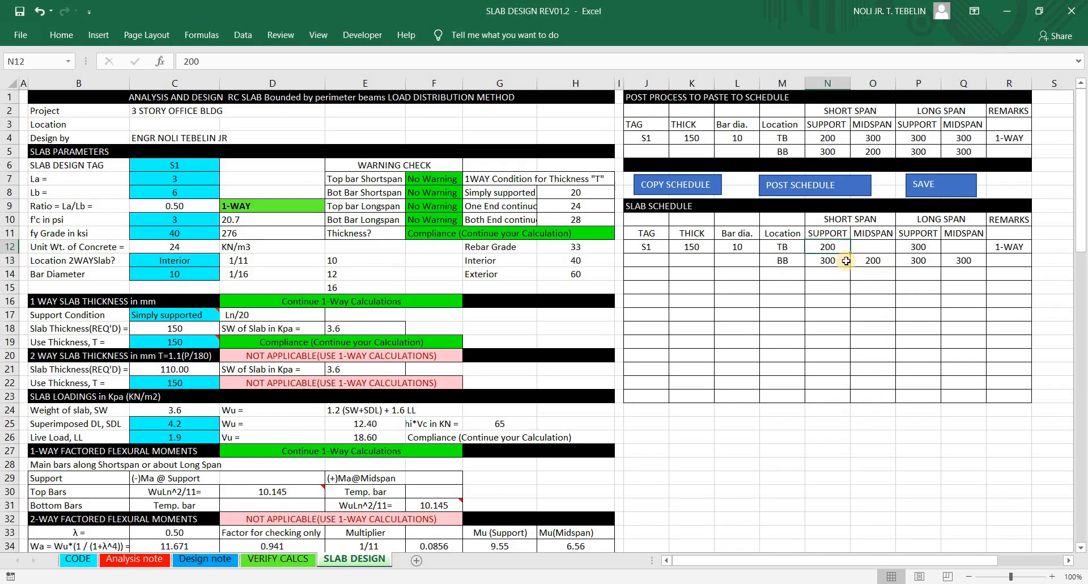
pyautogui.click(850, 221)
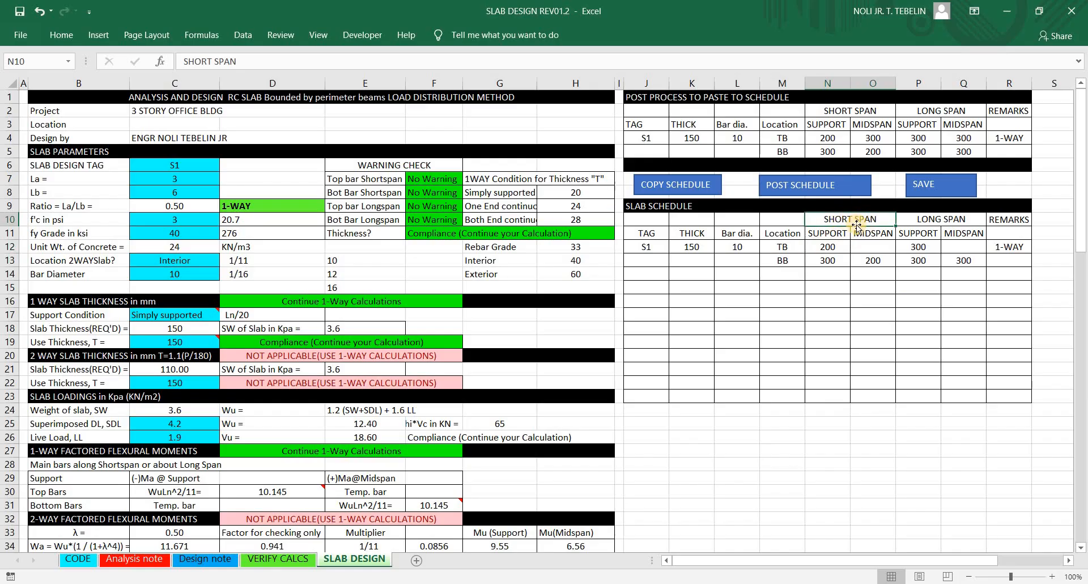
pyautogui.moveTo(873, 215)
pyautogui.mouseDown()
pyautogui.moveTo(832, 211)
pyautogui.moveTo(882, 227)
pyautogui.moveTo(871, 212)
pyautogui.mouseUp()
pyautogui.click(850, 265)
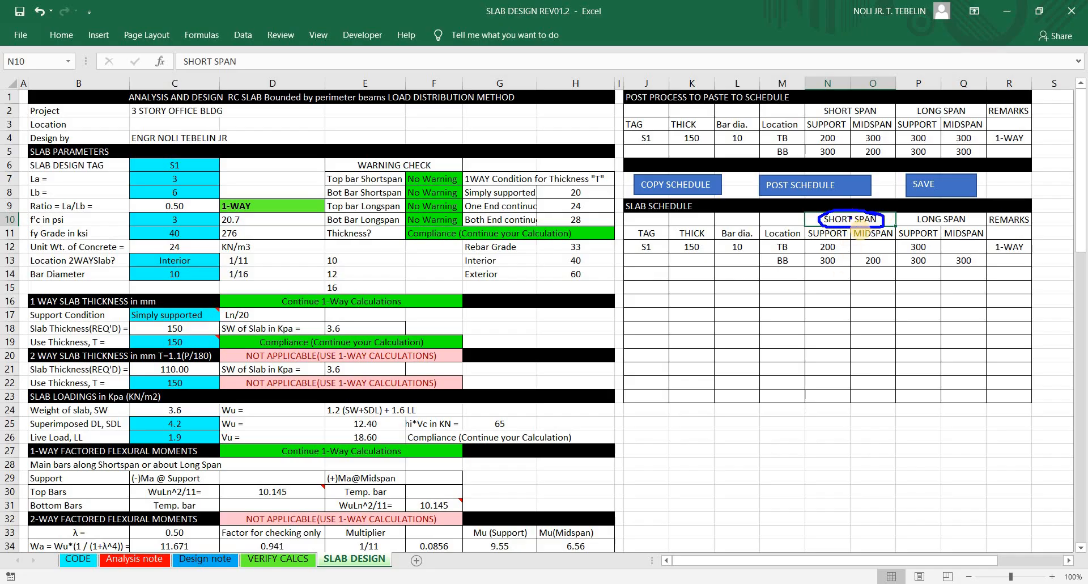
pyautogui.moveTo(966, 215)
pyautogui.mouseDown()
pyautogui.moveTo(924, 211)
pyautogui.moveTo(930, 230)
pyautogui.moveTo(951, 227)
pyautogui.mouseUp()
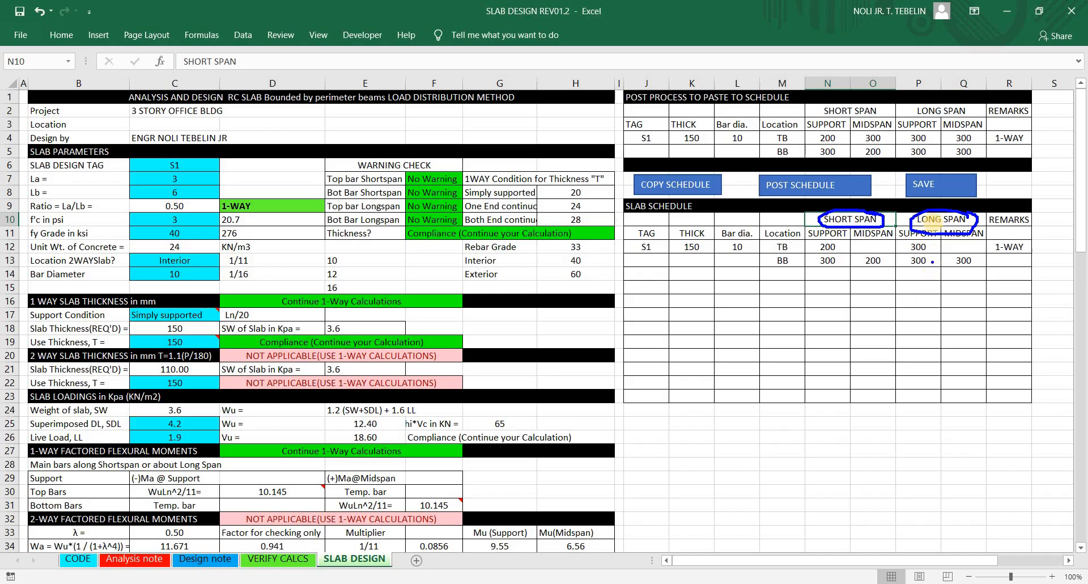
pyautogui.click(935, 227)
pyautogui.press('Escape')
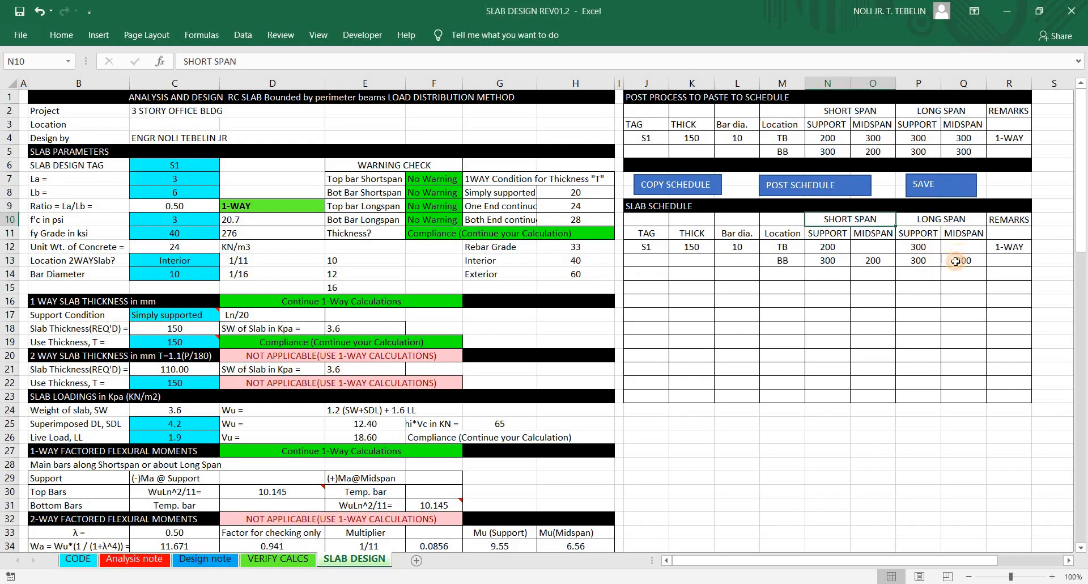
pyautogui.click(958, 249)
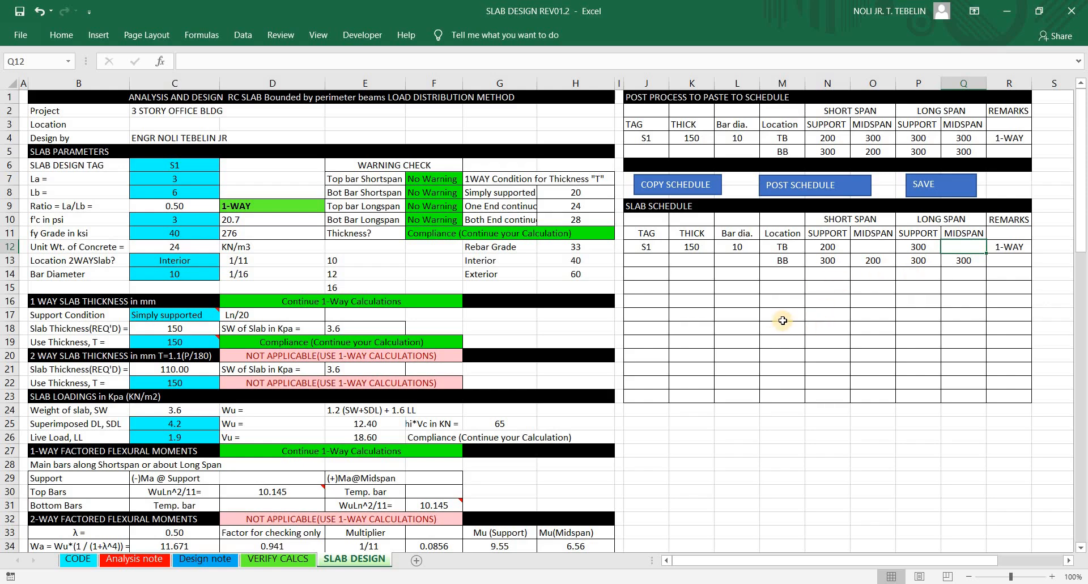
pyautogui.click(817, 370)
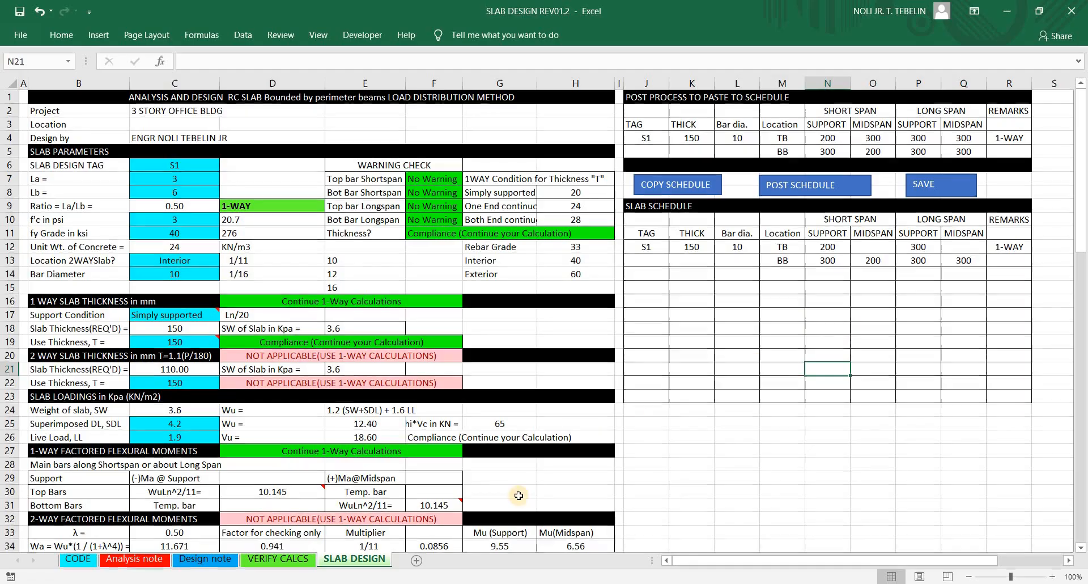
pyautogui.click(179, 178)
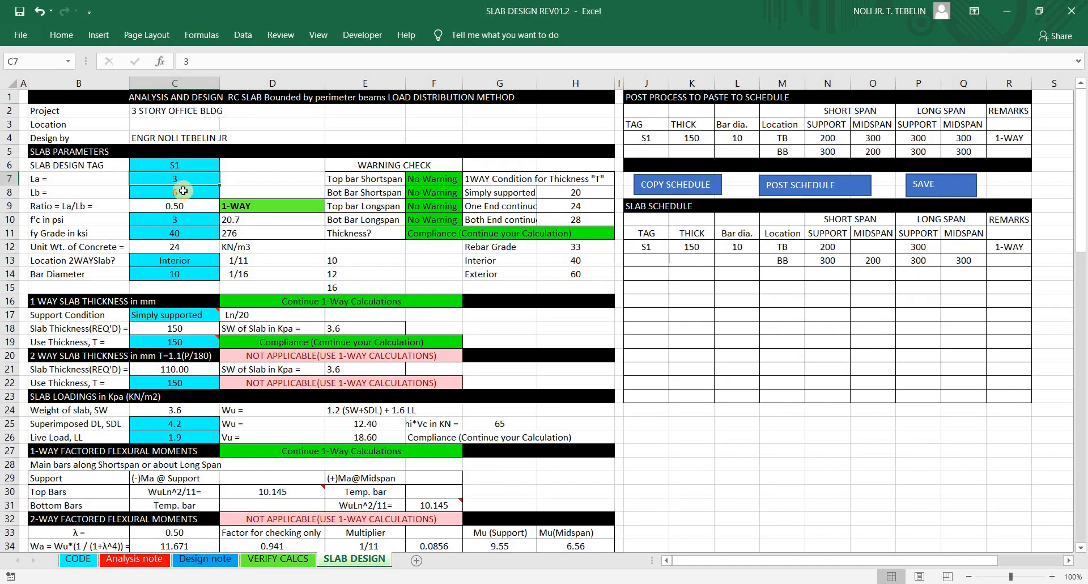
pyautogui.write('2')
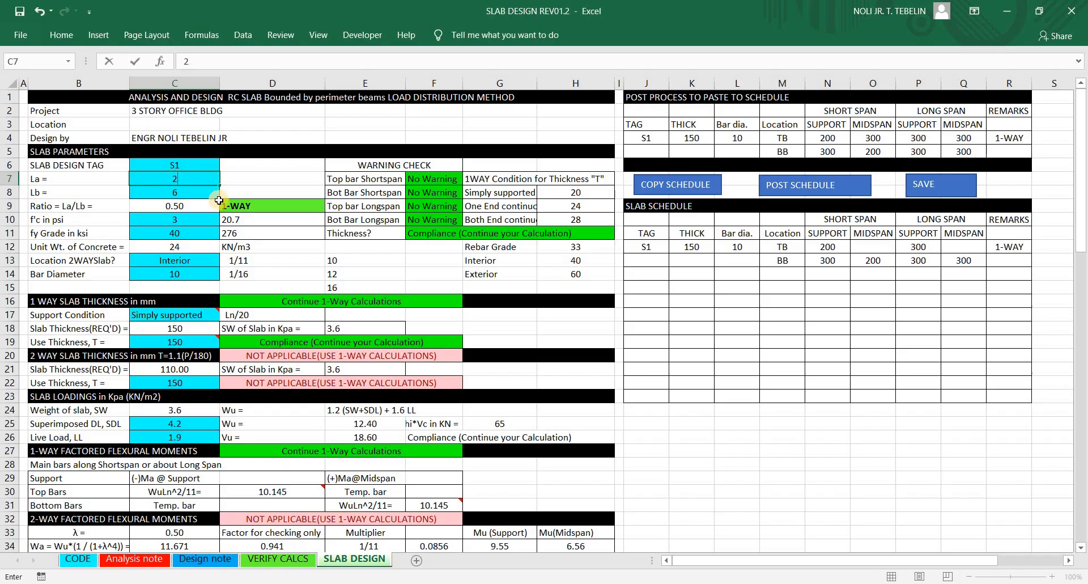
pyautogui.click(187, 188)
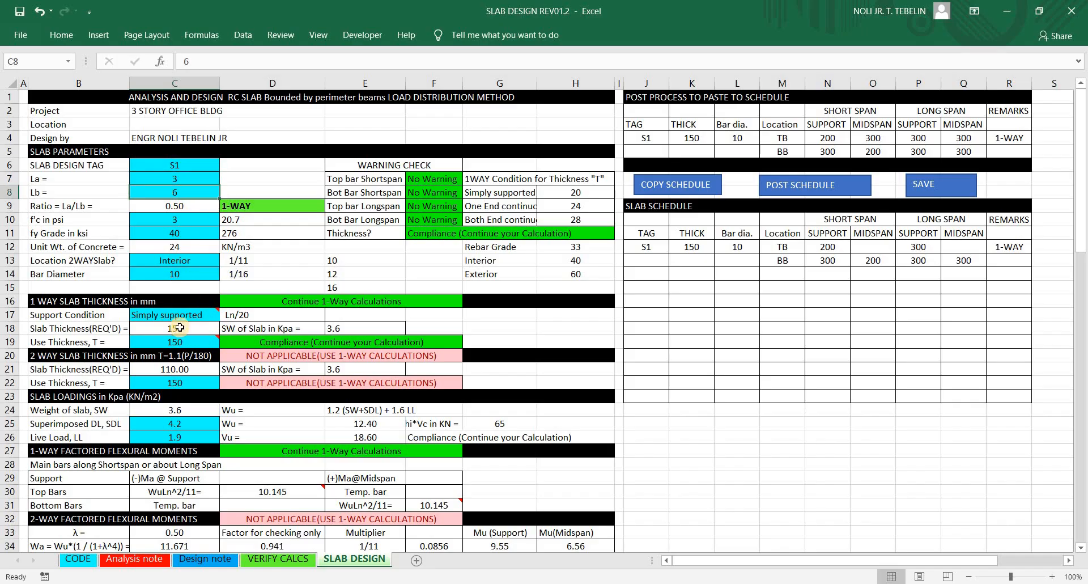
# Step: Set the one-way slab support condition to One End continuous (Ln/24) and check the required slab thickness
pyautogui.click(193, 315)
pyautogui.click(225, 315)
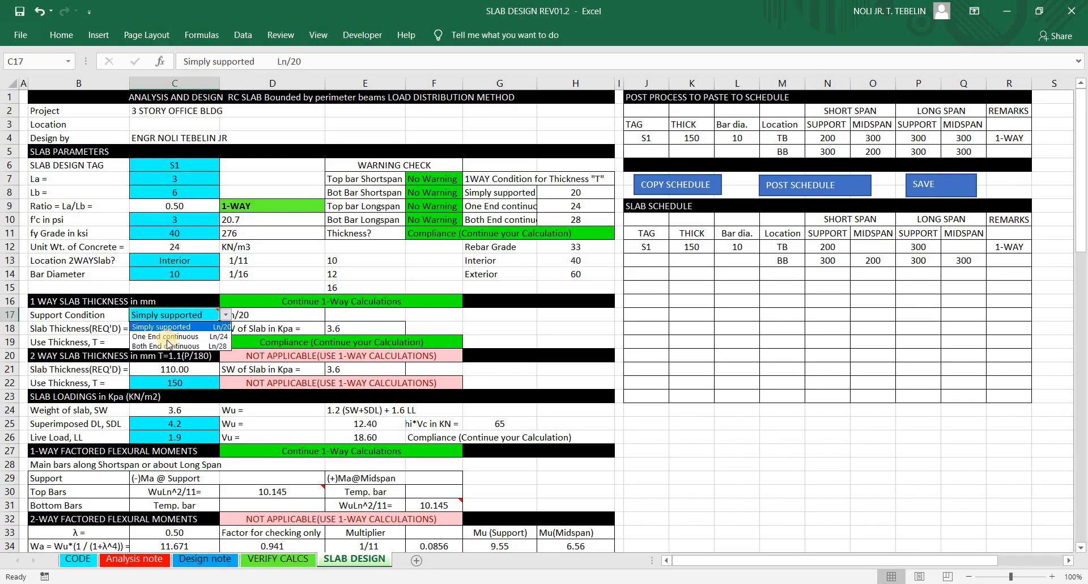
pyautogui.click(167, 336)
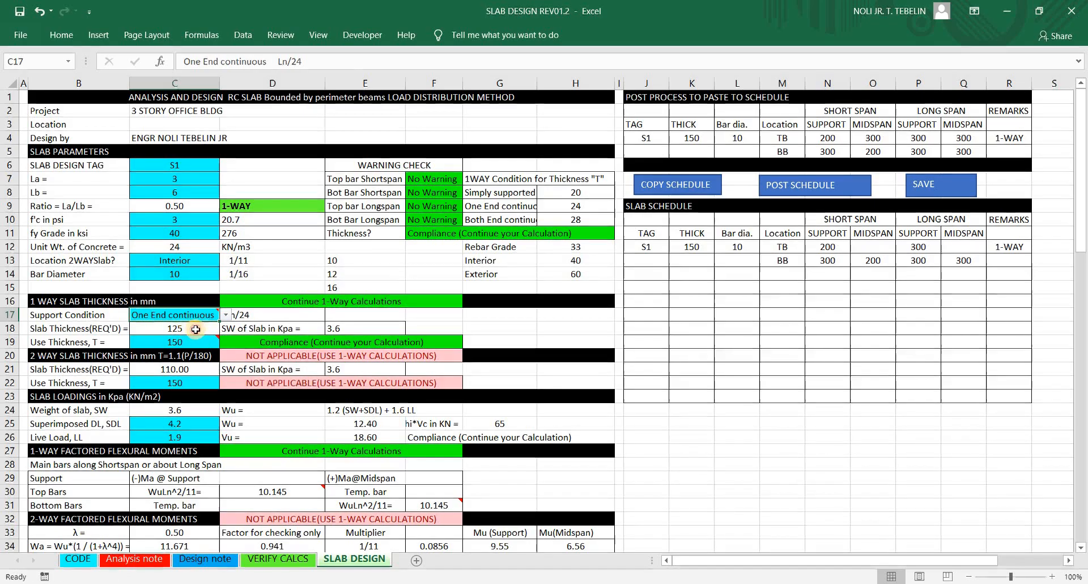
pyautogui.click(193, 330)
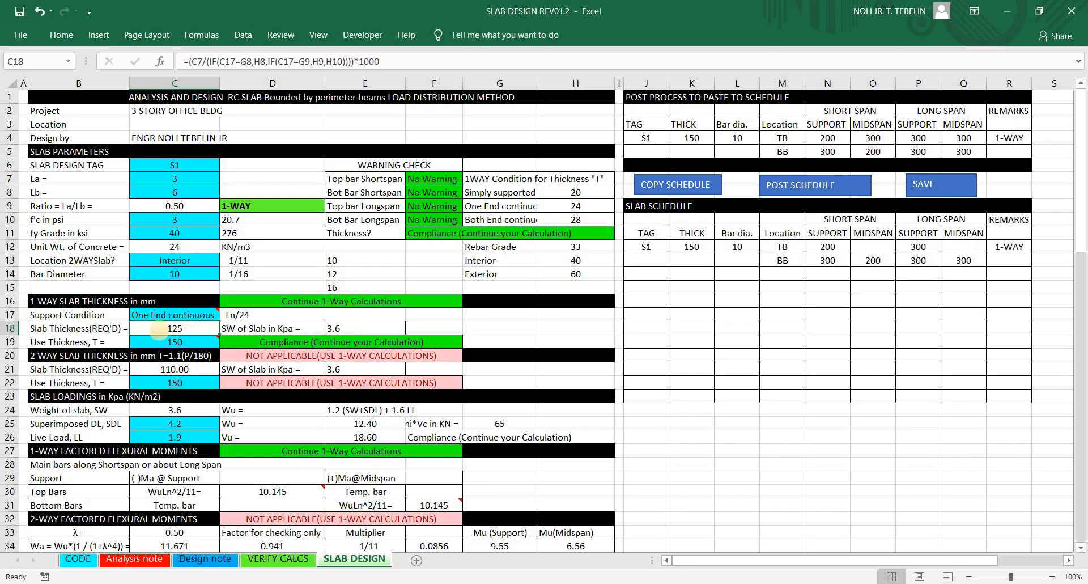
pyautogui.moveTo(163, 329)
pyautogui.mouseDown()
pyautogui.moveTo(189, 325)
pyautogui.moveTo(165, 329)
pyautogui.mouseUp()
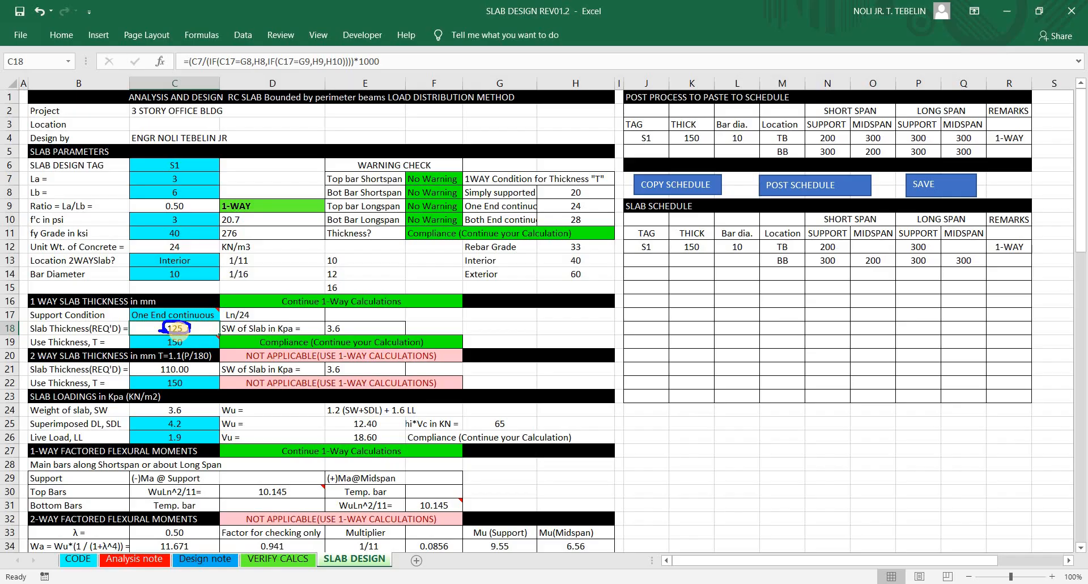
# Step: Set the one-way slab's used thickness to 125 mm
pyautogui.click(191, 344)
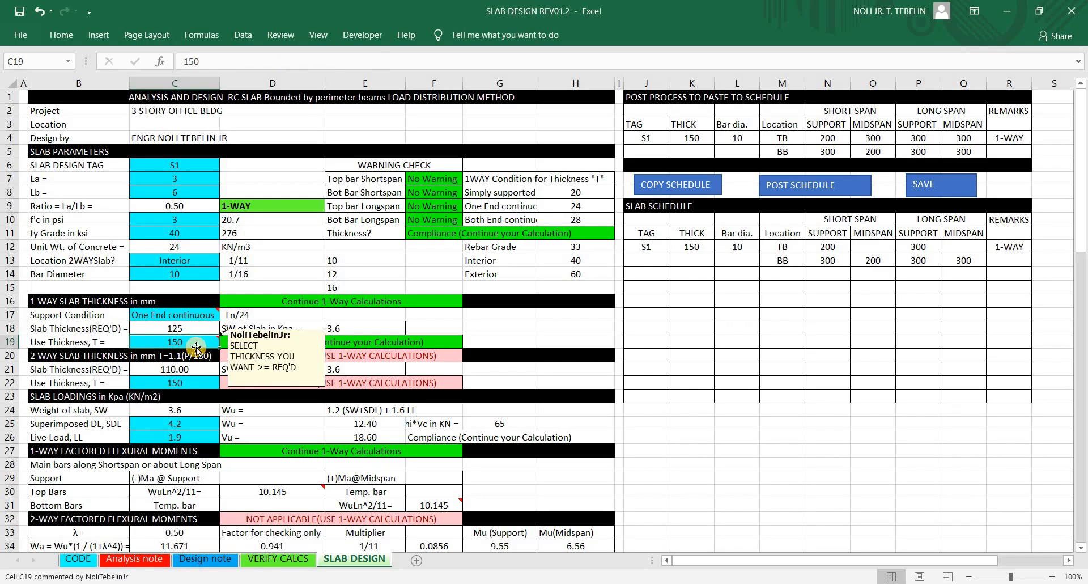
pyautogui.moveTo(187, 347)
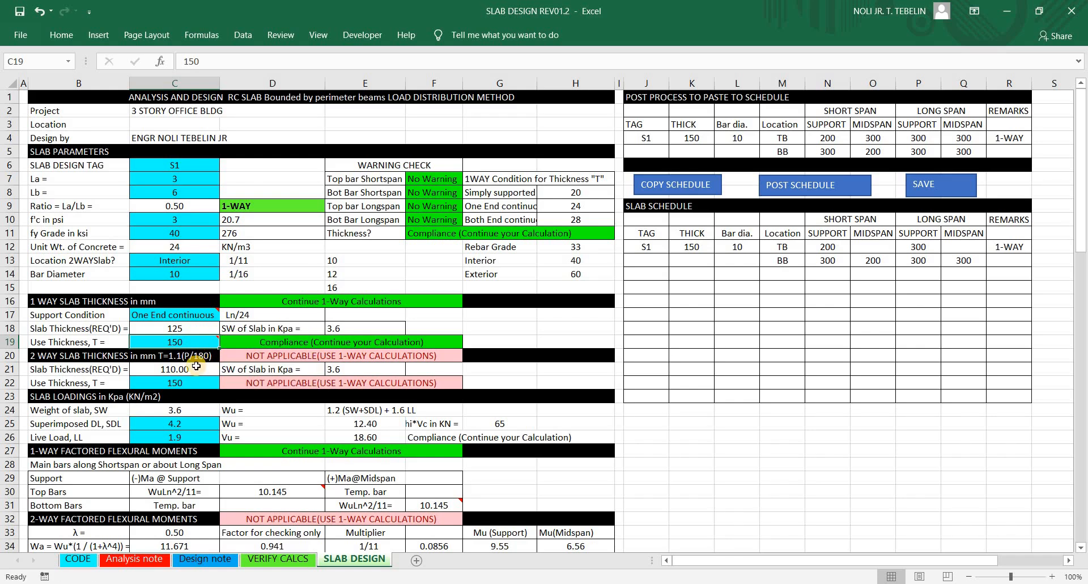
pyautogui.write('12')
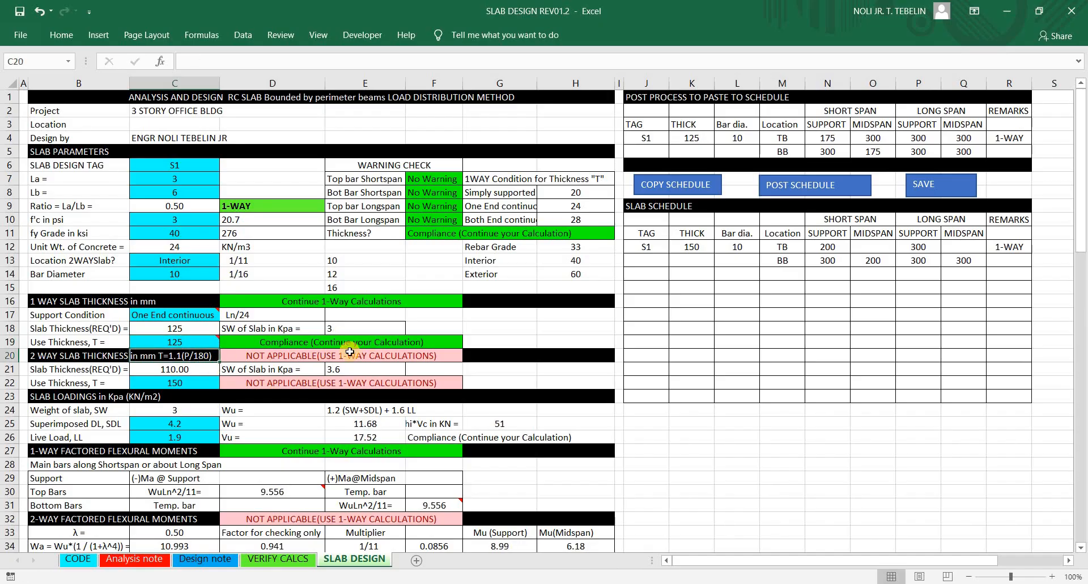
pyautogui.click(194, 333)
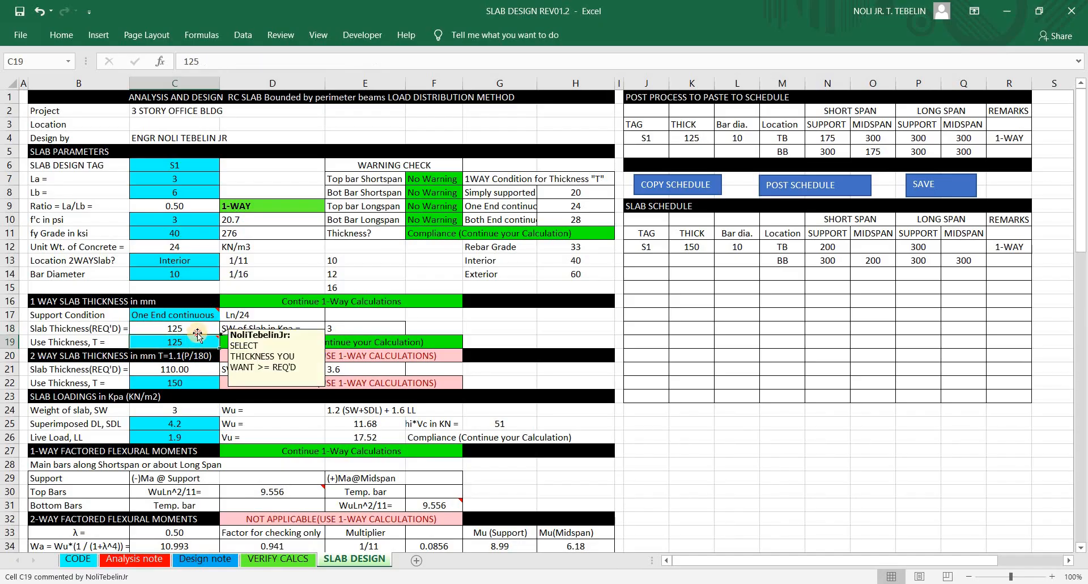
pyautogui.click(194, 342)
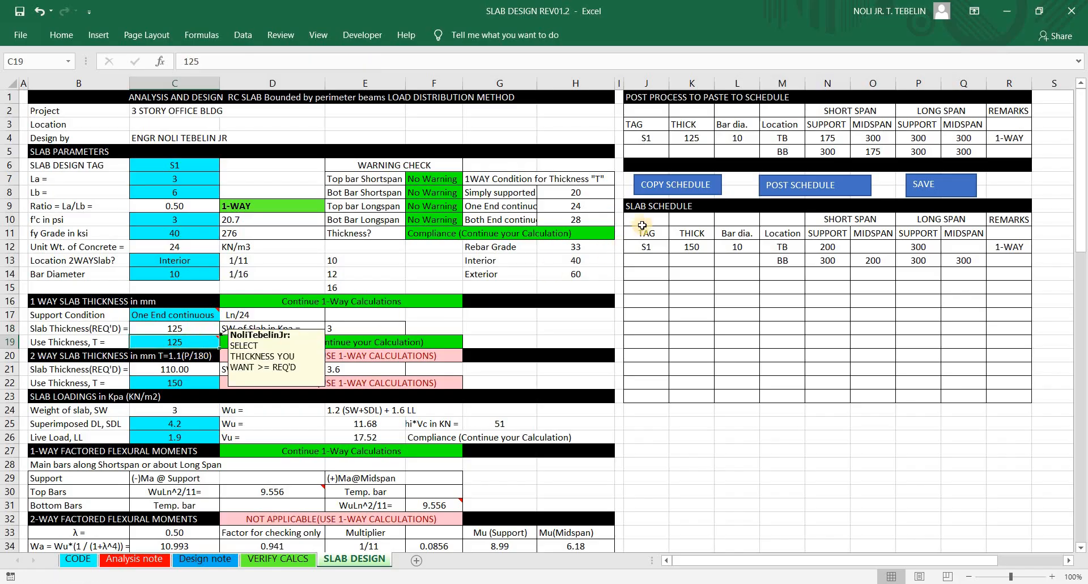
# Step: Check the recalculated short-span and long-span bar spacings in the post-process table
pyautogui.click(835, 143)
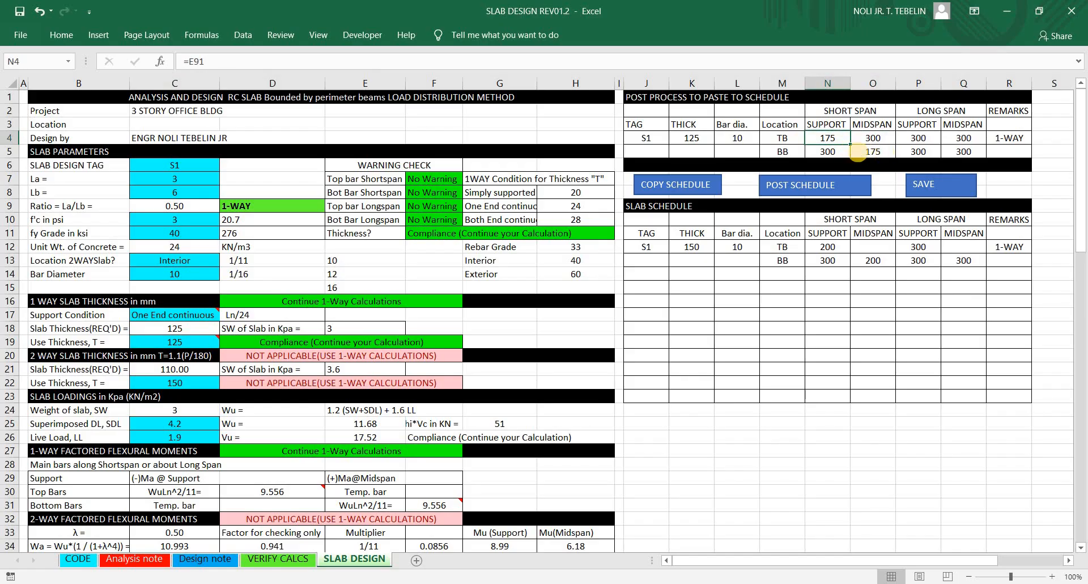
pyautogui.moveTo(820, 137); pyautogui.dragTo(822, 144)
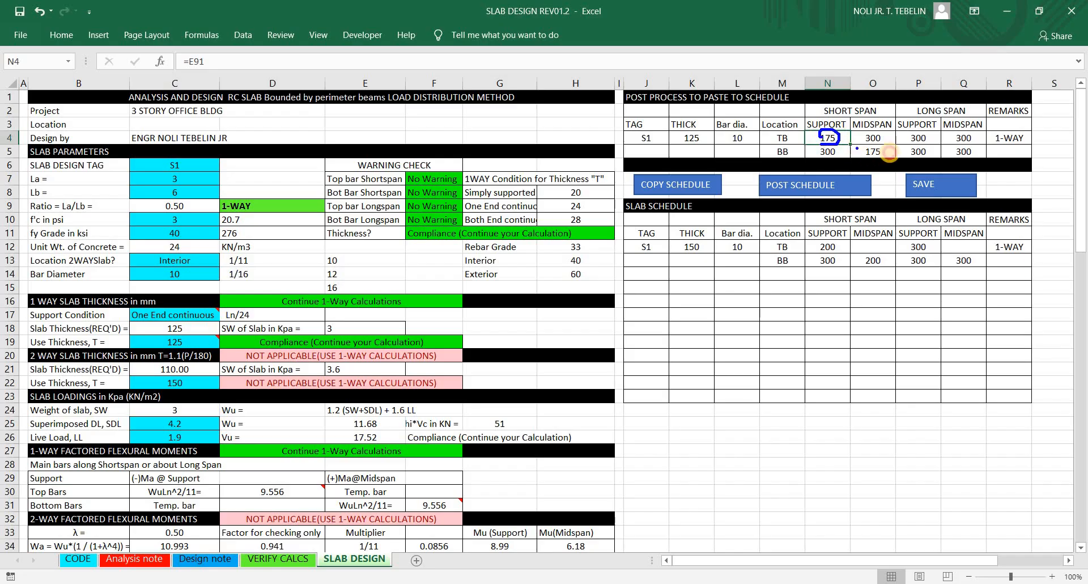
pyautogui.moveTo(890, 155); pyautogui.dragTo(862, 153)
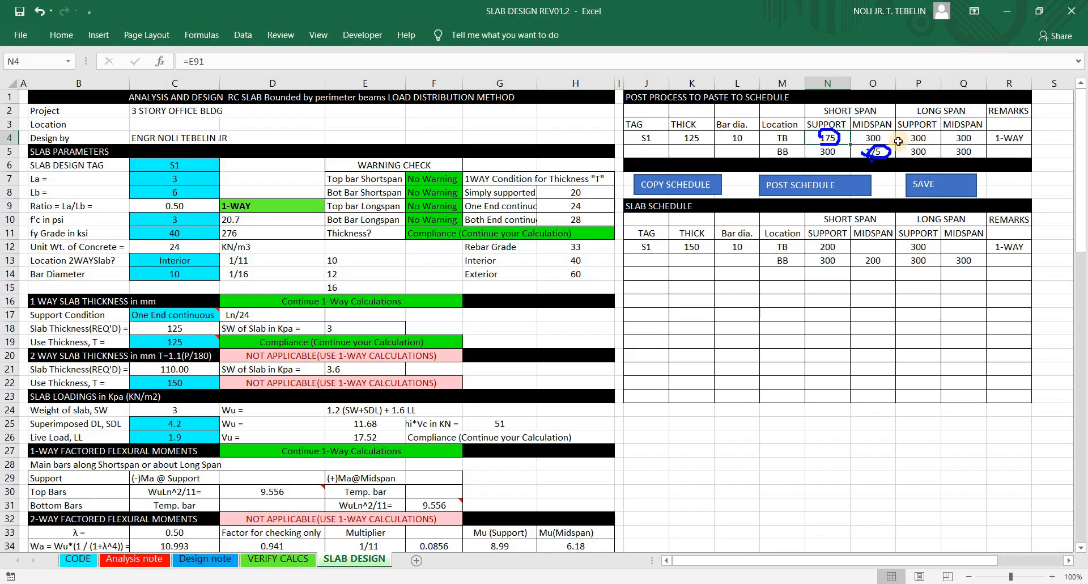
pyautogui.press('Escape')
pyautogui.moveTo(918, 138); pyautogui.dragTo(955, 151)
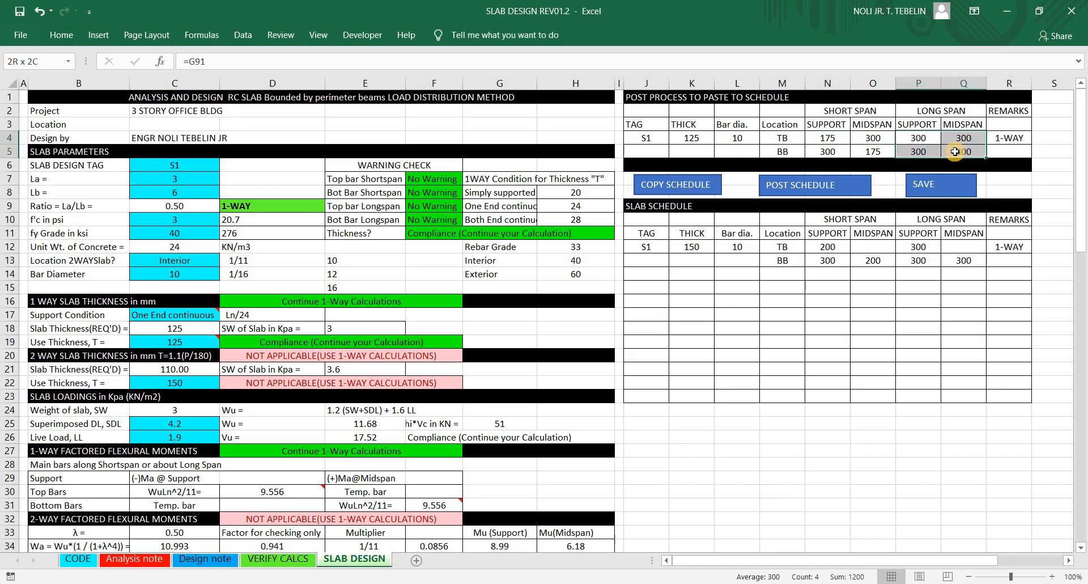
pyautogui.click(956, 152)
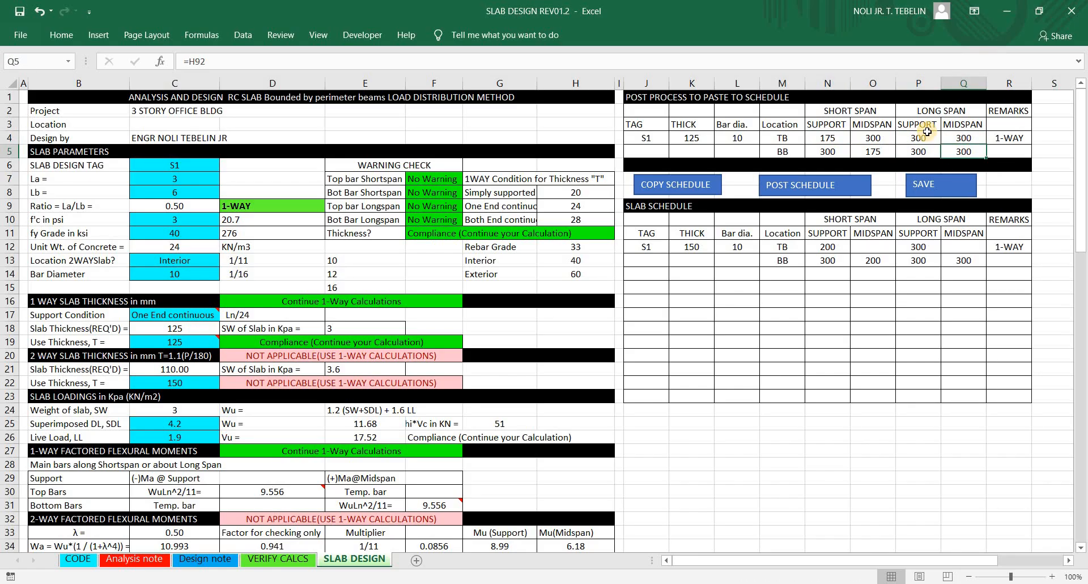
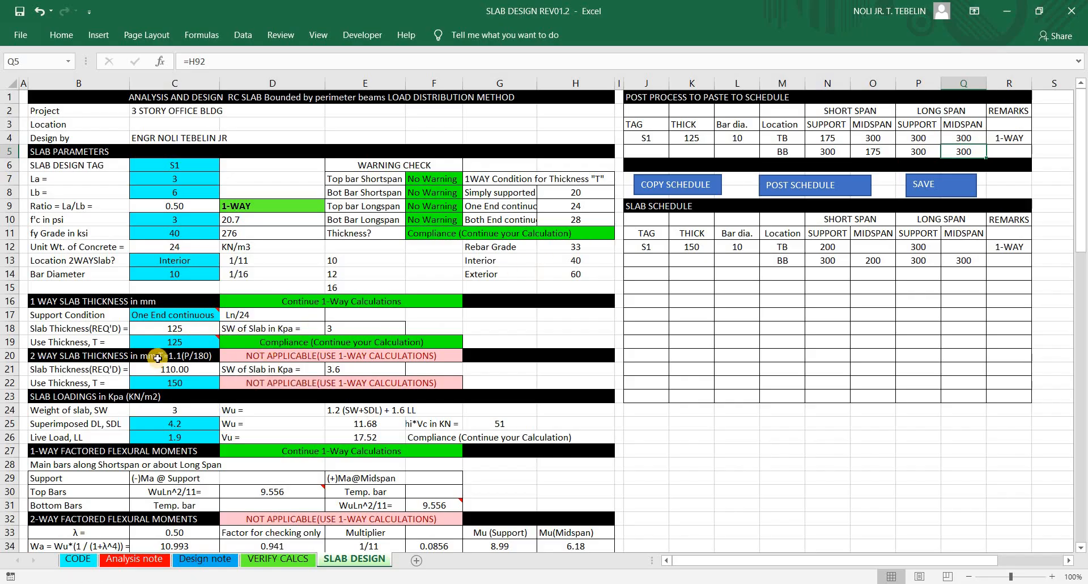
# Step: Save the workbook and change the slab design tag to S2
pyautogui.click(683, 187)
pyautogui.click(914, 181)
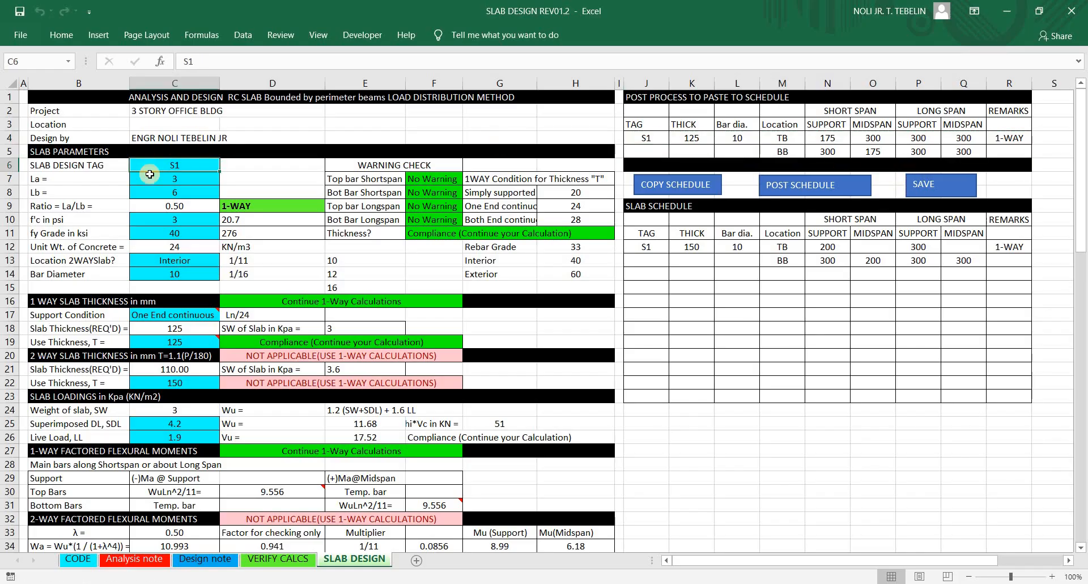
pyautogui.write('S2')
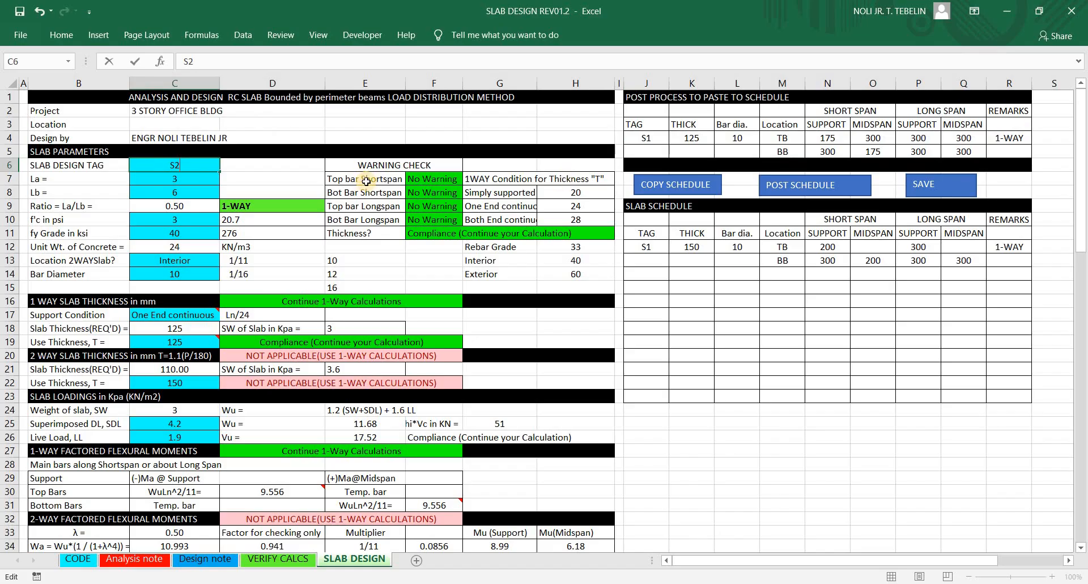
pyautogui.press('Return')
# Step: Copy slab S2's post-process results, post them into the slab schedule starting at J14, and save the workbook
pyautogui.click(693, 186)
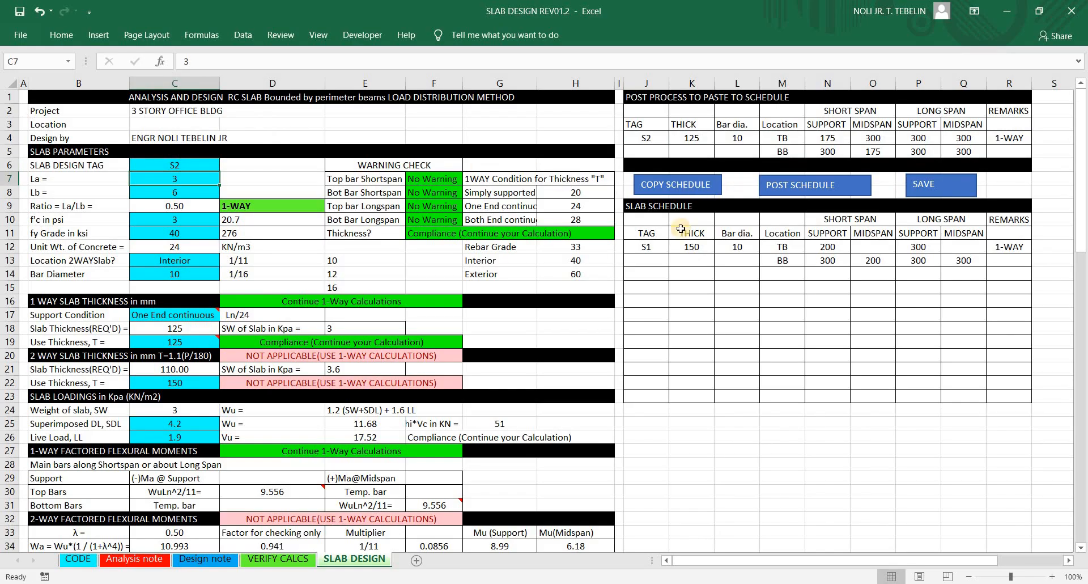
pyautogui.click(656, 259)
pyautogui.click(658, 274)
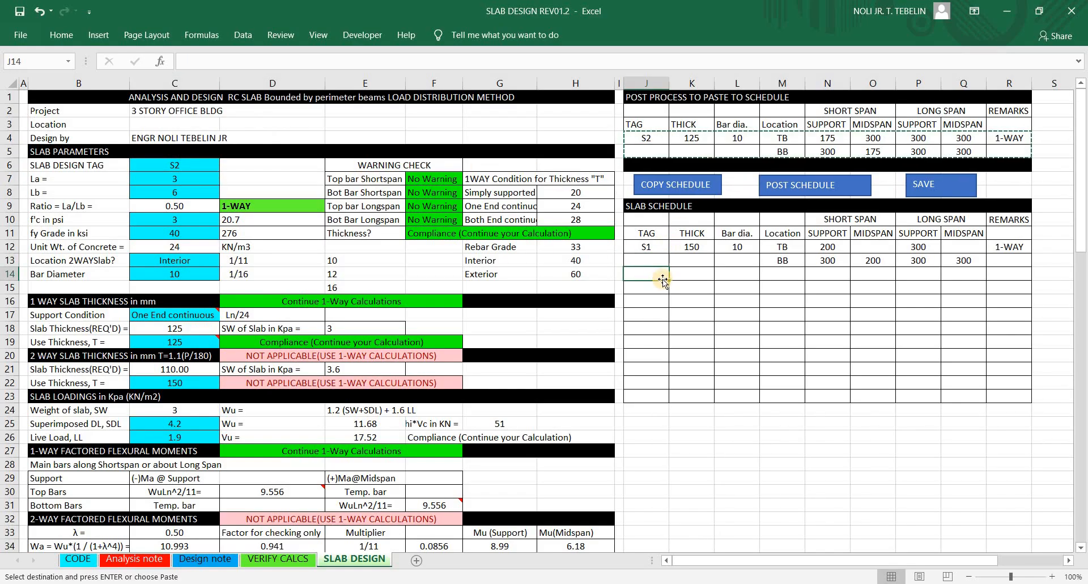
pyautogui.hotkey('shift', 'space')
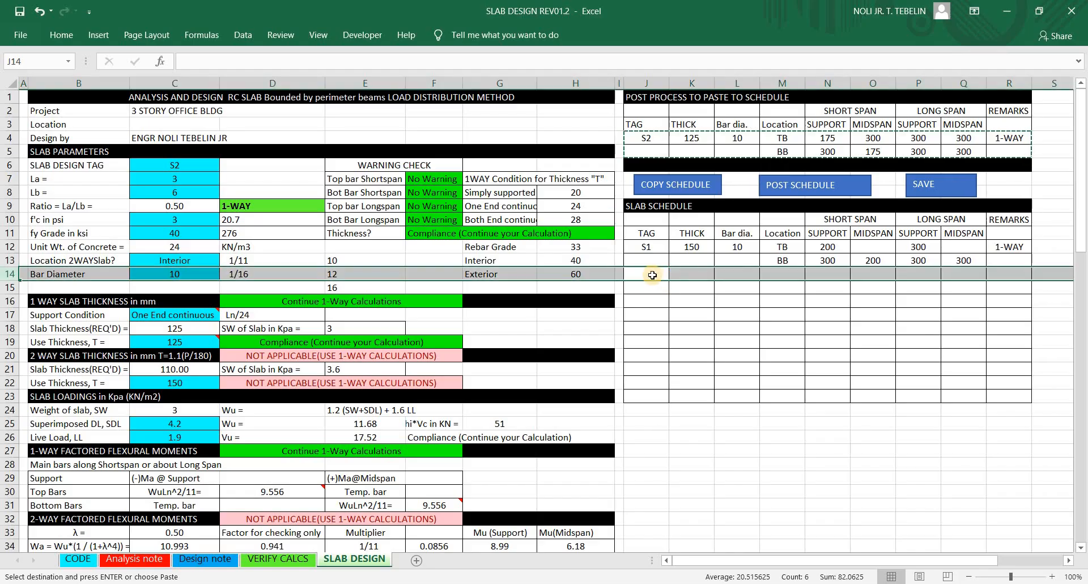
pyautogui.click(819, 187)
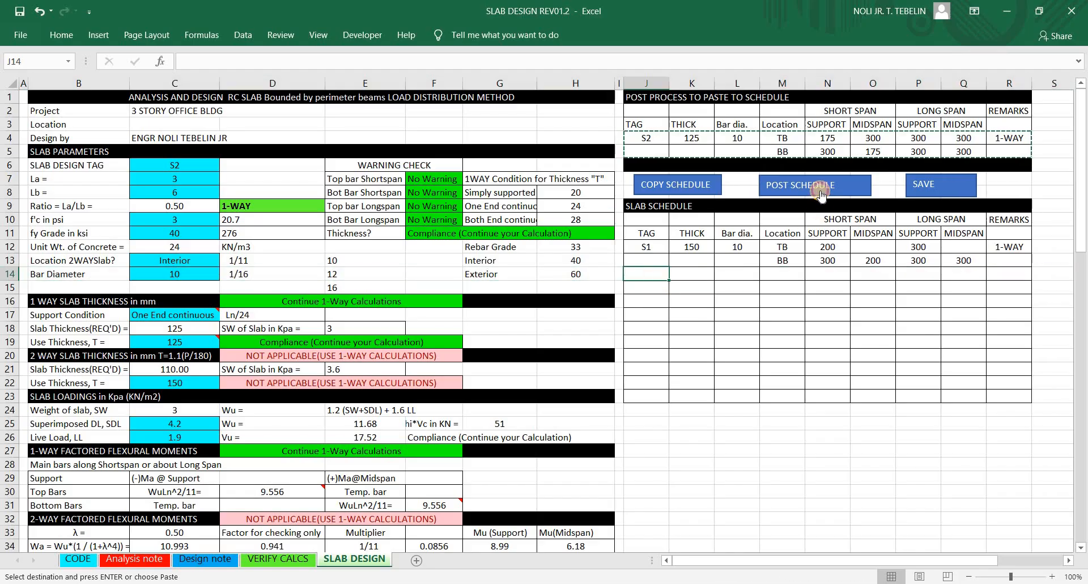
pyautogui.click(654, 303)
pyautogui.click(924, 185)
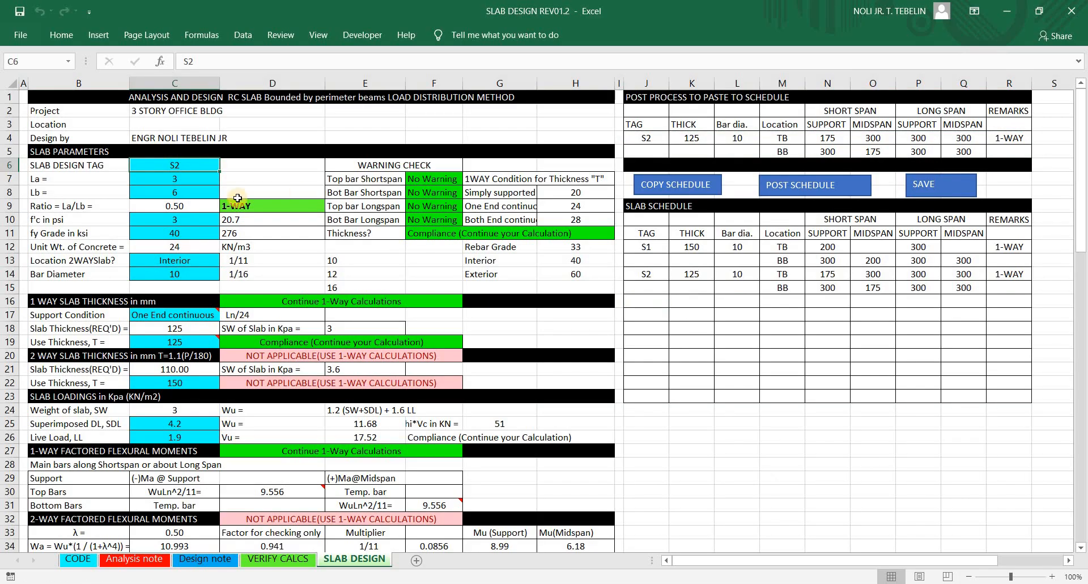
# Step: Change the slab design tag to S3 and set the one-way support condition to Both End continuous (Ln/28)
pyautogui.doubleClick(195, 165)
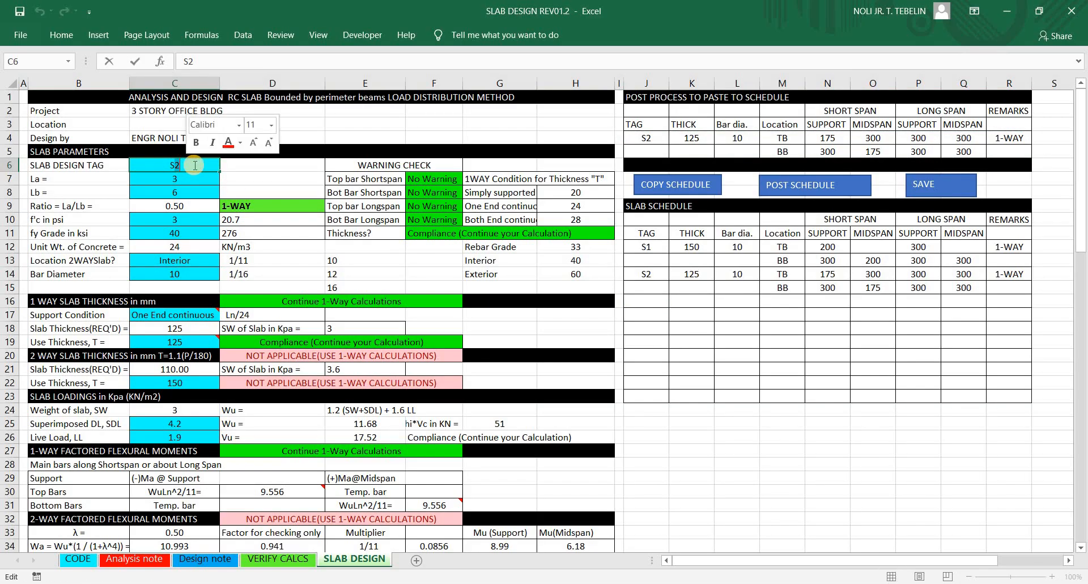
pyautogui.write('3')
pyautogui.press('Return')
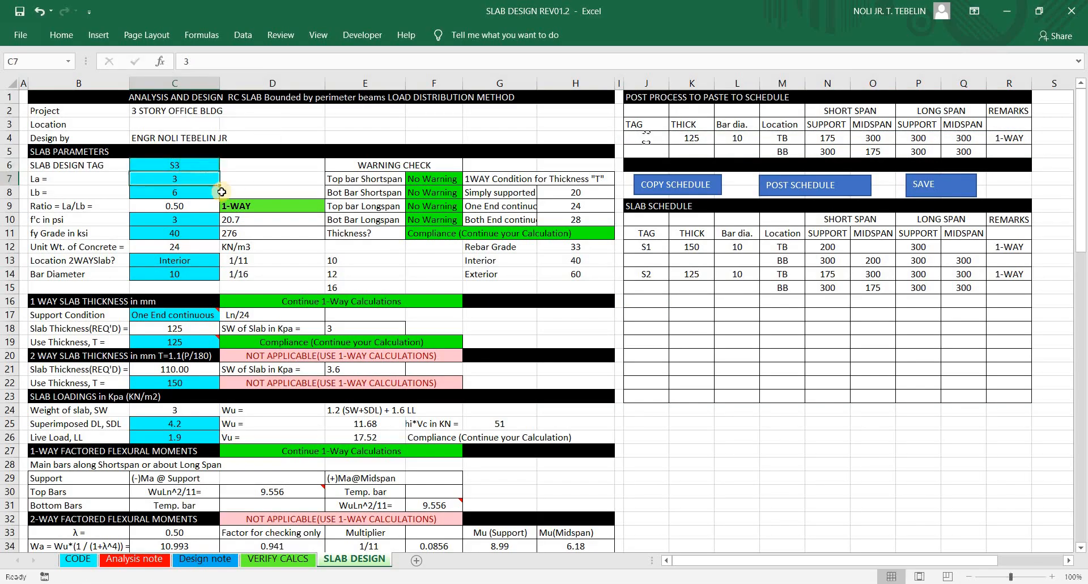
pyautogui.click(196, 314)
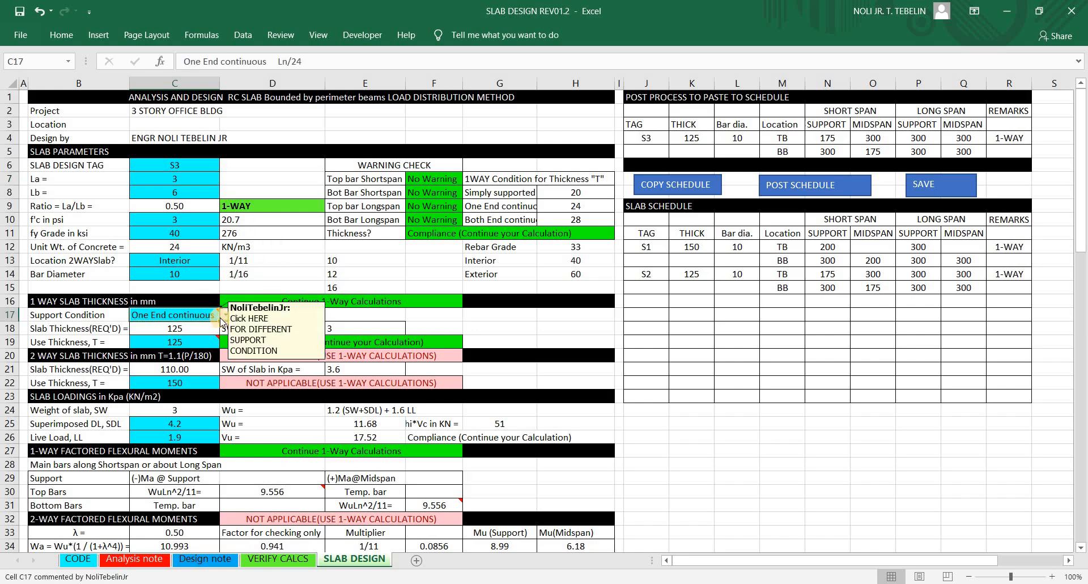
pyautogui.click(225, 315)
pyautogui.click(170, 346)
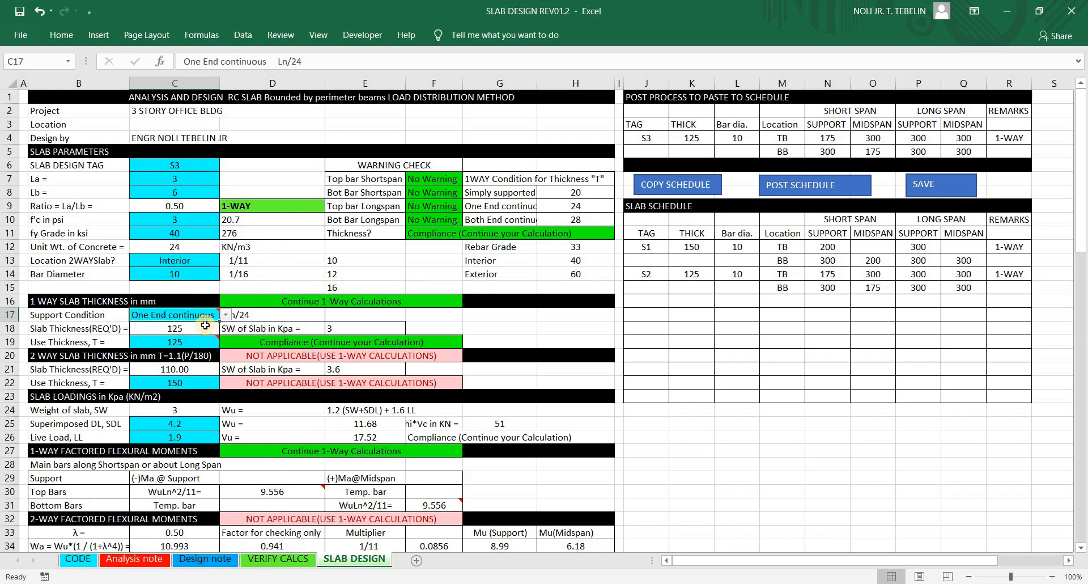
pyautogui.click(201, 336)
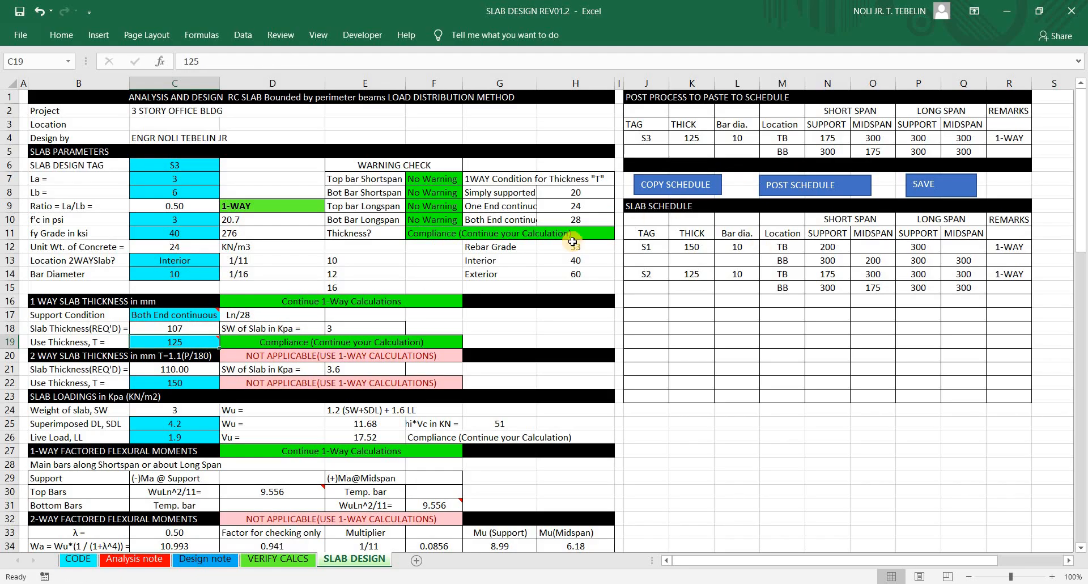
# Step: Copy slab S3's post-process results, post them into the slab schedule starting at J16, and save the workbook
pyautogui.click(671, 187)
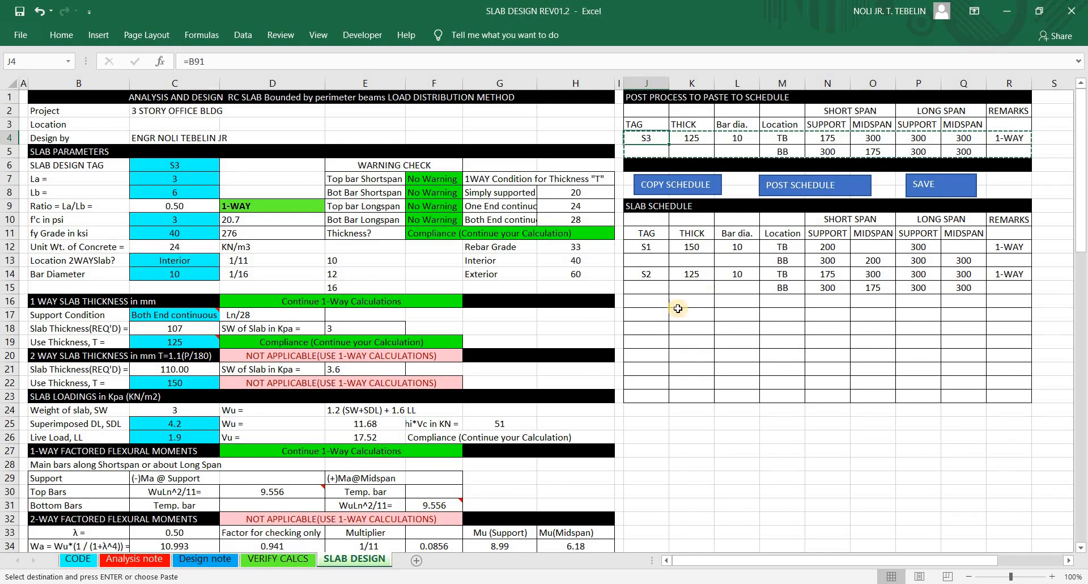
pyautogui.click(652, 301)
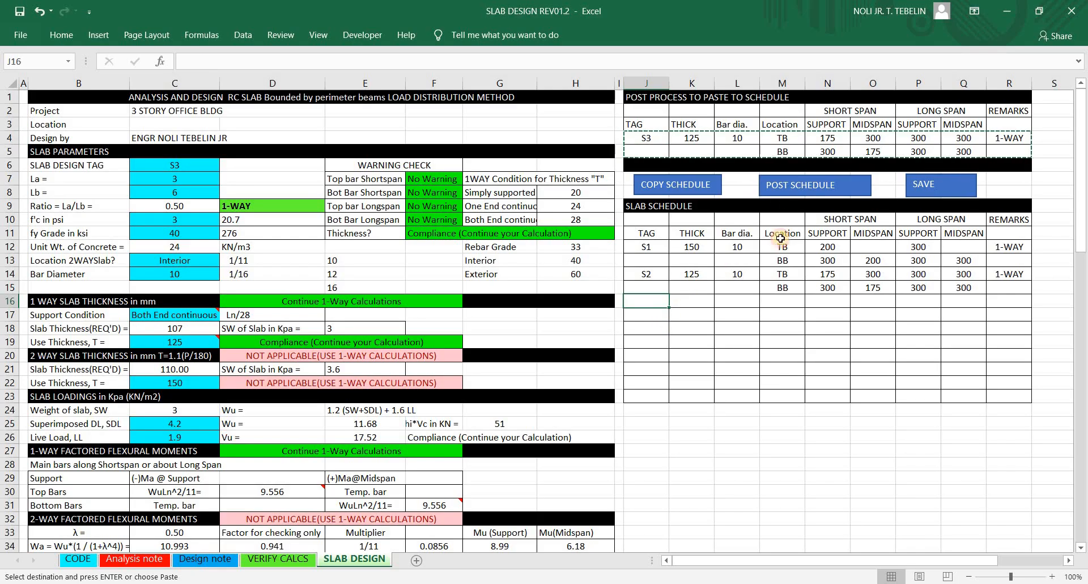
pyautogui.hotkey('ctrl', 'v')
pyautogui.click(701, 299)
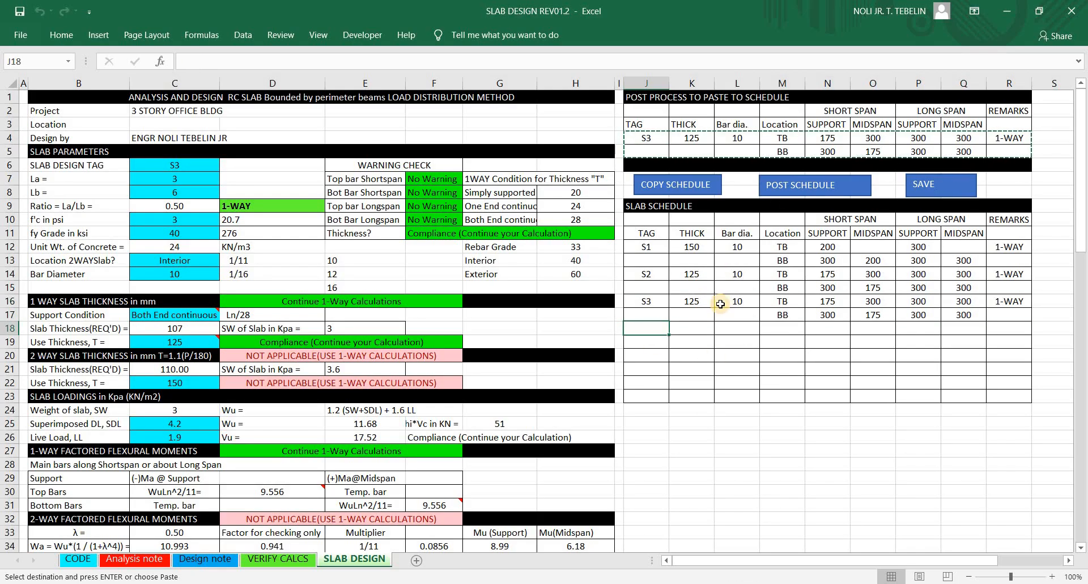
pyautogui.click(926, 183)
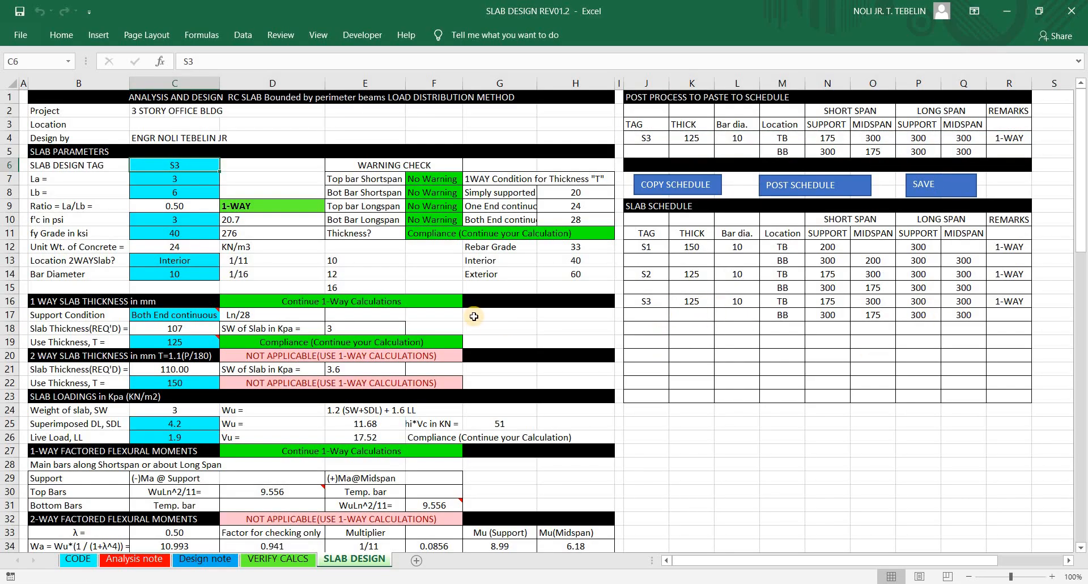
# Step: Review the posted schedule rows for slabs S1, S2 and S3, J12 through R17
pyautogui.click(666, 333)
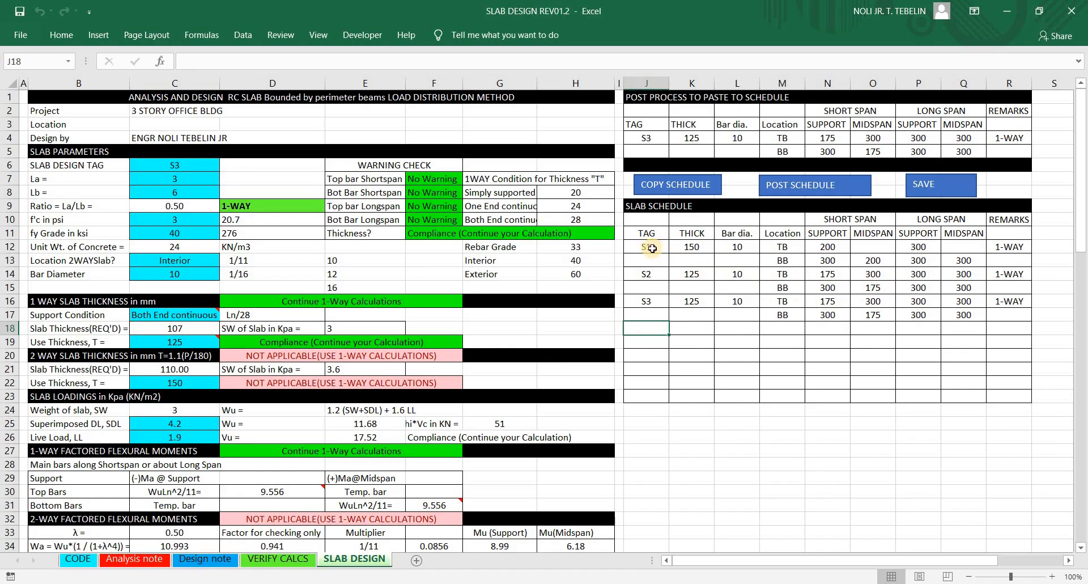
pyautogui.moveTo(652, 248); pyautogui.dragTo(1009, 314)
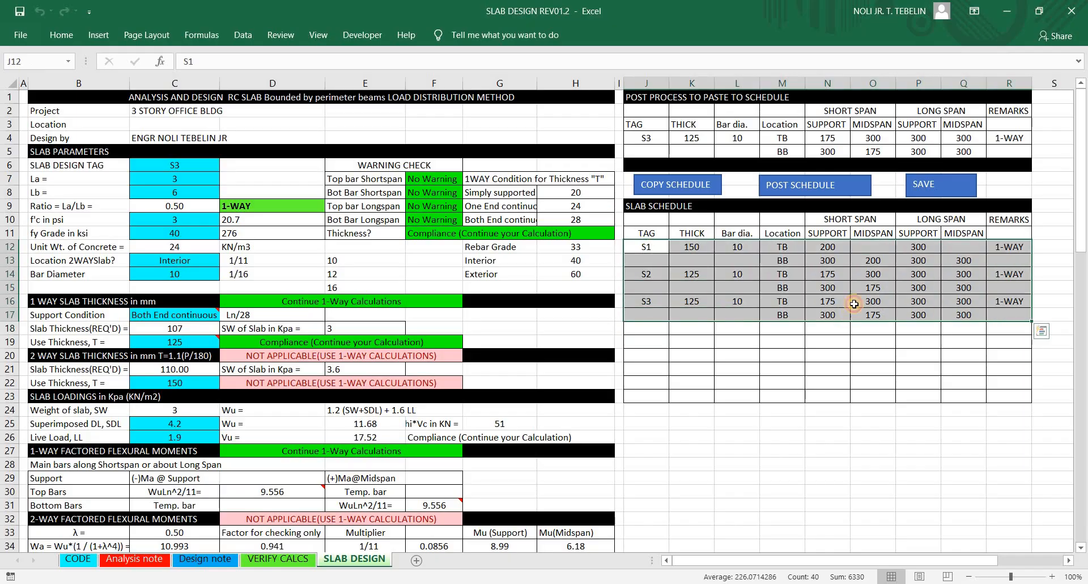
pyautogui.click(833, 281)
pyautogui.moveTo(652, 247); pyautogui.dragTo(1006, 314)
pyautogui.click(854, 367)
pyautogui.click(832, 261)
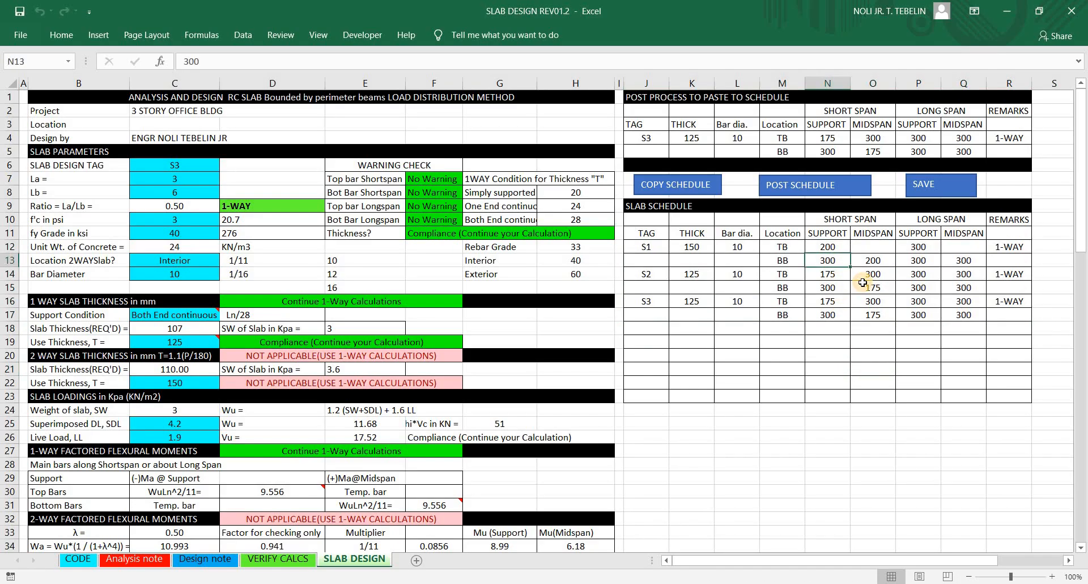
# Step: Examine slab S1's top and bottom bar spacings at support and midspan for both spans in the schedule
pyautogui.moveTo(649, 250); pyautogui.dragTo(1015, 260)
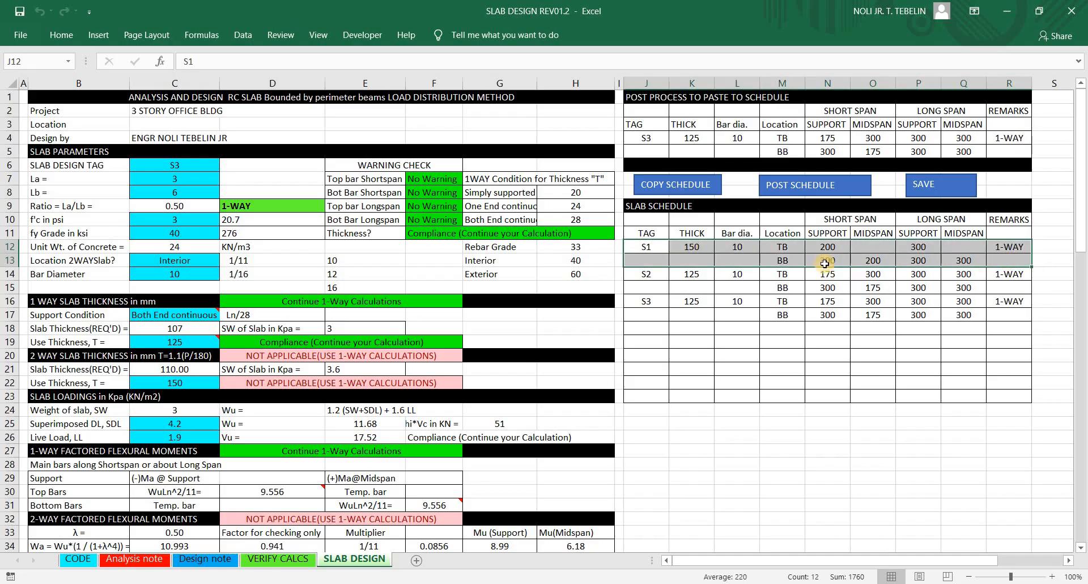
pyautogui.click(841, 253)
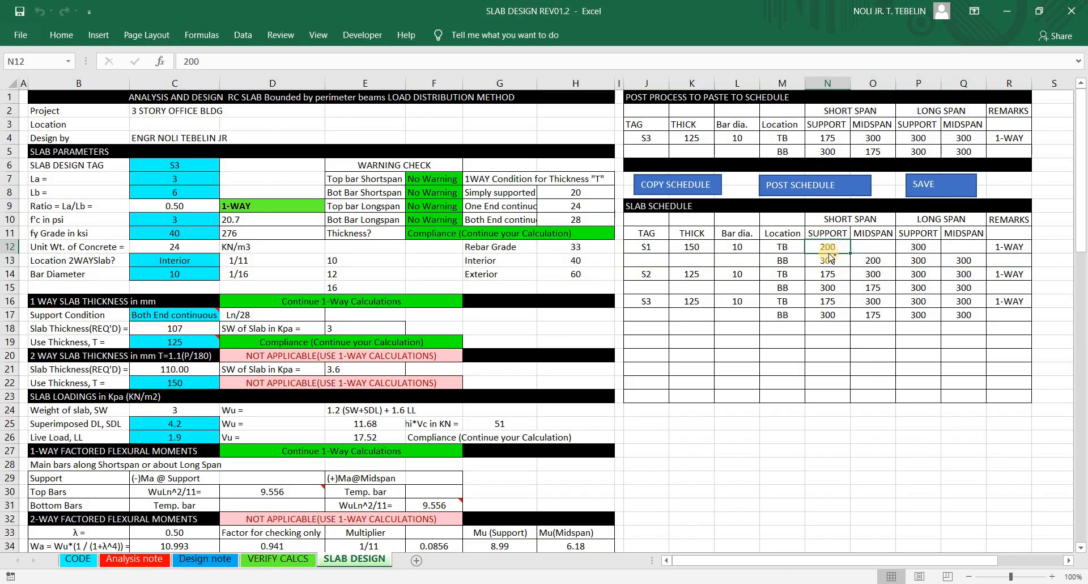
pyautogui.moveTo(821, 255)
pyautogui.mouseDown()
pyautogui.moveTo(817, 243)
pyautogui.moveTo(884, 256)
pyautogui.mouseUp()
pyautogui.click(896, 265)
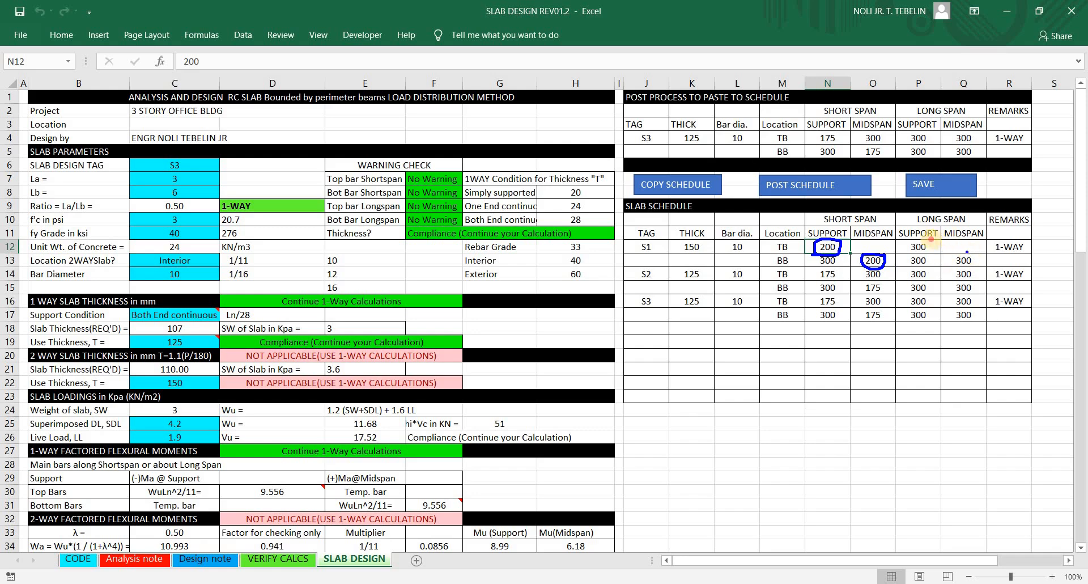
pyautogui.moveTo(935, 238)
pyautogui.mouseDown()
pyautogui.moveTo(930, 258)
pyautogui.moveTo(952, 242)
pyautogui.moveTo(974, 262)
pyautogui.mouseUp()
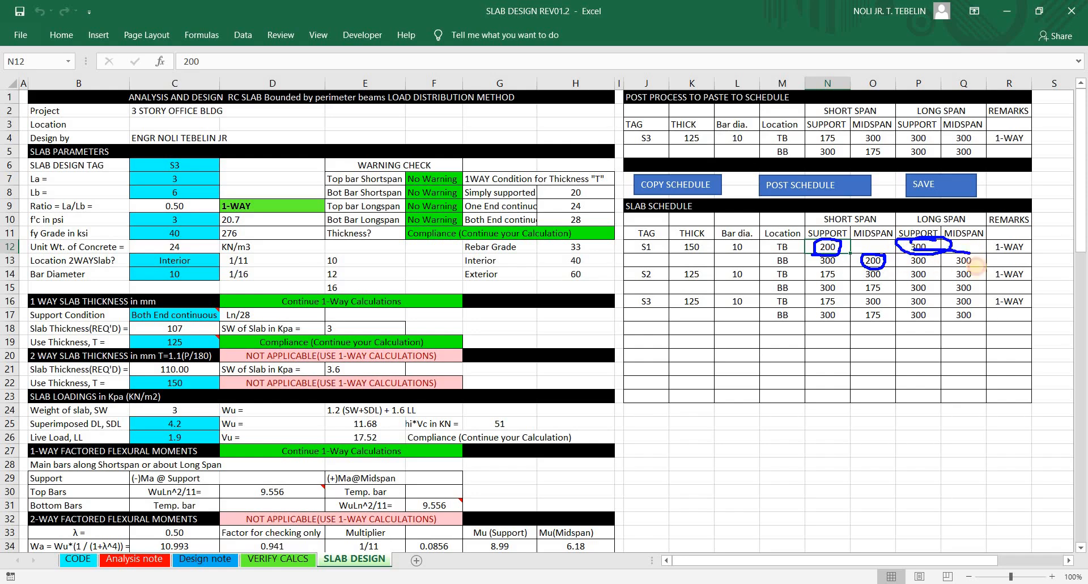
pyautogui.press('Escape')
pyautogui.click(845, 263)
pyautogui.click(867, 260)
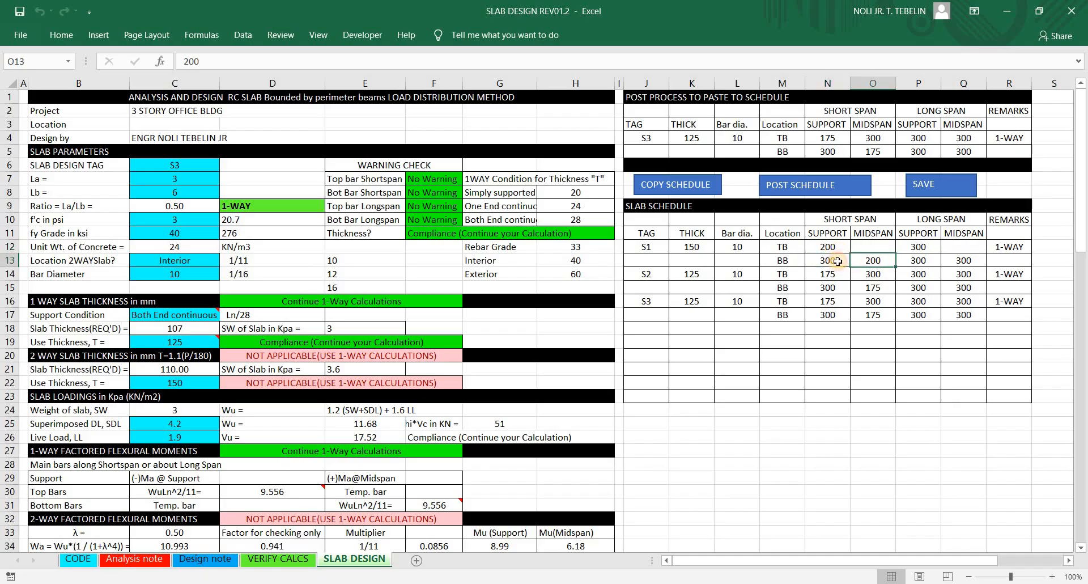
# Step: Try clearing slab S1's bottom-bar short-span support spacing in N13, and undo the deletion
pyautogui.click(838, 261)
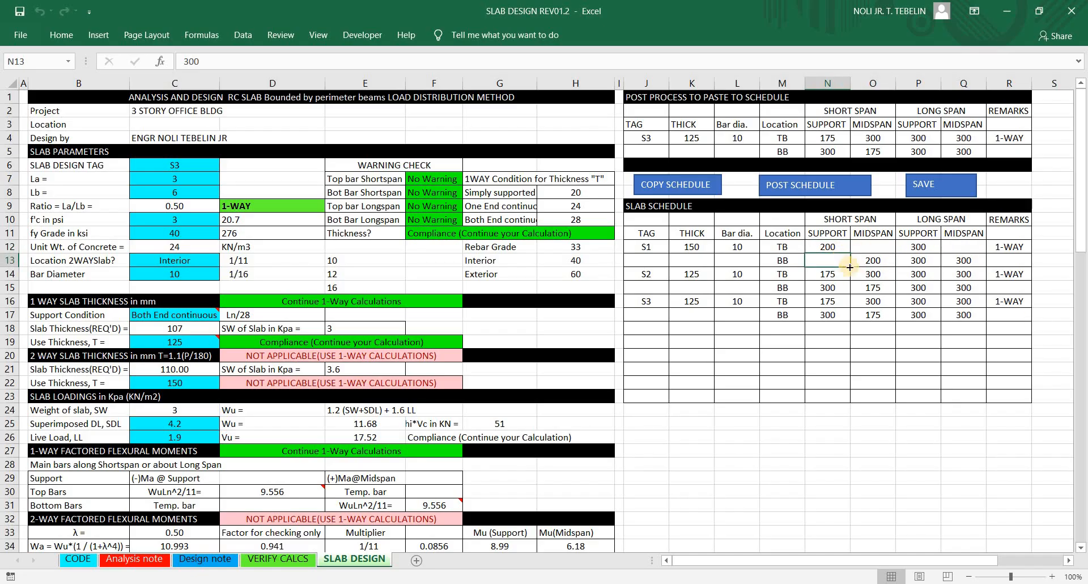
pyautogui.click(855, 259)
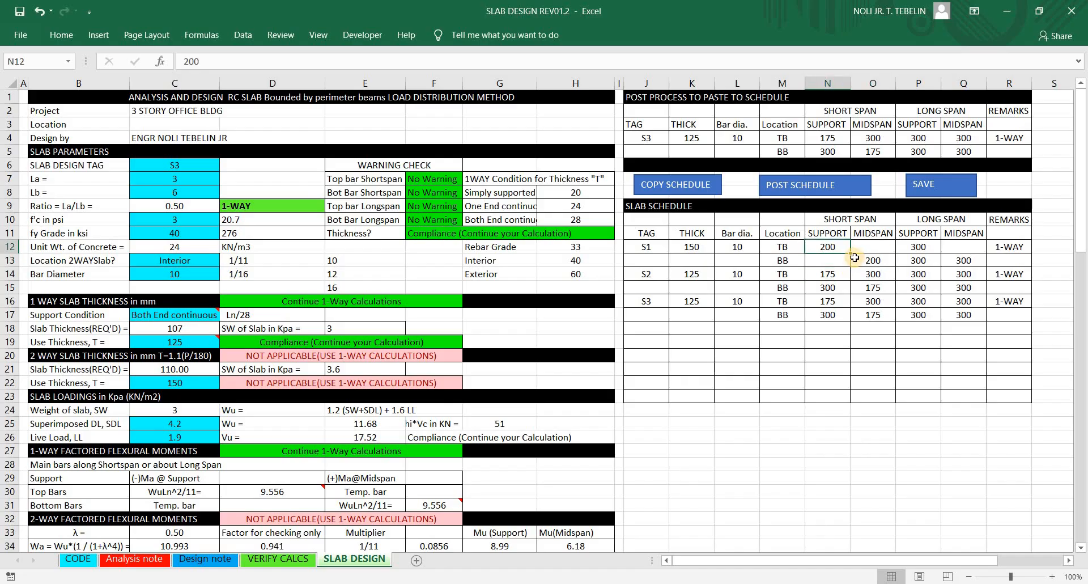
pyautogui.moveTo(819, 242)
pyautogui.mouseDown()
pyautogui.moveTo(878, 257)
pyautogui.moveTo(865, 259)
pyautogui.mouseUp()
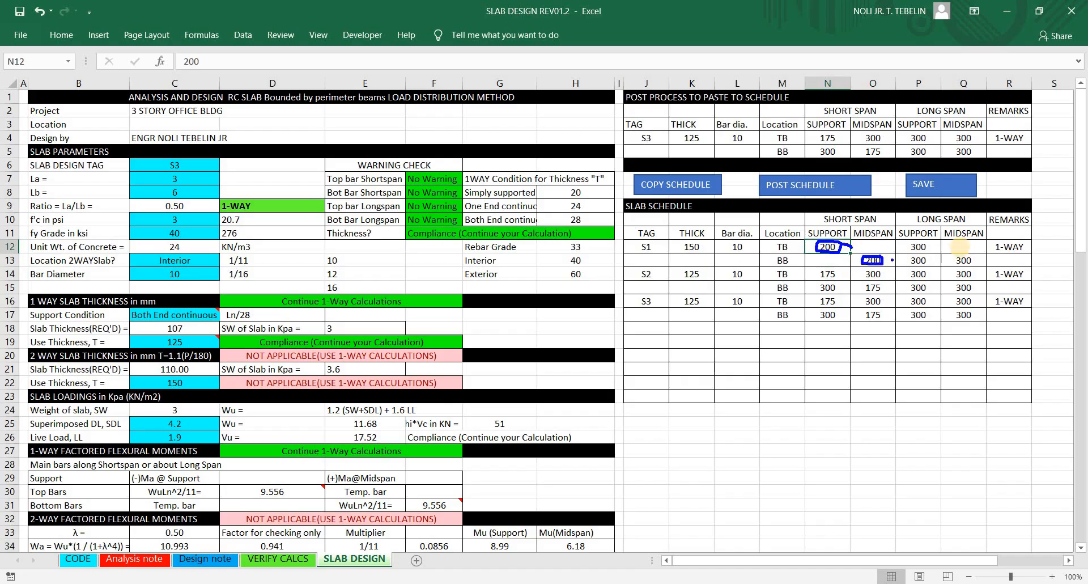
pyautogui.press('Escape')
pyautogui.click(844, 263)
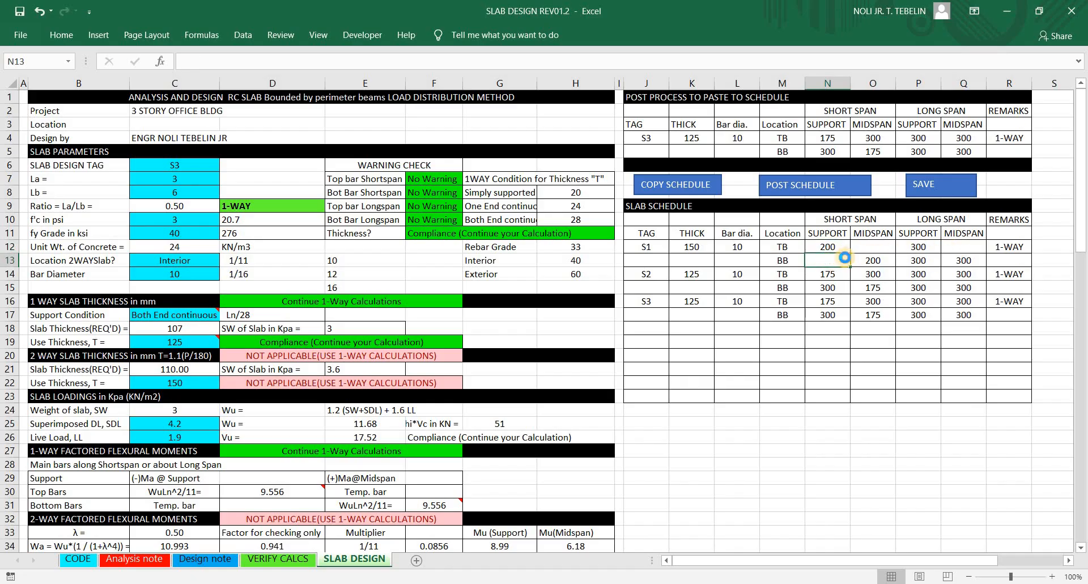
pyautogui.hotkey('ctrl', 'z')
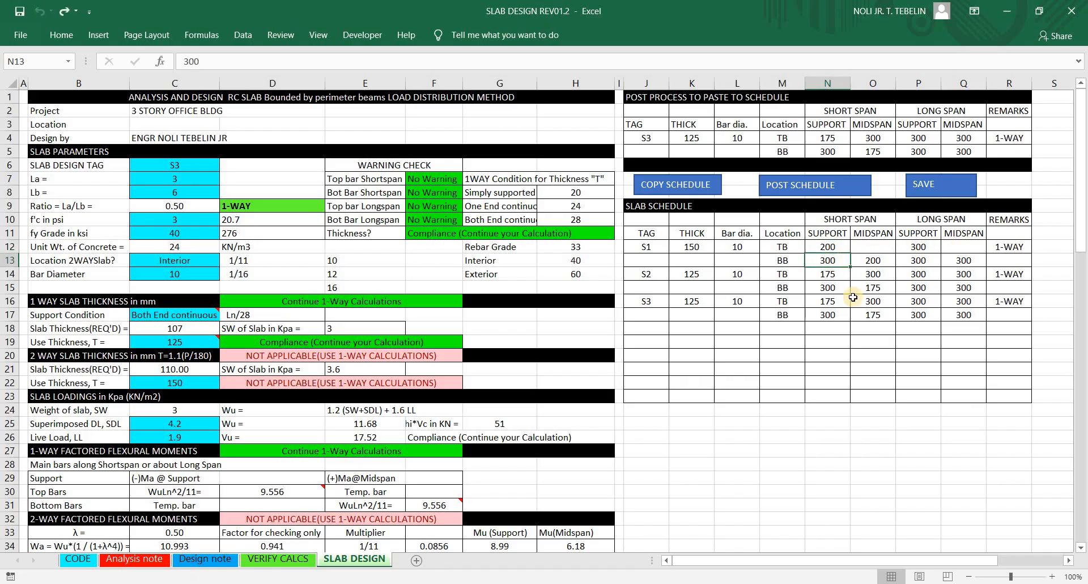
pyautogui.click(825, 420)
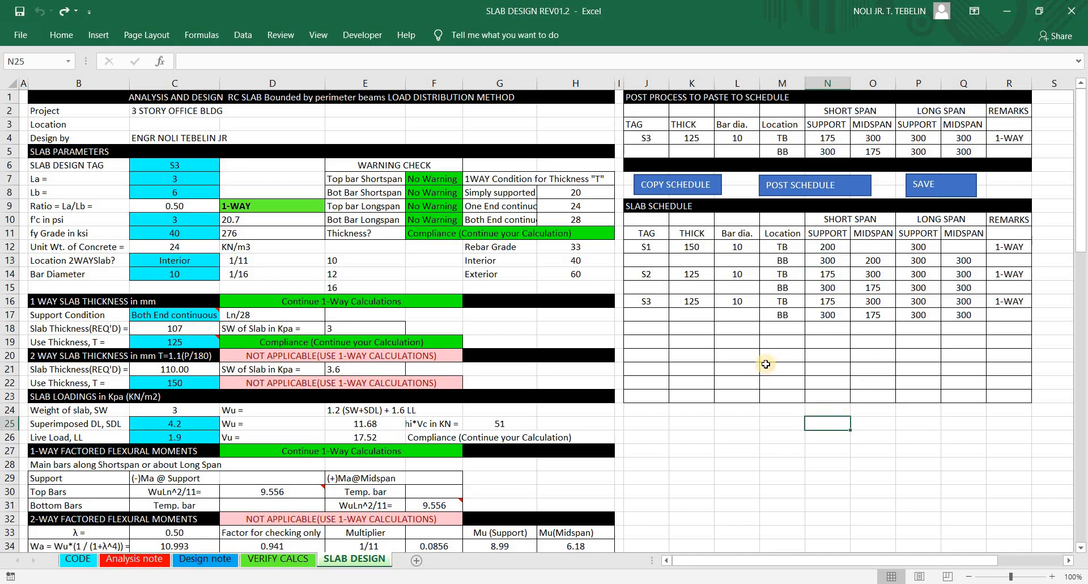
pyautogui.click(278, 558)
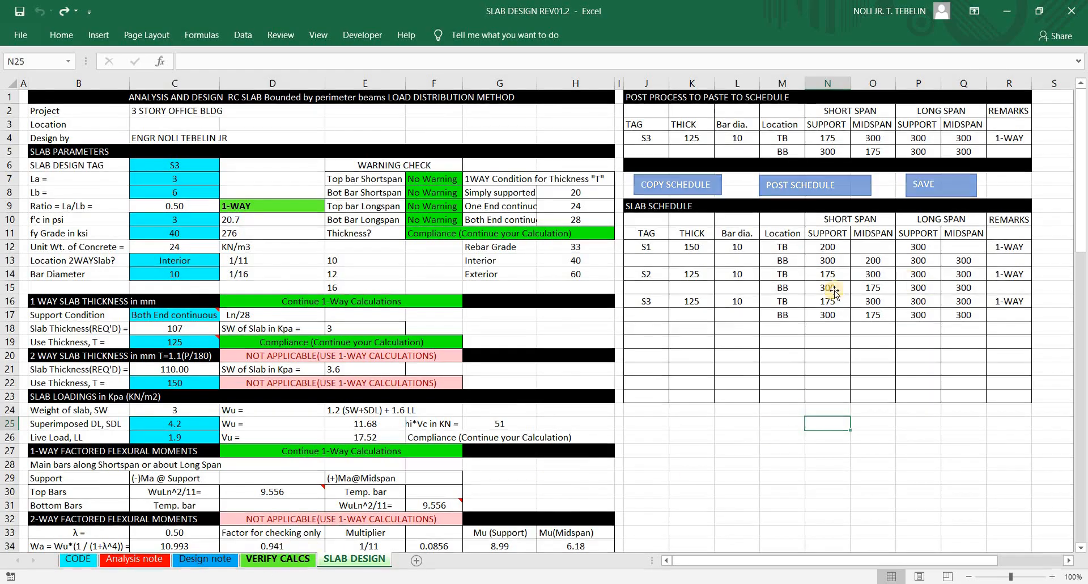
pyautogui.click(357, 561)
pyautogui.click(705, 437)
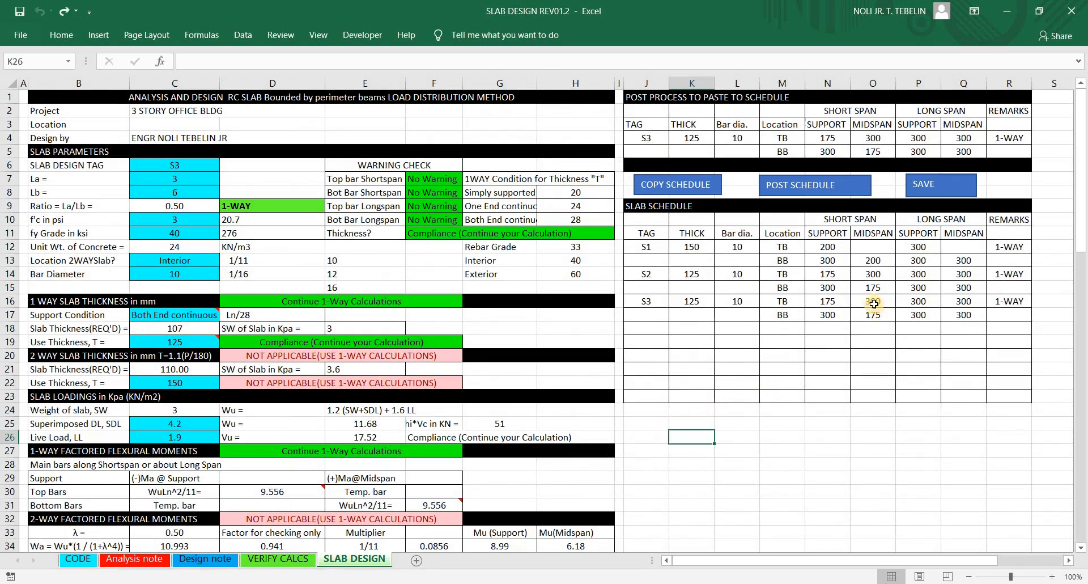
pyautogui.click(883, 251)
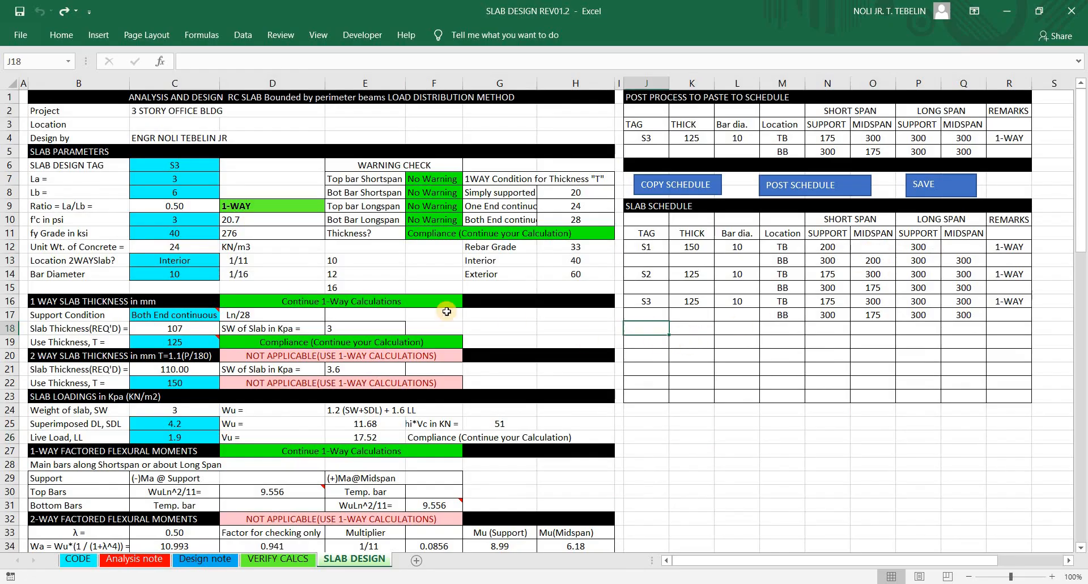
# Step: Change the slab design tag to S4 and set the short span La to 4
pyautogui.click(175, 165)
pyautogui.doubleClick(175, 166)
pyautogui.moveTo(175, 165); pyautogui.dragTo(193, 168)
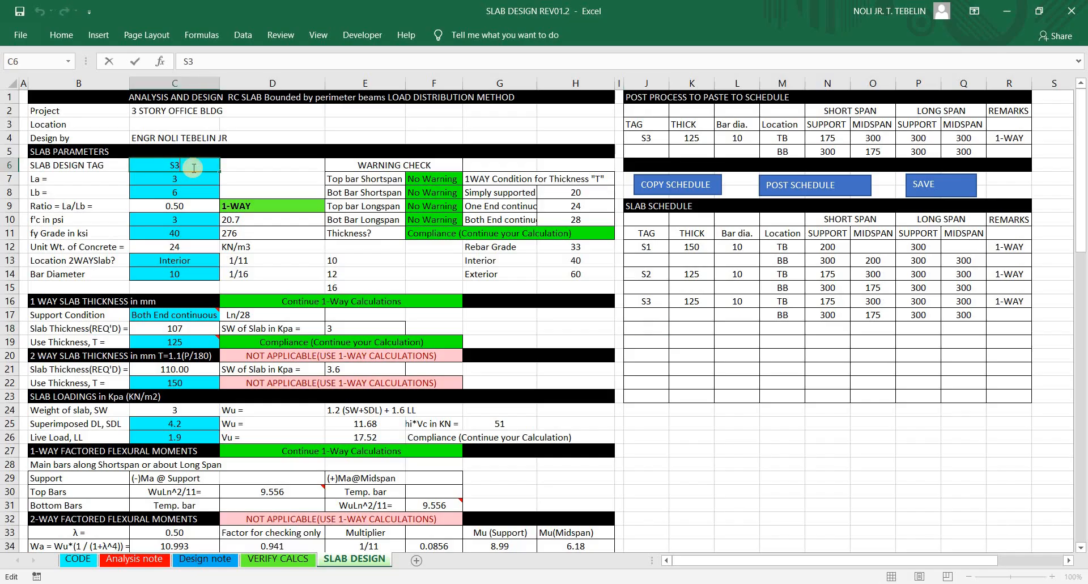
pyautogui.write('4')
pyautogui.press('Return')
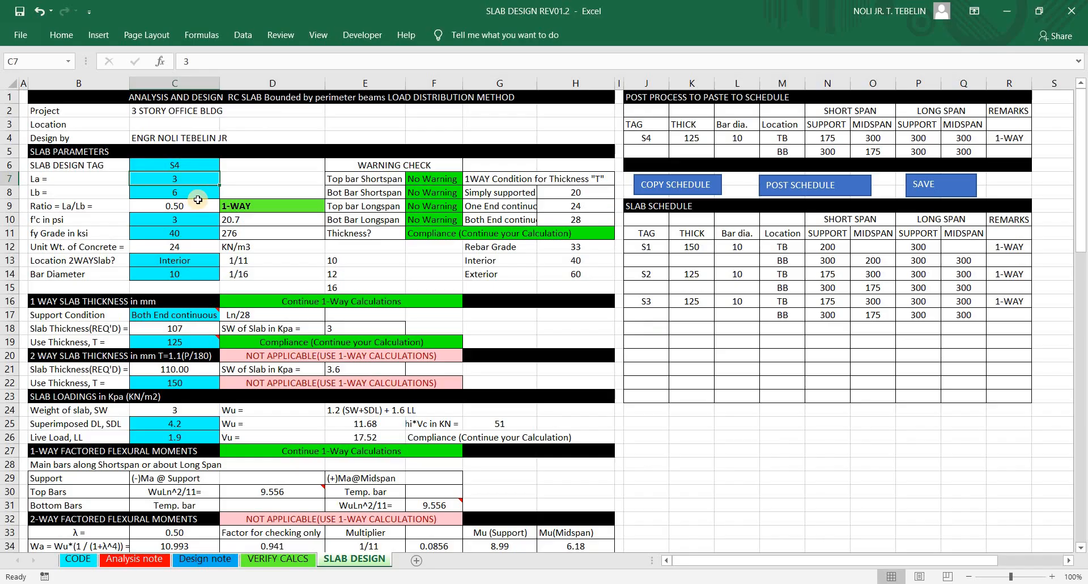
pyautogui.write('4')
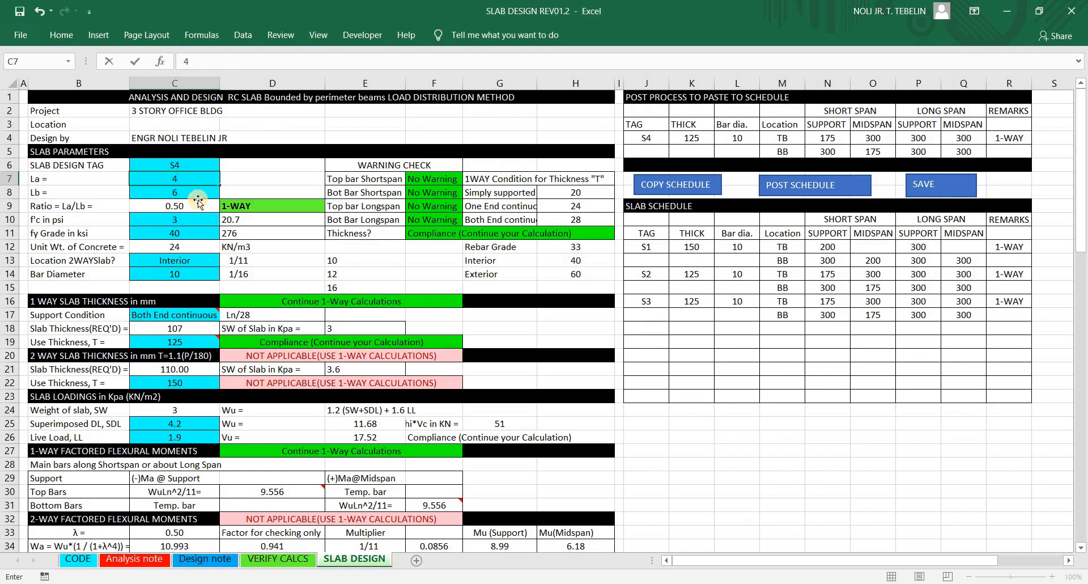
pyautogui.press('Return')
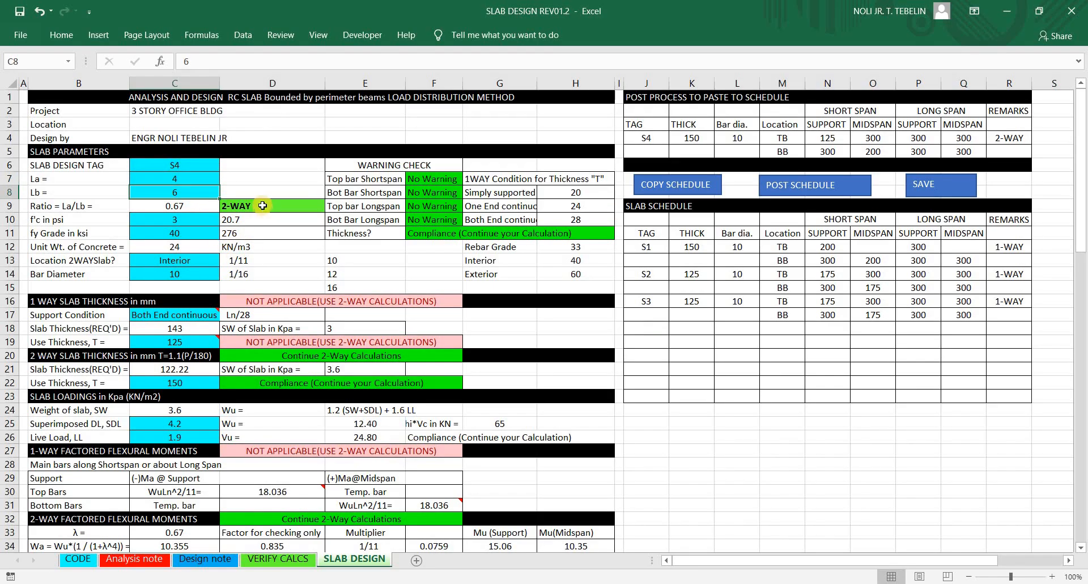
# Step: Inspect the slab-type formula in D9 and the bar spacing warning-check formulas in F7 through F10 without changing them
pyautogui.click(243, 207)
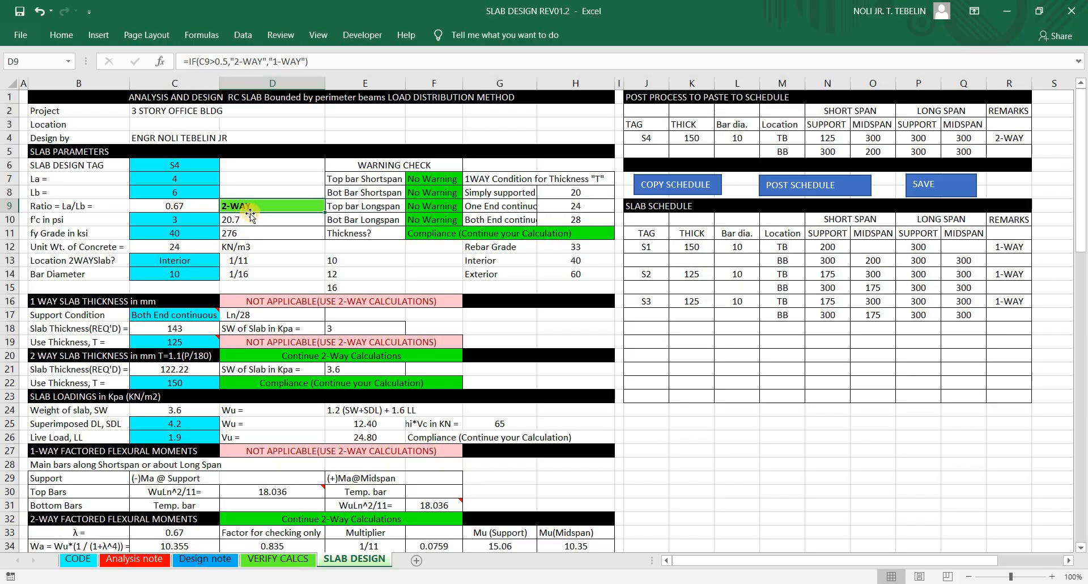
pyautogui.moveTo(259, 198)
pyautogui.mouseDown()
pyautogui.moveTo(228, 218)
pyautogui.moveTo(254, 206)
pyautogui.moveTo(254, 223)
pyautogui.mouseUp()
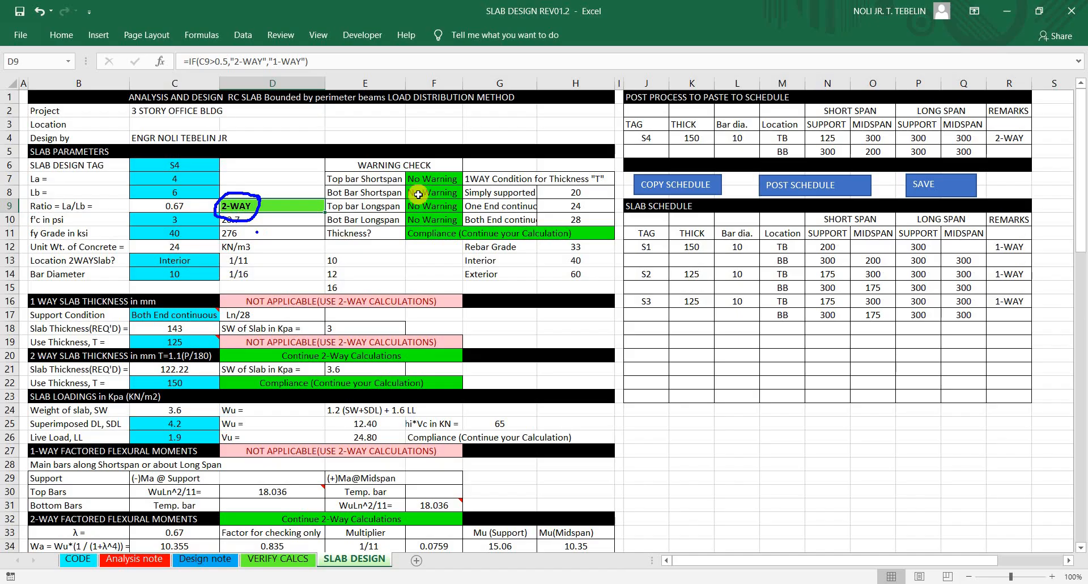
pyautogui.click(433, 181)
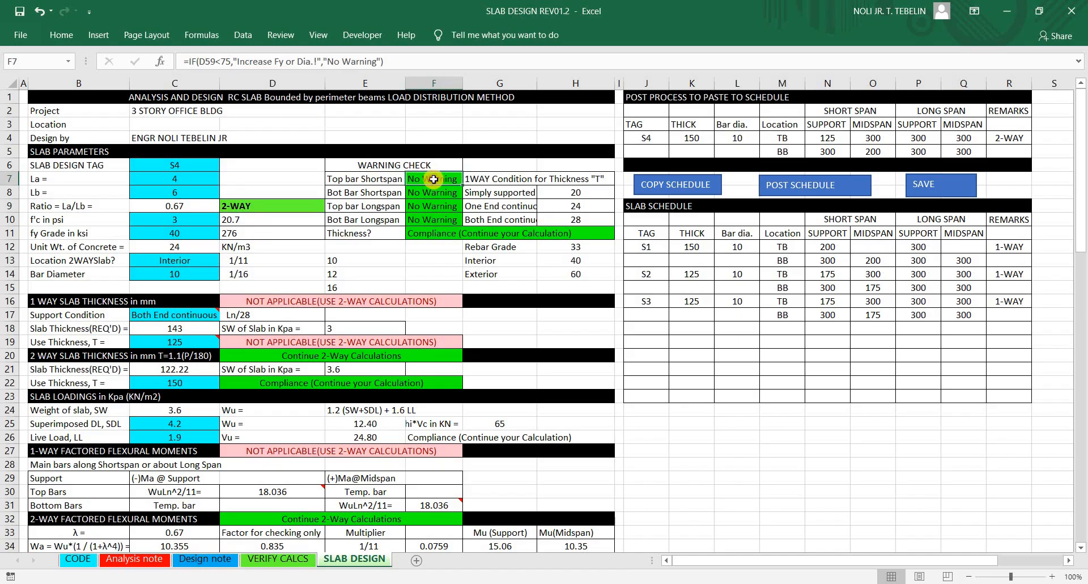
pyautogui.doubleClick(434, 181)
pyautogui.press('Escape')
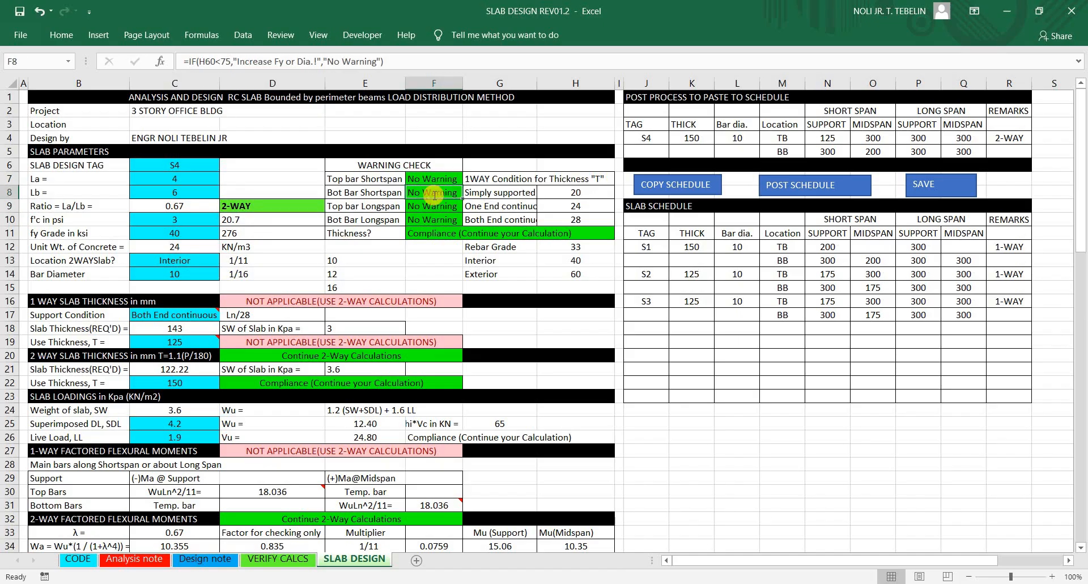
pyautogui.doubleClick(434, 194)
pyautogui.press('Escape')
pyautogui.click(440, 207)
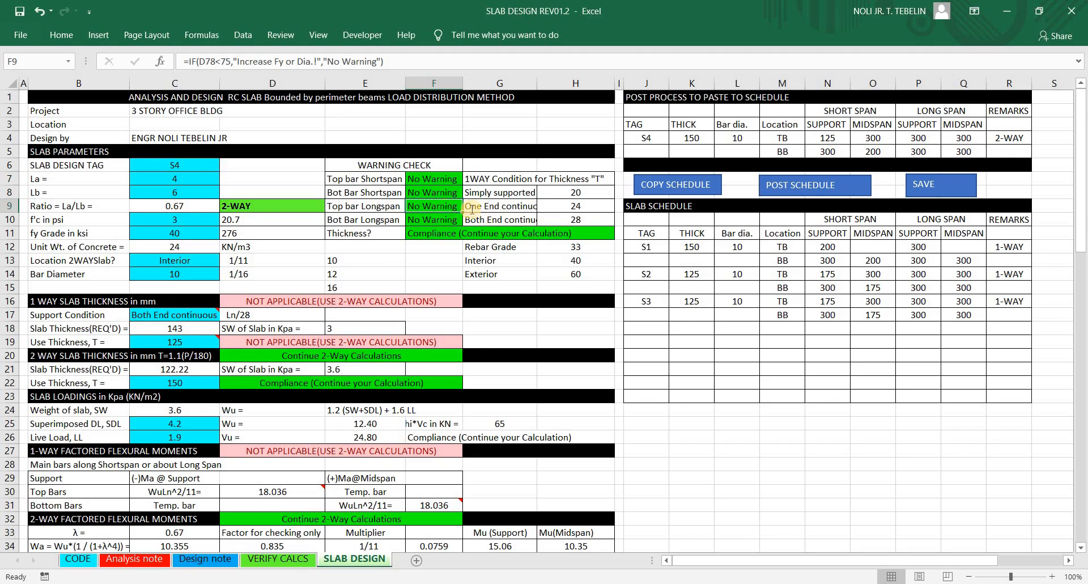
pyautogui.doubleClick(453, 208)
pyautogui.press('Escape')
pyautogui.doubleClick(453, 221)
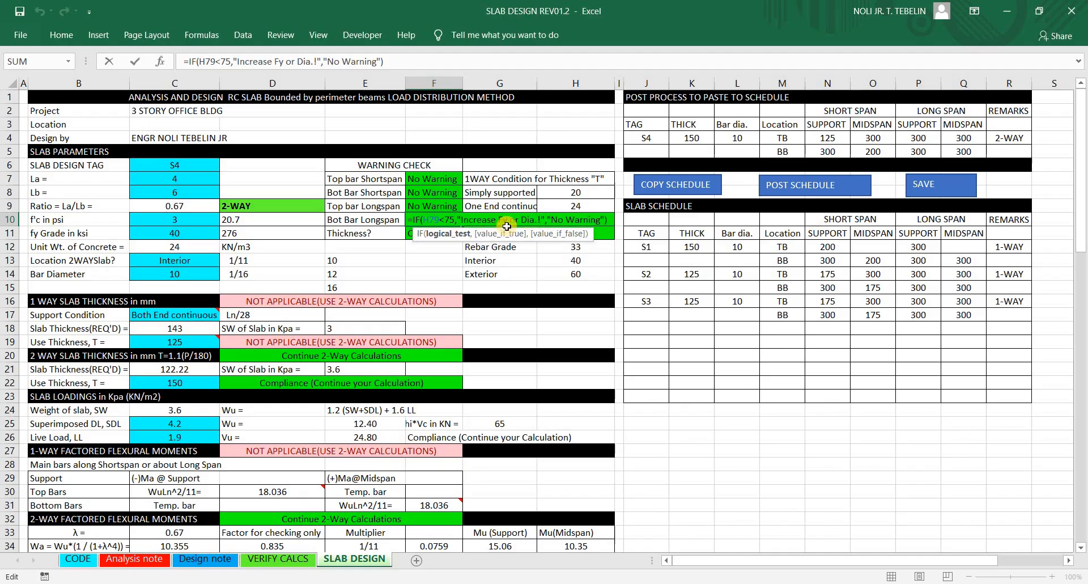
pyautogui.click(428, 233)
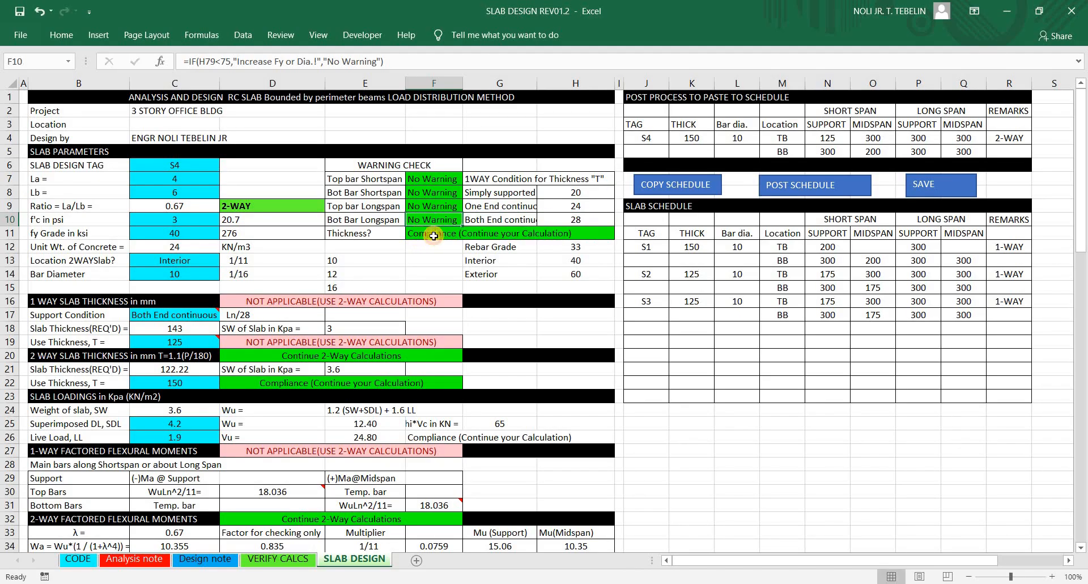
# Step: Inspect the thickness compliance formula in F11 of the warning check
pyautogui.doubleClick(427, 233)
pyautogui.press('Escape')
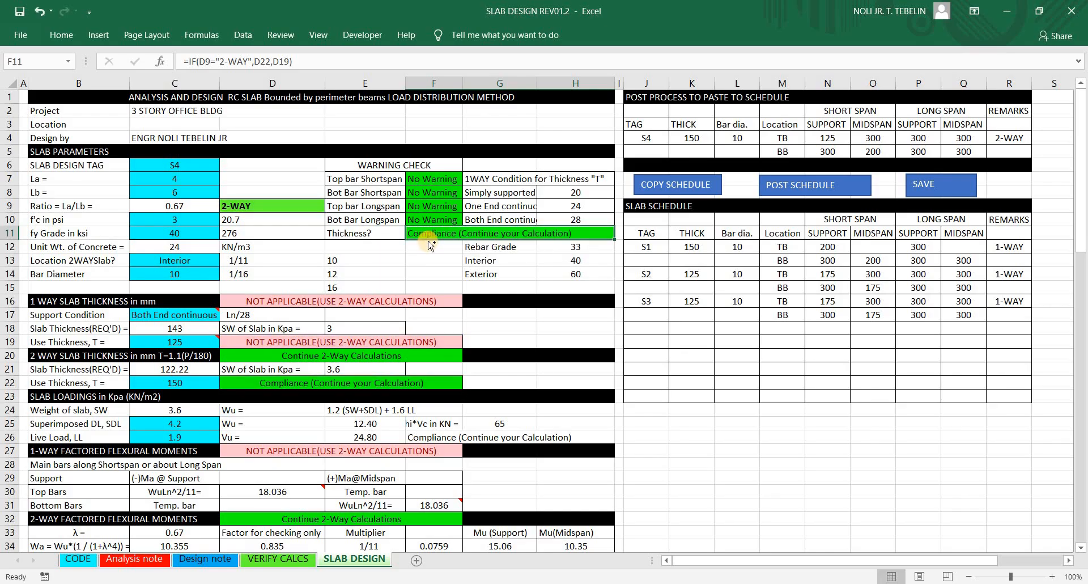
pyautogui.moveTo(438, 223); pyautogui.dragTo(418, 241)
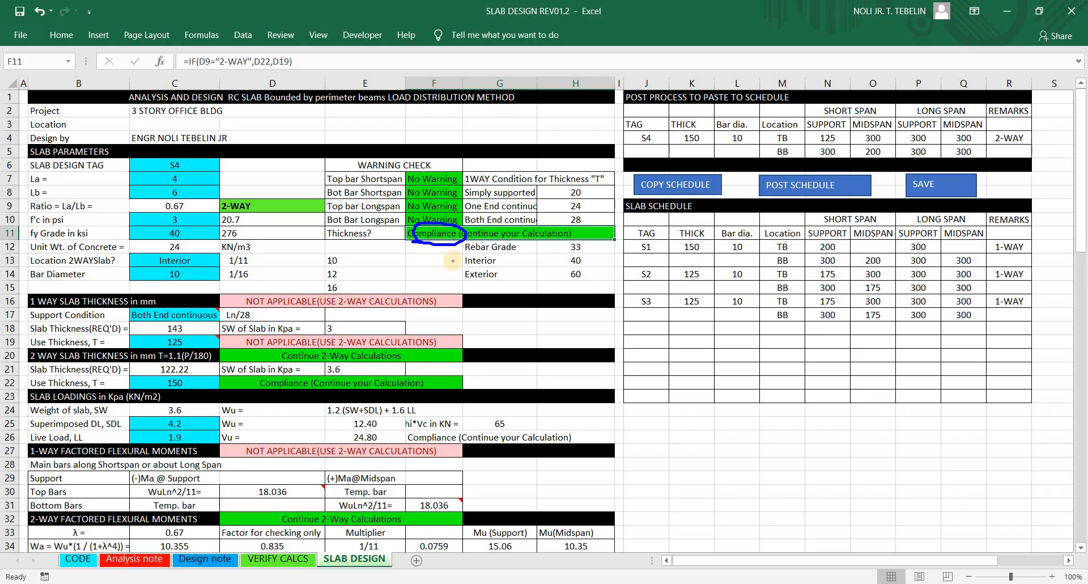
pyautogui.press('Escape')
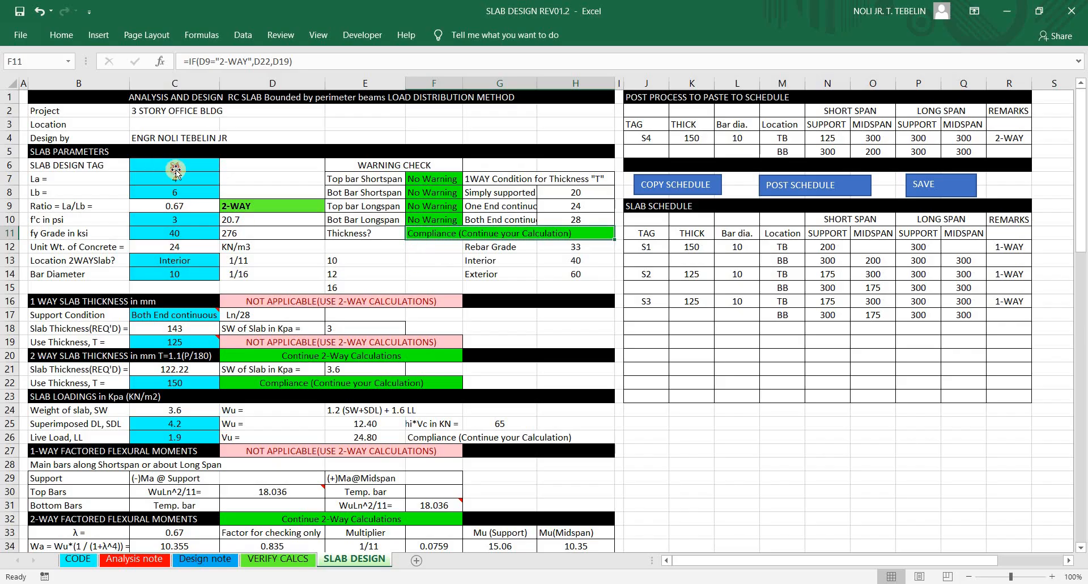
# Step: Review slab S4's input parameters in order, from the design tag down to the unit weight of concrete
pyautogui.click(176, 170)
pyautogui.press('Return')
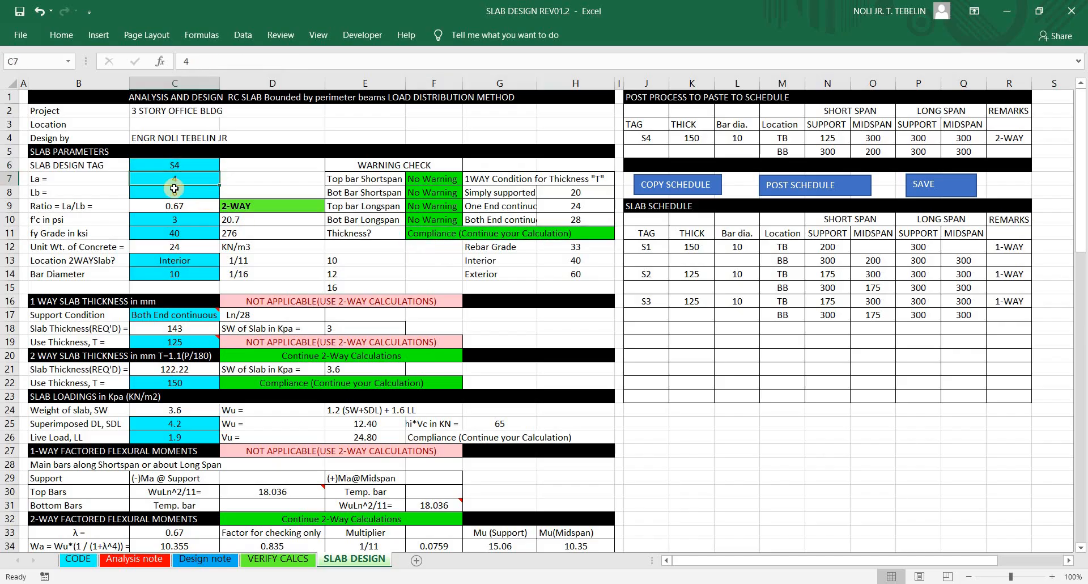
pyautogui.click(213, 193)
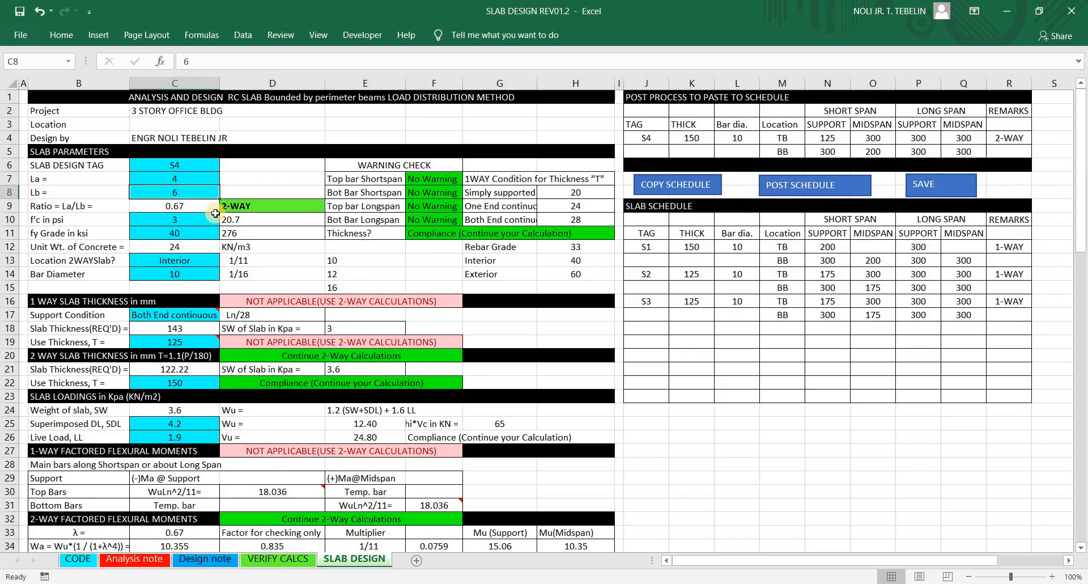
pyautogui.press('Return')
pyautogui.press('Return')
pyautogui.press('Return')
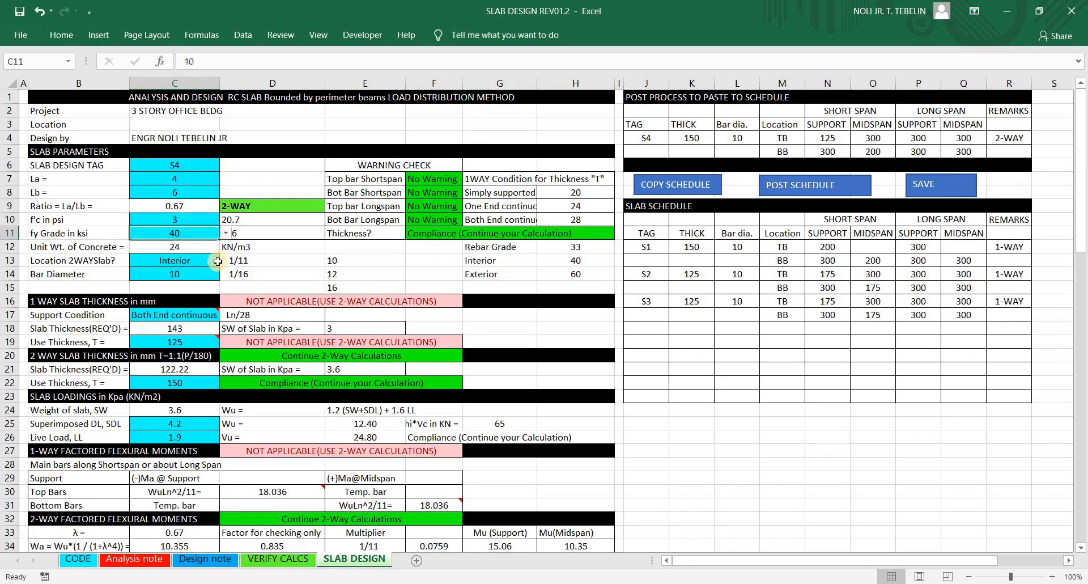
pyautogui.press('Return')
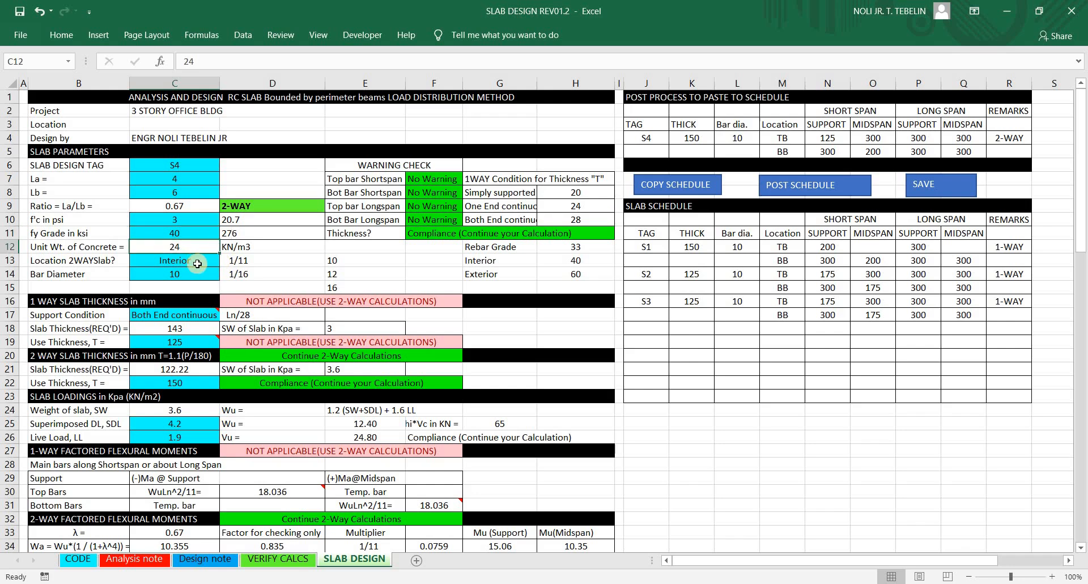
# Step: Set the two-way slab location for S4 to Exterior
pyautogui.press('Return')
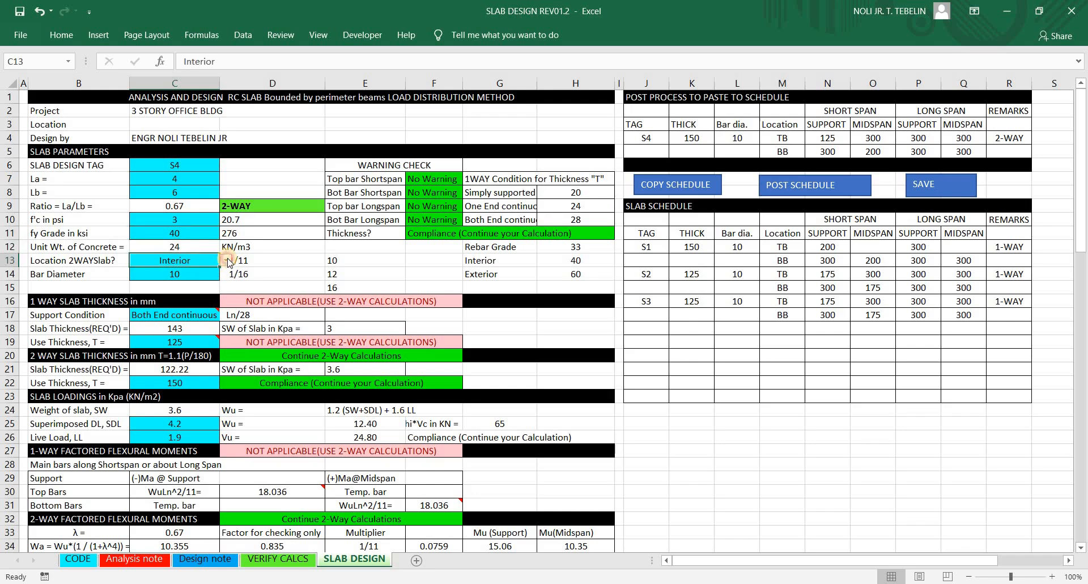
pyautogui.click(227, 261)
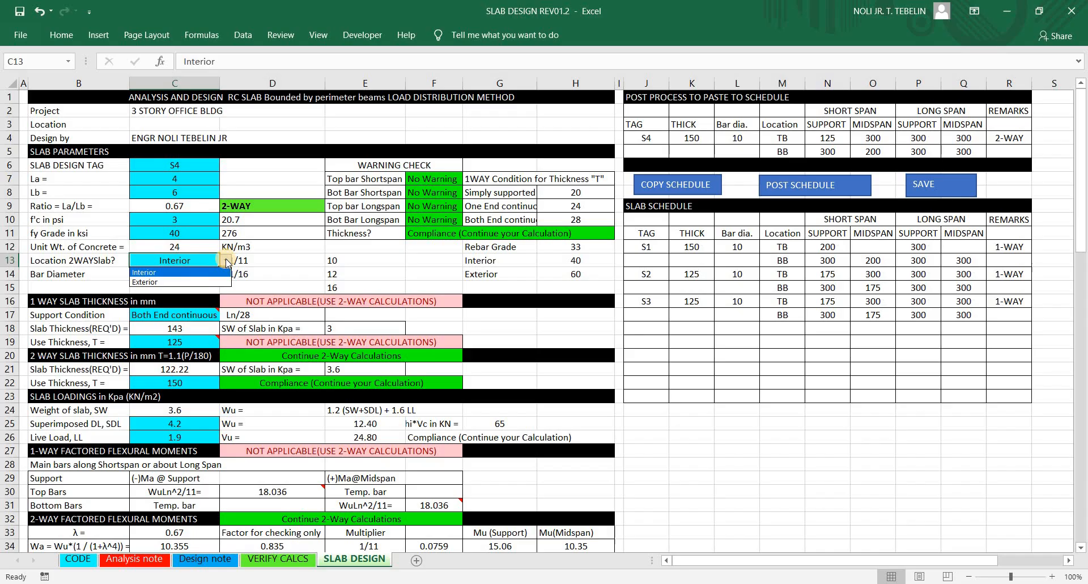
pyautogui.click(187, 282)
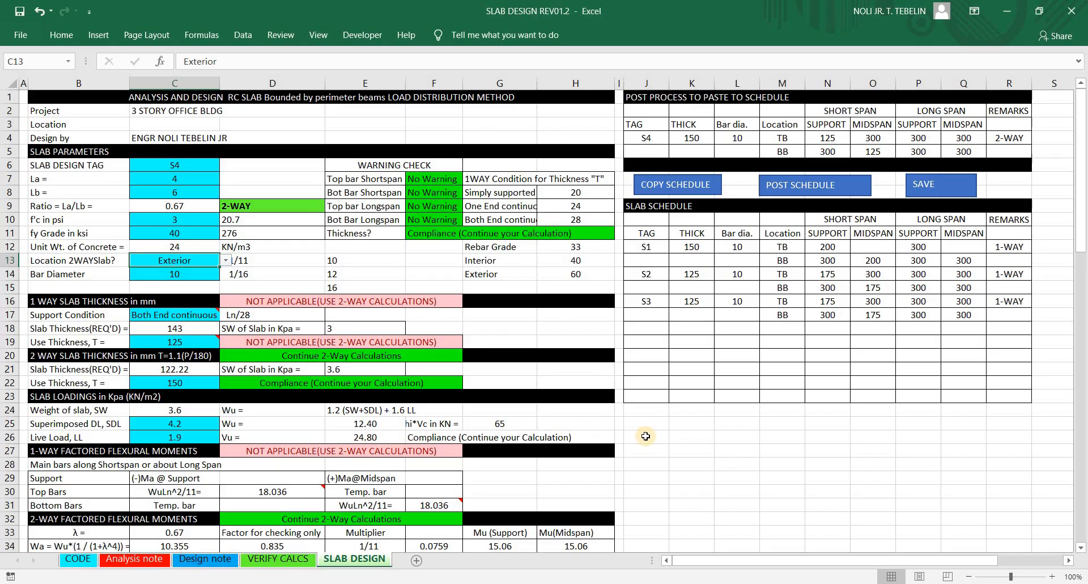
pyautogui.click(729, 450)
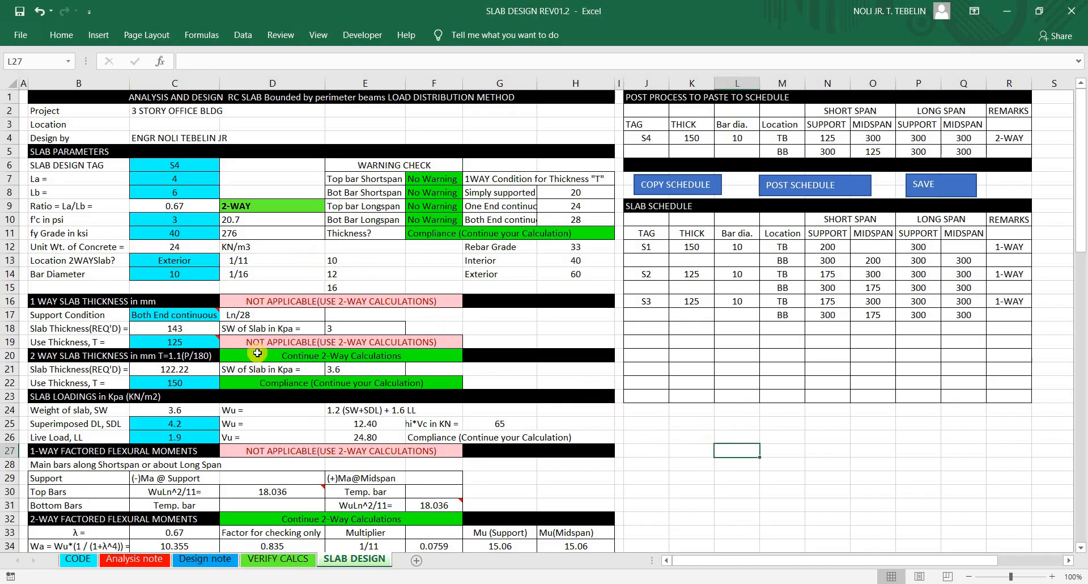
# Step: Examine the available two-way slab location options and the moment coefficients in D13 and D14 without changing them
pyautogui.click(219, 262)
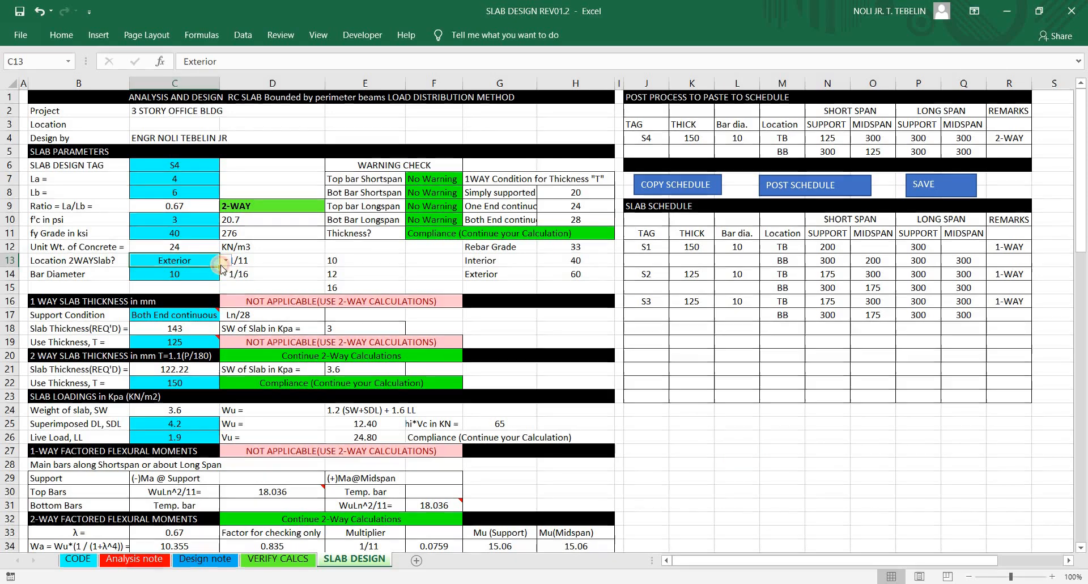
pyautogui.click(225, 262)
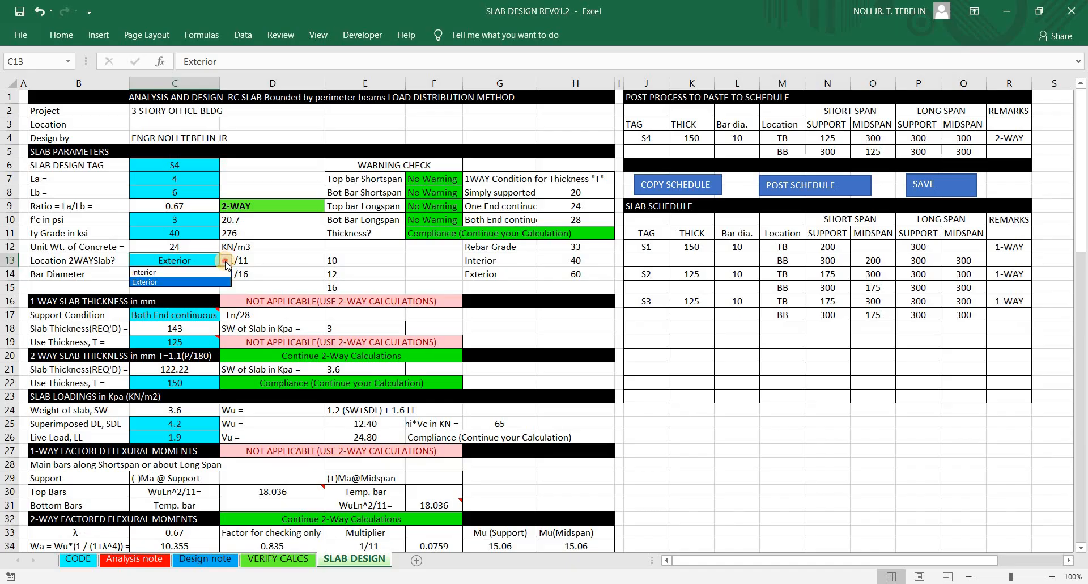
pyautogui.click(226, 262)
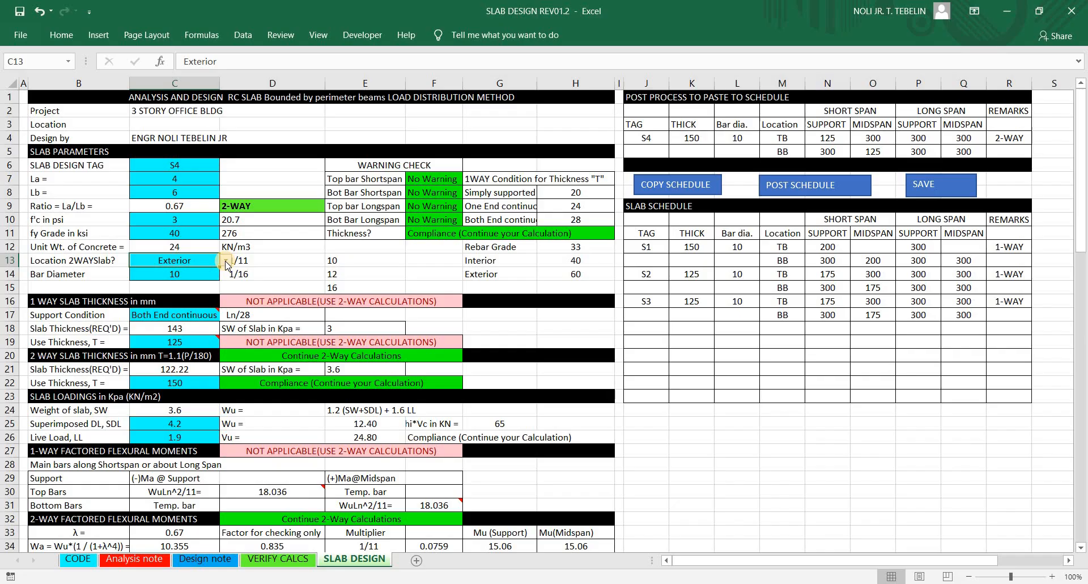
pyautogui.click(225, 262)
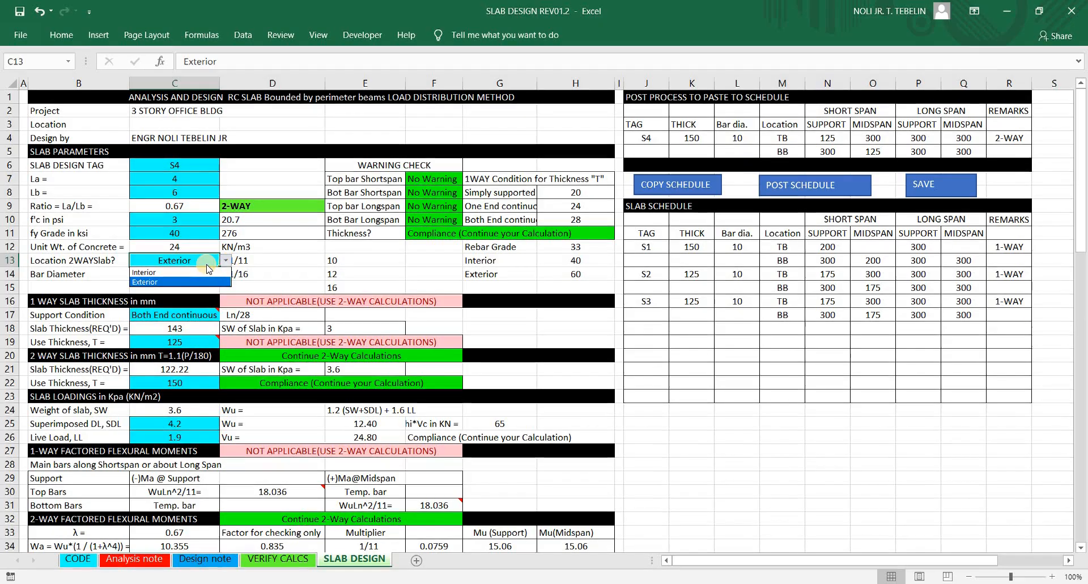
pyautogui.click(235, 270)
pyautogui.click(247, 278)
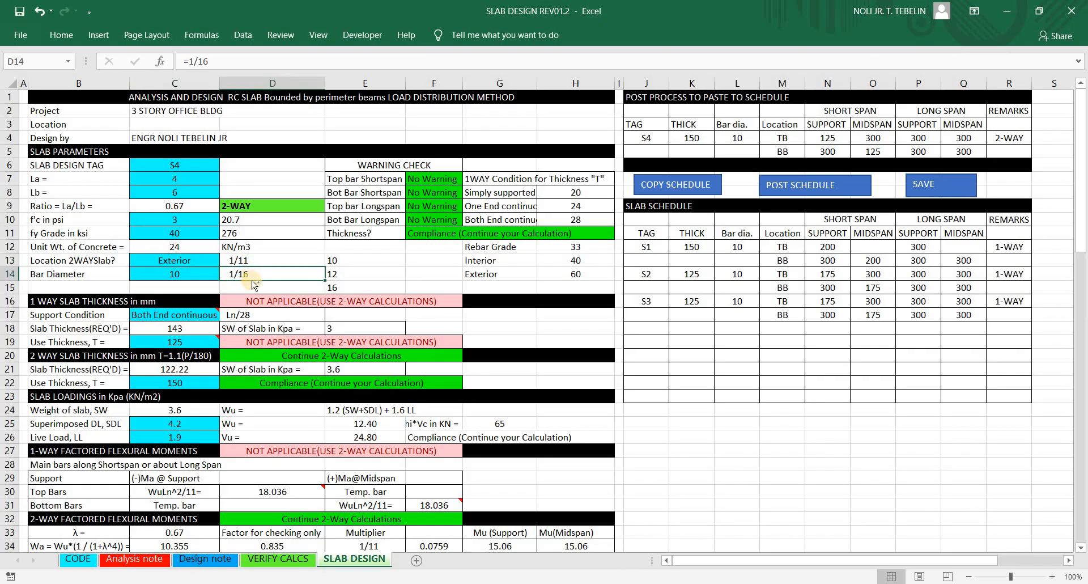
pyautogui.moveTo(253, 271)
pyautogui.mouseDown()
pyautogui.moveTo(238, 286)
pyautogui.moveTo(249, 274)
pyautogui.mouseUp()
pyautogui.moveTo(227, 262)
pyautogui.mouseDown()
pyautogui.moveTo(257, 256)
pyautogui.moveTo(256, 271)
pyautogui.mouseUp()
pyautogui.press('Escape')
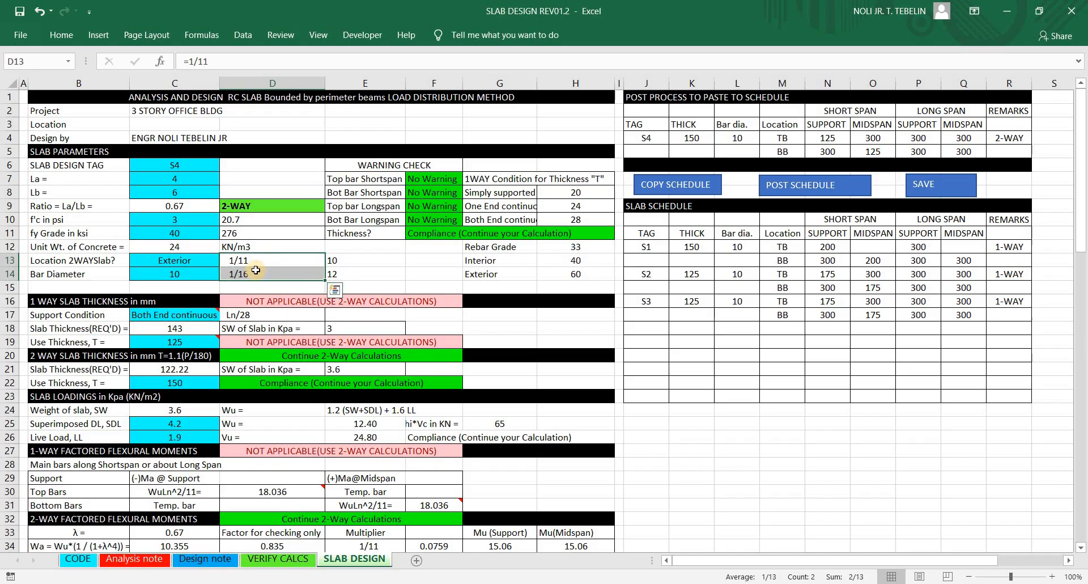
# Step: Check the 2-way slab location setting, reposition the one-way and two-way spanning diagram on the Analysis note sheet, and return to the SLAB DESIGN sheet
pyautogui.click(197, 266)
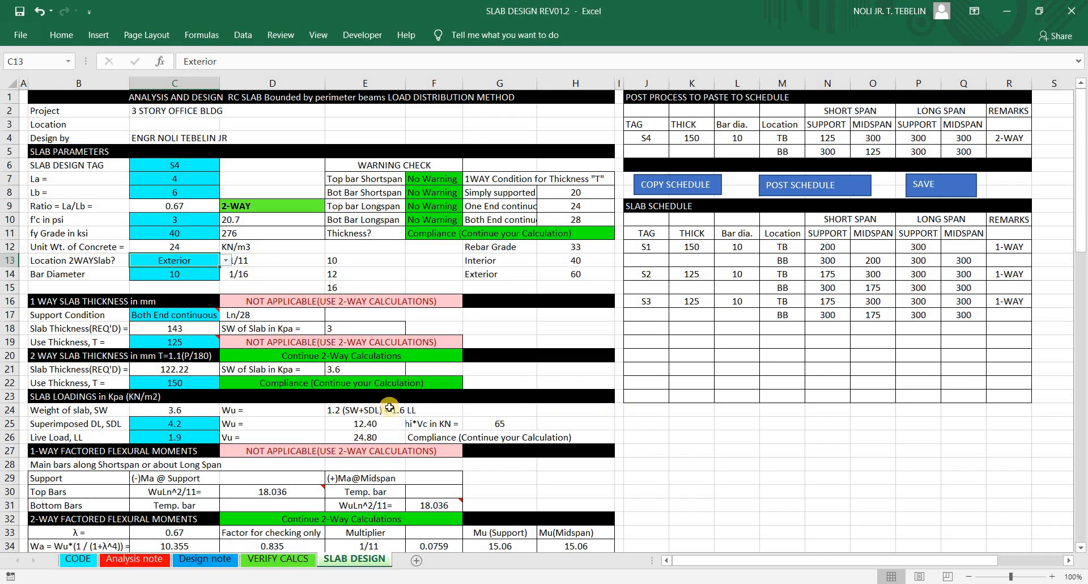
pyautogui.click(252, 260)
pyautogui.click(150, 559)
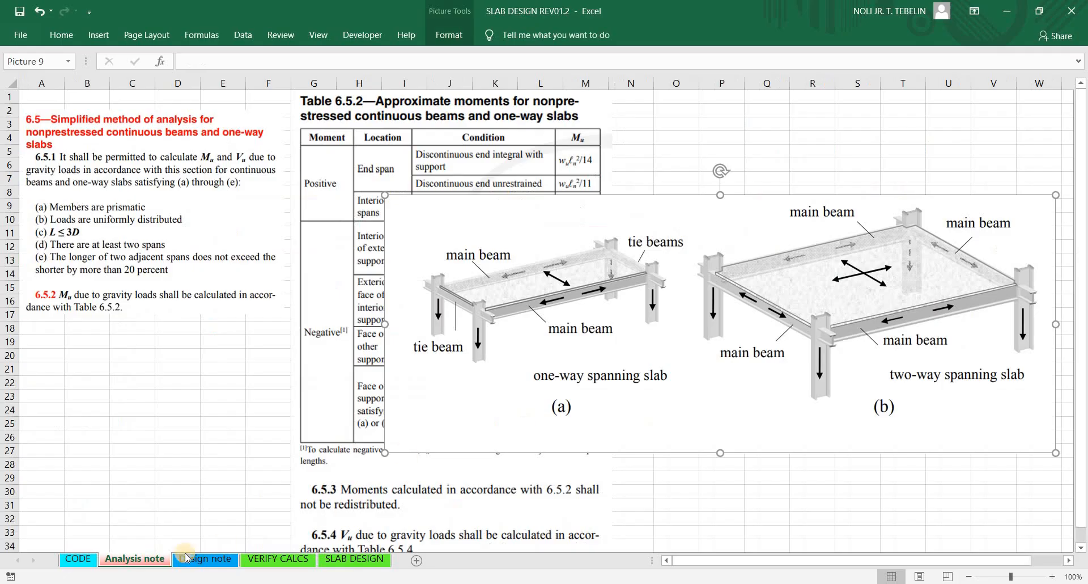
pyautogui.moveTo(549, 308); pyautogui.dragTo(329, 299)
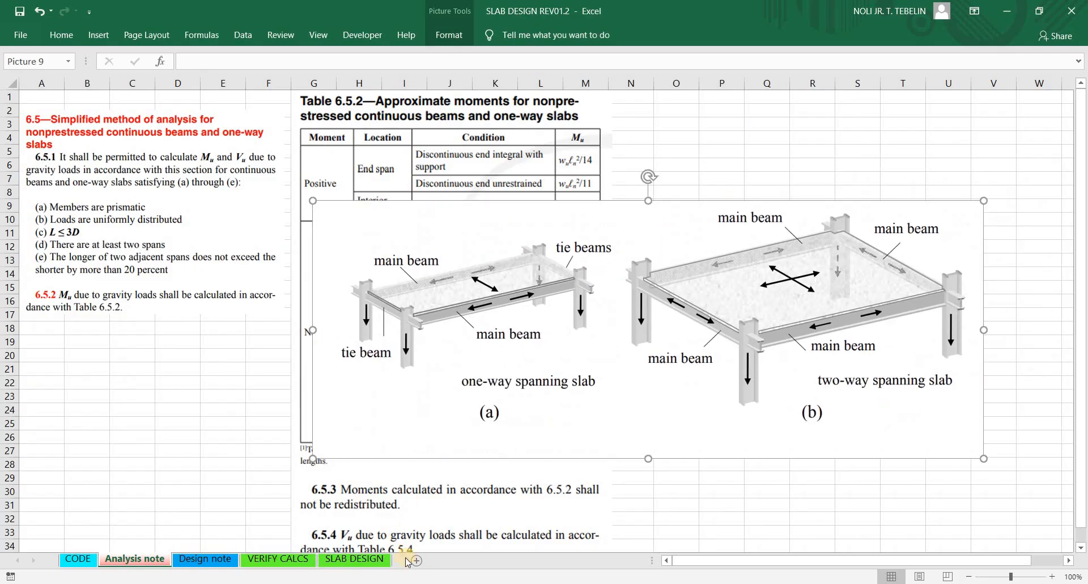
pyautogui.click(354, 559)
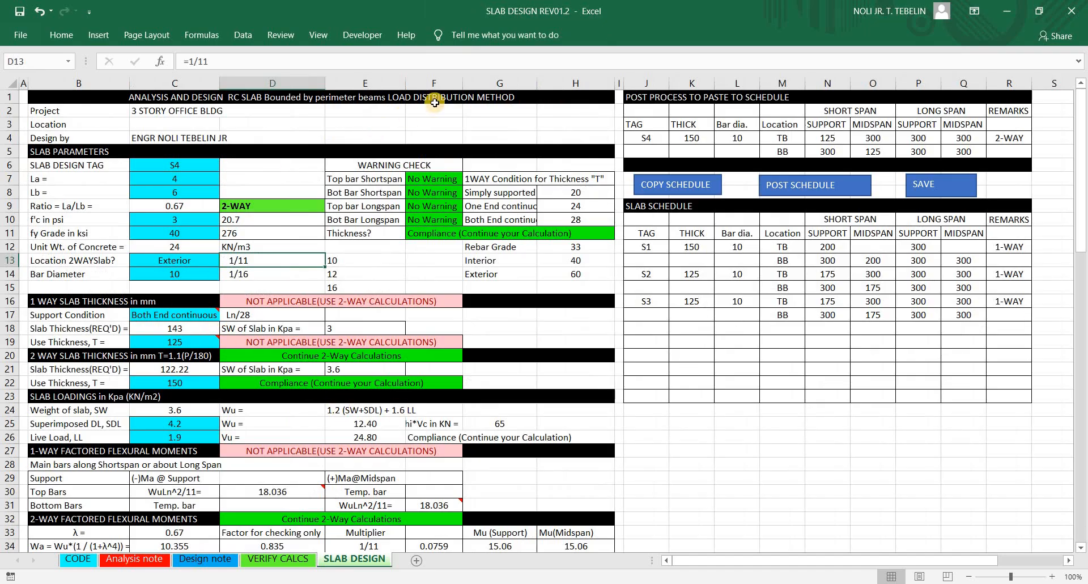
# Step: Examine the 2-way slab location entry in C13 together with the load distribution method named in the sheet title
pyautogui.click(189, 261)
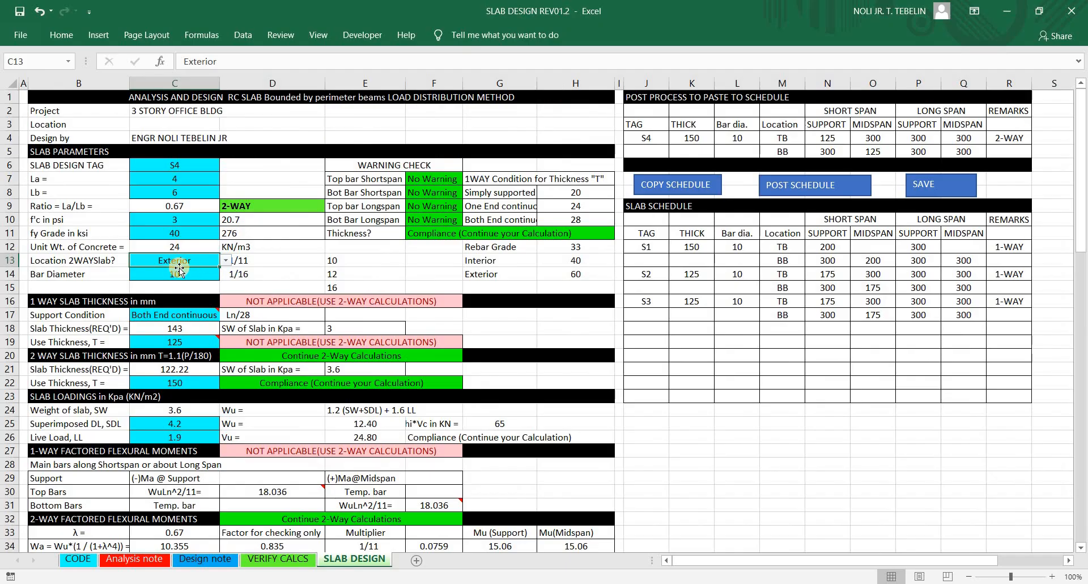
pyautogui.moveTo(152, 259)
pyautogui.mouseDown()
pyautogui.moveTo(200, 248)
pyautogui.moveTo(156, 259)
pyautogui.moveTo(164, 263)
pyautogui.mouseUp()
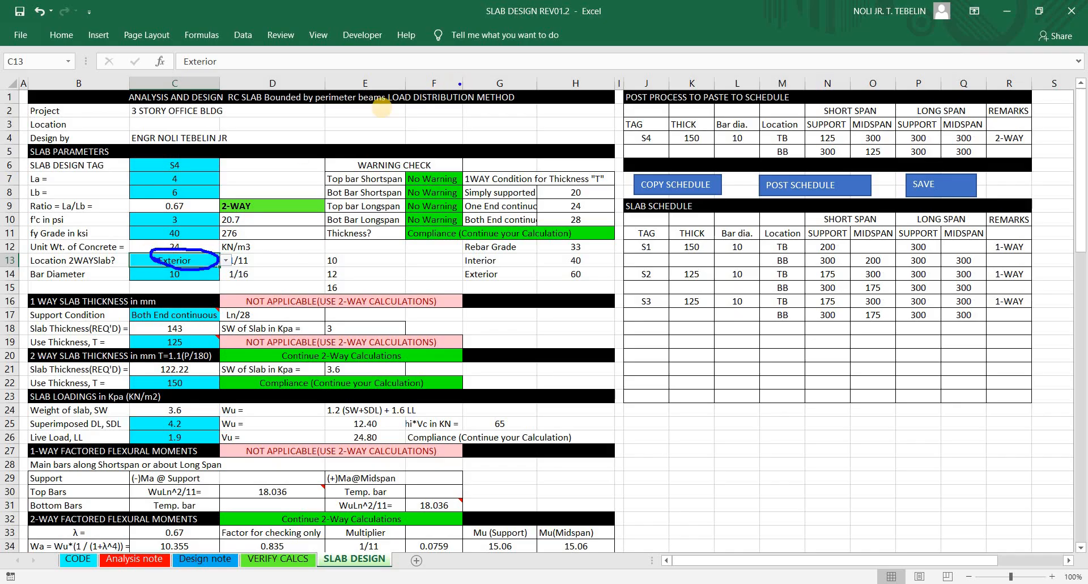
pyautogui.moveTo(384, 105); pyautogui.dragTo(515, 116)
pyautogui.moveTo(350, 121); pyautogui.dragTo(389, 116)
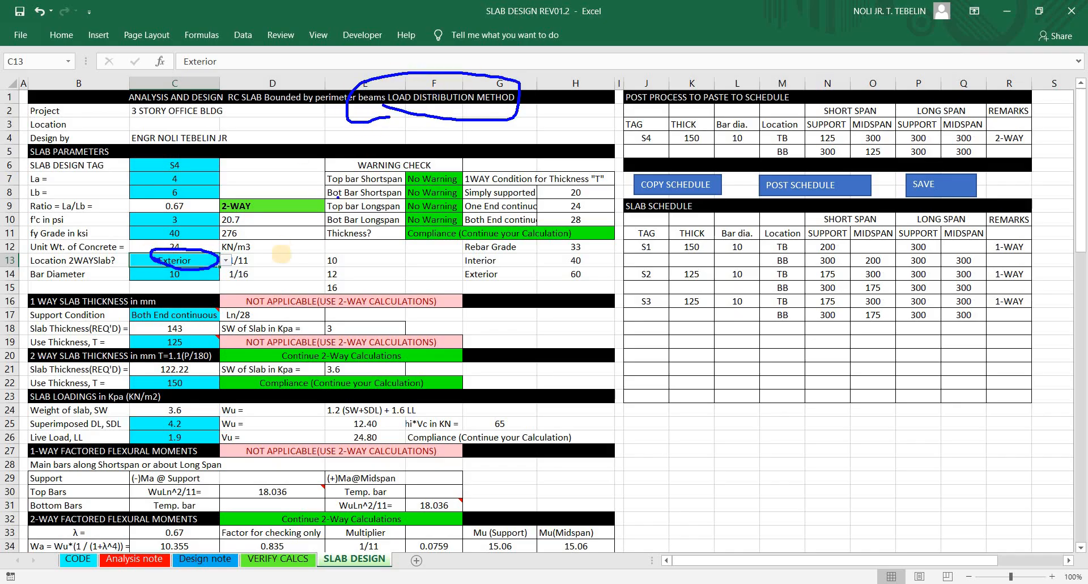
pyautogui.press('Escape')
# Step: Compare the moment factors in D13 and D14 with the slab location entry and the load distribution method title
pyautogui.click(258, 264)
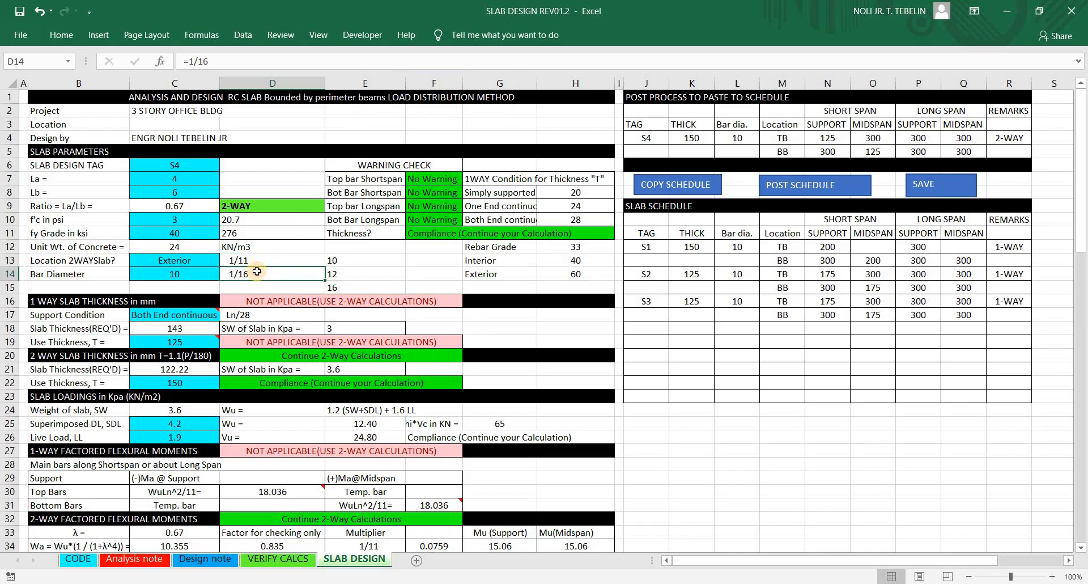
pyautogui.click(258, 272)
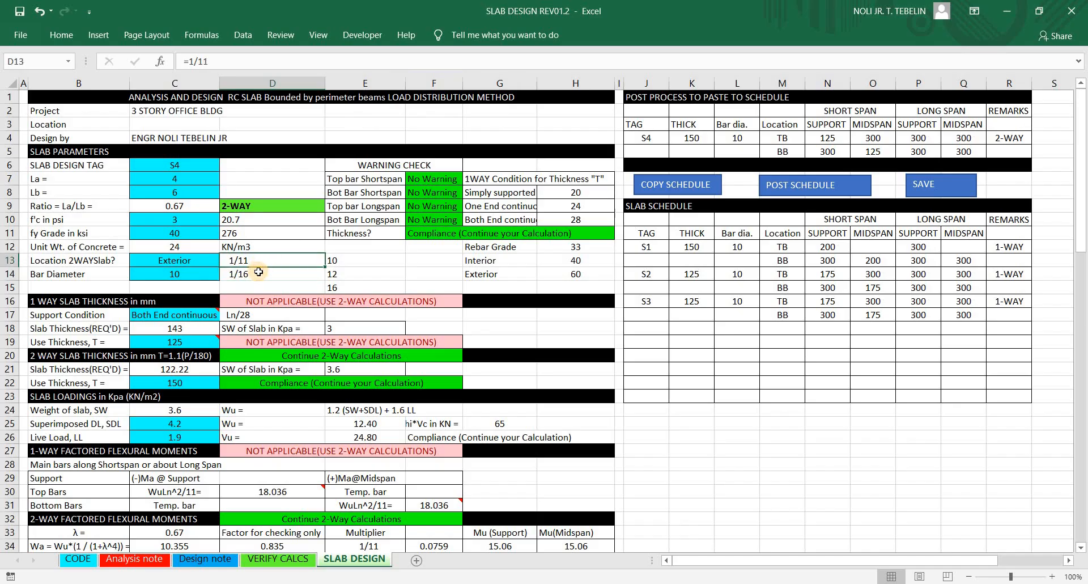
pyautogui.click(214, 261)
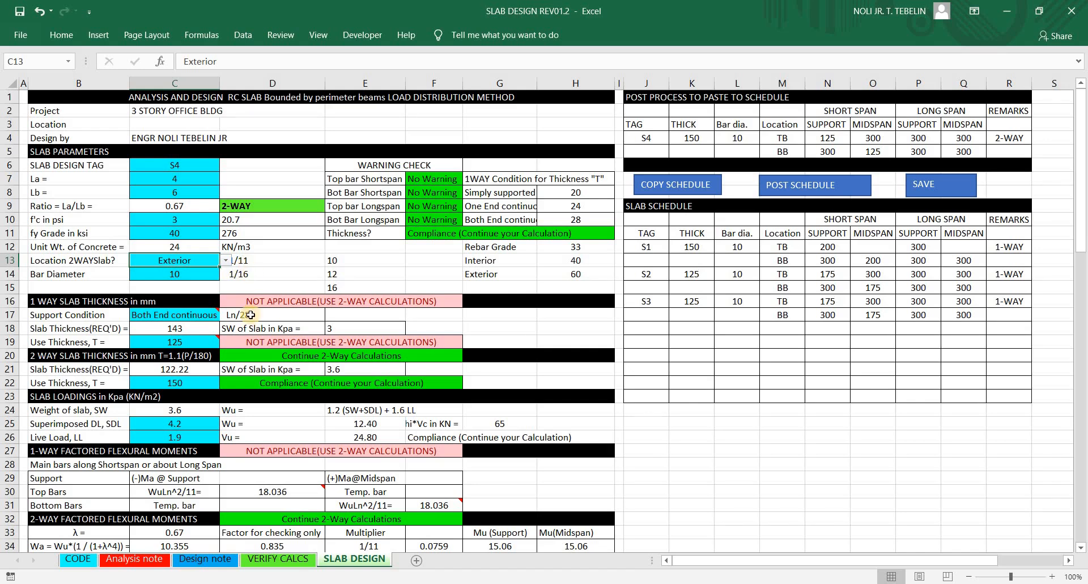
pyautogui.click(241, 264)
pyautogui.click(208, 262)
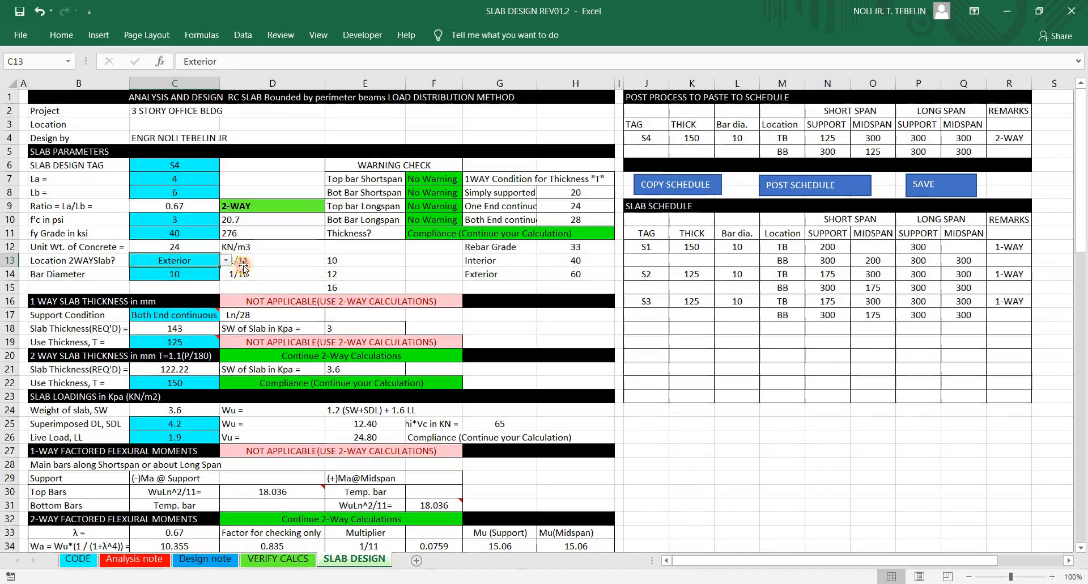
pyautogui.click(232, 265)
pyautogui.moveTo(200, 255)
pyautogui.mouseDown()
pyautogui.moveTo(163, 275)
pyautogui.moveTo(164, 253)
pyautogui.mouseUp()
pyautogui.moveTo(389, 98)
pyautogui.mouseDown()
pyautogui.moveTo(499, 79)
pyautogui.moveTo(391, 110)
pyautogui.mouseUp()
pyautogui.press('Escape')
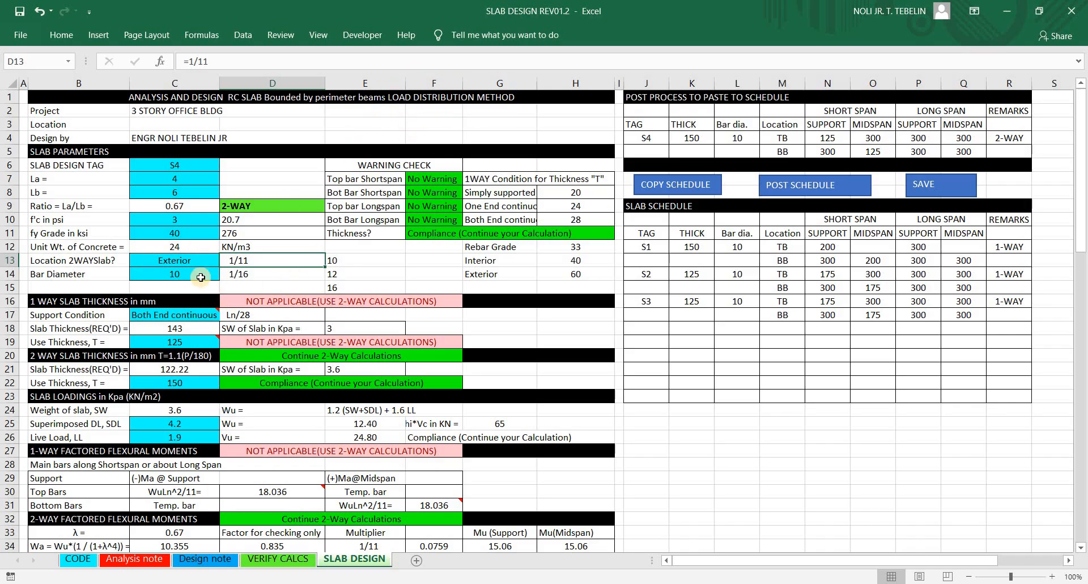
# Step: Review the bar diameter, the support condition and the 1-way slab thickness section, including its applicability formula and used thickness row
pyautogui.click(203, 276)
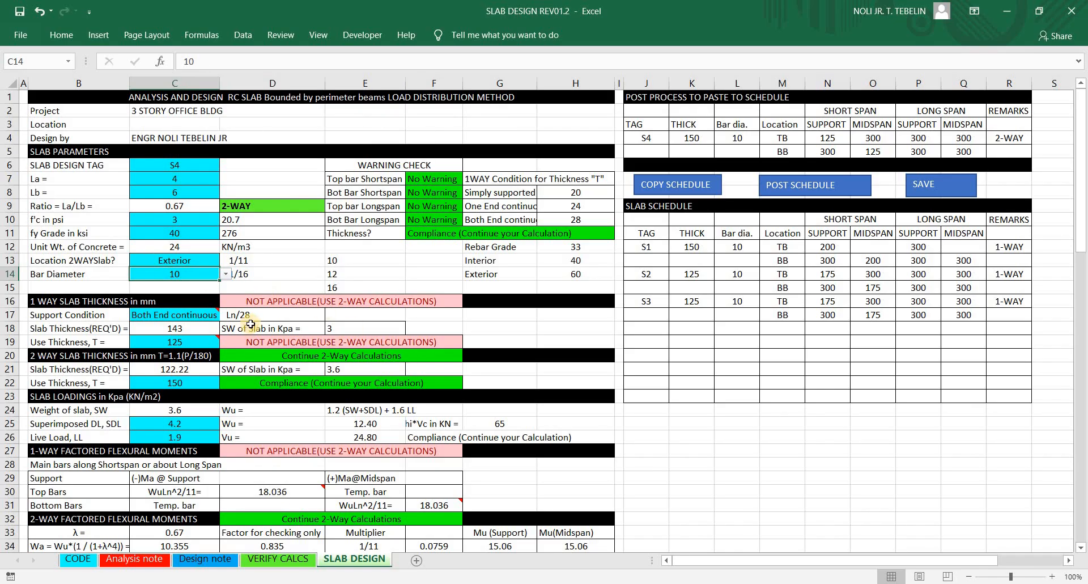
pyautogui.click(208, 317)
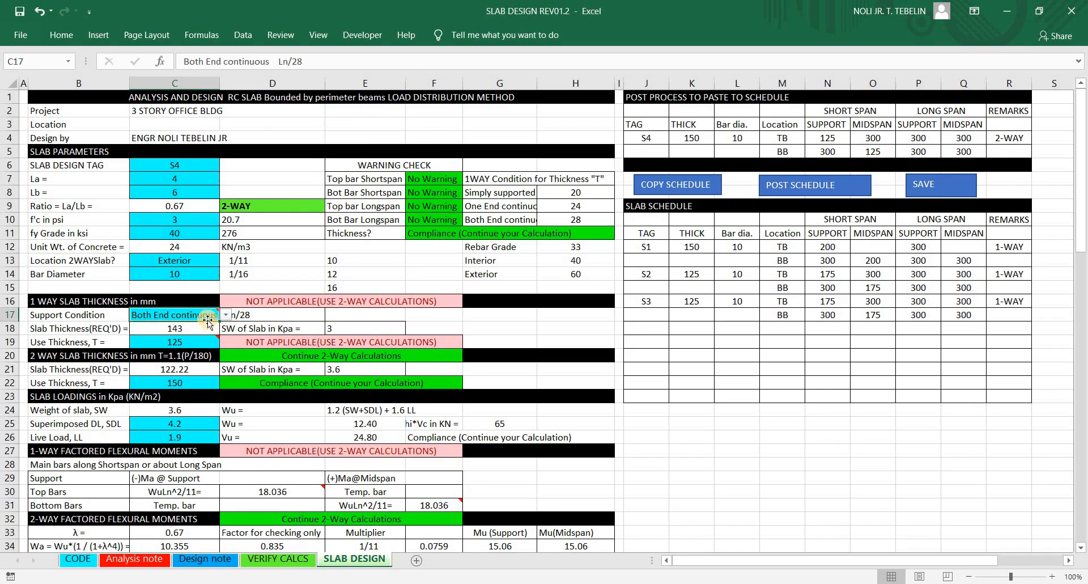
pyautogui.click(79, 303)
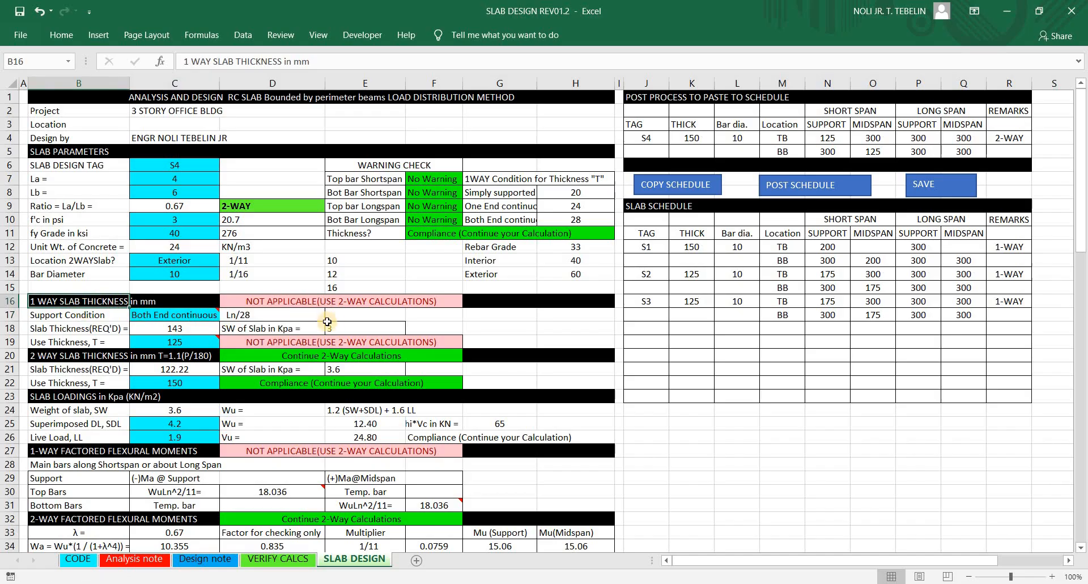
pyautogui.hotkey('shift', 'space')
pyautogui.click(349, 306)
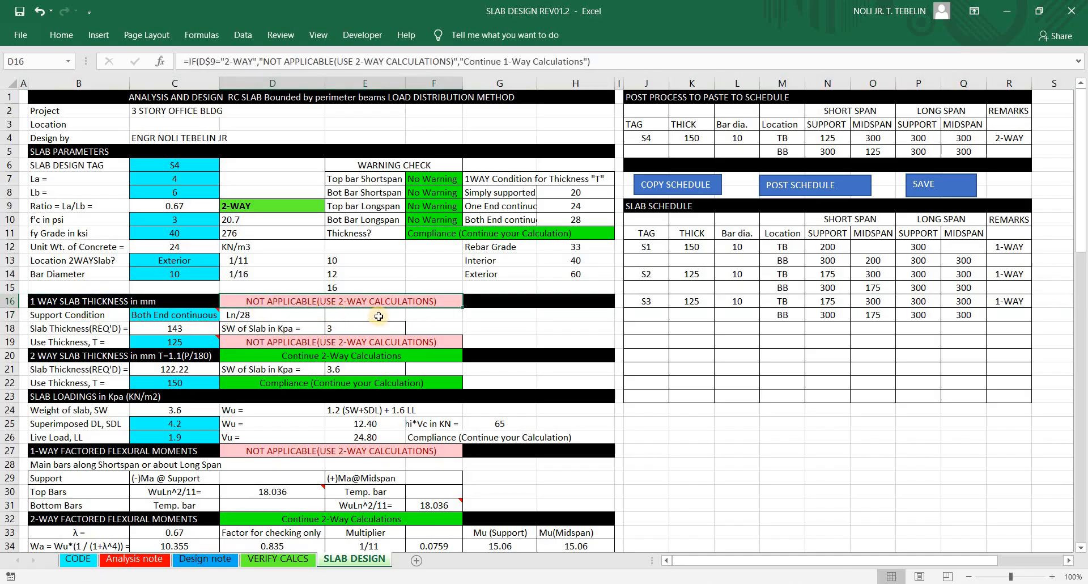
pyautogui.hotkey('shift', 'space')
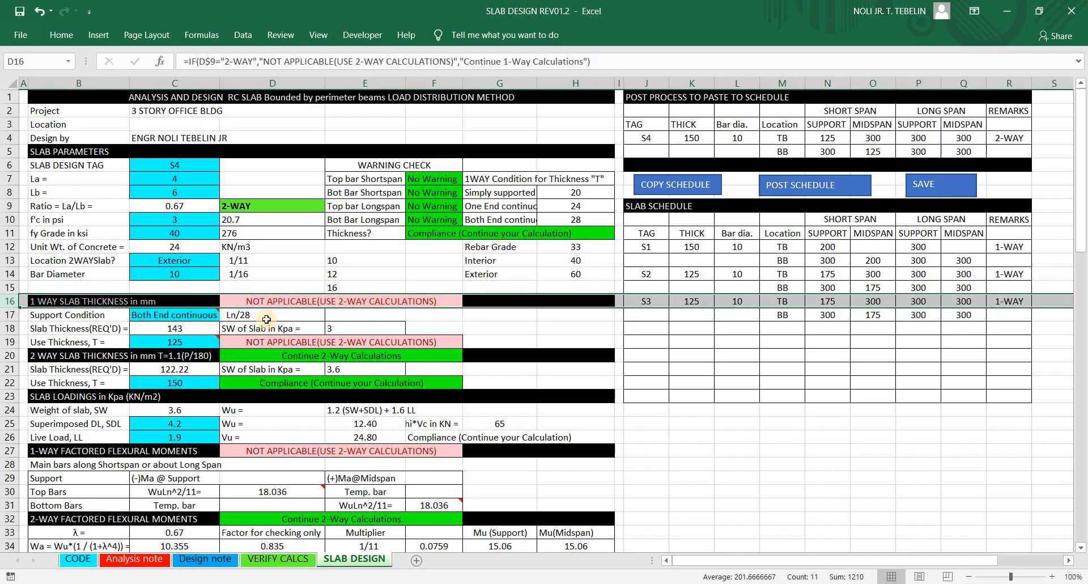
pyautogui.click(156, 344)
pyautogui.click(106, 344)
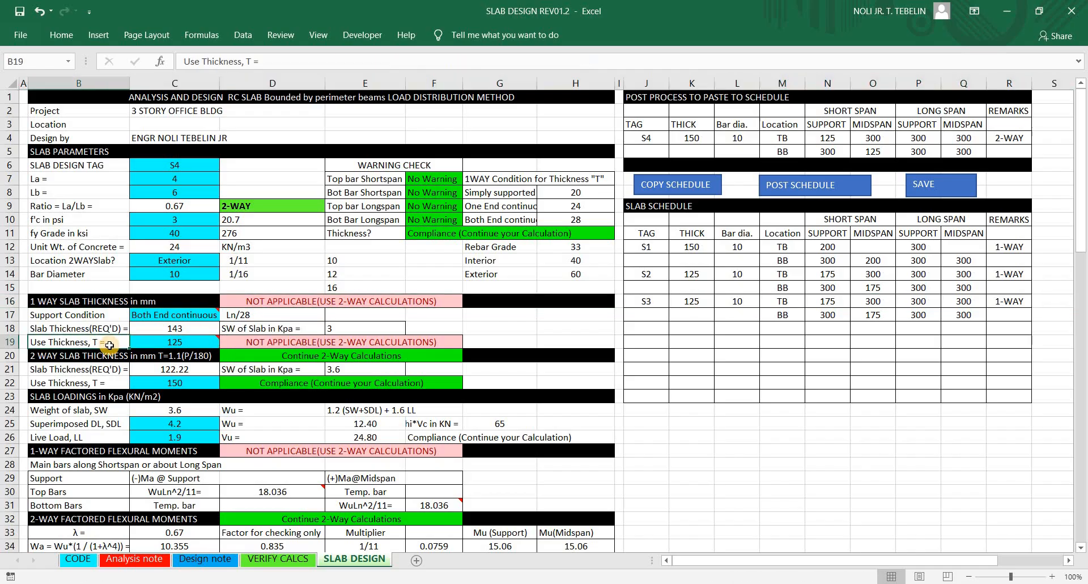
pyautogui.hotkey('shift', 'space')
pyautogui.click(272, 342)
pyautogui.moveTo(62, 301); pyautogui.dragTo(70, 363)
# Step: Examine the 2-way slab thickness heading and how its applicability check in D20 relates to the slab type in D9
pyautogui.click(108, 365)
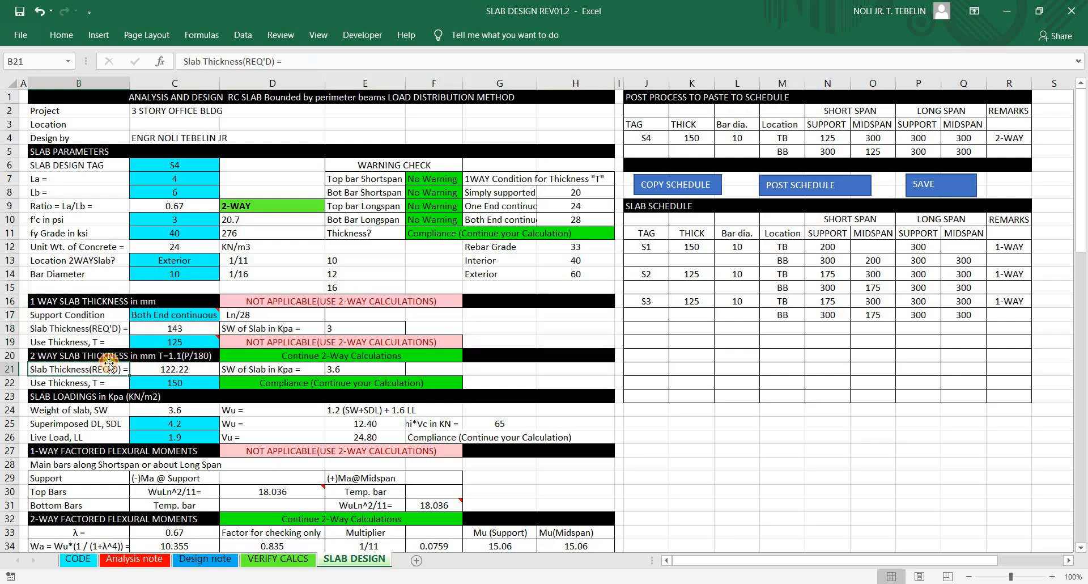
pyautogui.click(110, 360)
pyautogui.hotkey('shift', 'space')
pyautogui.click(94, 356)
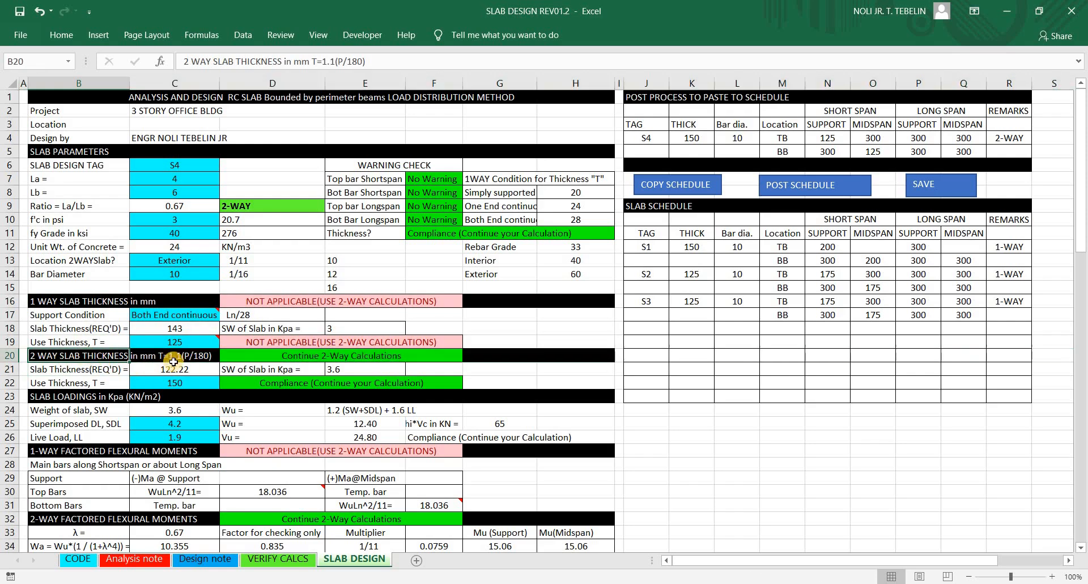
pyautogui.click(320, 357)
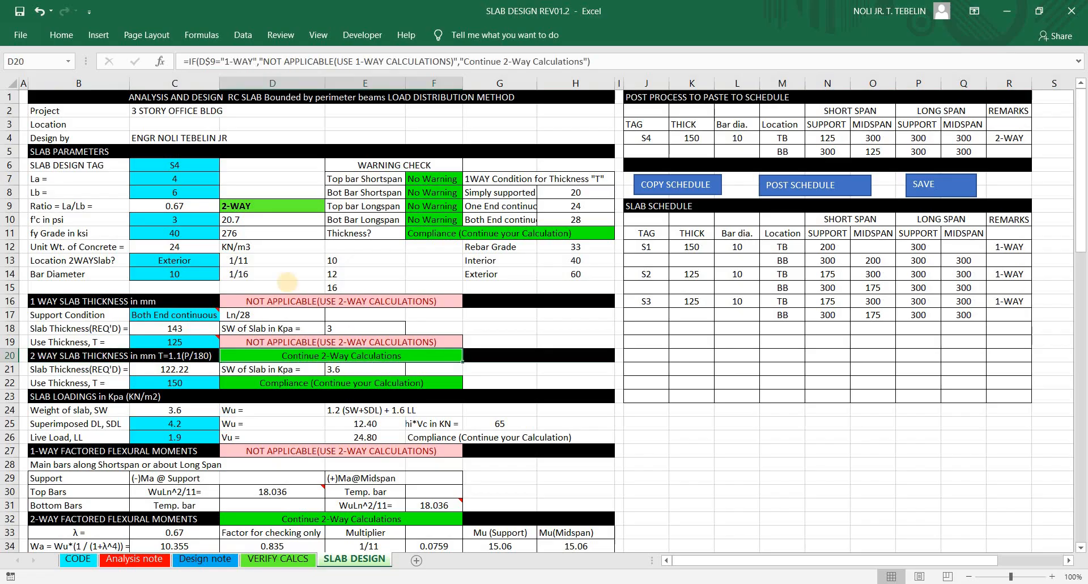
pyautogui.moveTo(261, 195)
pyautogui.mouseDown()
pyautogui.moveTo(235, 222)
pyautogui.moveTo(266, 189)
pyautogui.moveTo(317, 347)
pyautogui.mouseUp()
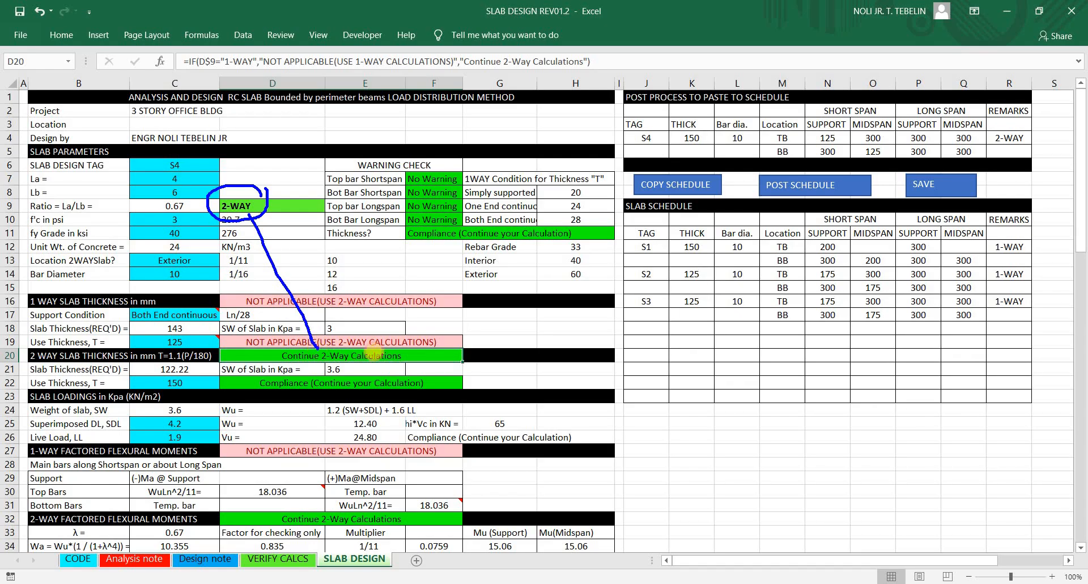
pyautogui.moveTo(405, 351)
pyautogui.mouseDown()
pyautogui.moveTo(277, 357)
pyautogui.moveTo(441, 375)
pyautogui.moveTo(279, 349)
pyautogui.mouseUp()
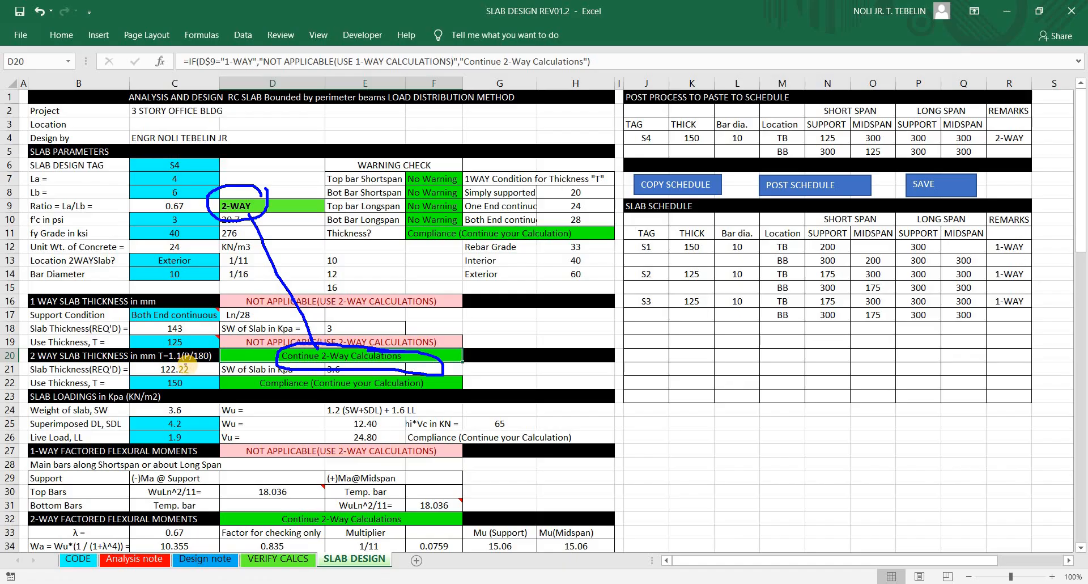
pyautogui.moveTo(39, 350)
pyautogui.mouseDown()
pyautogui.moveTo(30, 349)
pyautogui.moveTo(52, 363)
pyautogui.moveTo(42, 356)
pyautogui.moveTo(133, 365)
pyautogui.mouseUp()
pyautogui.press('Escape')
# Step: Compare the required 2-way slab thickness formula in C21 with the T=1.1(P/180) expression in the section heading
pyautogui.click(170, 372)
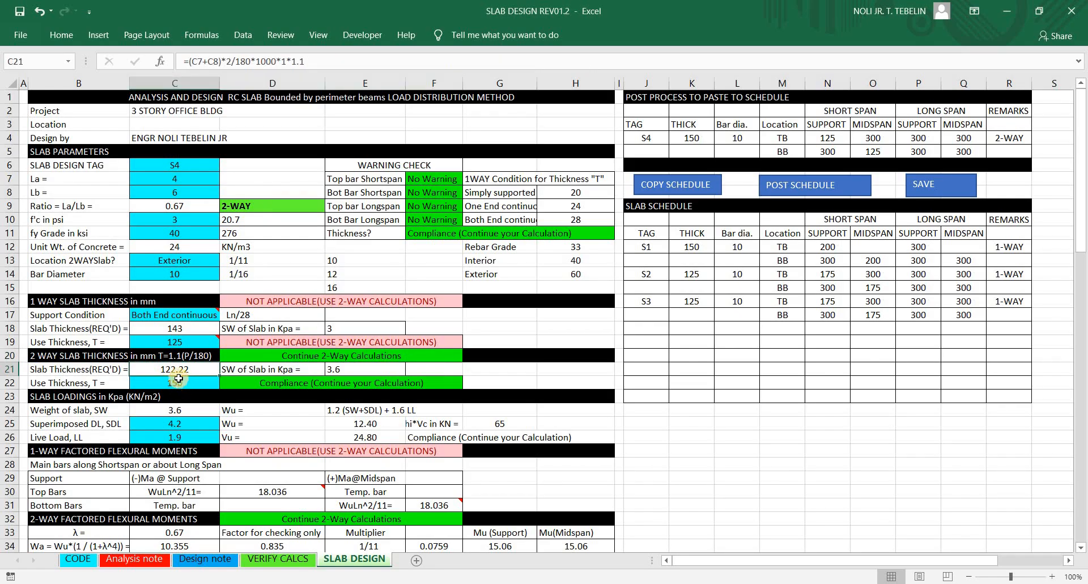
pyautogui.click(94, 371)
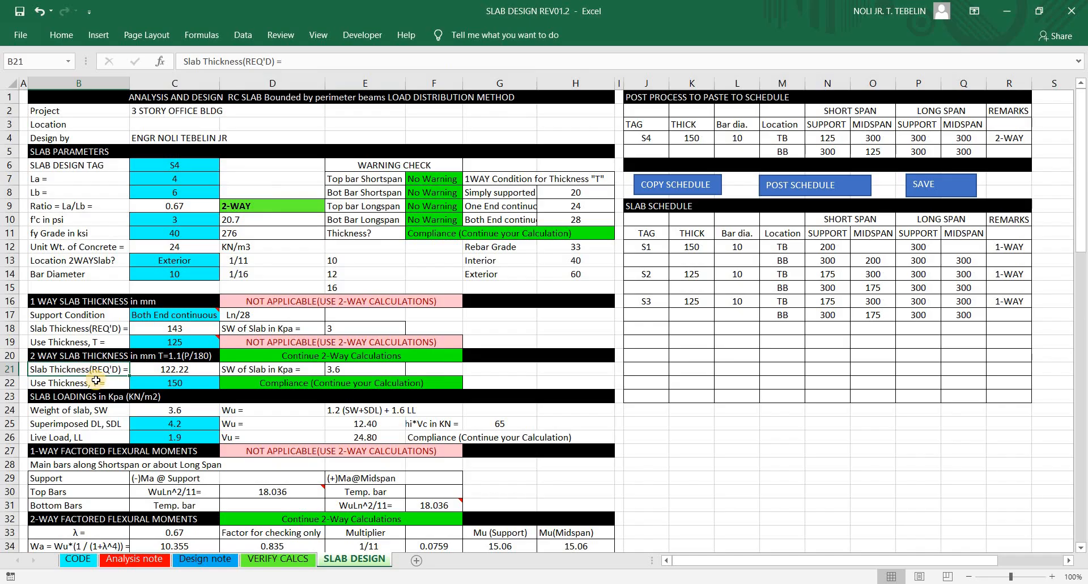
pyautogui.press('Right')
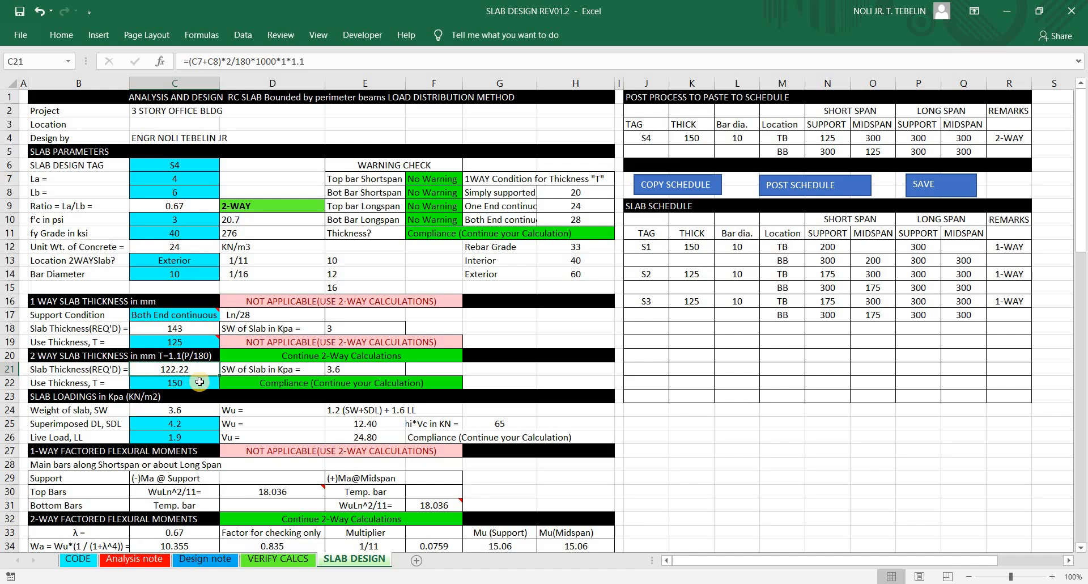
pyautogui.press('Up')
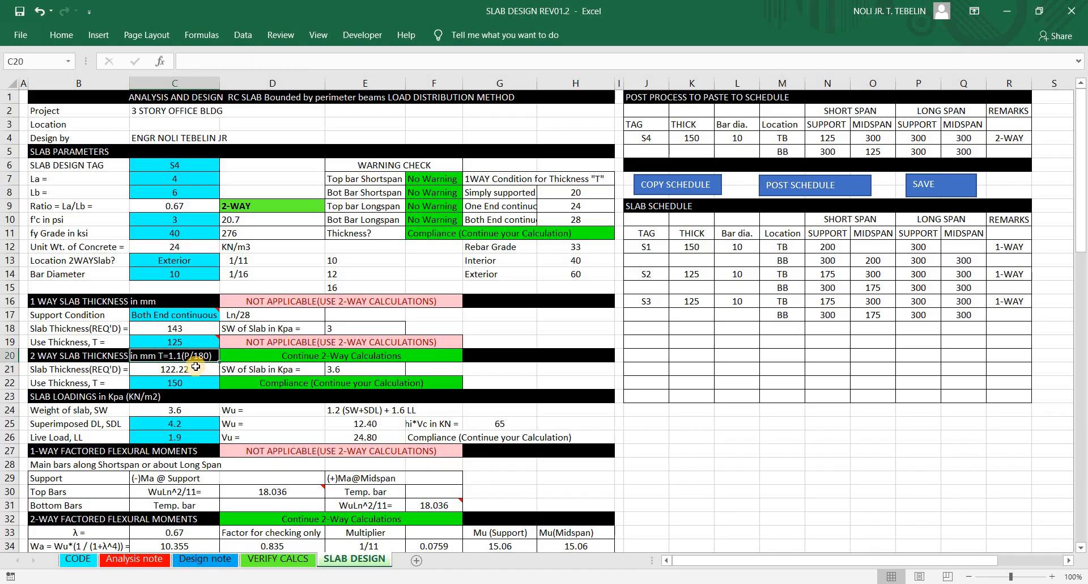
pyautogui.moveTo(159, 359)
pyautogui.mouseDown()
pyautogui.moveTo(223, 355)
pyautogui.moveTo(154, 347)
pyautogui.moveTo(172, 362)
pyautogui.moveTo(146, 356)
pyautogui.mouseUp()
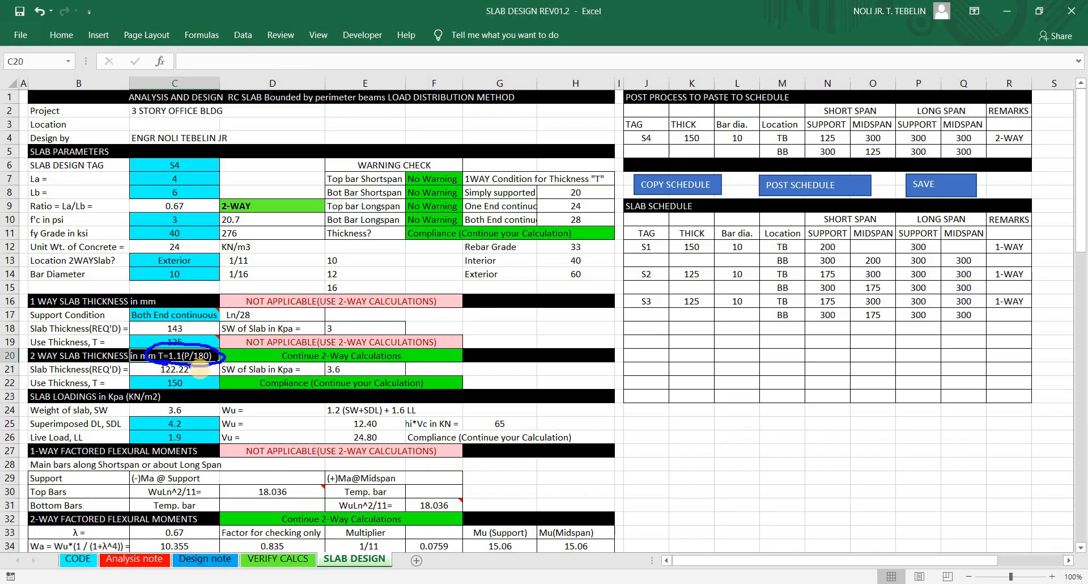
pyautogui.press('Escape')
pyautogui.click(199, 369)
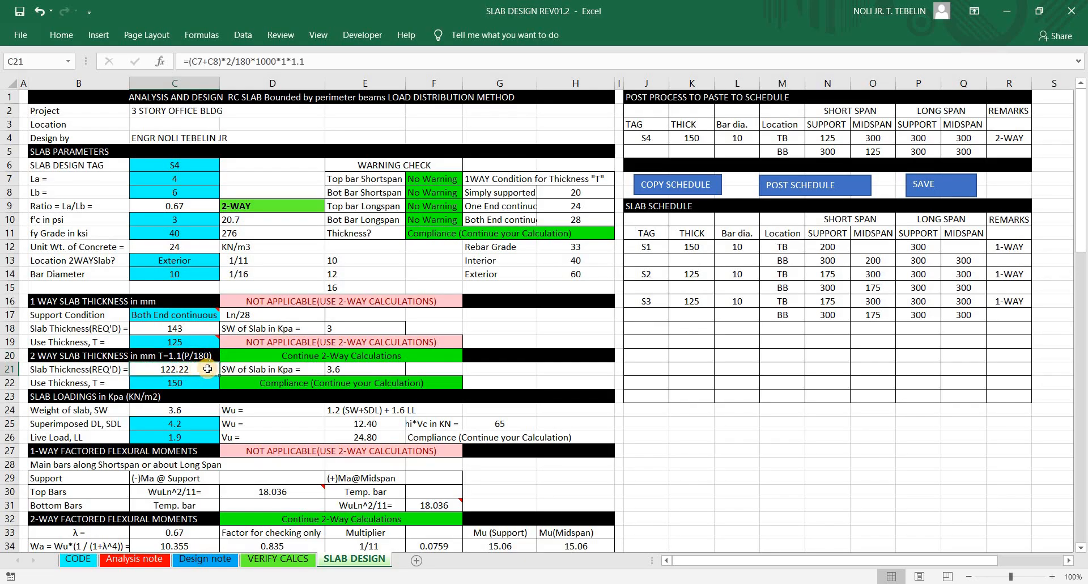
pyautogui.click(201, 358)
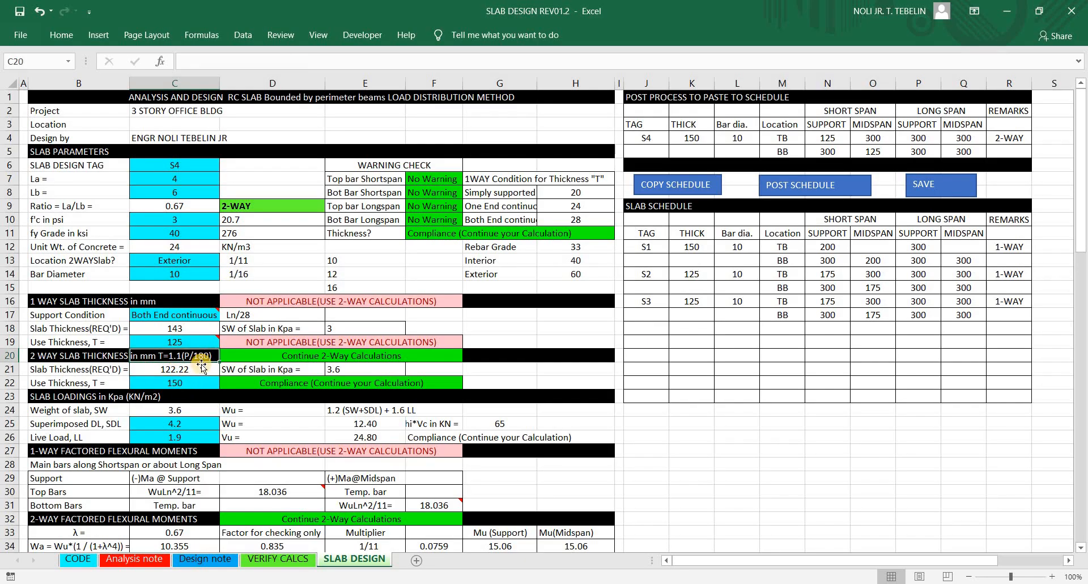
pyautogui.moveTo(214, 345)
pyautogui.mouseDown()
pyautogui.moveTo(153, 347)
pyautogui.moveTo(222, 366)
pyautogui.moveTo(217, 346)
pyautogui.moveTo(220, 355)
pyautogui.mouseUp()
pyautogui.moveTo(221, 354); pyautogui.dragTo(236, 356)
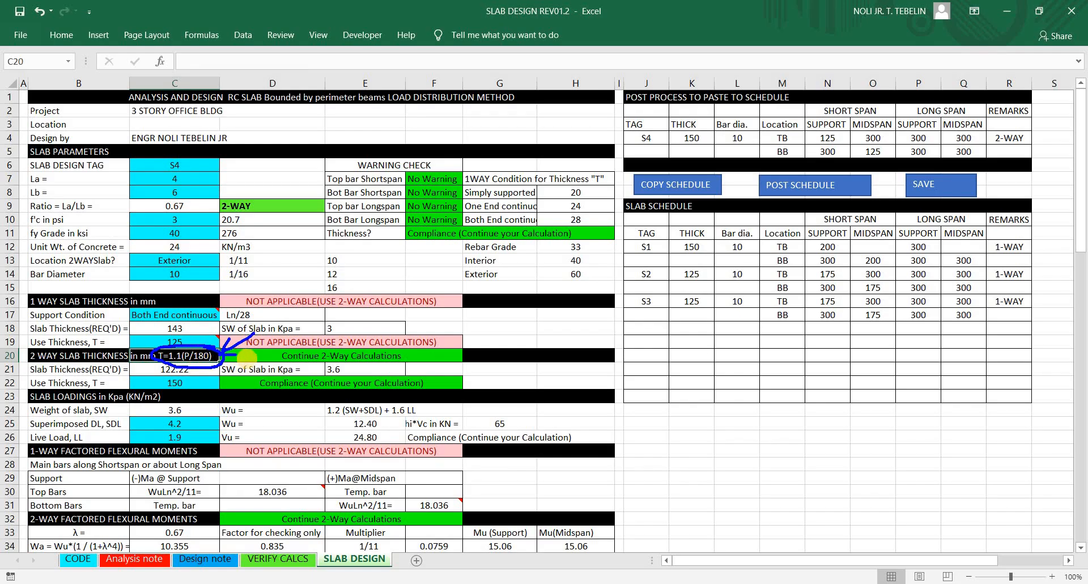
pyautogui.rightClick(208, 370)
pyautogui.click(207, 372)
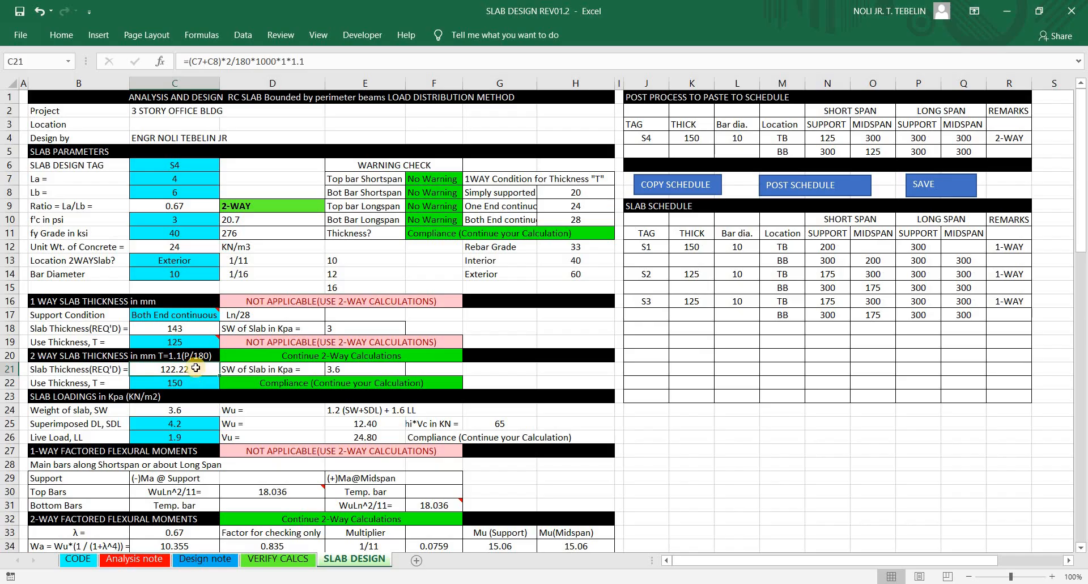
pyautogui.click(192, 357)
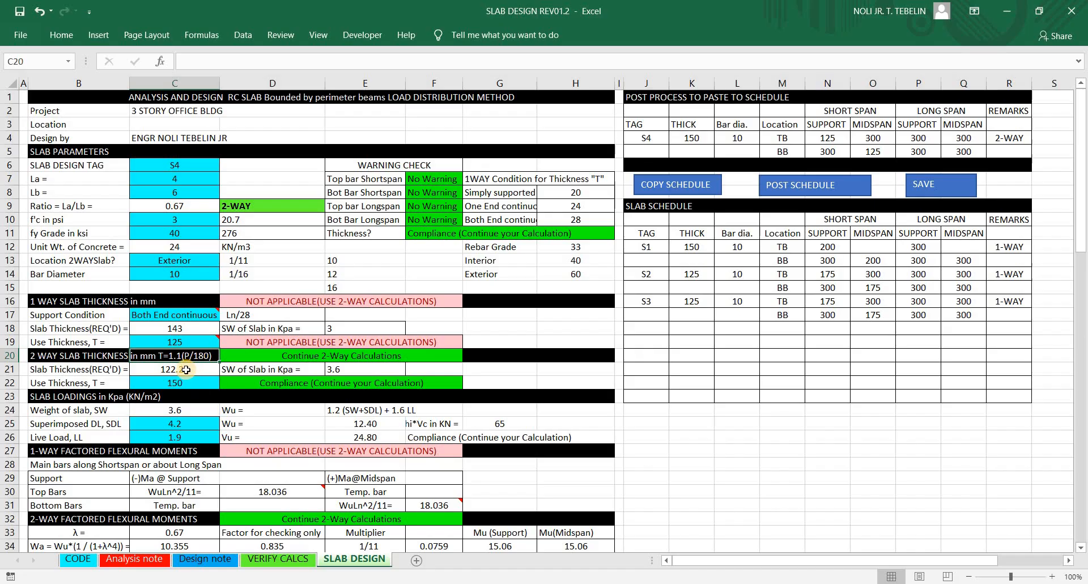
pyautogui.click(185, 371)
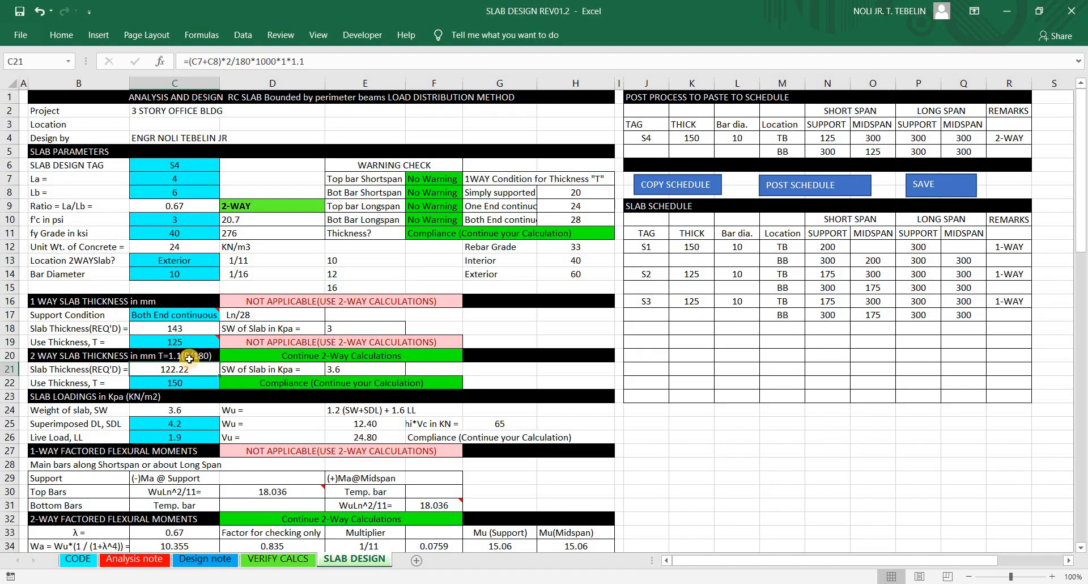
pyautogui.press('Up')
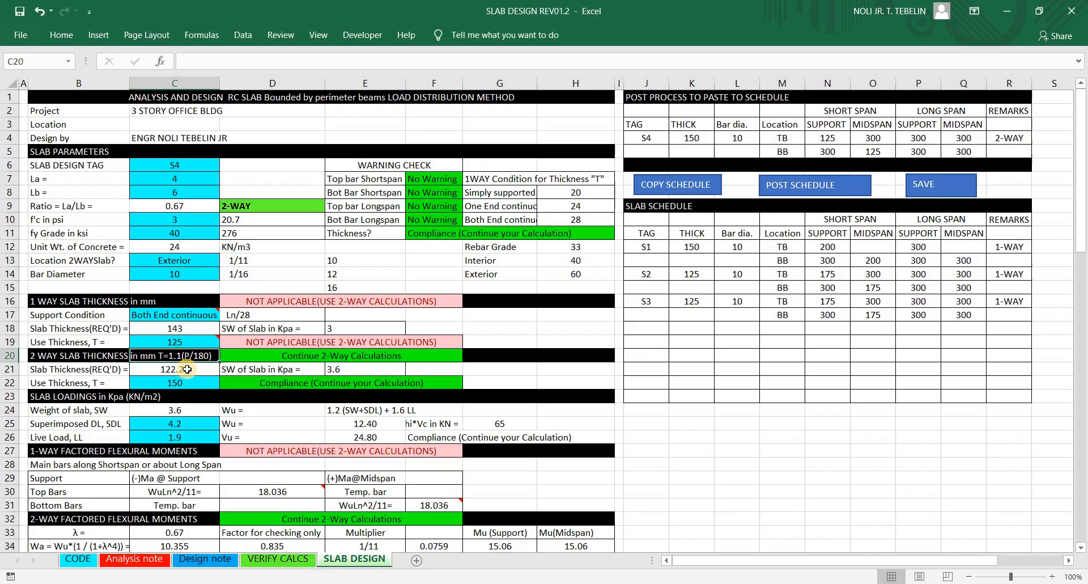
# Step: Set the used 2-way slab thickness in C22 to 125 mm after checking the required thickness in C21
pyautogui.click(185, 371)
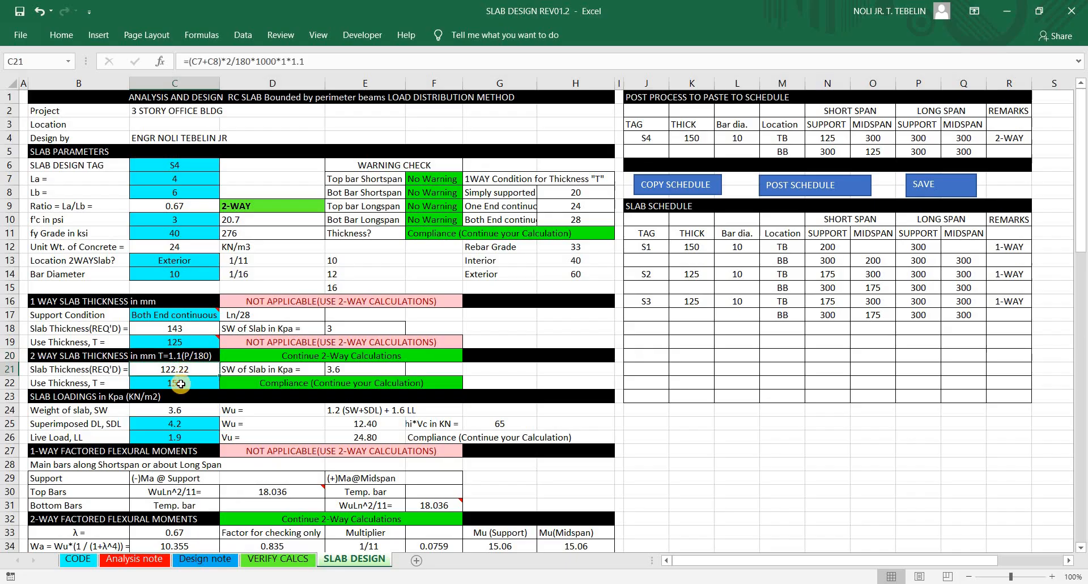
pyautogui.click(183, 390)
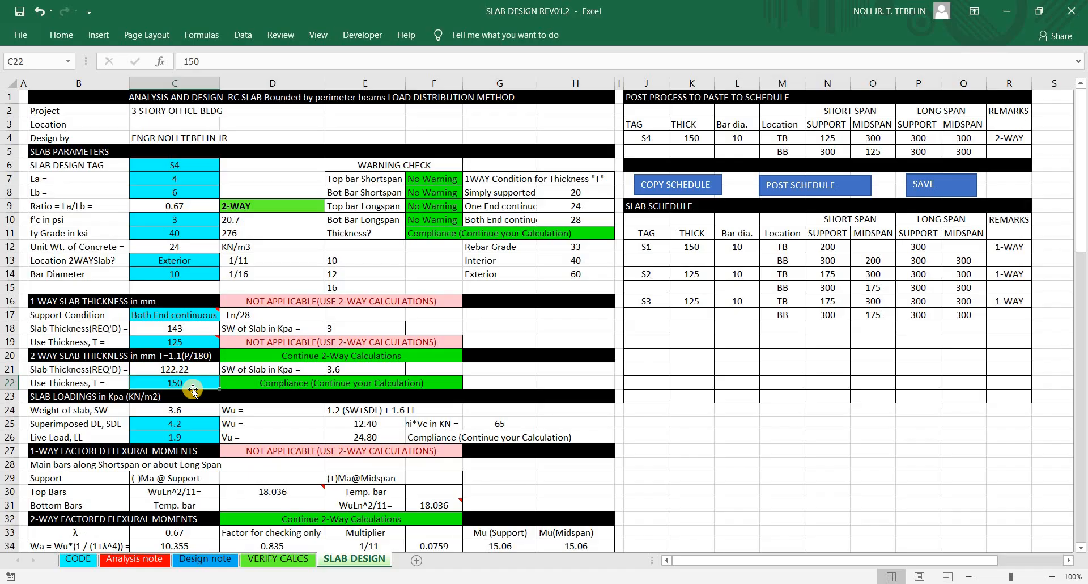
pyautogui.write('125')
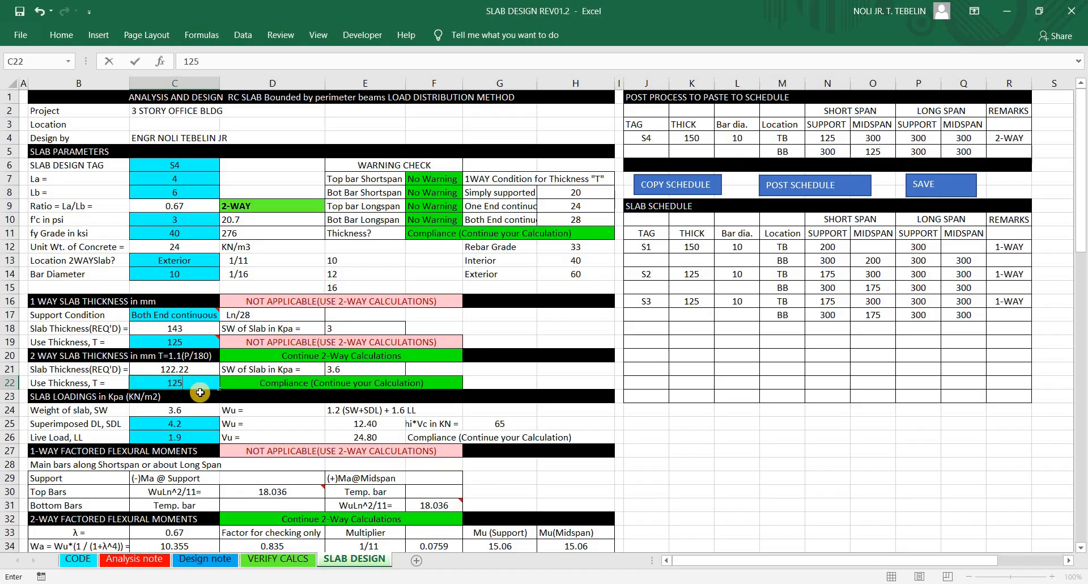
pyautogui.press('Return')
pyautogui.click(216, 384)
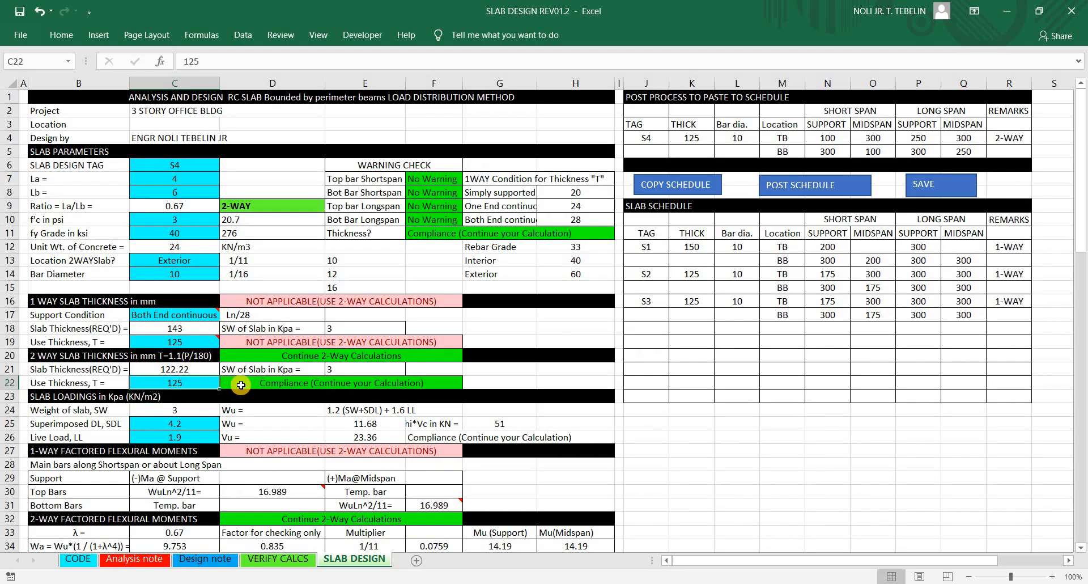
# Step: Examine how the compliance check in D22 compares the used 2-way thickness in C22 with the required thickness in C21
pyautogui.click(274, 387)
pyautogui.hotkey('shift', 'space')
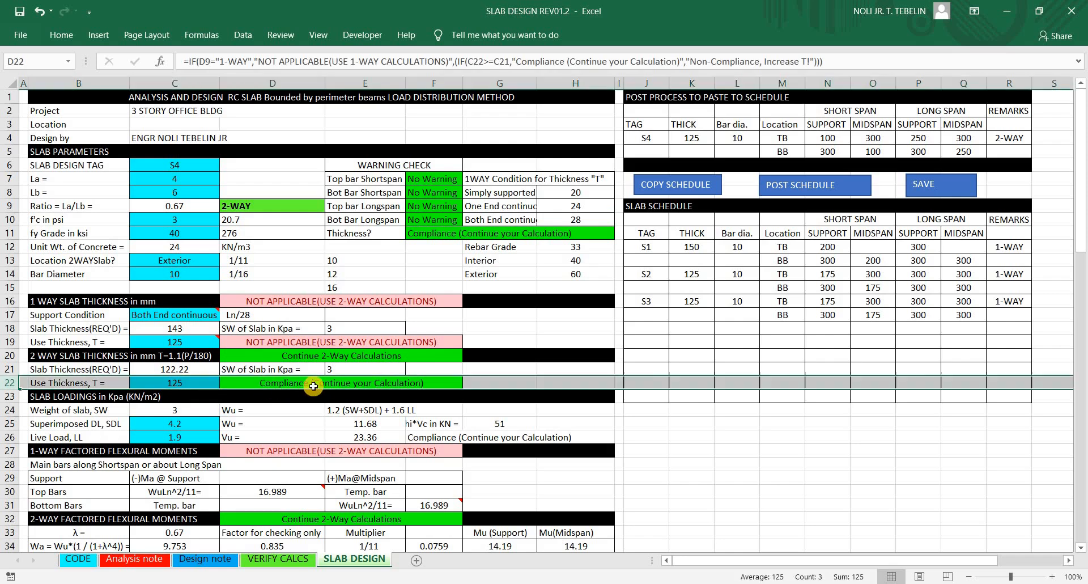
pyautogui.moveTo(332, 374)
pyautogui.mouseDown()
pyautogui.moveTo(367, 397)
pyautogui.moveTo(304, 374)
pyautogui.mouseUp()
pyautogui.click(271, 379)
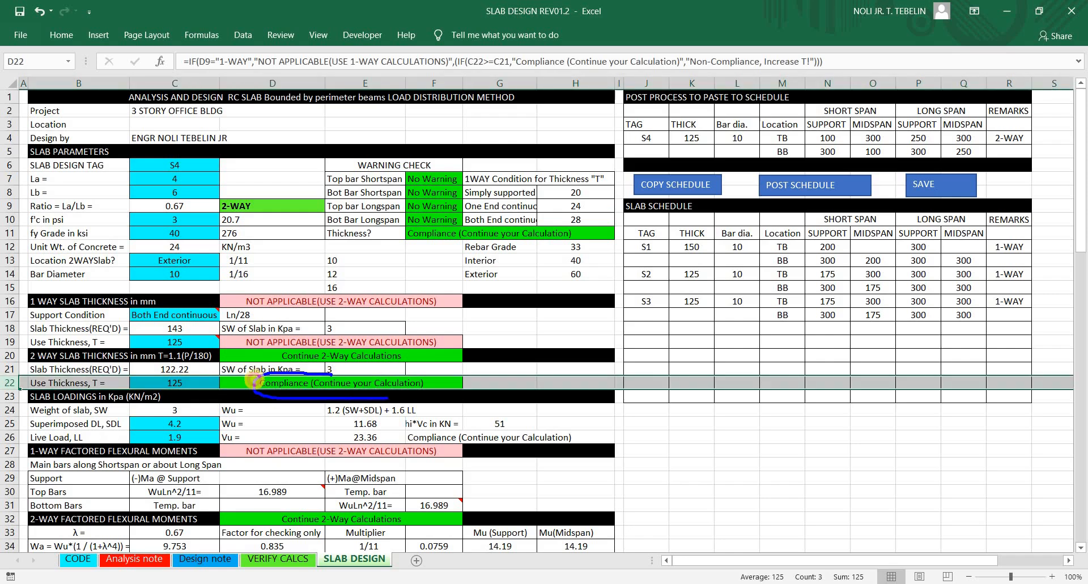
pyautogui.moveTo(183, 364)
pyautogui.mouseDown()
pyautogui.moveTo(163, 366)
pyautogui.moveTo(173, 363)
pyautogui.mouseUp()
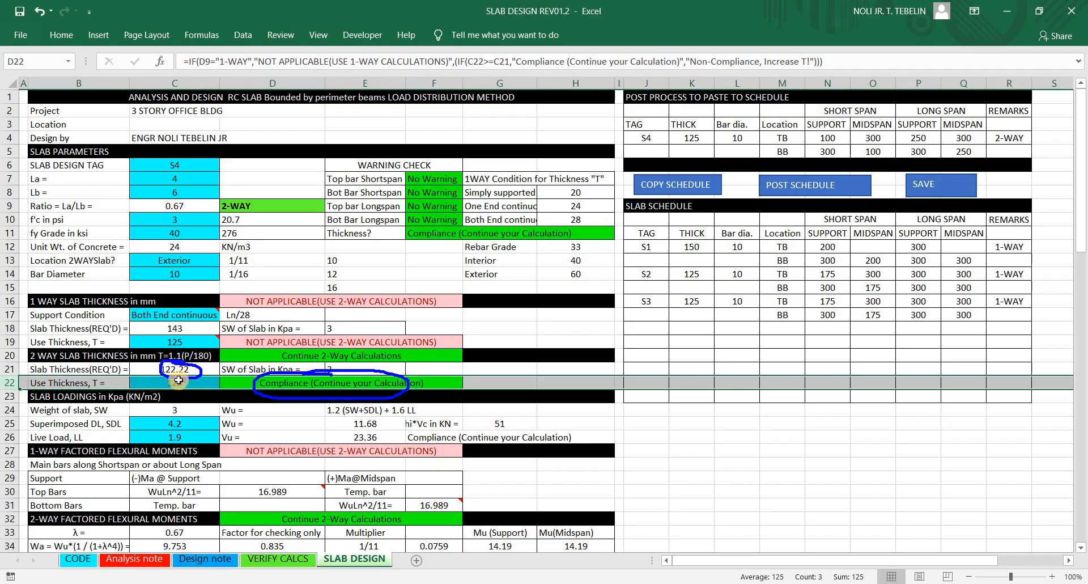
pyautogui.press('Escape')
pyautogui.click(177, 383)
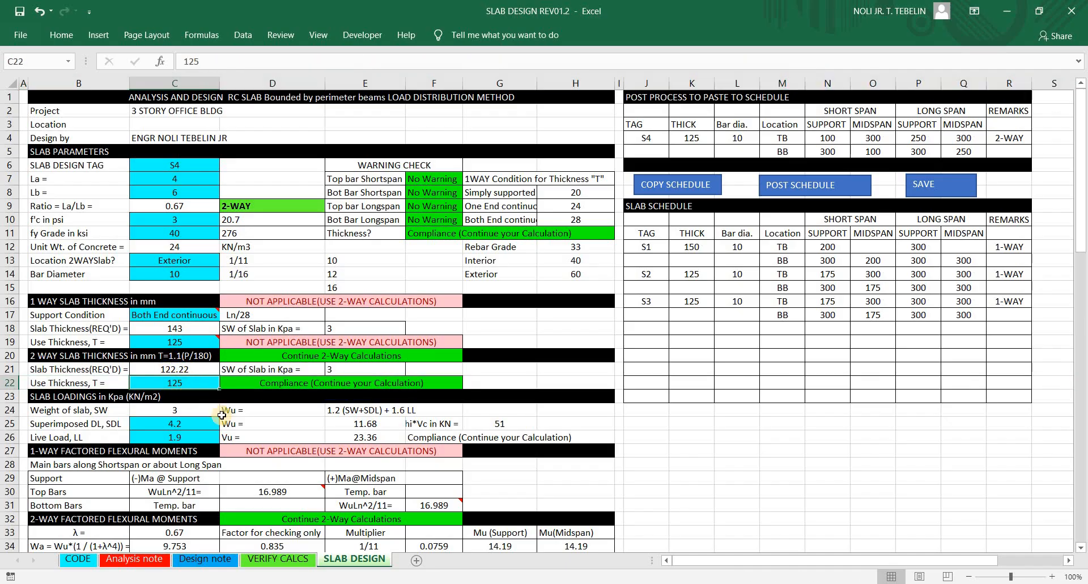
pyautogui.click(287, 386)
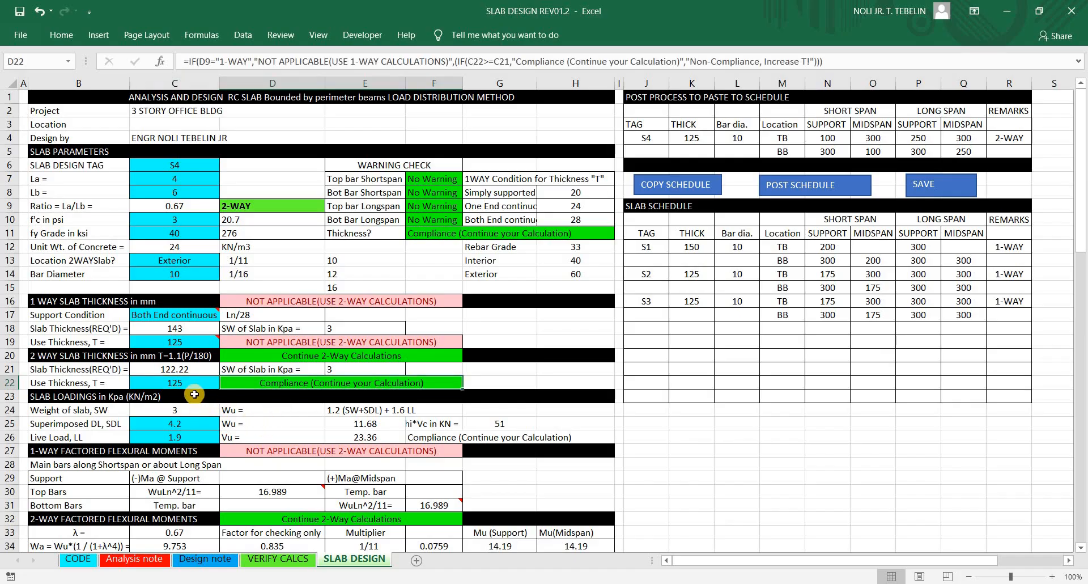
pyautogui.click(211, 384)
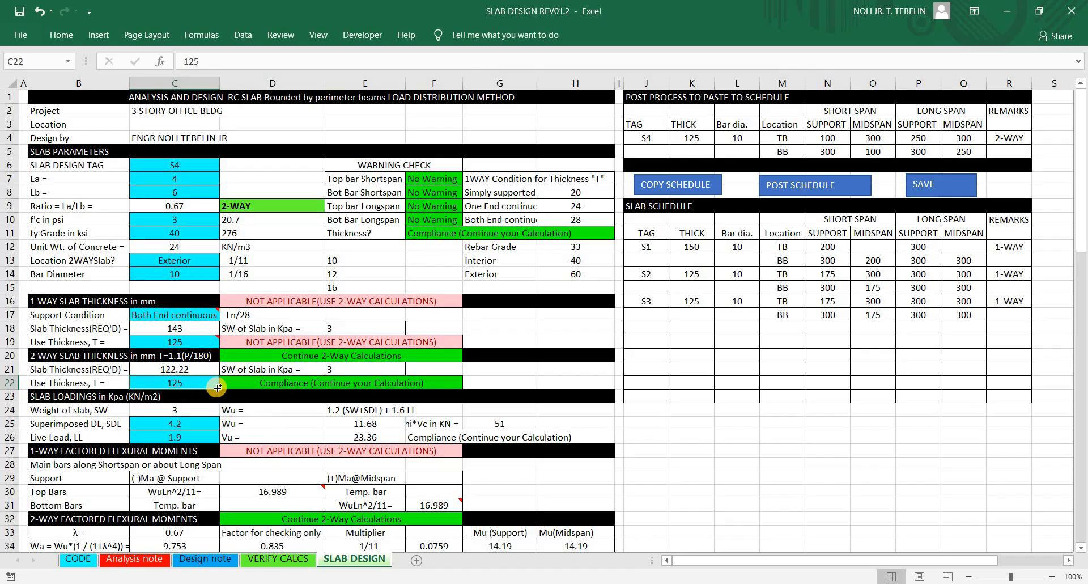
# Step: Check how the slab self-weight formula in E21 combines the unit weight of concrete with the used 2-way thickness
pyautogui.moveTo(339, 361)
pyautogui.mouseDown()
pyautogui.moveTo(328, 374)
pyautogui.moveTo(331, 363)
pyautogui.mouseUp()
pyautogui.click(163, 374)
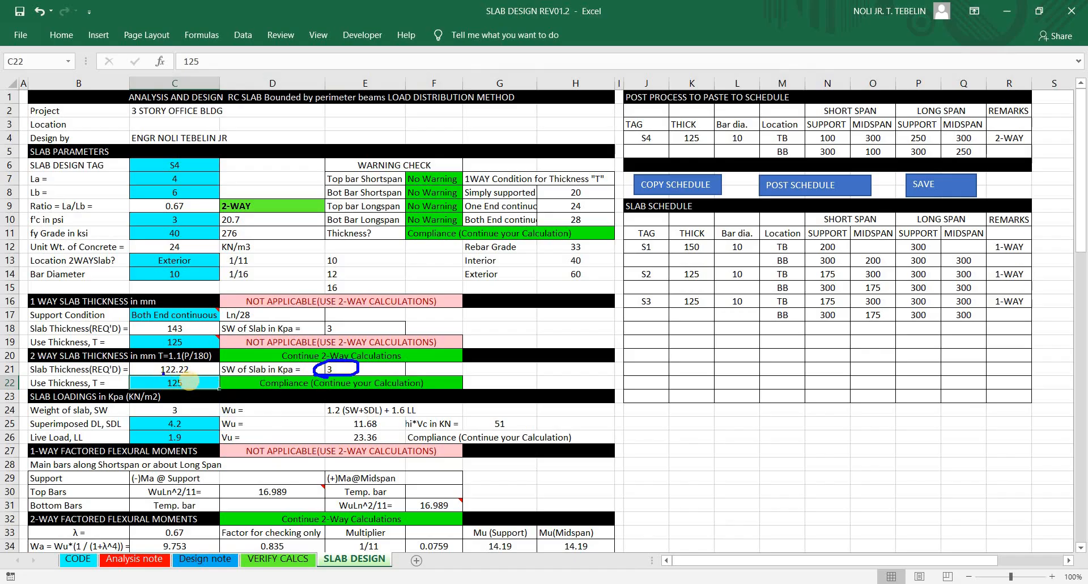
pyautogui.moveTo(190, 379)
pyautogui.mouseDown()
pyautogui.moveTo(150, 384)
pyautogui.moveTo(184, 393)
pyautogui.moveTo(182, 377)
pyautogui.mouseUp()
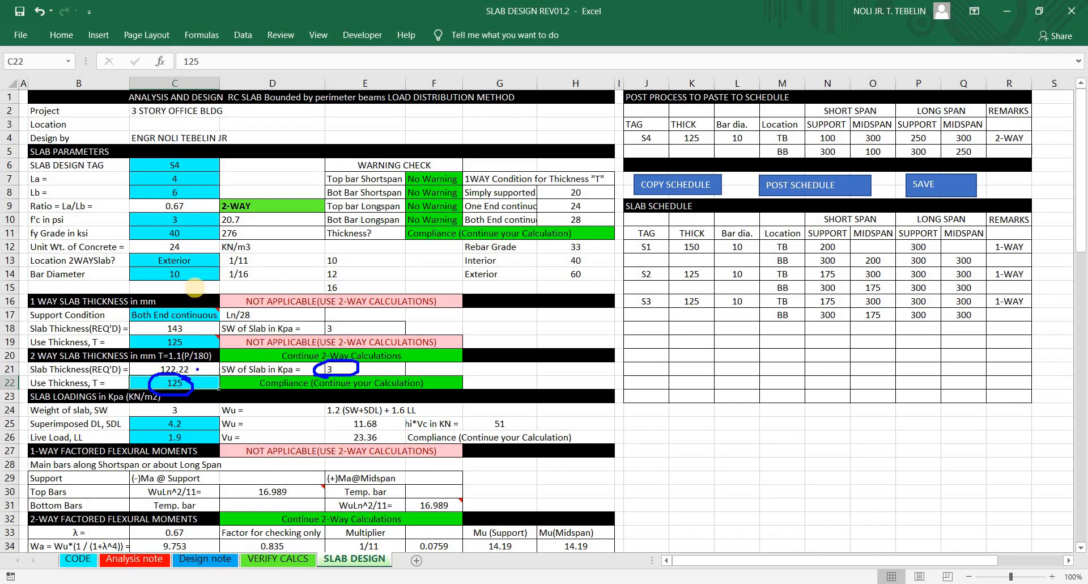
pyautogui.moveTo(190, 239)
pyautogui.mouseDown()
pyautogui.moveTo(154, 245)
pyautogui.moveTo(193, 250)
pyautogui.moveTo(183, 237)
pyautogui.mouseUp()
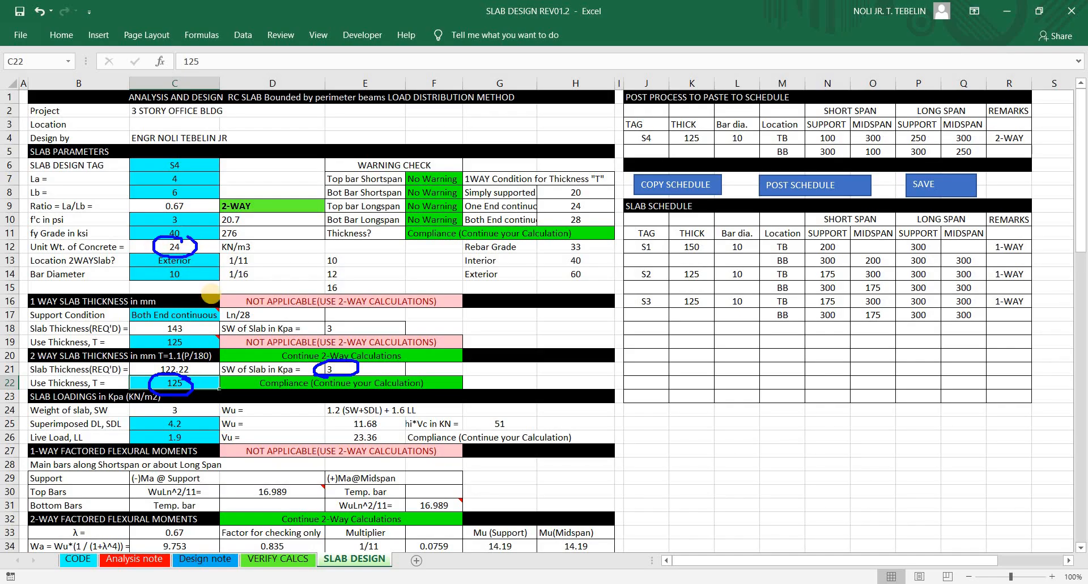
pyautogui.press('Escape')
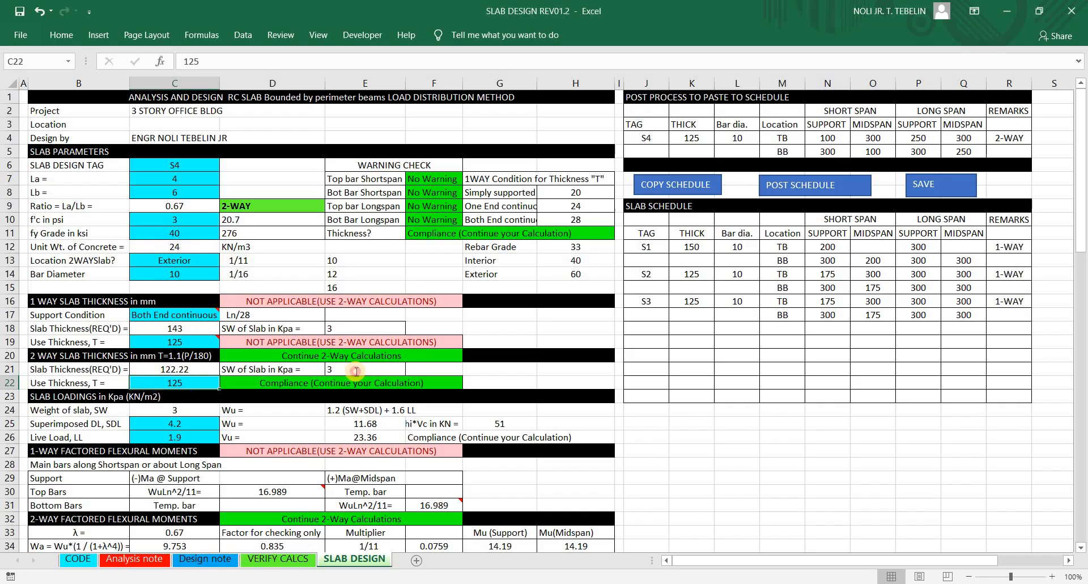
pyautogui.doubleClick(356, 371)
pyautogui.press('Escape')
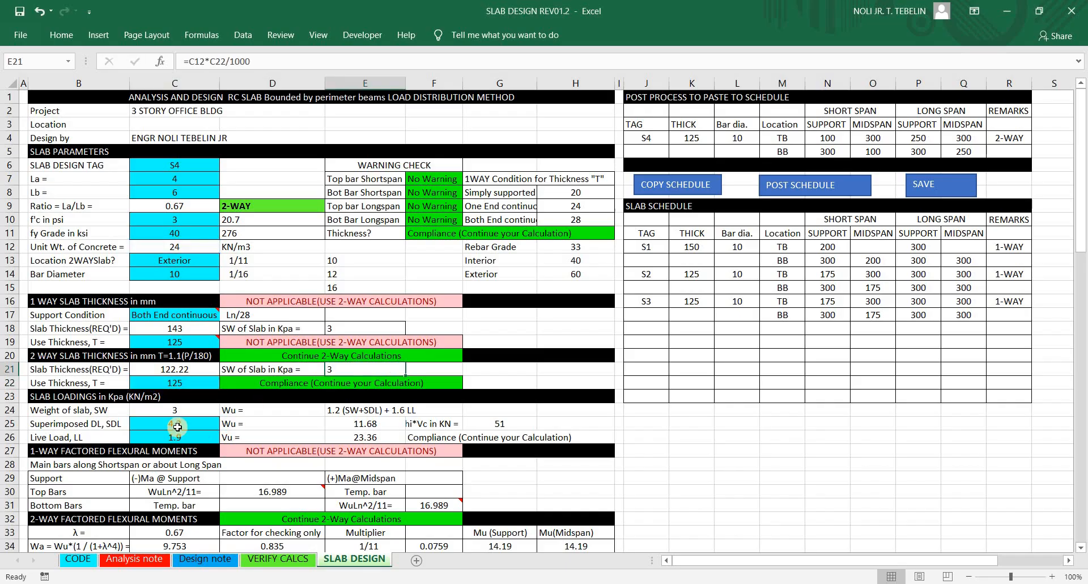
# Step: Review the slab loadings section, covering the slab weight, the superimposed dead load in C25 and the live load in C26
pyautogui.click(178, 425)
pyautogui.click(193, 411)
pyautogui.click(187, 425)
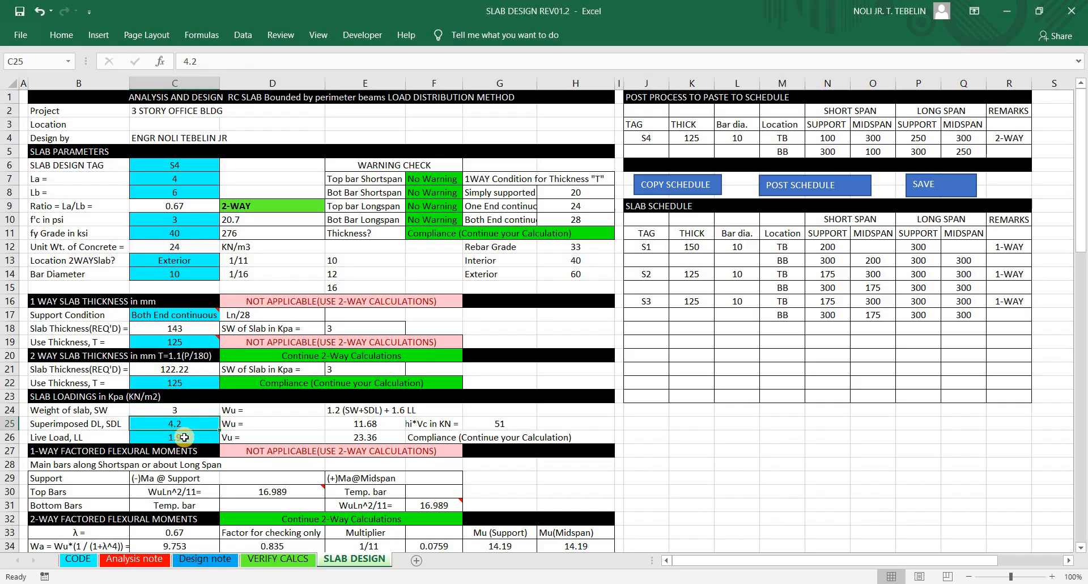
pyautogui.click(184, 437)
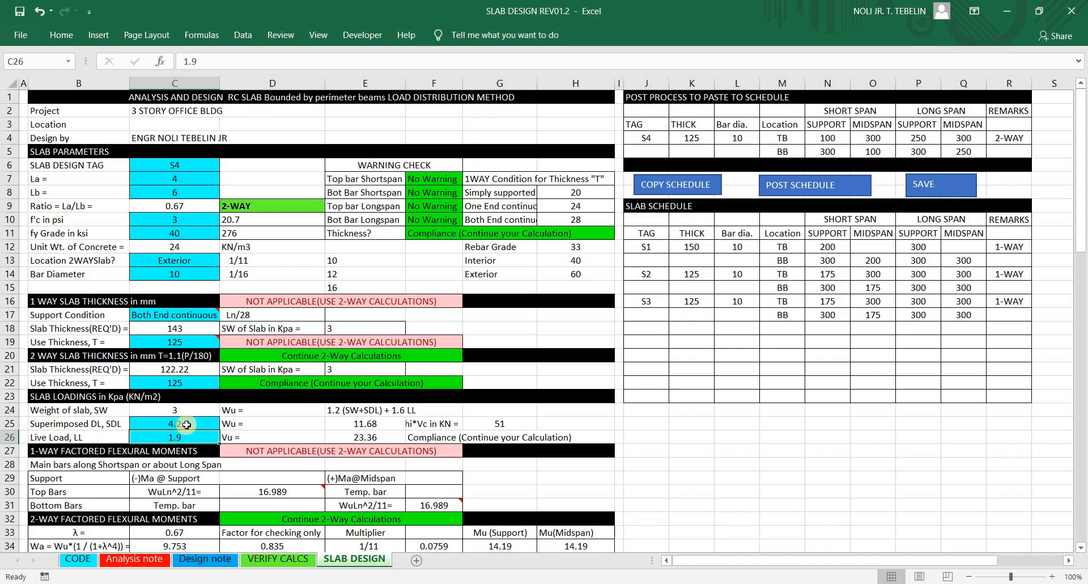
pyautogui.click(186, 424)
pyautogui.click(182, 440)
pyautogui.click(189, 424)
pyautogui.click(186, 436)
pyautogui.click(188, 420)
pyautogui.hotkey('shift', 'space')
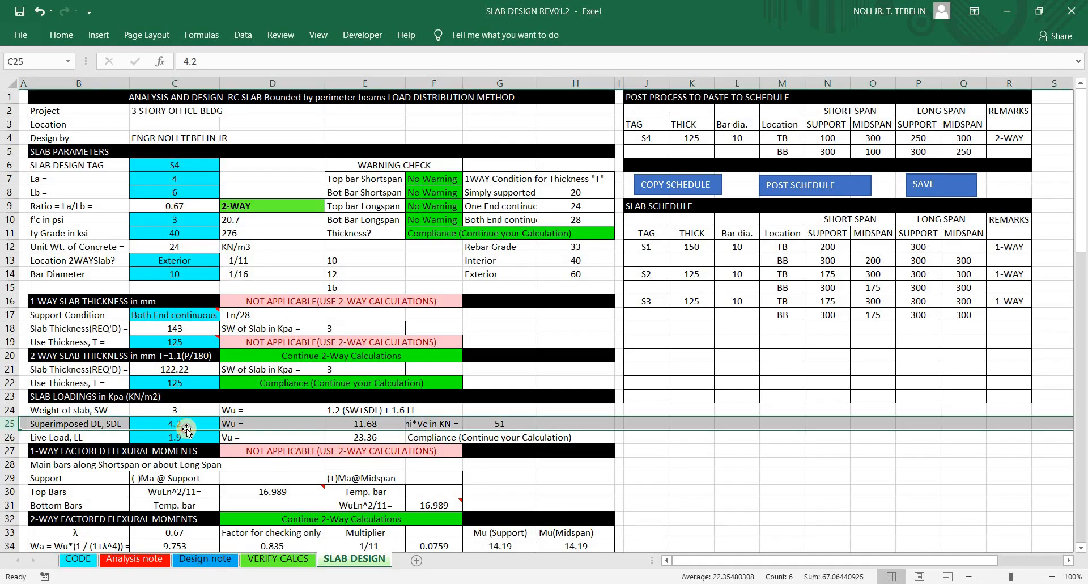
pyautogui.click(192, 429)
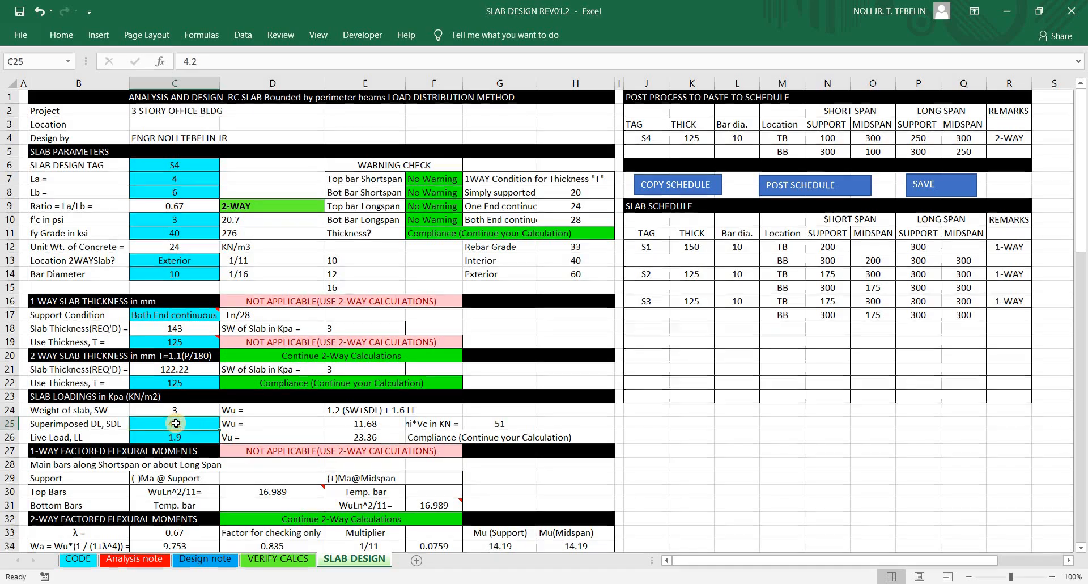
pyautogui.hotkey('shift', 'space')
pyautogui.click(189, 426)
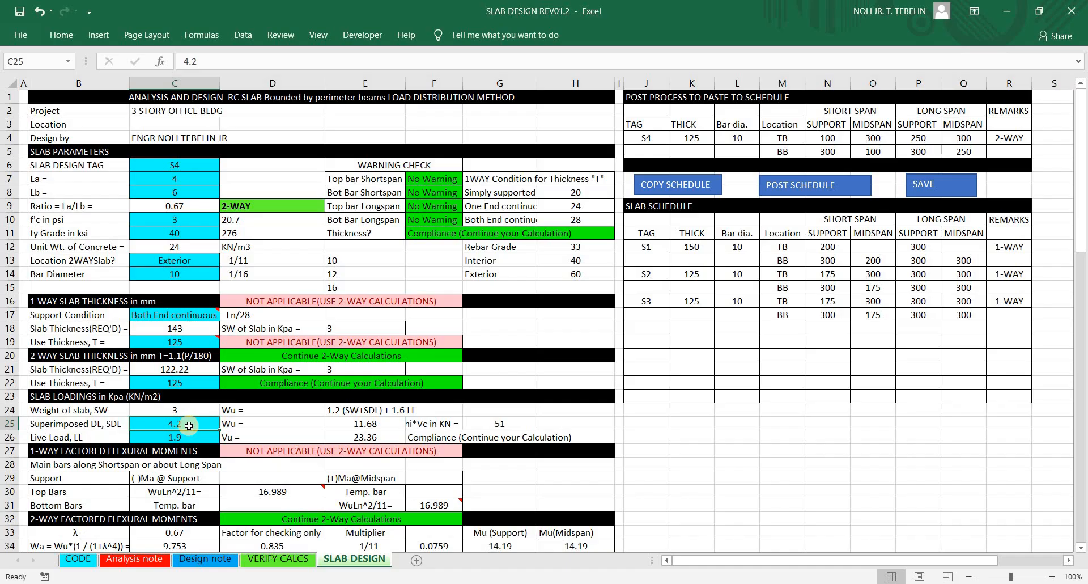
pyautogui.click(185, 433)
pyautogui.click(194, 426)
pyautogui.click(172, 438)
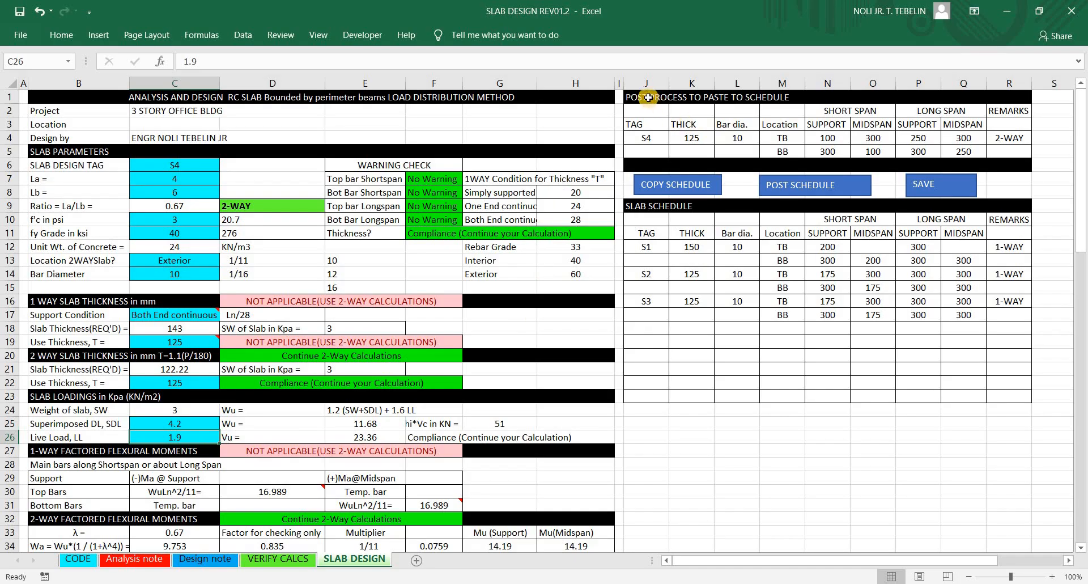
# Step: Review the post-process schedule entry for S4, including tag, thickness, bar diameter, location and the short-span and long-span bar spacings
pyautogui.moveTo(647, 98); pyautogui.dragTo(1005, 92)
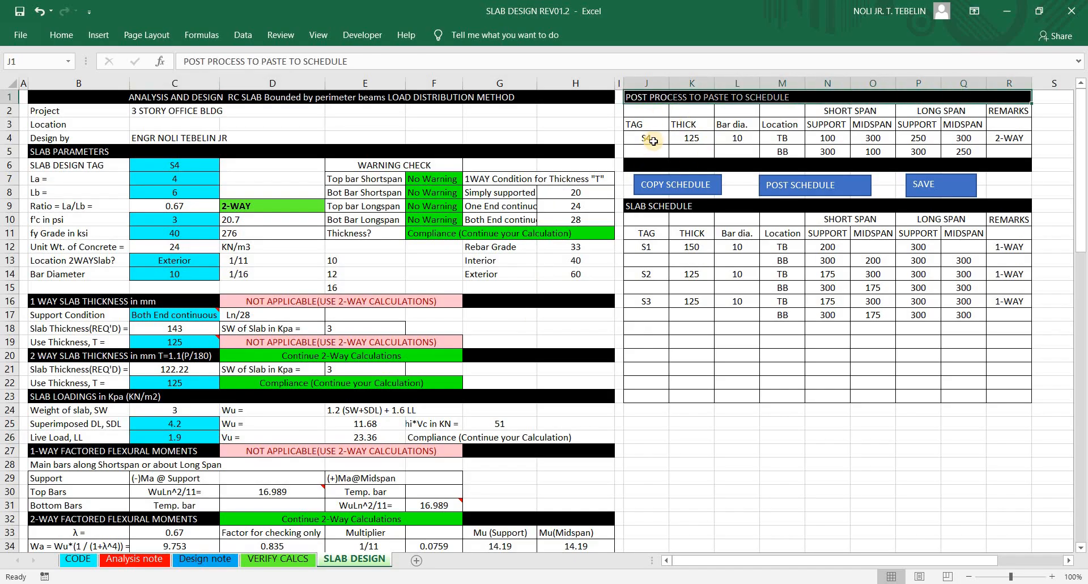
pyautogui.click(654, 144)
pyautogui.click(695, 139)
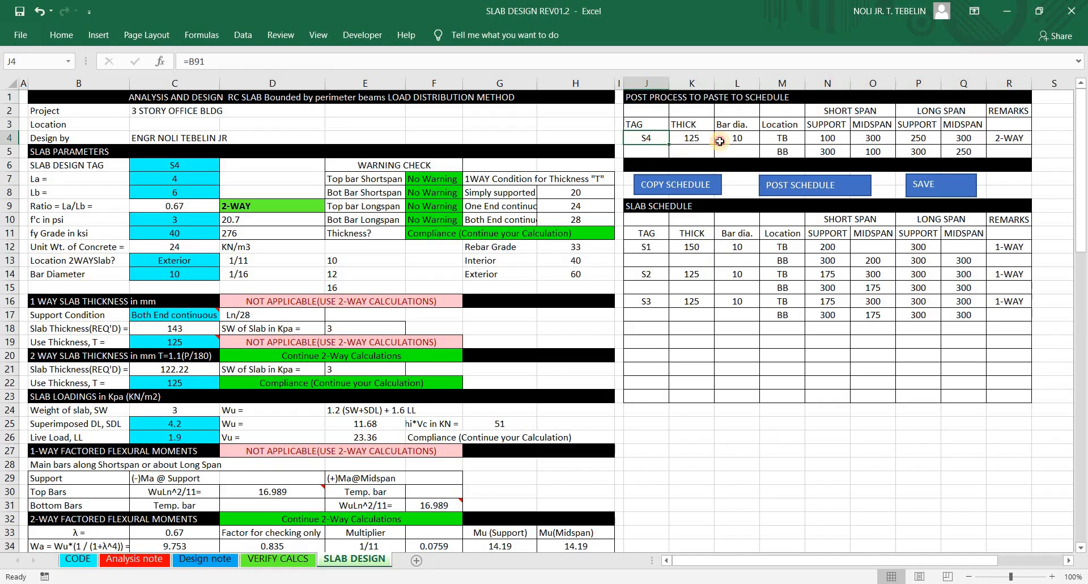
pyautogui.click(739, 141)
pyautogui.click(782, 142)
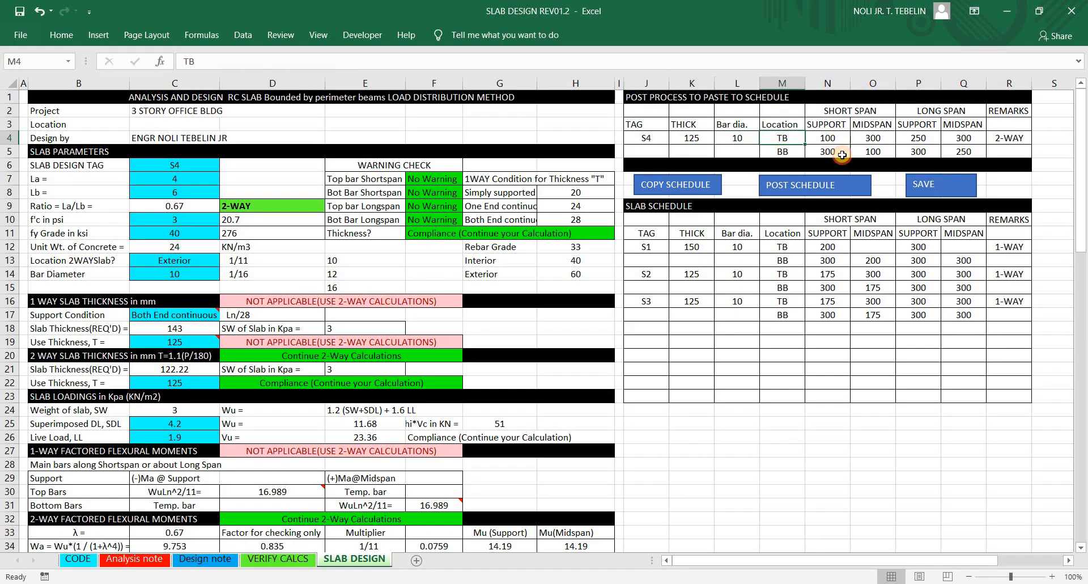
pyautogui.click(836, 144)
pyautogui.click(884, 151)
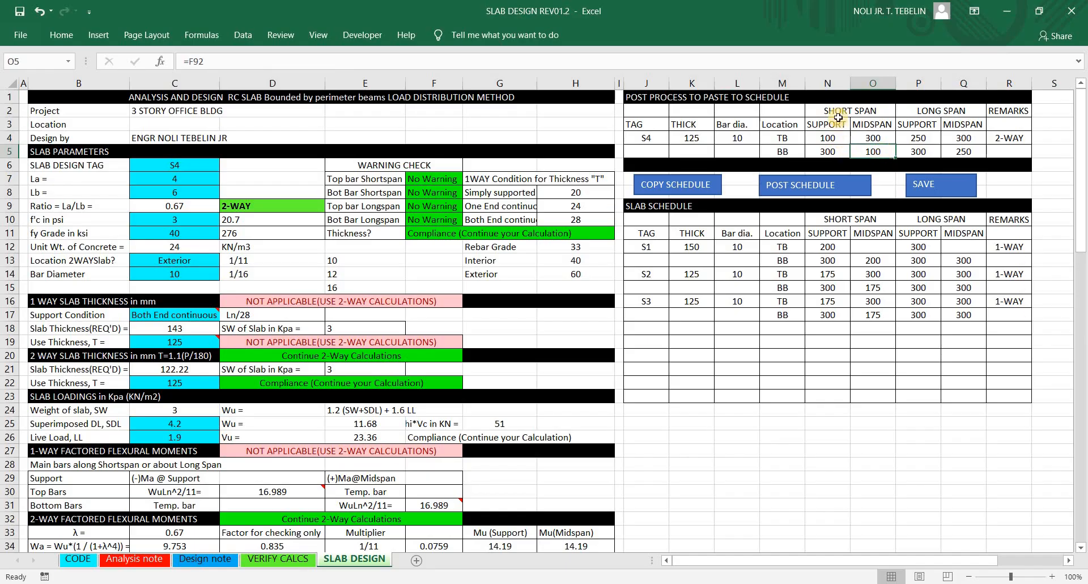
pyautogui.click(860, 111)
pyautogui.press('Right')
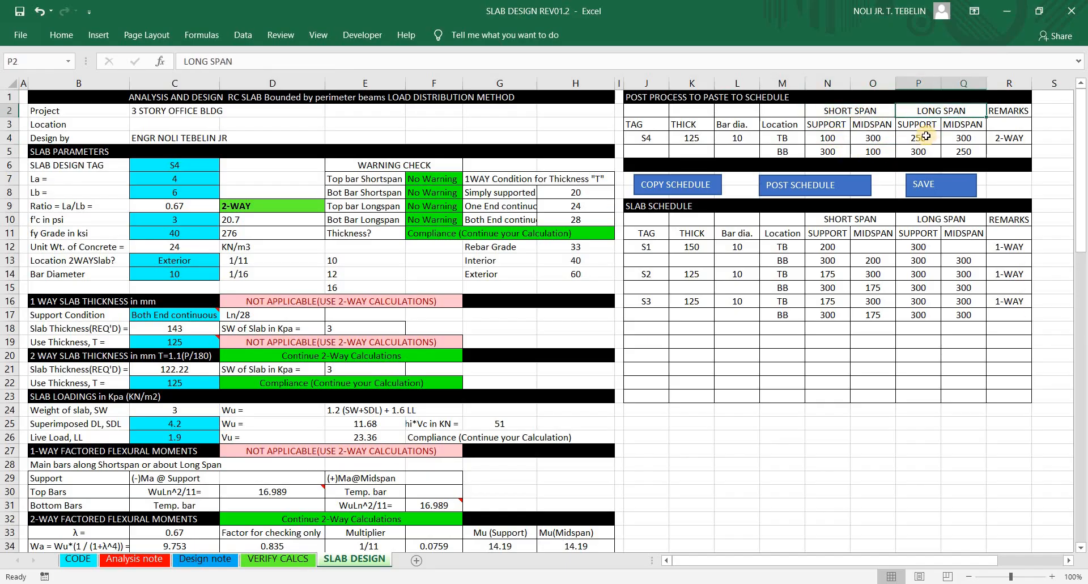
pyautogui.click(939, 142)
pyautogui.click(967, 150)
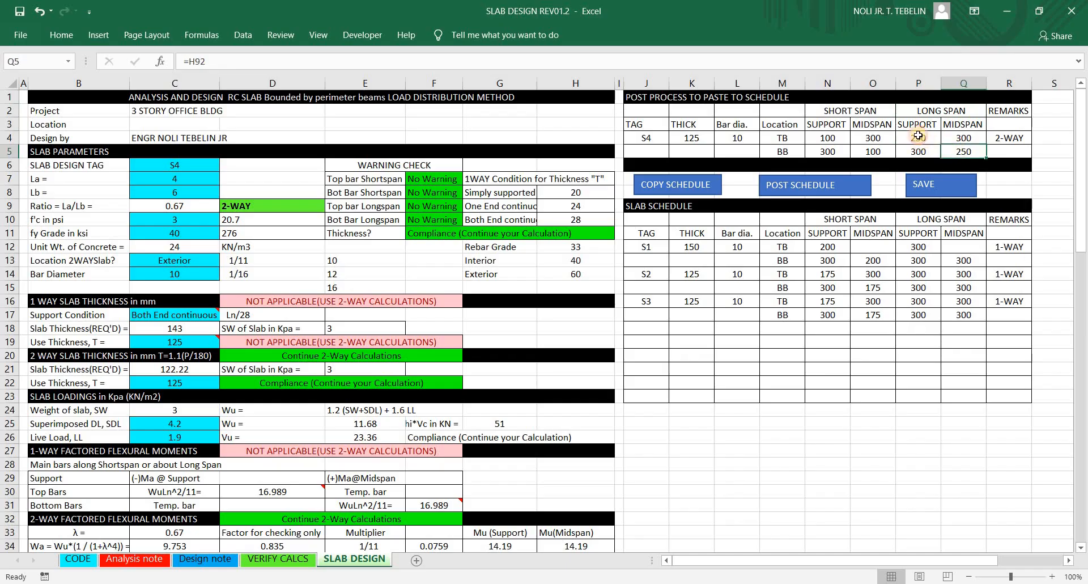
pyautogui.click(919, 138)
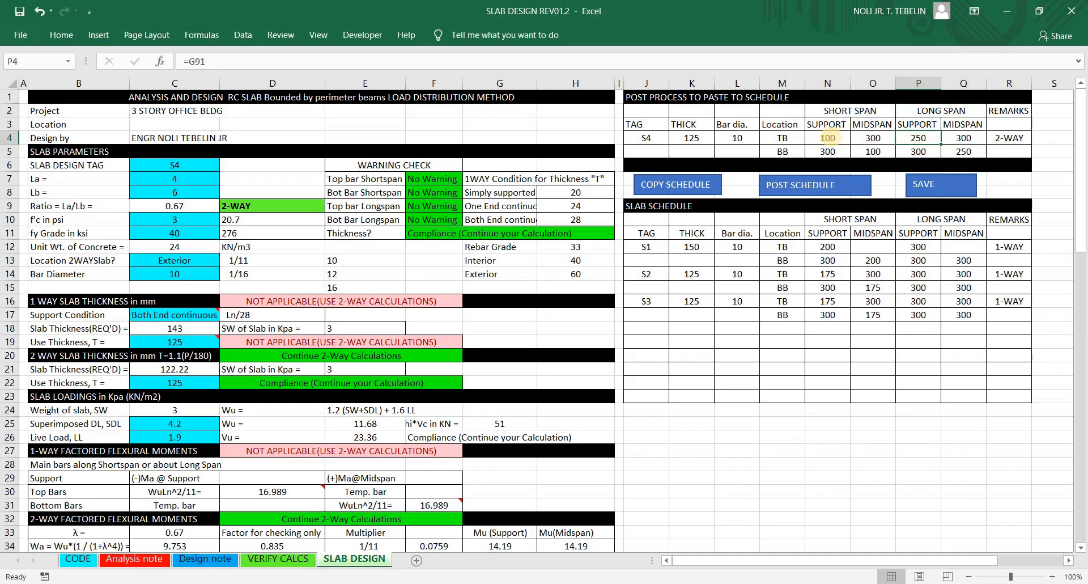
# Step: Compare S4's top-bar and bottom-bar spacings at support and midspan for both the short span and the long span
pyautogui.moveTo(829, 128)
pyautogui.mouseDown()
pyautogui.moveTo(838, 142)
pyautogui.moveTo(817, 131)
pyautogui.mouseUp()
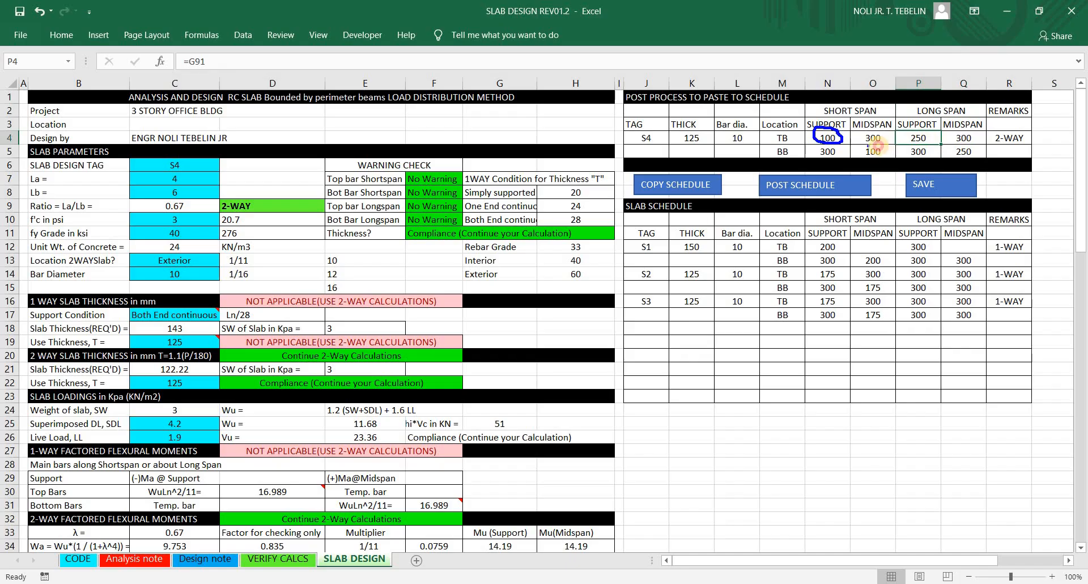
pyautogui.moveTo(887, 148)
pyautogui.mouseDown()
pyautogui.moveTo(881, 160)
pyautogui.moveTo(883, 145)
pyautogui.moveTo(937, 136)
pyautogui.moveTo(913, 145)
pyautogui.moveTo(971, 160)
pyautogui.mouseUp()
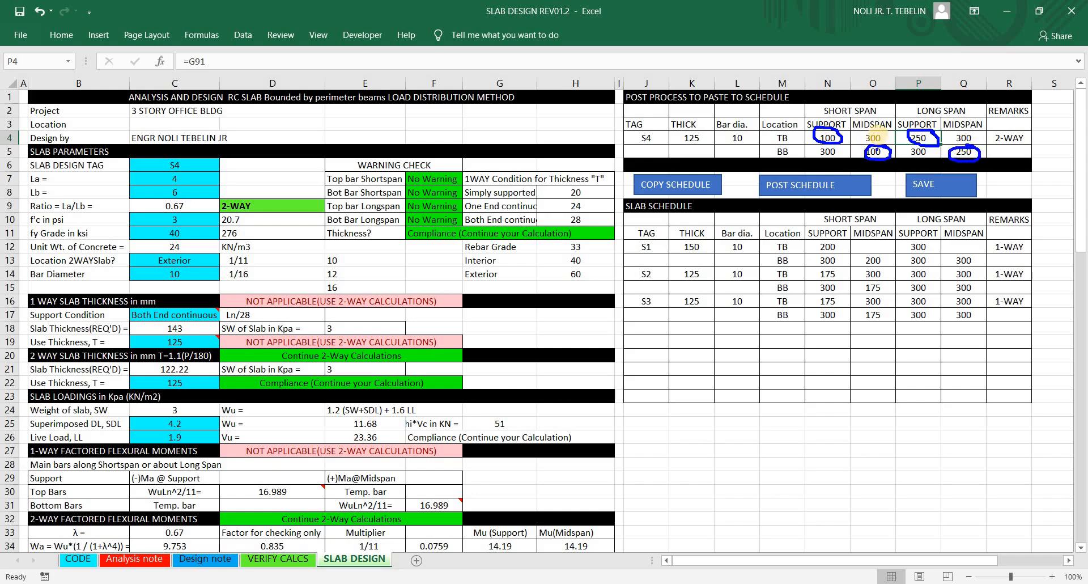
pyautogui.moveTo(861, 135)
pyautogui.mouseDown()
pyautogui.moveTo(871, 144)
pyautogui.moveTo(865, 130)
pyautogui.moveTo(853, 149)
pyautogui.mouseUp()
pyautogui.click(855, 148)
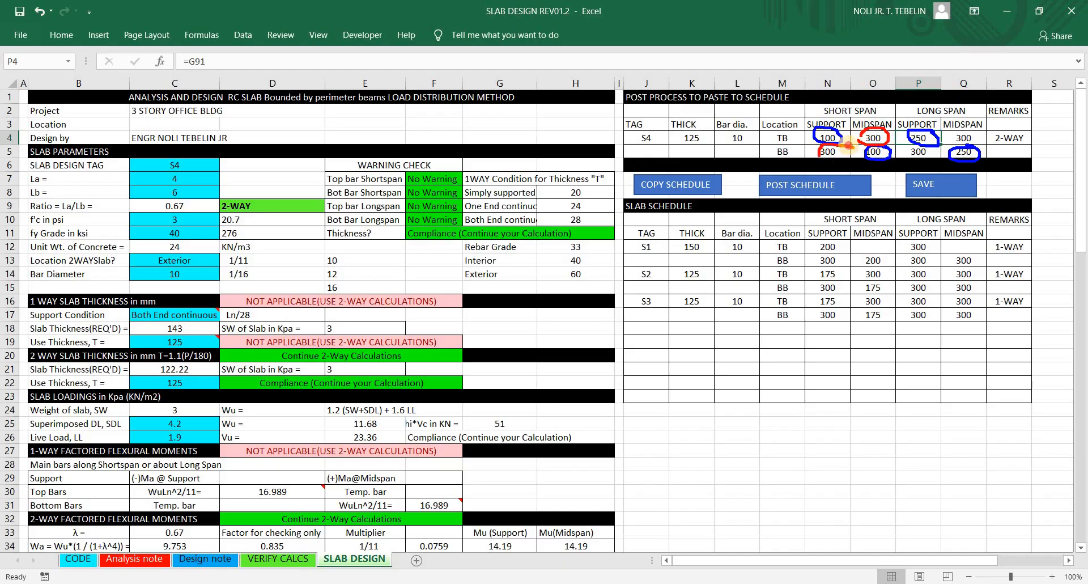
pyautogui.moveTo(956, 131)
pyautogui.mouseDown()
pyautogui.moveTo(983, 130)
pyautogui.moveTo(907, 150)
pyautogui.moveTo(917, 161)
pyautogui.moveTo(932, 149)
pyautogui.mouseUp()
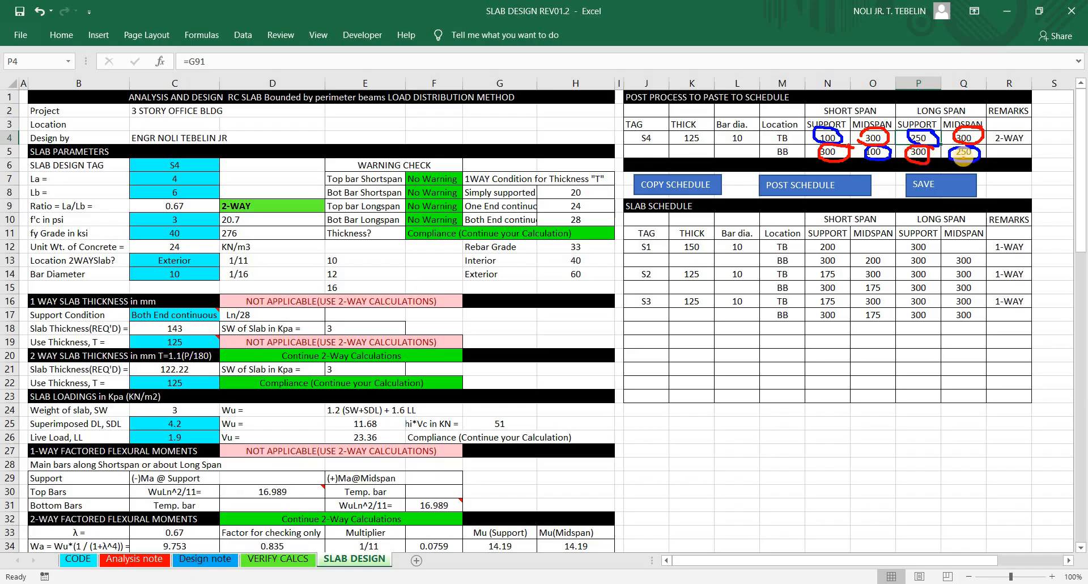
pyautogui.click(960, 157)
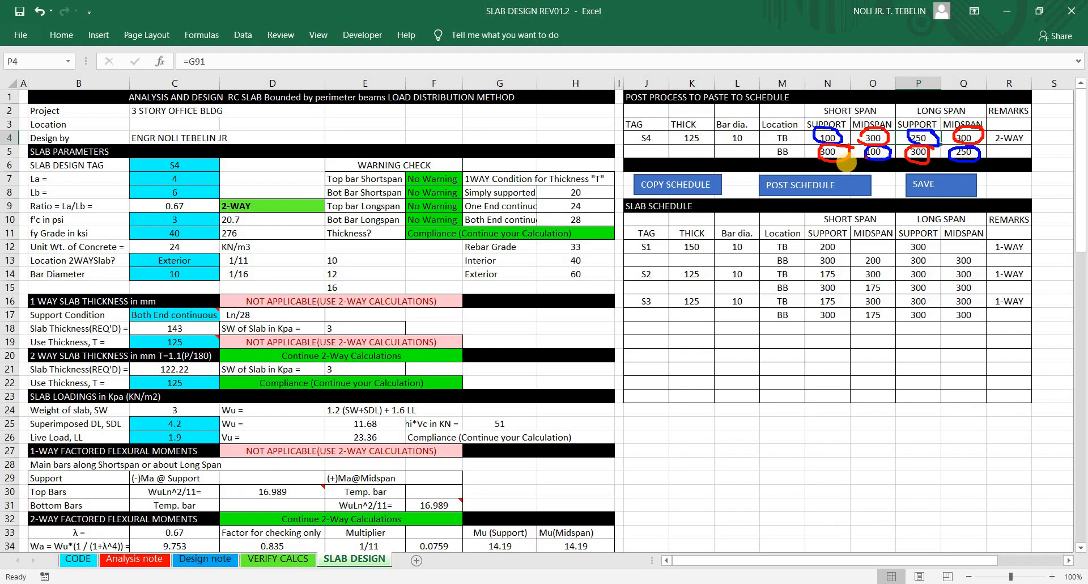
pyautogui.click(871, 160)
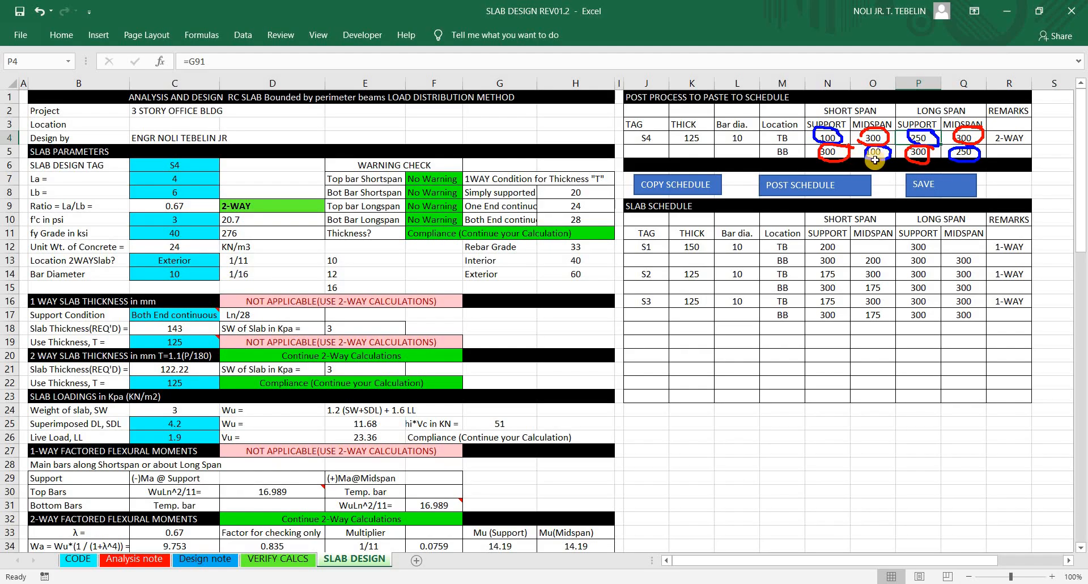
pyautogui.press('Escape')
pyautogui.hotkey('ctrl', '2')
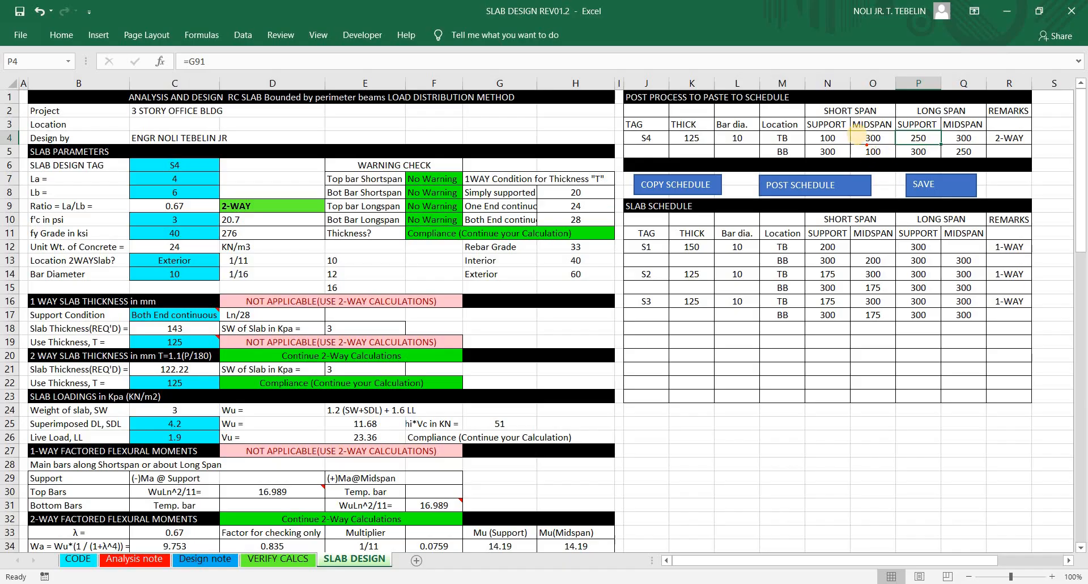
# Step: Mark S4's bar diameter and its short-span top-bar support and bottom-bar midspan spacings in red, and clear the markings
pyautogui.click(859, 136)
pyautogui.moveTo(811, 130)
pyautogui.mouseDown()
pyautogui.moveTo(847, 120)
pyautogui.moveTo(803, 121)
pyautogui.moveTo(815, 136)
pyautogui.moveTo(843, 136)
pyautogui.mouseUp()
pyautogui.click(847, 152)
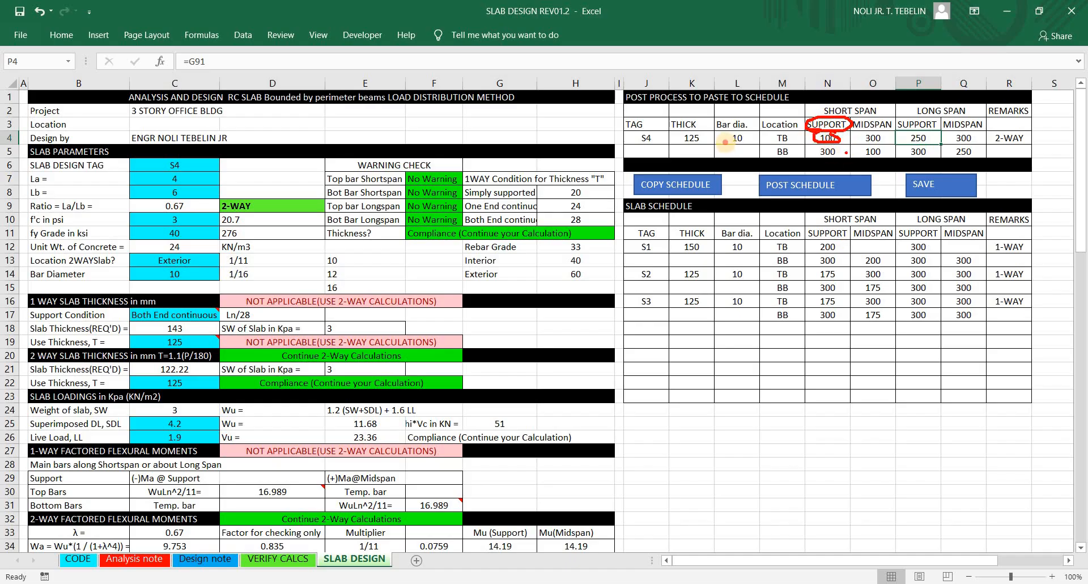
pyautogui.moveTo(742, 133)
pyautogui.mouseDown()
pyautogui.moveTo(725, 143)
pyautogui.moveTo(740, 134)
pyautogui.mouseUp()
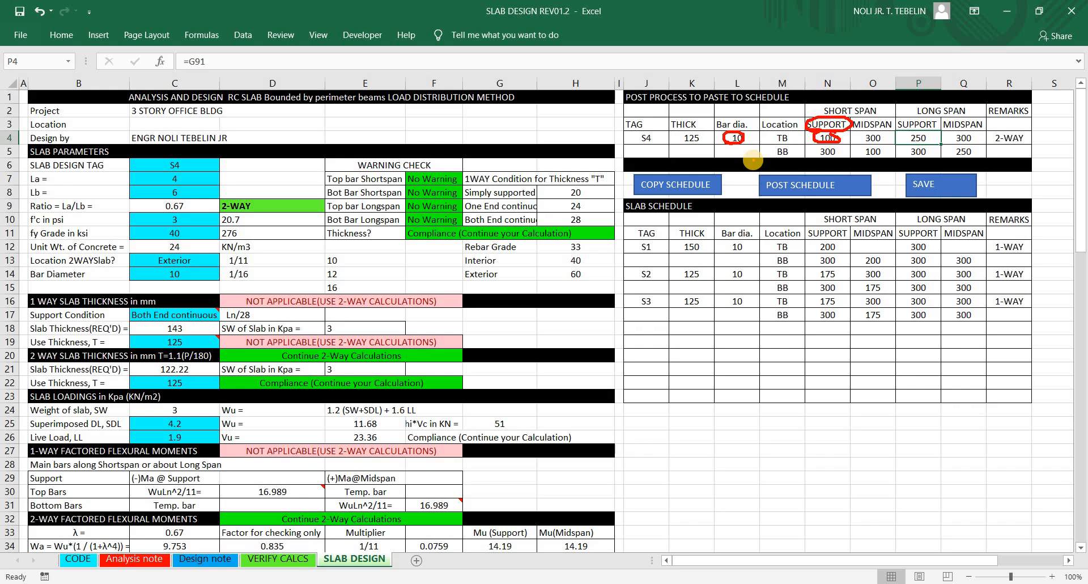
pyautogui.click(753, 161)
pyautogui.click(787, 159)
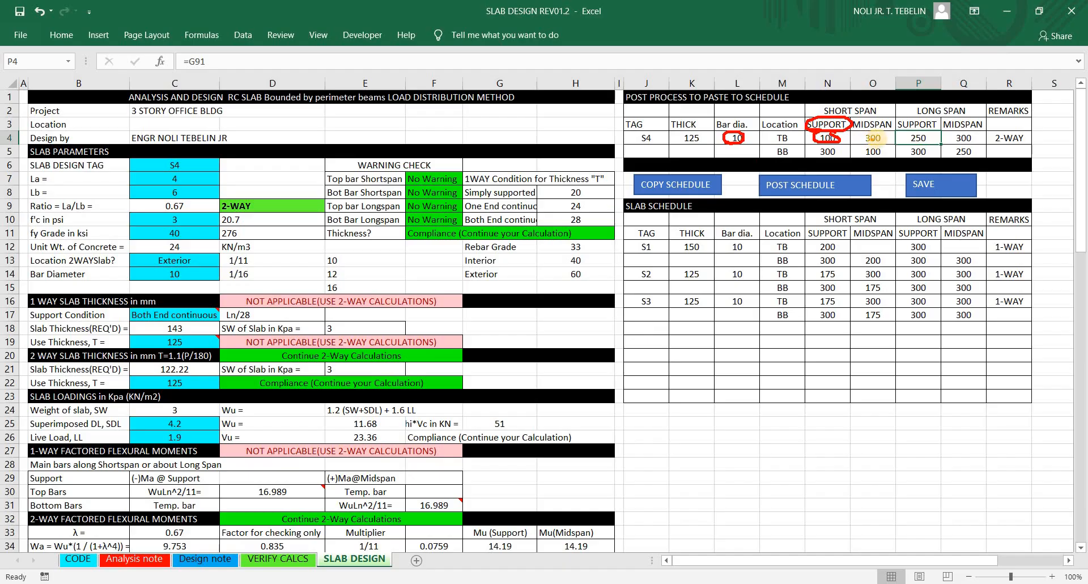
pyautogui.click(862, 156)
pyautogui.moveTo(833, 124)
pyautogui.mouseDown()
pyautogui.moveTo(846, 104)
pyautogui.moveTo(893, 119)
pyautogui.moveTo(864, 156)
pyautogui.moveTo(876, 146)
pyautogui.mouseUp()
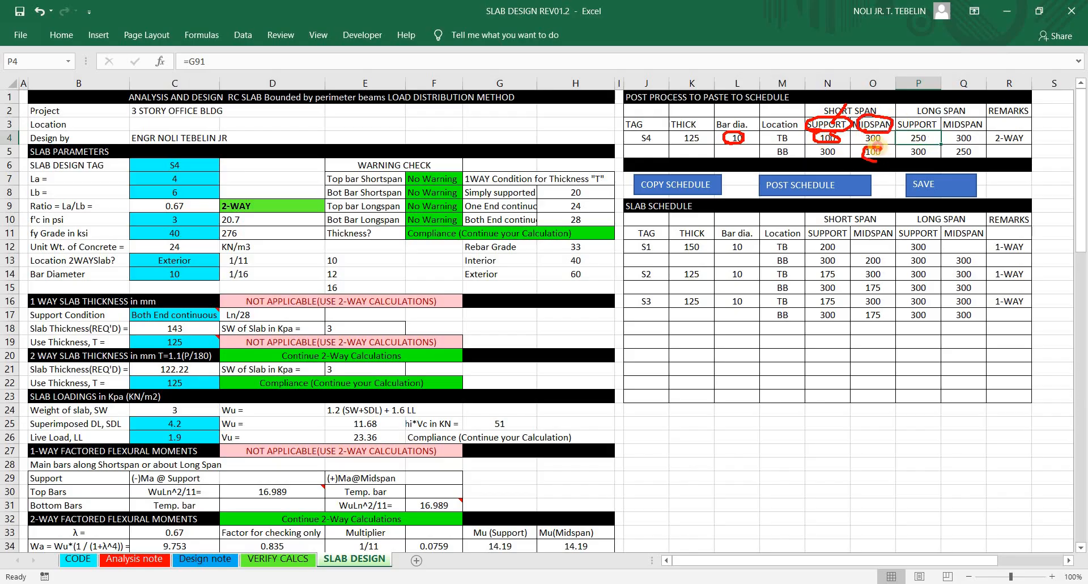
pyautogui.press('Escape')
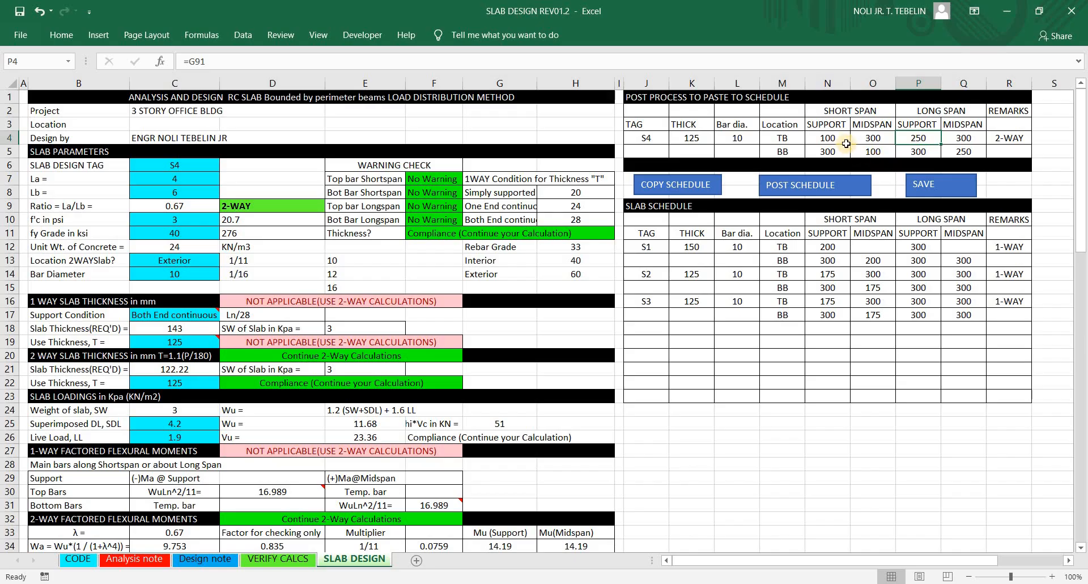
# Step: Examine S4's short-span spacings in N4:O5, circling the bottom-bar support spacing in N5, the bar diameter and the short-span heading in red
pyautogui.moveTo(830, 137); pyautogui.dragTo(873, 152)
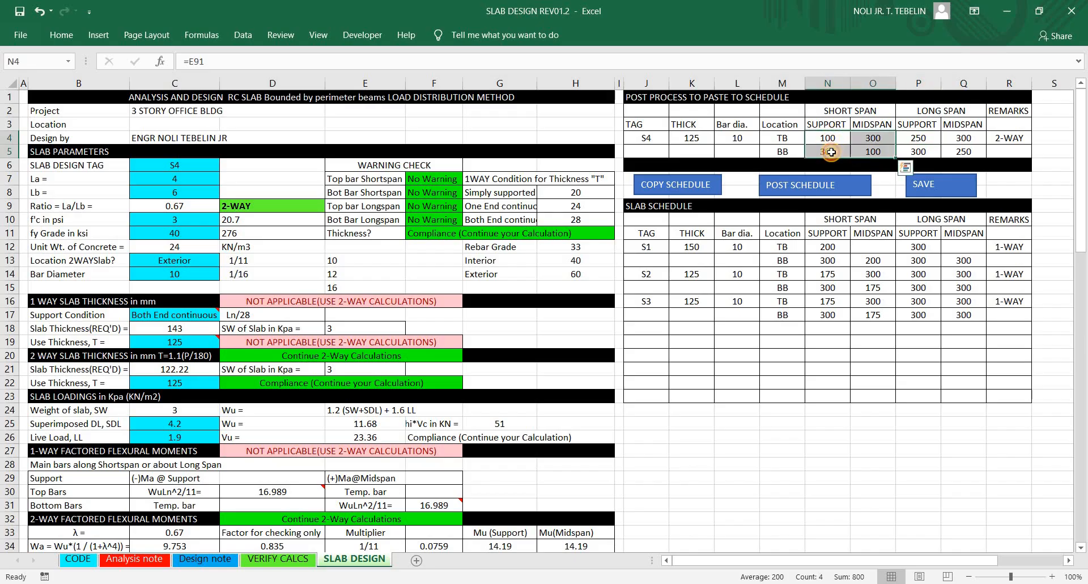
pyautogui.click(831, 152)
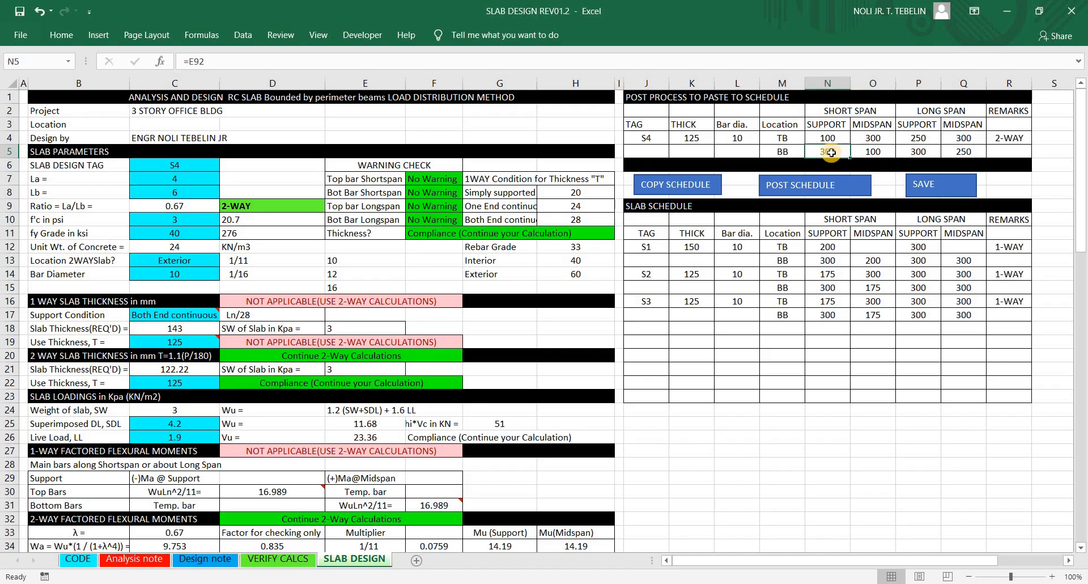
pyautogui.moveTo(840, 145)
pyautogui.mouseDown()
pyautogui.moveTo(818, 151)
pyautogui.moveTo(847, 150)
pyautogui.mouseUp()
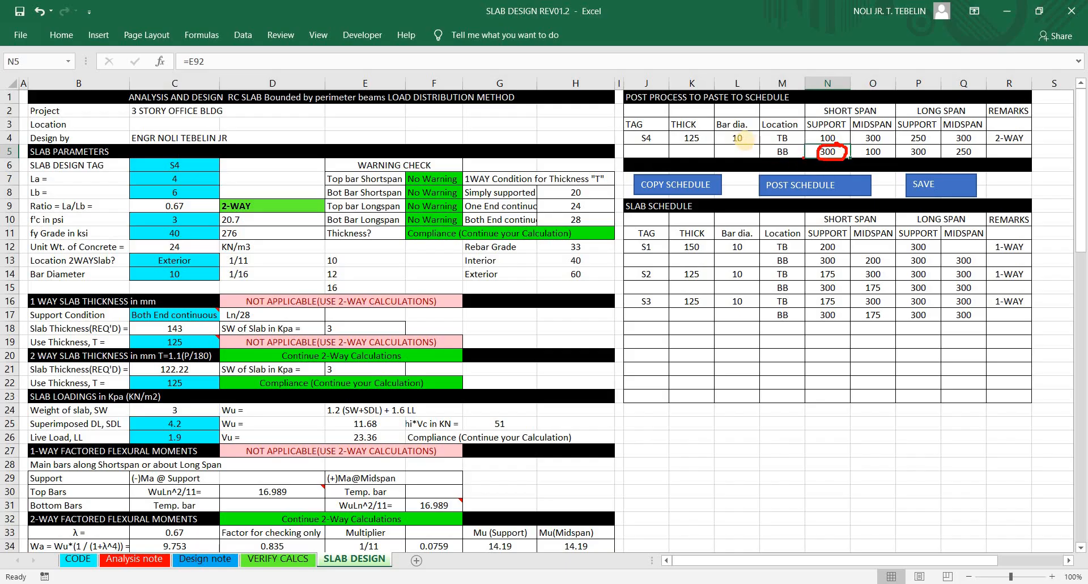
pyautogui.moveTo(749, 132)
pyautogui.mouseDown()
pyautogui.moveTo(728, 149)
pyautogui.moveTo(753, 134)
pyautogui.mouseUp()
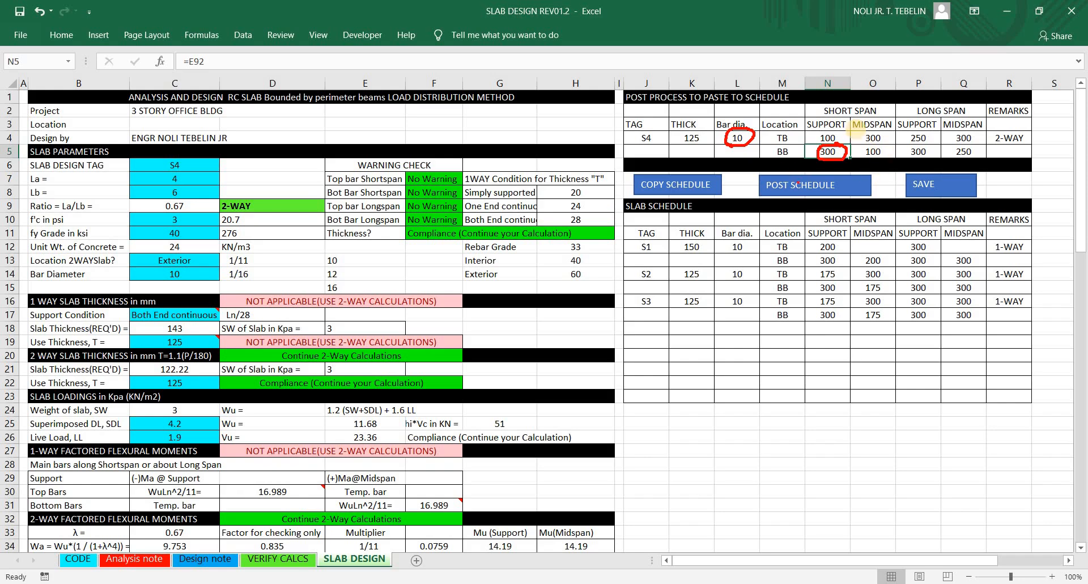
pyautogui.moveTo(820, 116)
pyautogui.mouseDown()
pyautogui.moveTo(873, 112)
pyautogui.moveTo(834, 108)
pyautogui.mouseUp()
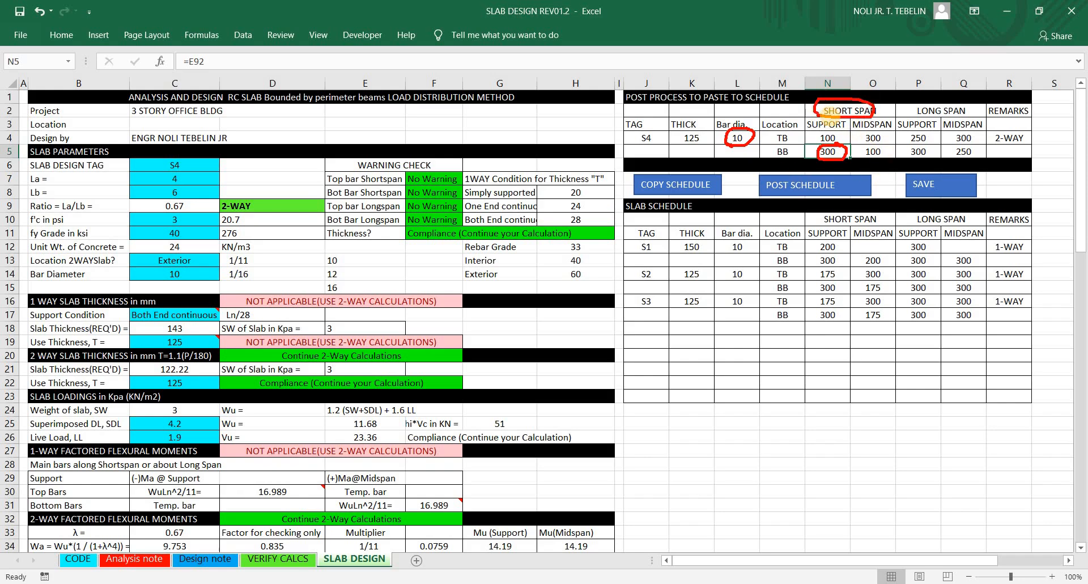
# Step: Sketch a red slab panel below the slab schedule, labelling its short side S and its long side L
pyautogui.moveTo(750, 515)
pyautogui.mouseDown()
pyautogui.moveTo(754, 386)
pyautogui.moveTo(880, 384)
pyautogui.mouseUp()
pyautogui.moveTo(890, 498)
pyautogui.mouseDown()
pyautogui.moveTo(864, 524)
pyautogui.moveTo(751, 519)
pyautogui.mouseUp()
pyautogui.moveTo(732, 444); pyautogui.dragTo(695, 462)
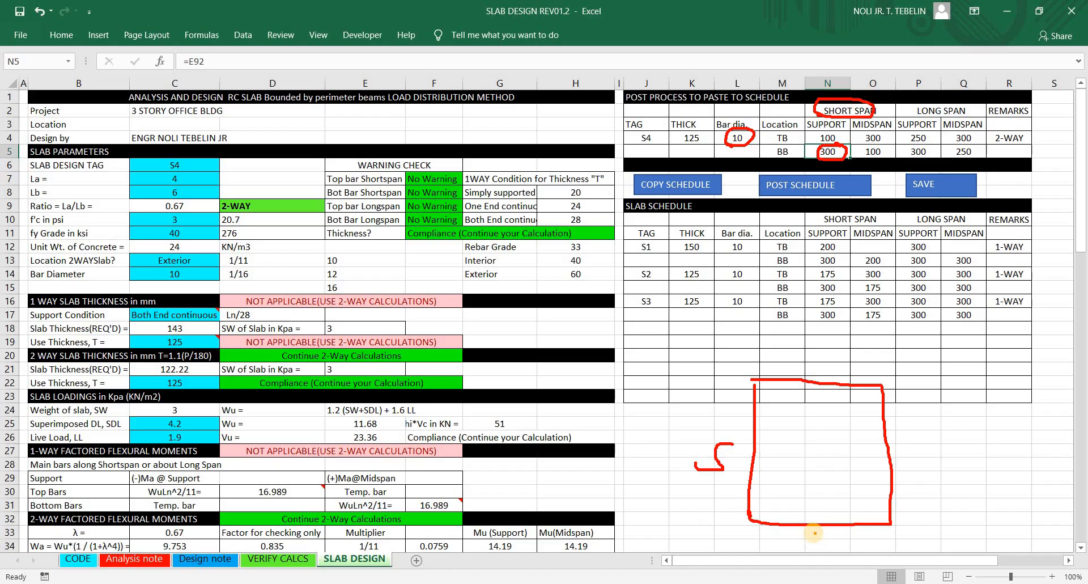
pyautogui.moveTo(811, 530); pyautogui.dragTo(839, 545)
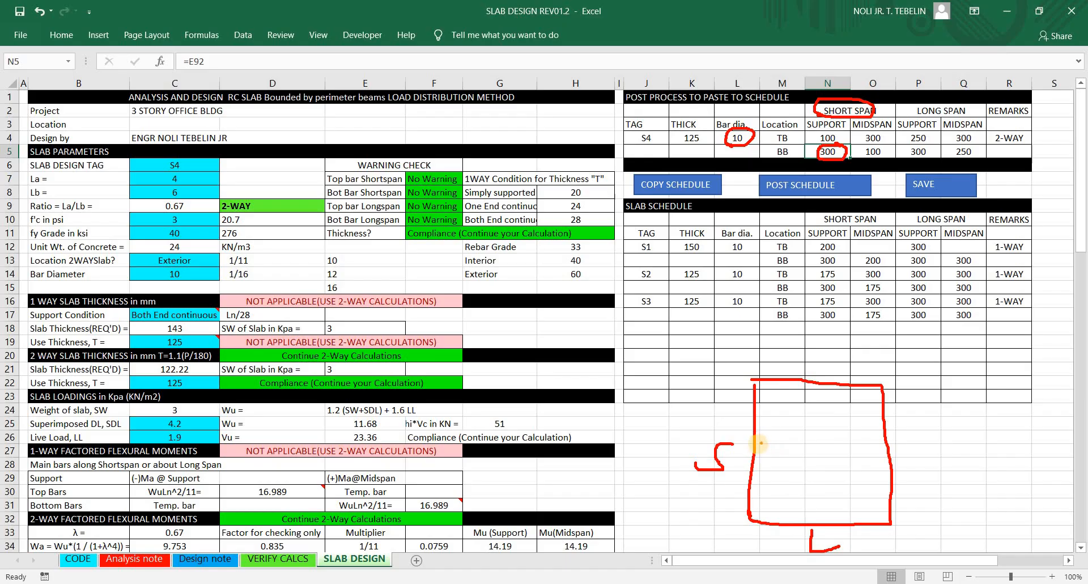
# Step: Draw four parallel red bars with hooked ends across the sketched slab panel to represent the bottom bars running through the supports
pyautogui.moveTo(757, 444); pyautogui.dragTo(888, 448)
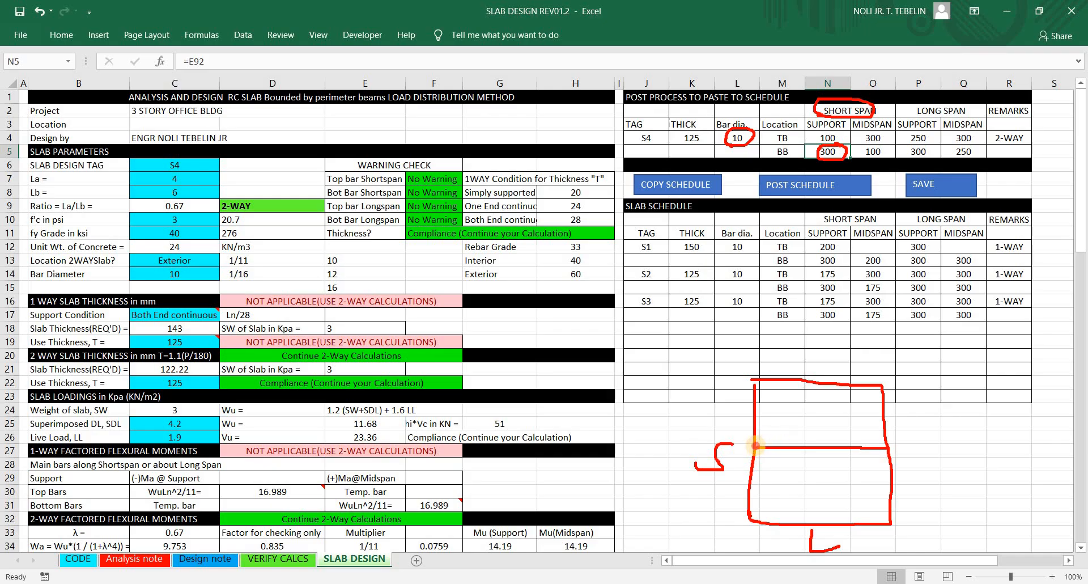
pyautogui.moveTo(756, 446); pyautogui.dragTo(747, 437)
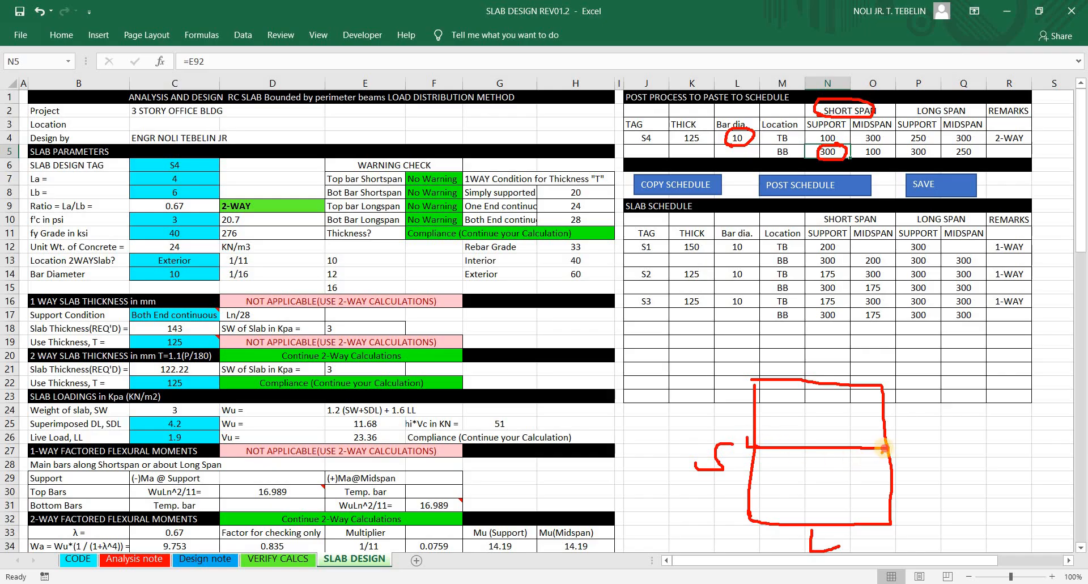
pyautogui.moveTo(898, 439); pyautogui.dragTo(888, 447)
pyautogui.click(871, 457)
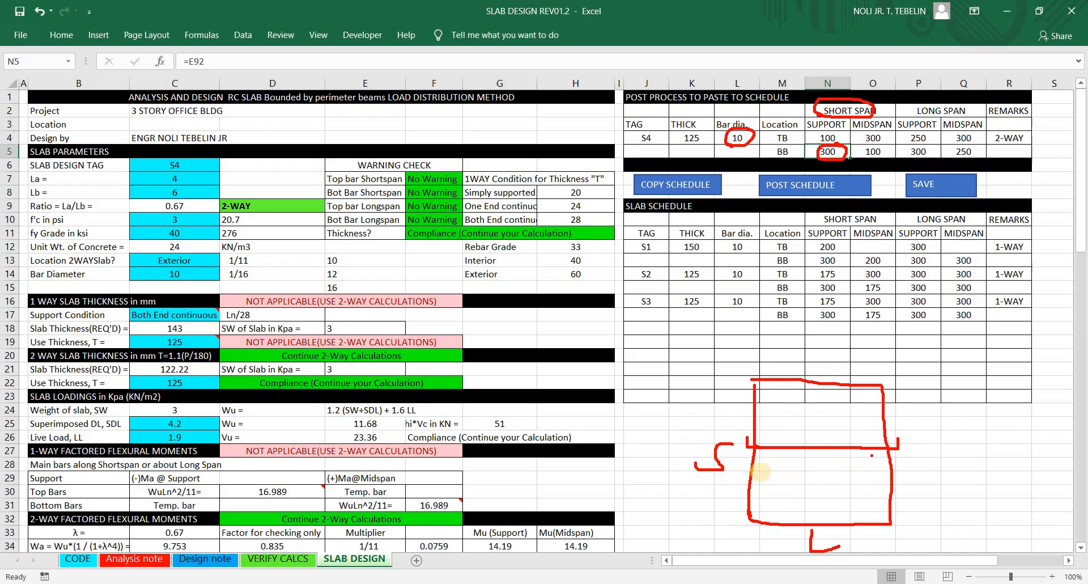
pyautogui.moveTo(743, 465)
pyautogui.mouseDown()
pyautogui.moveTo(785, 475)
pyautogui.moveTo(903, 468)
pyautogui.mouseUp()
pyautogui.click(808, 499)
pyautogui.moveTo(743, 502); pyautogui.dragTo(902, 502)
pyautogui.click(854, 471)
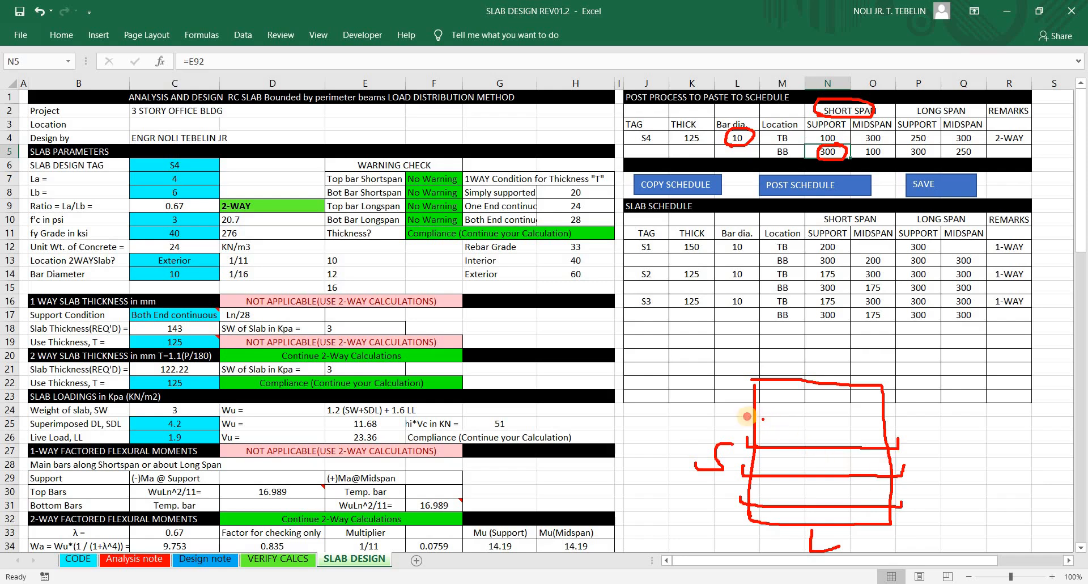
pyautogui.moveTo(747, 420); pyautogui.dragTo(893, 421)
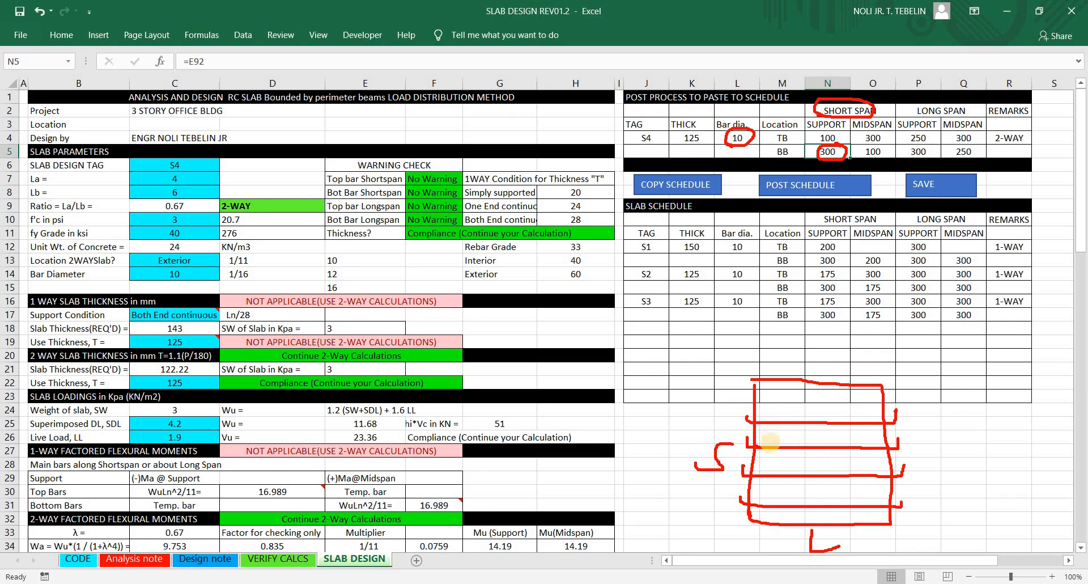
pyautogui.click(728, 455)
# Step: Circle the short-span bottom-bar support and midspan spacings in red, and draw pairs of short blue midspan bars between the red ones
pyautogui.click(836, 130)
pyautogui.moveTo(843, 148)
pyautogui.mouseDown()
pyautogui.moveTo(816, 146)
pyautogui.moveTo(815, 162)
pyautogui.moveTo(847, 154)
pyautogui.moveTo(838, 146)
pyautogui.mouseUp()
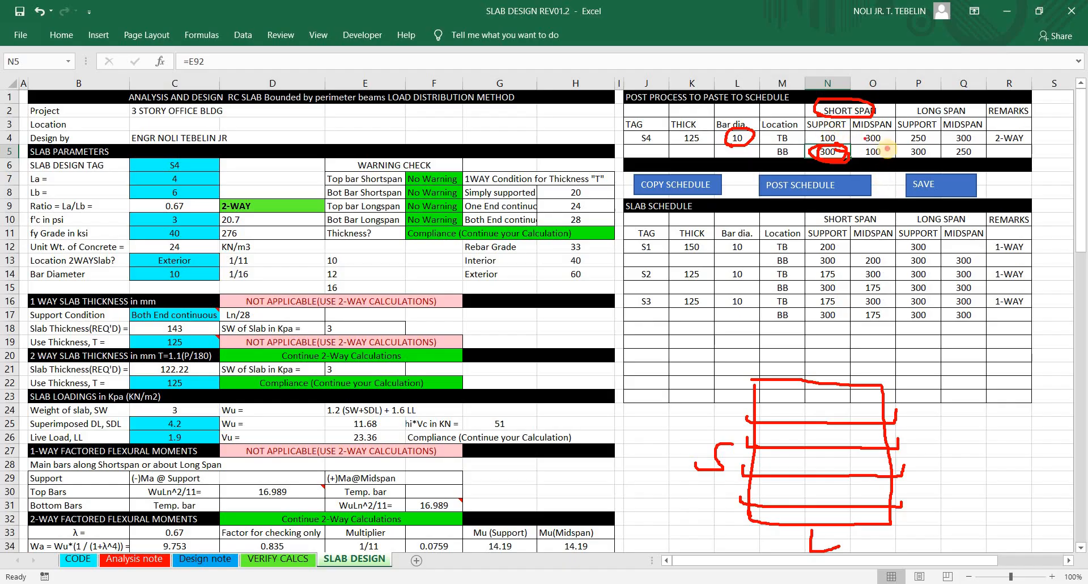
pyautogui.moveTo(885, 145)
pyautogui.mouseDown()
pyautogui.moveTo(862, 152)
pyautogui.moveTo(892, 153)
pyautogui.moveTo(882, 145)
pyautogui.mouseUp()
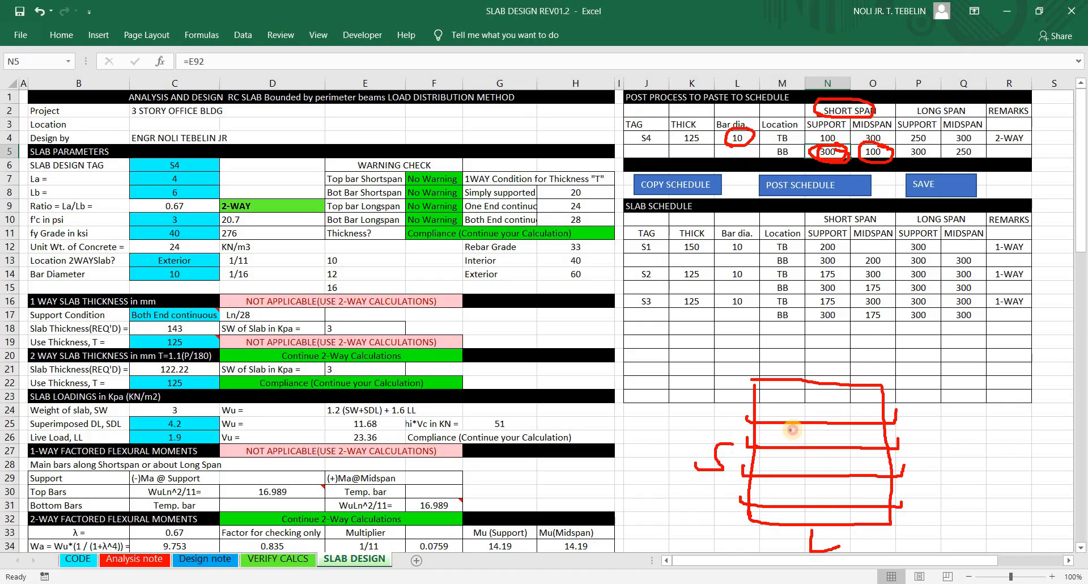
pyautogui.moveTo(793, 430); pyautogui.dragTo(853, 426)
pyautogui.click(814, 435)
pyautogui.moveTo(790, 437); pyautogui.dragTo(854, 437)
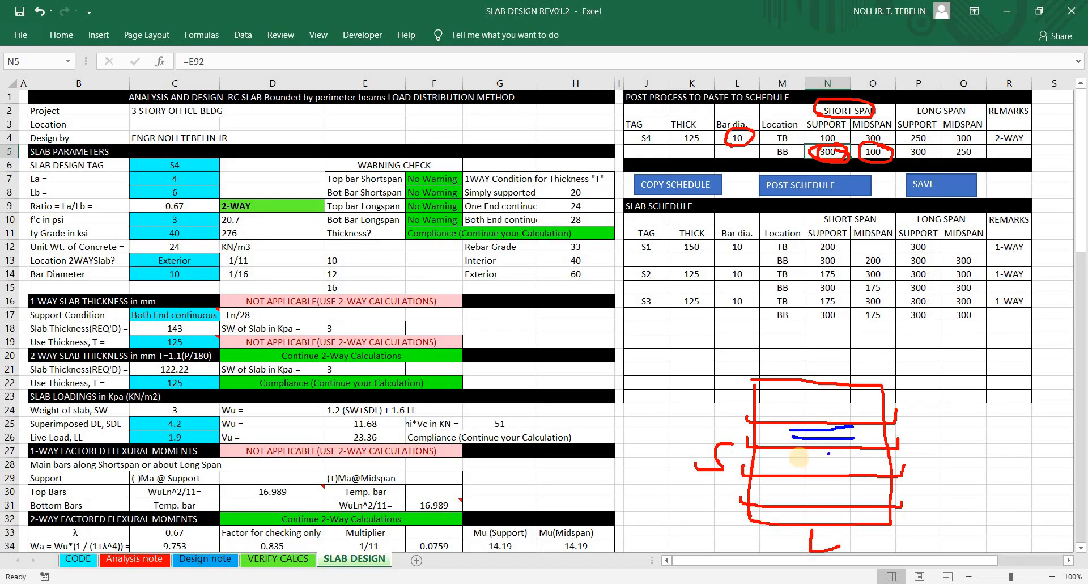
pyautogui.moveTo(796, 456)
pyautogui.mouseDown()
pyautogui.moveTo(851, 457)
pyautogui.moveTo(859, 469)
pyautogui.mouseUp()
pyautogui.moveTo(801, 485)
pyautogui.mouseDown()
pyautogui.moveTo(857, 486)
pyautogui.moveTo(845, 498)
pyautogui.moveTo(866, 501)
pyautogui.mouseUp()
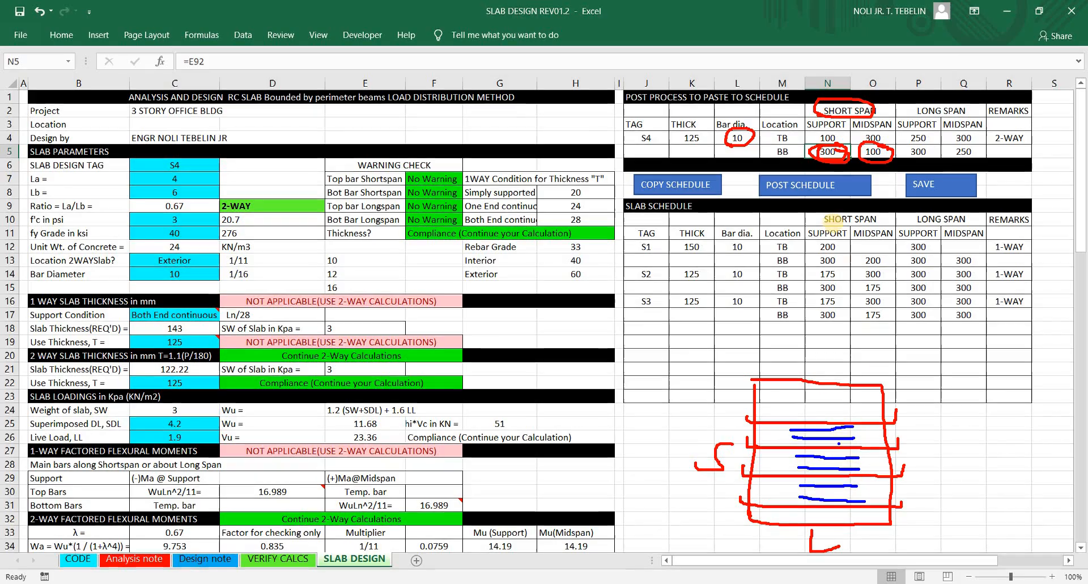
# Step: Relate spans La and Lb and the superimposed dead load to the short-span midspan bottom-bar spacing, marking them in blue in the sheet and sketch
pyautogui.click(470, 400)
pyautogui.moveTo(191, 170)
pyautogui.mouseDown()
pyautogui.moveTo(160, 172)
pyautogui.moveTo(169, 190)
pyautogui.moveTo(184, 190)
pyautogui.moveTo(184, 172)
pyautogui.mouseUp()
pyautogui.moveTo(168, 189)
pyautogui.mouseDown()
pyautogui.moveTo(184, 198)
pyautogui.moveTo(174, 190)
pyautogui.mouseUp()
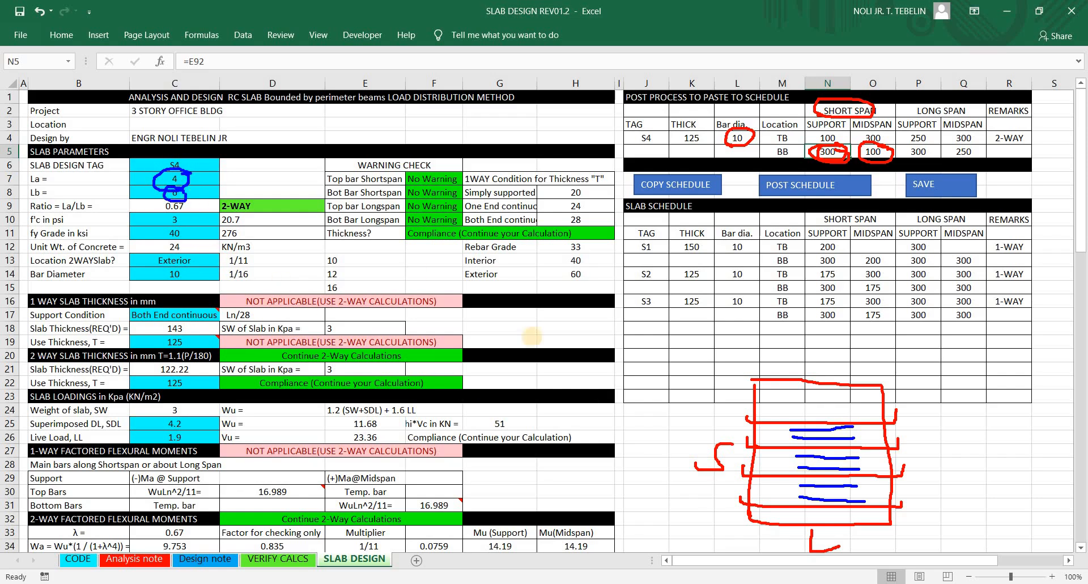
pyautogui.click(742, 433)
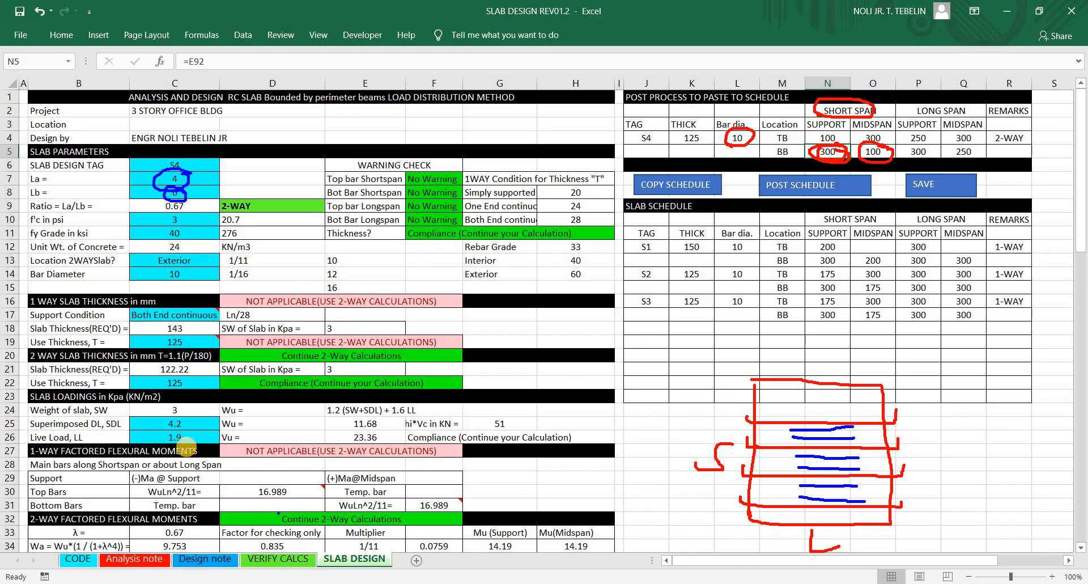
pyautogui.click(162, 433)
pyautogui.moveTo(185, 412)
pyautogui.mouseDown()
pyautogui.moveTo(164, 432)
pyautogui.moveTo(193, 434)
pyautogui.moveTo(193, 419)
pyautogui.mouseUp()
pyautogui.click(543, 403)
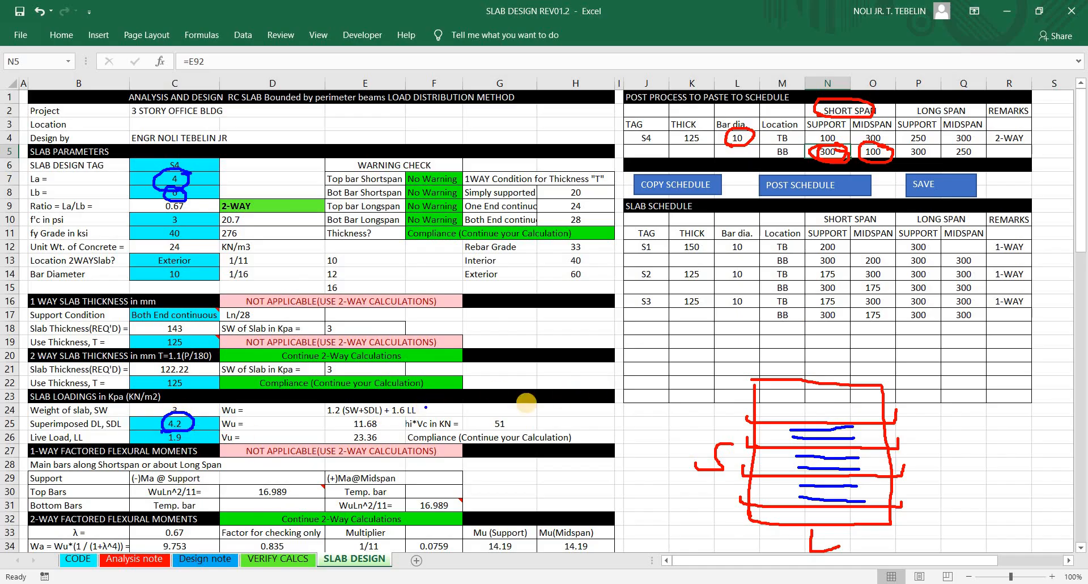
pyautogui.moveTo(877, 149)
pyautogui.mouseDown()
pyautogui.moveTo(863, 142)
pyautogui.moveTo(867, 163)
pyautogui.moveTo(882, 146)
pyautogui.mouseUp()
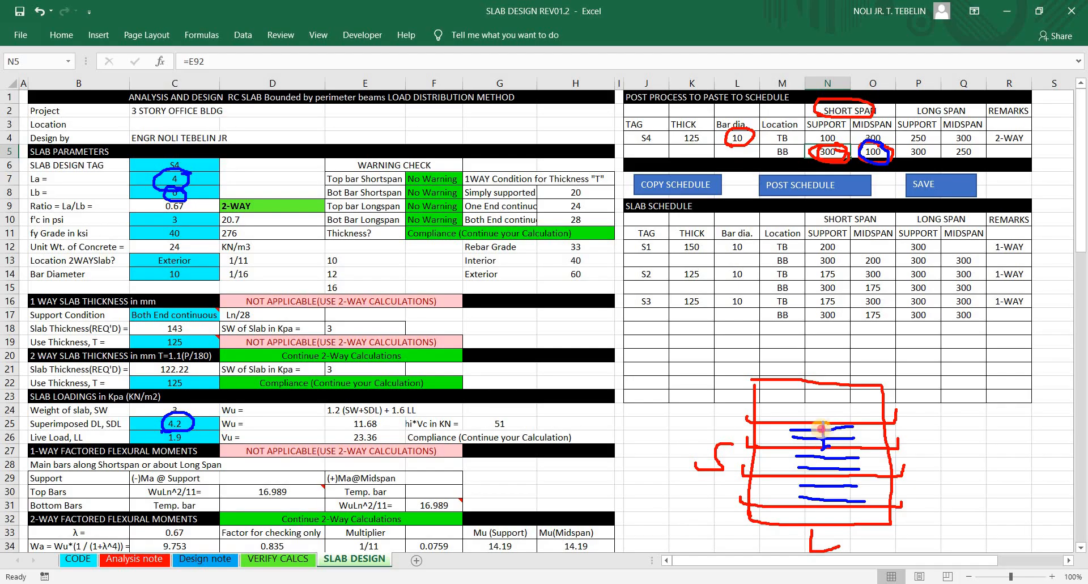
pyautogui.moveTo(828, 421)
pyautogui.mouseDown()
pyautogui.moveTo(810, 424)
pyautogui.moveTo(828, 427)
pyautogui.mouseUp()
# Step: Mark the long-span heading and bottom-bar row in blue, and circle the long-span bottom-bar support and midspan spacings in green
pyautogui.moveTo(967, 102); pyautogui.dragTo(917, 114)
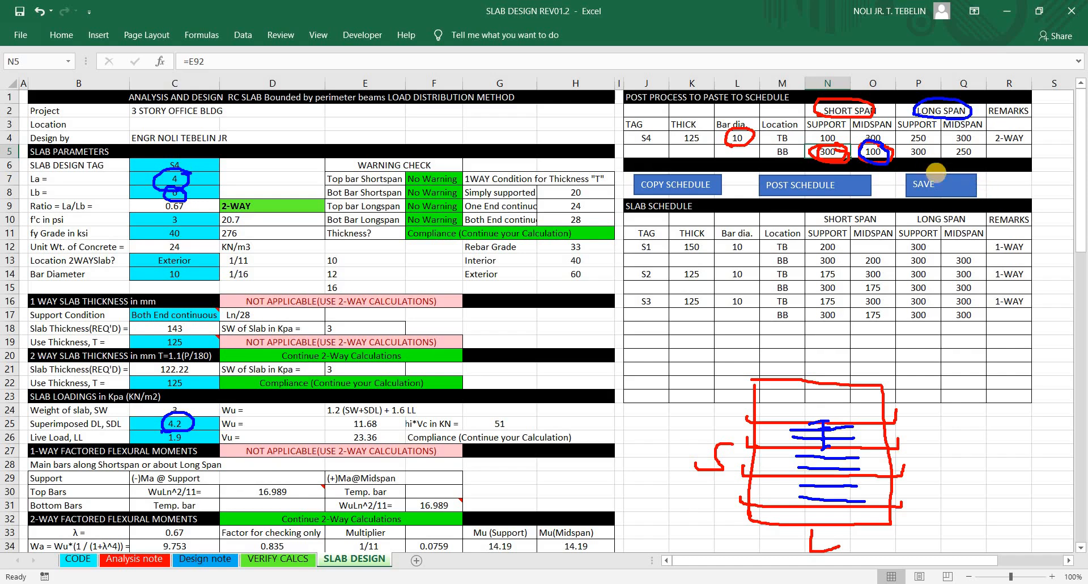
pyautogui.click(934, 192)
pyautogui.moveTo(838, 159); pyautogui.dragTo(770, 159)
pyautogui.moveTo(899, 163)
pyautogui.mouseDown()
pyautogui.moveTo(853, 145)
pyautogui.moveTo(780, 146)
pyautogui.moveTo(772, 159)
pyautogui.mouseUp()
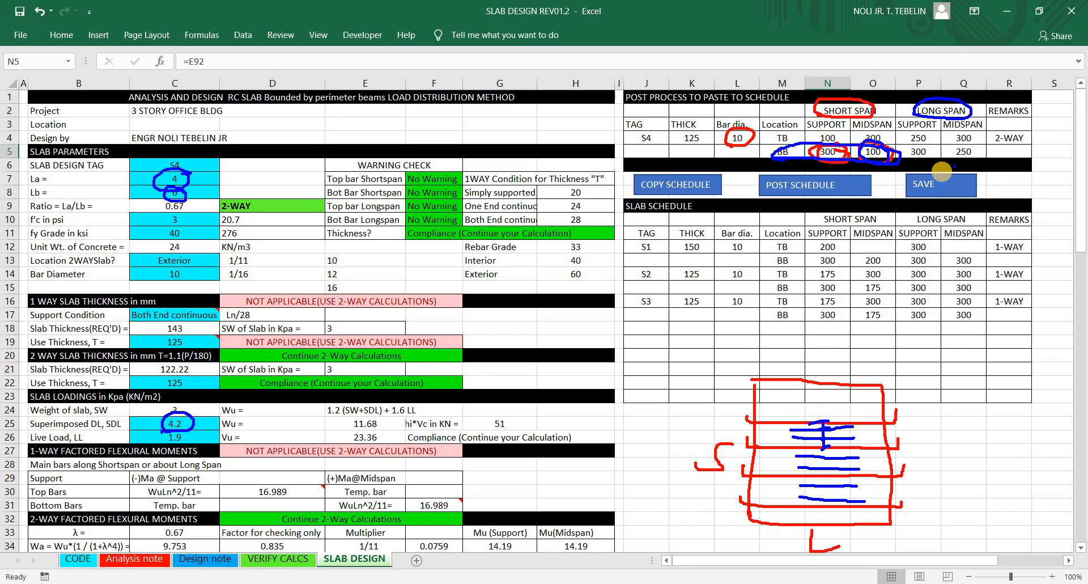
pyautogui.moveTo(906, 160)
pyautogui.mouseDown()
pyautogui.moveTo(970, 157)
pyautogui.moveTo(952, 138)
pyautogui.moveTo(910, 144)
pyautogui.moveTo(899, 161)
pyautogui.mouseUp()
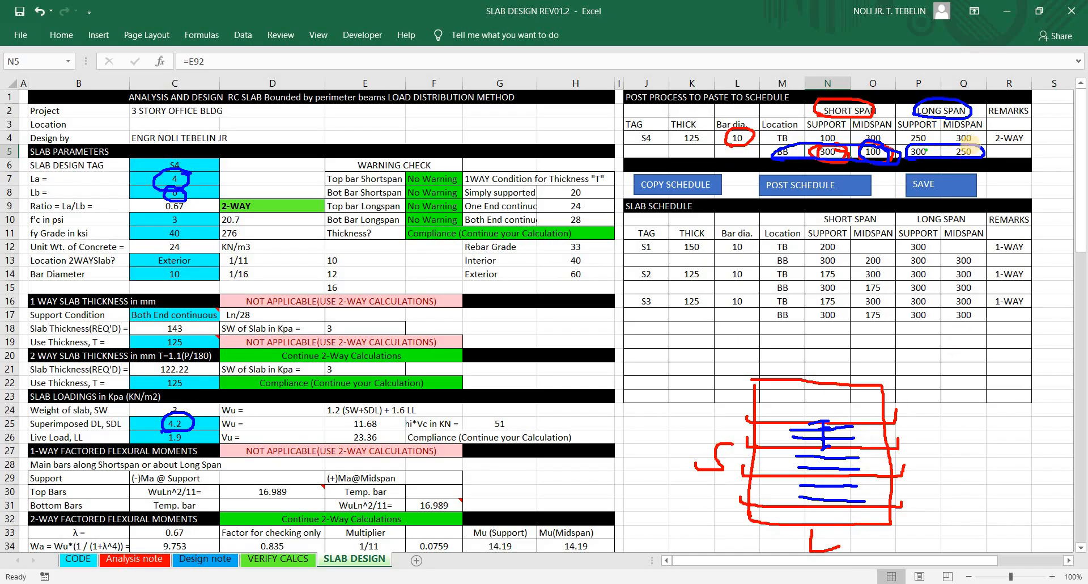
pyautogui.moveTo(972, 146)
pyautogui.mouseDown()
pyautogui.moveTo(987, 162)
pyautogui.moveTo(958, 147)
pyautogui.moveTo(904, 162)
pyautogui.moveTo(935, 148)
pyautogui.moveTo(930, 142)
pyautogui.mouseUp()
pyautogui.click(901, 423)
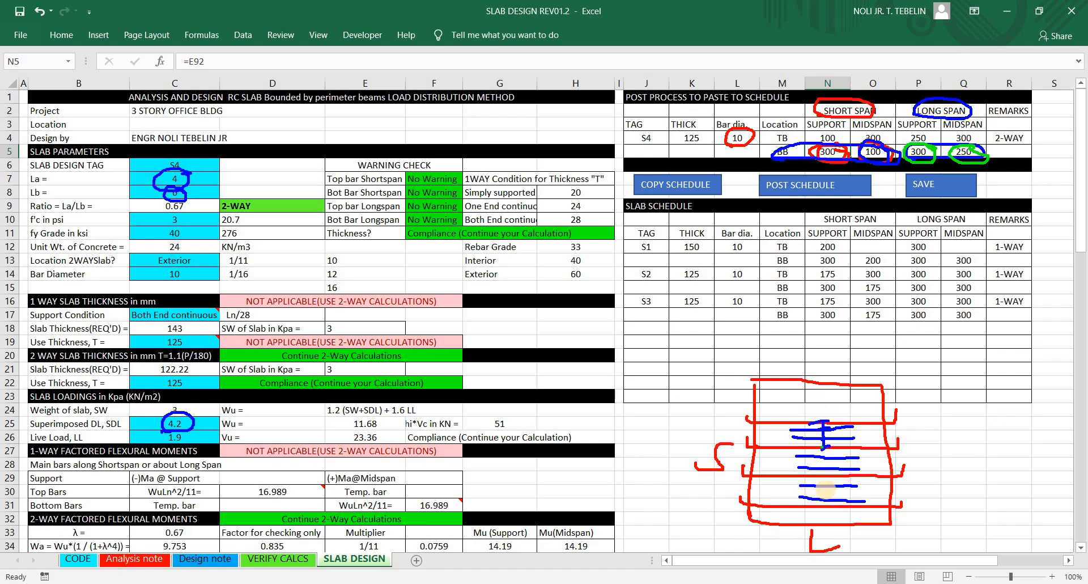
# Step: Draw a green leader from the long-span midspan bottom-bar spacing towards the sketch, and add parallel green bars crossing the red ones
pyautogui.moveTo(981, 139)
pyautogui.mouseDown()
pyautogui.moveTo(947, 161)
pyautogui.moveTo(981, 164)
pyautogui.moveTo(981, 207)
pyautogui.moveTo(863, 356)
pyautogui.moveTo(833, 530)
pyautogui.mouseUp()
pyautogui.click(857, 365)
pyautogui.moveTo(855, 515); pyautogui.dragTo(856, 523)
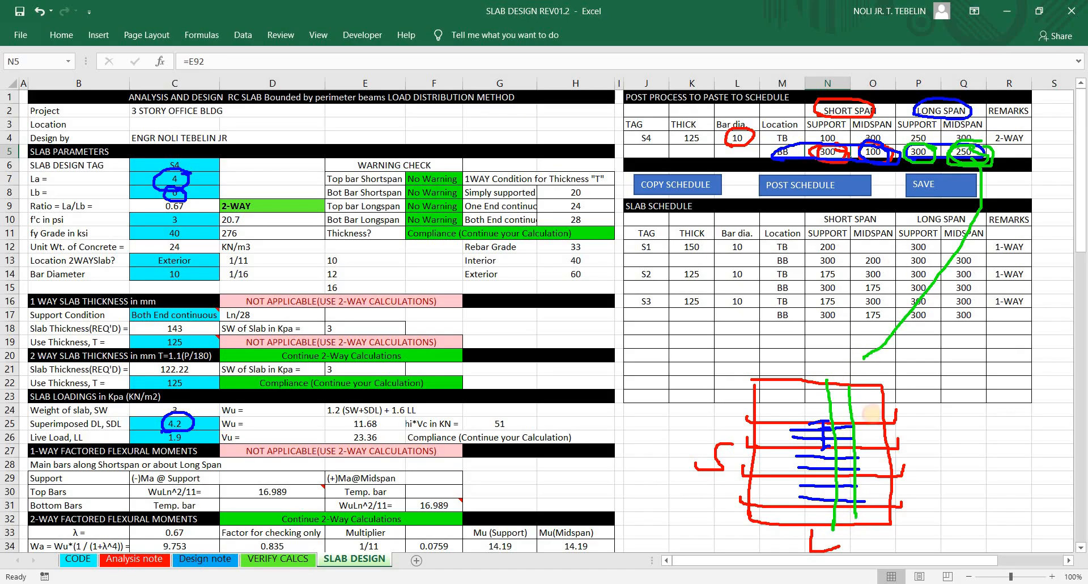
pyautogui.moveTo(868, 388); pyautogui.dragTo(872, 506)
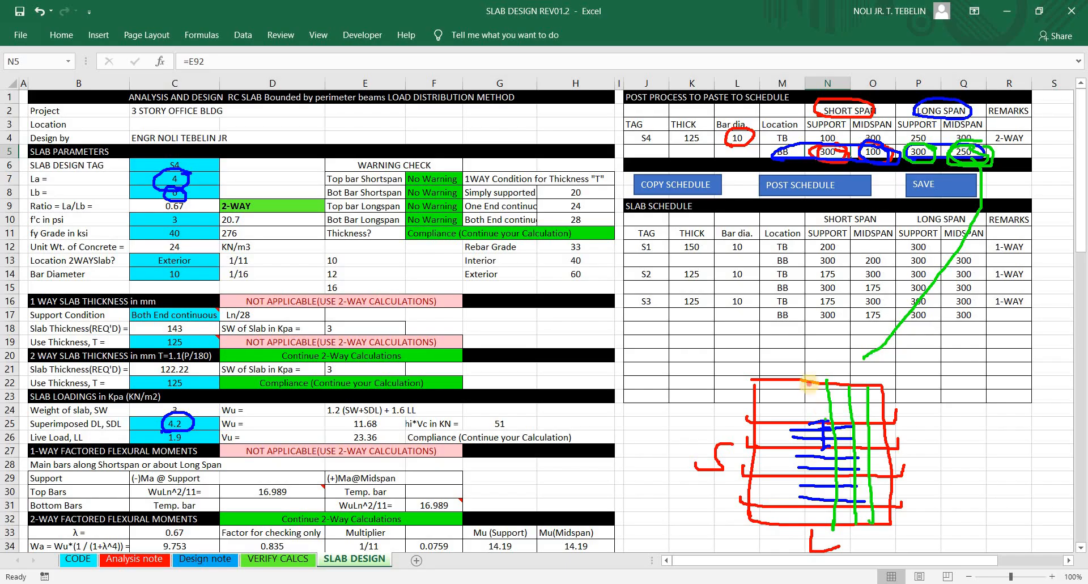
pyautogui.moveTo(809, 383); pyautogui.dragTo(809, 524)
pyautogui.click(795, 407)
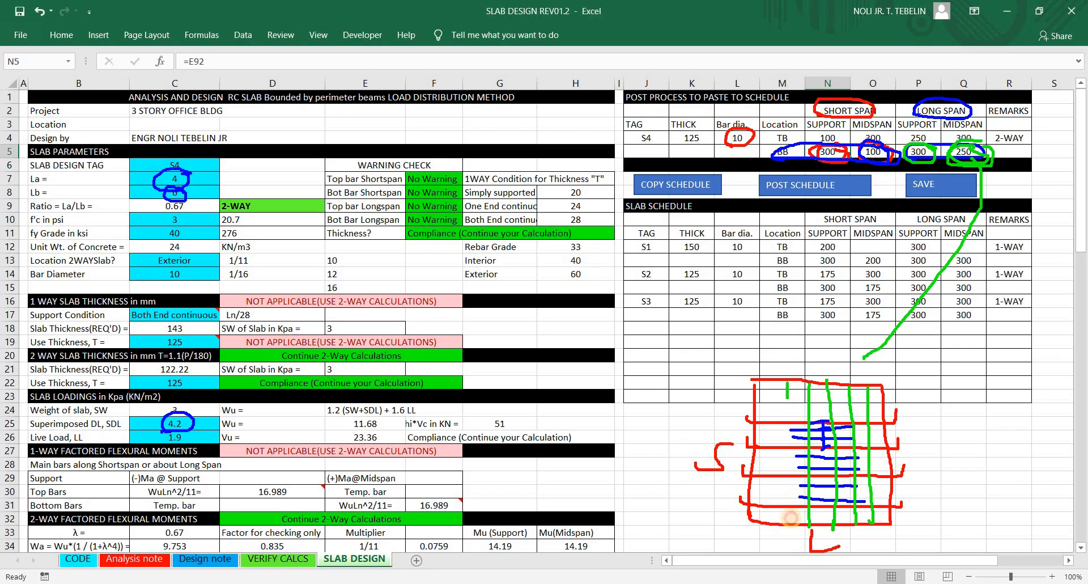
pyautogui.moveTo(794, 409); pyautogui.dragTo(792, 521)
pyautogui.moveTo(772, 381); pyautogui.dragTo(773, 403)
pyautogui.moveTo(772, 502); pyautogui.dragTo(773, 525)
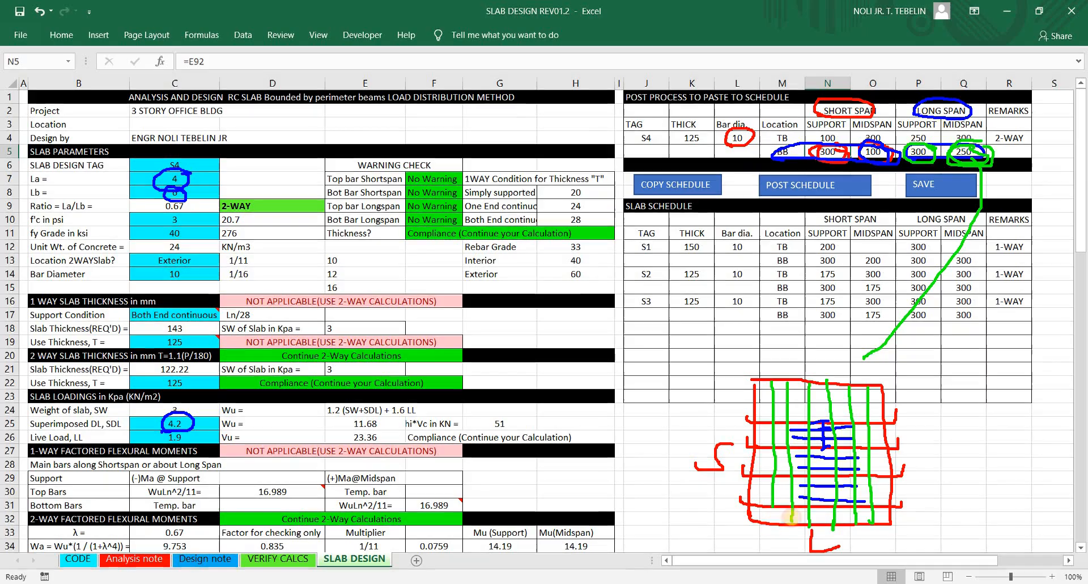
# Step: Draw a green arrow from the long-span bottom-bar support spacing to the green bars in the slab sketch
pyautogui.moveTo(891, 169)
pyautogui.mouseDown()
pyautogui.moveTo(928, 145)
pyautogui.moveTo(828, 391)
pyautogui.mouseUp()
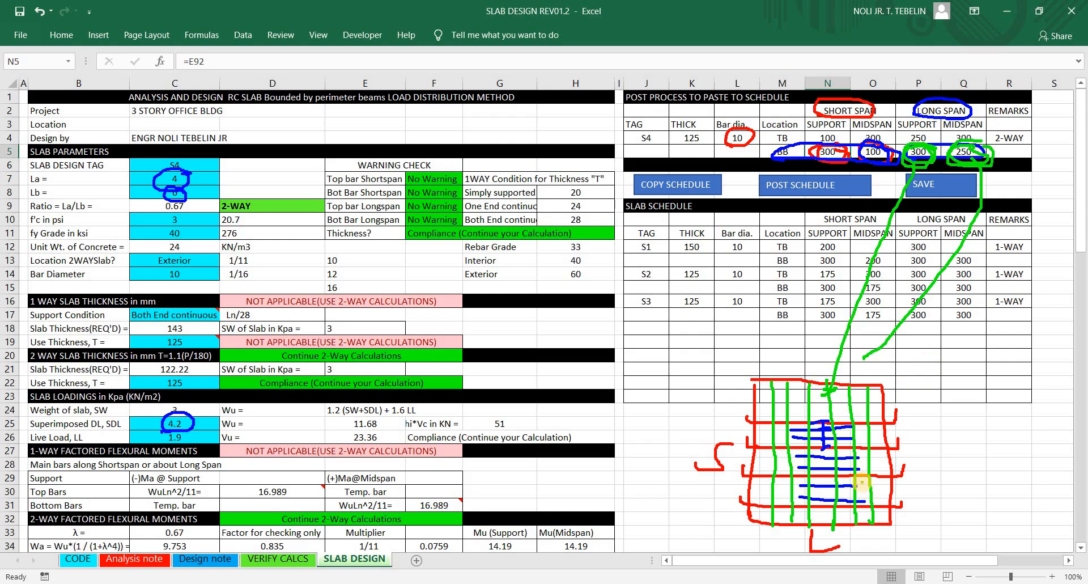
pyautogui.click(862, 482)
pyautogui.click(874, 419)
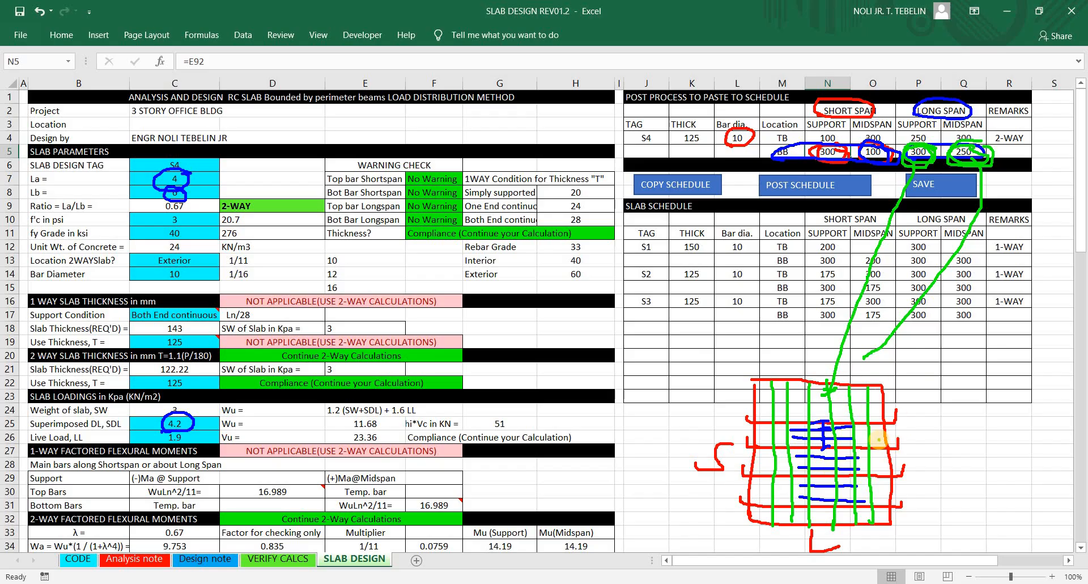
# Step: Clear all annotations from the sheet and select slab S4's tag cell in the post-process table
pyautogui.click(879, 437)
pyautogui.press('Escape')
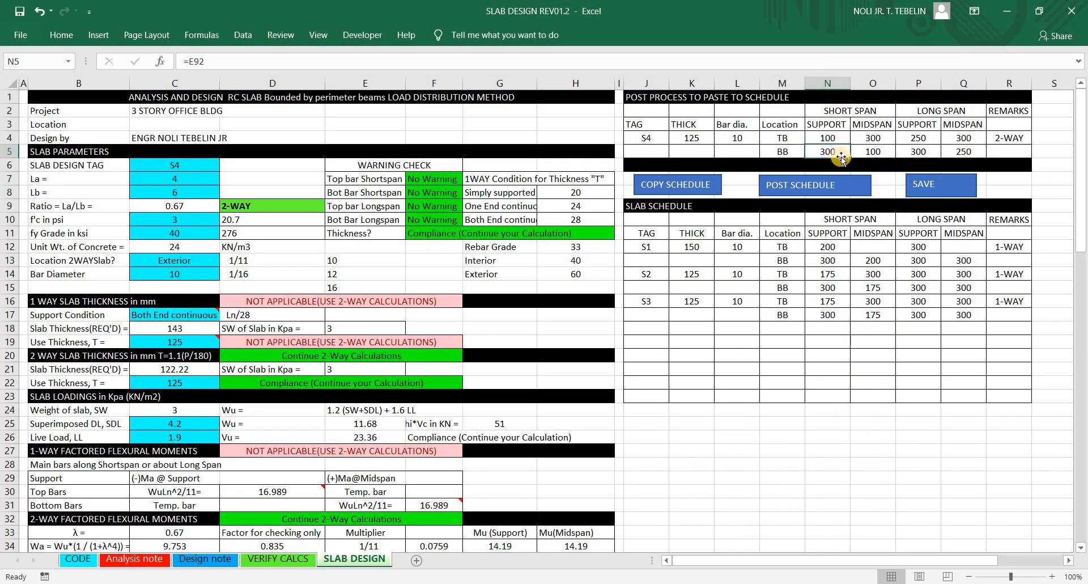
pyautogui.click(646, 139)
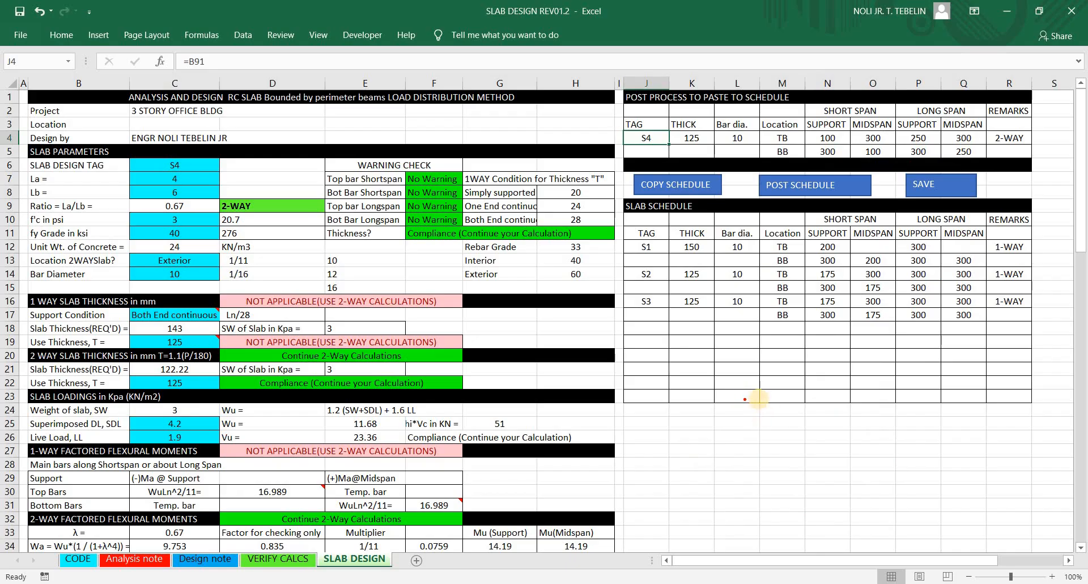
# Step: Sketch a red rectangular slab outline over the lower rows of the slab schedule and the empty area below
pyautogui.moveTo(750, 357); pyautogui.dragTo(744, 533)
pyautogui.moveTo(816, 536); pyautogui.dragTo(955, 534)
pyautogui.moveTo(942, 488); pyautogui.dragTo(947, 357)
pyautogui.click(828, 354)
pyautogui.moveTo(749, 359); pyautogui.dragTo(949, 356)
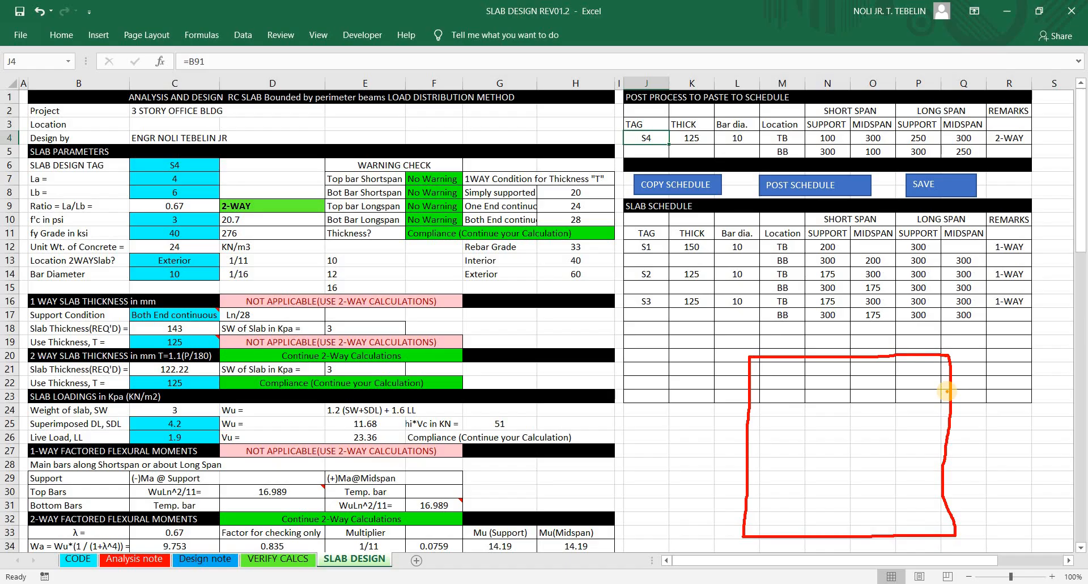
pyautogui.click(929, 348)
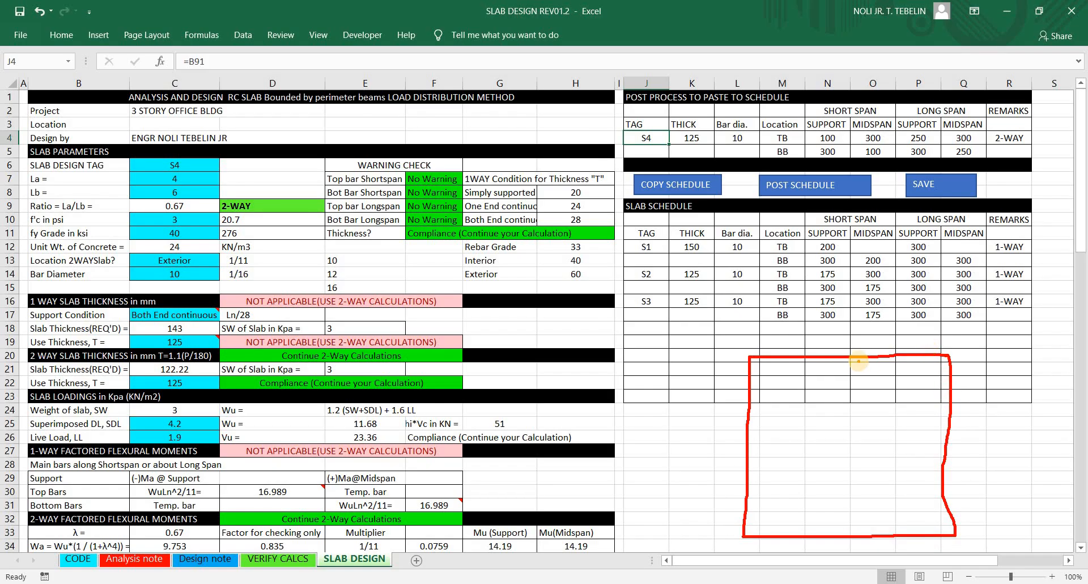
# Step: Circle S4's short-span top-bar support spacing in red, and circle and cross out its short-span top-bar midspan spacing
pyautogui.click(859, 203)
pyautogui.moveTo(838, 131)
pyautogui.mouseDown()
pyautogui.moveTo(814, 146)
pyautogui.moveTo(844, 132)
pyautogui.moveTo(824, 153)
pyautogui.mouseUp()
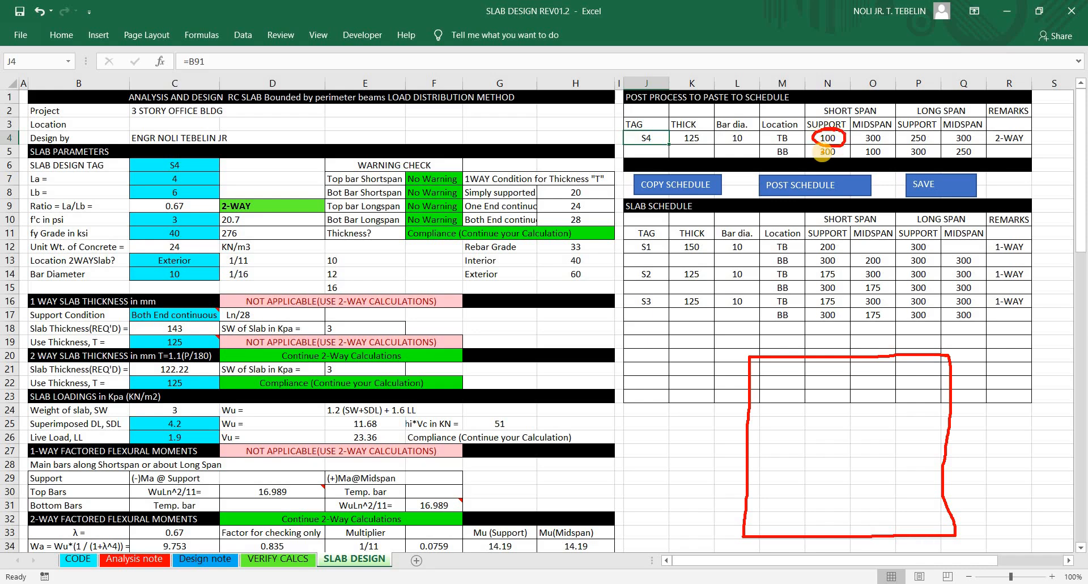
pyautogui.click(869, 160)
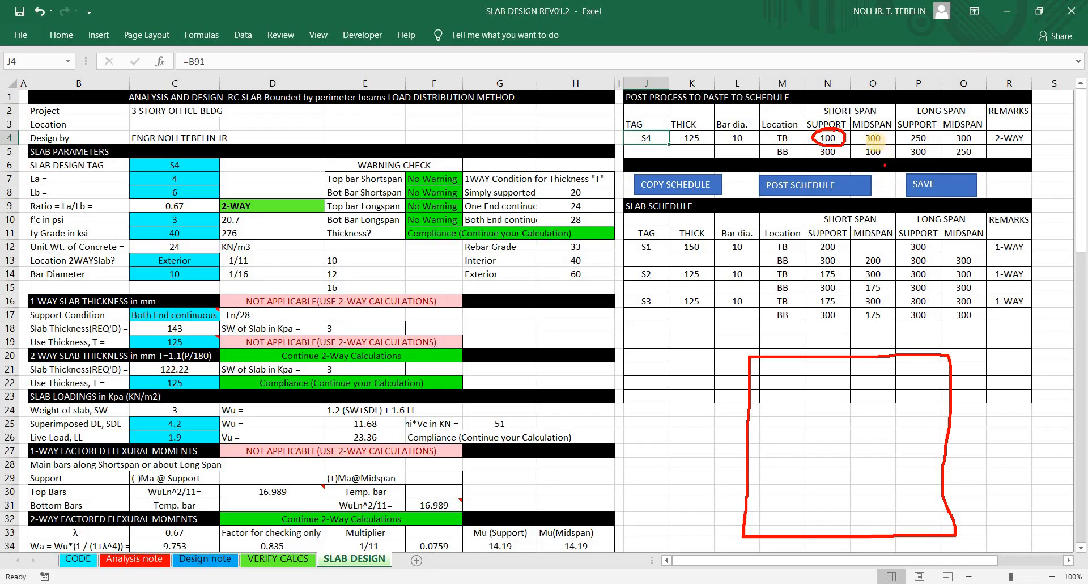
pyautogui.moveTo(874, 127)
pyautogui.mouseDown()
pyautogui.moveTo(898, 135)
pyautogui.moveTo(868, 141)
pyautogui.mouseUp()
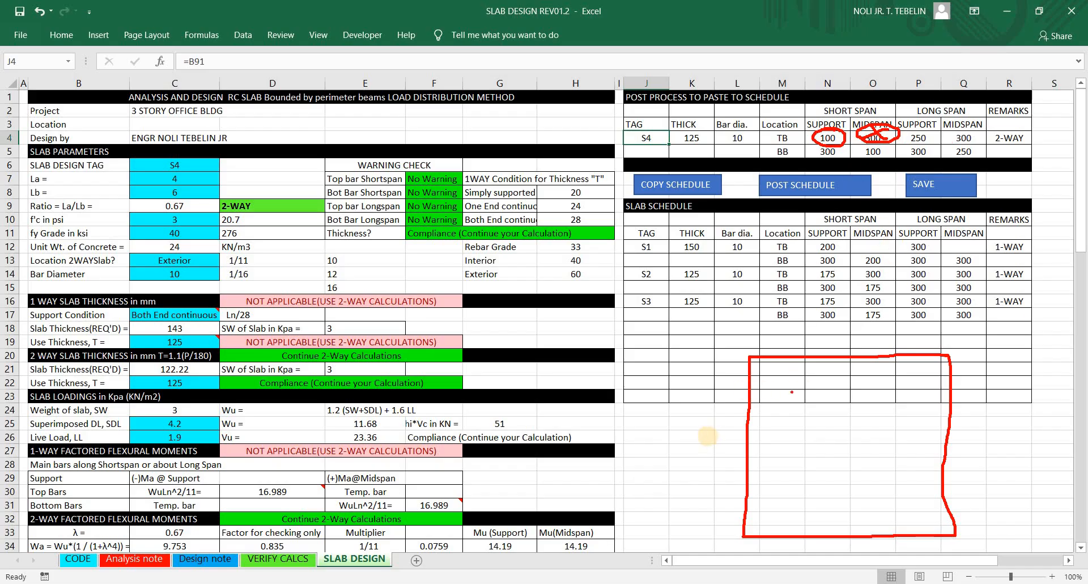
# Step: Label the slab sketch's sides S and L in red, and draw short blue top bars along the slab's left edge
pyautogui.moveTo(715, 435)
pyautogui.mouseDown()
pyautogui.moveTo(710, 452)
pyautogui.moveTo(684, 456)
pyautogui.mouseUp()
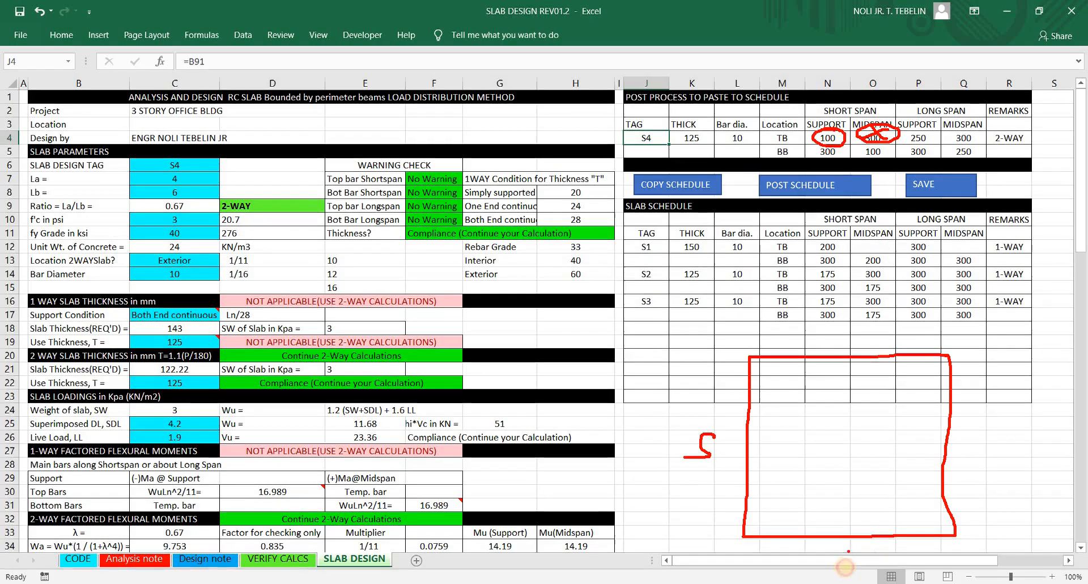
pyautogui.moveTo(845, 548); pyautogui.dragTo(865, 565)
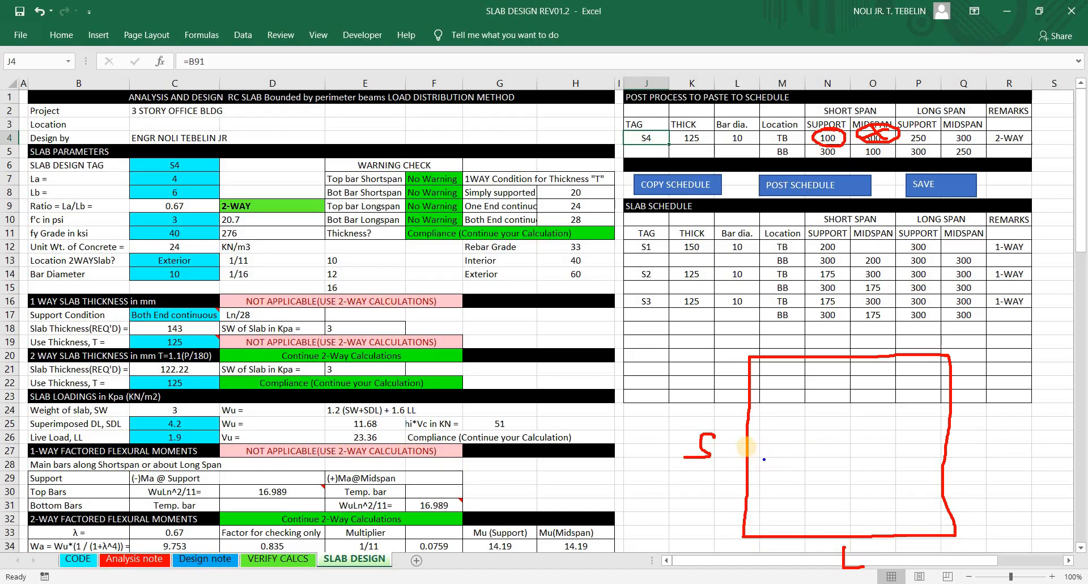
pyautogui.moveTo(742, 447); pyautogui.dragTo(792, 434)
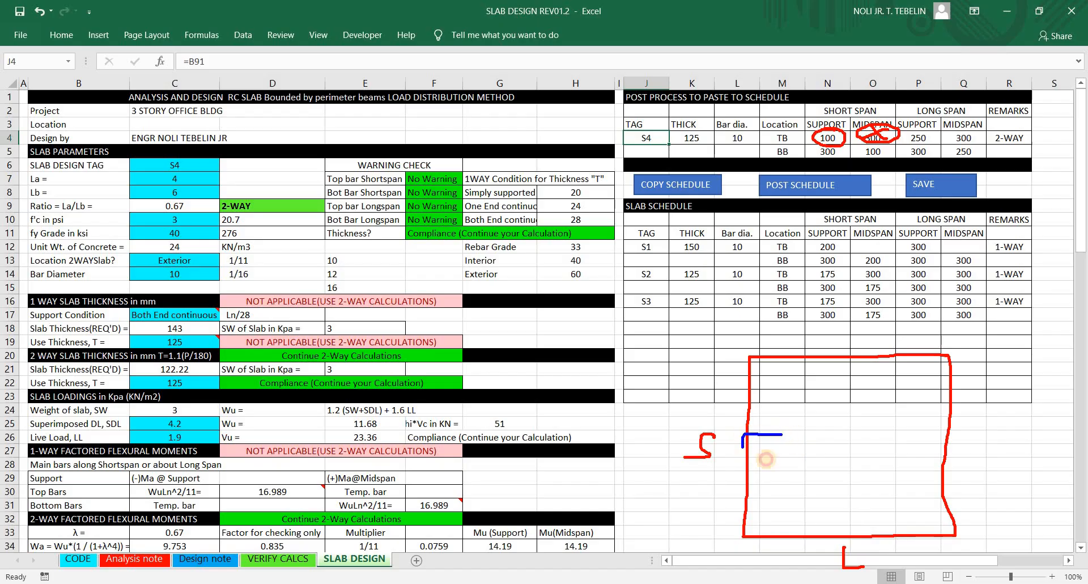
pyautogui.moveTo(742, 460); pyautogui.dragTo(782, 459)
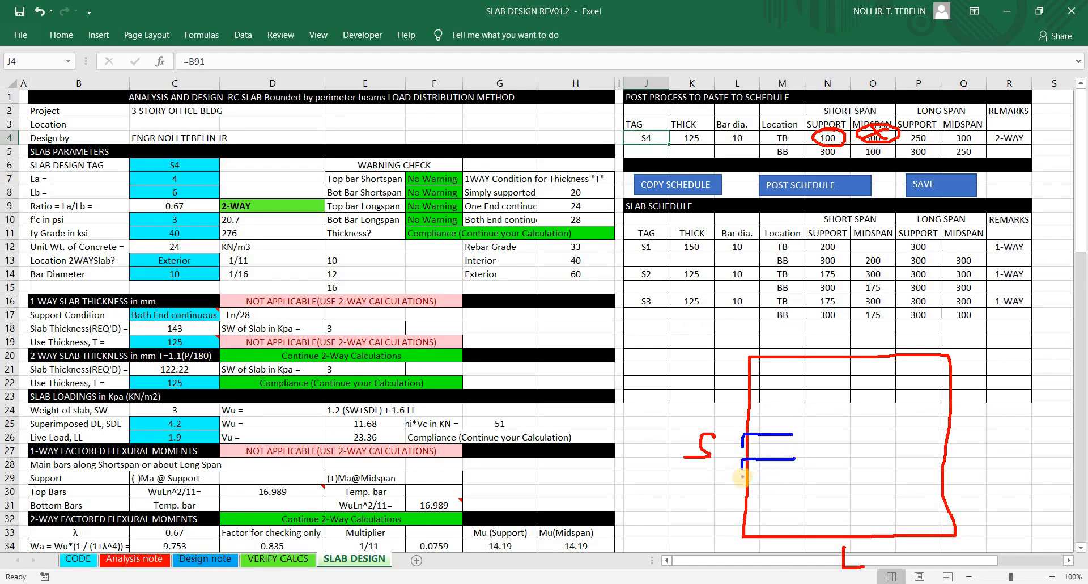
pyautogui.moveTo(743, 490); pyautogui.dragTo(798, 480)
pyautogui.click(797, 469)
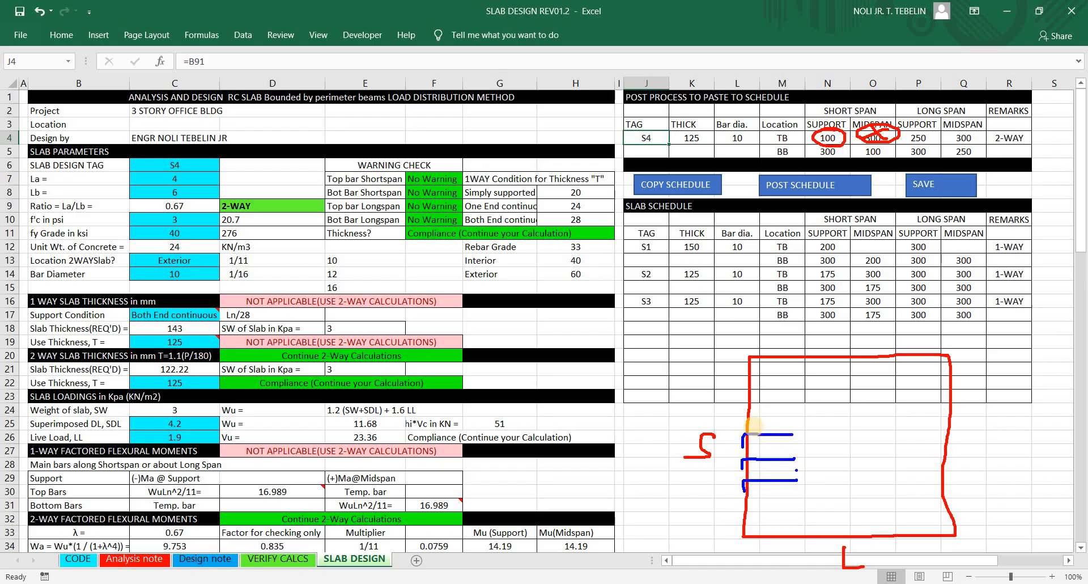
pyautogui.moveTo(744, 423); pyautogui.dragTo(798, 414)
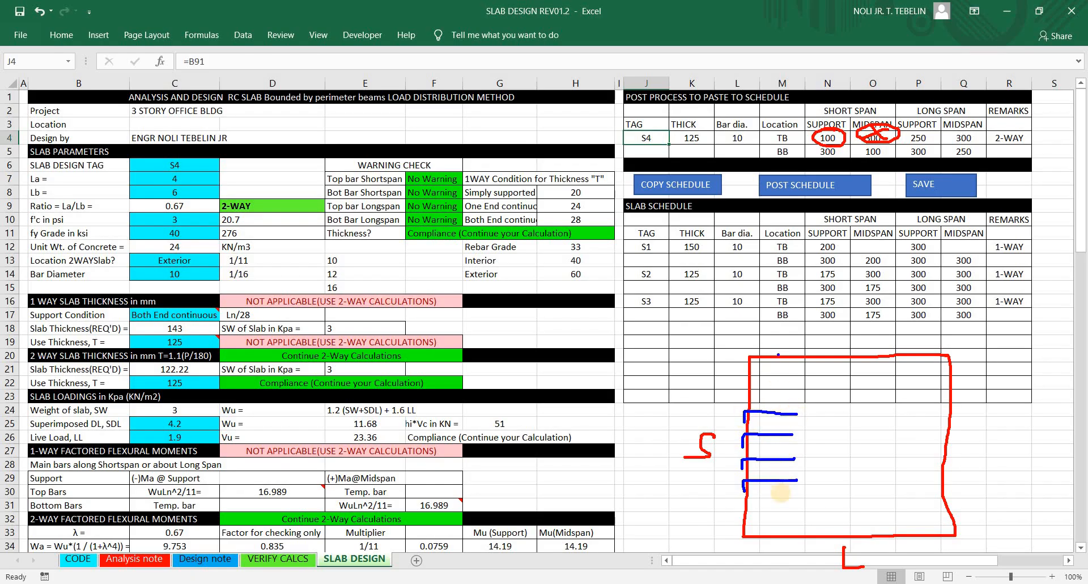
pyautogui.click(781, 492)
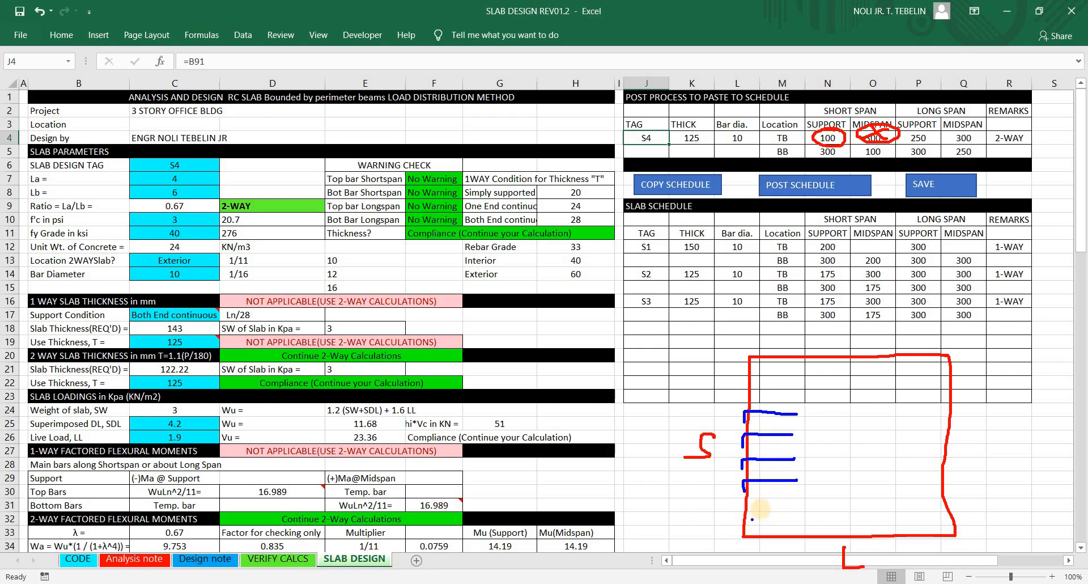
pyautogui.moveTo(752, 509)
pyautogui.mouseDown()
pyautogui.moveTo(788, 508)
pyautogui.moveTo(784, 524)
pyautogui.mouseUp()
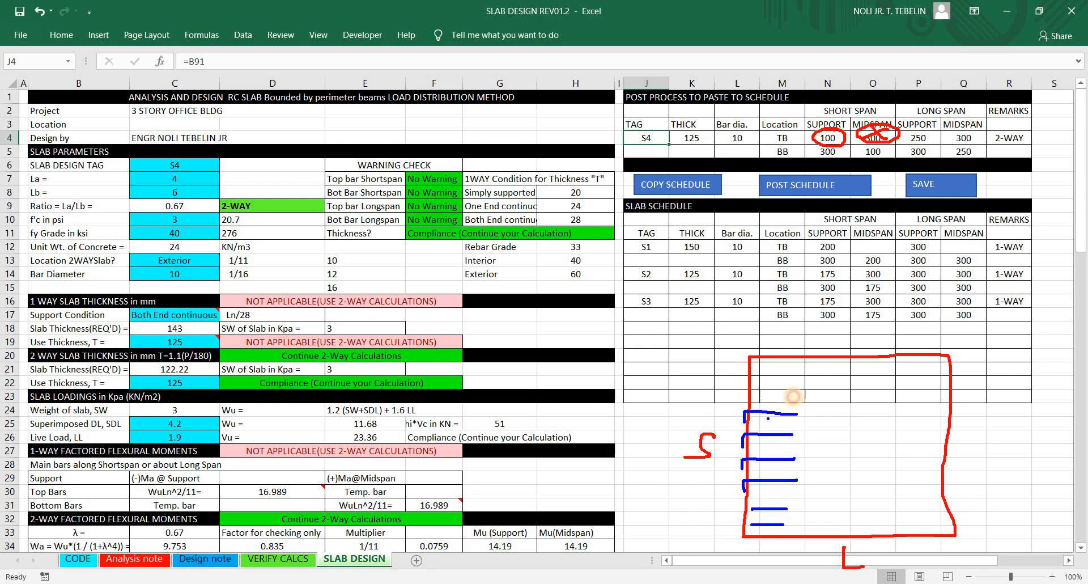
pyautogui.moveTo(759, 404)
pyautogui.mouseDown()
pyautogui.moveTo(794, 397)
pyautogui.moveTo(795, 368)
pyautogui.moveTo(744, 376)
pyautogui.mouseUp()
pyautogui.click(755, 370)
pyautogui.moveTo(770, 388); pyautogui.dragTo(745, 395)
pyautogui.click(764, 443)
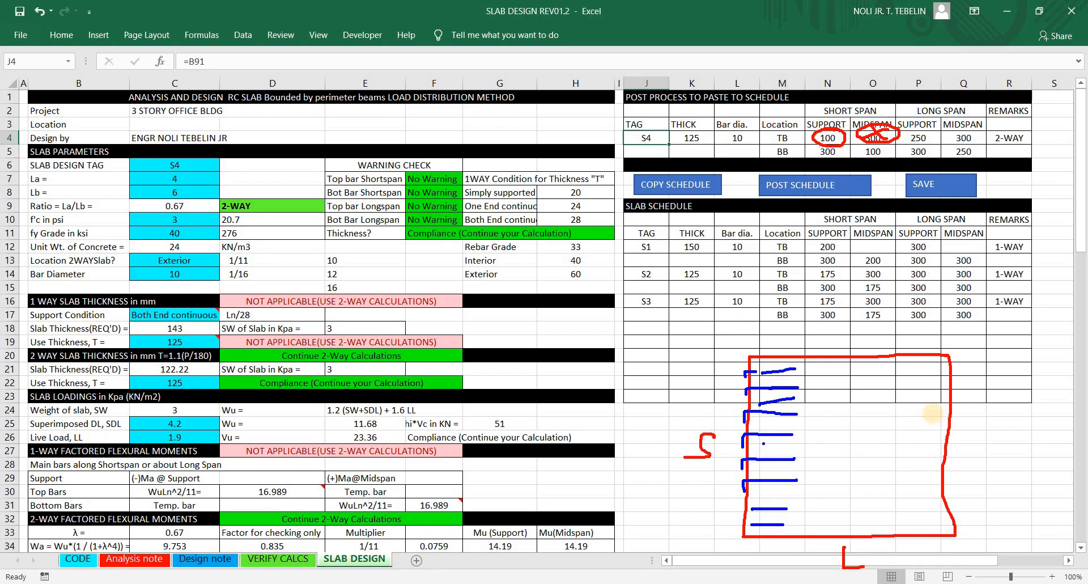
# Step: Sketch an adjacent panel in blue beside the slab and draw blue top bars crossing the shared right edge
pyautogui.moveTo(910, 375)
pyautogui.mouseDown()
pyautogui.moveTo(964, 374)
pyautogui.moveTo(962, 395)
pyautogui.mouseUp()
pyautogui.click(1055, 358)
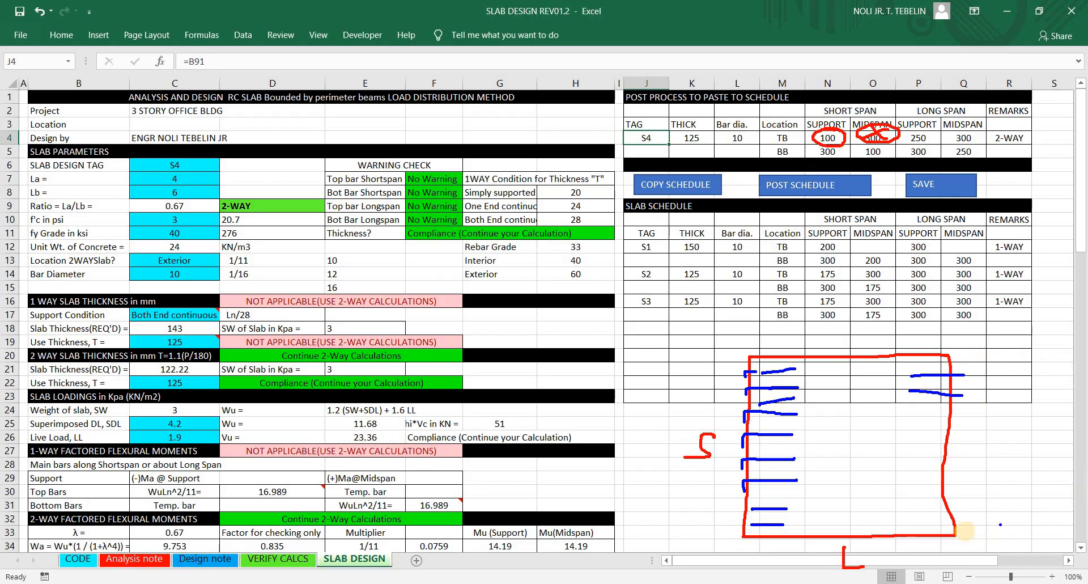
pyautogui.moveTo(964, 532)
pyautogui.mouseDown()
pyautogui.moveTo(1076, 476)
pyautogui.moveTo(1037, 341)
pyautogui.mouseUp()
pyautogui.moveTo(935, 380); pyautogui.dragTo(1014, 377)
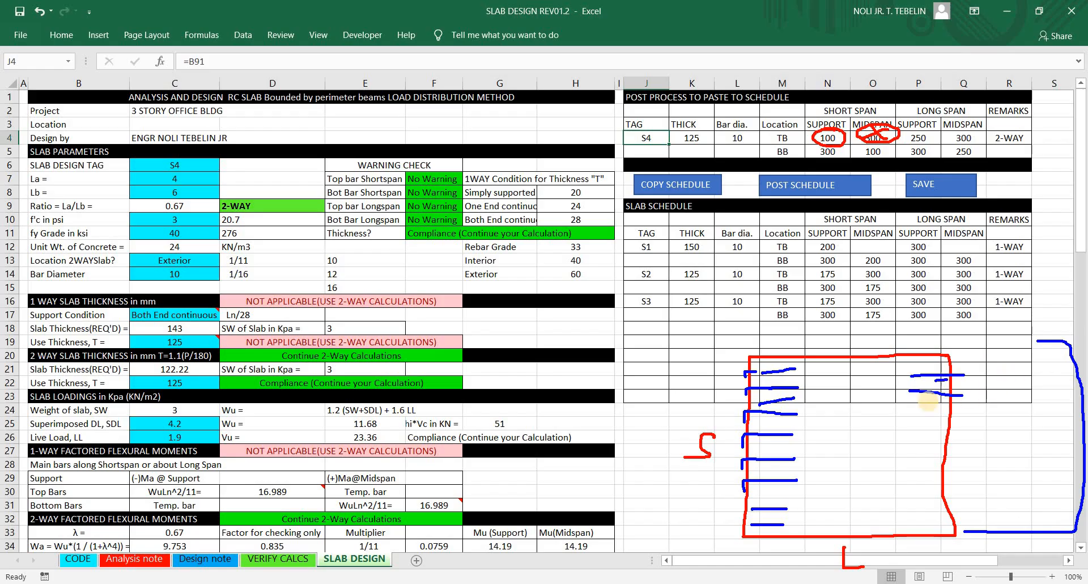
pyautogui.moveTo(910, 401); pyautogui.dragTo(1004, 398)
pyautogui.moveTo(922, 425); pyautogui.dragTo(1003, 425)
pyautogui.moveTo(913, 445); pyautogui.dragTo(1045, 449)
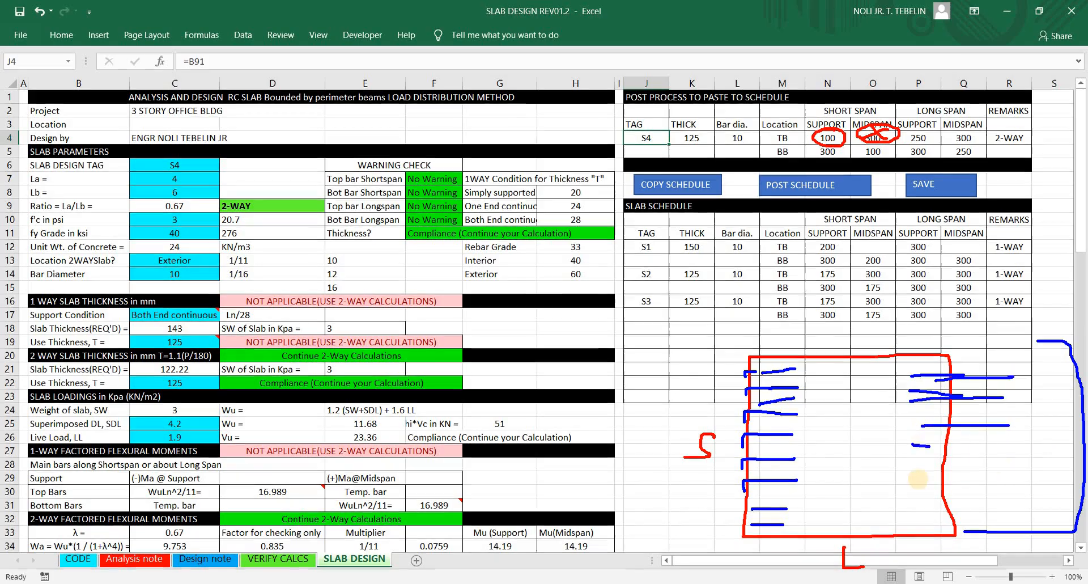
pyautogui.moveTo(917, 479); pyautogui.dragTo(1001, 478)
pyautogui.moveTo(938, 494); pyautogui.dragTo(1007, 495)
pyautogui.moveTo(917, 517); pyautogui.dragTo(1005, 516)
pyautogui.moveTo(919, 494); pyautogui.dragTo(937, 495)
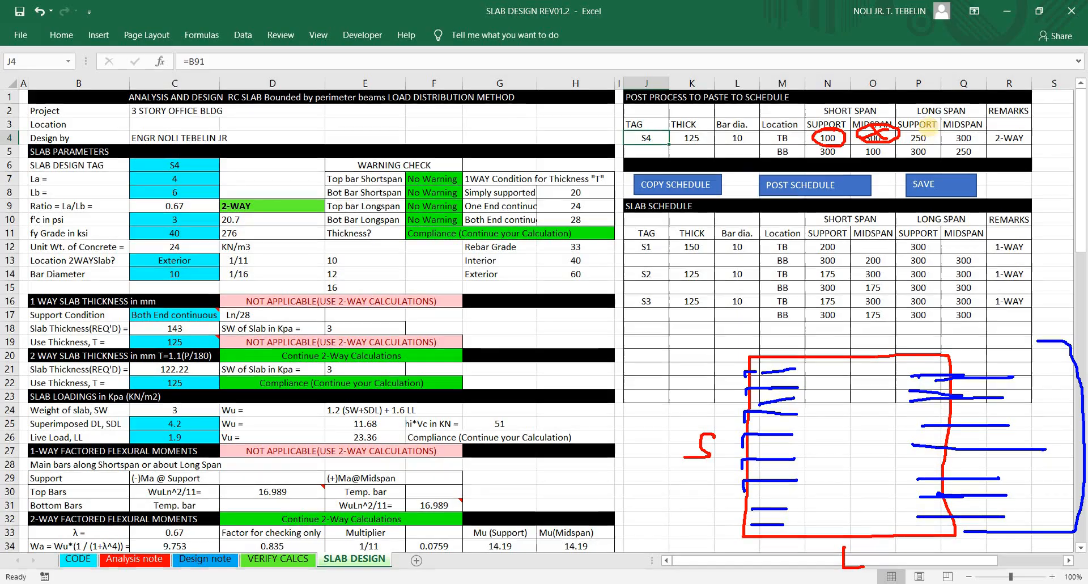
# Step: Mark S4's short-span midspan and both long-span top-bar spacings in blue, and circle the VERIFY CALCS sheet name
pyautogui.moveTo(889, 134)
pyautogui.mouseDown()
pyautogui.moveTo(868, 133)
pyautogui.moveTo(893, 142)
pyautogui.moveTo(889, 131)
pyautogui.mouseUp()
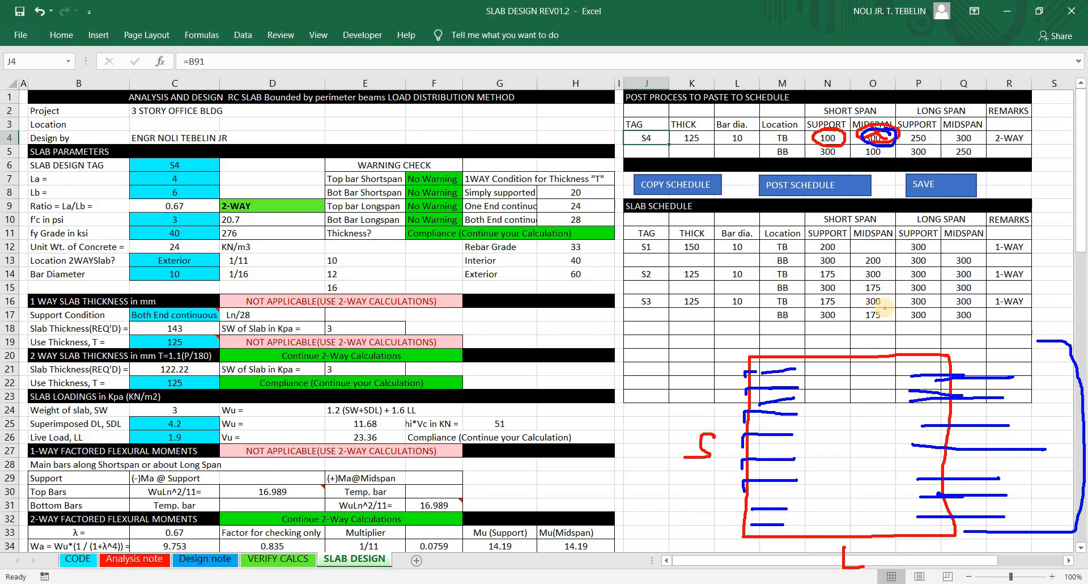
pyautogui.click(885, 308)
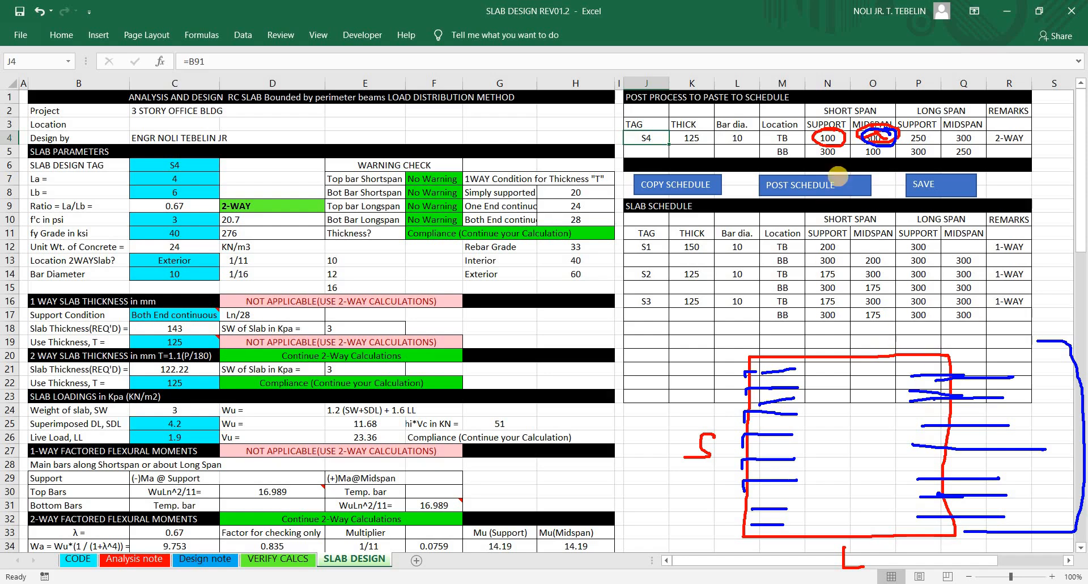
pyautogui.click(859, 214)
pyautogui.click(833, 457)
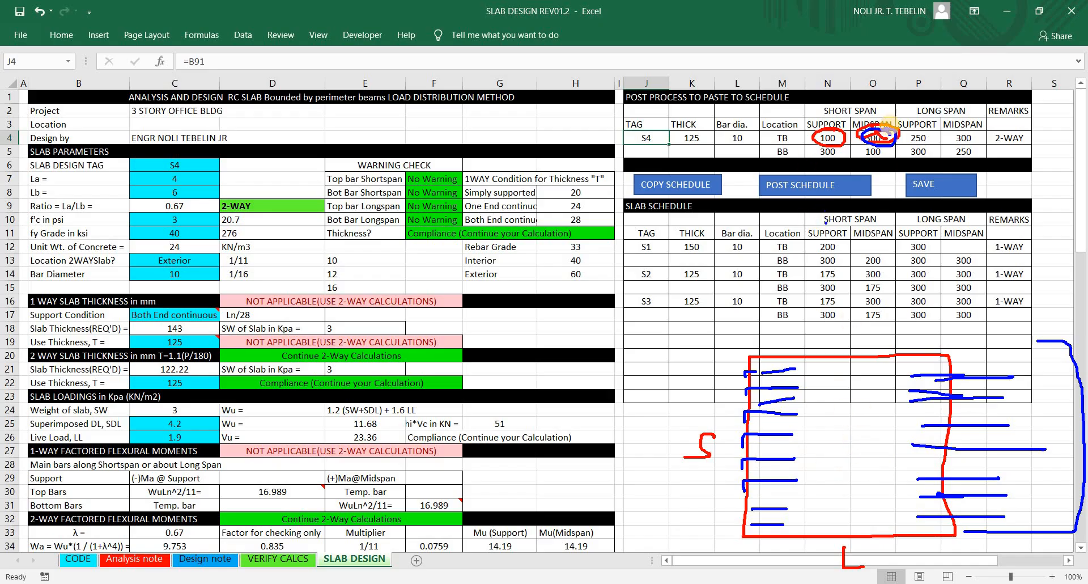
pyautogui.click(931, 122)
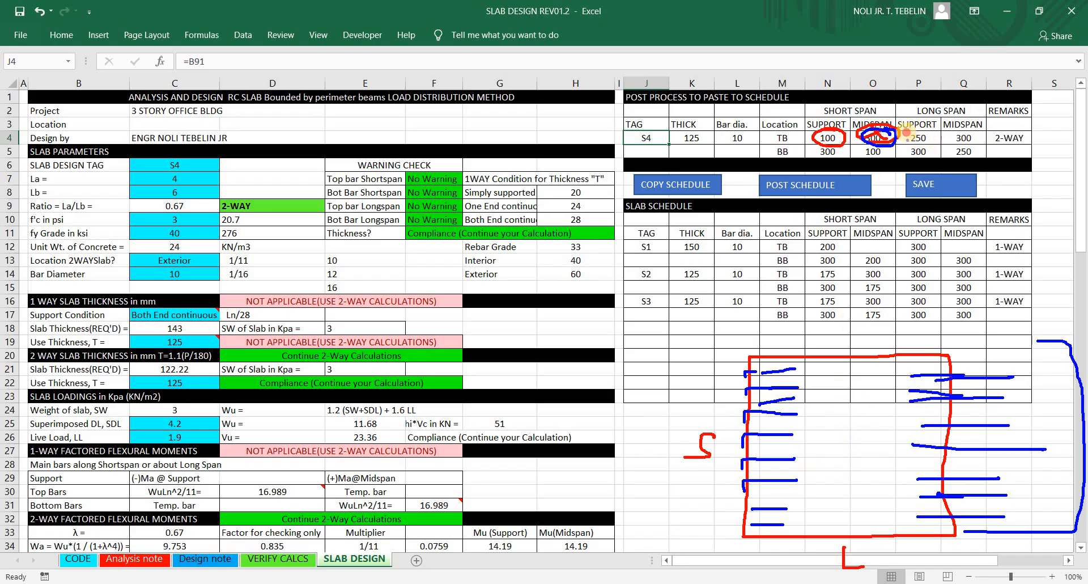
pyautogui.moveTo(908, 134); pyautogui.dragTo(936, 145)
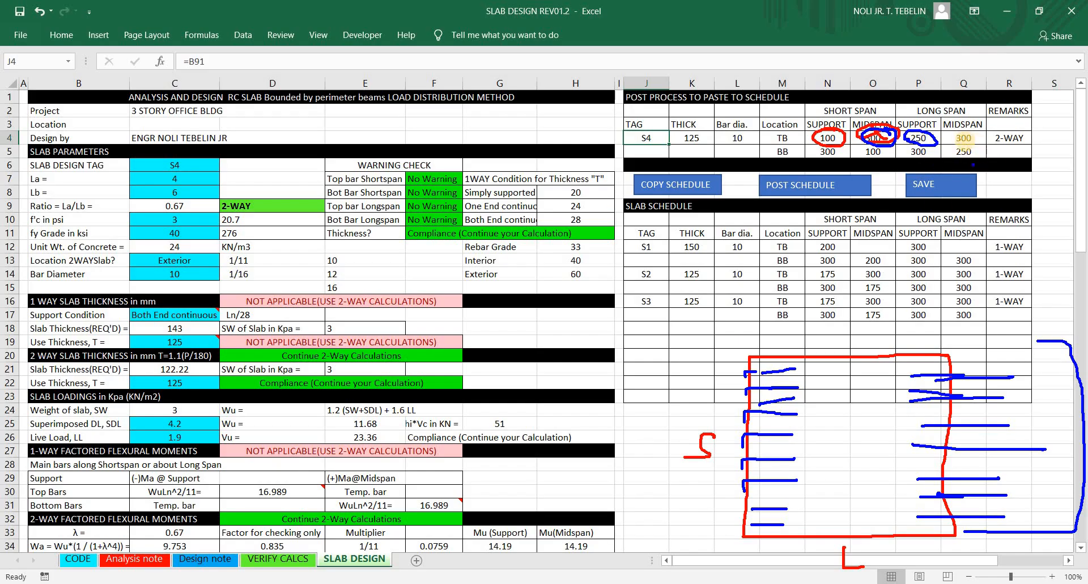
pyautogui.moveTo(970, 132)
pyautogui.mouseDown()
pyautogui.moveTo(948, 136)
pyautogui.moveTo(970, 143)
pyautogui.mouseUp()
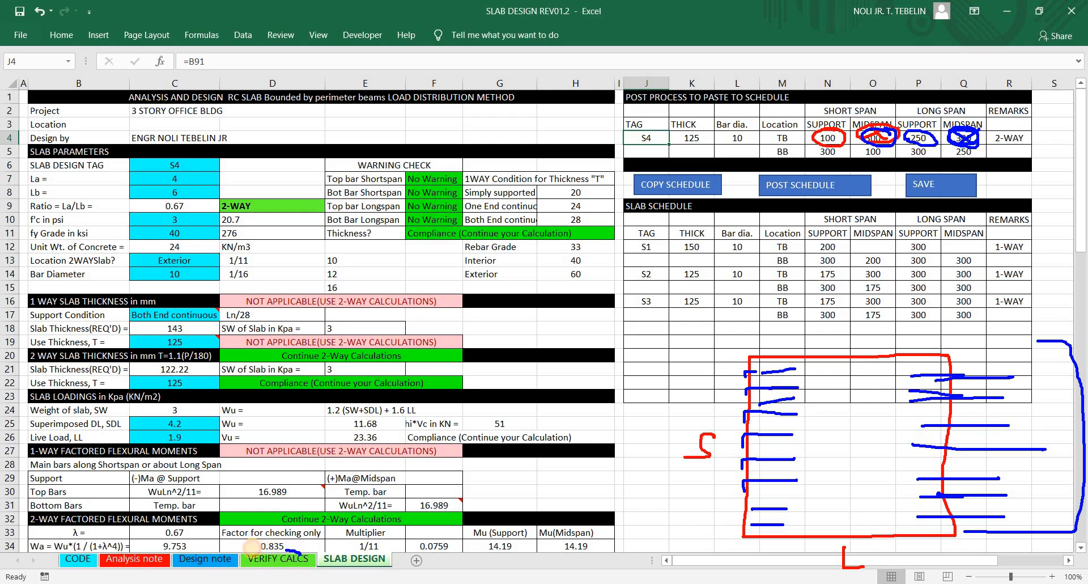
pyautogui.moveTo(286, 548)
pyautogui.mouseDown()
pyautogui.moveTo(248, 573)
pyautogui.moveTo(309, 544)
pyautogui.mouseUp()
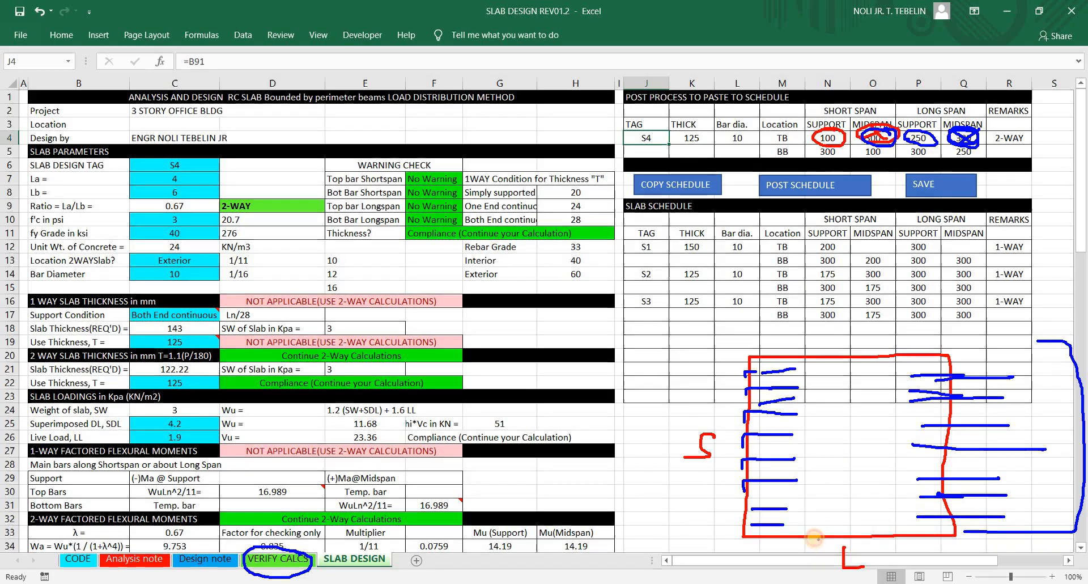
# Step: Draw hooked blue top bars along the slab sketch's bottom edge and circle the L label in blue
pyautogui.moveTo(822, 487)
pyautogui.mouseDown()
pyautogui.moveTo(815, 539)
pyautogui.moveTo(838, 487)
pyautogui.mouseUp()
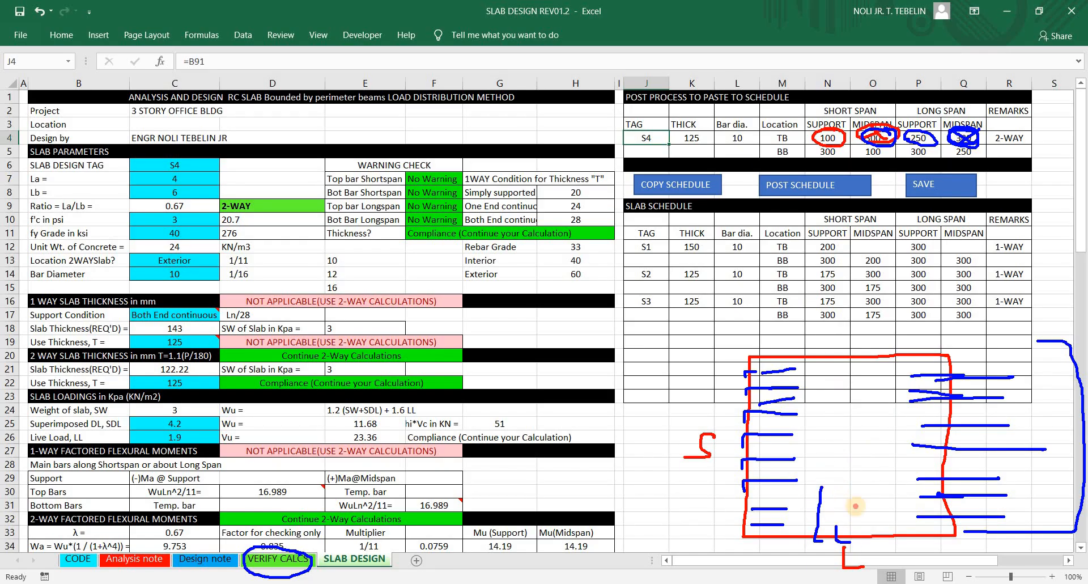
pyautogui.moveTo(866, 523)
pyautogui.mouseDown()
pyautogui.moveTo(879, 541)
pyautogui.moveTo(896, 539)
pyautogui.moveTo(892, 486)
pyautogui.mouseUp()
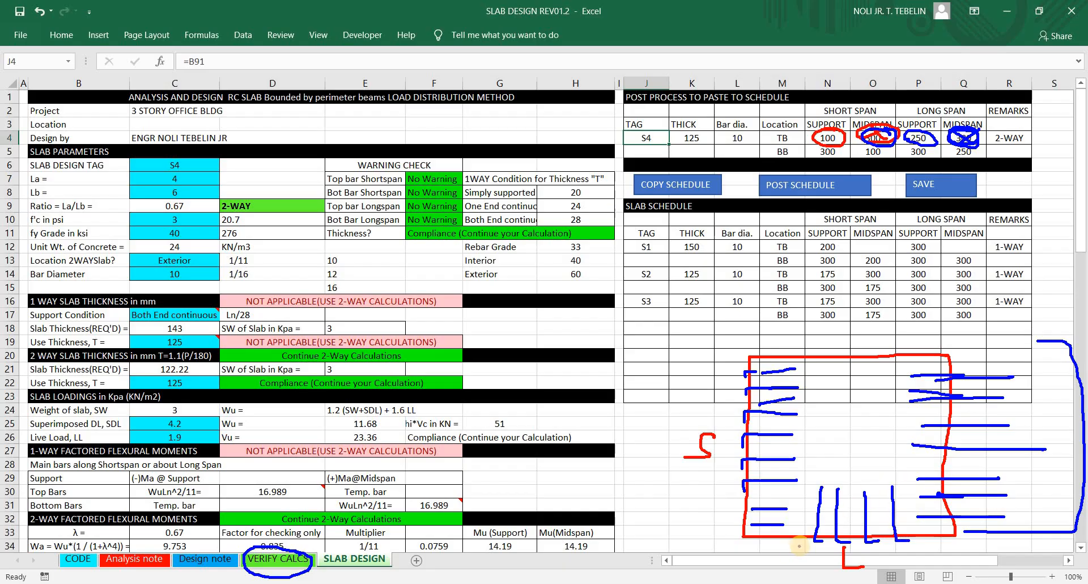
pyautogui.moveTo(788, 485)
pyautogui.mouseDown()
pyautogui.moveTo(802, 542)
pyautogui.moveTo(837, 567)
pyautogui.moveTo(861, 543)
pyautogui.mouseUp()
pyautogui.click(856, 545)
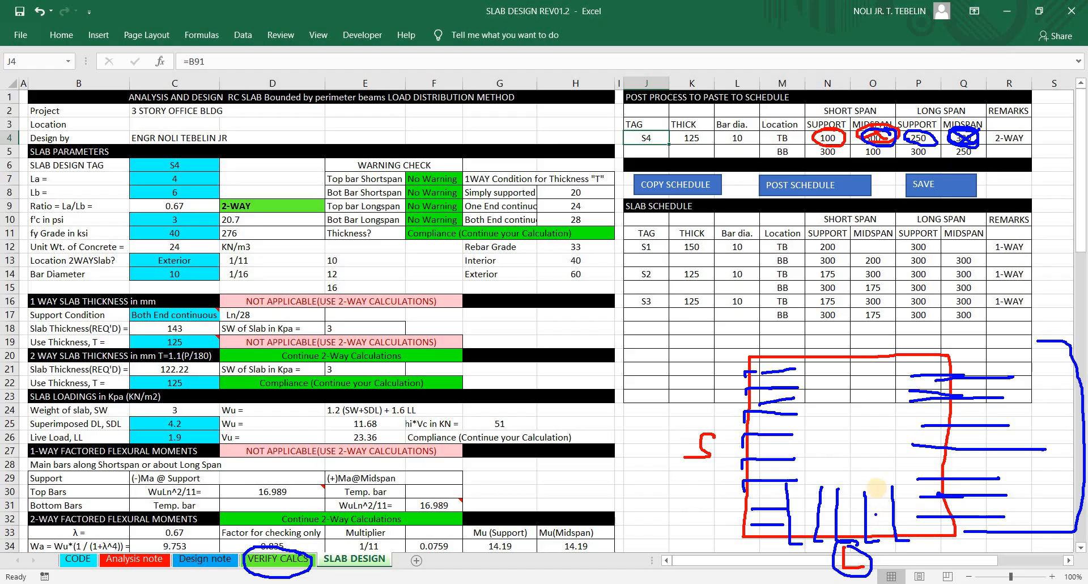
# Step: Draw hooked blue top bars along the slab sketch's top edge and close the adjacent panel's outline with a blue line
pyautogui.moveTo(849, 358); pyautogui.dragTo(853, 401)
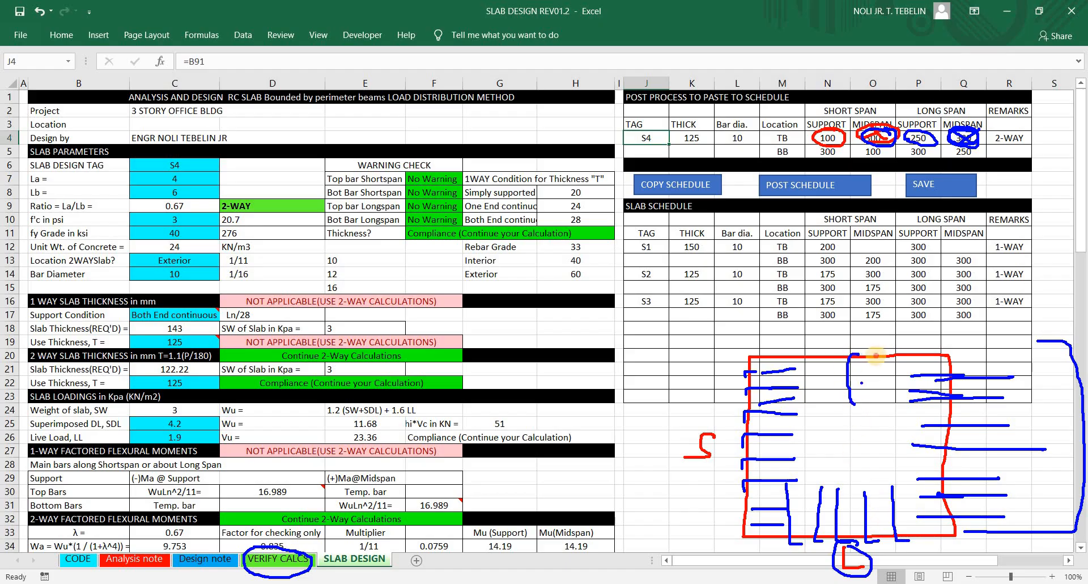
pyautogui.moveTo(868, 356); pyautogui.dragTo(873, 400)
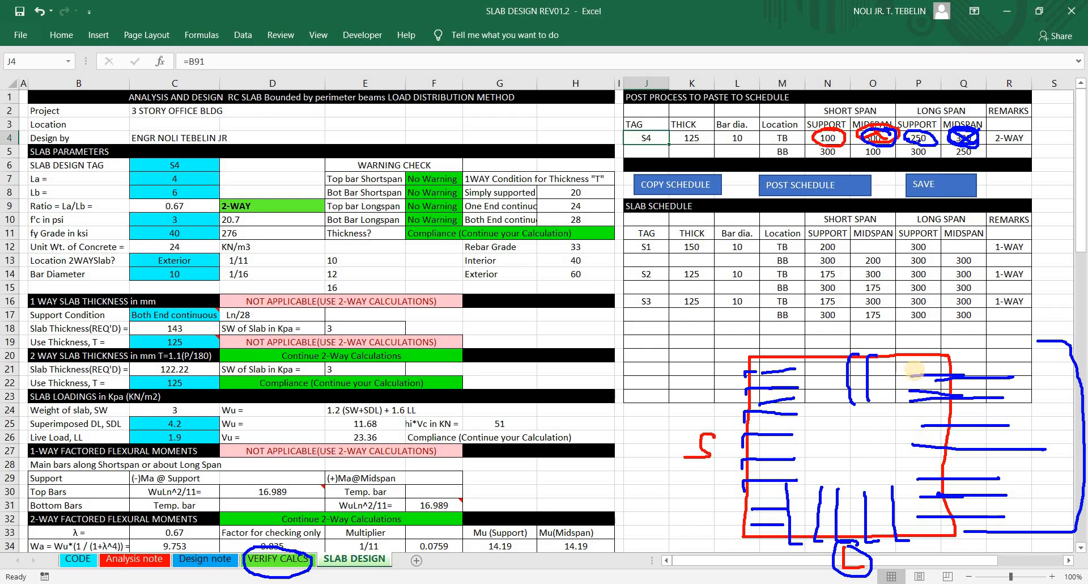
pyautogui.moveTo(901, 349)
pyautogui.mouseDown()
pyautogui.moveTo(885, 357)
pyautogui.moveTo(885, 416)
pyautogui.mouseUp()
pyautogui.click(917, 358)
pyautogui.moveTo(917, 358); pyautogui.dragTo(902, 404)
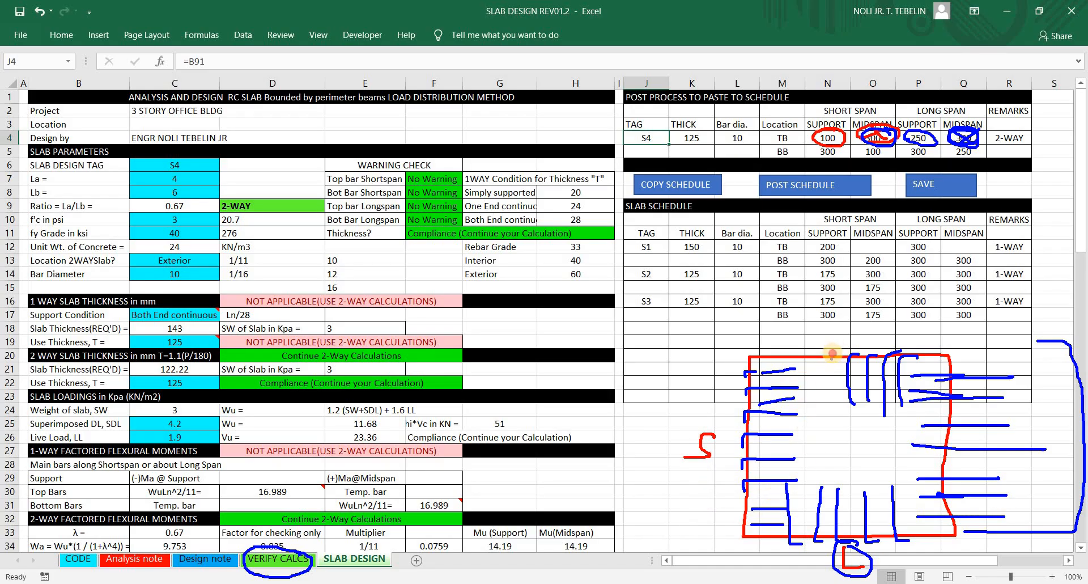
pyautogui.moveTo(833, 353)
pyautogui.mouseDown()
pyautogui.moveTo(831, 401)
pyautogui.moveTo(813, 351)
pyautogui.moveTo(811, 404)
pyautogui.mouseUp()
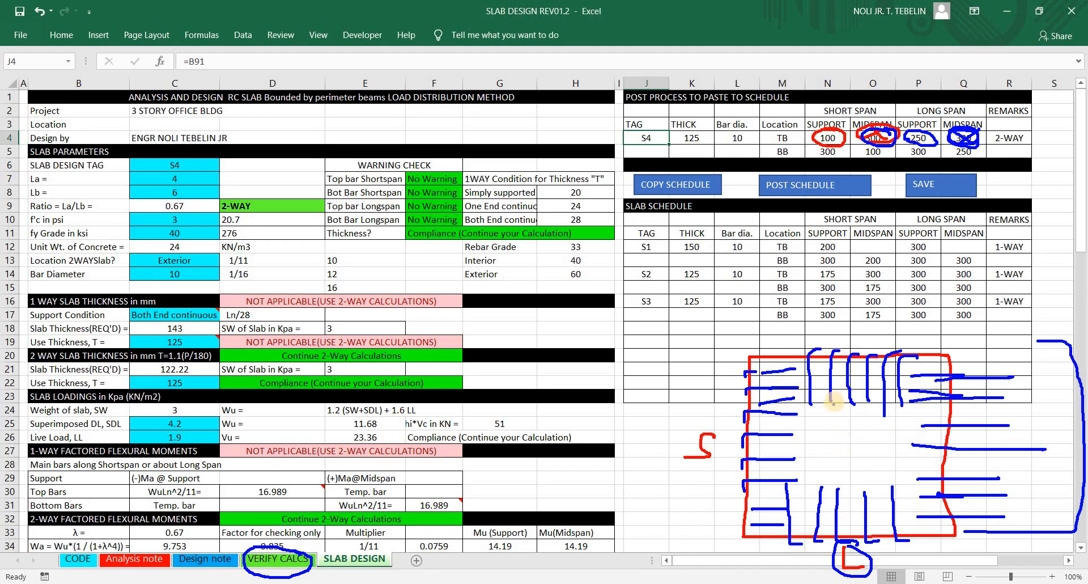
pyautogui.moveTo(948, 347); pyautogui.dragTo(1051, 337)
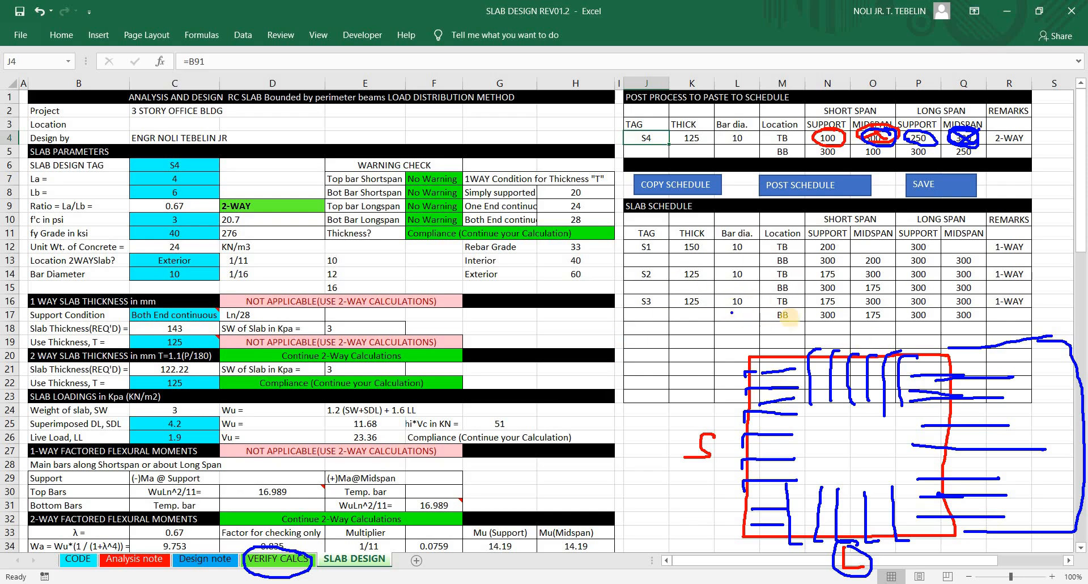
# Step: Circle the slab sketch's middle region in blue, draw bars through it between the two long edges, and clear all annotations
pyautogui.click(826, 337)
pyautogui.moveTo(889, 419)
pyautogui.mouseDown()
pyautogui.moveTo(842, 405)
pyautogui.moveTo(910, 439)
pyautogui.moveTo(840, 417)
pyautogui.mouseUp()
pyautogui.moveTo(910, 448); pyautogui.dragTo(794, 423)
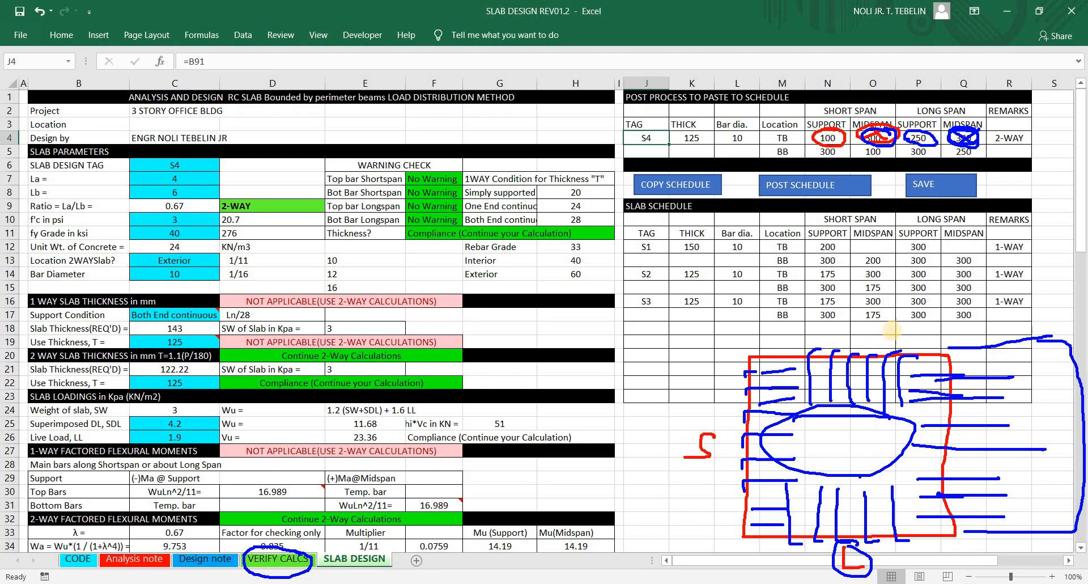
pyautogui.click(955, 159)
pyautogui.moveTo(954, 136); pyautogui.dragTo(949, 143)
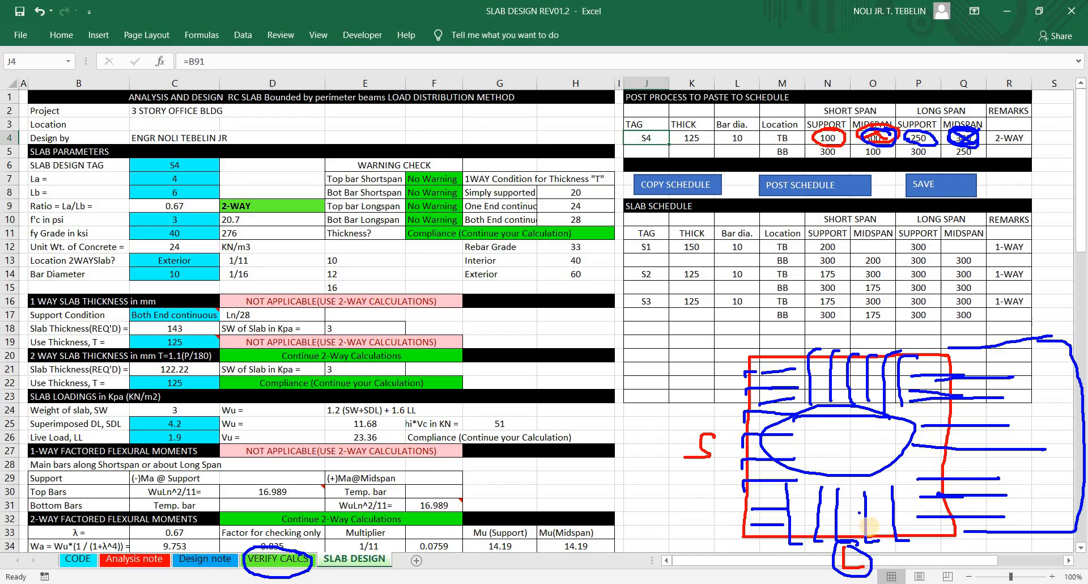
pyautogui.moveTo(865, 514); pyautogui.dragTo(863, 340)
pyautogui.moveTo(895, 497)
pyautogui.mouseDown()
pyautogui.moveTo(884, 339)
pyautogui.moveTo(913, 343)
pyautogui.mouseUp()
pyautogui.moveTo(842, 500); pyautogui.dragTo(851, 337)
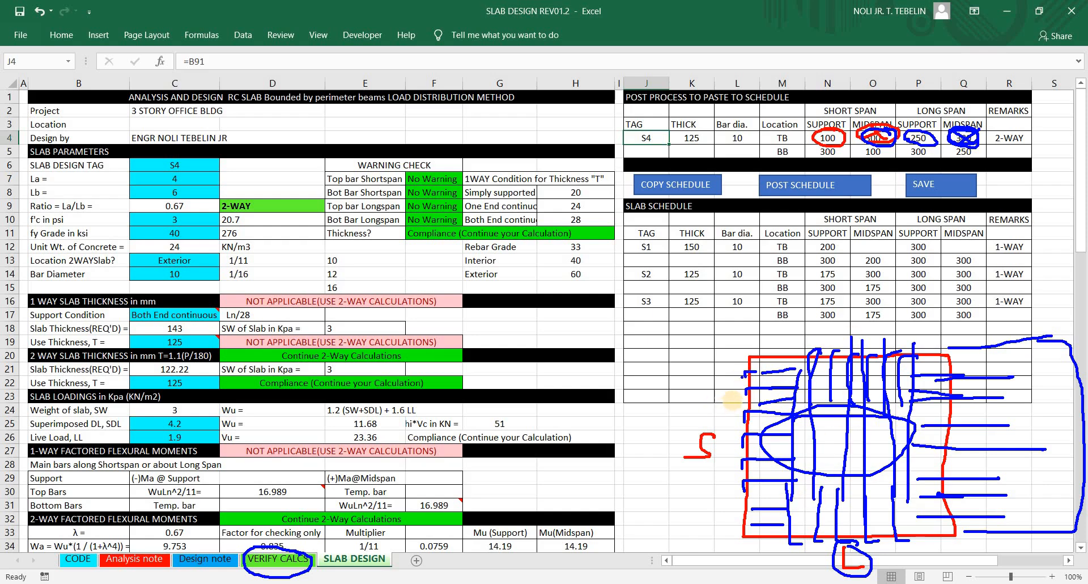
pyautogui.press('Escape')
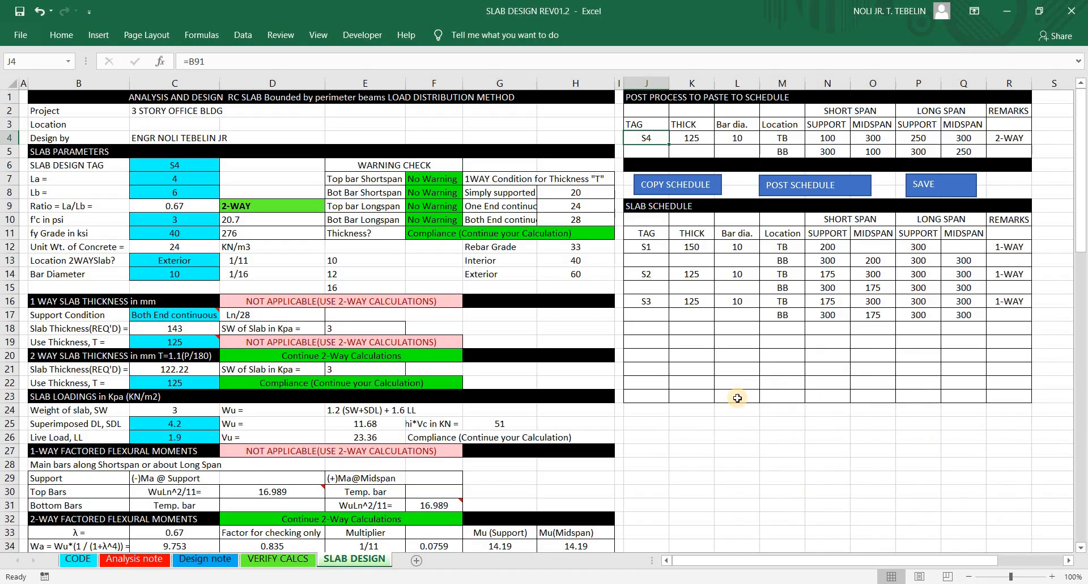
# Step: Sketch two roughly parallel blue lines below the slab schedule with small marks between them, and clear the sketch
pyautogui.moveTo(675, 403); pyautogui.dragTo(1030, 419)
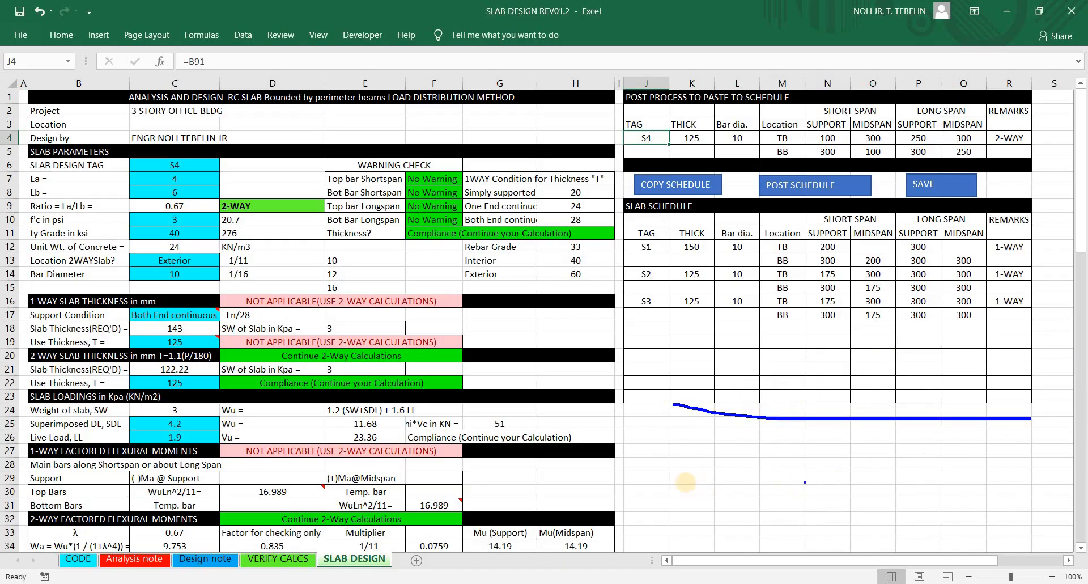
pyautogui.click(690, 482)
pyautogui.moveTo(683, 480); pyautogui.dragTo(1026, 478)
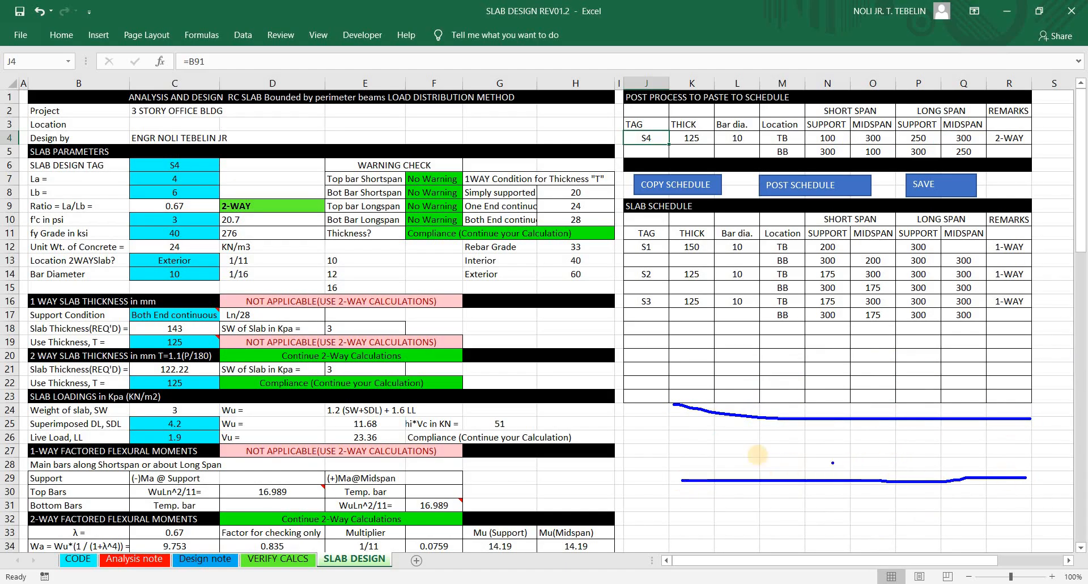
pyautogui.moveTo(757, 447); pyautogui.dragTo(830, 452)
pyautogui.click(888, 450)
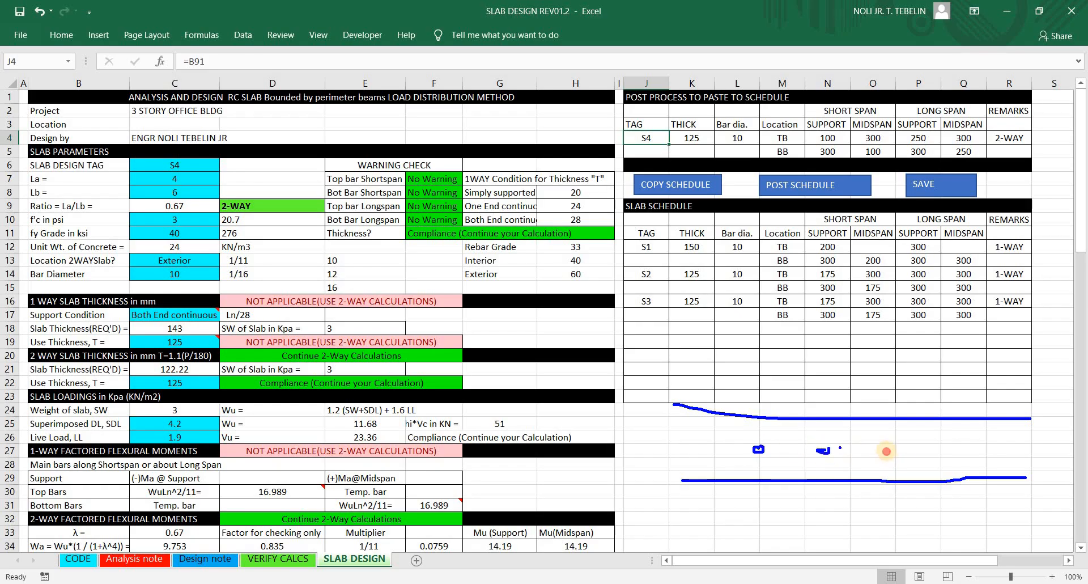
pyautogui.moveTo(966, 454); pyautogui.dragTo(969, 449)
pyautogui.click(864, 460)
pyautogui.press('Escape')
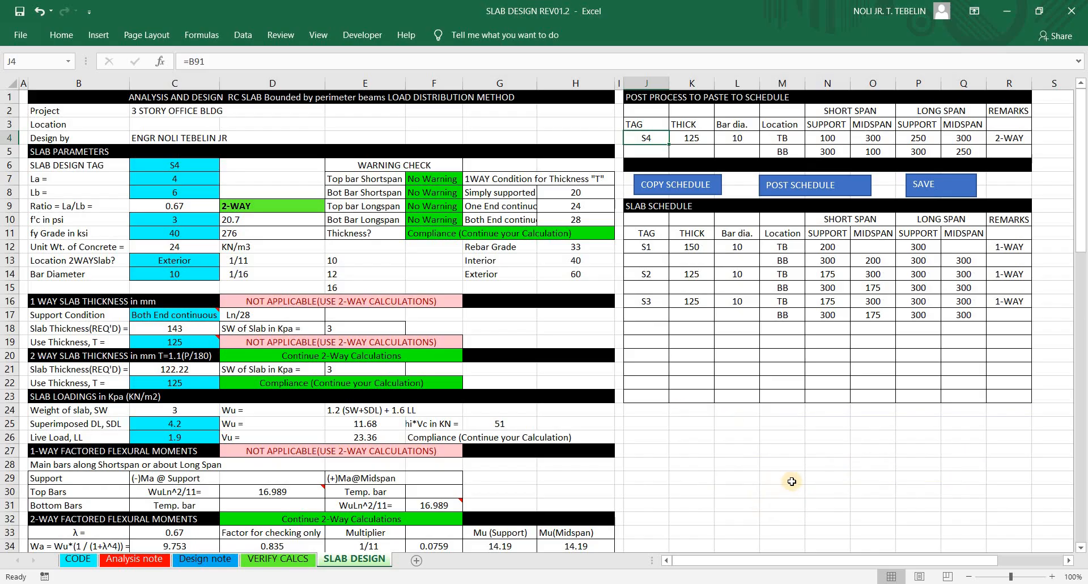
# Step: Draw two long blue lines below the slab schedule and add small marks along both of them
pyautogui.moveTo(668, 448); pyautogui.dragTo(1023, 425)
pyautogui.moveTo(676, 502); pyautogui.dragTo(969, 483)
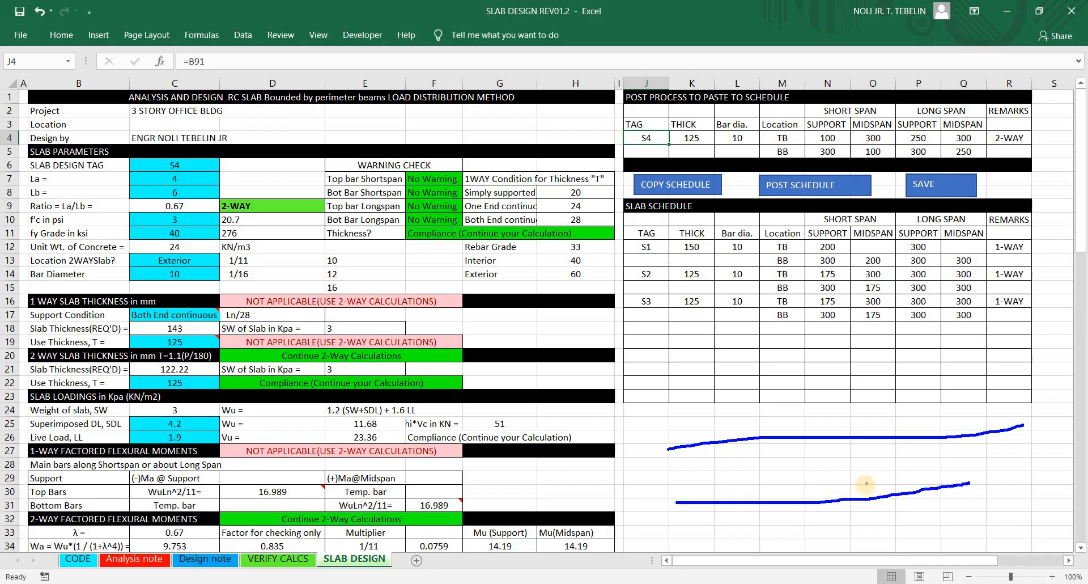
pyautogui.click(864, 487)
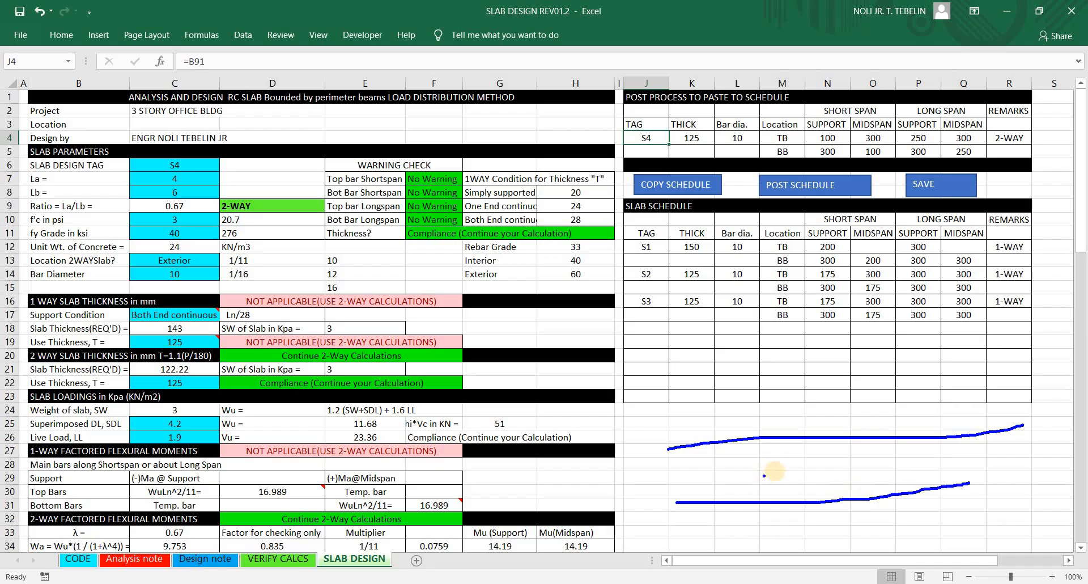
pyautogui.moveTo(780, 490); pyautogui.dragTo(783, 494)
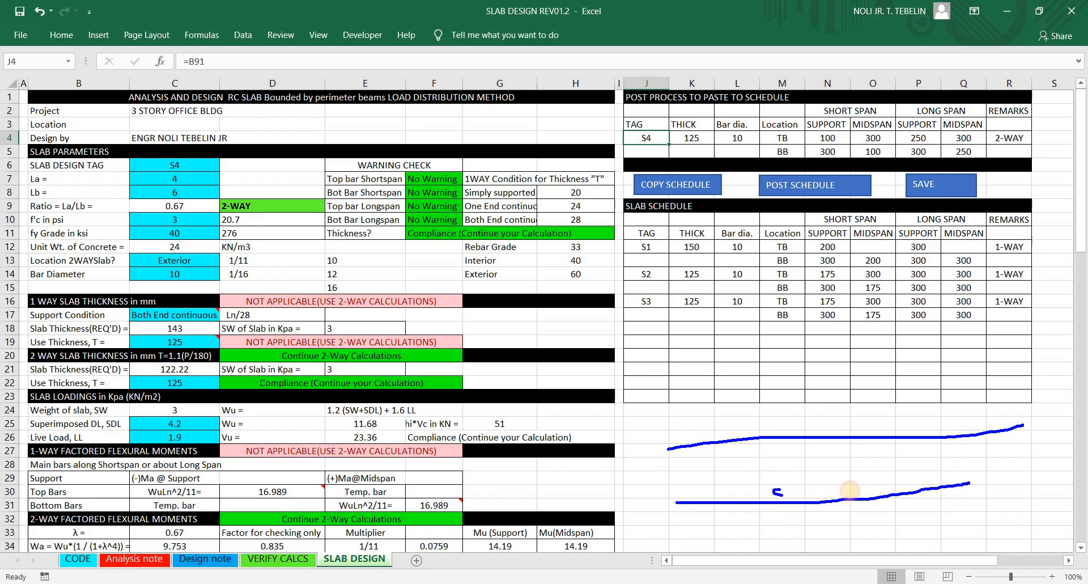
pyautogui.moveTo(862, 485)
pyautogui.mouseDown()
pyautogui.moveTo(856, 492)
pyautogui.moveTo(981, 477)
pyautogui.mouseUp()
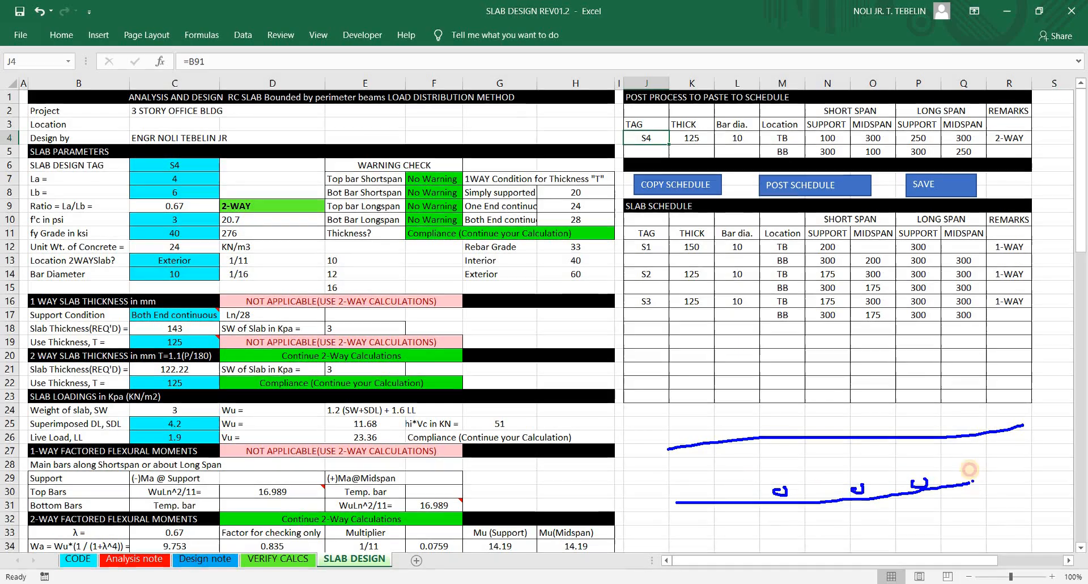
pyautogui.moveTo(878, 437)
pyautogui.mouseDown()
pyautogui.moveTo(885, 454)
pyautogui.moveTo(907, 452)
pyautogui.mouseUp()
pyautogui.click(849, 441)
pyautogui.moveTo(776, 451); pyautogui.dragTo(777, 445)
pyautogui.moveTo(844, 450); pyautogui.dragTo(883, 450)
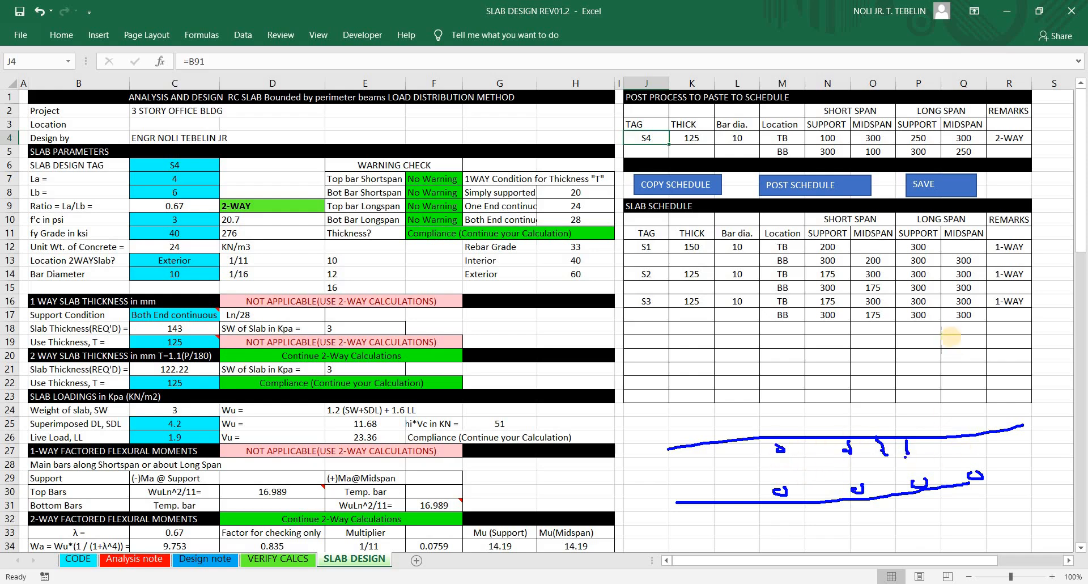
# Step: Circle S4's long-span midspan top-bar, long-span support bottom-bar and short-span support bottom-bar spacings in blue, and clear the annotations
pyautogui.click(940, 160)
pyautogui.moveTo(908, 155); pyautogui.dragTo(913, 139)
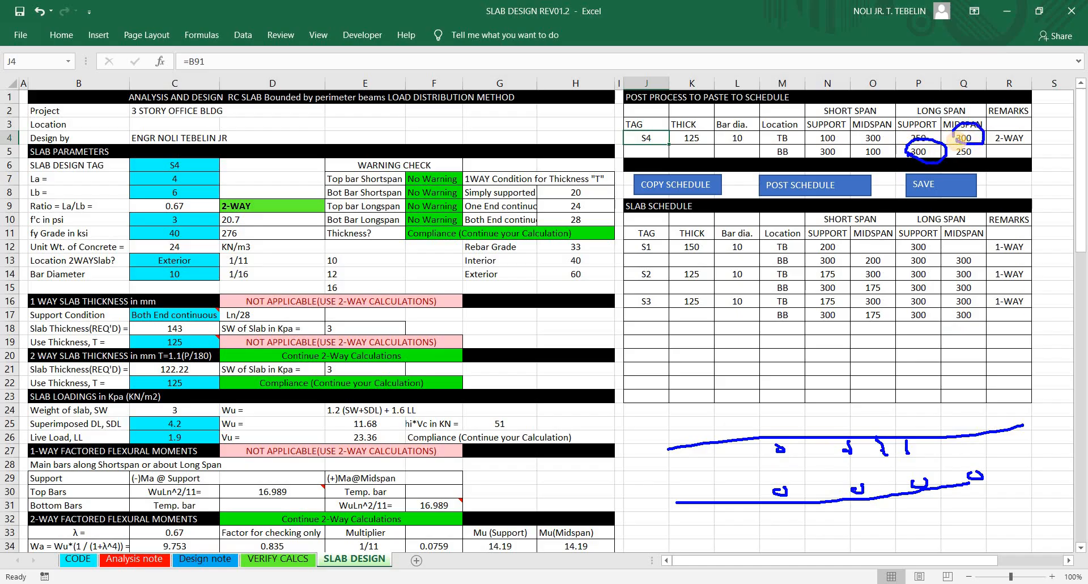
pyautogui.click(932, 154)
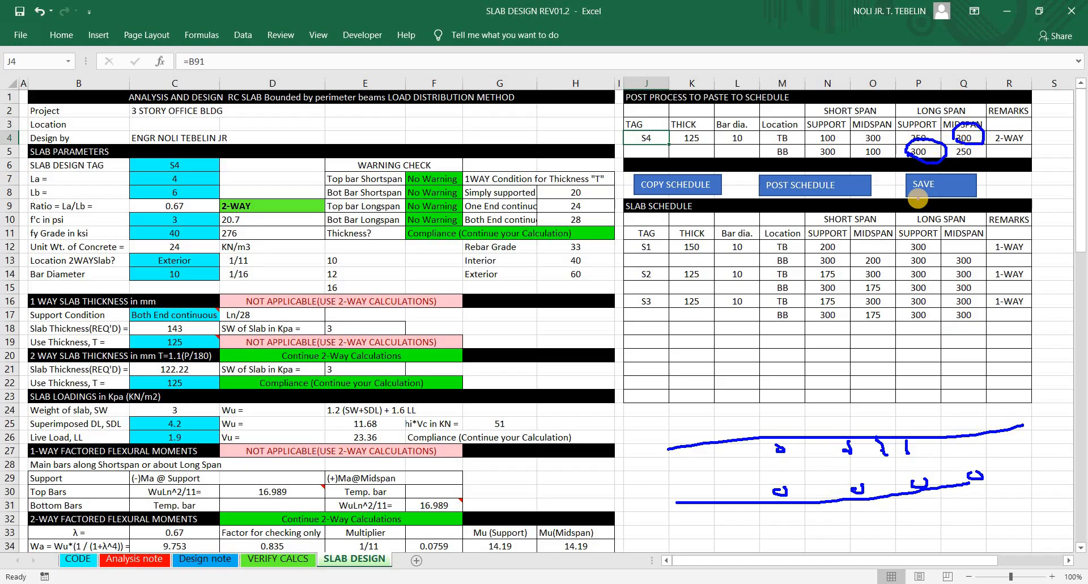
pyautogui.click(844, 302)
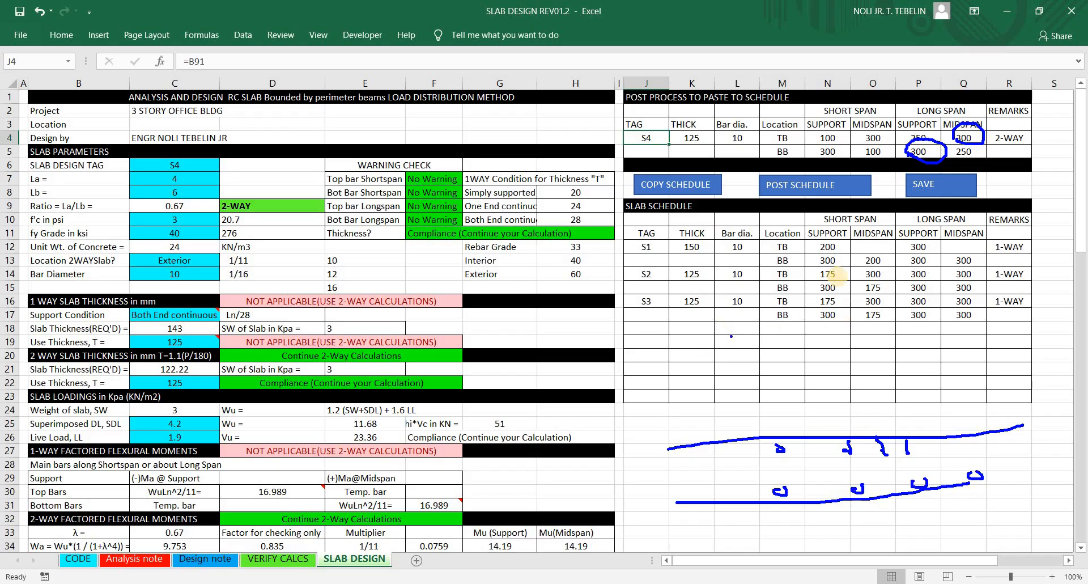
pyautogui.moveTo(821, 156)
pyautogui.mouseDown()
pyautogui.moveTo(843, 152)
pyautogui.moveTo(820, 155)
pyautogui.mouseUp()
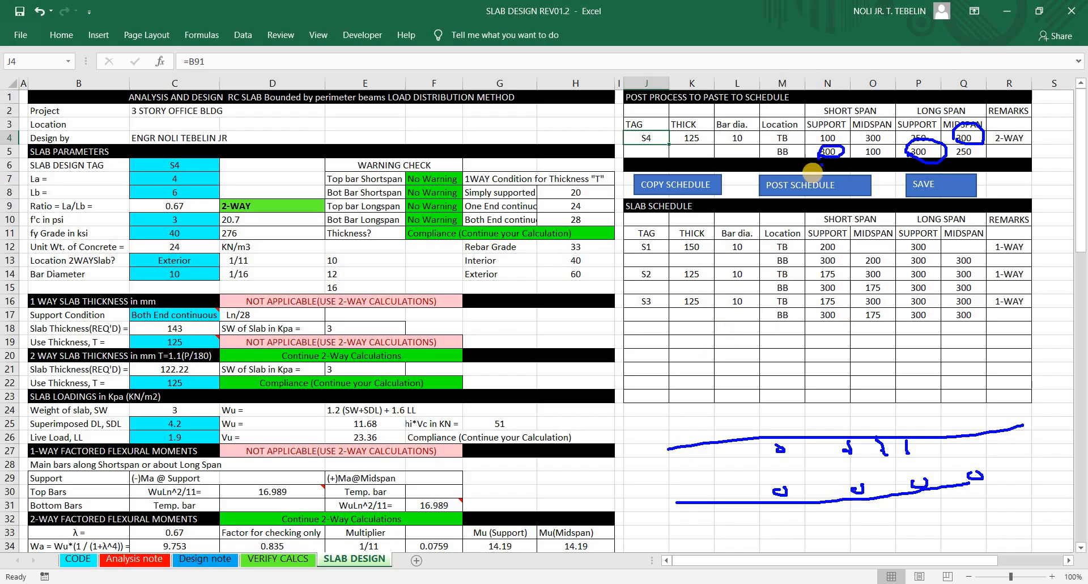
pyautogui.click(729, 354)
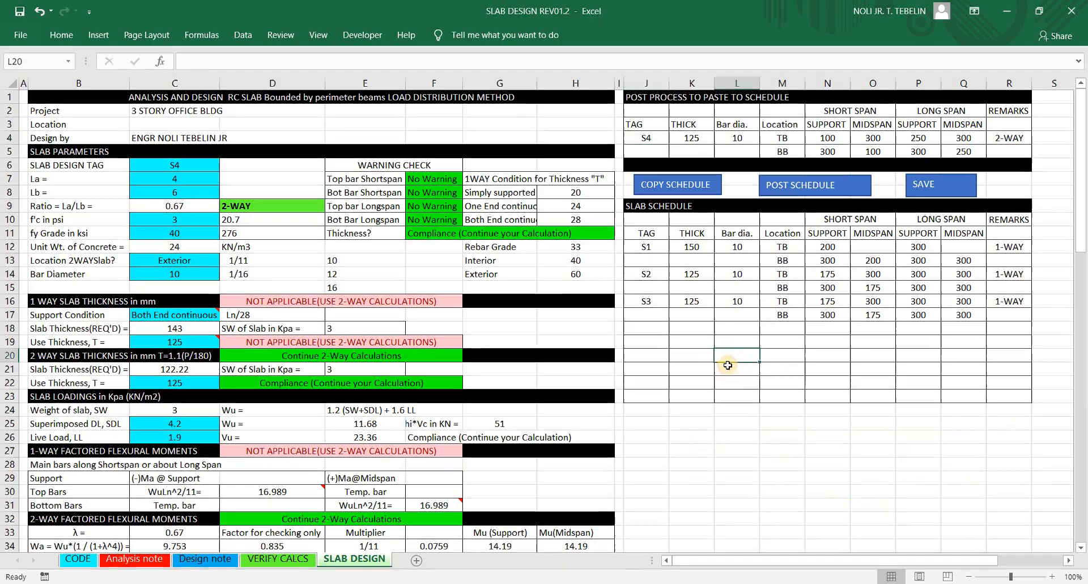
# Step: Copy S4's design result and post it to the slab schedule in the empty rows directly below S3, starting at J18
pyautogui.click(656, 143)
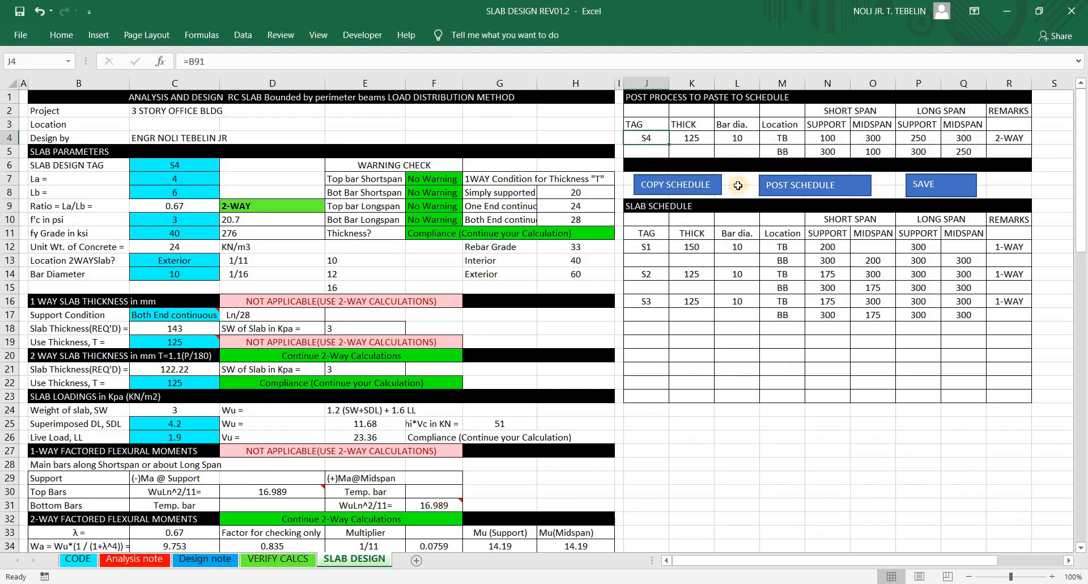
pyautogui.click(697, 187)
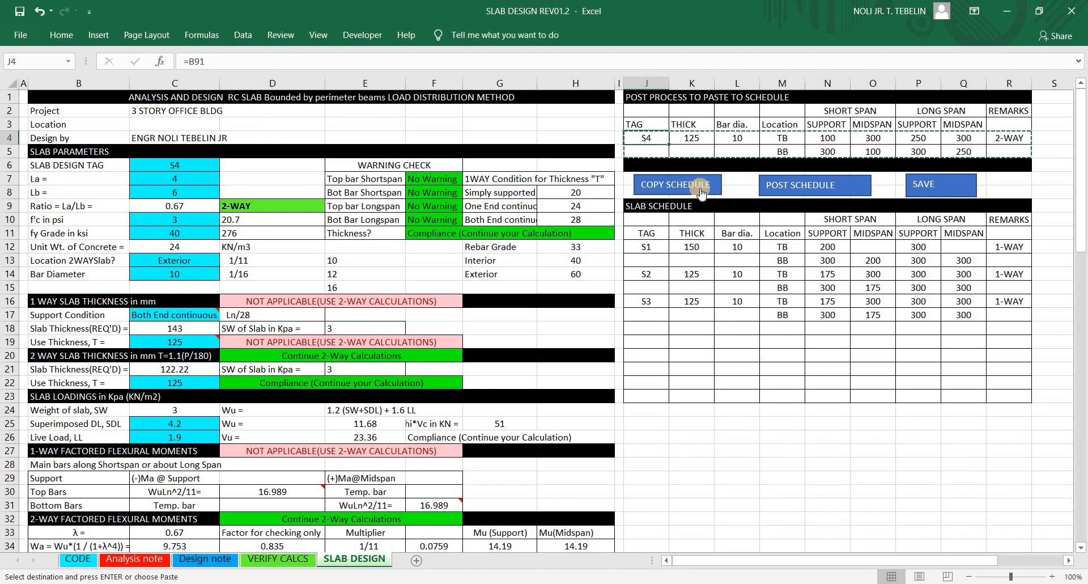
pyautogui.click(646, 327)
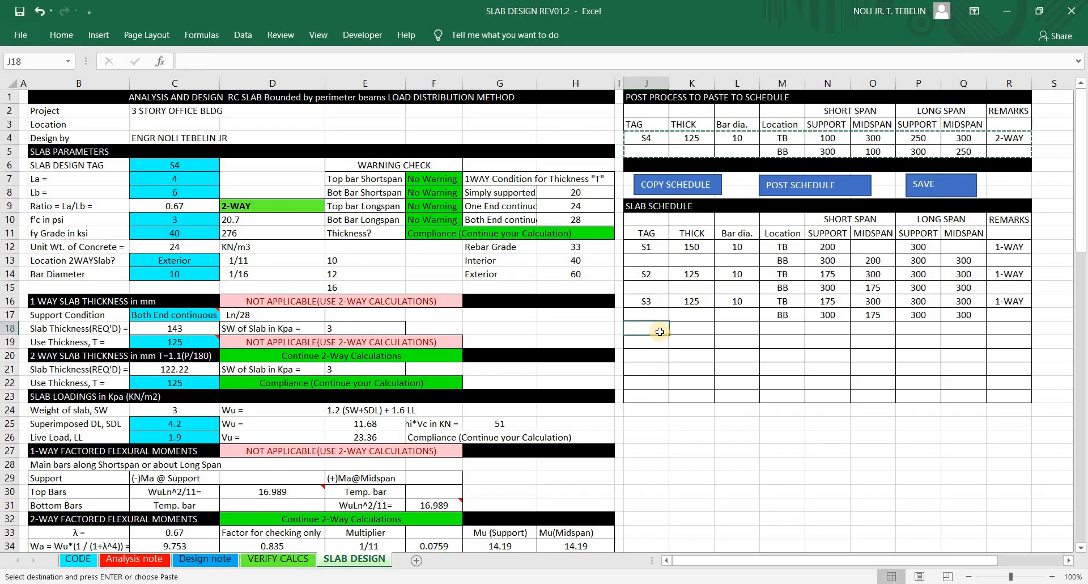
pyautogui.click(798, 191)
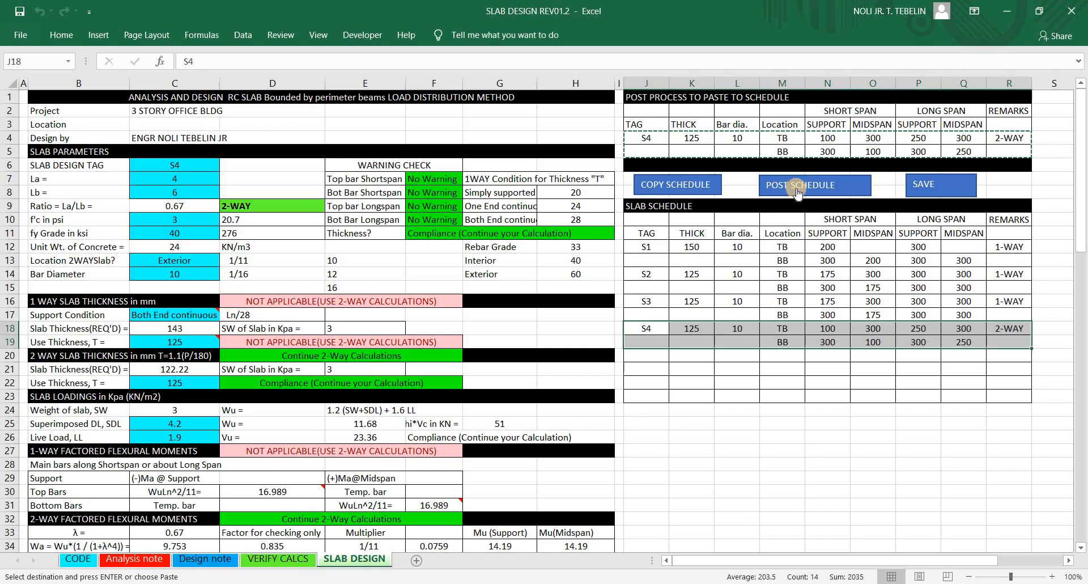
# Step: Set the slab's La dimension to 5
pyautogui.click(186, 181)
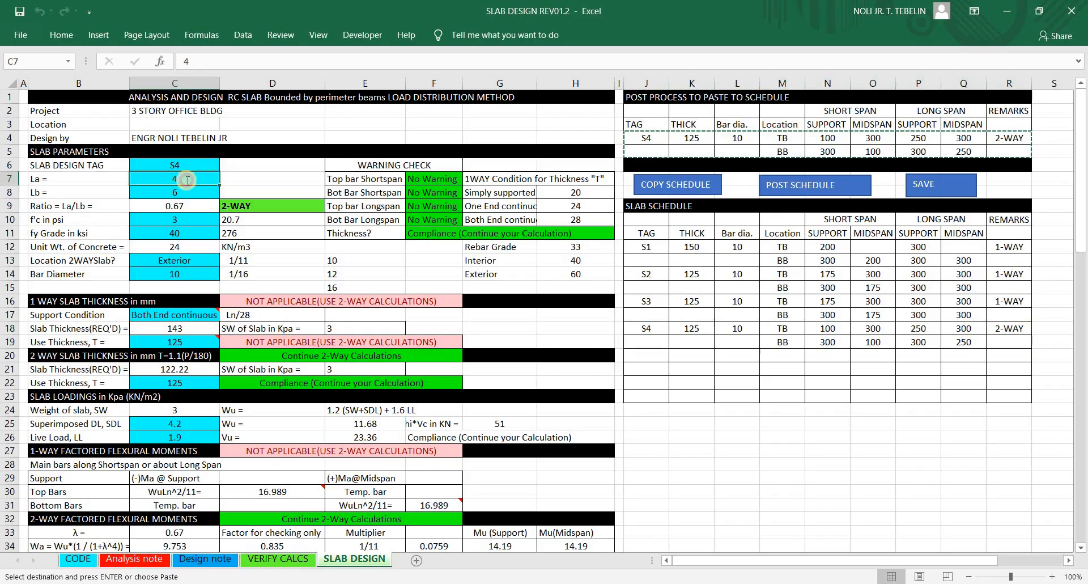
pyautogui.doubleClick(185, 179)
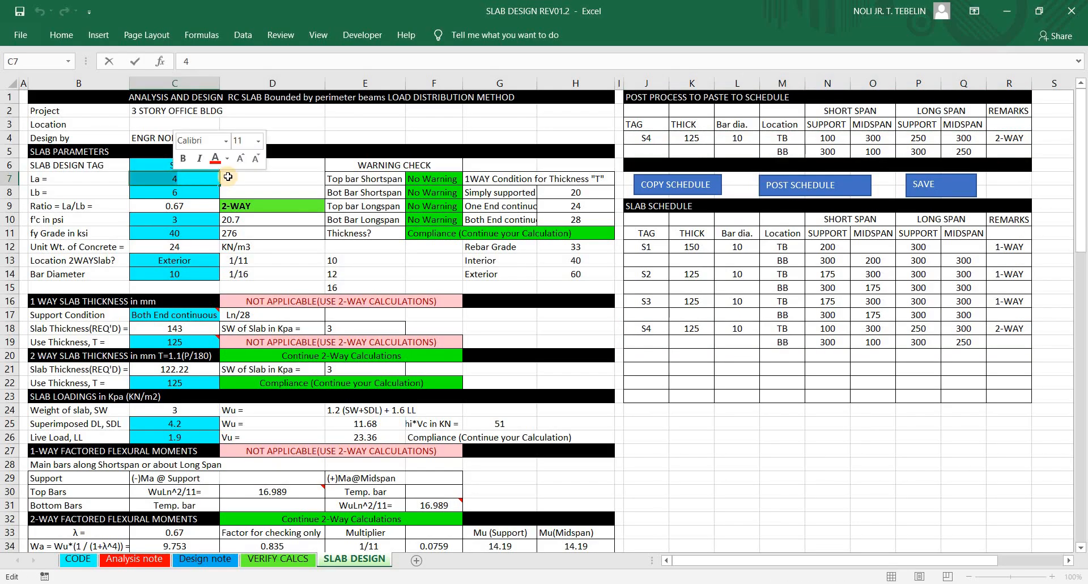
pyautogui.write('5')
pyautogui.press('Return')
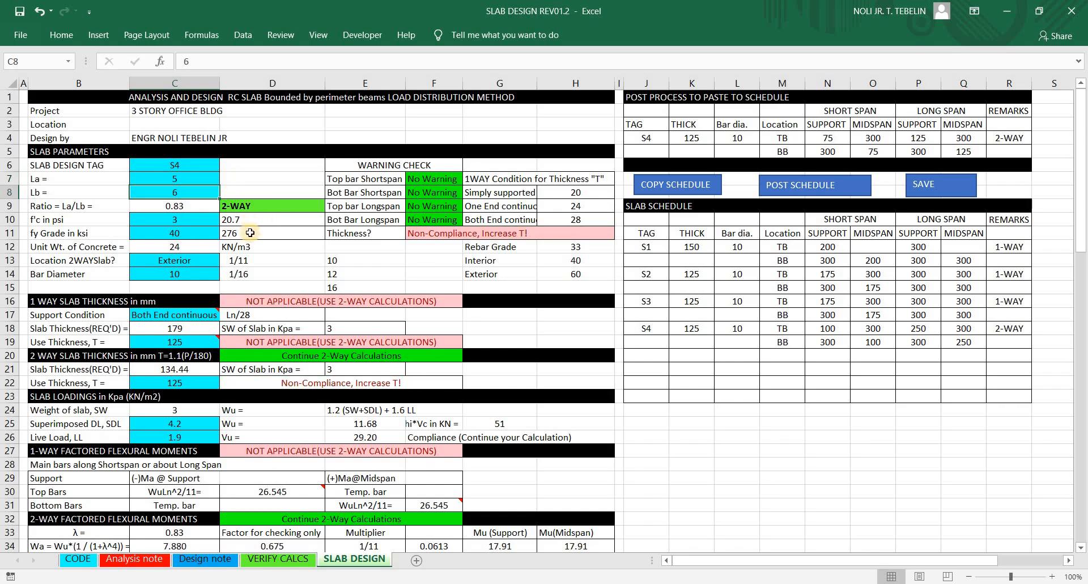
# Step: Check the slab type and thickness warning, mark the warning and the 2-way thickness in blue, and clear the marks
pyautogui.click(262, 209)
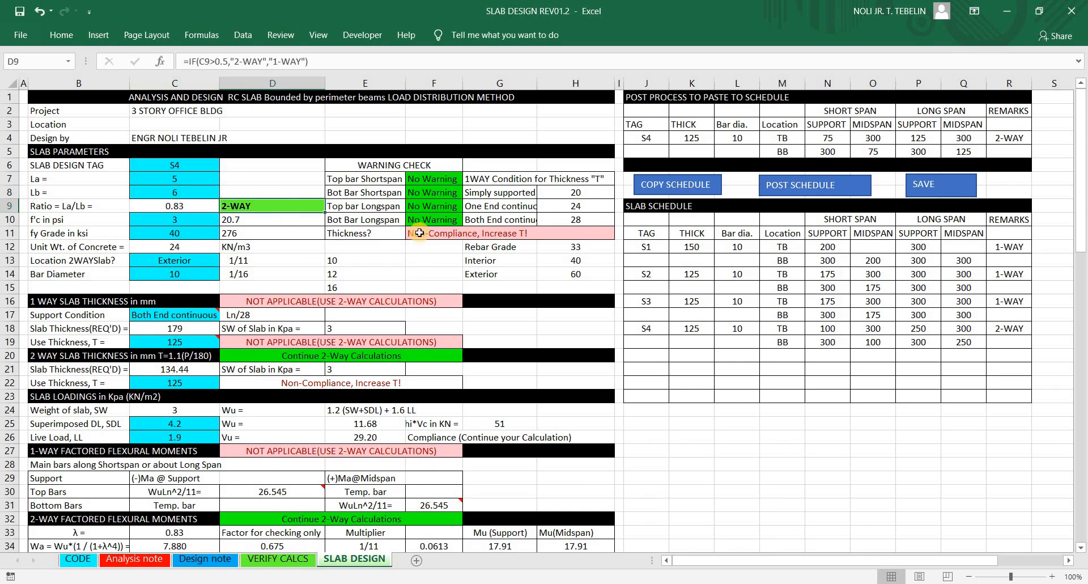
pyautogui.click(458, 234)
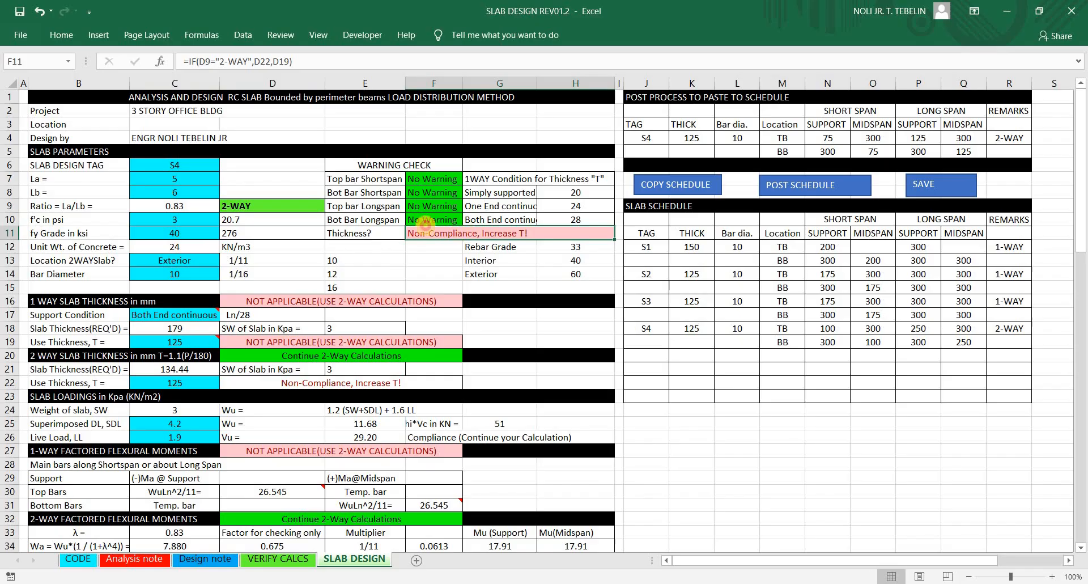
pyautogui.moveTo(457, 228); pyautogui.dragTo(460, 232)
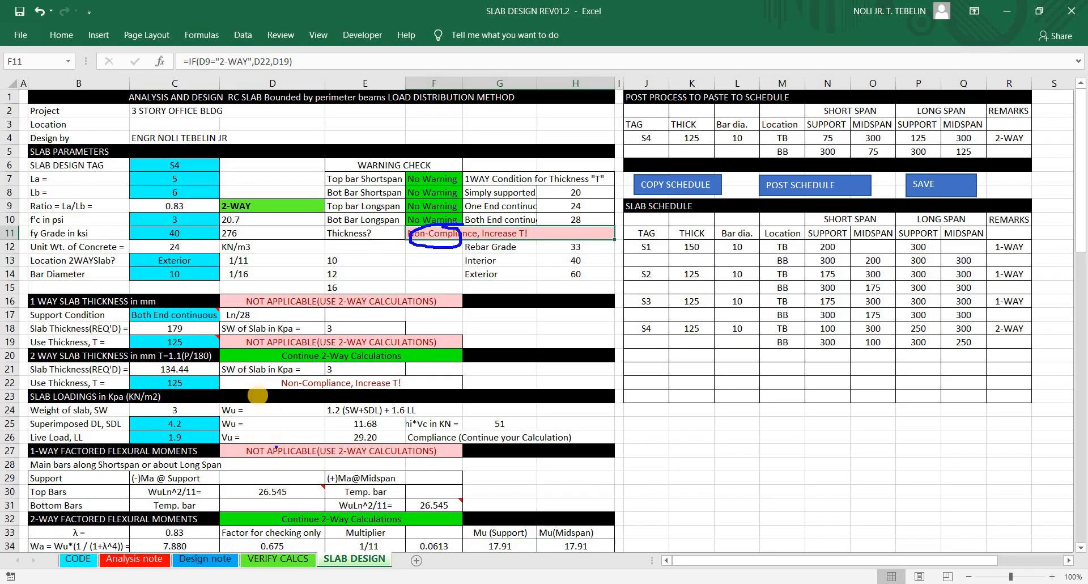
pyautogui.moveTo(279, 390)
pyautogui.mouseDown()
pyautogui.moveTo(411, 389)
pyautogui.moveTo(408, 370)
pyautogui.moveTo(295, 370)
pyautogui.moveTo(279, 390)
pyautogui.mouseUp()
pyautogui.moveTo(180, 371)
pyautogui.mouseDown()
pyautogui.moveTo(155, 384)
pyautogui.moveTo(187, 386)
pyautogui.mouseUp()
pyautogui.press('Escape')
# Step: Set the 2-way slab's Use Thickness to 150 mm and review the compliance and warning checks
pyautogui.click(197, 388)
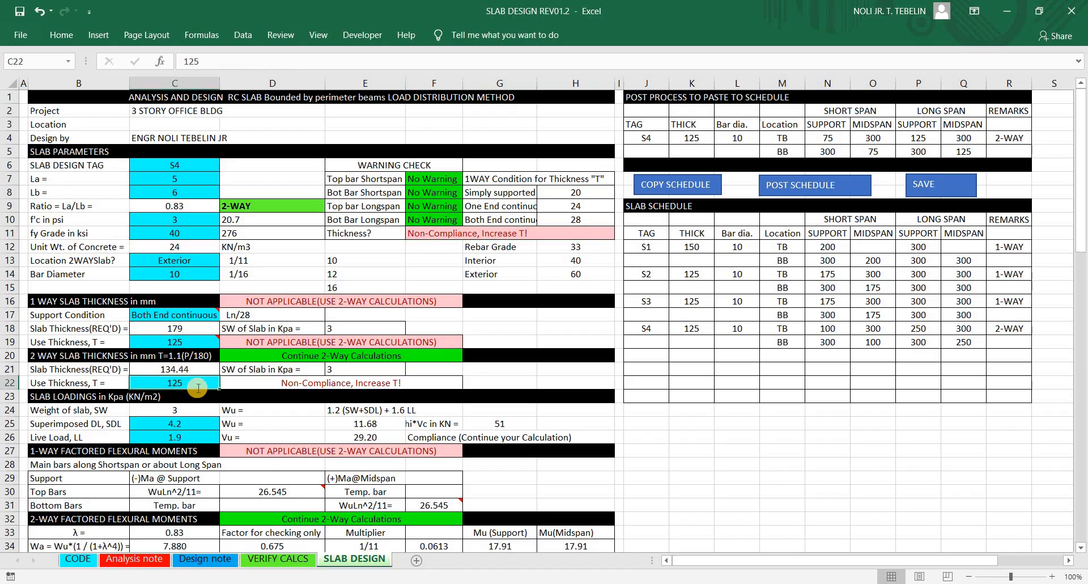
pyautogui.write('150')
pyautogui.press('Return')
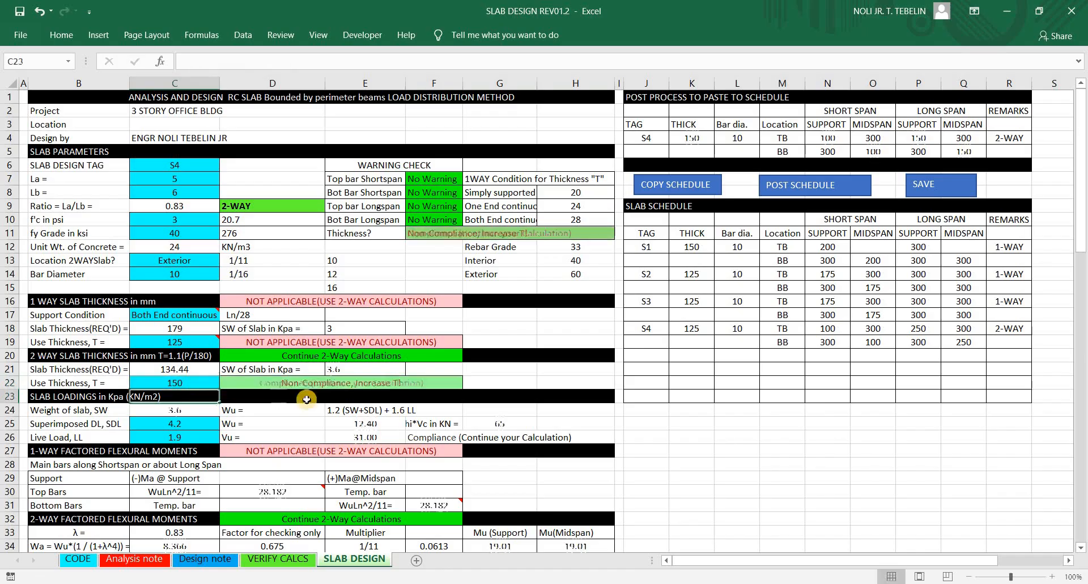
pyautogui.click(348, 388)
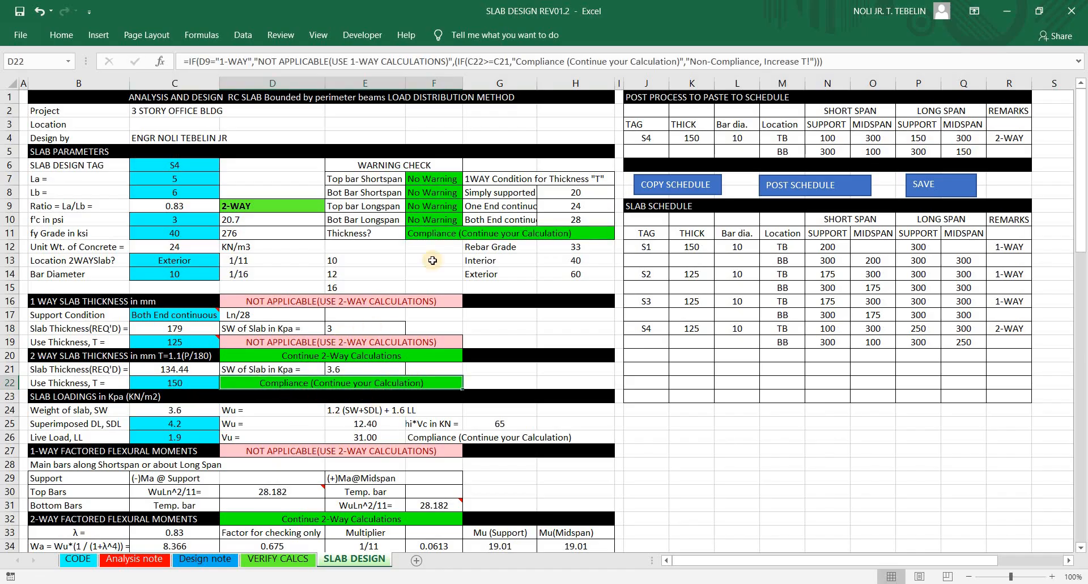
pyautogui.moveTo(430, 180); pyautogui.dragTo(435, 236)
pyautogui.click(345, 279)
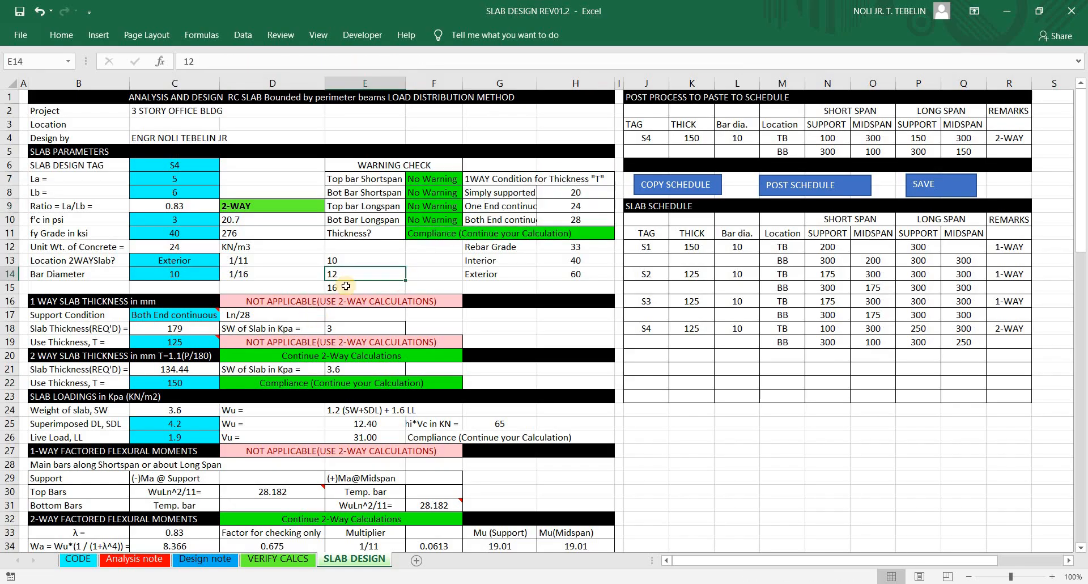
# Step: Change the 2-way slab's location to Interior and select the bar diameter cell
pyautogui.click(216, 262)
pyautogui.click(226, 260)
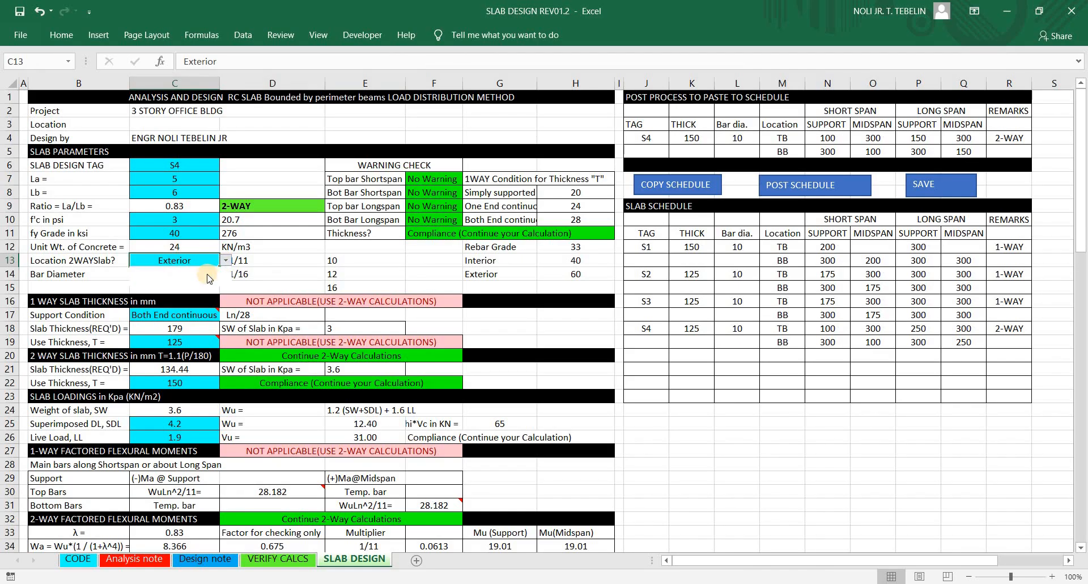
pyautogui.click(208, 273)
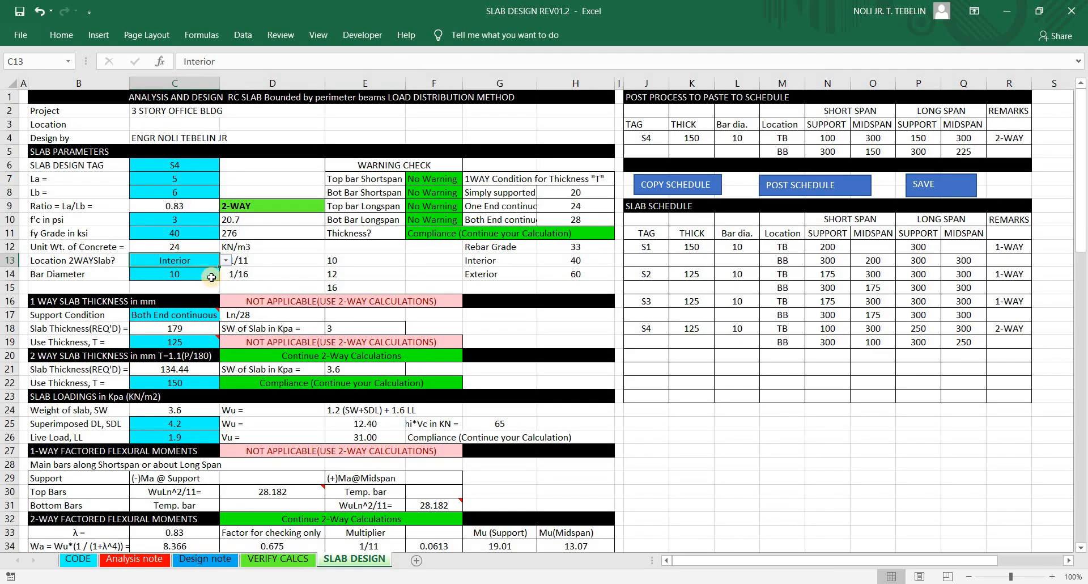
pyautogui.click(210, 272)
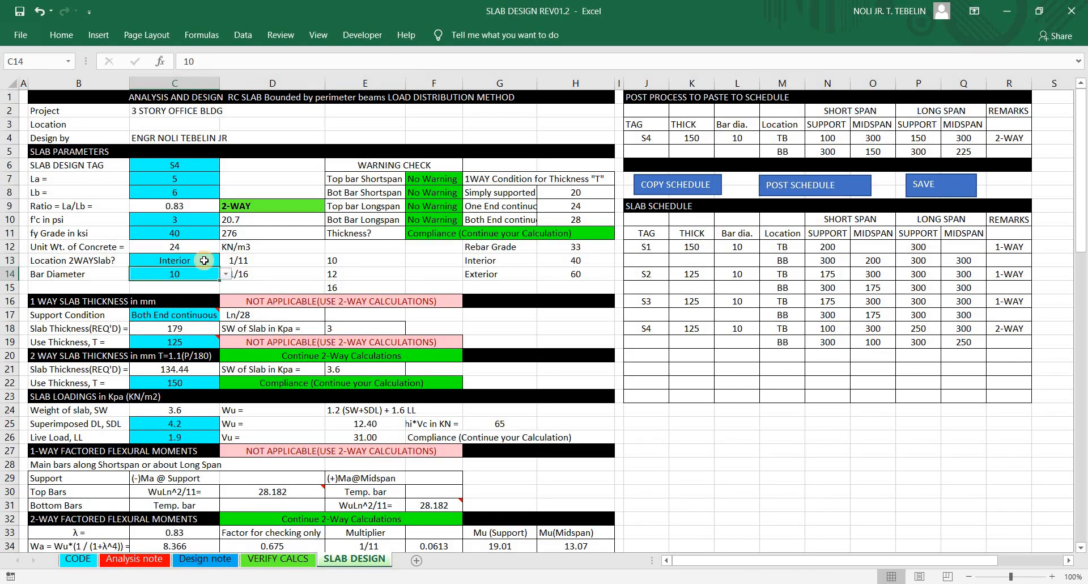
# Step: Mark S4's computed bar spacings, clear the mark, and change the 2-way slab's location to Exterior
pyautogui.click(207, 261)
pyautogui.moveTo(993, 121)
pyautogui.mouseDown()
pyautogui.moveTo(753, 147)
pyautogui.moveTo(822, 166)
pyautogui.moveTo(983, 149)
pyautogui.moveTo(978, 125)
pyautogui.mouseUp()
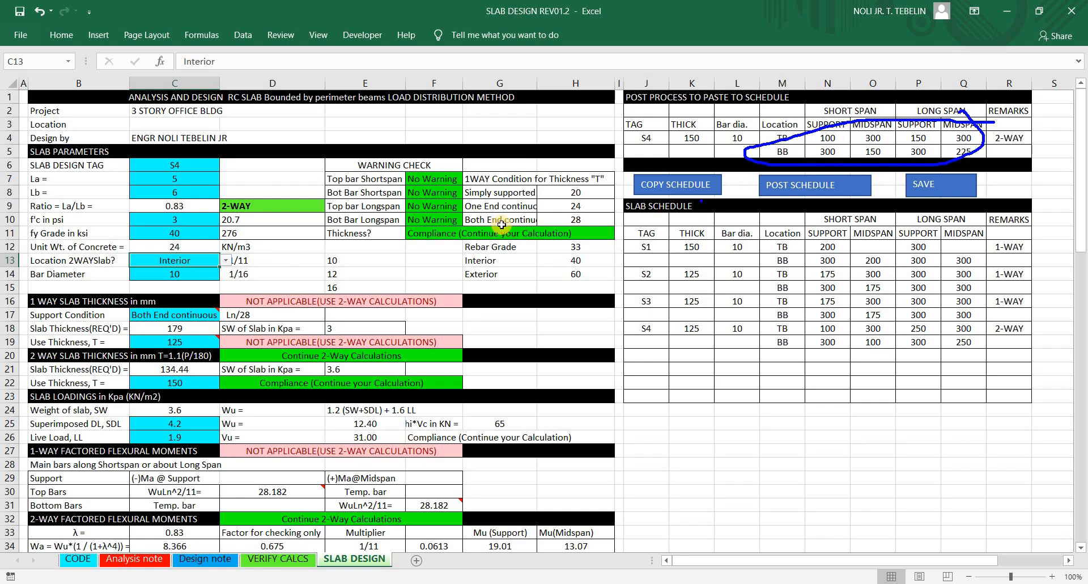
pyautogui.press('Escape')
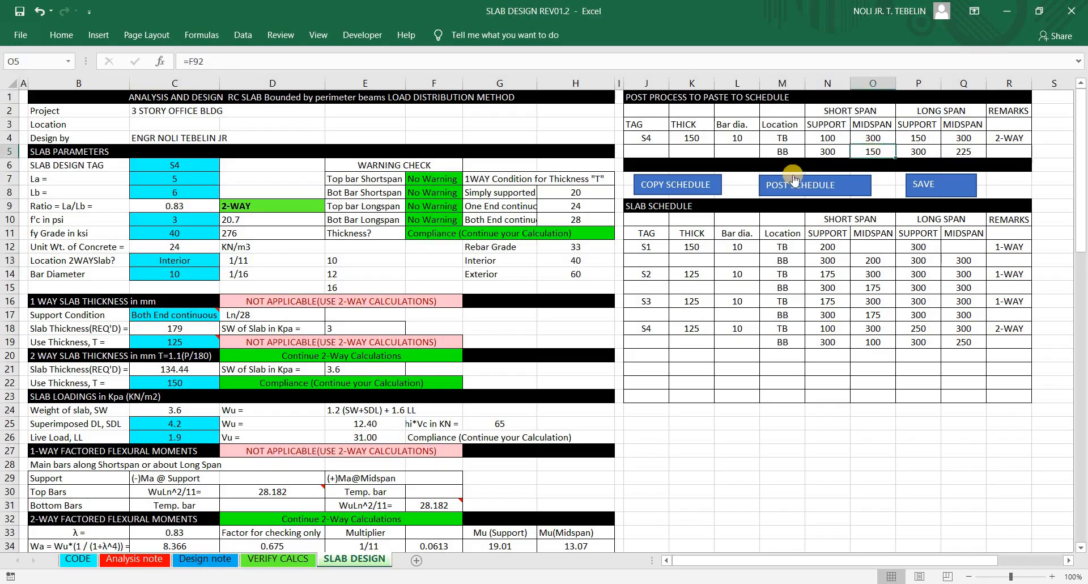
pyautogui.click(226, 262)
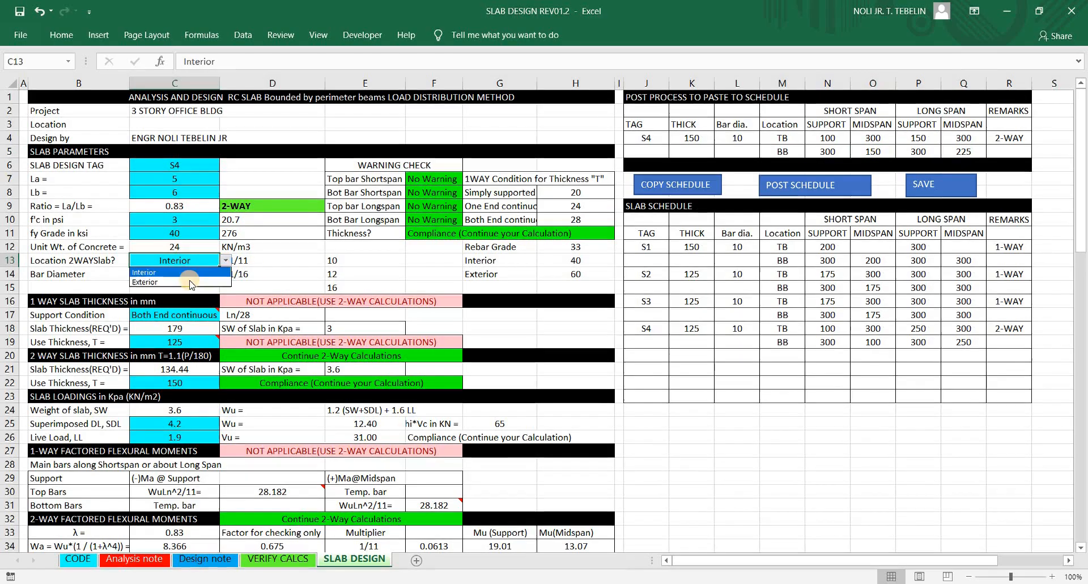
pyautogui.click(170, 282)
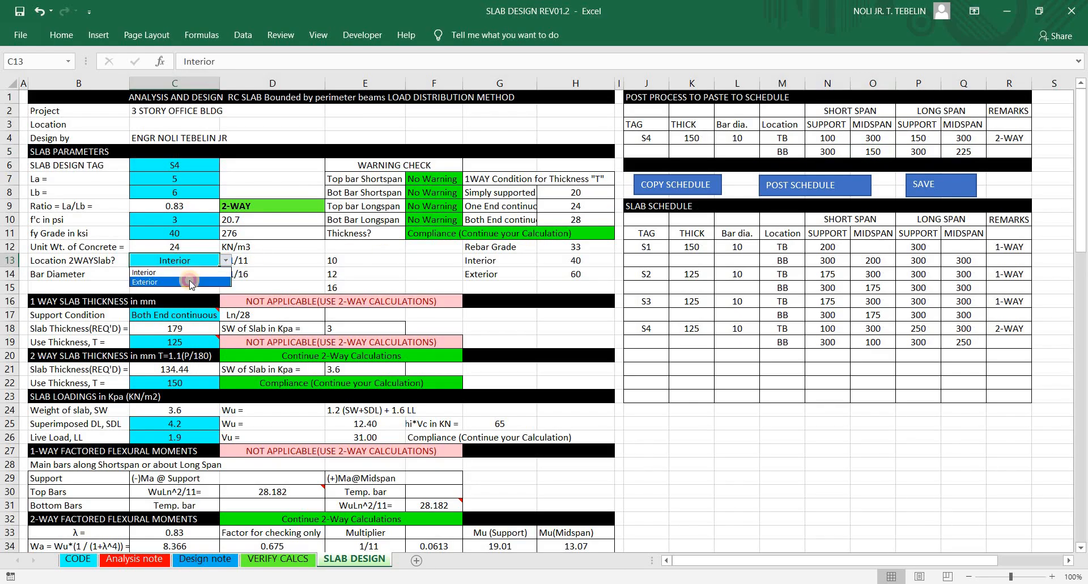
pyautogui.click(895, 151)
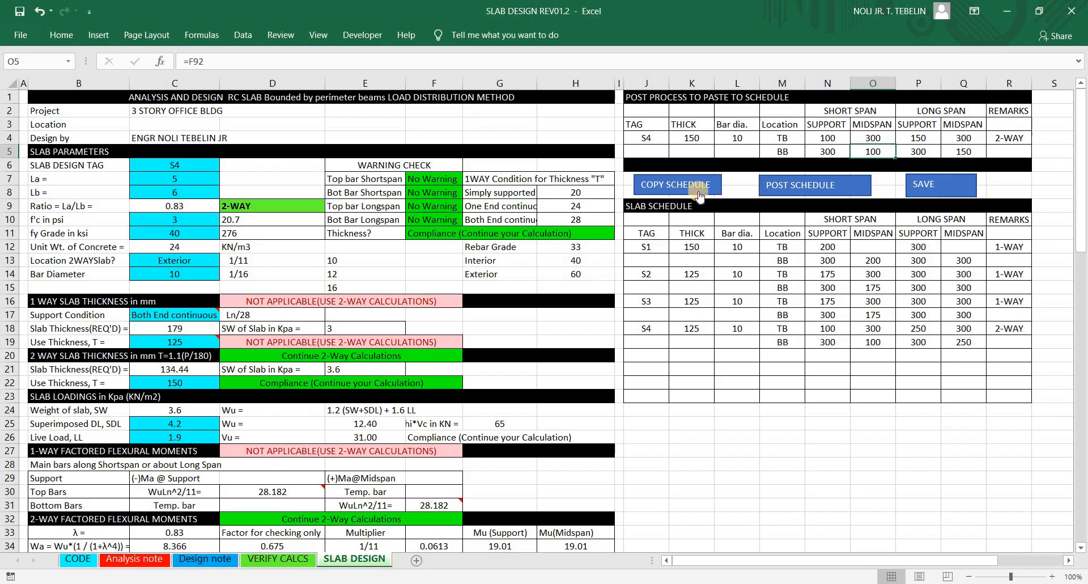
# Step: Change the slab design tag to S5
pyautogui.doubleClick(178, 166)
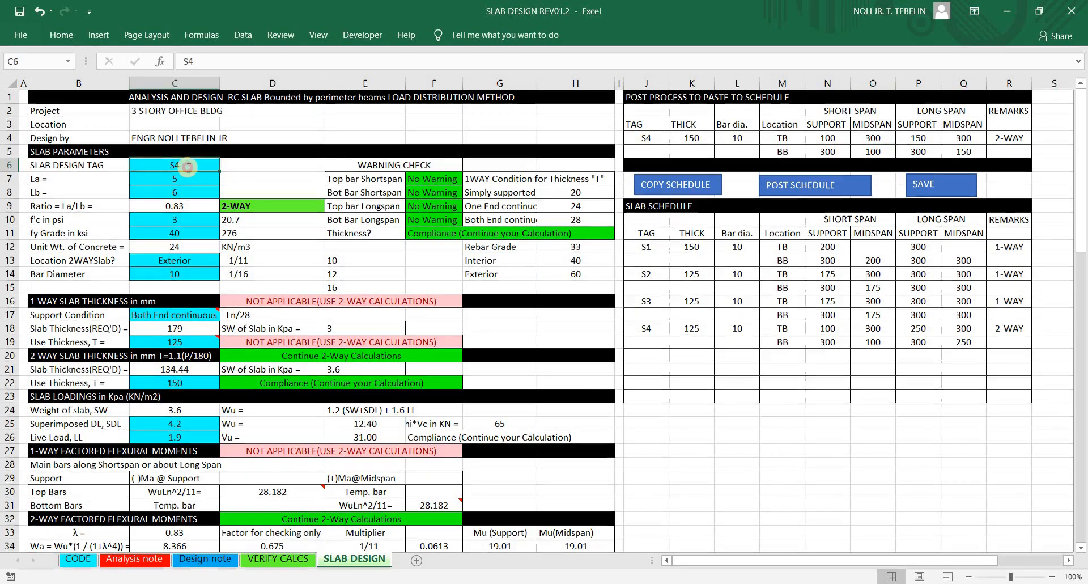
pyautogui.press('BackSpace')
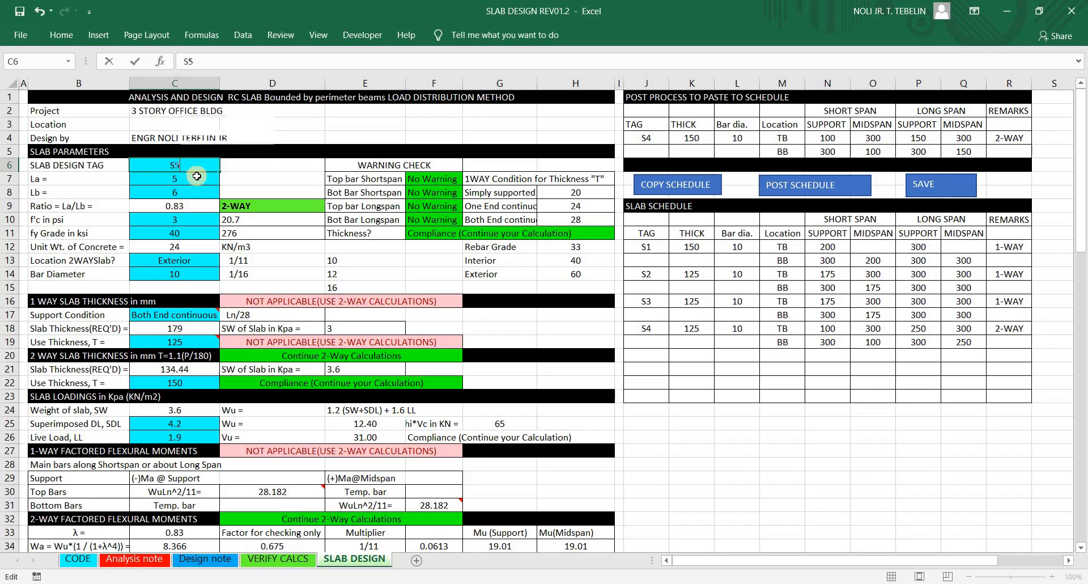
pyautogui.write('5')
pyautogui.press('Return')
# Step: Copy the S5 results, post them to the slab schedule directly below S4, and save the workbook
pyautogui.click(663, 179)
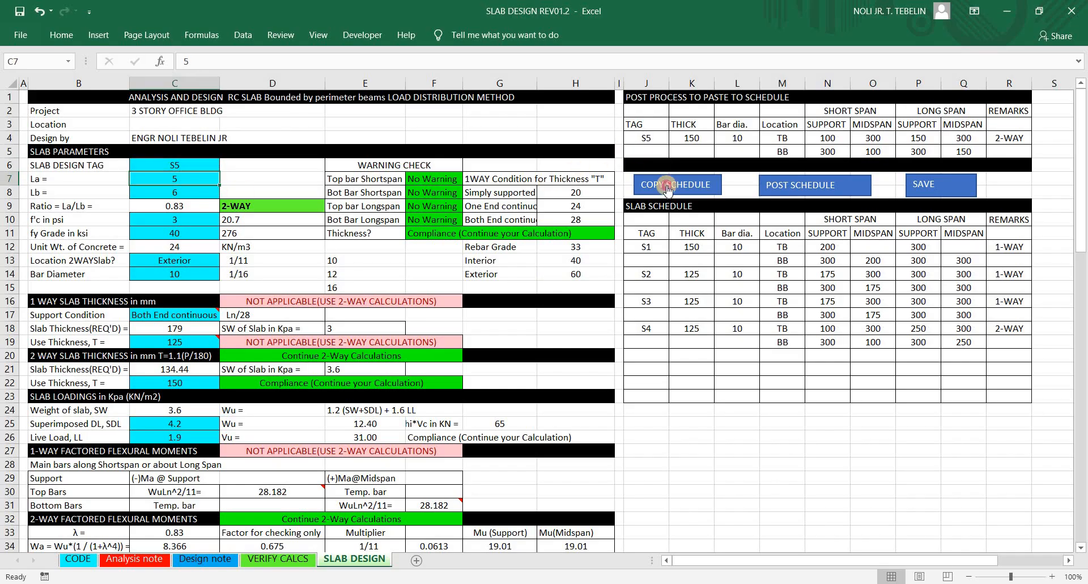
pyautogui.click(660, 360)
pyautogui.click(822, 185)
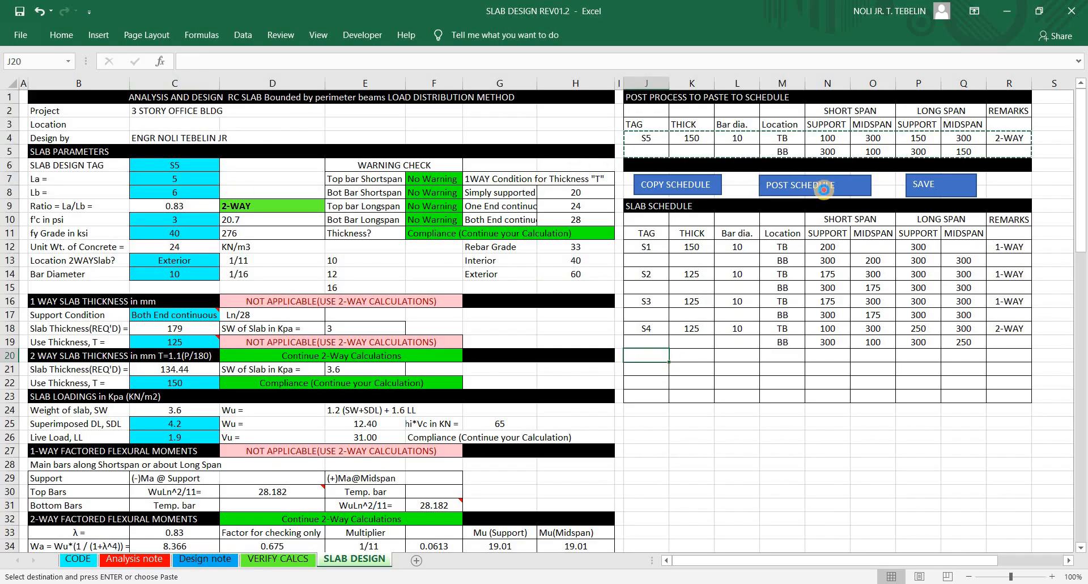
pyautogui.click(942, 192)
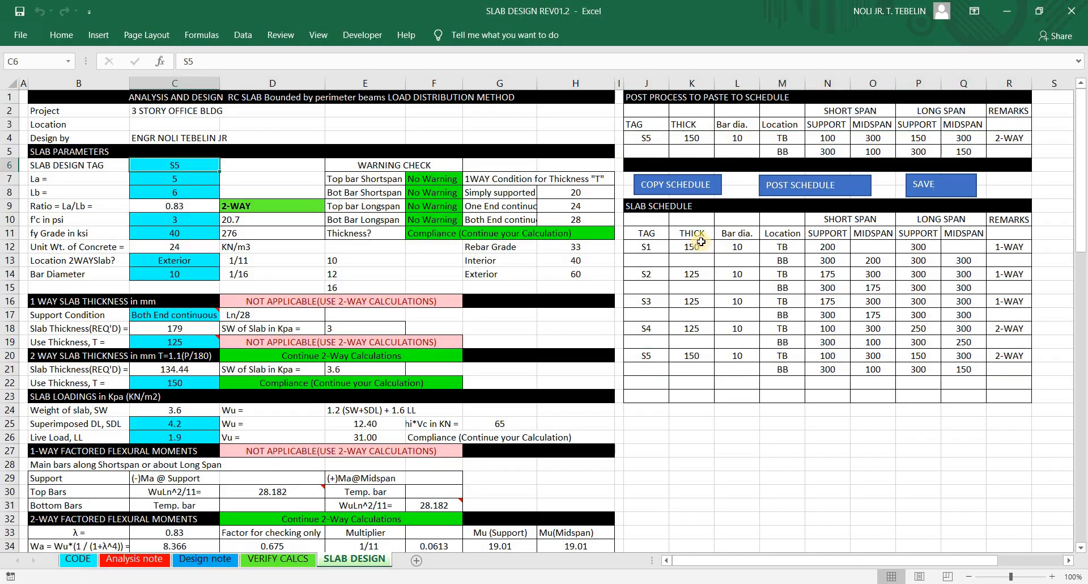
# Step: Clear S5's top-bar midspan spacings for both the short and long spans in the slab schedule
pyautogui.click(874, 356)
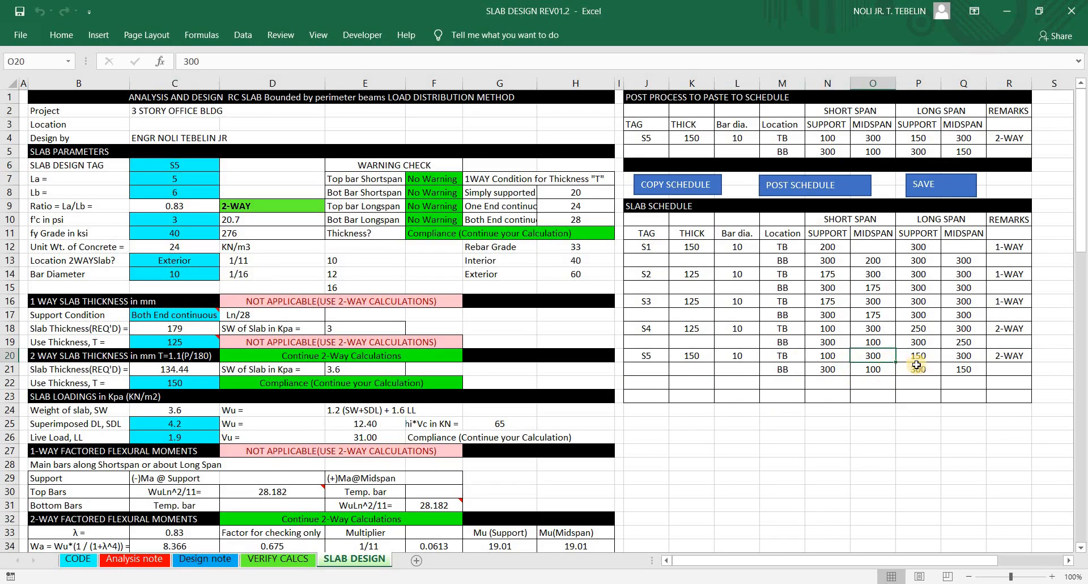
pyautogui.press('Delete')
pyautogui.click(965, 356)
pyautogui.press('Delete')
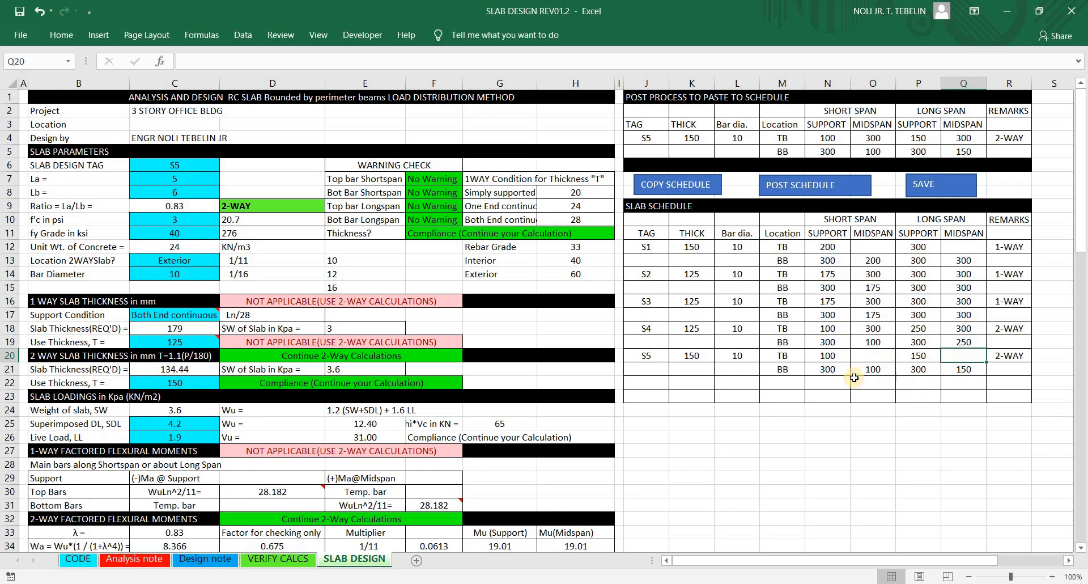
pyautogui.click(921, 369)
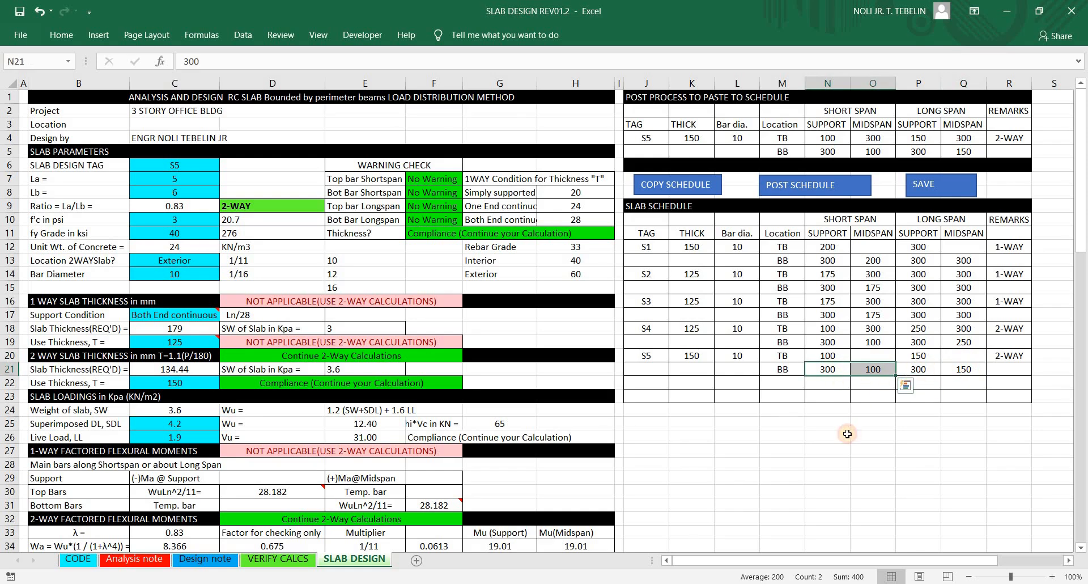
pyautogui.click(781, 462)
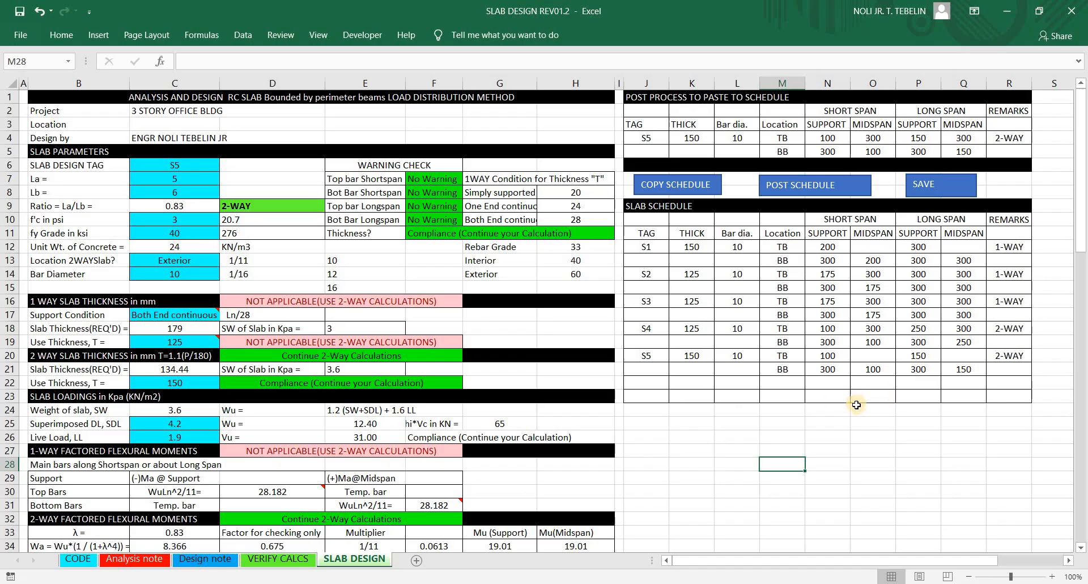
# Step: Review S5's schedule rows and clear S4's top-bar midspan spacings for the short and long spans
pyautogui.moveTo(655, 357); pyautogui.dragTo(963, 369)
pyautogui.click(880, 355)
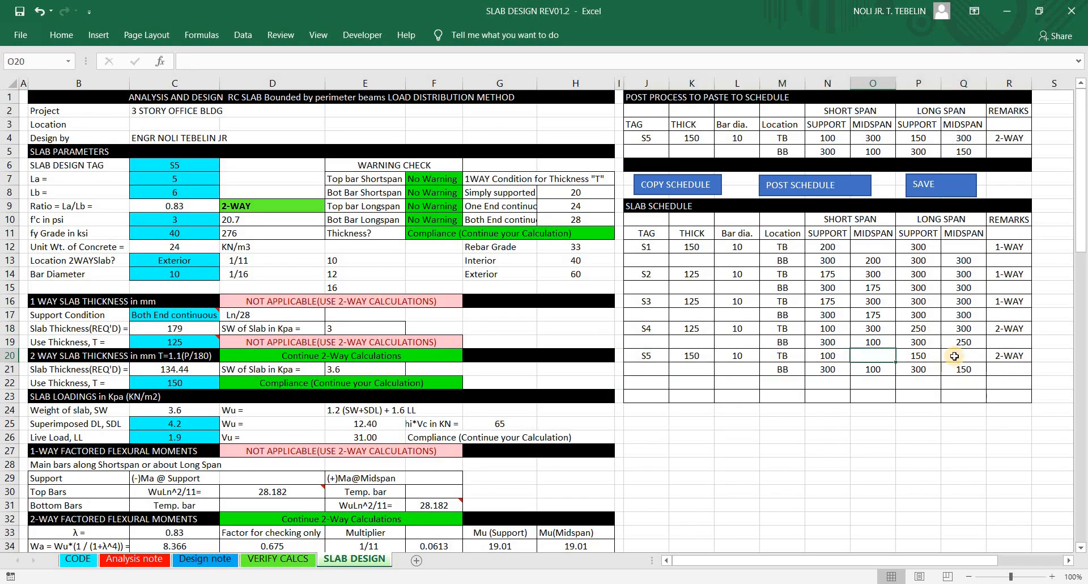
pyautogui.click(955, 356)
pyautogui.click(872, 338)
pyautogui.click(873, 329)
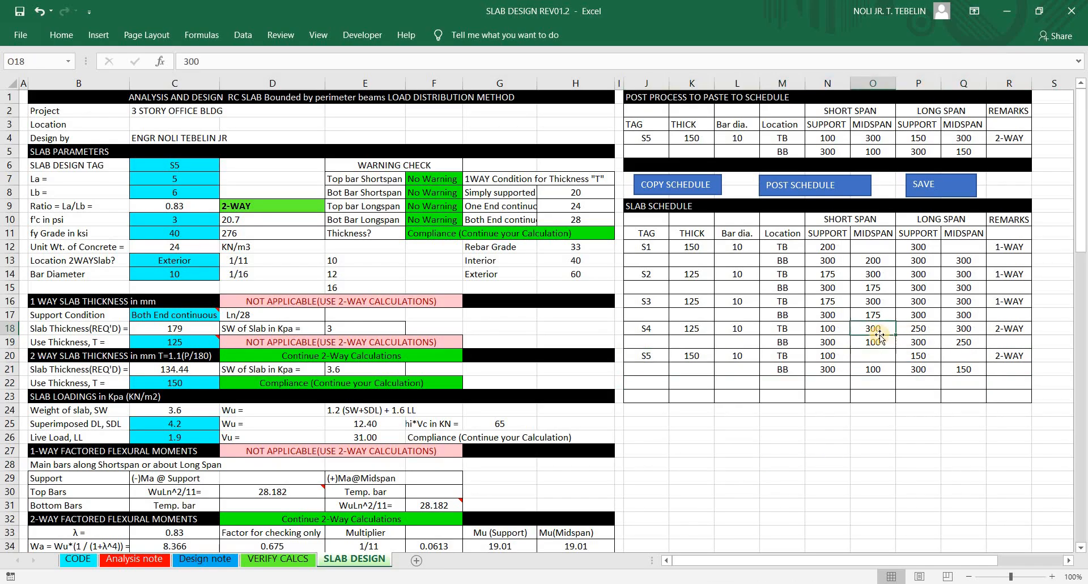
pyautogui.press('Delete')
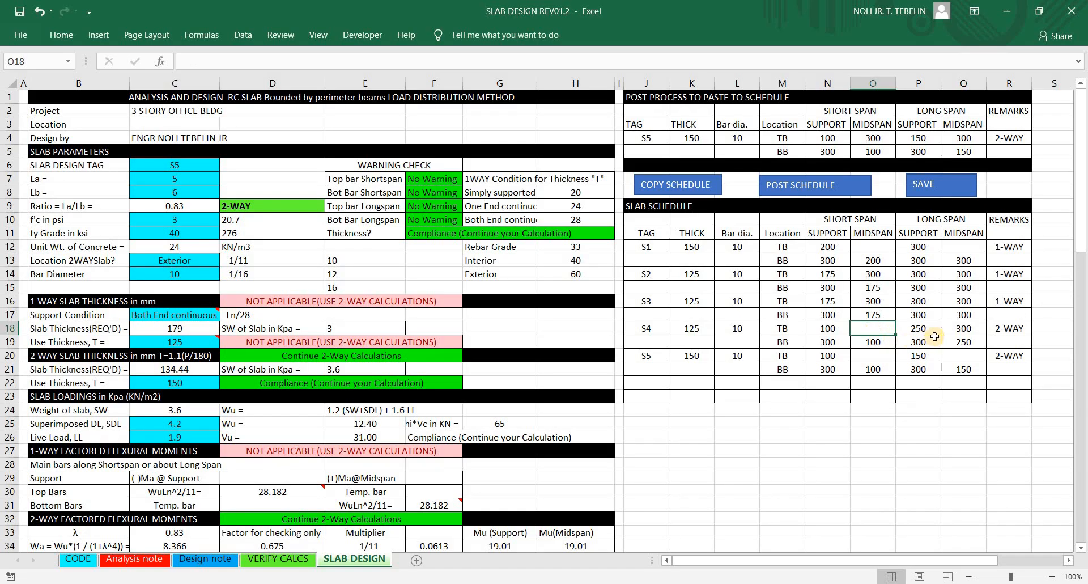
pyautogui.click(966, 330)
pyautogui.press('Delete')
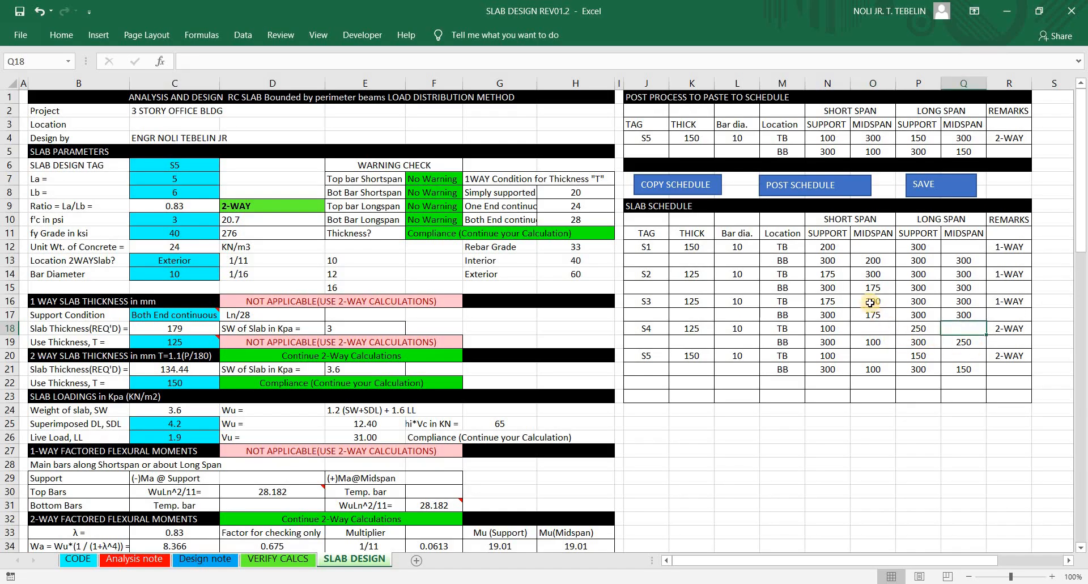
# Step: Clear the short-span and long-span top-bar midspan spacings of S3 and S2 in the slab schedule
pyautogui.click(870, 304)
pyautogui.press('Delete')
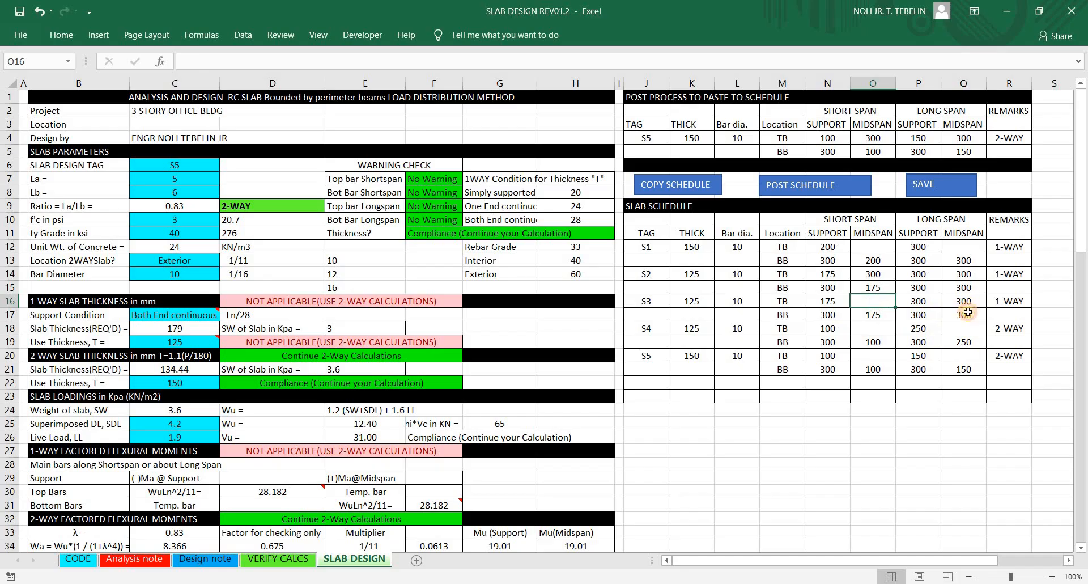
pyautogui.click(964, 303)
pyautogui.press('Delete')
pyautogui.click(878, 275)
pyautogui.press('Delete')
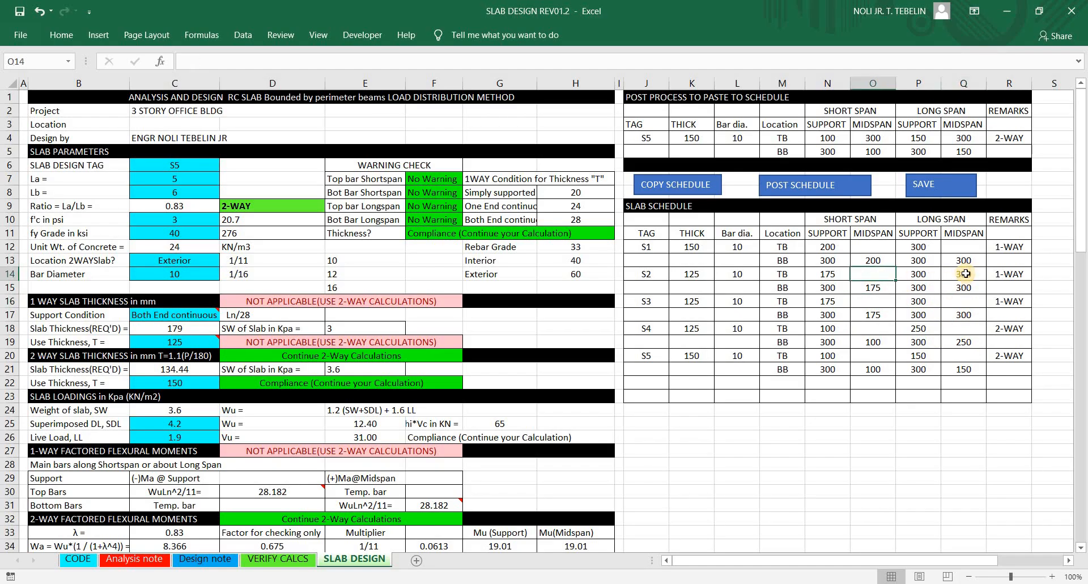
pyautogui.click(966, 274)
pyautogui.press('Delete')
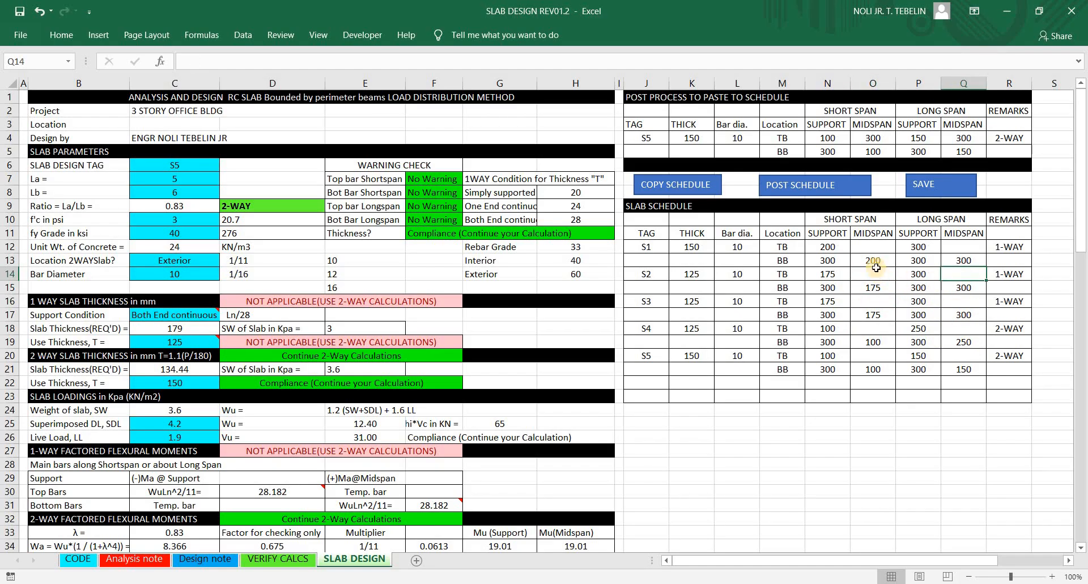
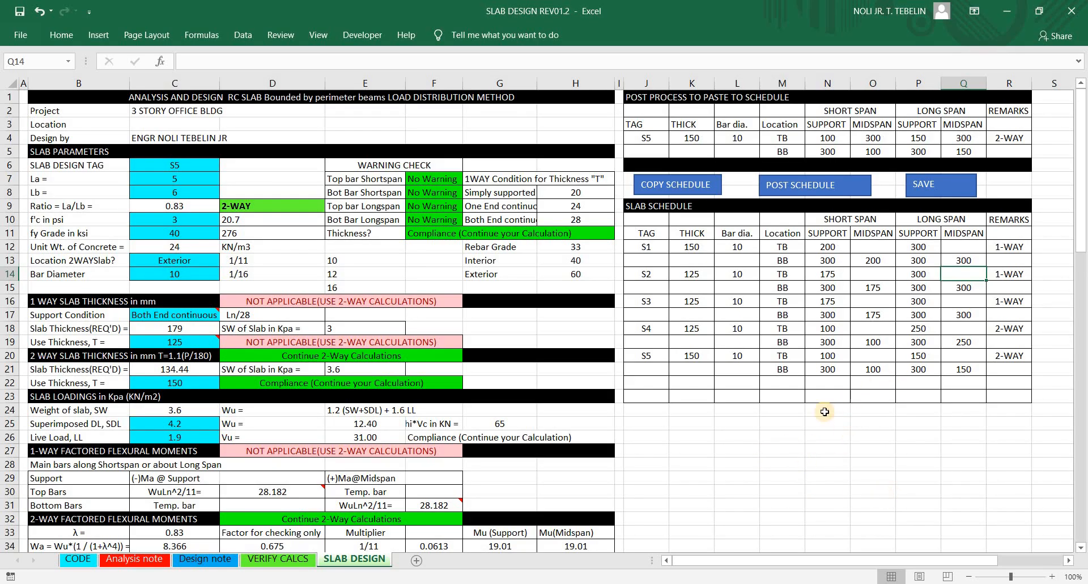
# Step: Check S5's bottom-bar support and midspan spacings for the short span in the slab schedule
pyautogui.click(840, 374)
pyautogui.hotkey('shift', 'space')
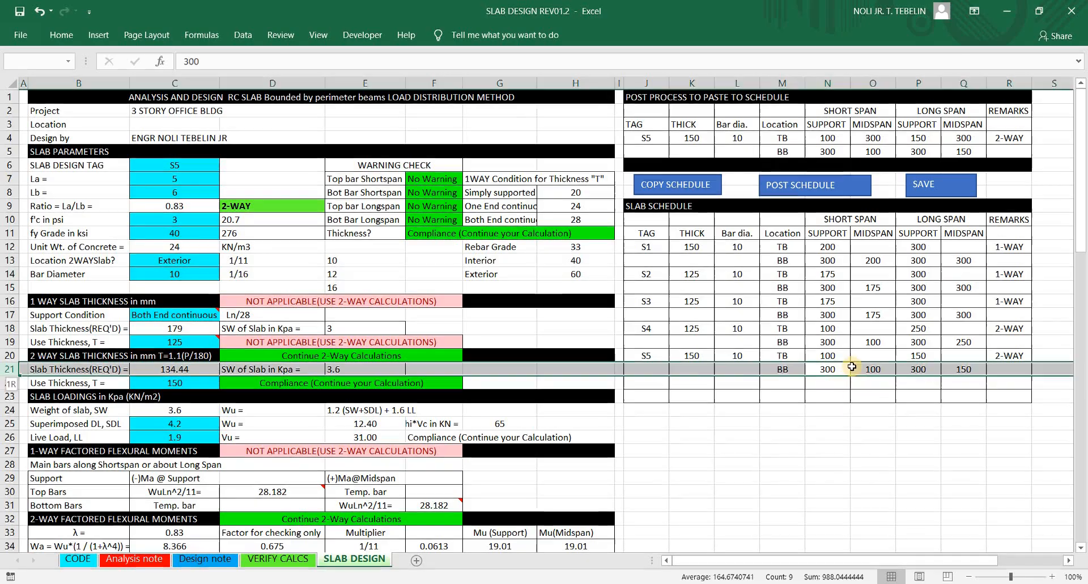
pyautogui.click(834, 375)
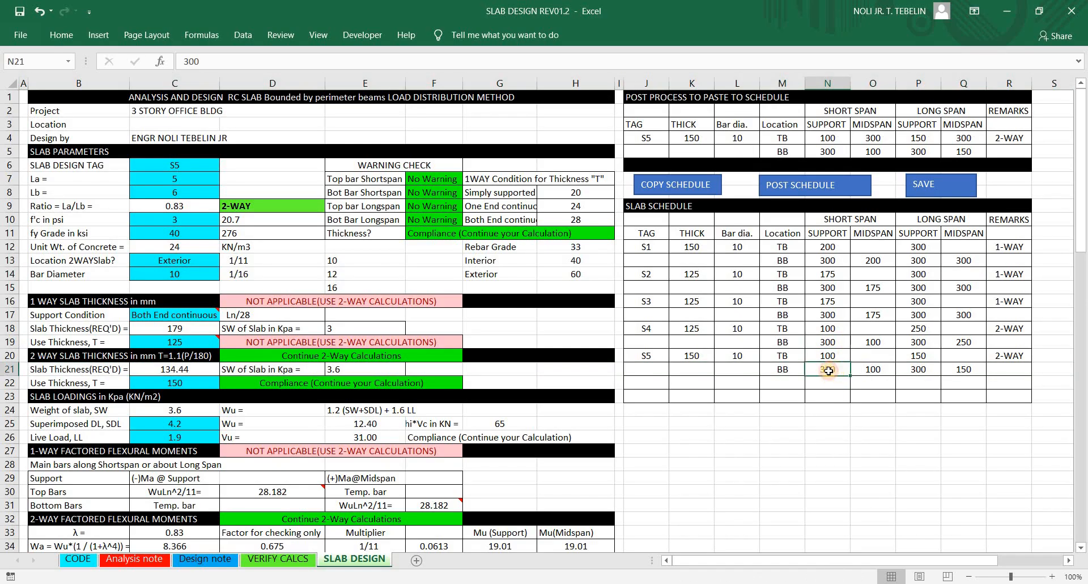
pyautogui.click(876, 371)
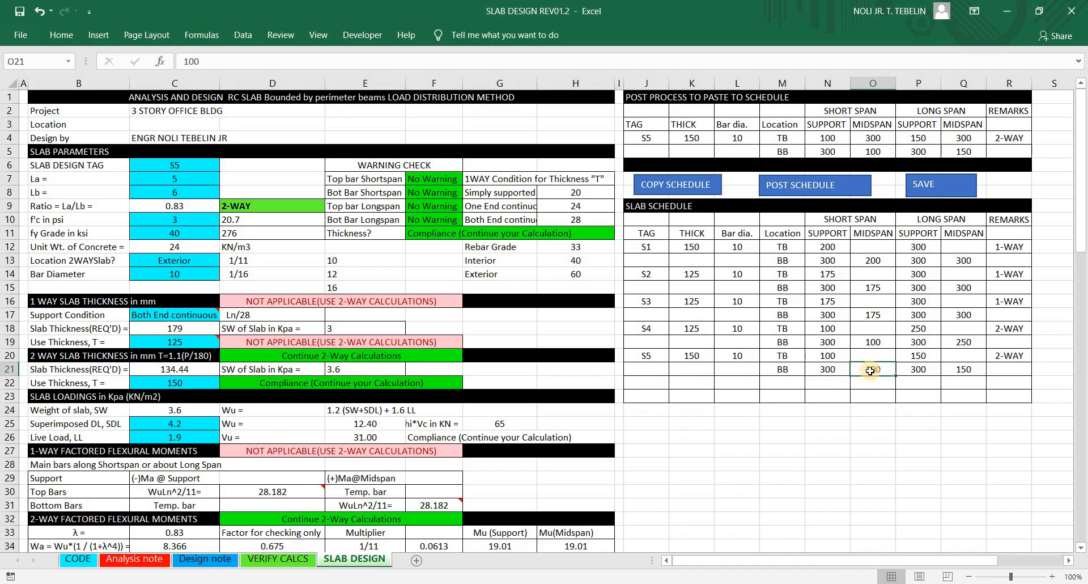
pyautogui.click(764, 468)
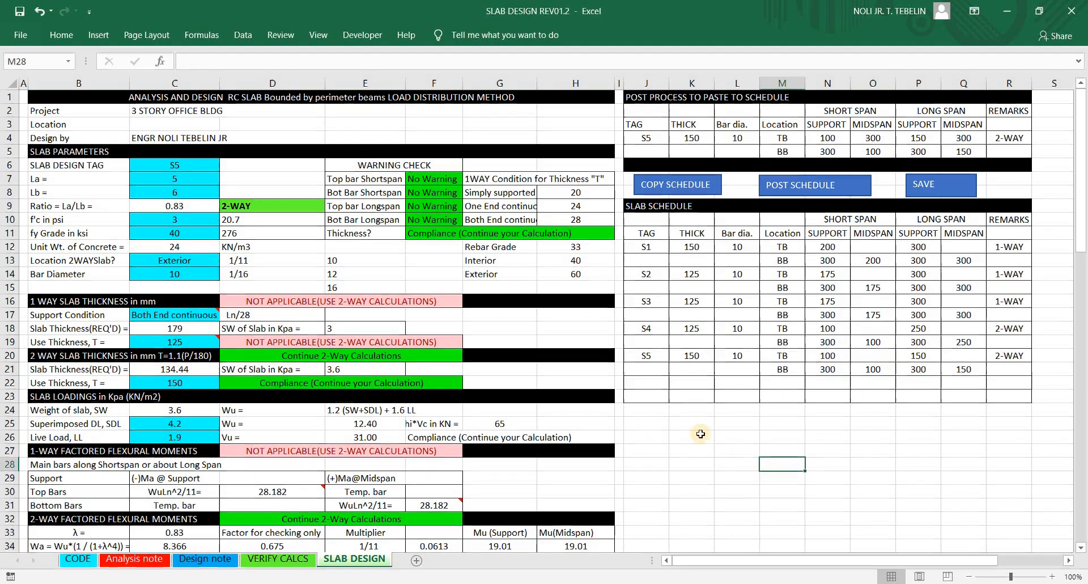
# Step: Examine the VERIFY CALCS sheet's one-way slab example from the thickness rules through the rebar calculations to the annotated bar spacing details
pyautogui.hotkey('ctrl', 'pageup')
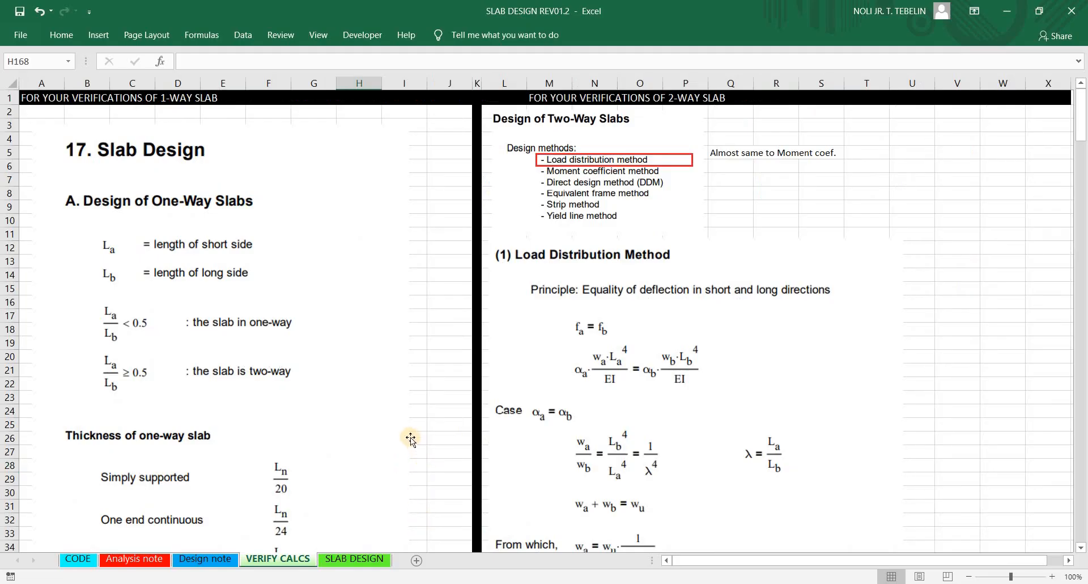
pyautogui.click(402, 367)
pyautogui.scroll(-1, 405, 369)
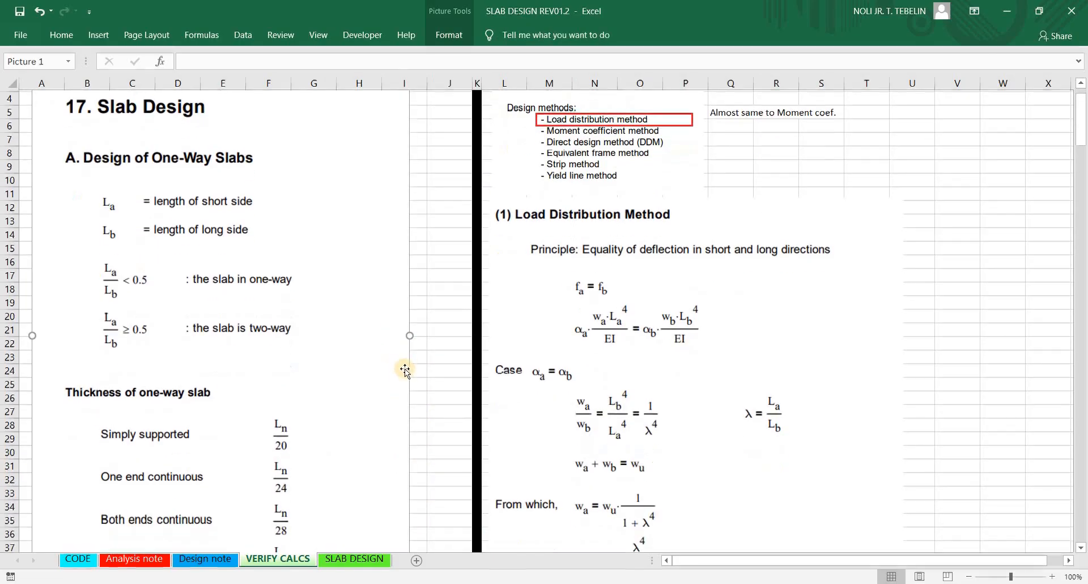
pyautogui.scroll(1, 404, 369)
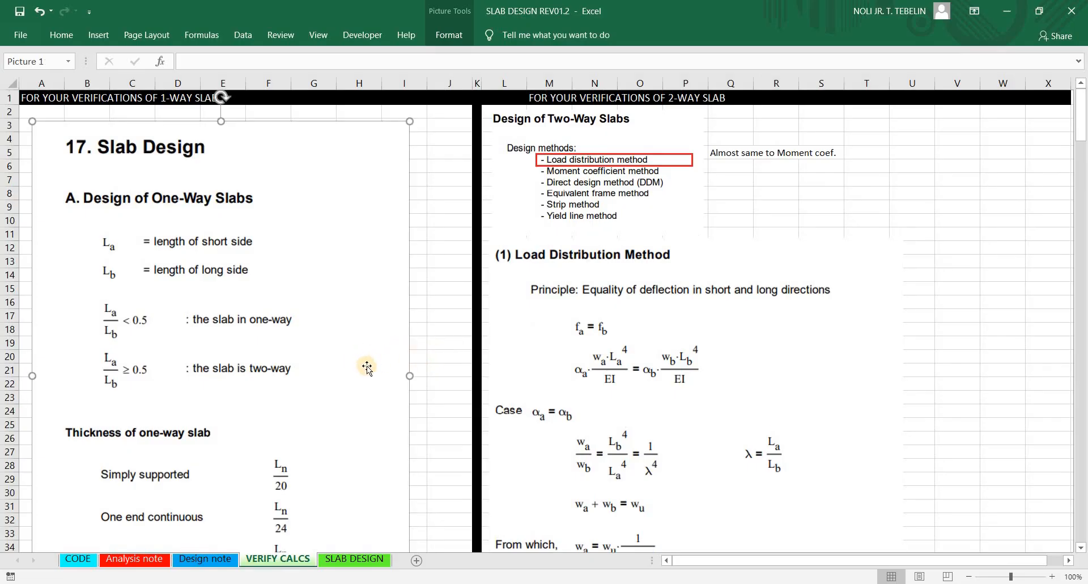
pyautogui.scroll(-8, 367, 367)
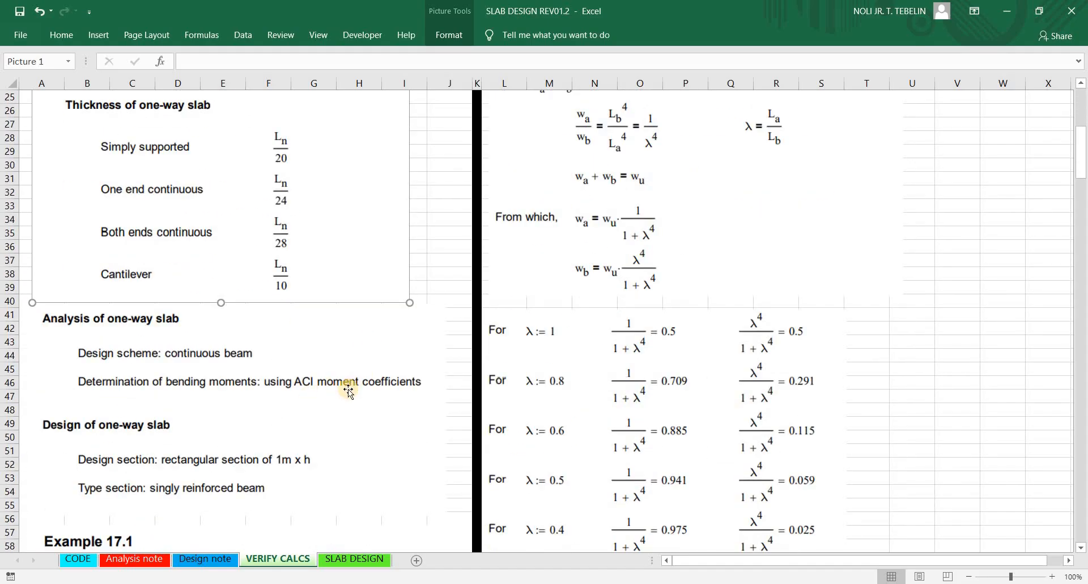
pyautogui.scroll(-11, 351, 386)
pyautogui.click(336, 381)
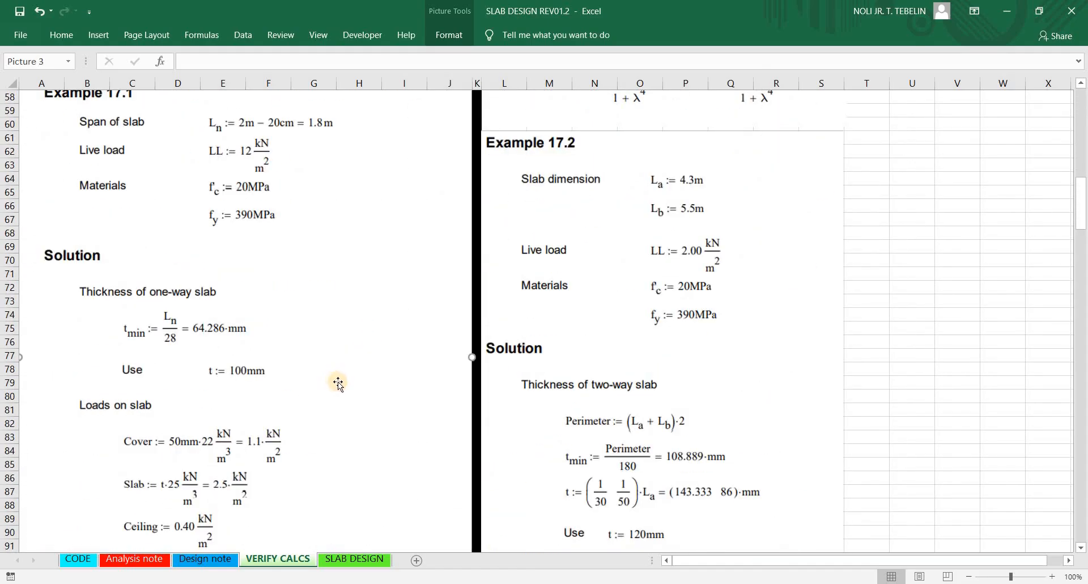
pyautogui.scroll(-20, 338, 382)
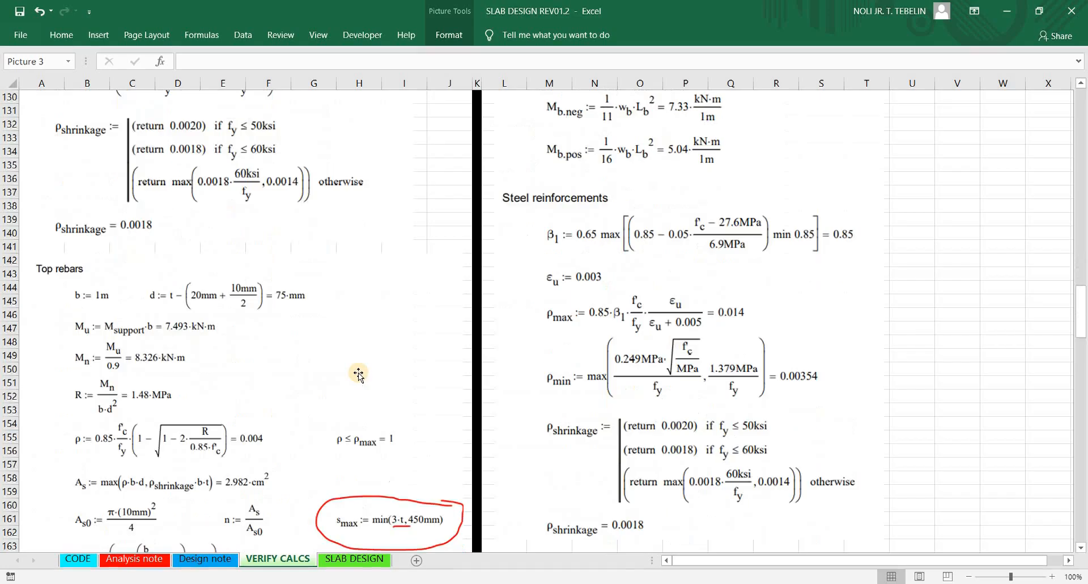
pyautogui.scroll(-16, 359, 375)
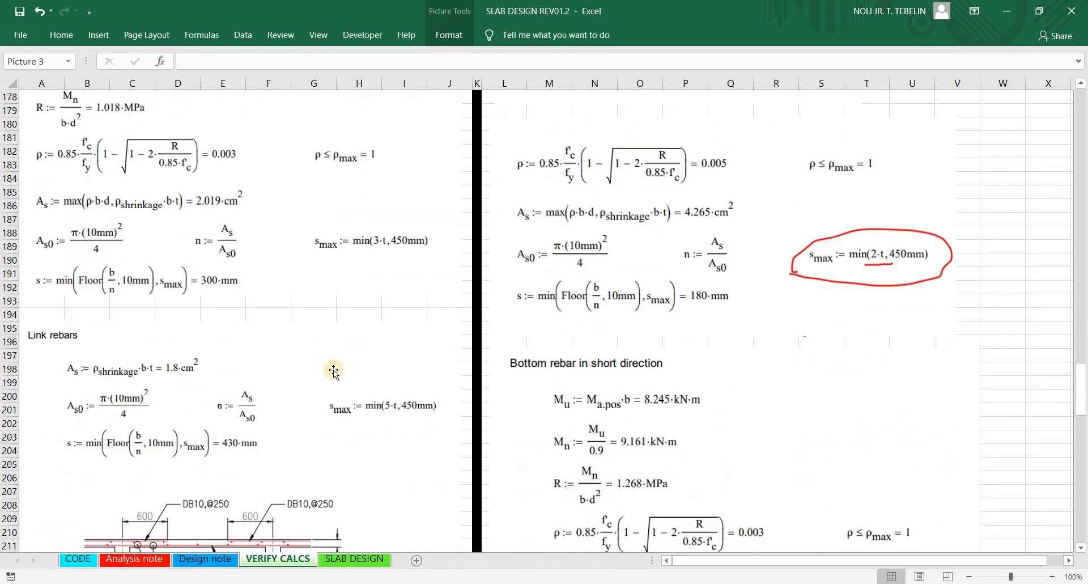
pyautogui.scroll(-7, 334, 371)
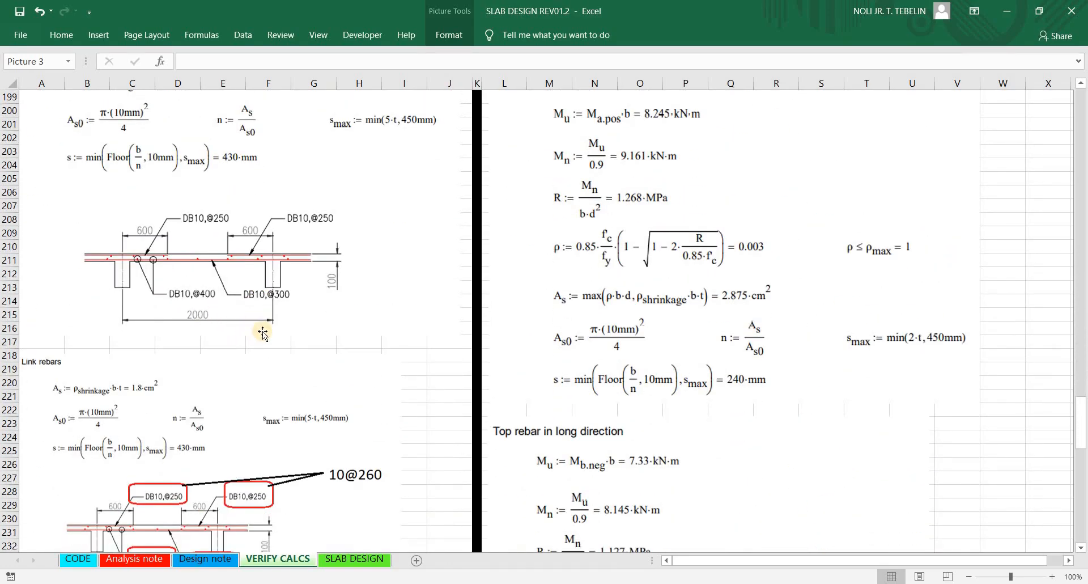
pyautogui.scroll(-3, 244, 338)
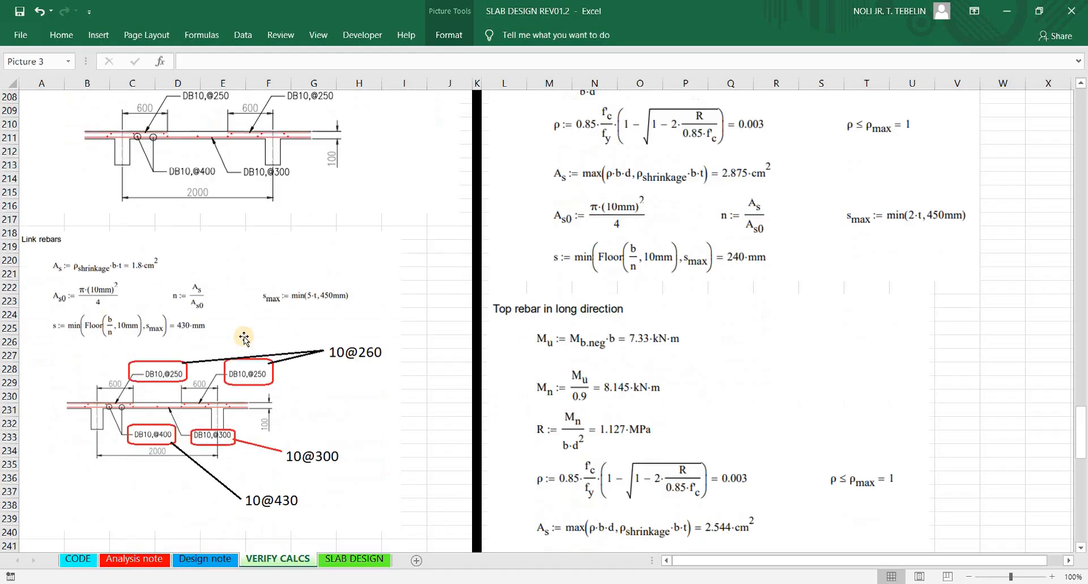
pyautogui.moveTo(386, 340)
pyautogui.mouseDown()
pyautogui.moveTo(318, 338)
pyautogui.moveTo(397, 355)
pyautogui.mouseUp()
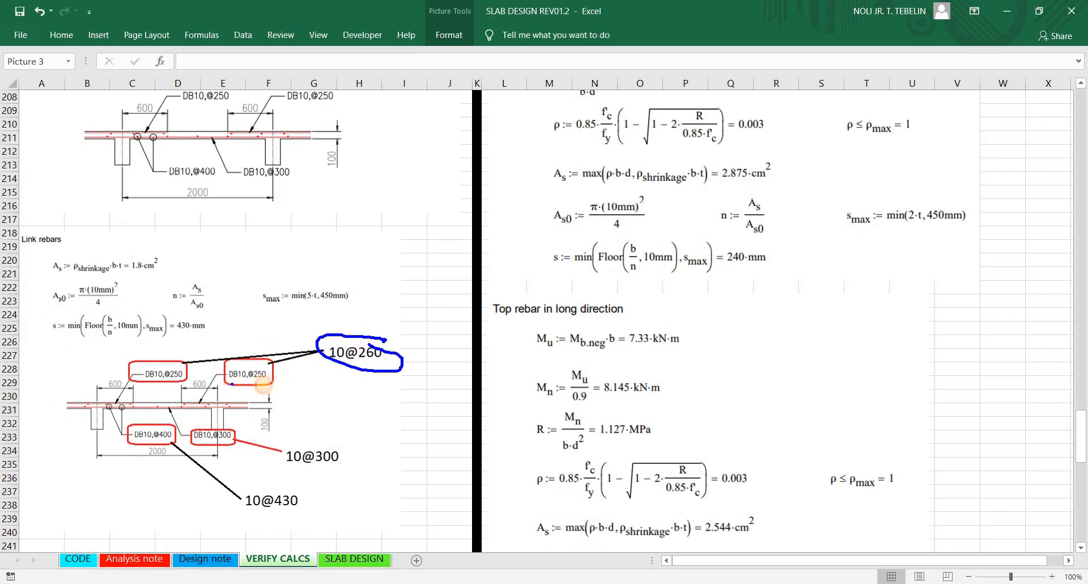
pyautogui.moveTo(238, 366)
pyautogui.mouseDown()
pyautogui.moveTo(276, 374)
pyautogui.moveTo(227, 385)
pyautogui.mouseUp()
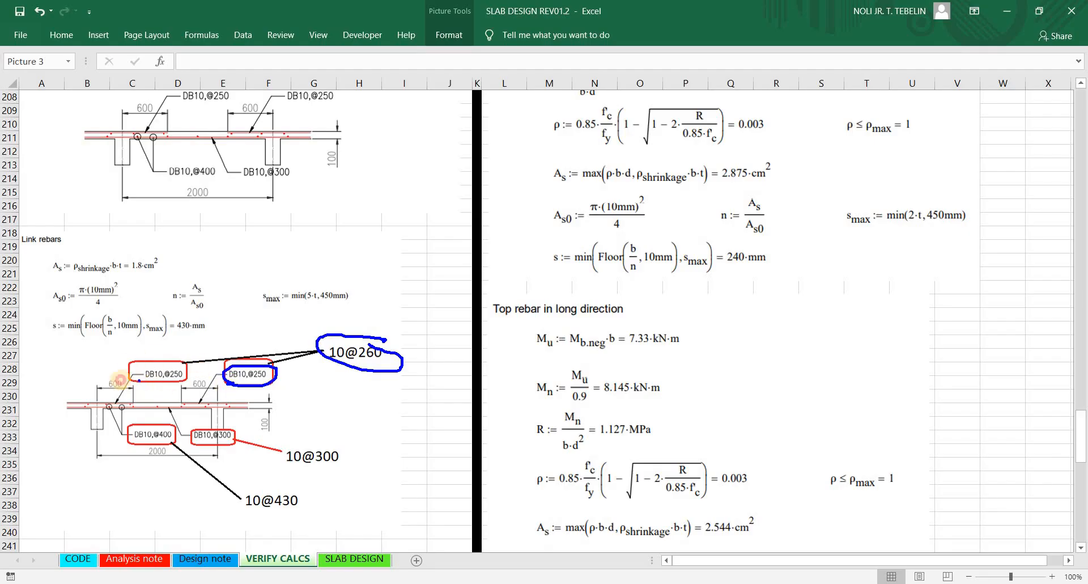
pyautogui.moveTo(132, 381); pyautogui.dragTo(122, 379)
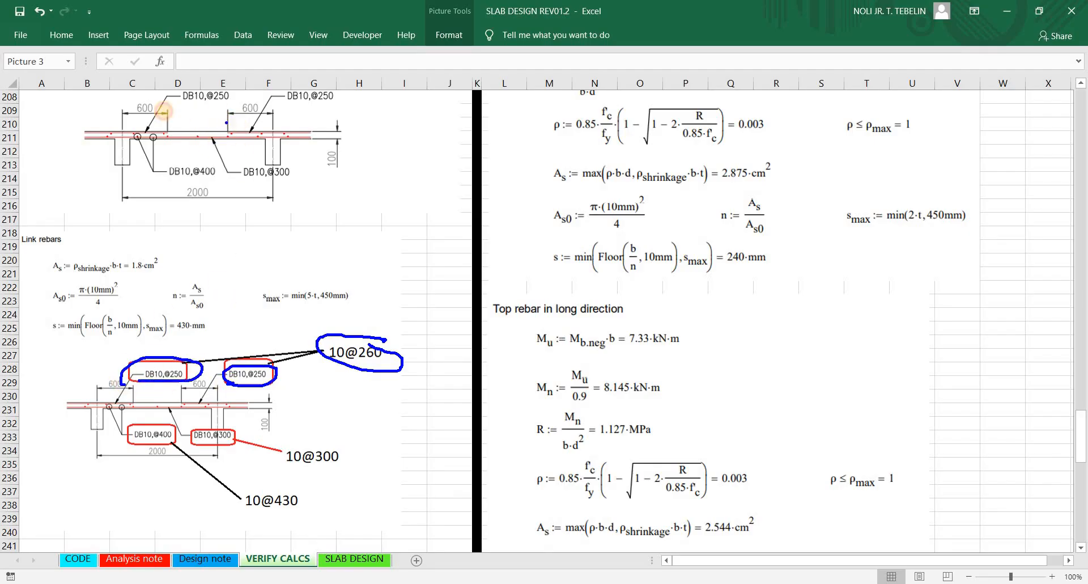
pyautogui.moveTo(241, 121)
pyautogui.mouseDown()
pyautogui.moveTo(170, 111)
pyautogui.moveTo(249, 149)
pyautogui.mouseUp()
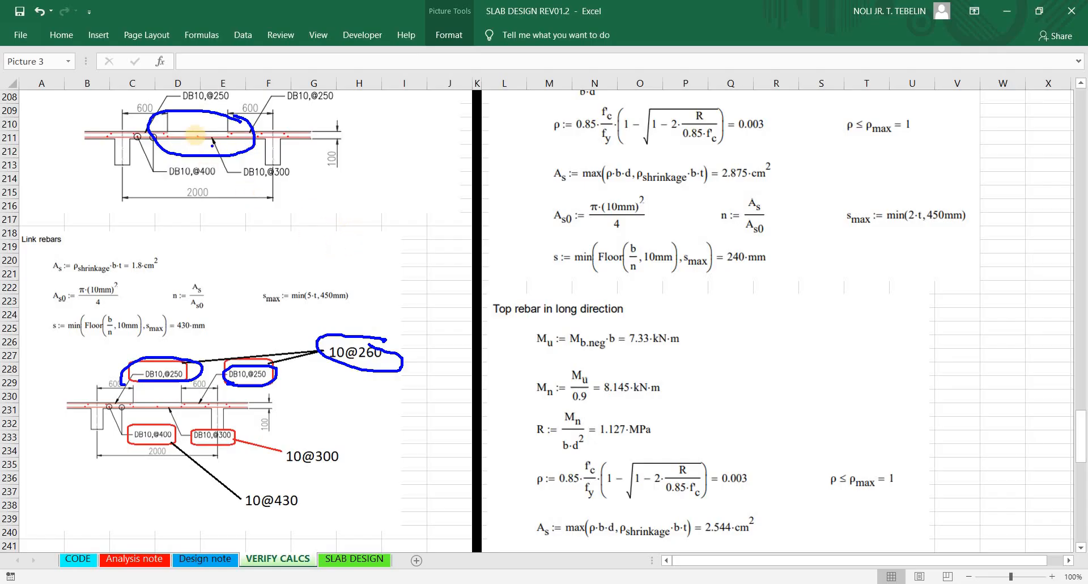
pyautogui.moveTo(202, 126)
pyautogui.mouseDown()
pyautogui.moveTo(193, 132)
pyautogui.moveTo(253, 141)
pyautogui.mouseUp()
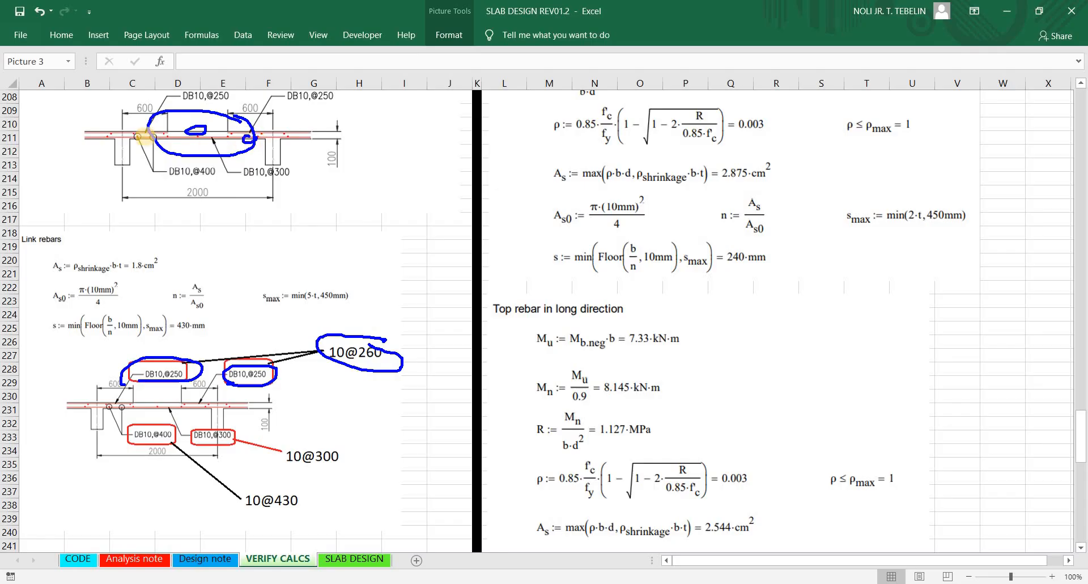
pyautogui.click(537, 301)
pyautogui.press('Escape')
# Step: Examine the two-way example's top and bottom rebar calculations in the long direction and its shrinkage rebar calculation
pyautogui.click(657, 358)
pyautogui.scroll(-9, 652, 369)
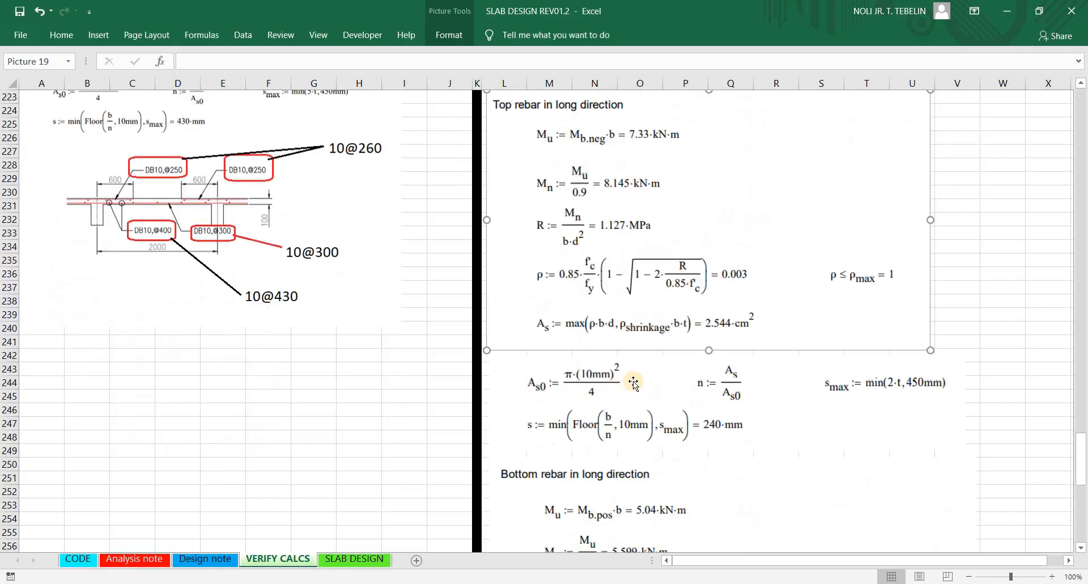
pyautogui.scroll(-5, 648, 387)
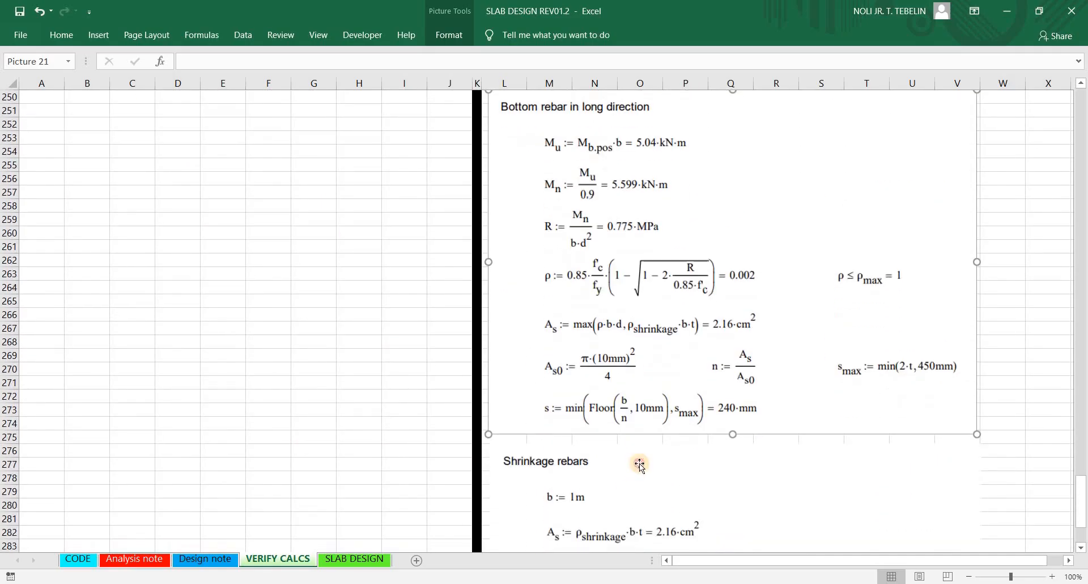
pyautogui.click(637, 462)
pyautogui.scroll(-4, 660, 412)
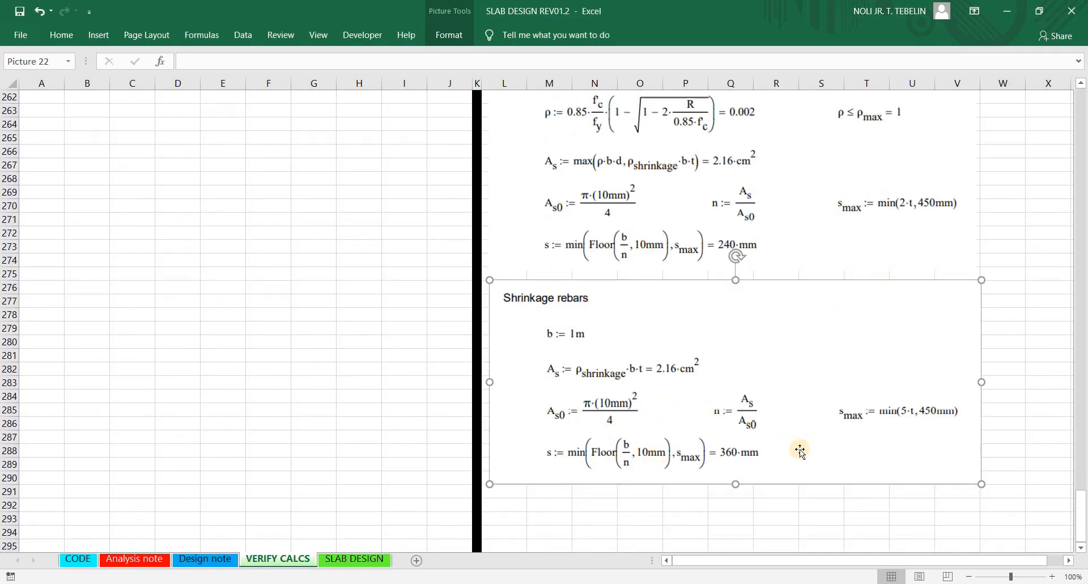
pyautogui.scroll(18, 783, 448)
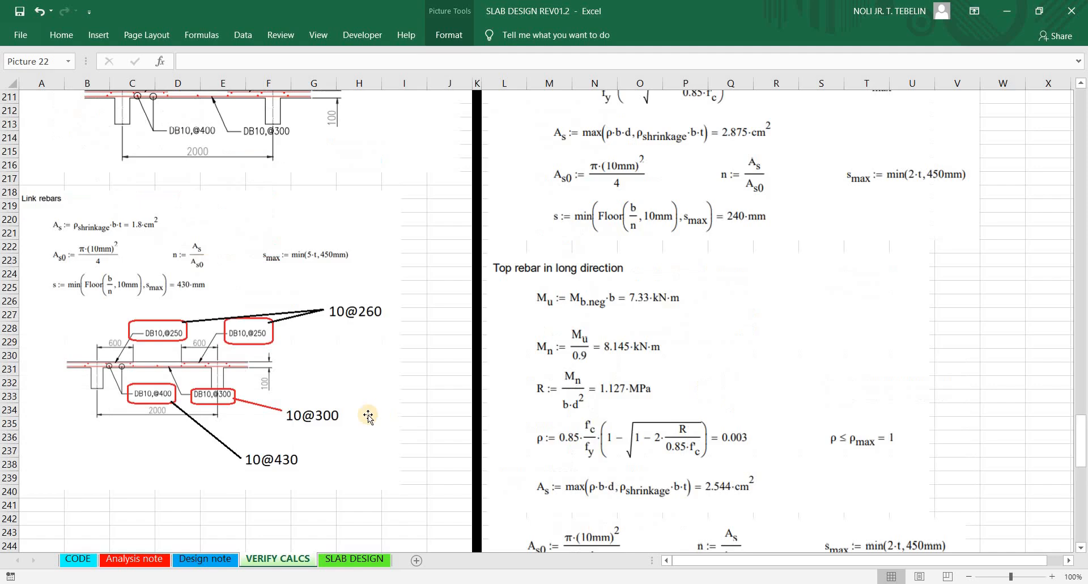
# Step: Mark the 5·t term of the maximum spacing formula in the one-way example's link rebar calculation
pyautogui.click(310, 337)
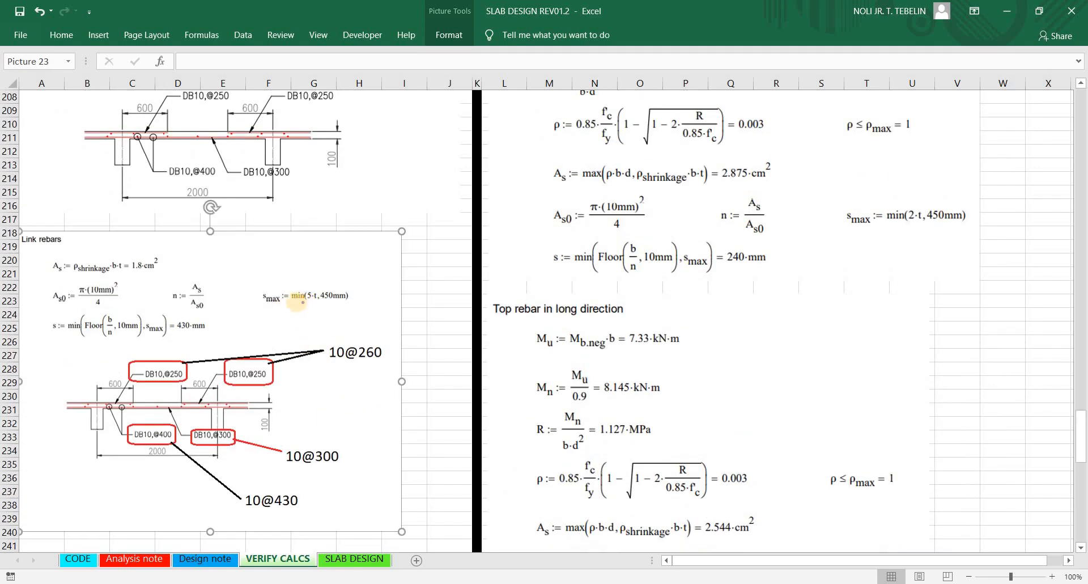
pyautogui.moveTo(306, 285); pyautogui.dragTo(300, 304)
pyautogui.moveTo(351, 282)
pyautogui.mouseDown()
pyautogui.moveTo(348, 302)
pyautogui.moveTo(349, 284)
pyautogui.mouseUp()
pyautogui.scroll(7, 325, 366)
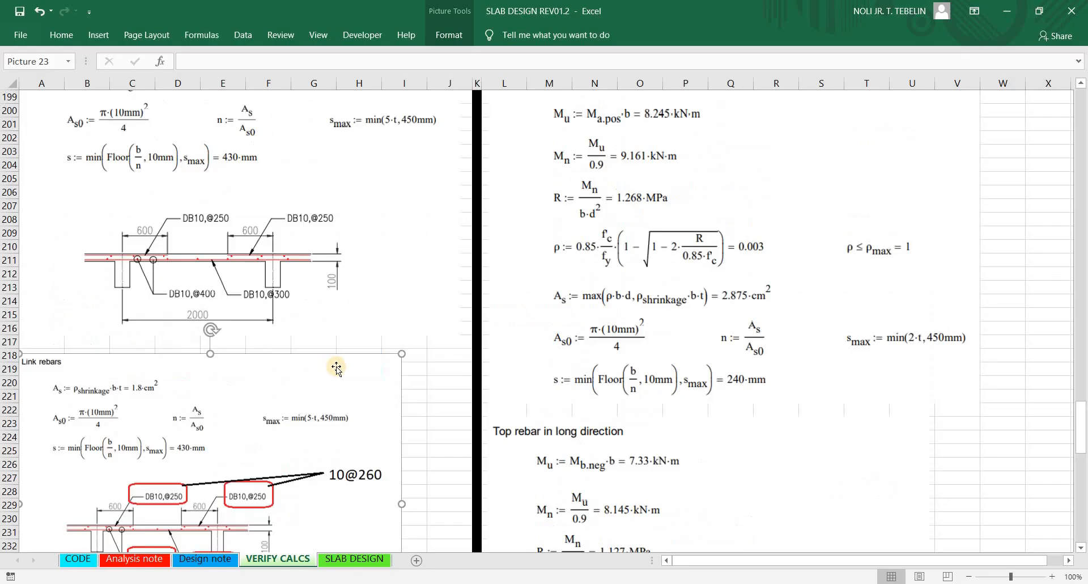
pyautogui.click(430, 332)
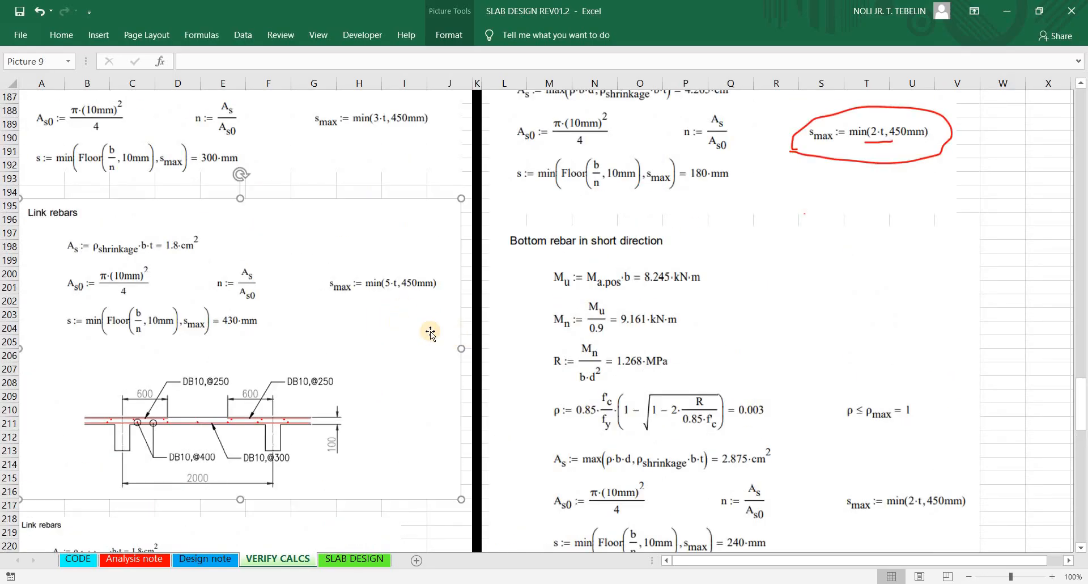
pyautogui.scroll(-4, 513, 351)
pyautogui.scroll(6, 409, 365)
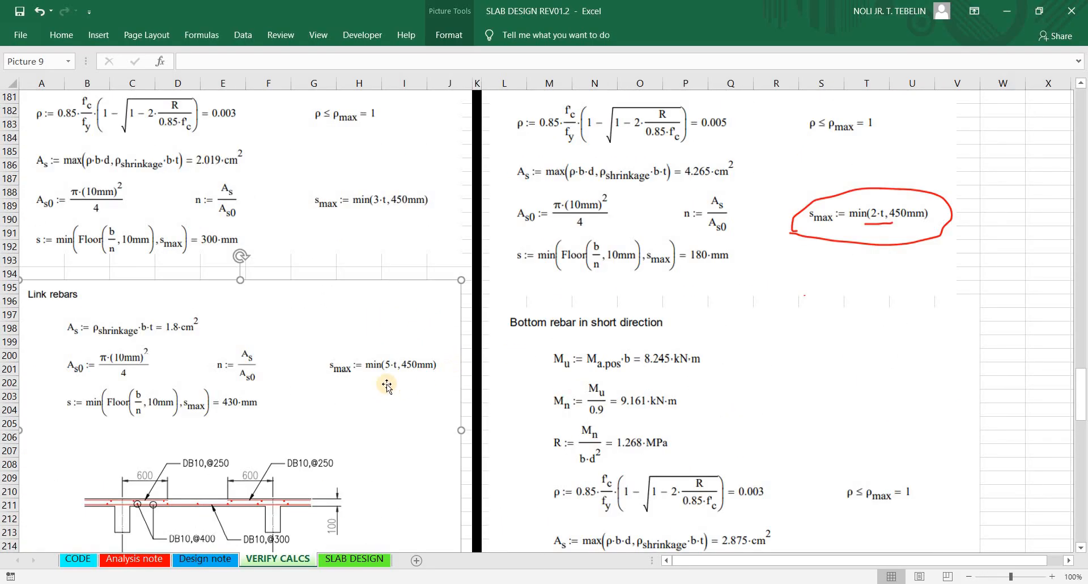
pyautogui.click(391, 365)
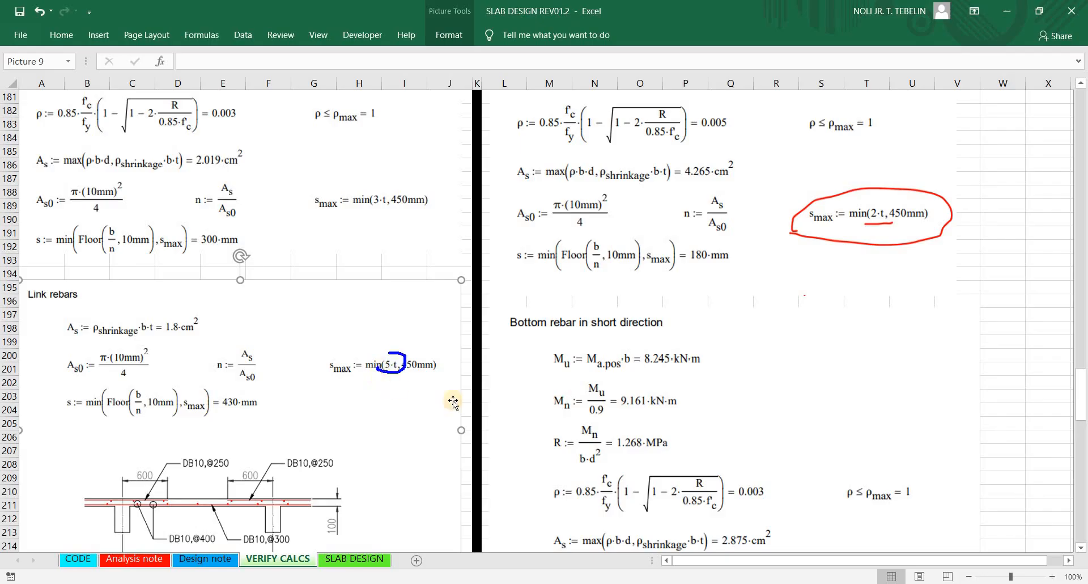
# Step: Examine the two-way slab method and Example 17.2 from the load distribution principle through to the short-direction top rebar spacing
pyautogui.scroll(-3, 809, 380)
pyautogui.scroll(-5, 809, 380)
pyautogui.click(773, 368)
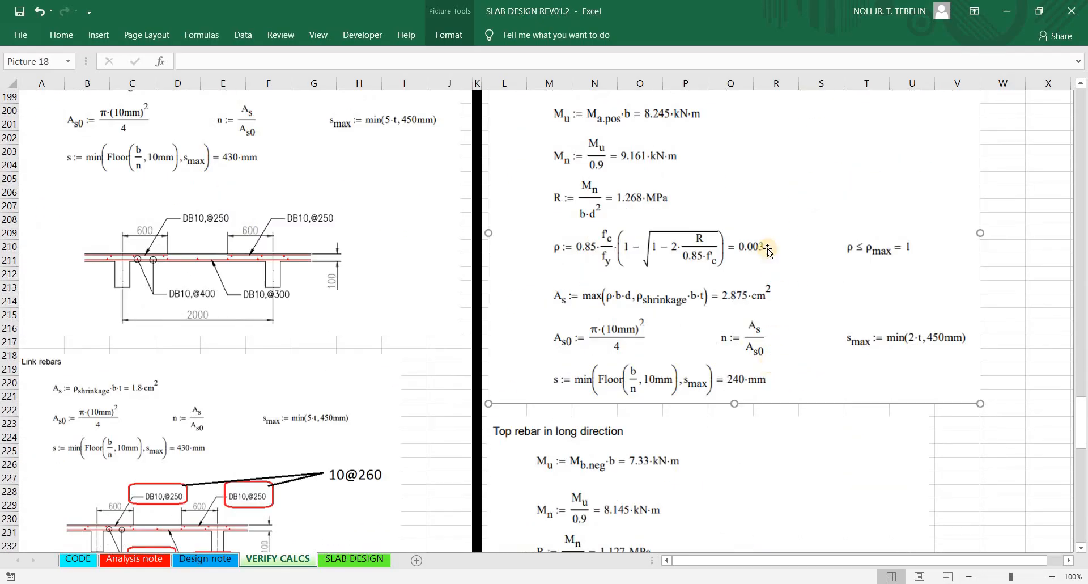
pyautogui.scroll(20, 785, 255)
pyautogui.scroll(20, 796, 261)
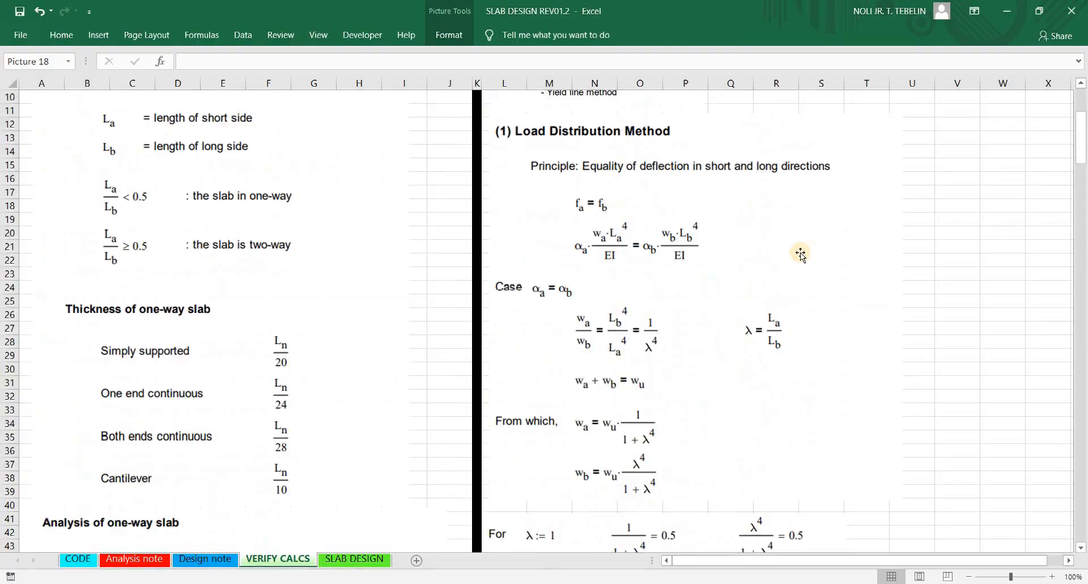
pyautogui.click(687, 370)
pyautogui.scroll(-8, 689, 379)
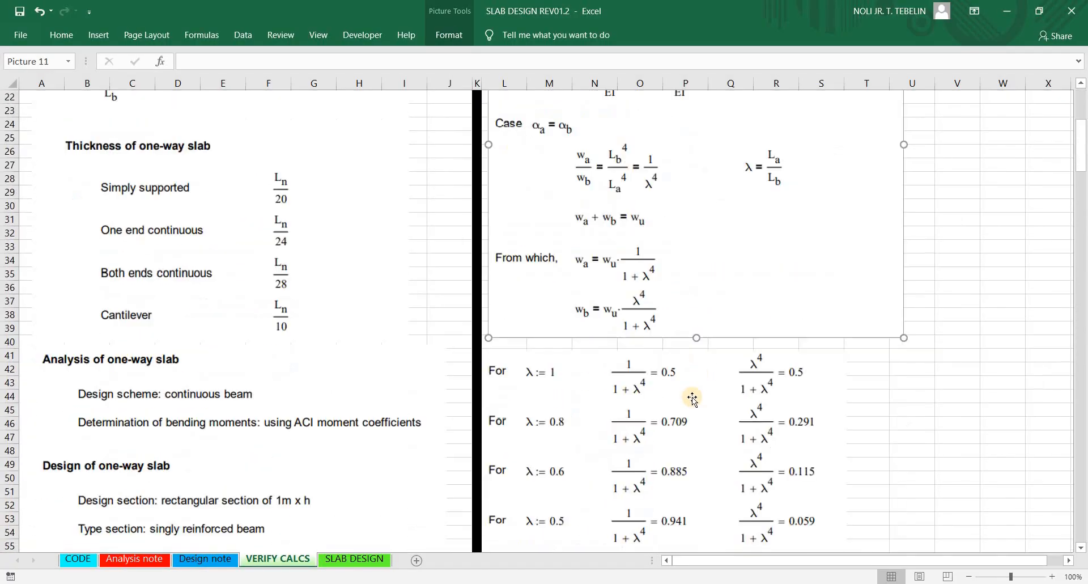
pyautogui.click(691, 391)
pyautogui.scroll(-5, 680, 391)
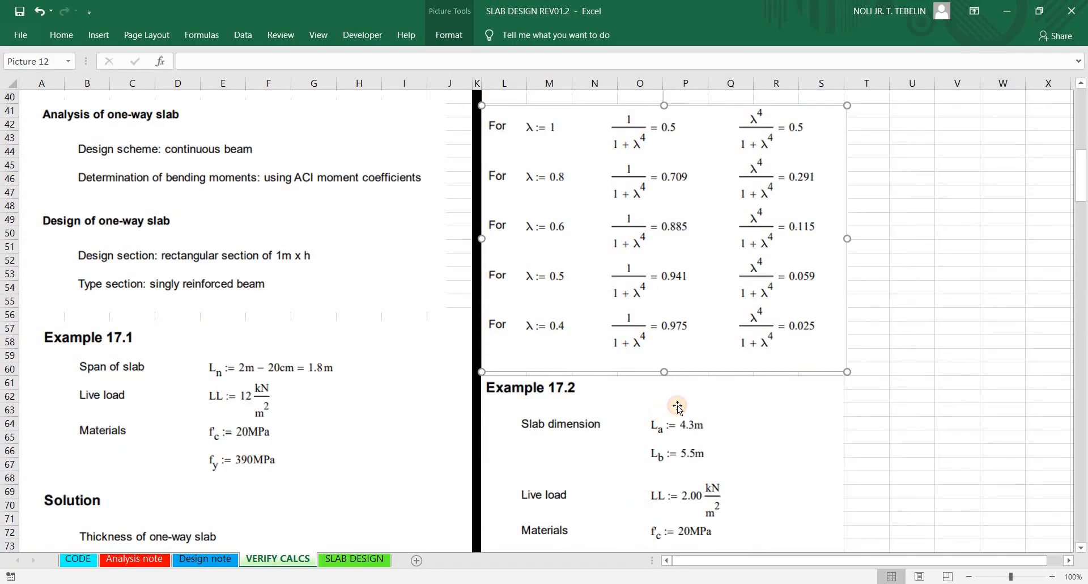
pyautogui.click(667, 407)
pyautogui.scroll(-4, 687, 403)
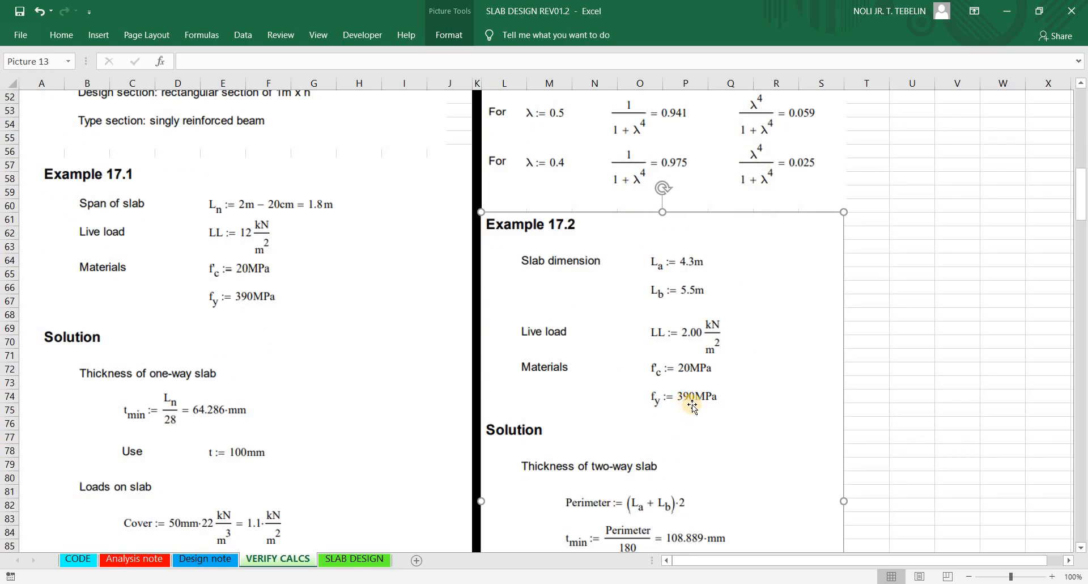
pyautogui.scroll(-2, 693, 404)
pyautogui.scroll(-12, 711, 417)
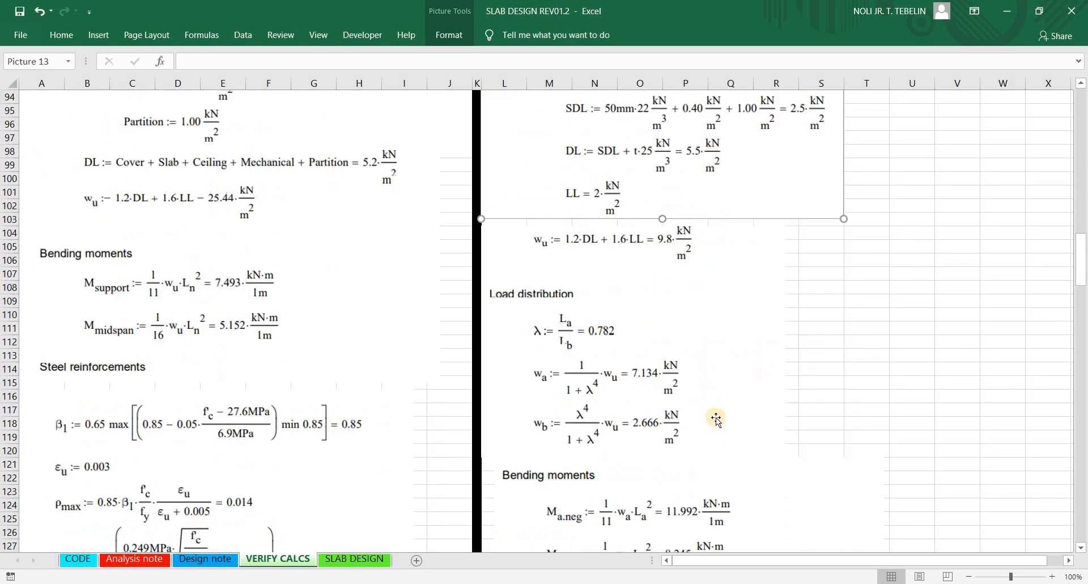
pyautogui.scroll(-20, 717, 418)
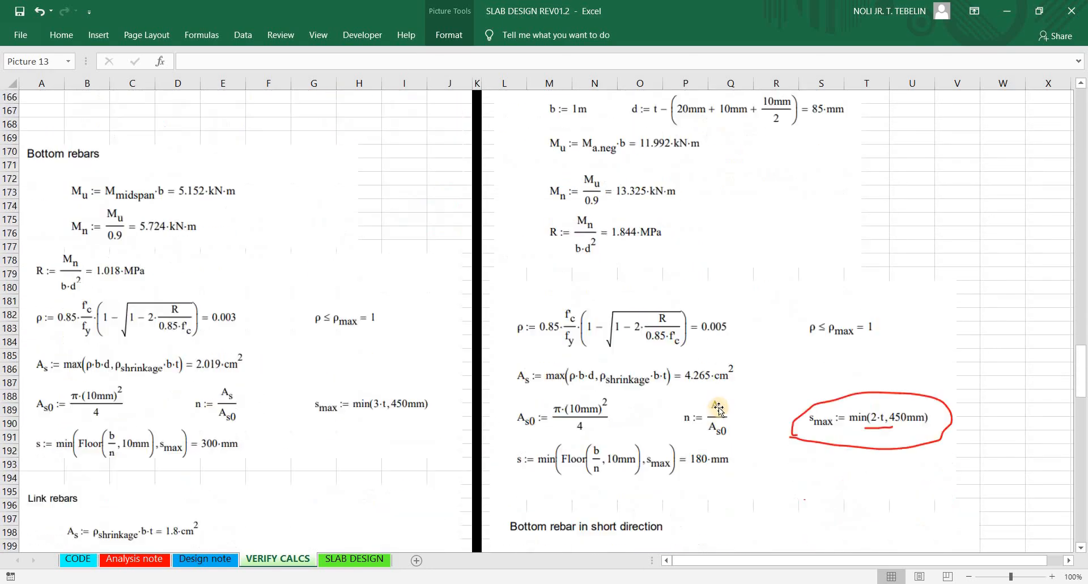
# Step: Circle the 6.9MPa divisor in the two-way example's β1 formula and write 7 beside it
pyautogui.scroll(11, 718, 408)
pyautogui.click(720, 221)
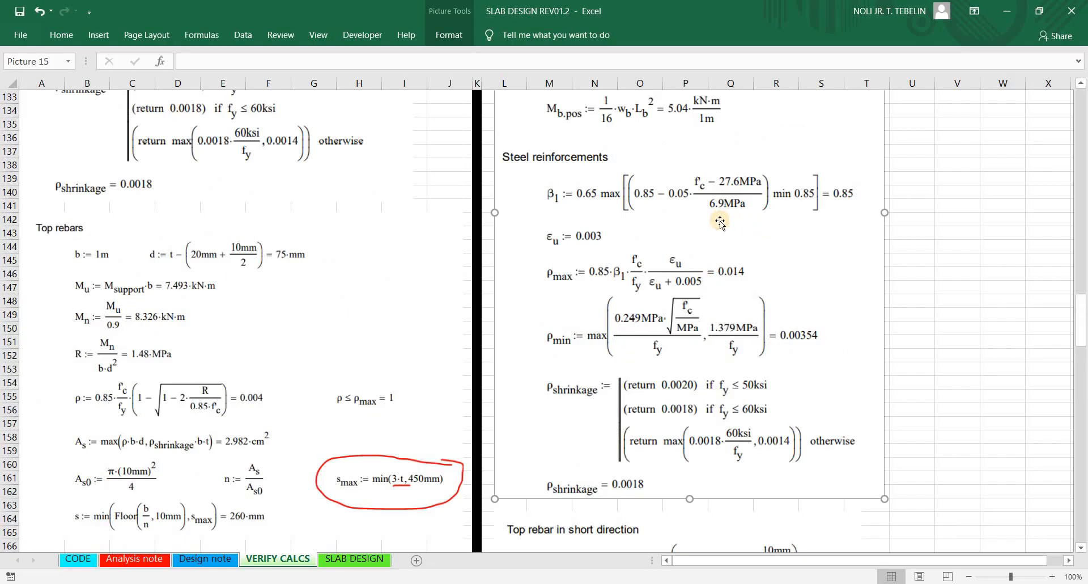
pyautogui.moveTo(738, 194)
pyautogui.mouseDown()
pyautogui.moveTo(721, 214)
pyautogui.moveTo(781, 236)
pyautogui.moveTo(761, 223)
pyautogui.mouseUp()
pyautogui.click(766, 364)
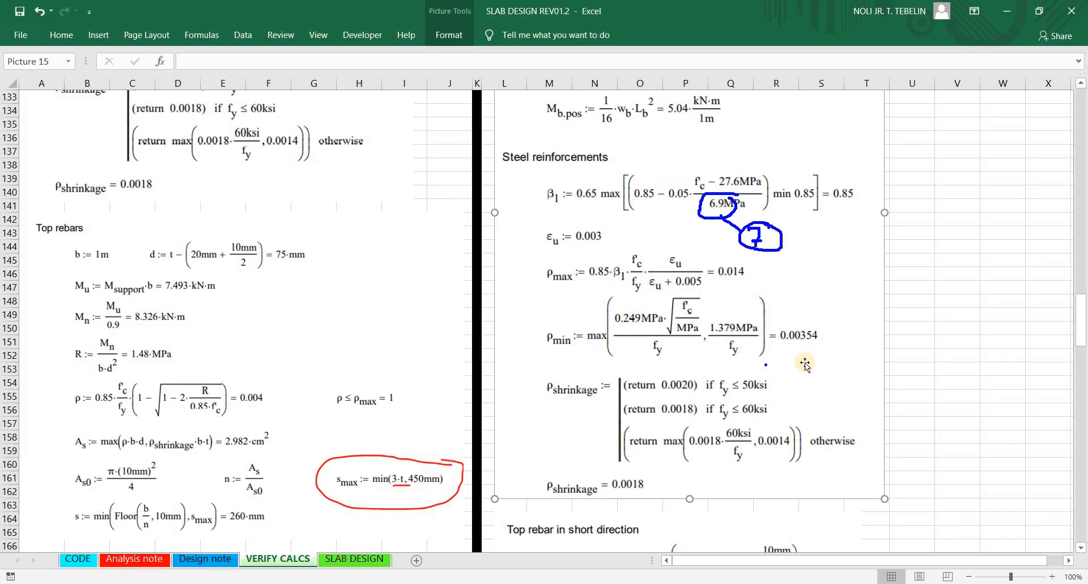
# Step: Circle the short-direction top rebar's maximum spacing formula, mark its 2·t term and write 3t beneath it
pyautogui.scroll(-11, 794, 357)
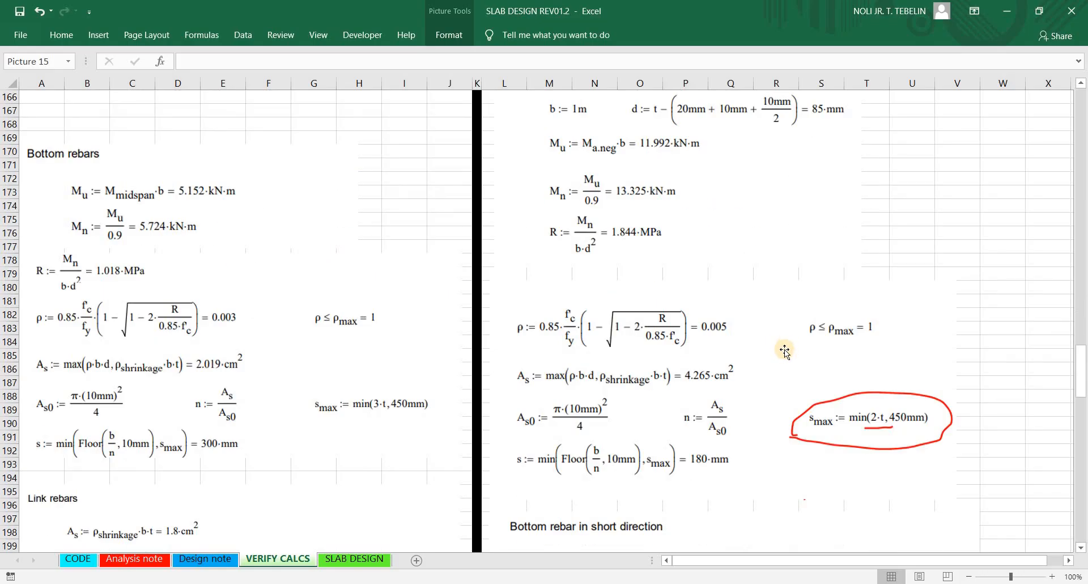
pyautogui.scroll(-4, 785, 352)
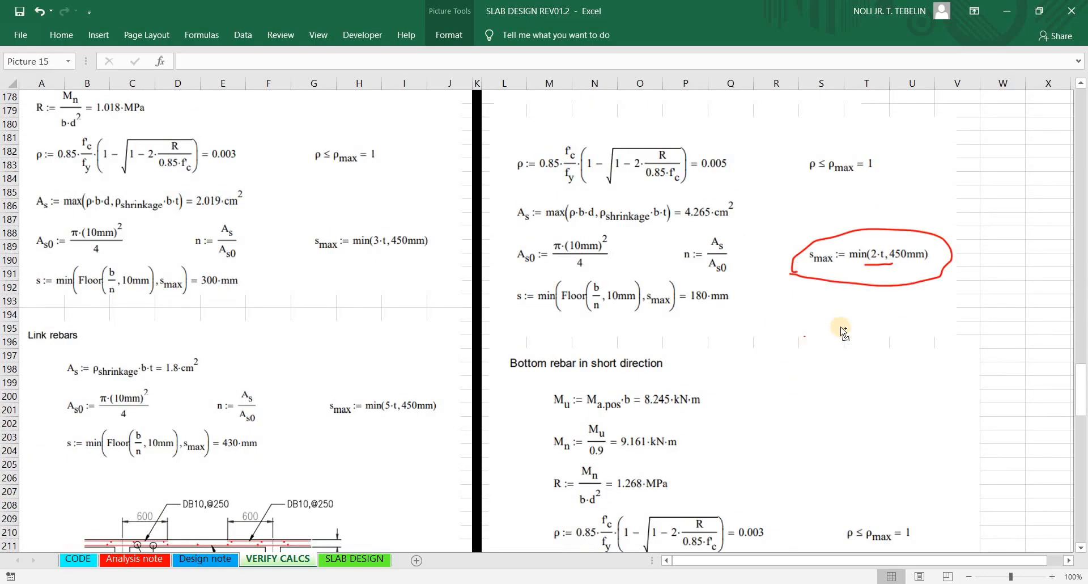
pyautogui.click(868, 284)
pyautogui.moveTo(805, 262)
pyautogui.mouseDown()
pyautogui.moveTo(951, 257)
pyautogui.moveTo(790, 243)
pyautogui.moveTo(804, 274)
pyautogui.mouseUp()
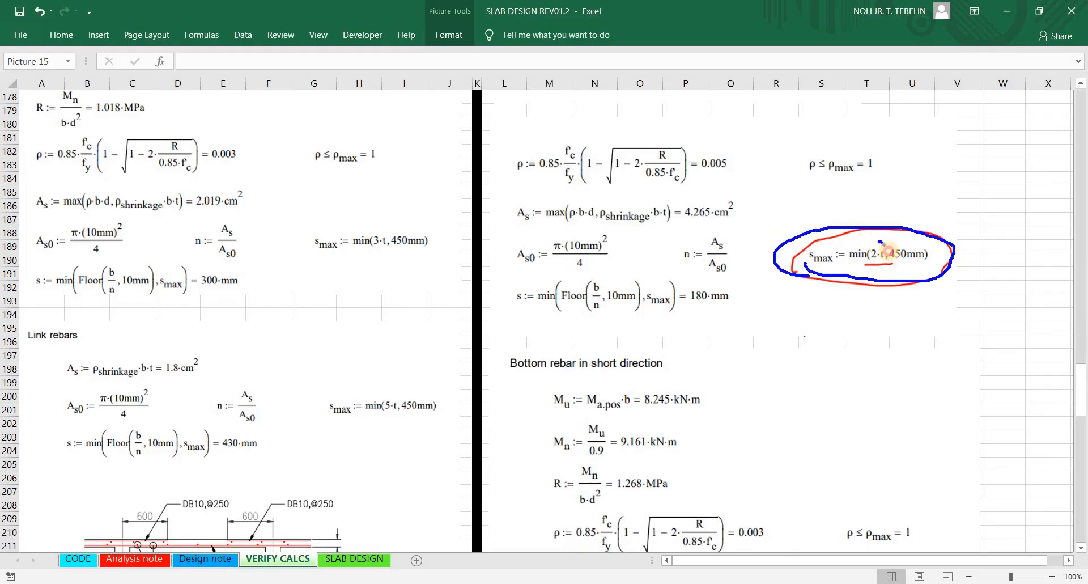
pyautogui.moveTo(889, 252)
pyautogui.mouseDown()
pyautogui.moveTo(877, 268)
pyautogui.moveTo(887, 336)
pyautogui.mouseUp()
pyautogui.click(901, 296)
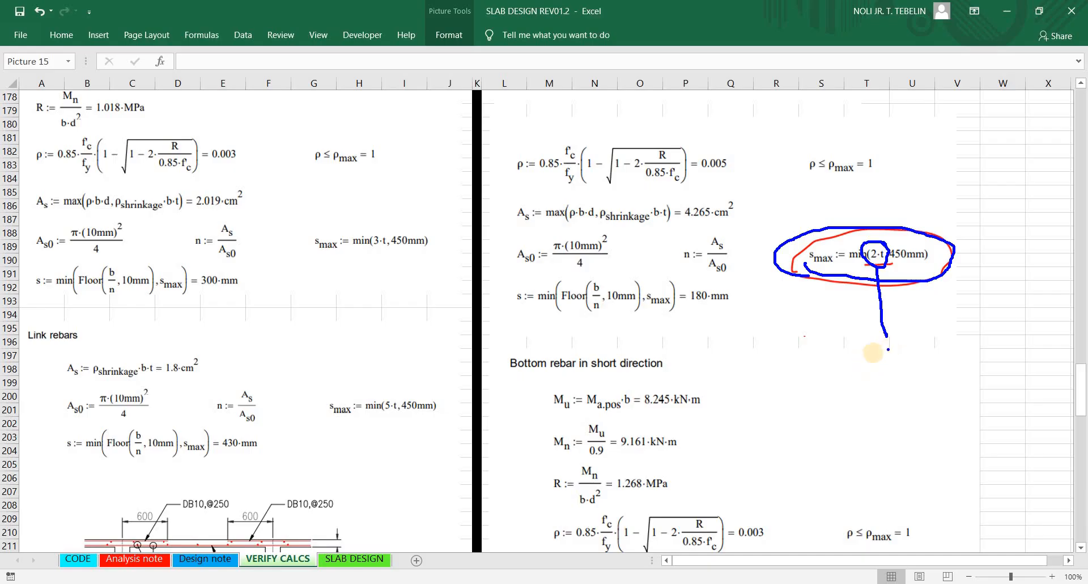
pyautogui.moveTo(873, 353)
pyautogui.mouseDown()
pyautogui.moveTo(873, 374)
pyautogui.moveTo(915, 374)
pyautogui.mouseUp()
pyautogui.moveTo(891, 363); pyautogui.dragTo(912, 361)
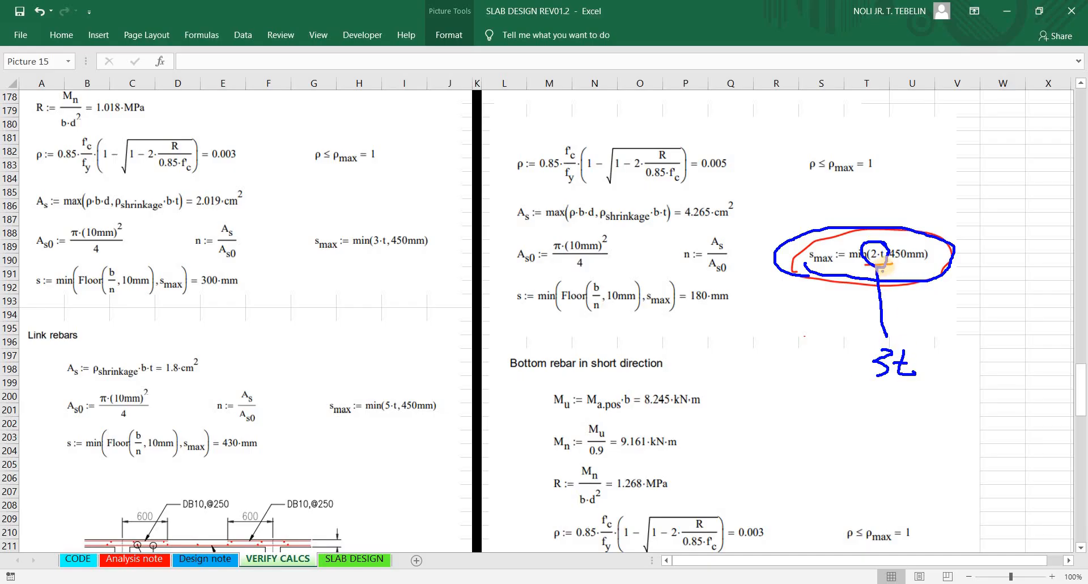
# Step: Circle 5·t in the link rebar spacing formula and 450mm in the two-way spacing formula, and clear the markings
pyautogui.moveTo(388, 395); pyautogui.dragTo(398, 391)
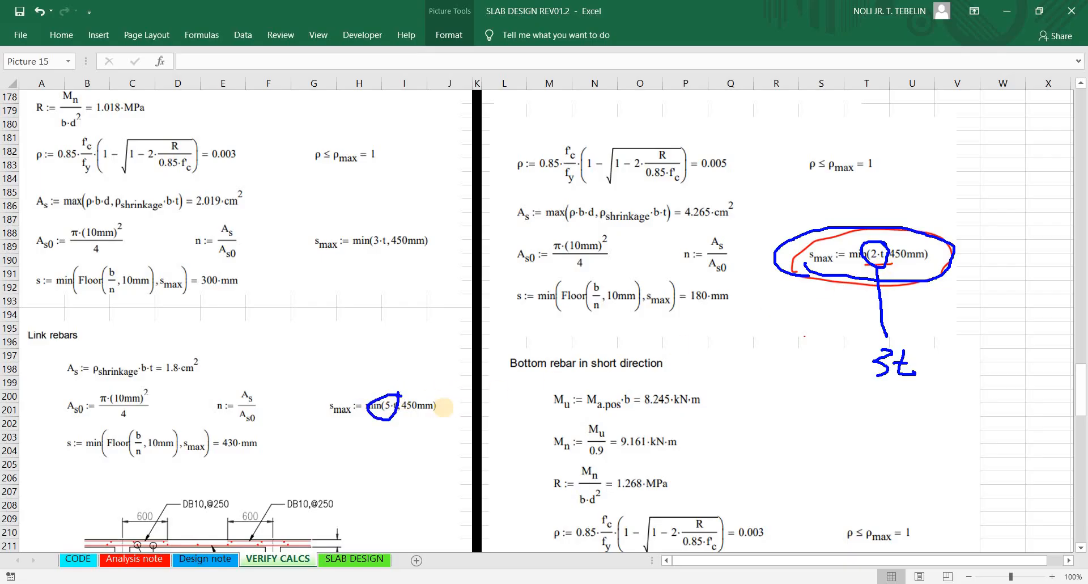
pyautogui.click(420, 413)
pyautogui.moveTo(901, 244)
pyautogui.mouseDown()
pyautogui.moveTo(923, 260)
pyautogui.moveTo(891, 251)
pyautogui.mouseUp()
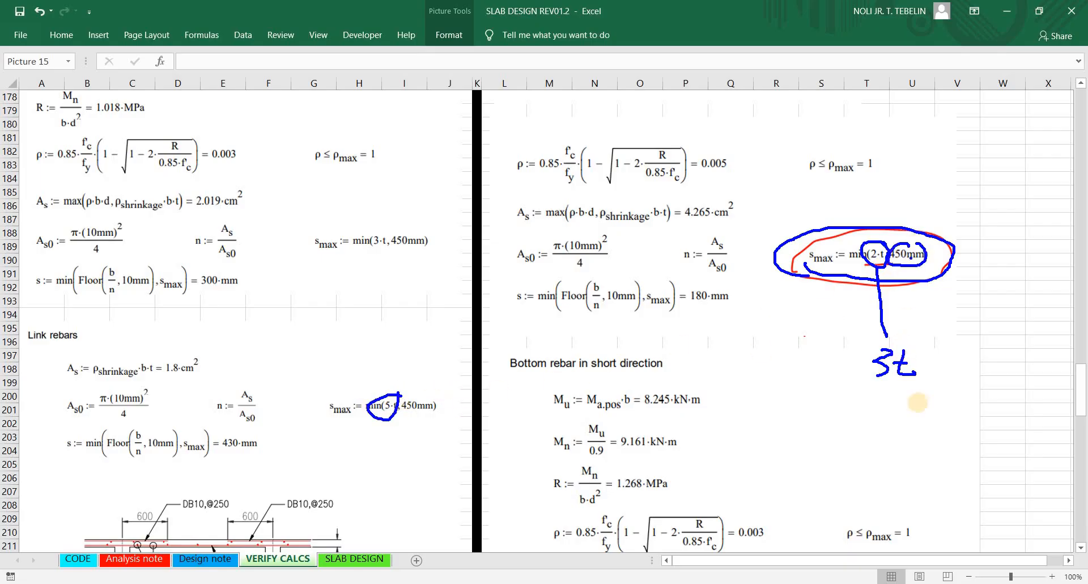
pyautogui.press('Escape')
# Step: Compare the two-way example's short-direction bottom rebar calculation and λ load distribution factors with the SLAB DESIGN sheet
pyautogui.click(767, 461)
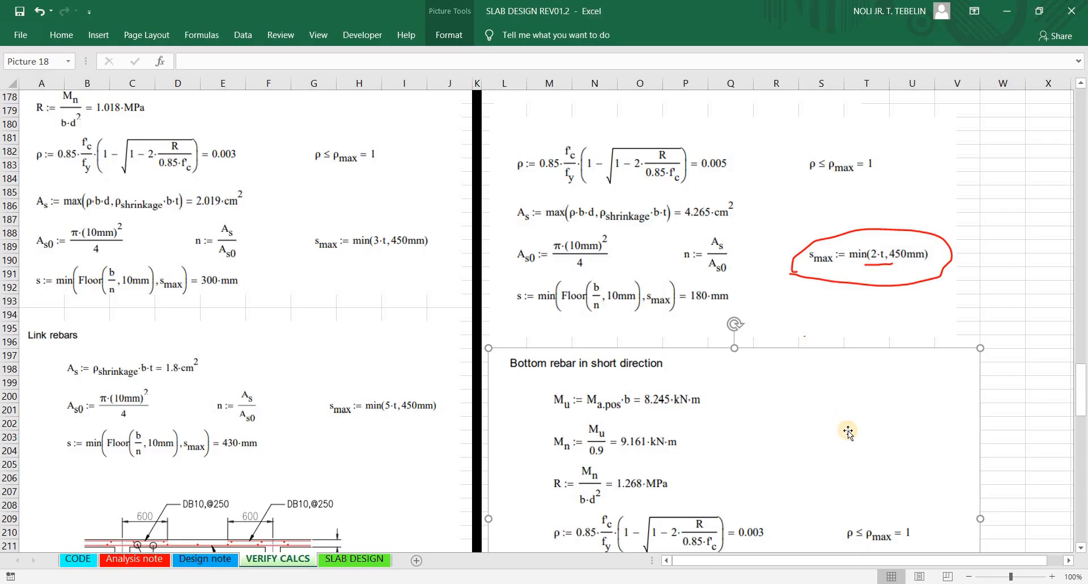
pyautogui.scroll(-7, 802, 436)
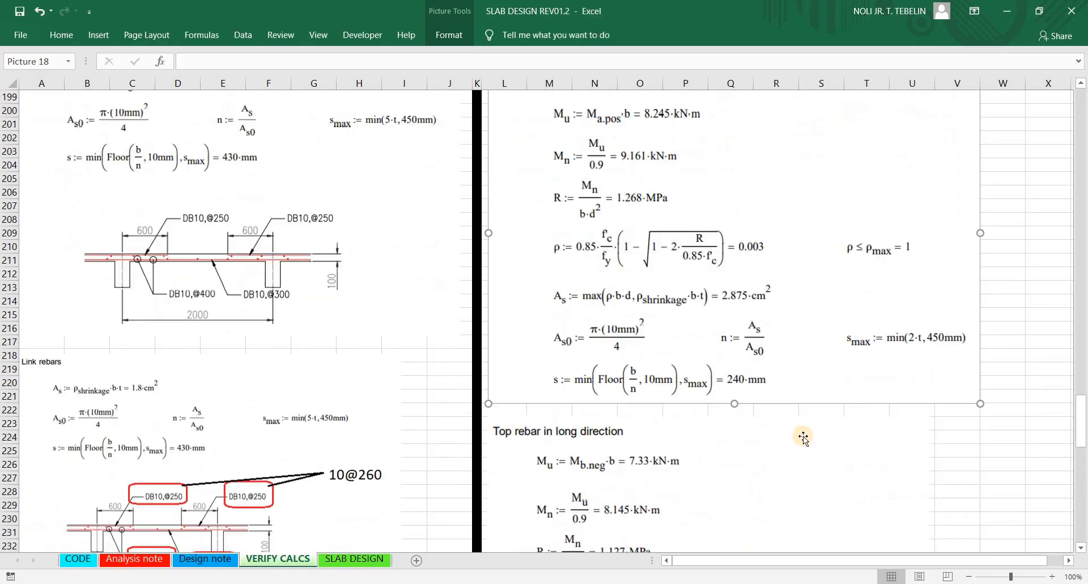
pyautogui.scroll(6, 528, 497)
pyautogui.click(354, 558)
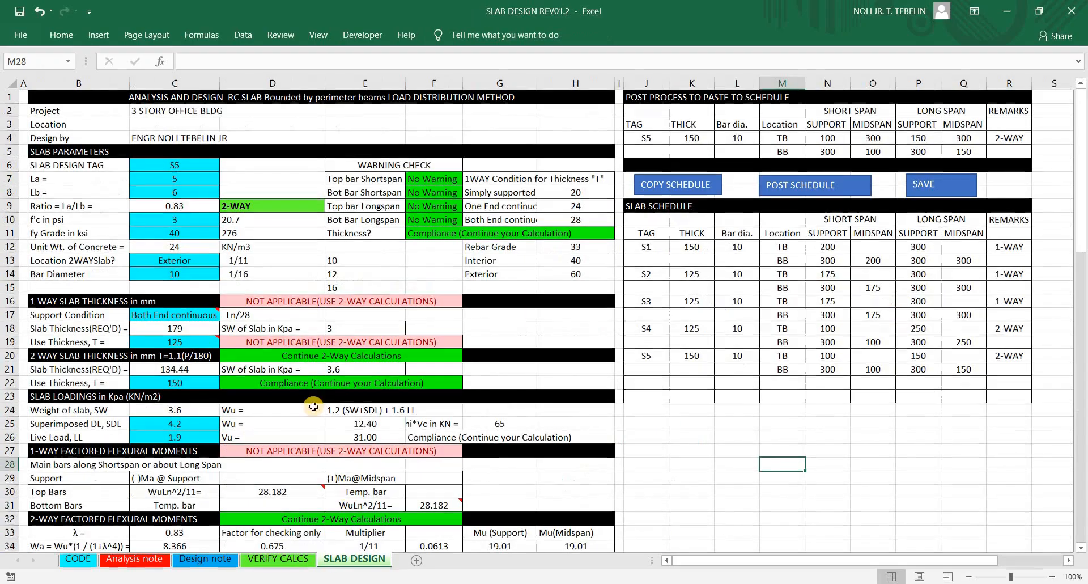
pyautogui.click(199, 233)
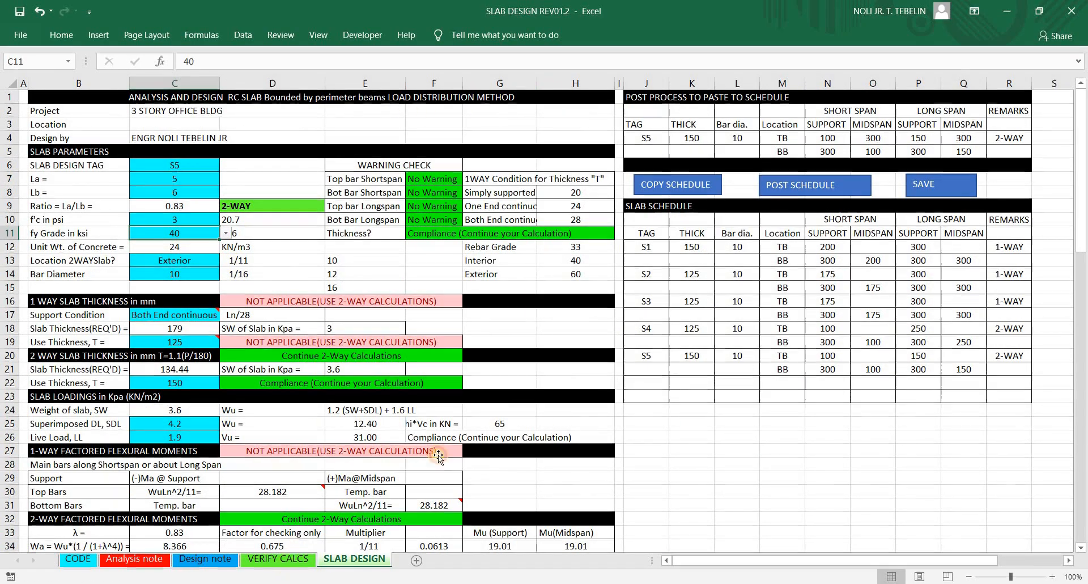
pyautogui.click(286, 558)
pyautogui.scroll(20, 632, 377)
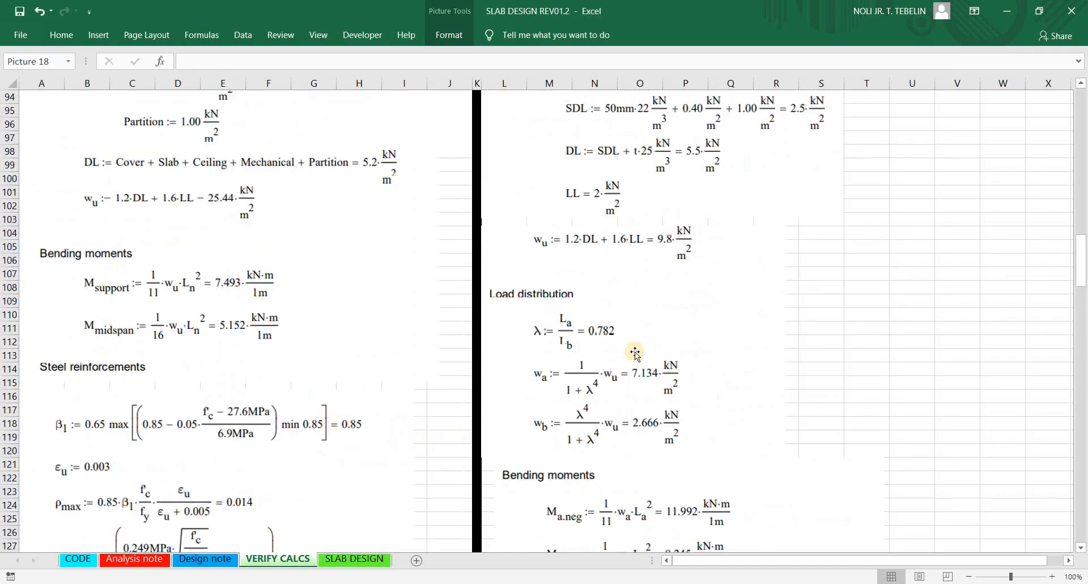
pyautogui.scroll(13, 646, 332)
pyautogui.scroll(-5, 729, 345)
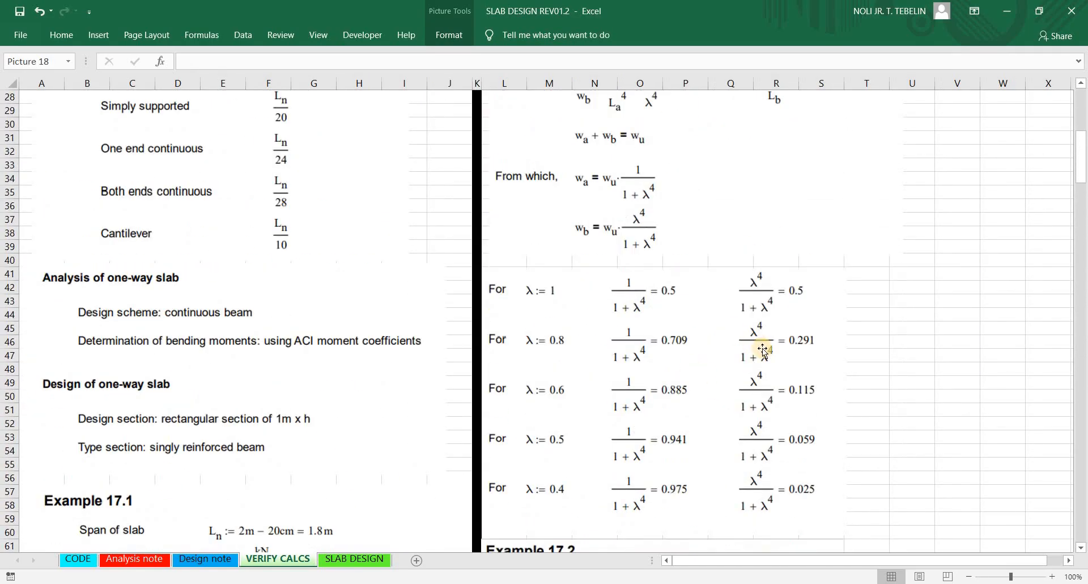
pyautogui.scroll(-4, 738, 343)
pyautogui.click(356, 559)
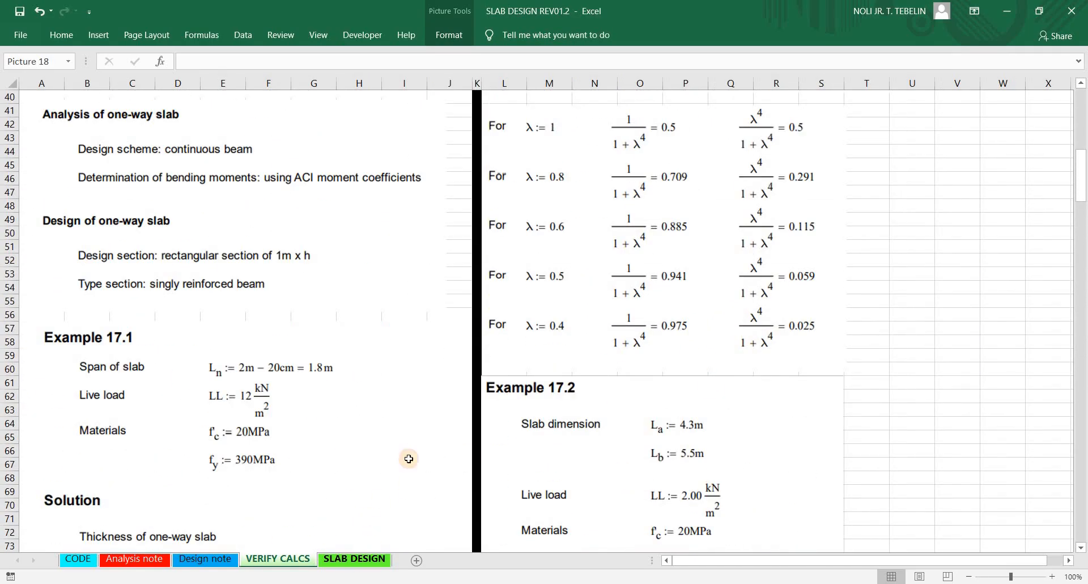
pyautogui.click(694, 436)
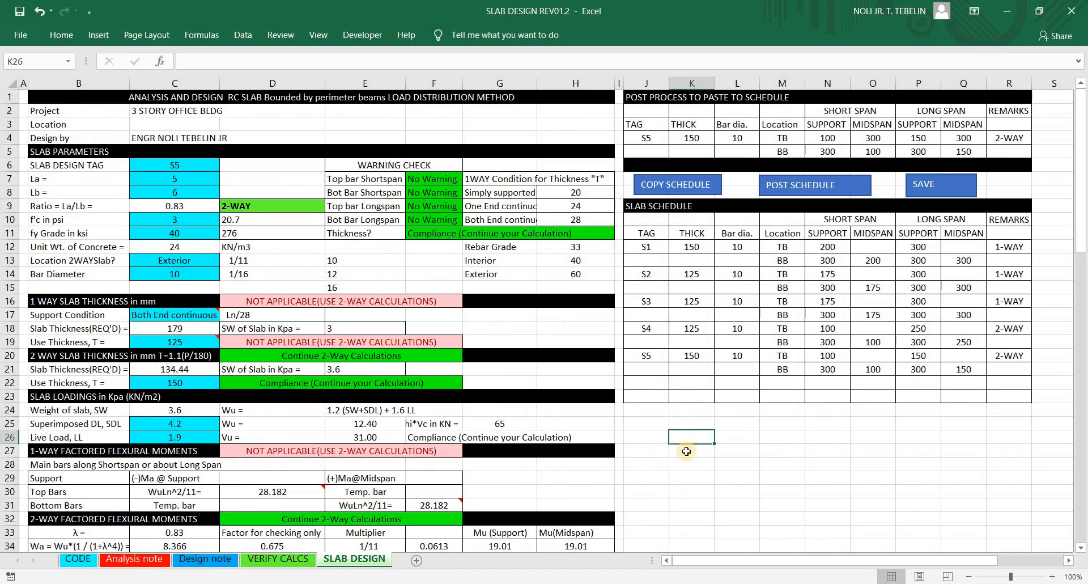
# Step: Circle the 0.0613 and 0.0296 coefficients in the 2-way factored moments, mark the Multiplier and checking-factor headings, and clear the markings
pyautogui.scroll(-7, 624, 450)
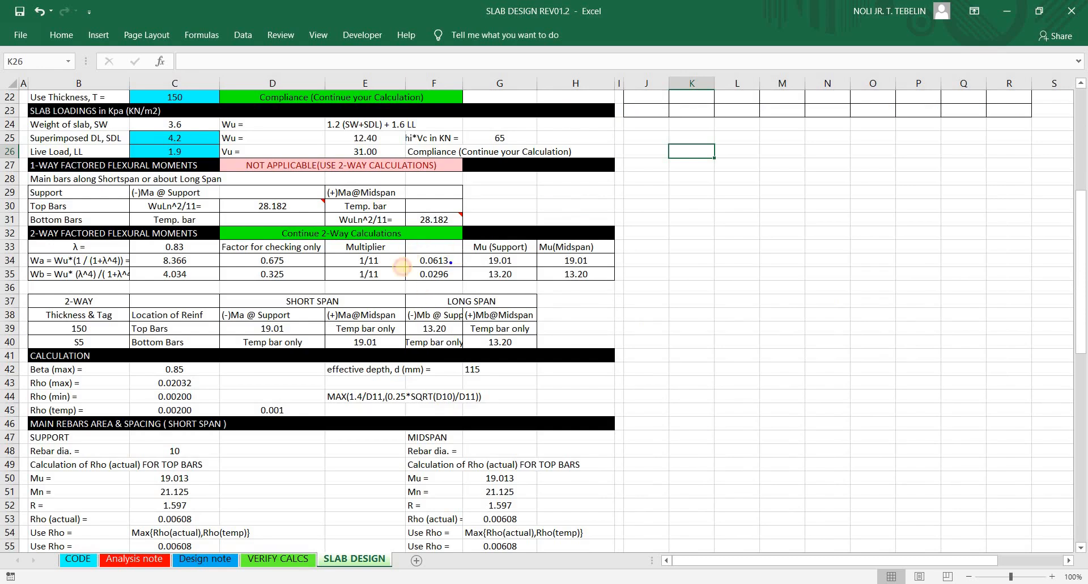
pyautogui.moveTo(458, 254)
pyautogui.mouseDown()
pyautogui.moveTo(406, 261)
pyautogui.moveTo(441, 252)
pyautogui.mouseUp()
pyautogui.moveTo(362, 253); pyautogui.dragTo(365, 252)
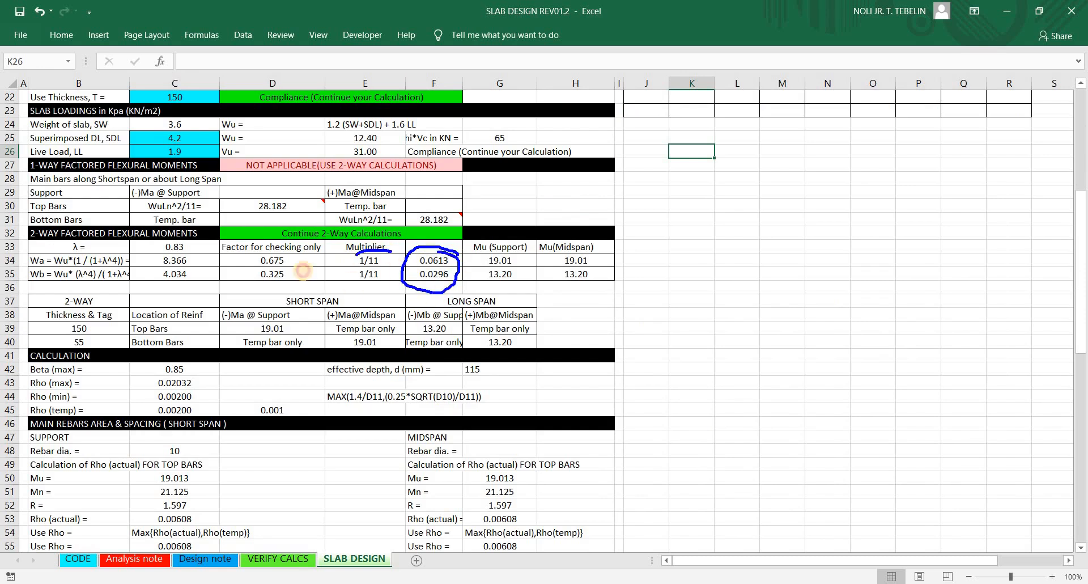
pyautogui.moveTo(259, 244)
pyautogui.mouseDown()
pyautogui.moveTo(239, 255)
pyautogui.moveTo(261, 245)
pyautogui.mouseUp()
pyautogui.press('Escape')
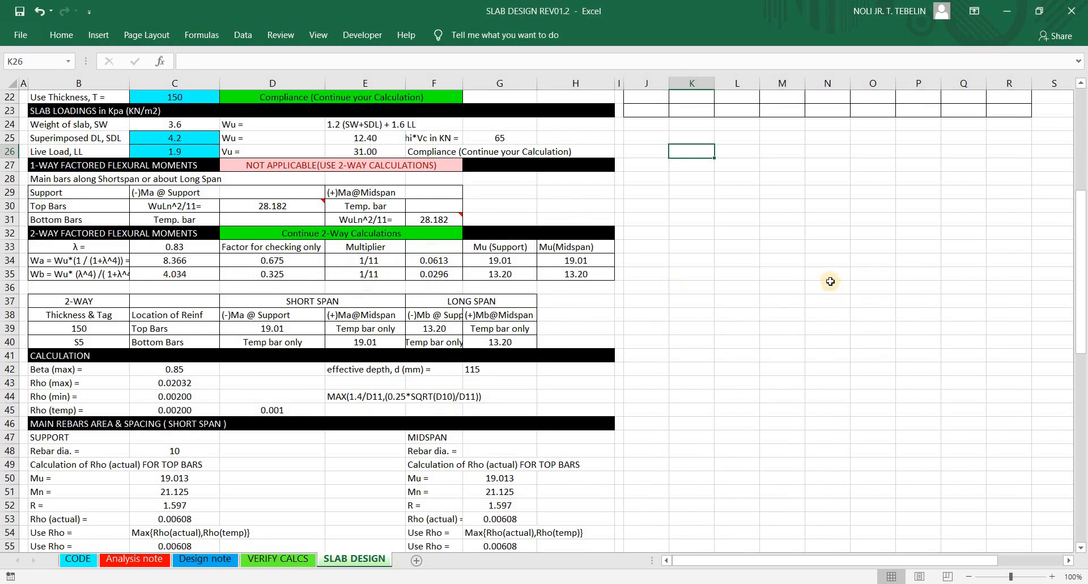
# Step: Circle the fy grade of 40 and S5's 150 thickness and its 100 and 150 bar spacings in the post-process table, and clear the markings
pyautogui.scroll(7, 863, 395)
pyautogui.click(863, 395)
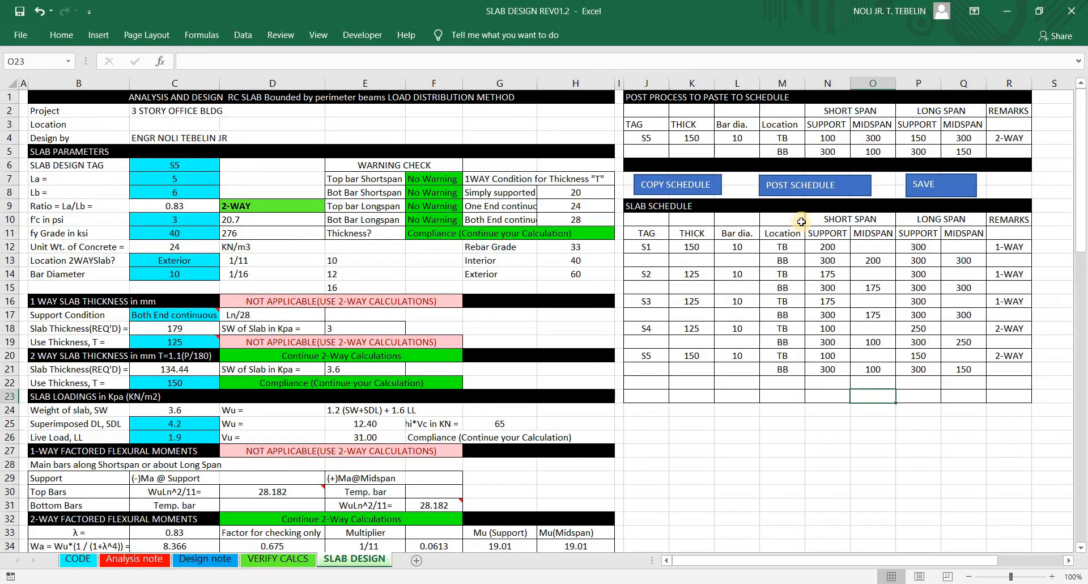
pyautogui.click(743, 138)
pyautogui.click(842, 140)
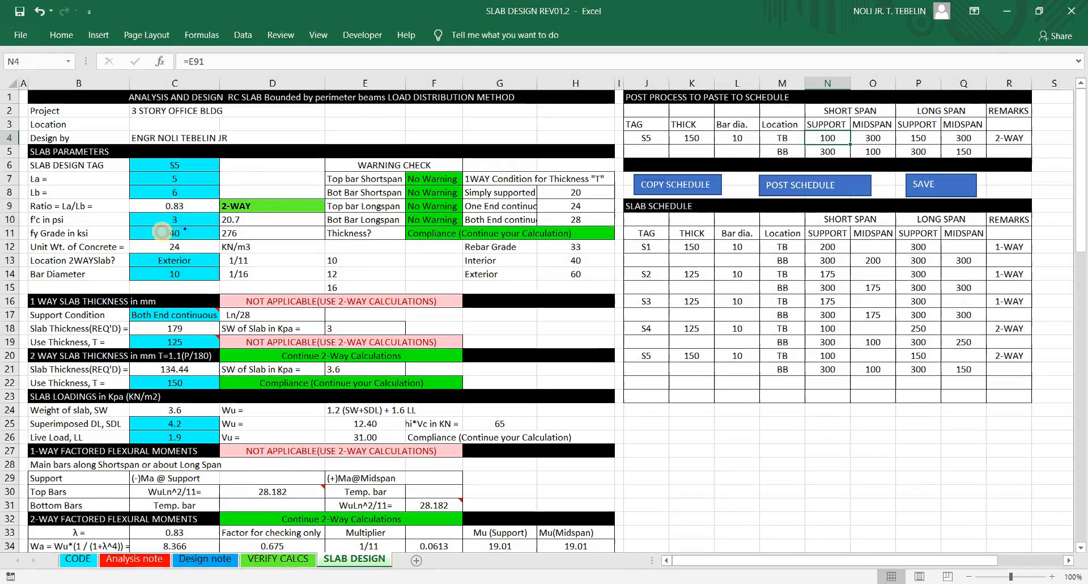
pyautogui.moveTo(173, 229); pyautogui.dragTo(186, 229)
pyautogui.click(745, 148)
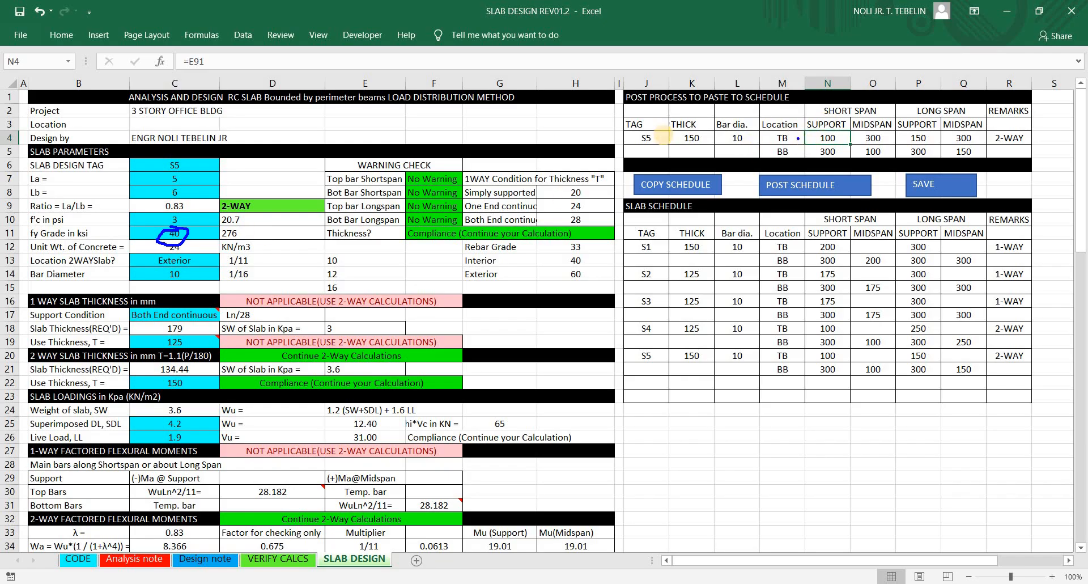
pyautogui.moveTo(664, 135); pyautogui.dragTo(663, 133)
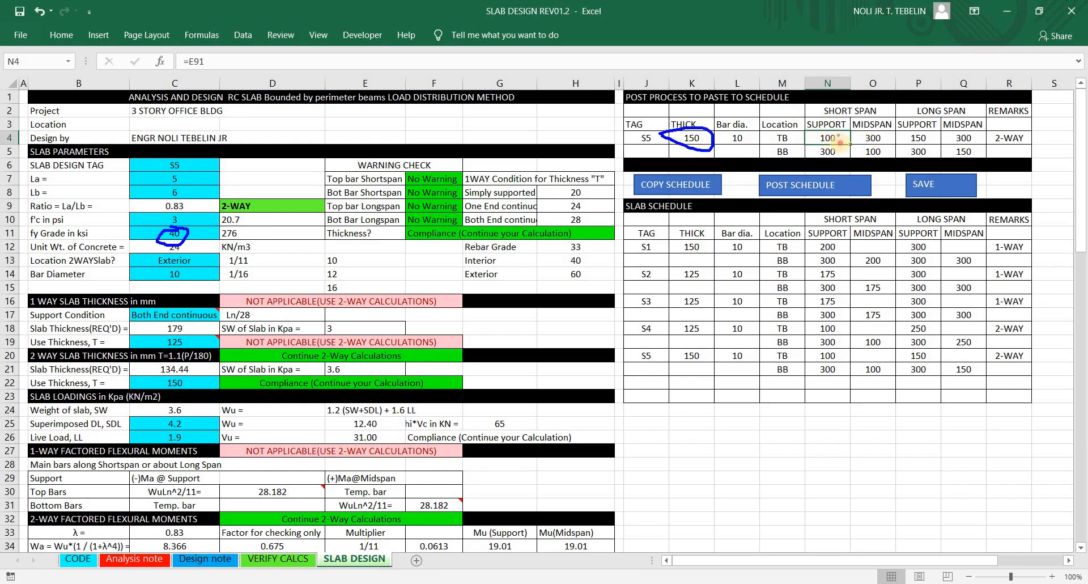
pyautogui.moveTo(830, 132); pyautogui.dragTo(866, 161)
pyautogui.moveTo(956, 152)
pyautogui.mouseDown()
pyautogui.moveTo(980, 156)
pyautogui.moveTo(966, 146)
pyautogui.mouseUp()
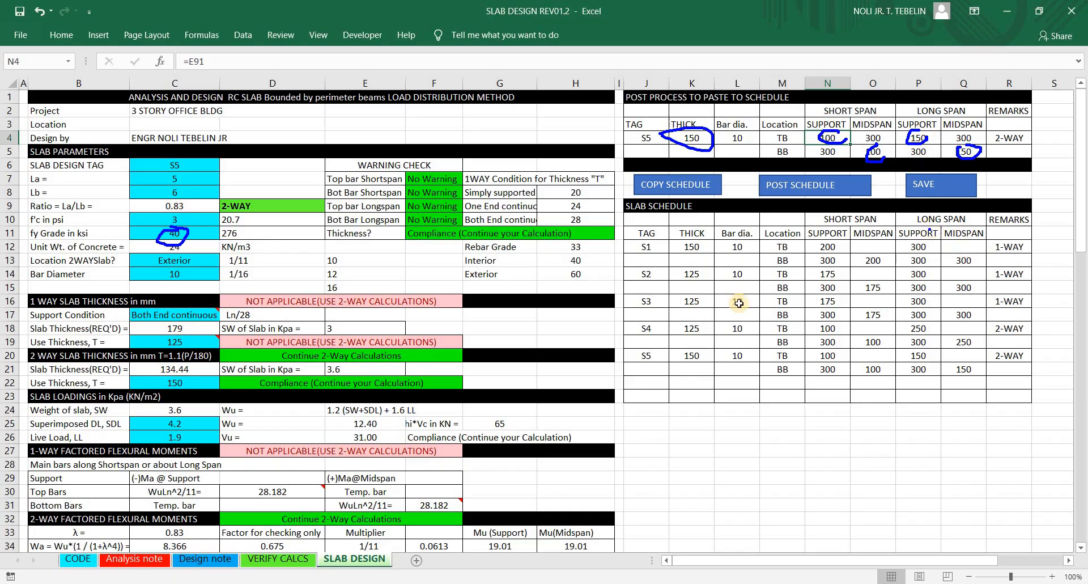
pyautogui.press('Escape')
# Step: Change the slab design tag to S6 and set the spans to La = 4.5 and Lb = 8
pyautogui.click(197, 181)
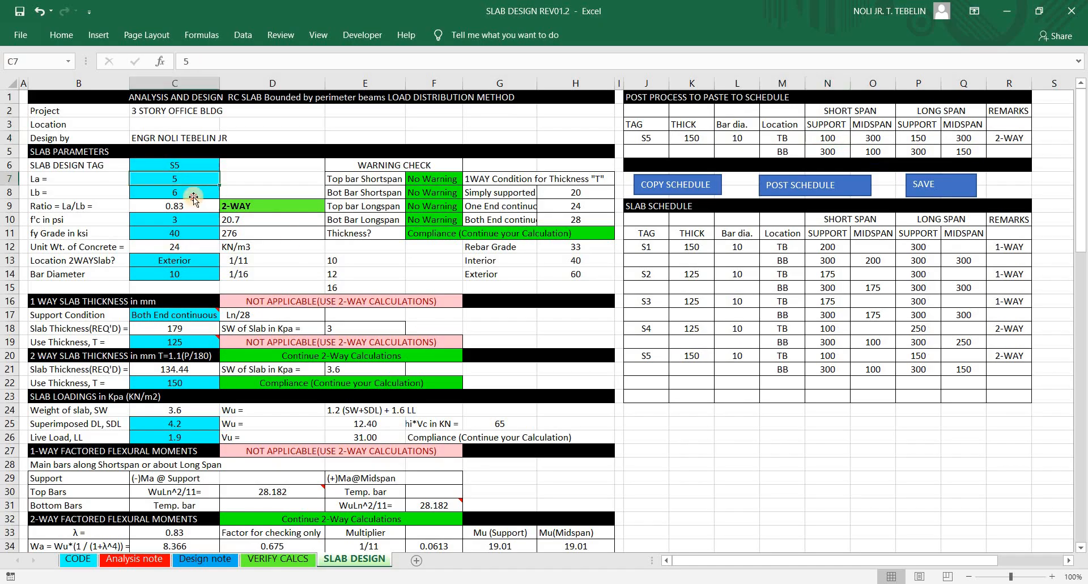
pyautogui.click(193, 197)
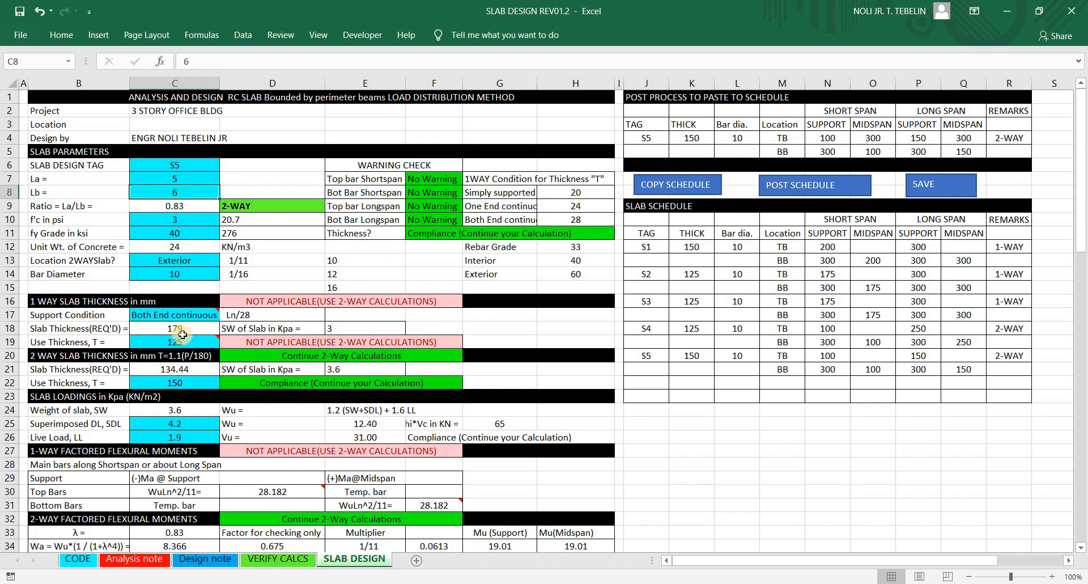
pyautogui.click(205, 386)
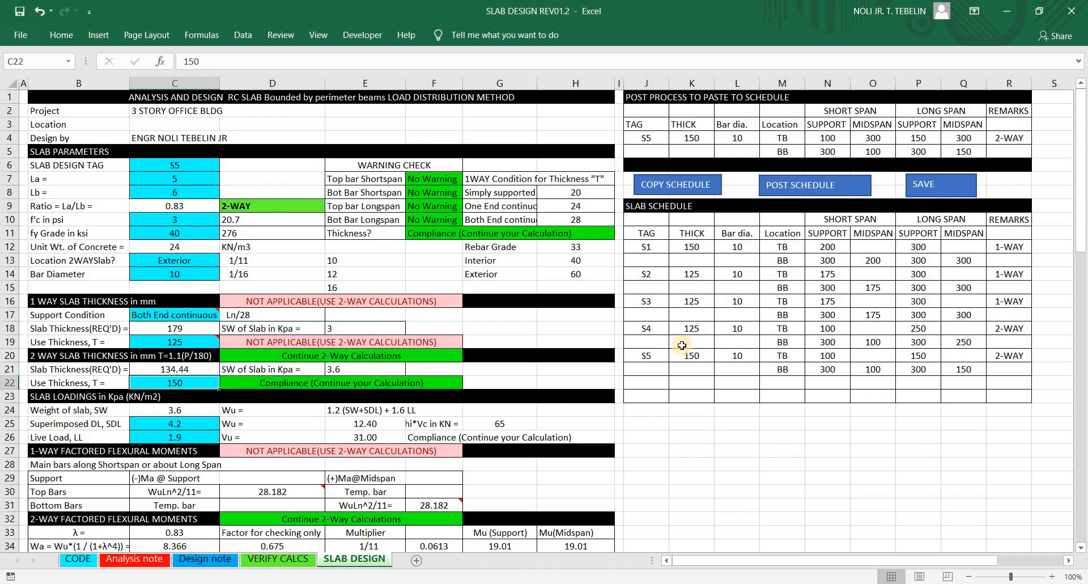
pyautogui.click(193, 180)
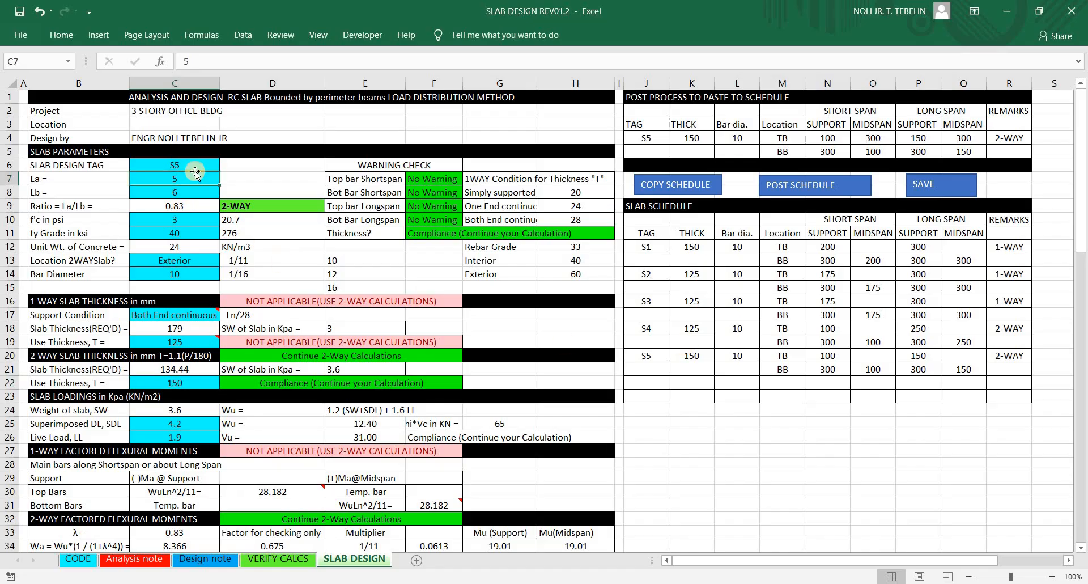
pyautogui.click(187, 164)
pyautogui.doubleClick(188, 165)
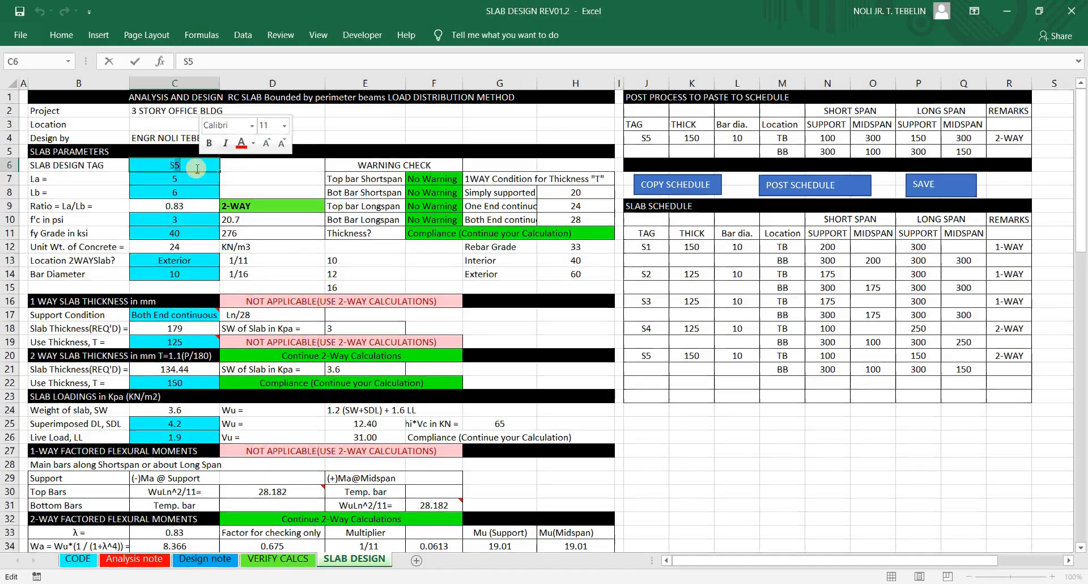
pyautogui.write('S6')
pyautogui.click(187, 183)
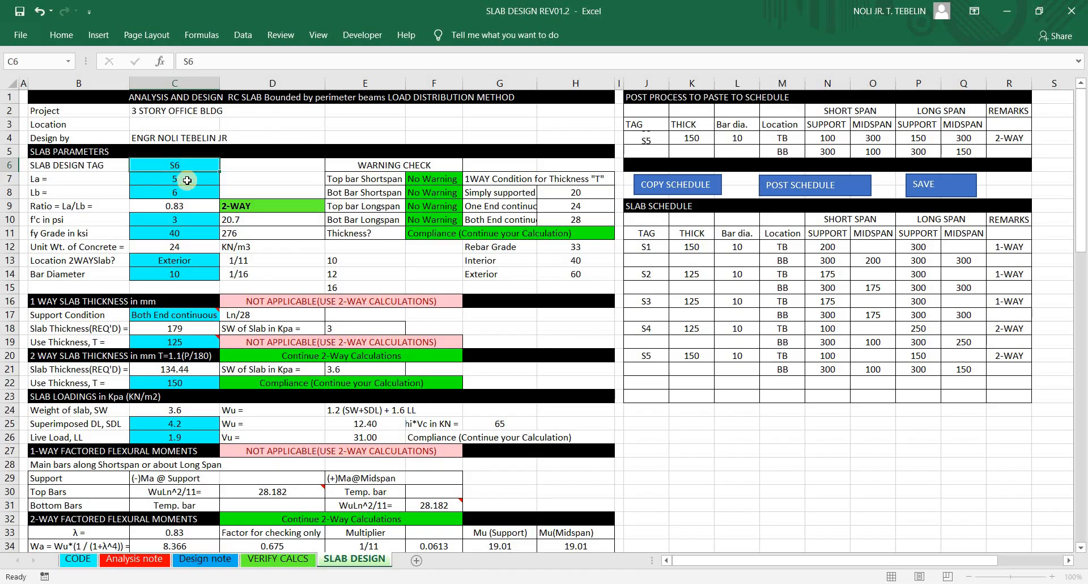
pyautogui.write('4.')
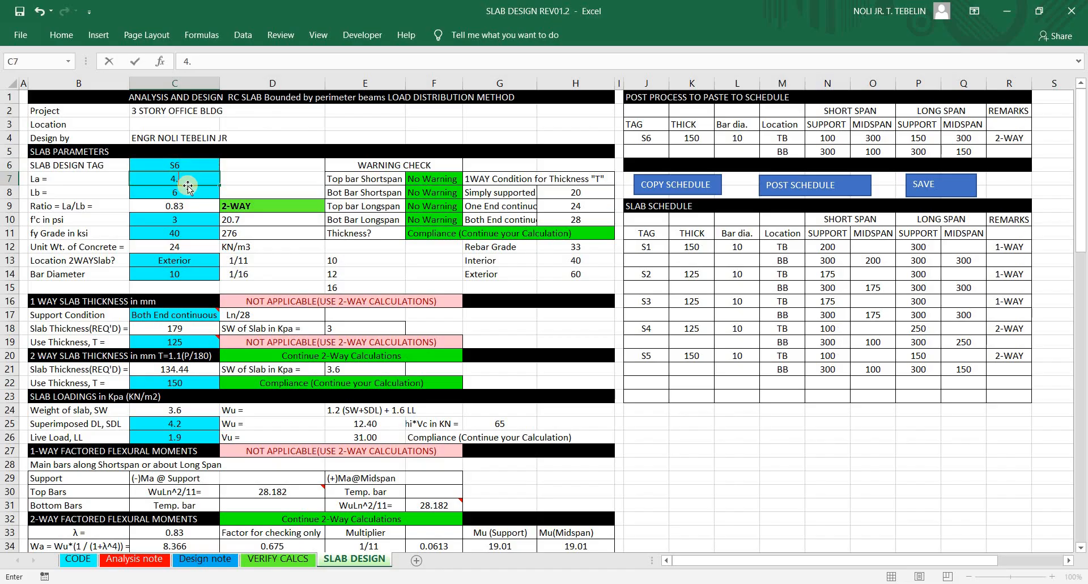
pyautogui.click(201, 194)
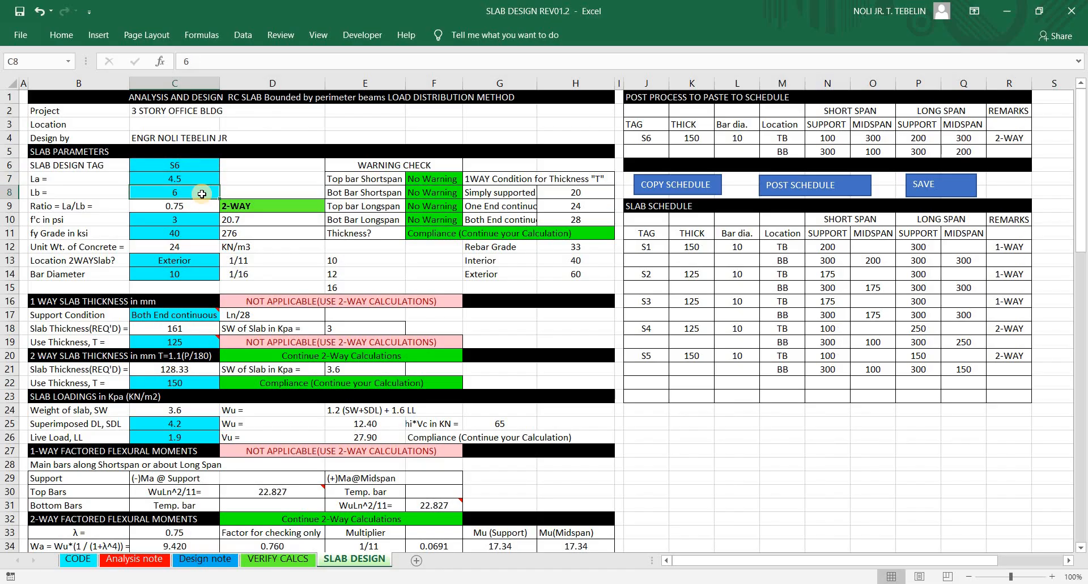
pyautogui.write('8')
pyautogui.press('Return')
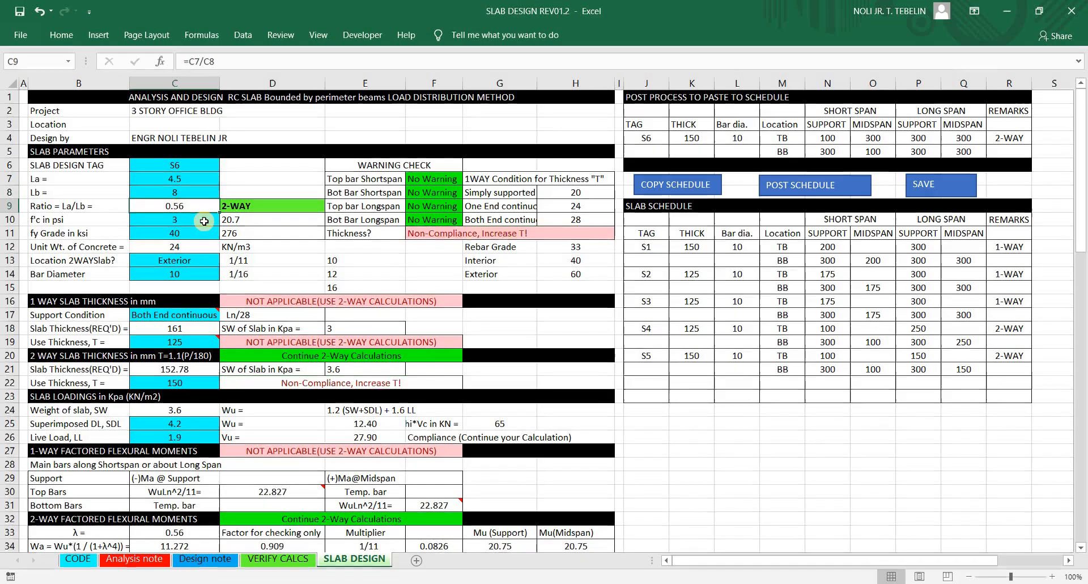
# Step: Try the Interior location for the two-way slab S6 and set it back to Exterior
pyautogui.click(183, 194)
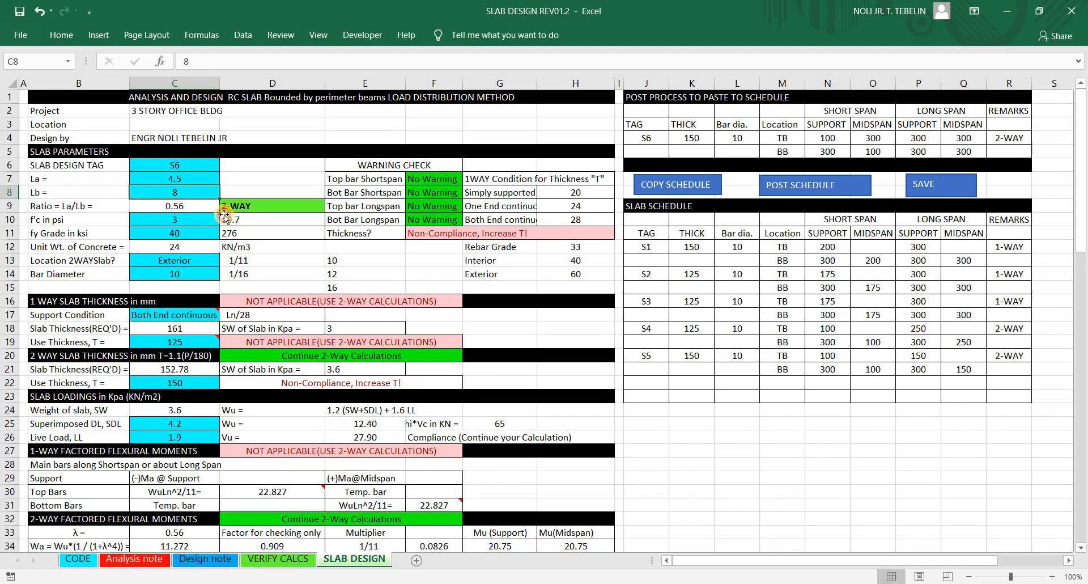
pyautogui.click(224, 207)
pyautogui.click(187, 206)
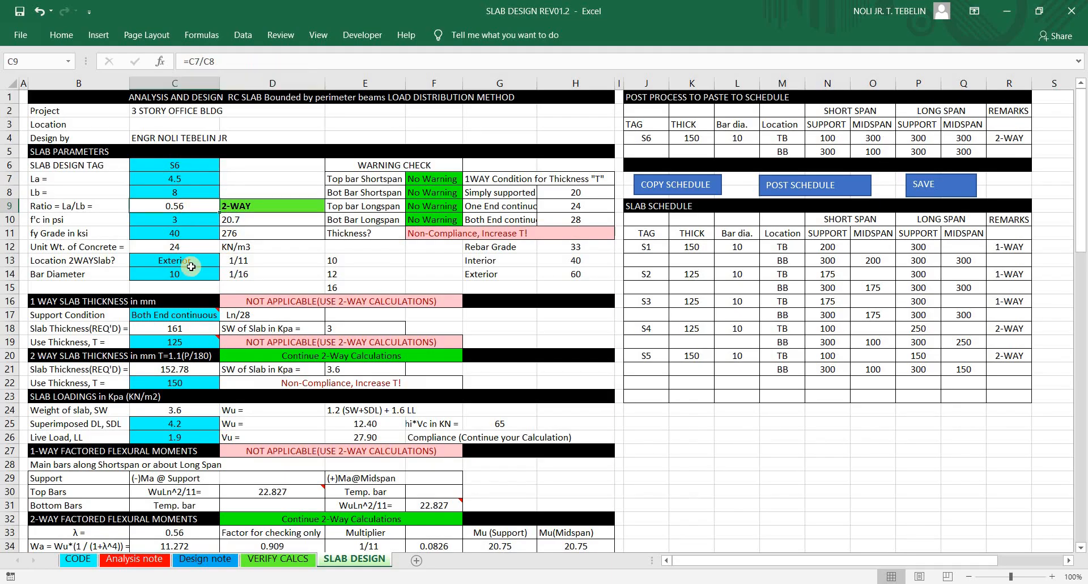
pyautogui.click(214, 262)
pyautogui.click(225, 262)
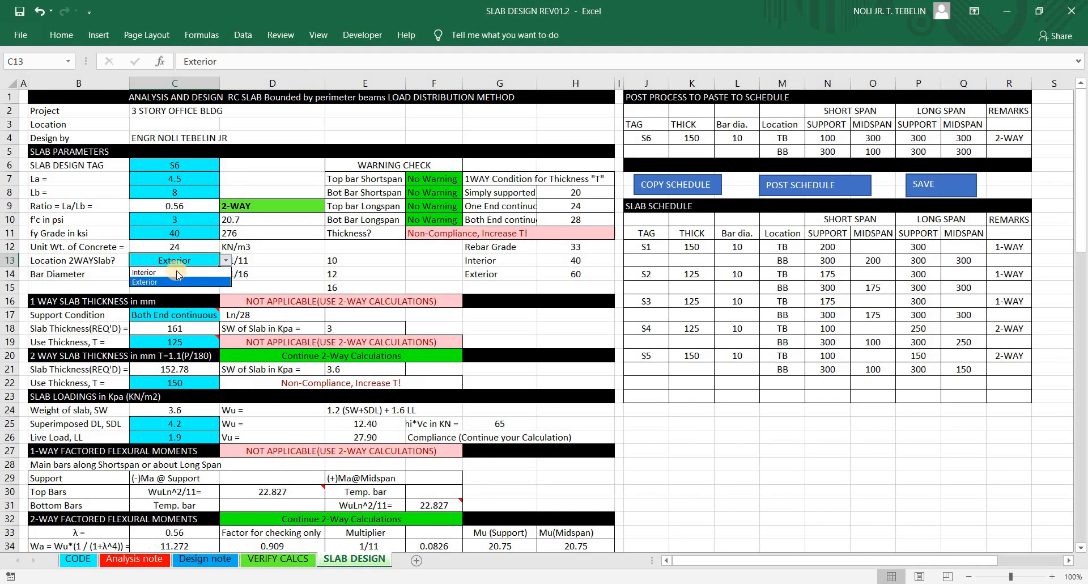
pyautogui.click(175, 273)
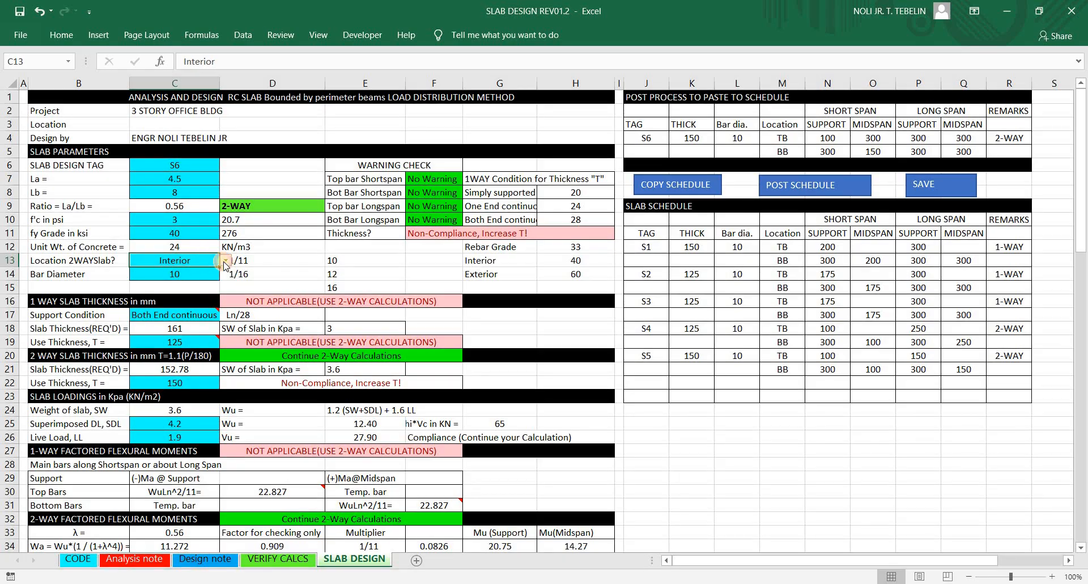
pyautogui.click(226, 260)
pyautogui.click(182, 281)
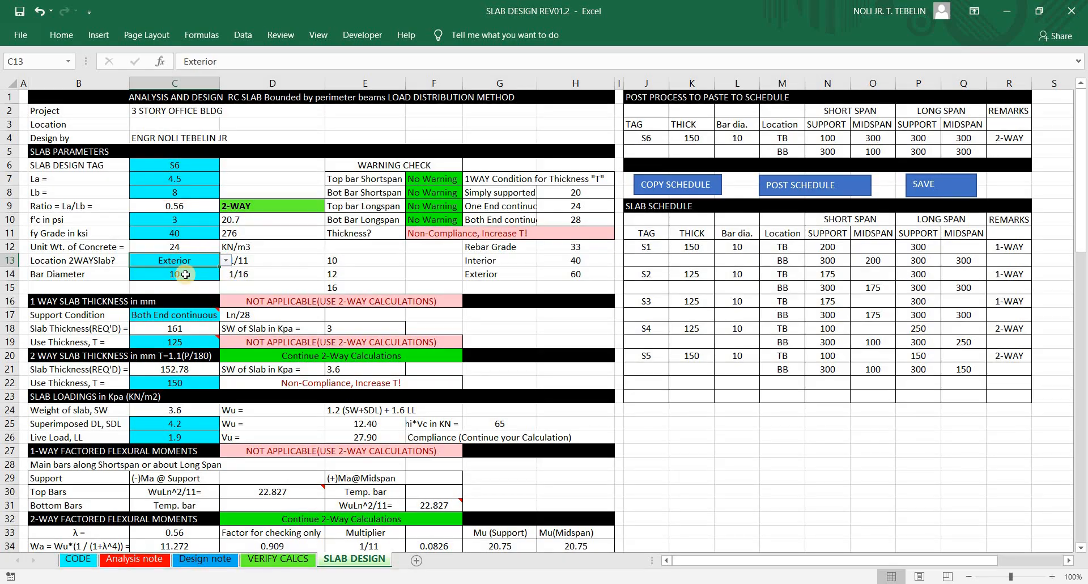
# Step: Set the used thickness T of the two-way slab S6 to 160
pyautogui.click(190, 275)
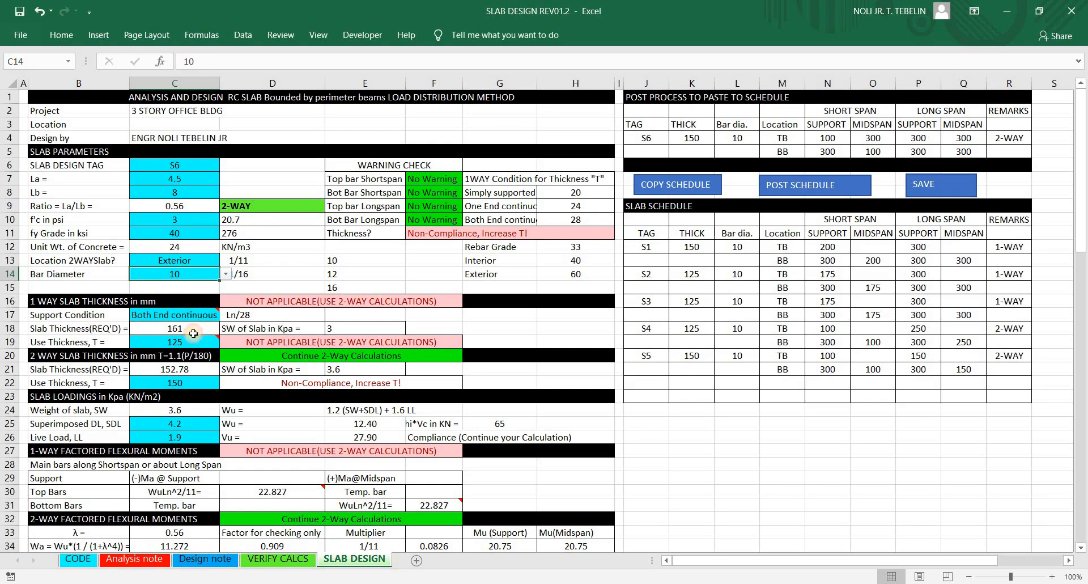
pyautogui.click(193, 318)
pyautogui.click(189, 382)
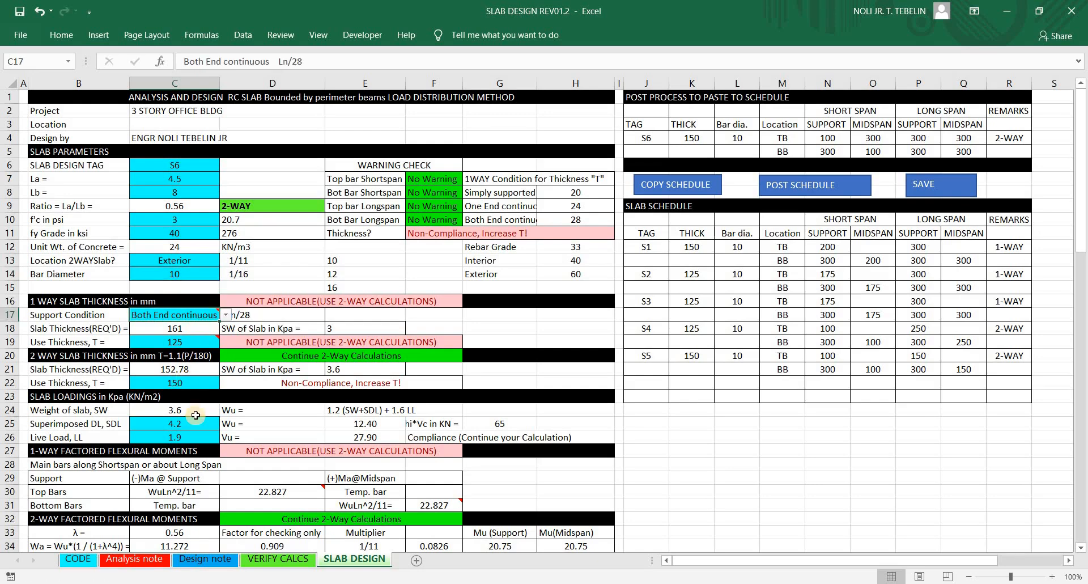
pyautogui.click(181, 369)
pyautogui.click(184, 383)
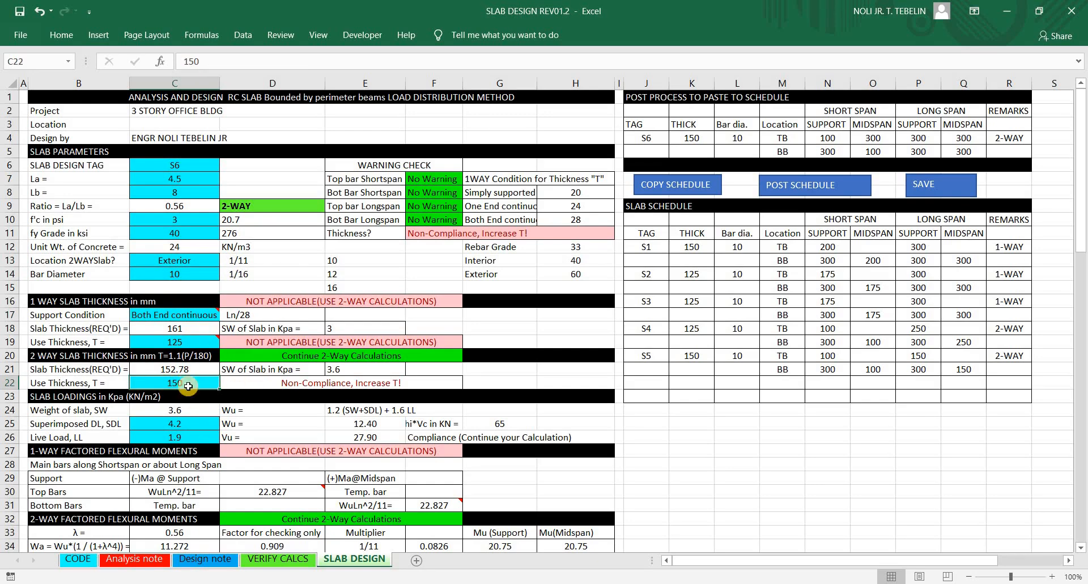
pyautogui.write('16')
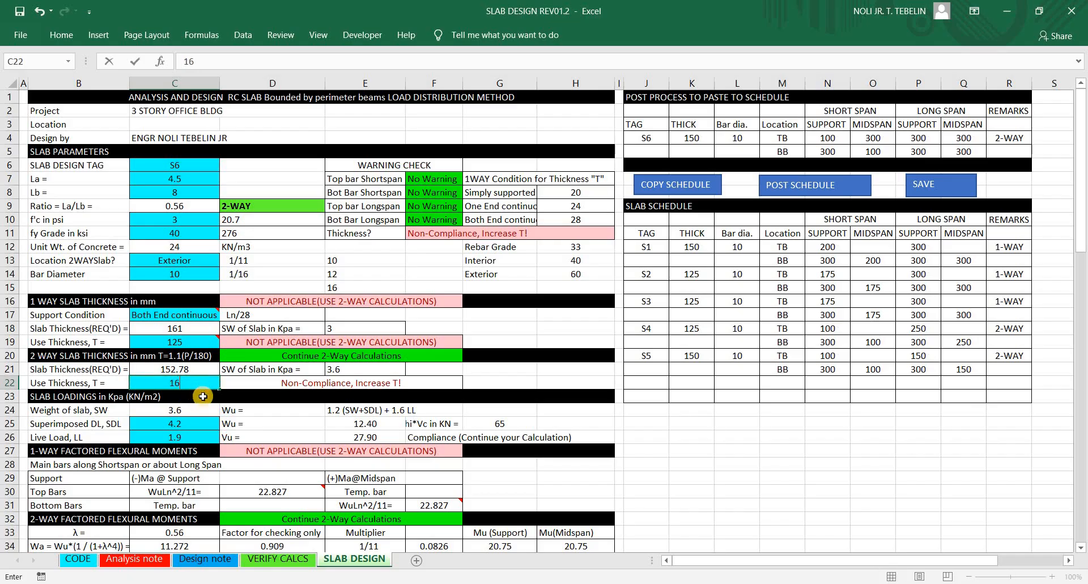
pyautogui.write('0')
pyautogui.press('Return')
pyautogui.press('Up')
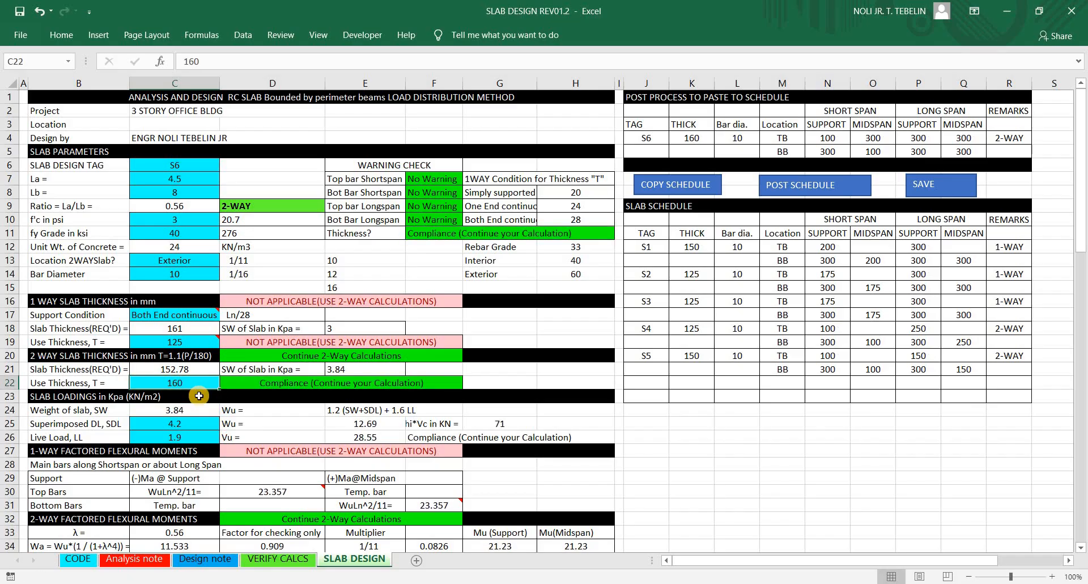
# Step: Set the used thickness T of the two-way slab S6 to 170 and the superimposed dead load SDL to 3.8
pyautogui.write('1')
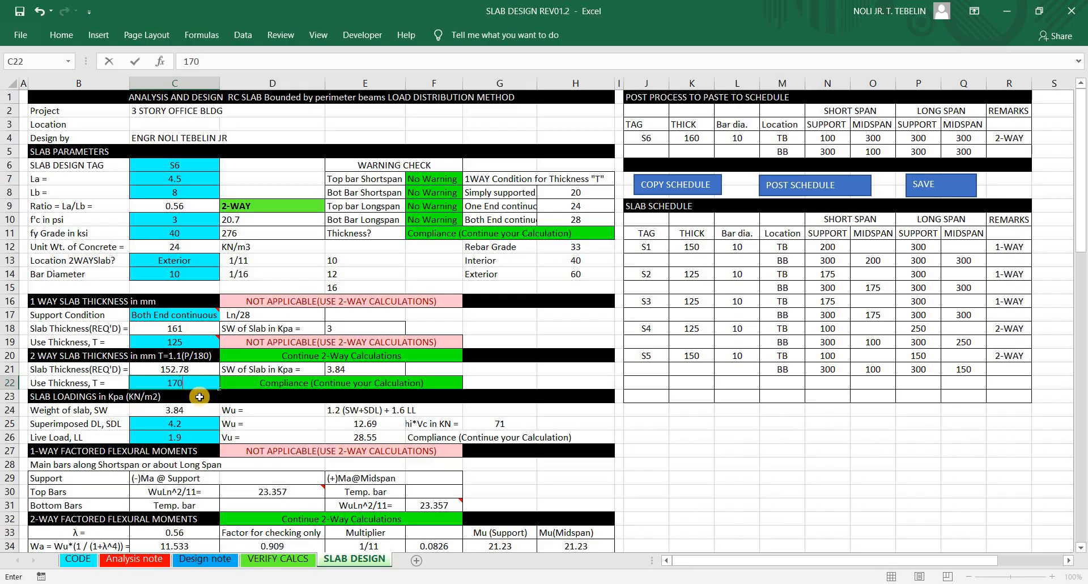
pyautogui.write('70')
pyautogui.press('Return')
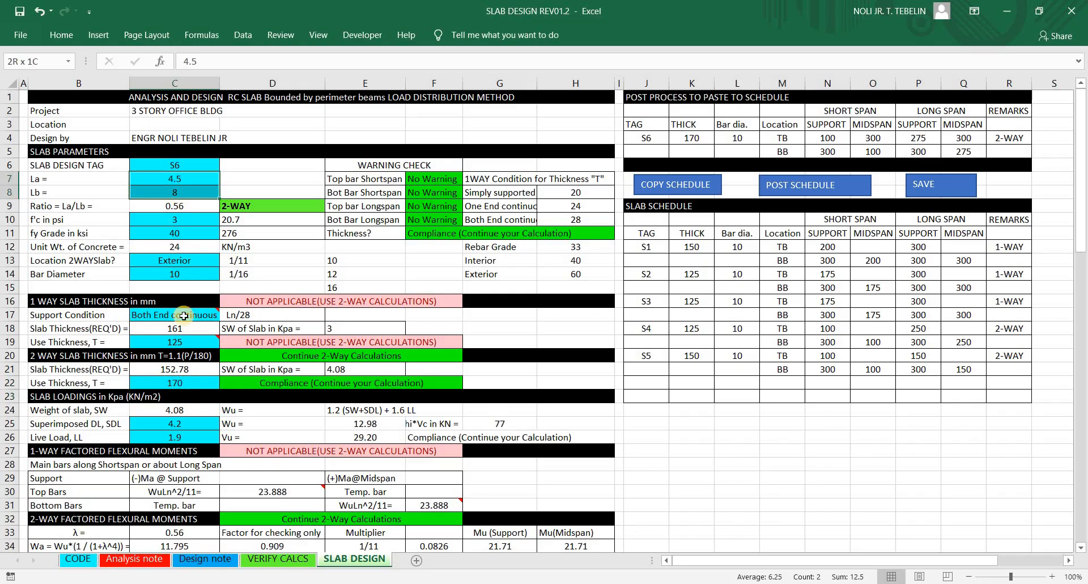
pyautogui.click(208, 388)
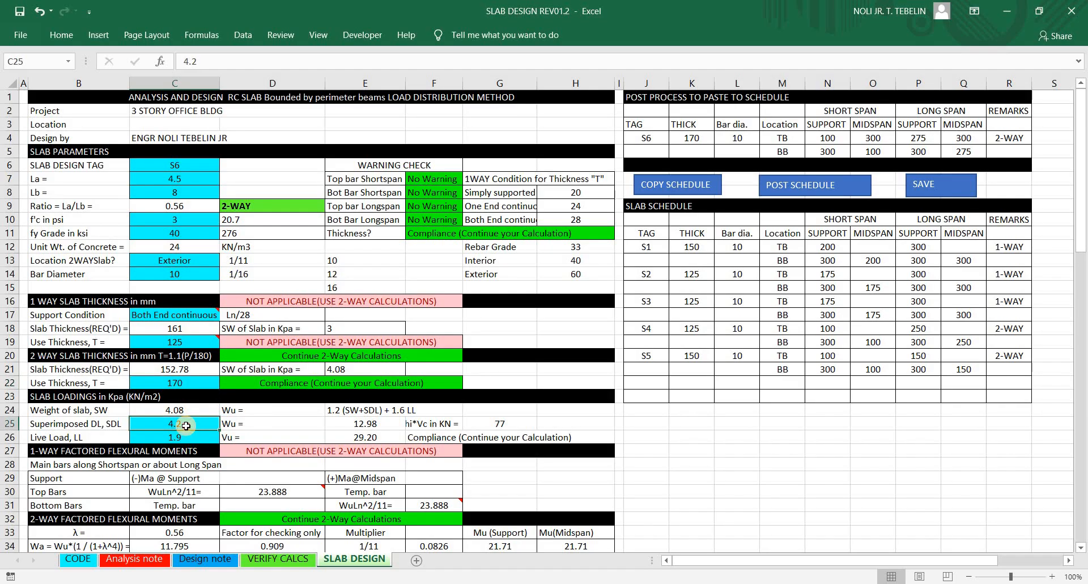
pyautogui.click(183, 427)
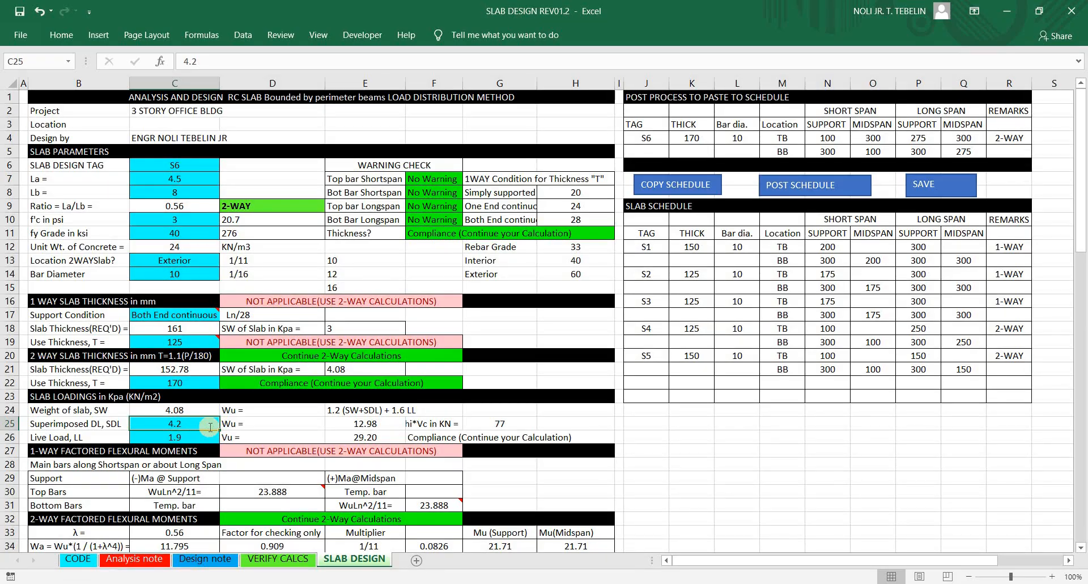
pyautogui.write('3.8')
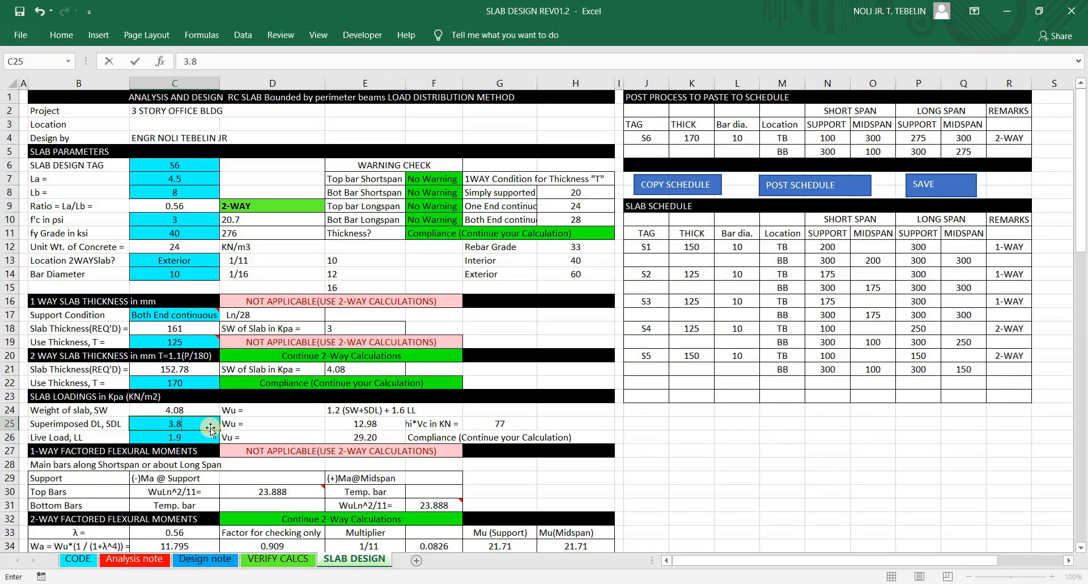
pyautogui.press('Return')
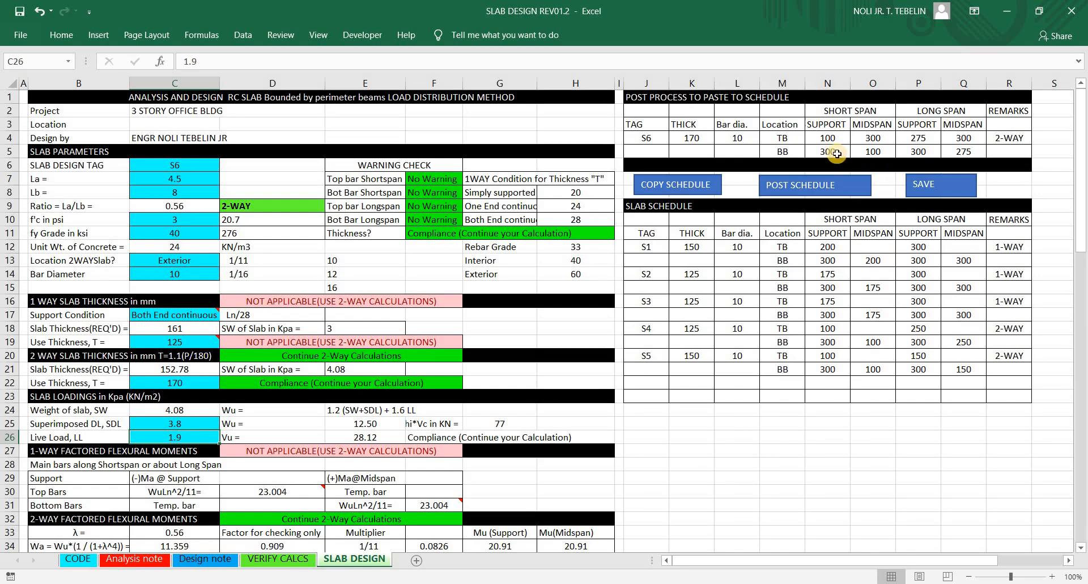
# Step: Review S6's thickness, bar diameter and short- and long-span bar spacings in the post-process table
pyautogui.click(695, 141)
pyautogui.click(725, 144)
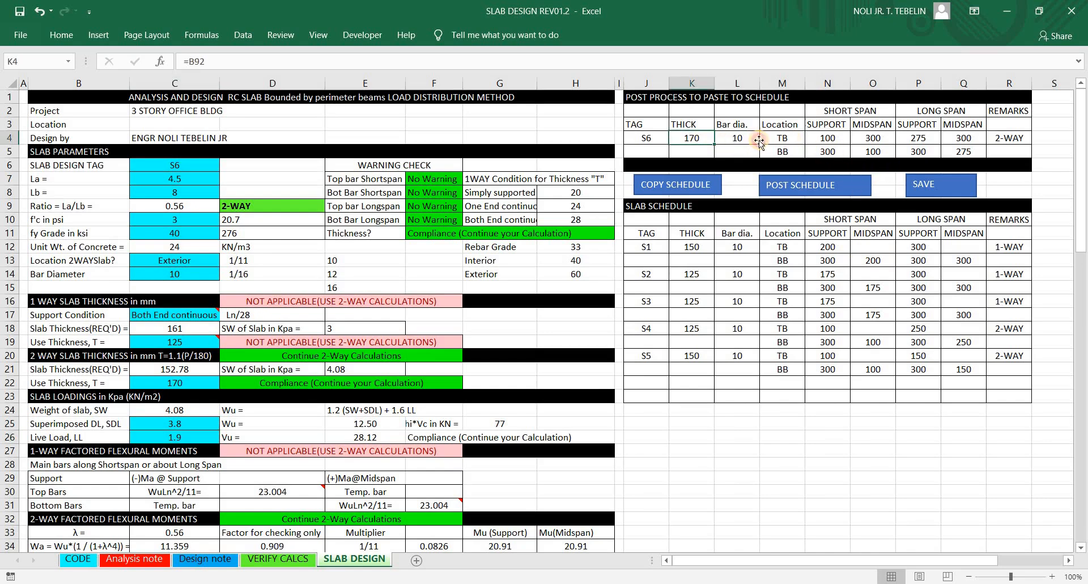
pyautogui.click(837, 139)
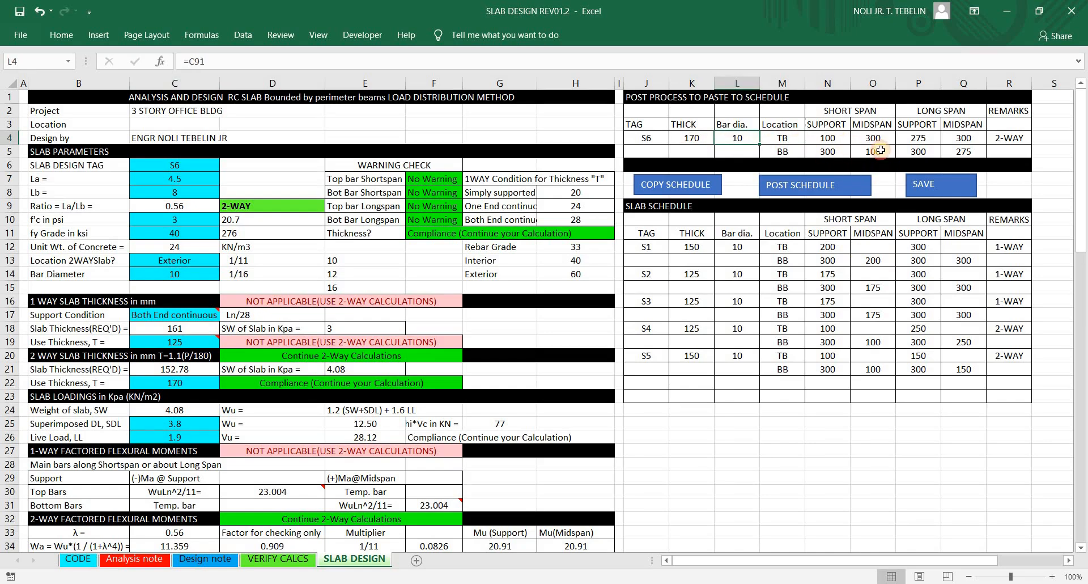
pyautogui.click(881, 149)
pyautogui.click(946, 149)
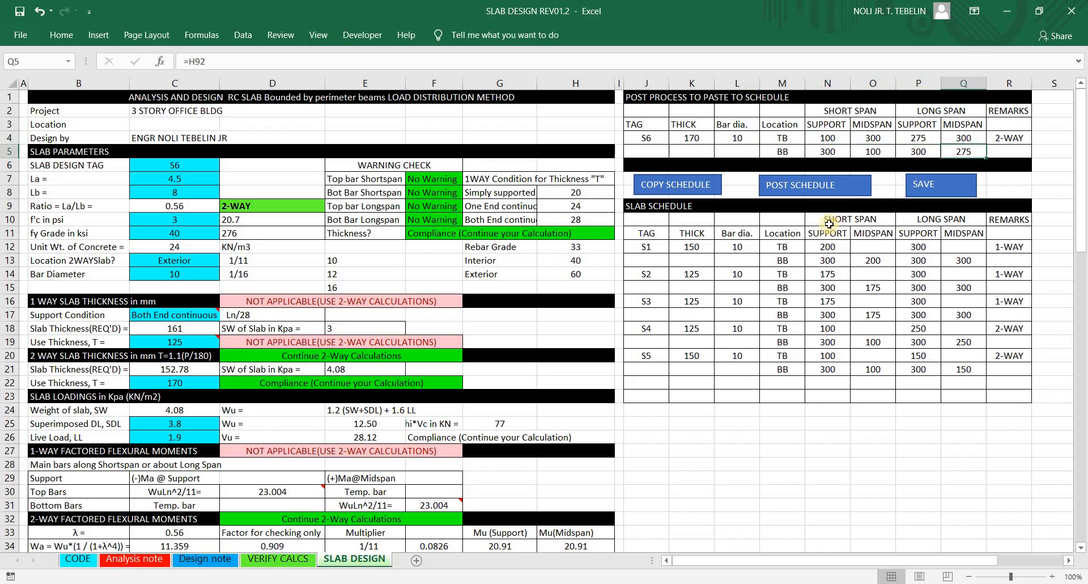
pyautogui.moveTo(646, 138); pyautogui.dragTo(1011, 152)
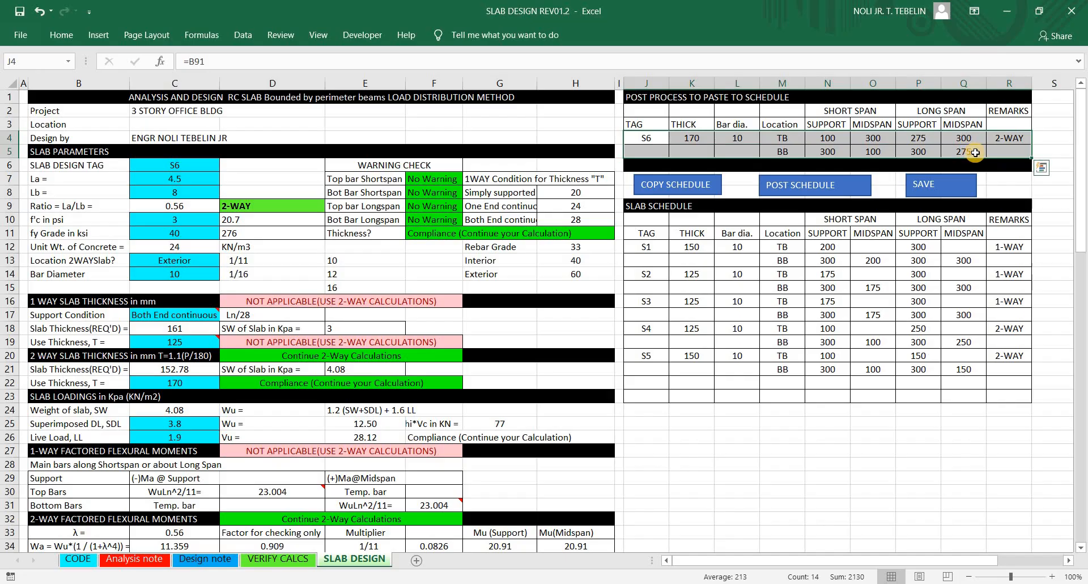
pyautogui.click(885, 152)
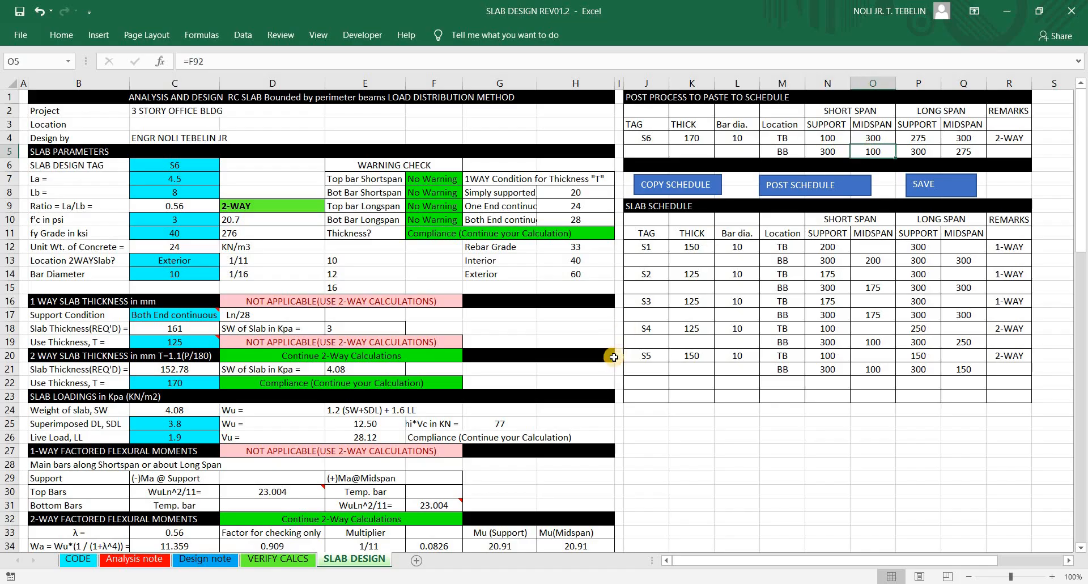
# Step: Circle the bar spacings in the short-span and long-span main rebar calculations of S6, and clear the markings
pyautogui.scroll(-16, 614, 357)
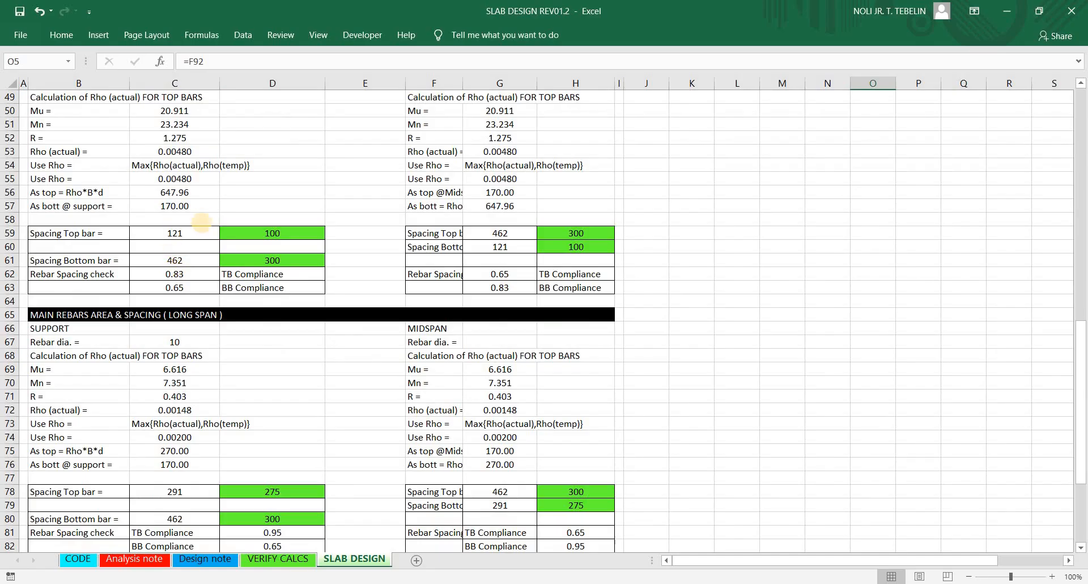
pyautogui.moveTo(199, 218)
pyautogui.mouseDown()
pyautogui.moveTo(155, 242)
pyautogui.moveTo(205, 218)
pyautogui.mouseUp()
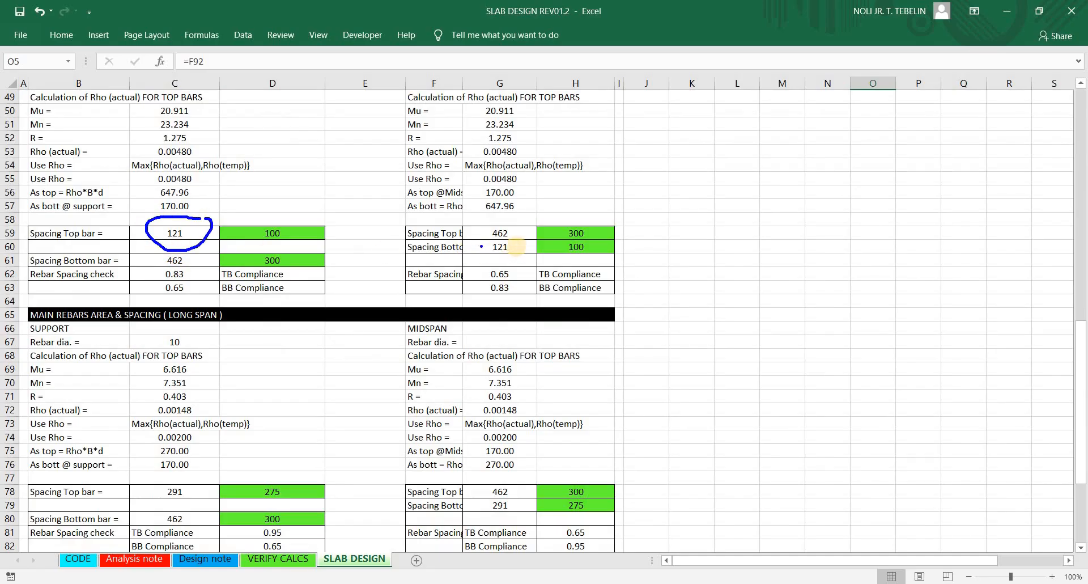
pyautogui.moveTo(521, 245); pyautogui.dragTo(520, 218)
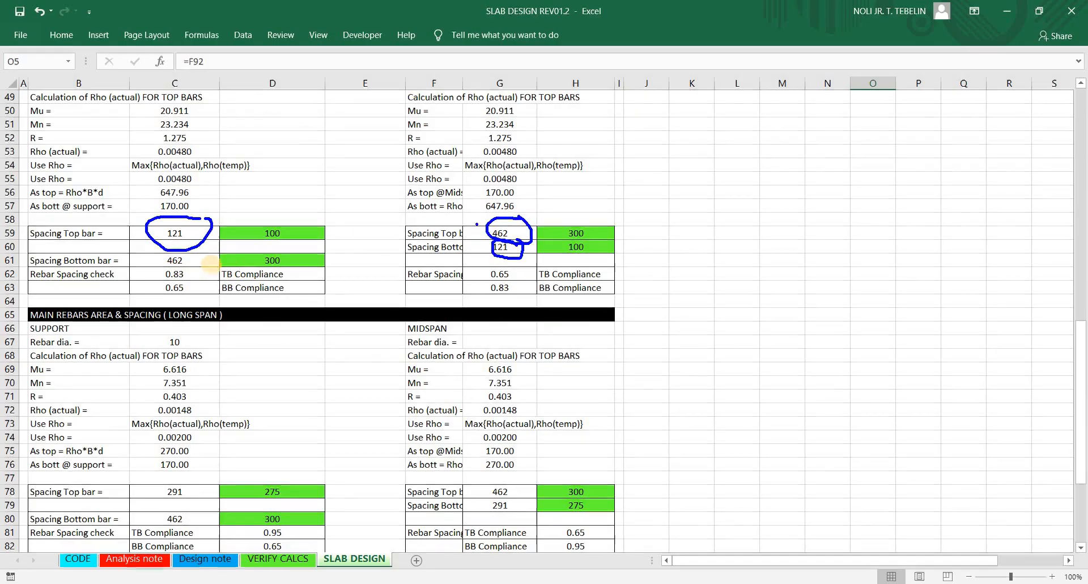
pyautogui.moveTo(195, 250)
pyautogui.mouseDown()
pyautogui.moveTo(155, 266)
pyautogui.moveTo(196, 250)
pyautogui.moveTo(291, 248)
pyautogui.mouseUp()
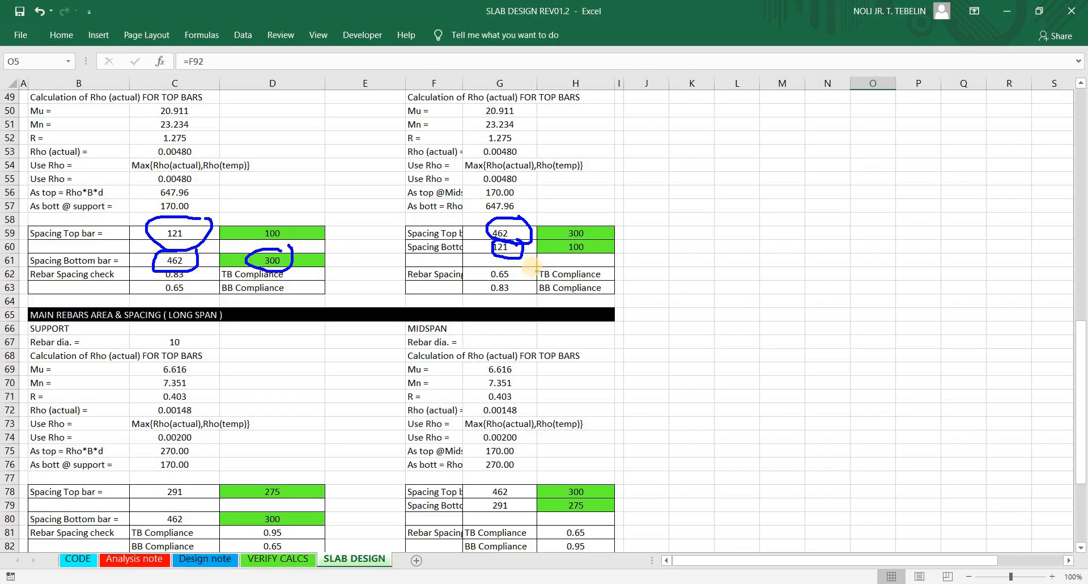
pyautogui.click(311, 358)
pyautogui.moveTo(187, 495); pyautogui.dragTo(195, 472)
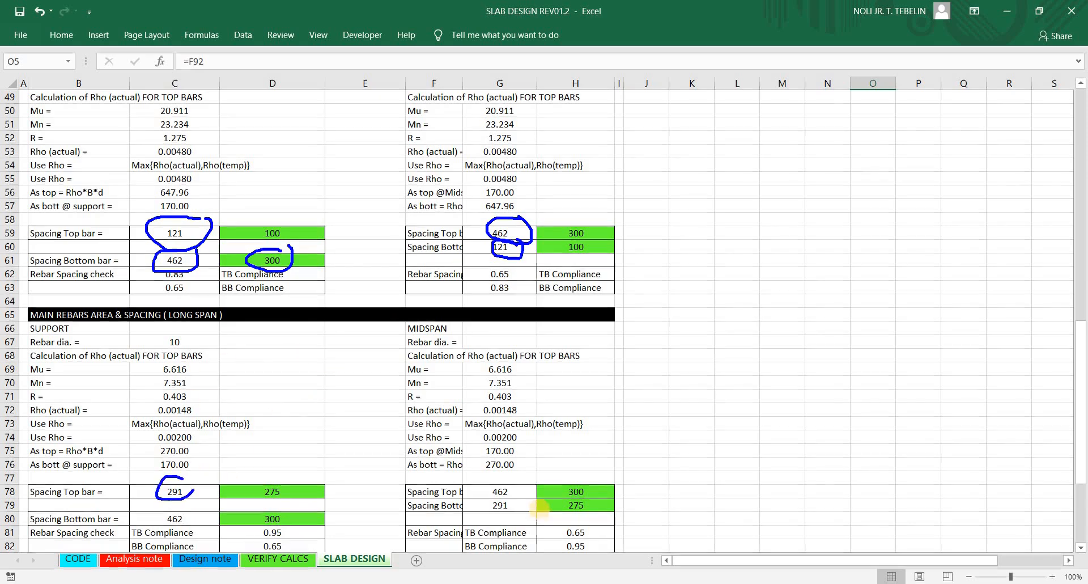
pyautogui.moveTo(513, 499); pyautogui.dragTo(517, 501)
pyautogui.click(543, 508)
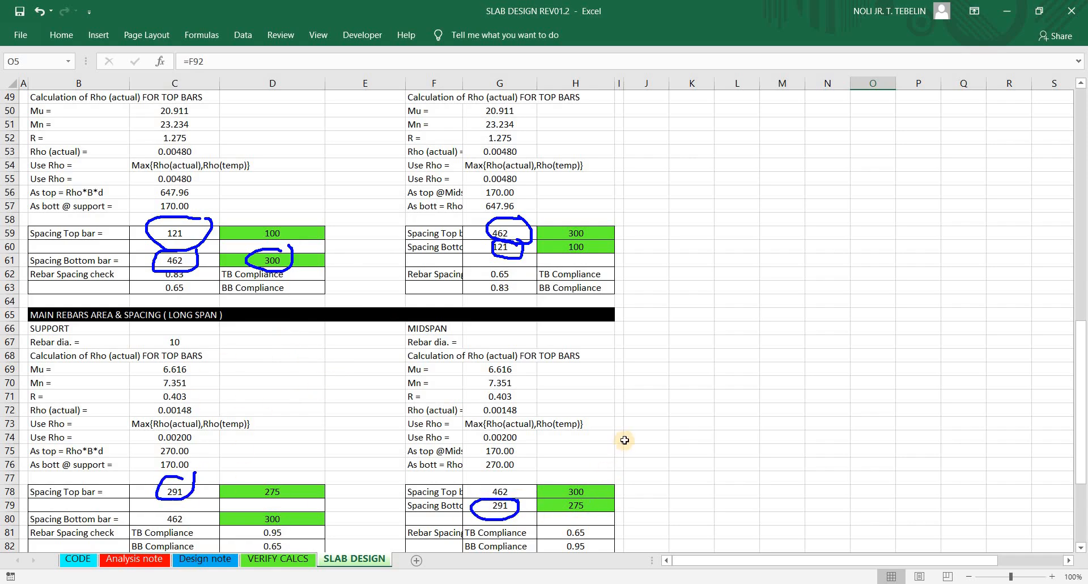
pyautogui.press('Escape')
pyautogui.scroll(16, 615, 286)
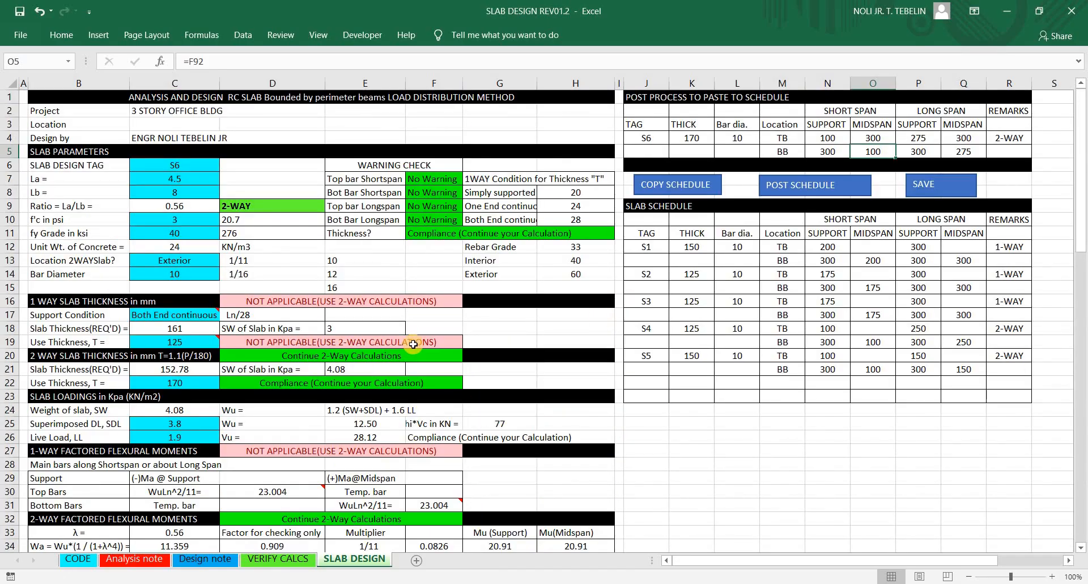
pyautogui.click(511, 338)
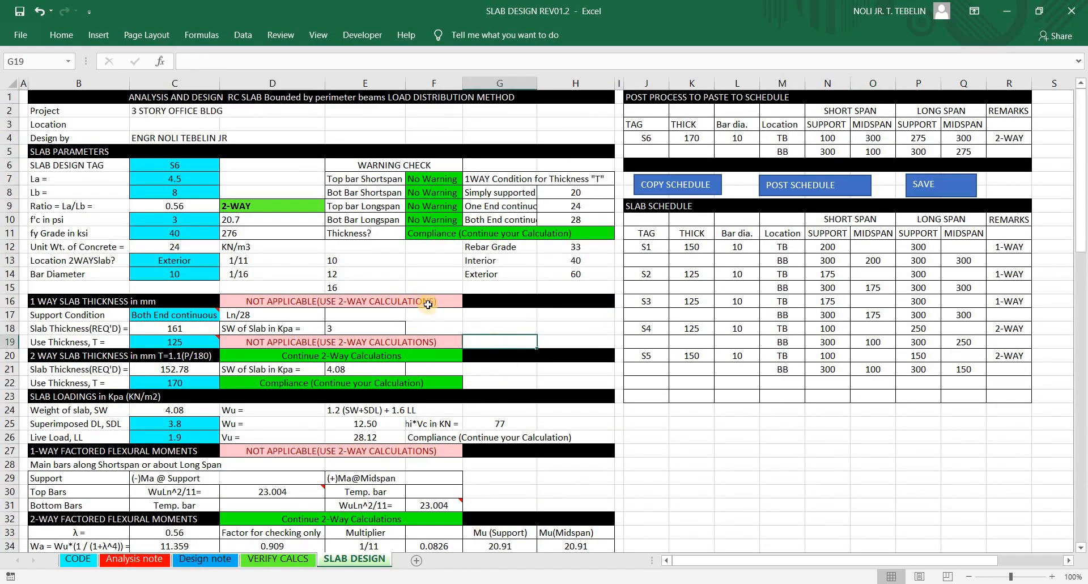
pyautogui.click(195, 172)
pyautogui.scroll(-7, 518, 365)
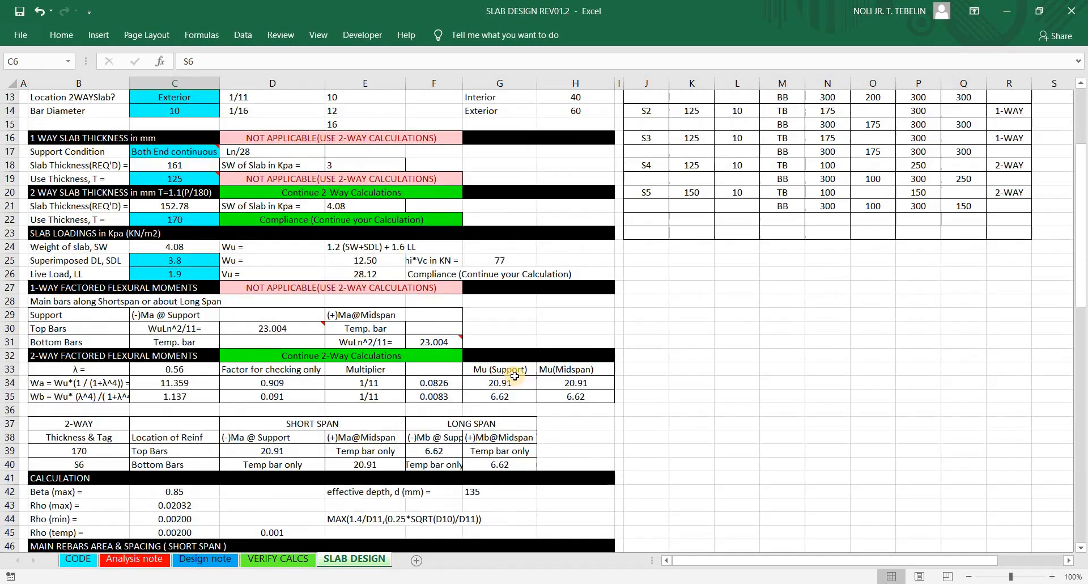
pyautogui.scroll(7, 518, 365)
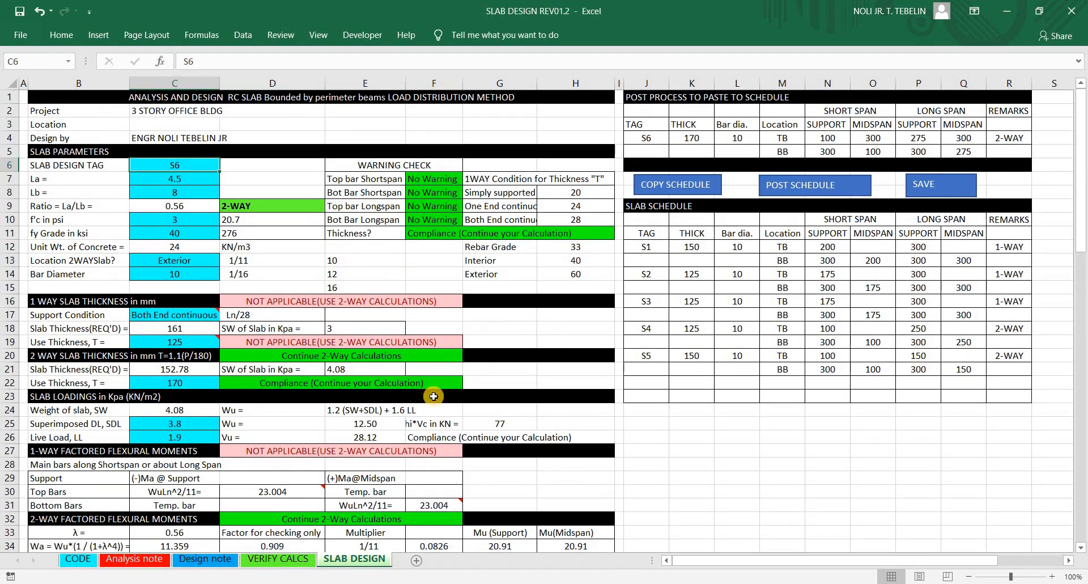
# Step: View the CODE sheet, and move the one-way and two-way spanning slab picture off Table 6.5.2 on the Analysis note sheet
pyautogui.click(85, 560)
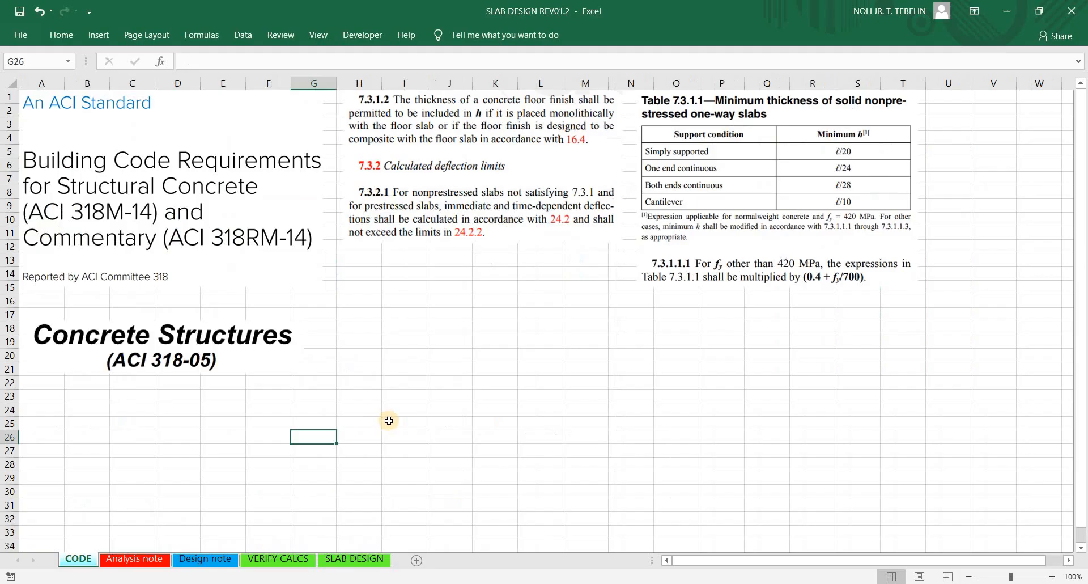
pyautogui.click(804, 184)
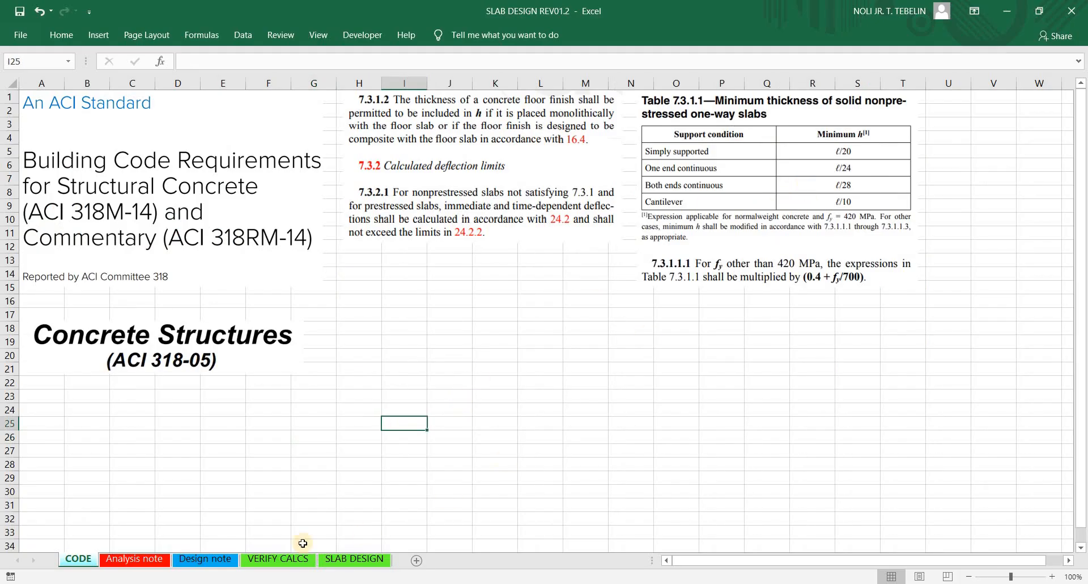
pyautogui.click(134, 559)
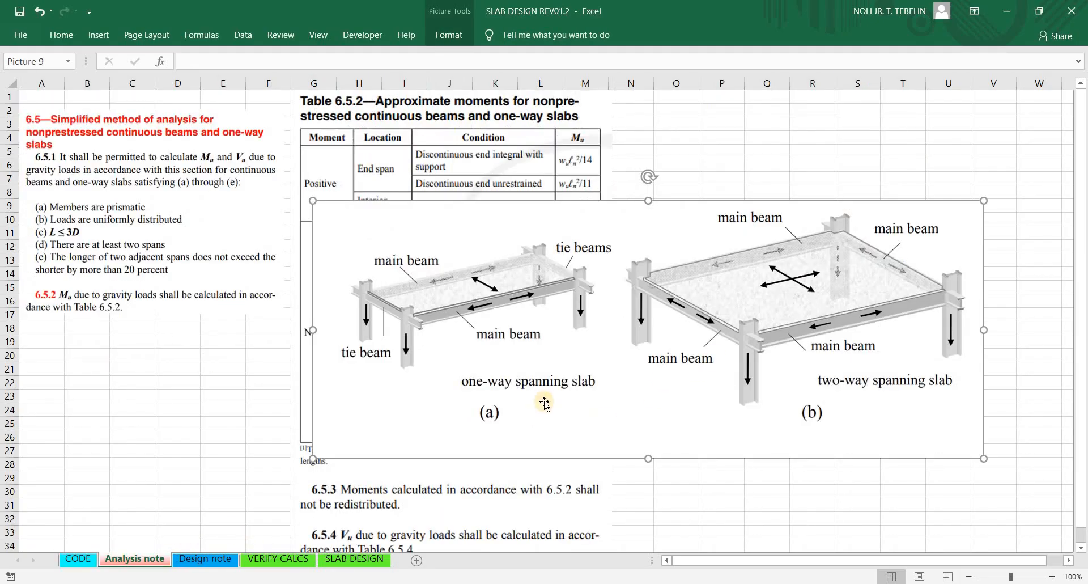
pyautogui.moveTo(634, 372); pyautogui.dragTo(953, 349)
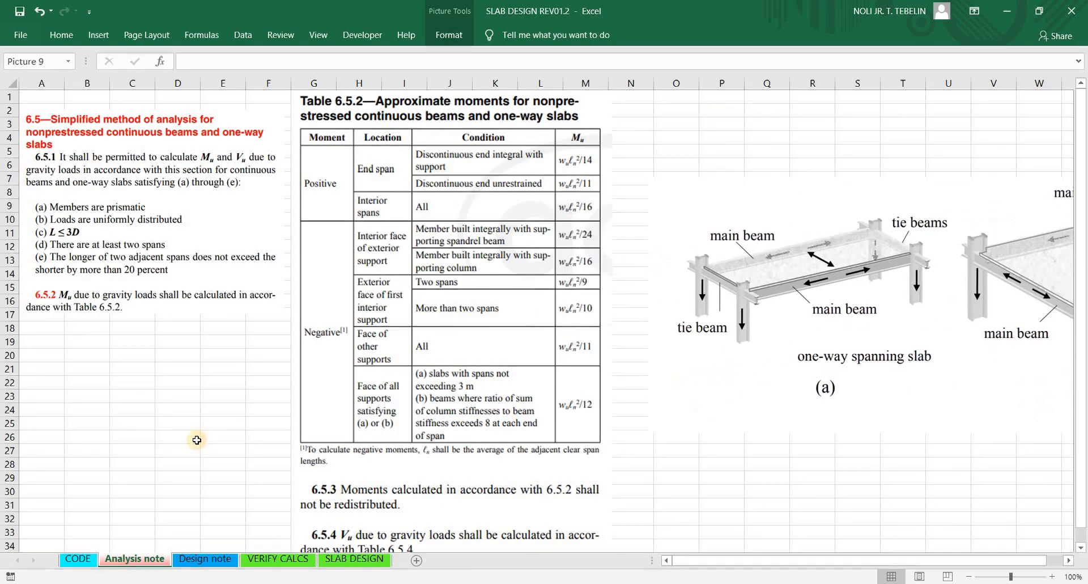
# Step: Circle the 8.3.1 minimum slab thickness heading and clause 8.3.2.1 on immediate and time-dependent deflections in the Analysis note sheet
pyautogui.scroll(-12, 338, 420)
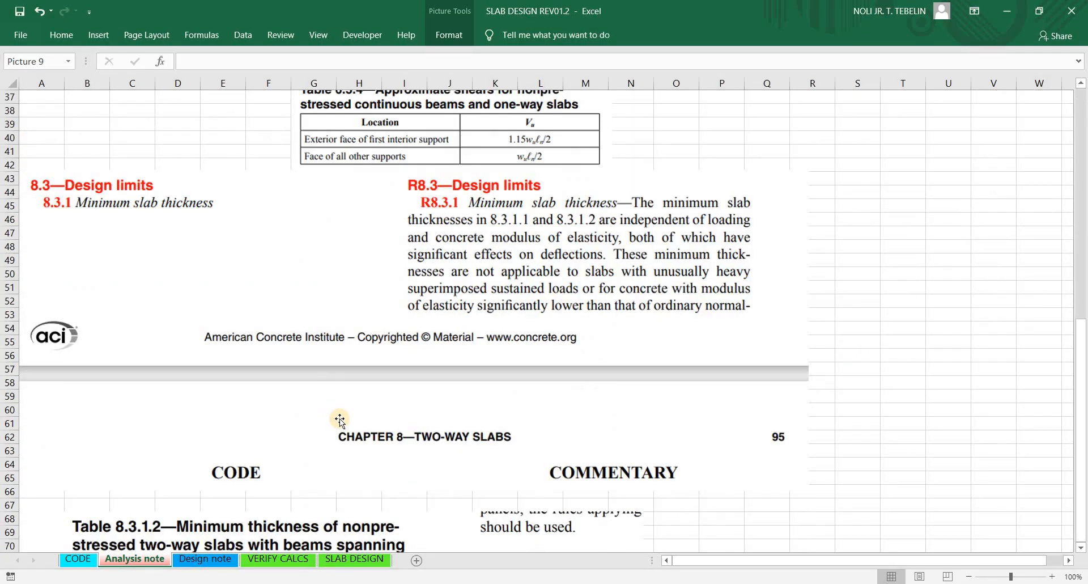
pyautogui.moveTo(57, 216)
pyautogui.mouseDown()
pyautogui.moveTo(226, 241)
pyautogui.moveTo(82, 215)
pyautogui.mouseUp()
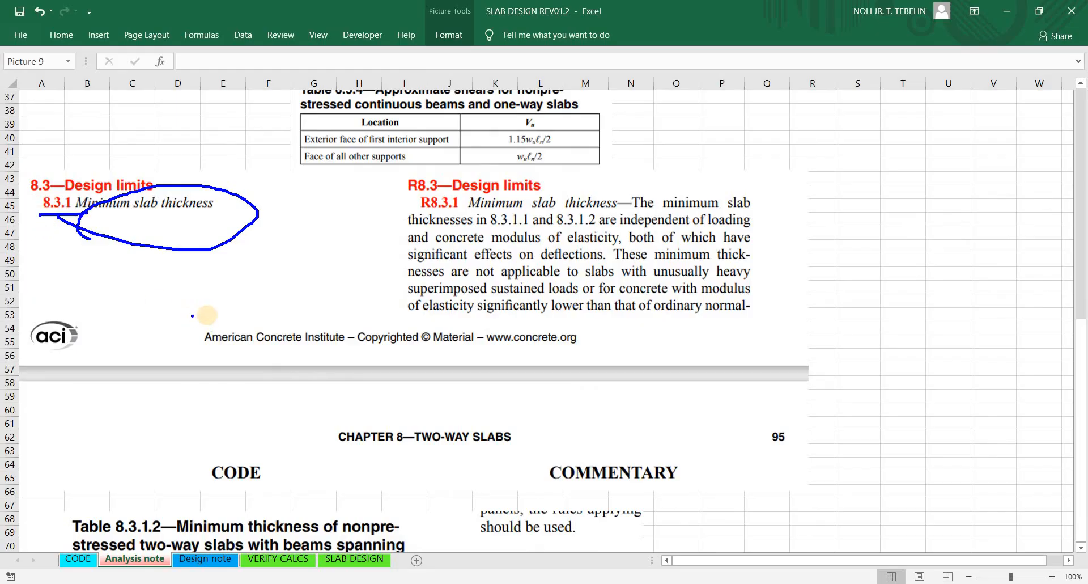
pyautogui.scroll(-17, 340, 306)
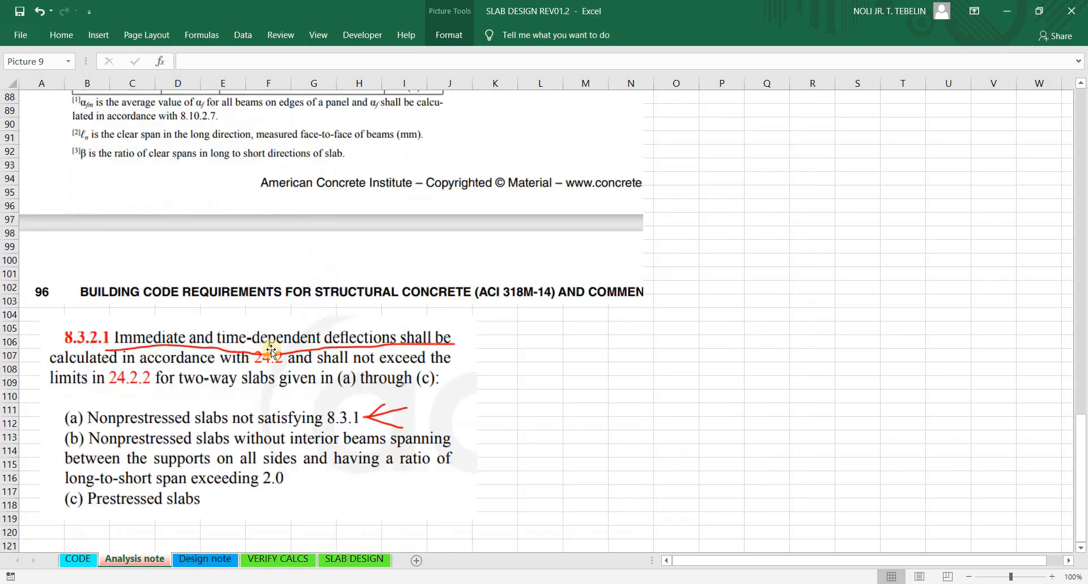
pyautogui.scroll(-2, 271, 350)
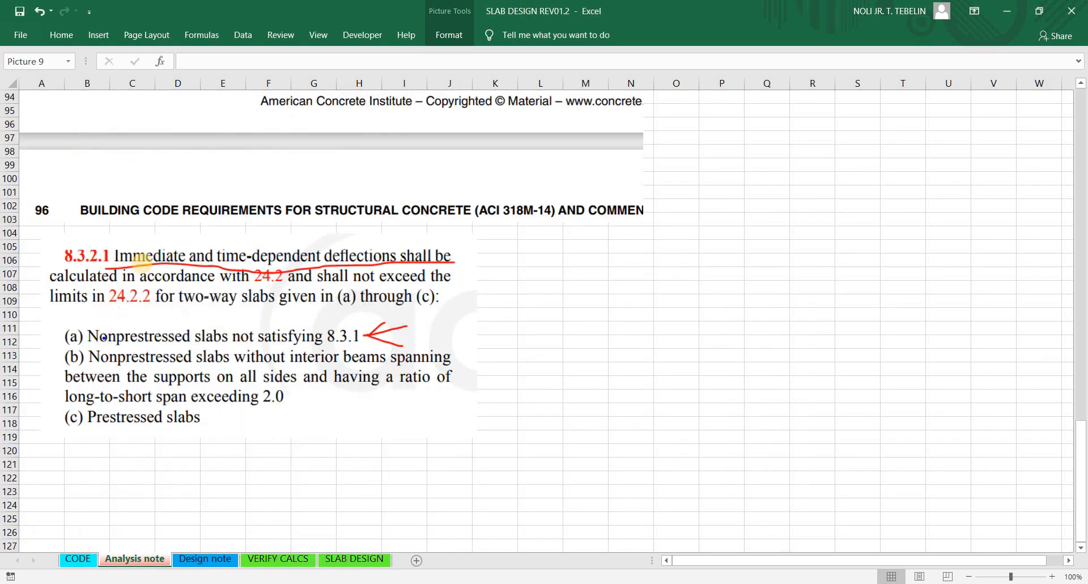
pyautogui.moveTo(97, 263); pyautogui.dragTo(141, 263)
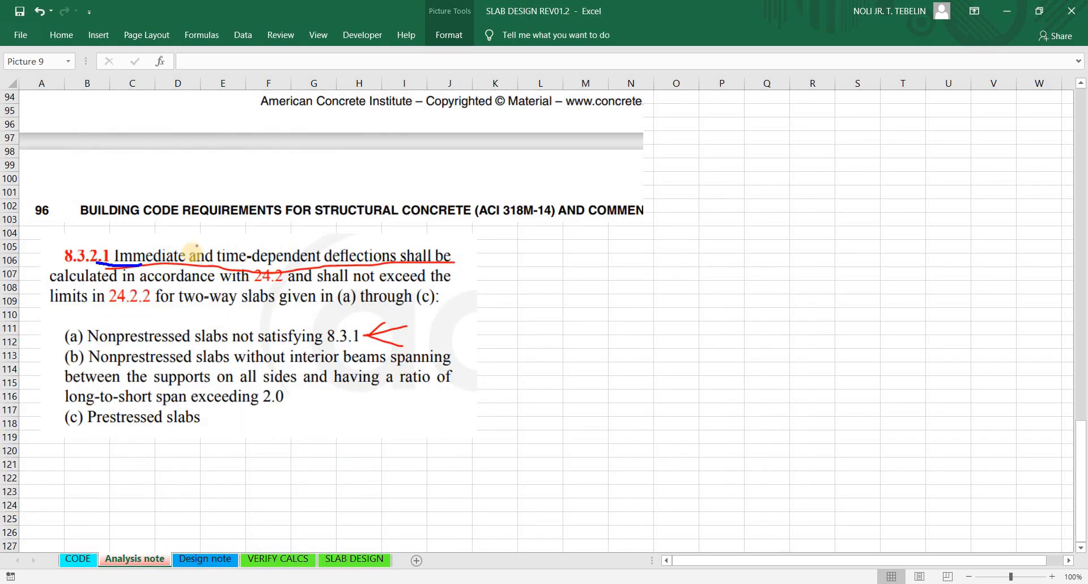
pyautogui.moveTo(225, 265)
pyautogui.mouseDown()
pyautogui.moveTo(476, 256)
pyautogui.moveTo(187, 221)
pyautogui.mouseUp()
pyautogui.moveTo(102, 265); pyautogui.dragTo(117, 272)
pyautogui.click(153, 312)
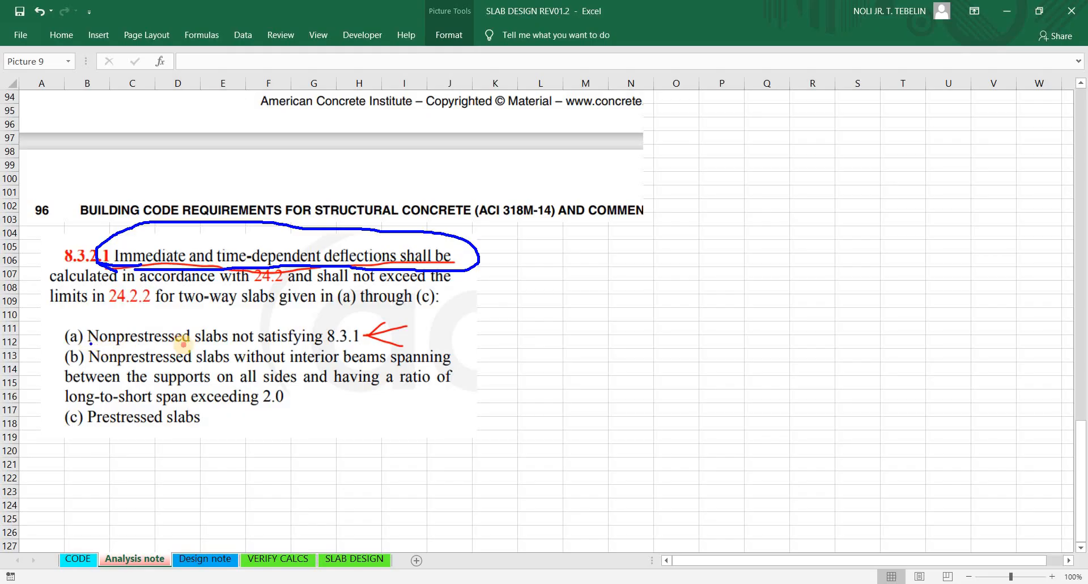
# Step: Underline condition (a), link its circled 8.3.1 reference to a circled "Min" note, and draw arrows to the note and the deflections clause
pyautogui.moveTo(91, 343)
pyautogui.mouseDown()
pyautogui.moveTo(327, 345)
pyautogui.moveTo(348, 317)
pyautogui.moveTo(338, 352)
pyautogui.moveTo(366, 319)
pyautogui.moveTo(352, 318)
pyautogui.moveTo(526, 321)
pyautogui.moveTo(546, 340)
pyautogui.moveTo(573, 337)
pyautogui.mouseUp()
pyautogui.moveTo(567, 268)
pyautogui.mouseDown()
pyautogui.moveTo(469, 317)
pyautogui.moveTo(610, 306)
pyautogui.mouseUp()
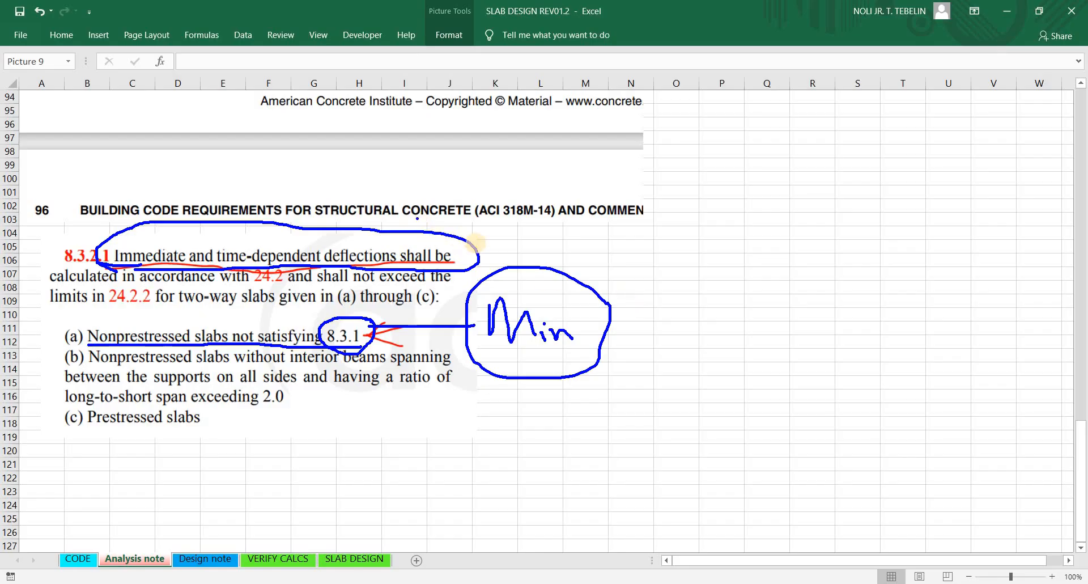
pyautogui.moveTo(476, 242); pyautogui.dragTo(552, 218)
pyautogui.click(496, 238)
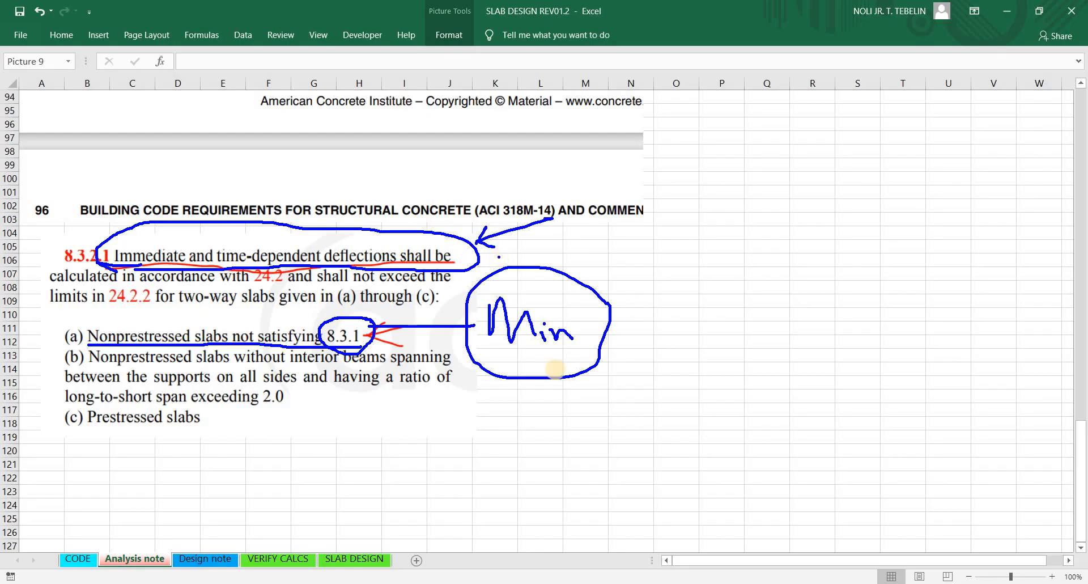
pyautogui.click(619, 332)
pyautogui.moveTo(667, 297)
pyautogui.mouseDown()
pyautogui.moveTo(597, 320)
pyautogui.moveTo(605, 323)
pyautogui.mouseUp()
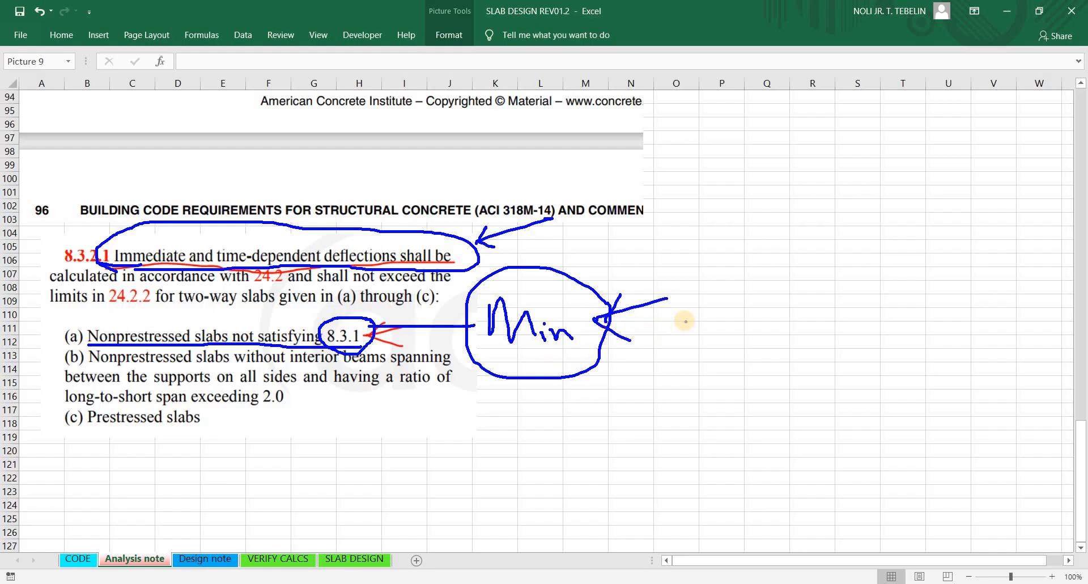
pyautogui.click(604, 314)
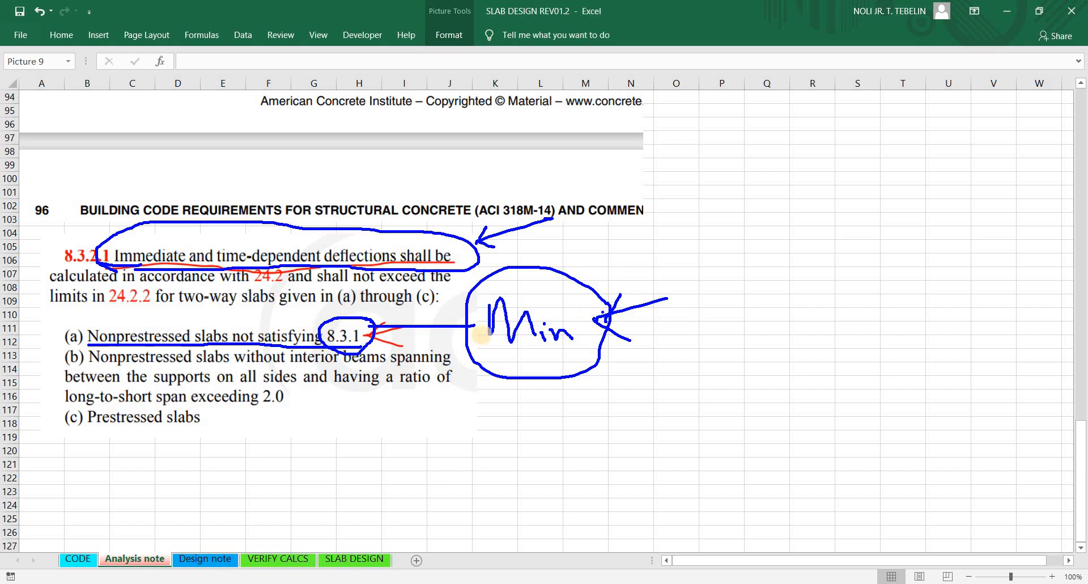
# Step: Circle the "Min" note again on the Analysis note sheet, clear the markings, and switch to the CODE sheet
pyautogui.moveTo(629, 276)
pyautogui.mouseDown()
pyautogui.moveTo(514, 390)
pyautogui.moveTo(566, 264)
pyautogui.mouseUp()
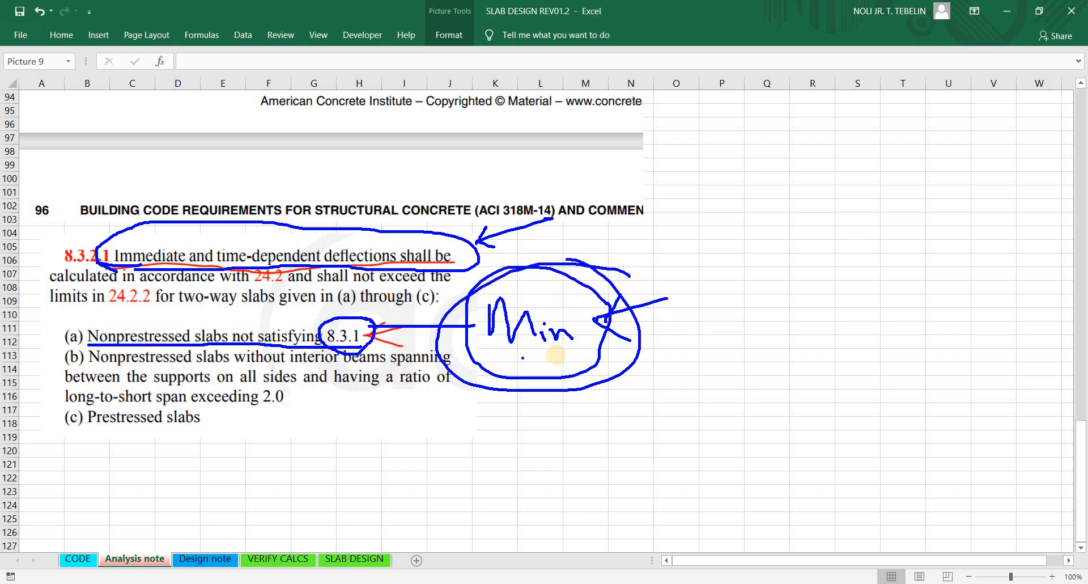
pyautogui.press('Escape')
pyautogui.scroll(13, 433, 318)
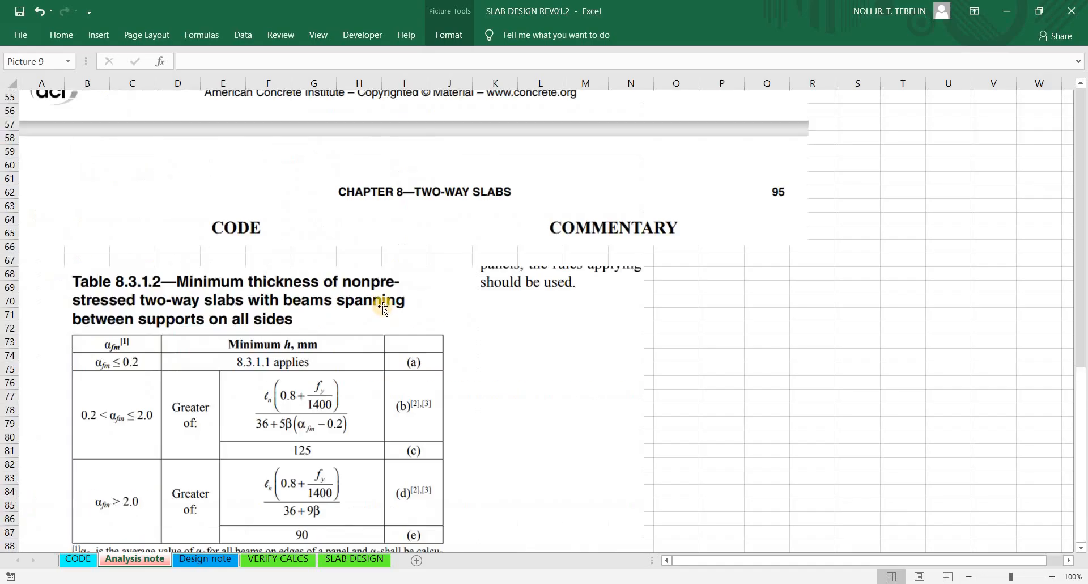
pyautogui.scroll(18, 383, 306)
pyautogui.click(79, 560)
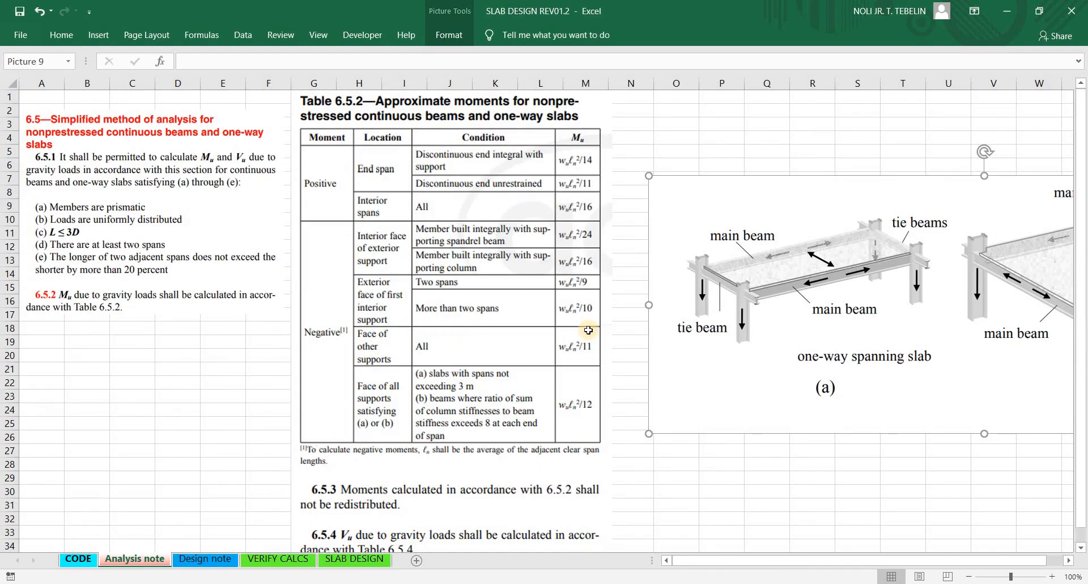
# Step: Circle the minimum h values in Table 7.3.1.1 and the SLAB DESIGN sheet name, clear the markings, and open that sheet
pyautogui.moveTo(778, 171)
pyautogui.mouseDown()
pyautogui.moveTo(861, 115)
pyautogui.moveTo(901, 128)
pyautogui.mouseUp()
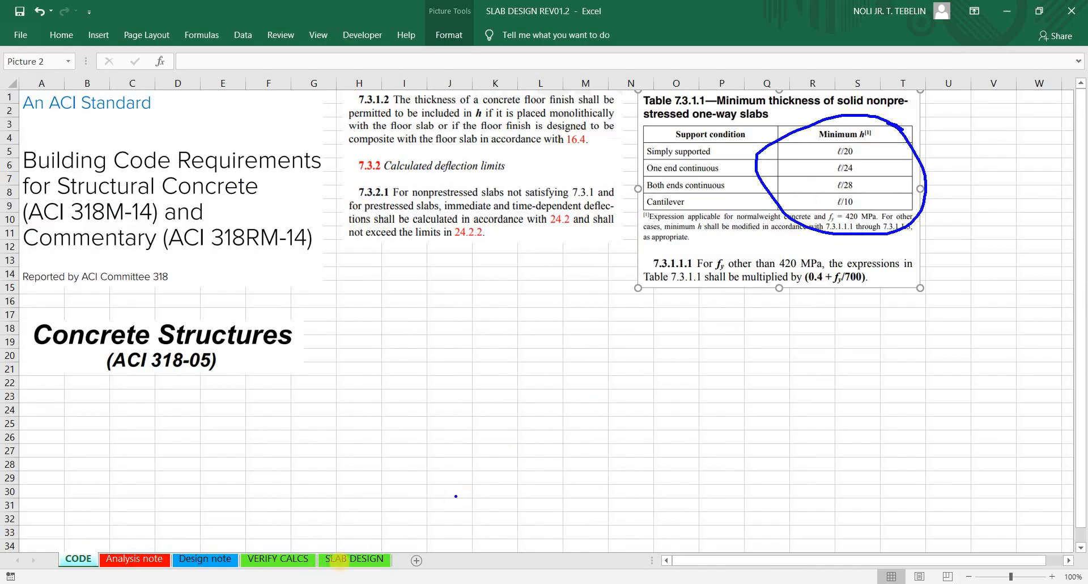
pyautogui.moveTo(387, 535)
pyautogui.mouseDown()
pyautogui.moveTo(347, 535)
pyautogui.moveTo(378, 552)
pyautogui.moveTo(368, 541)
pyautogui.mouseUp()
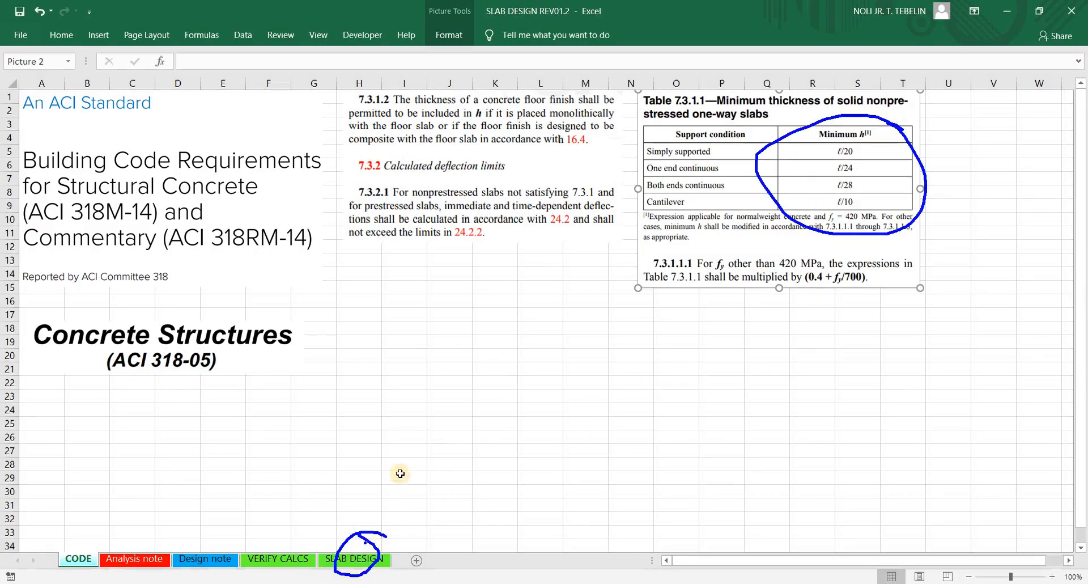
pyautogui.press('Escape')
pyautogui.click(352, 559)
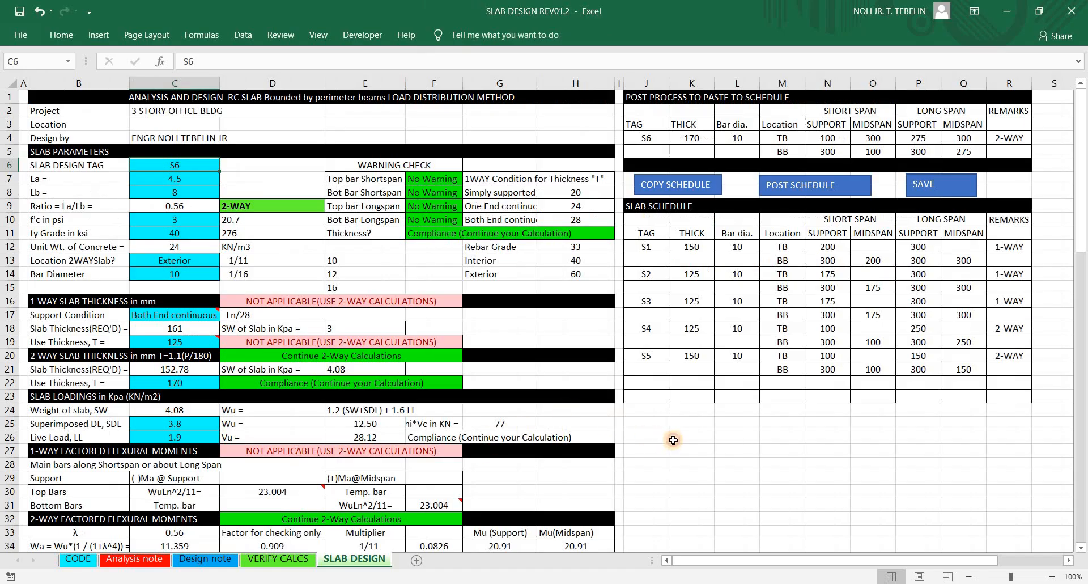
pyautogui.click(680, 440)
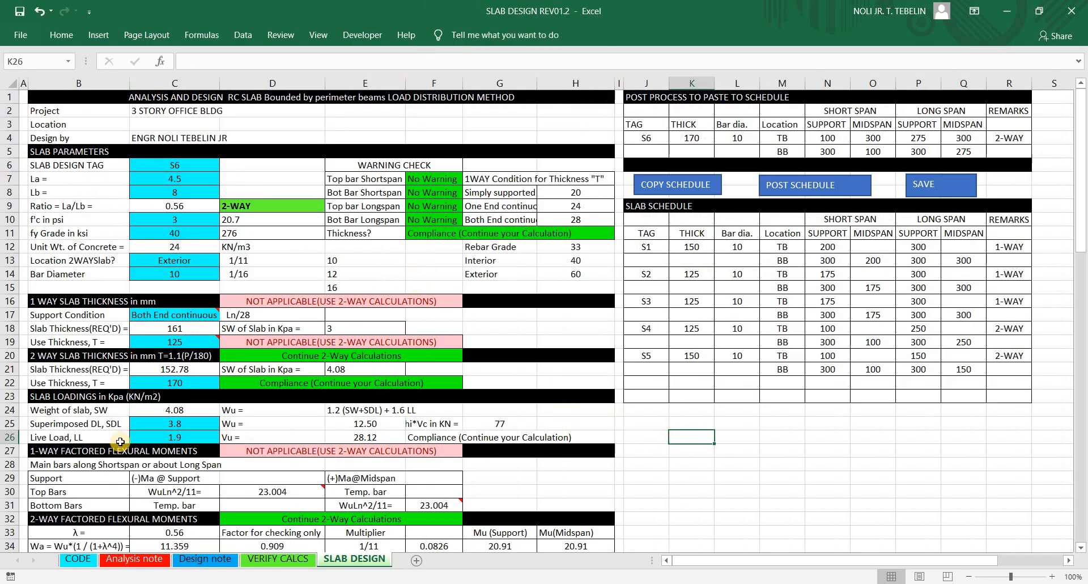
pyautogui.click(187, 426)
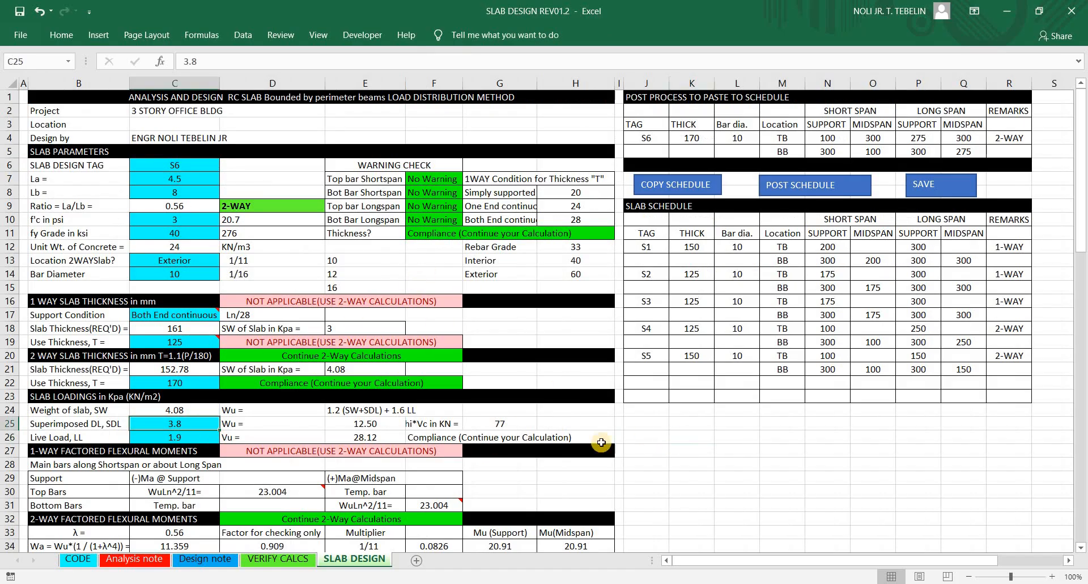
pyautogui.click(688, 437)
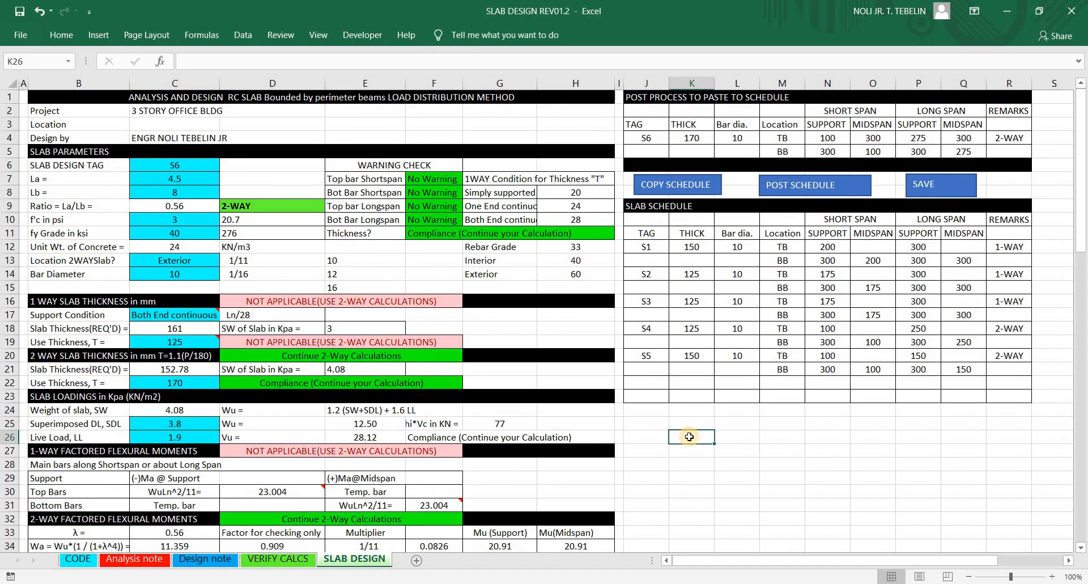
pyautogui.click(390, 274)
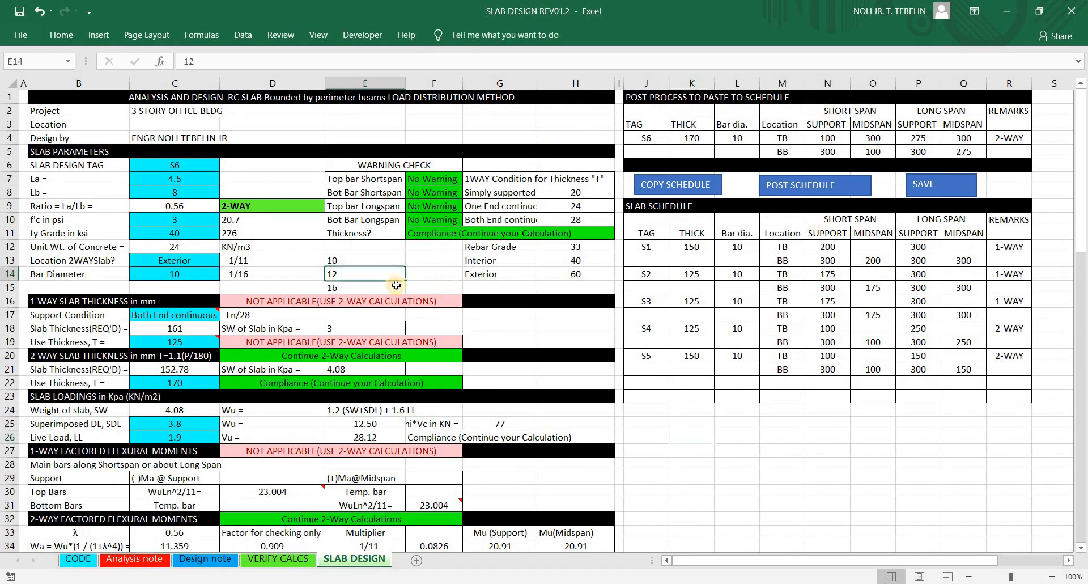
pyautogui.click(668, 445)
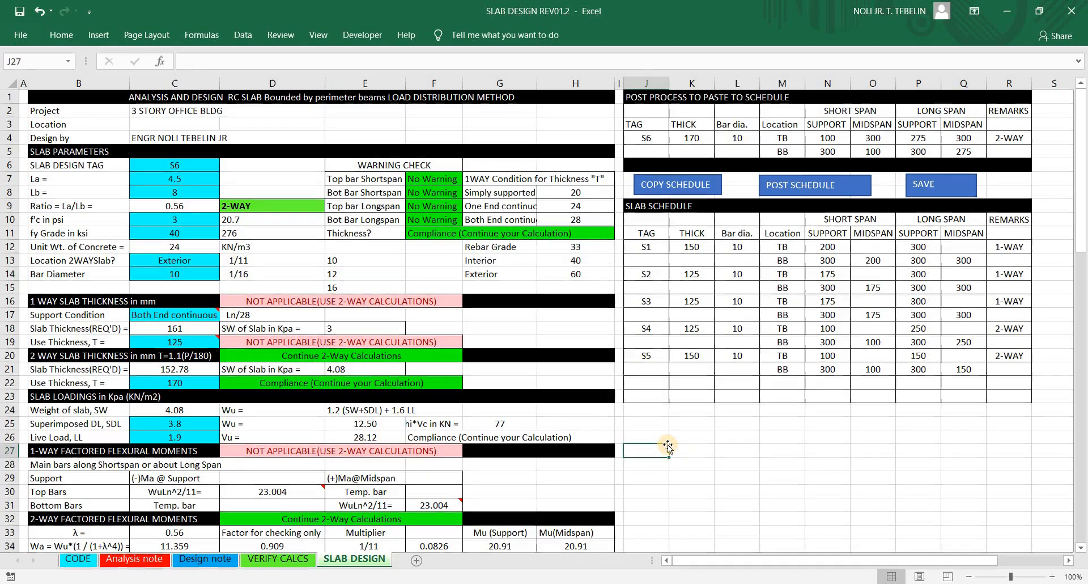